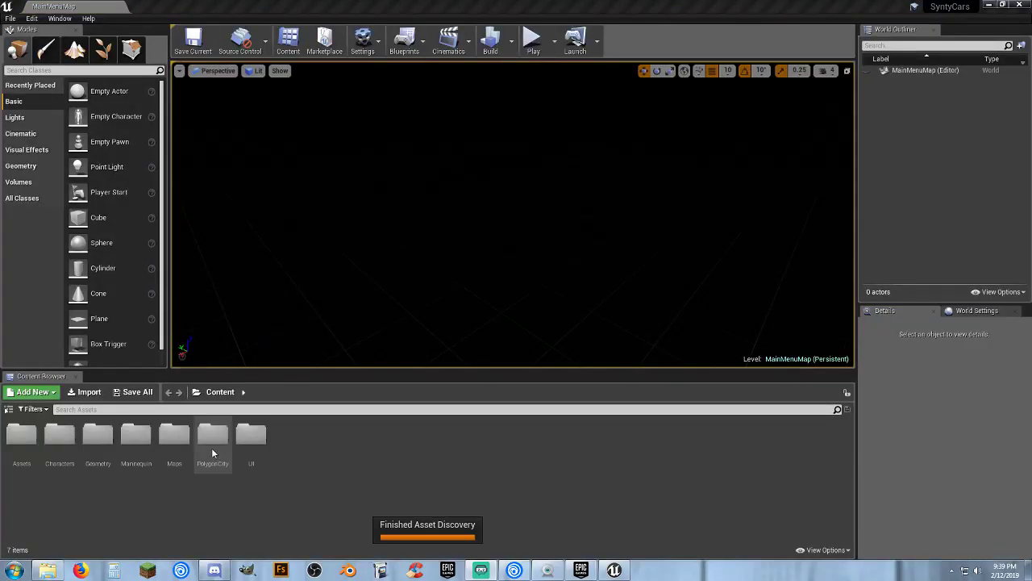
# Show the content folder tree and browse the rigged car assets in PolygonCity/Meshes/Vehicles_Rigged
pyautogui.click(9, 409)
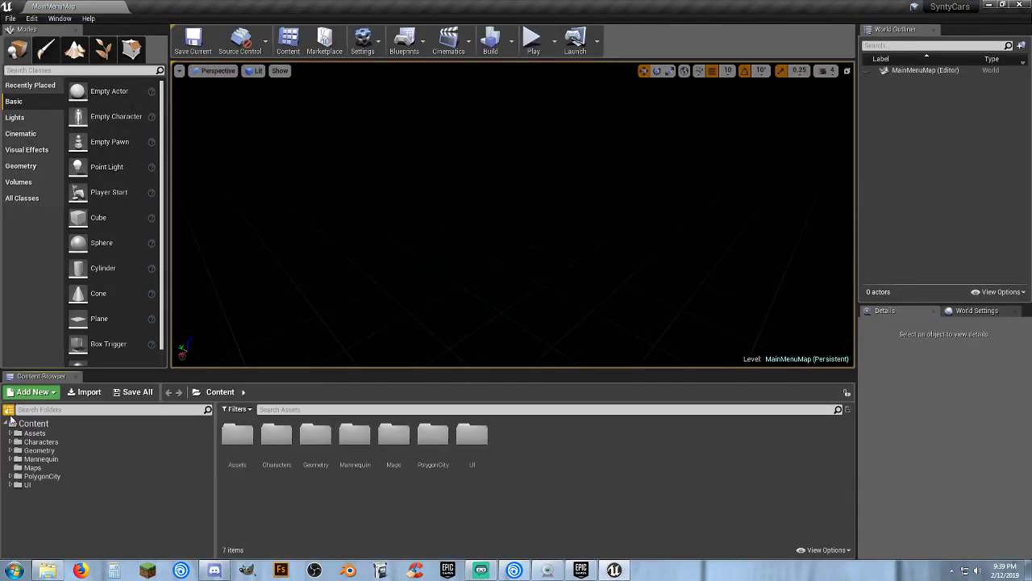
pyautogui.click(66, 477)
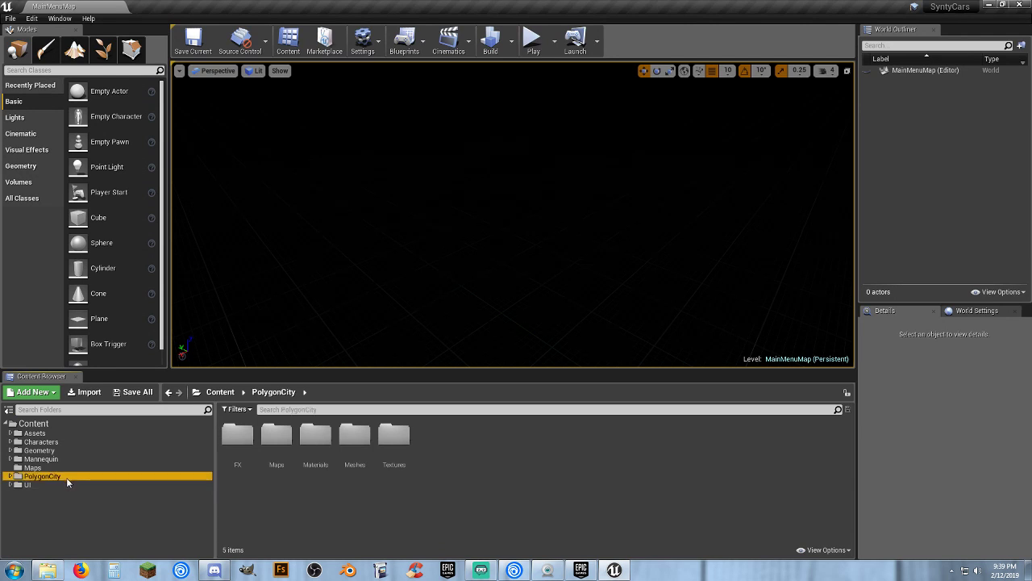
pyautogui.click(9, 477)
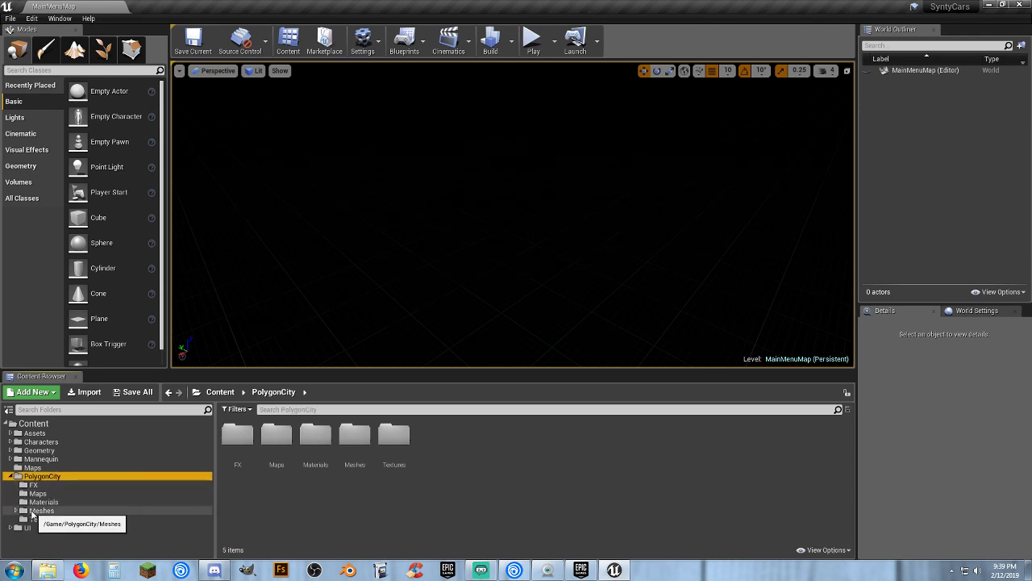
pyautogui.click(17, 513)
pyautogui.scroll(-1, 63, 528)
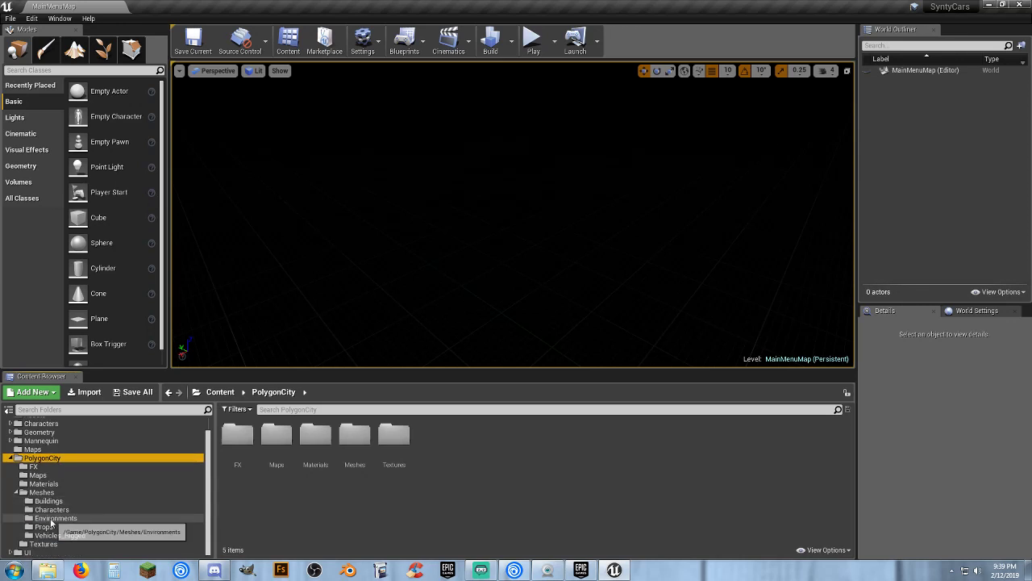
pyautogui.click(63, 536)
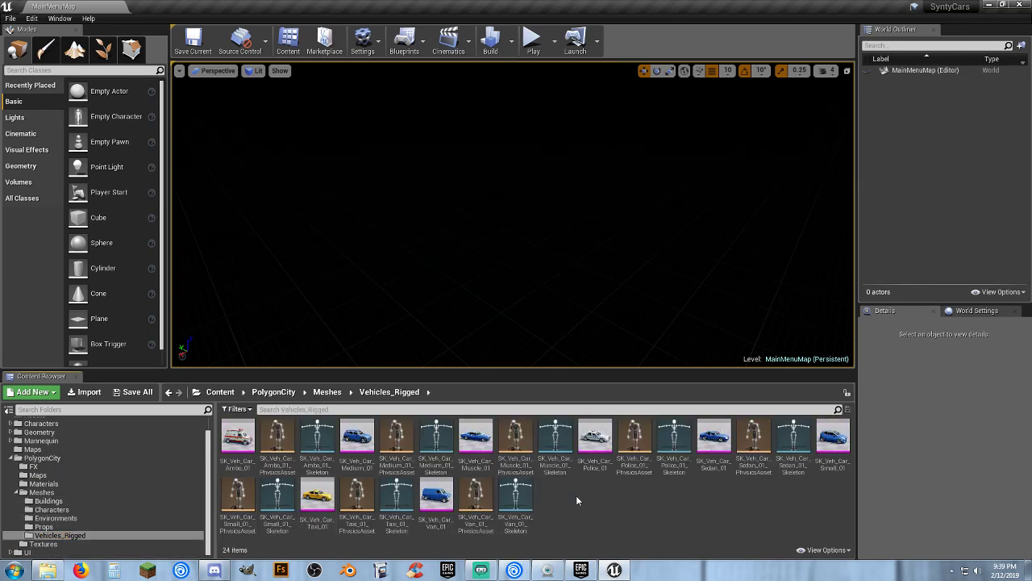
pyautogui.click(238, 436)
pyautogui.click(357, 435)
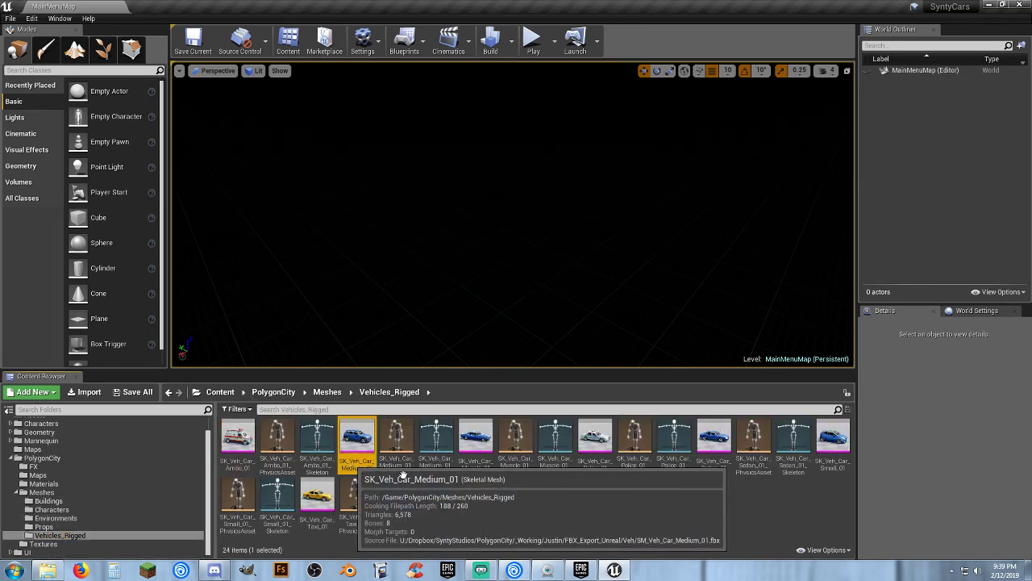
pyautogui.moveTo(474, 462); pyautogui.dragTo(582, 491)
pyautogui.click(733, 513)
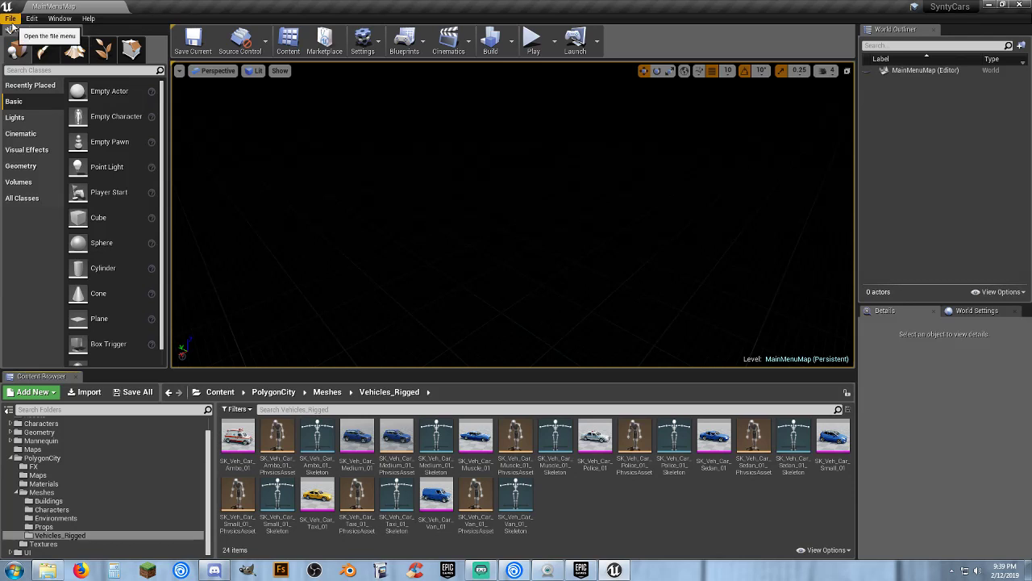
# Add the Vehicle Blueprint feature pack to the project and close the content dialog
pyautogui.click(29, 392)
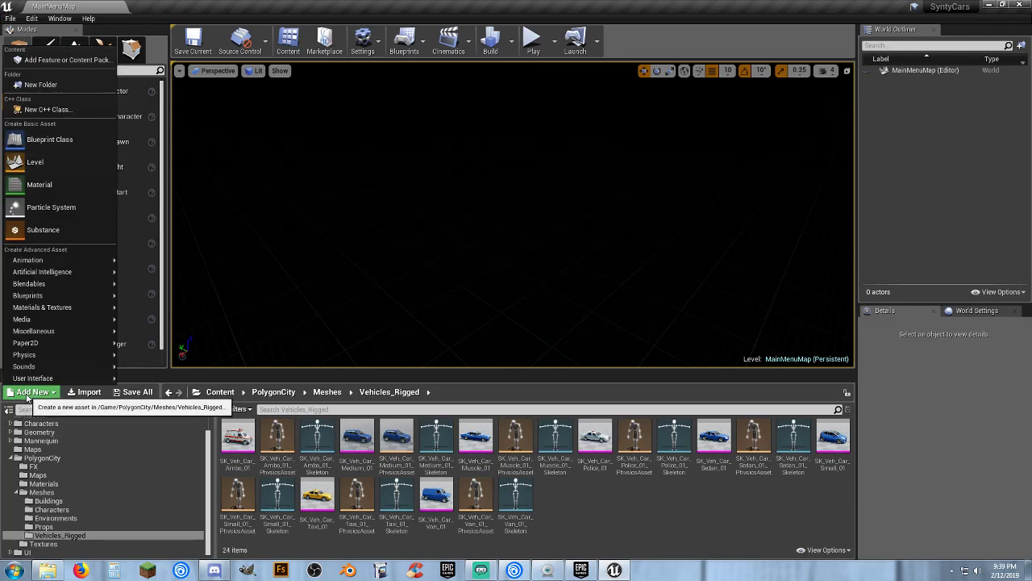
pyautogui.click(80, 59)
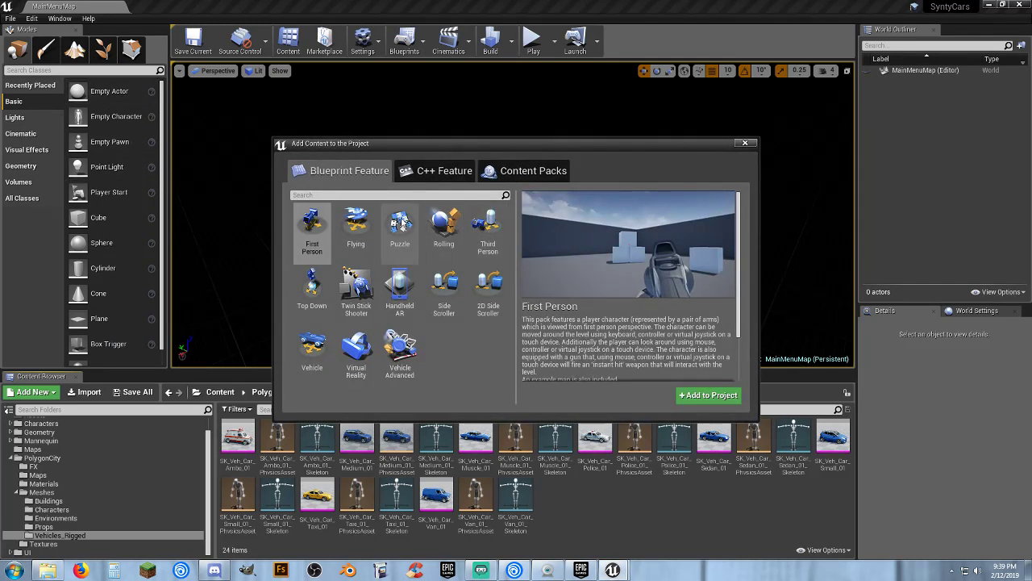
pyautogui.click(326, 349)
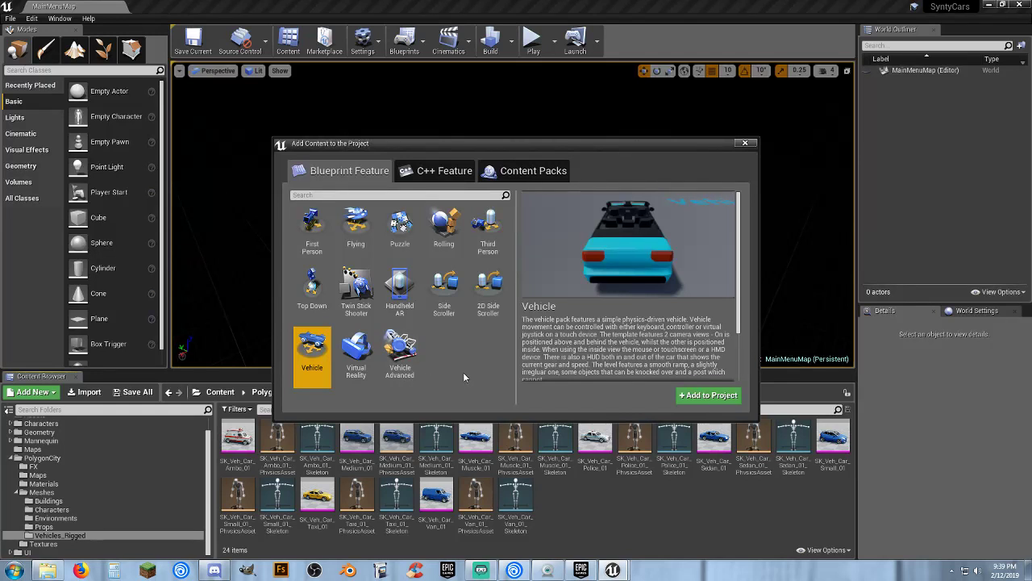
pyautogui.click(704, 396)
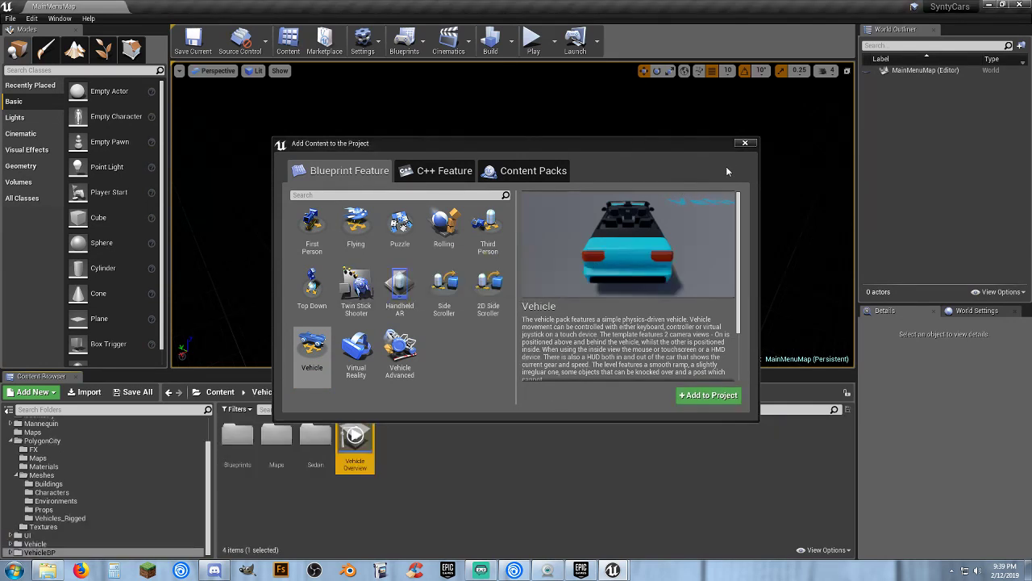
pyautogui.click(745, 146)
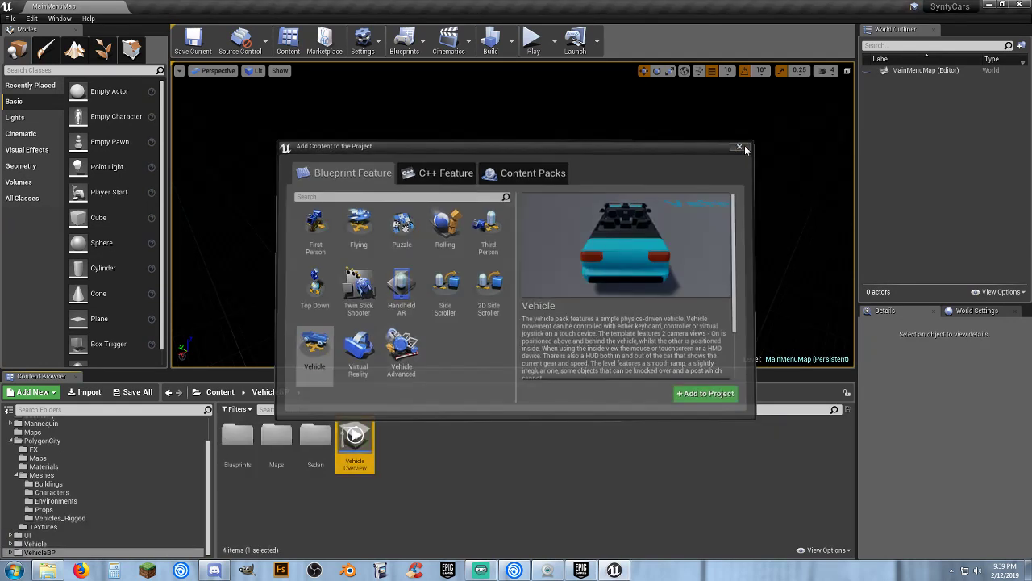
pyautogui.click(458, 533)
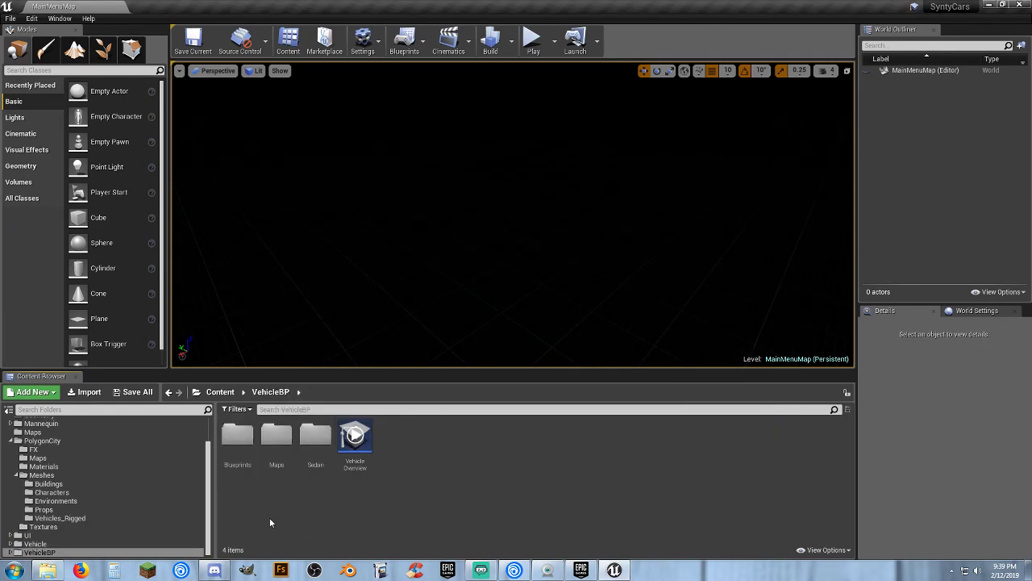
# Look through the added VehicleBP and Vehicle folders and inspect Sedan_AnimBP from Vehicle/Sedan
pyautogui.doubleClick(241, 461)
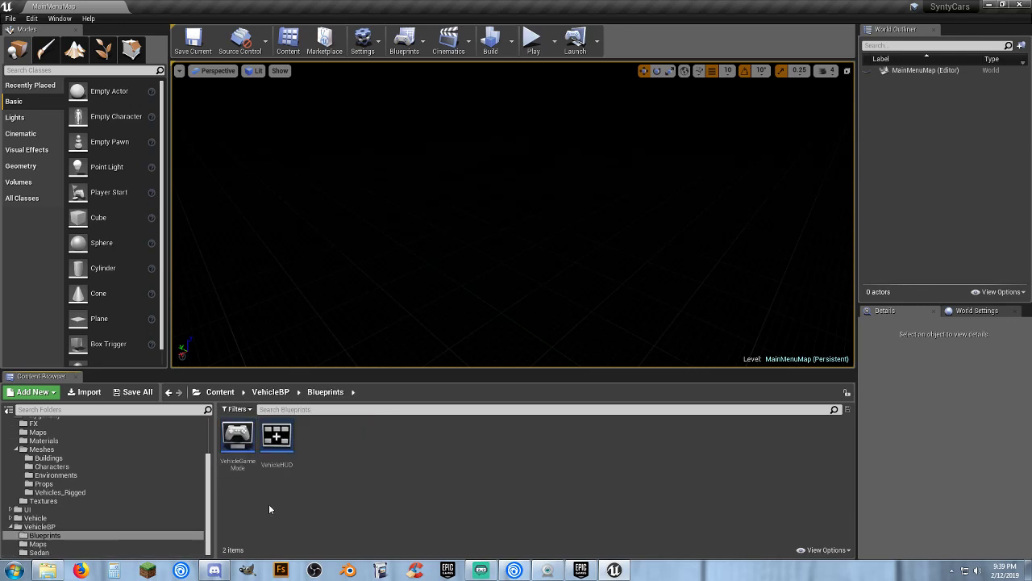
pyautogui.click(39, 553)
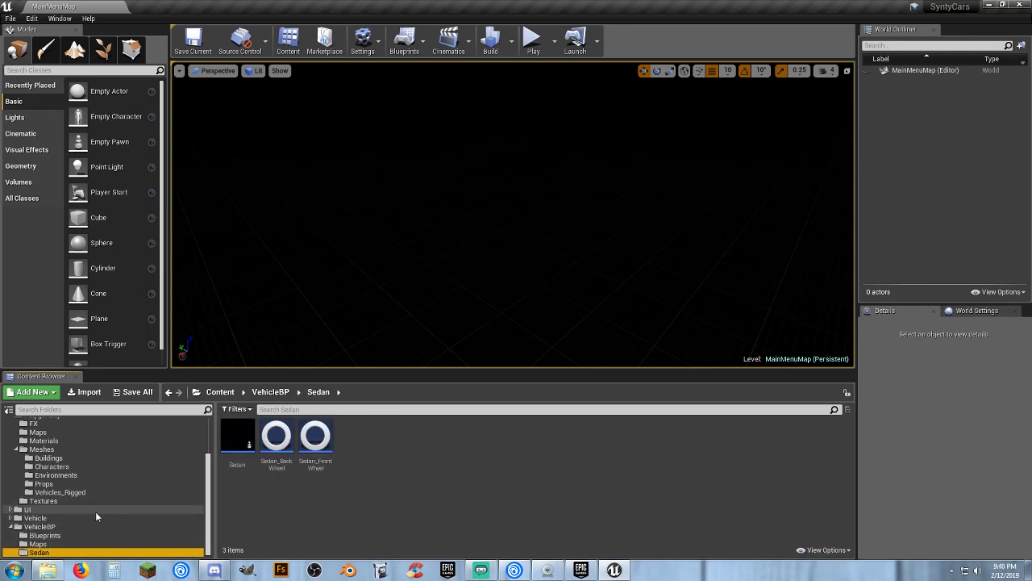
pyautogui.click(10, 517)
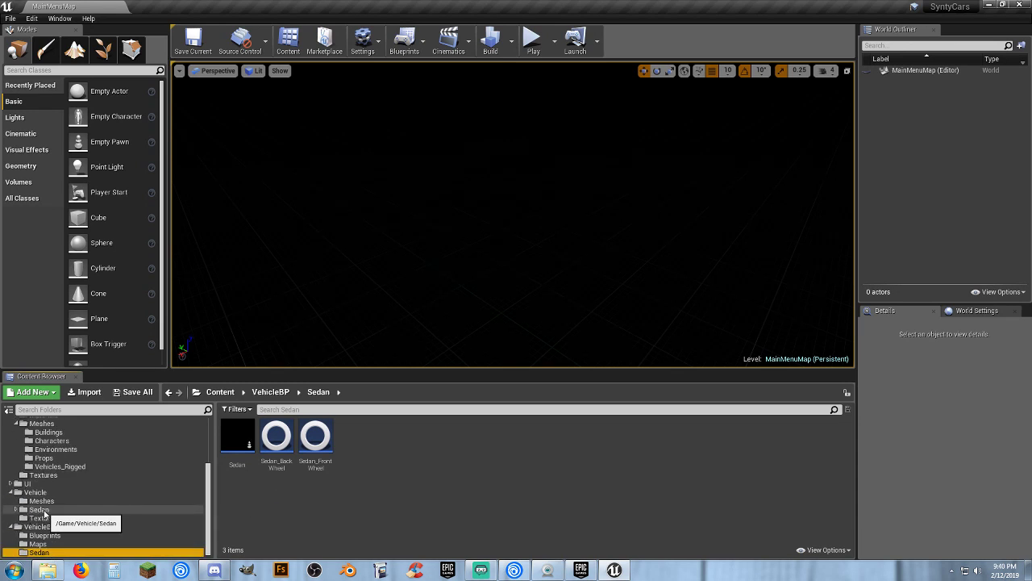
pyautogui.click(45, 502)
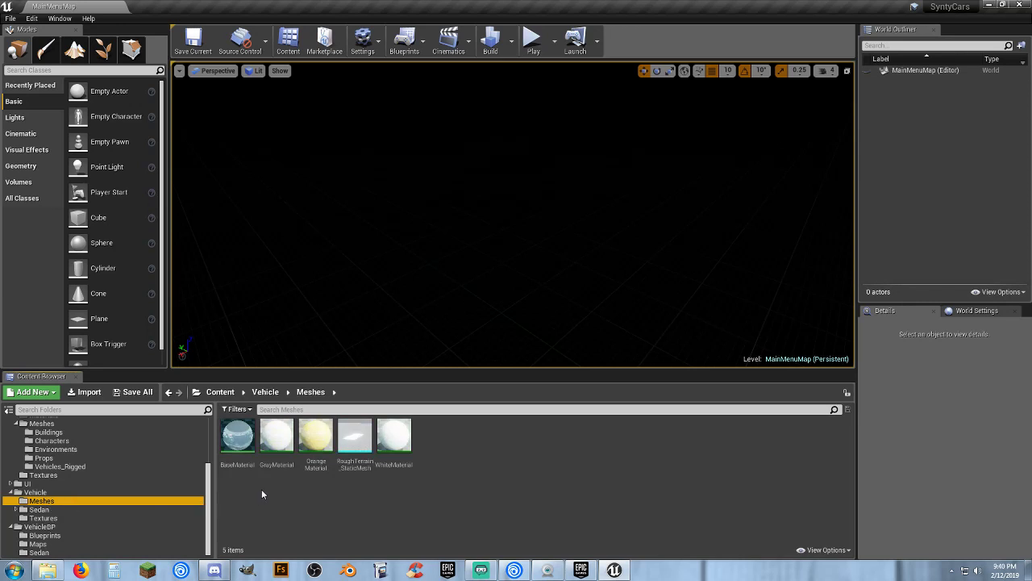
pyautogui.click(27, 511)
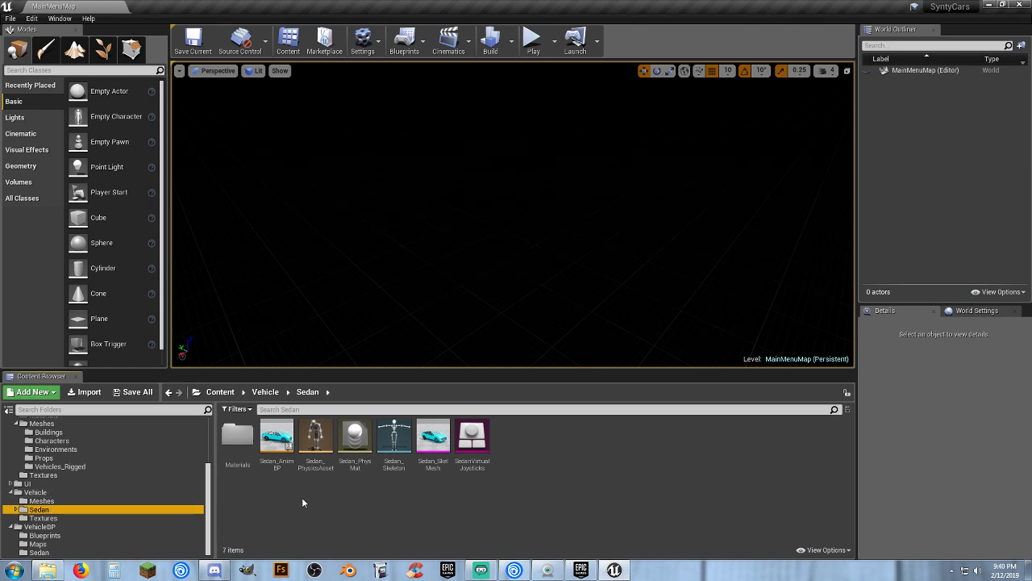
pyautogui.doubleClick(277, 442)
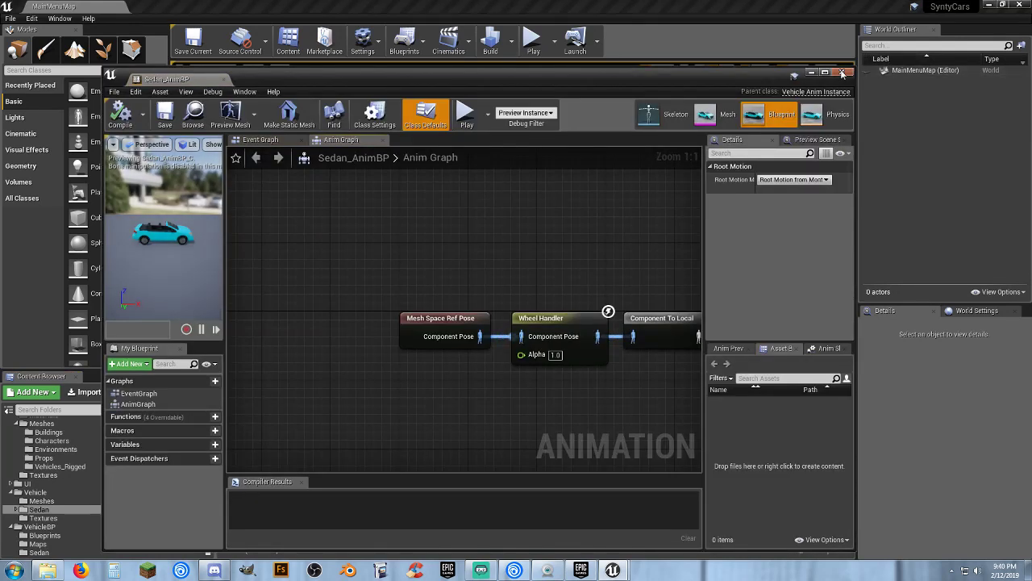
pyautogui.click(843, 73)
# In the editor preferences, set the asset editor open location to Main Window and disable AutoSave
pyautogui.click(32, 17)
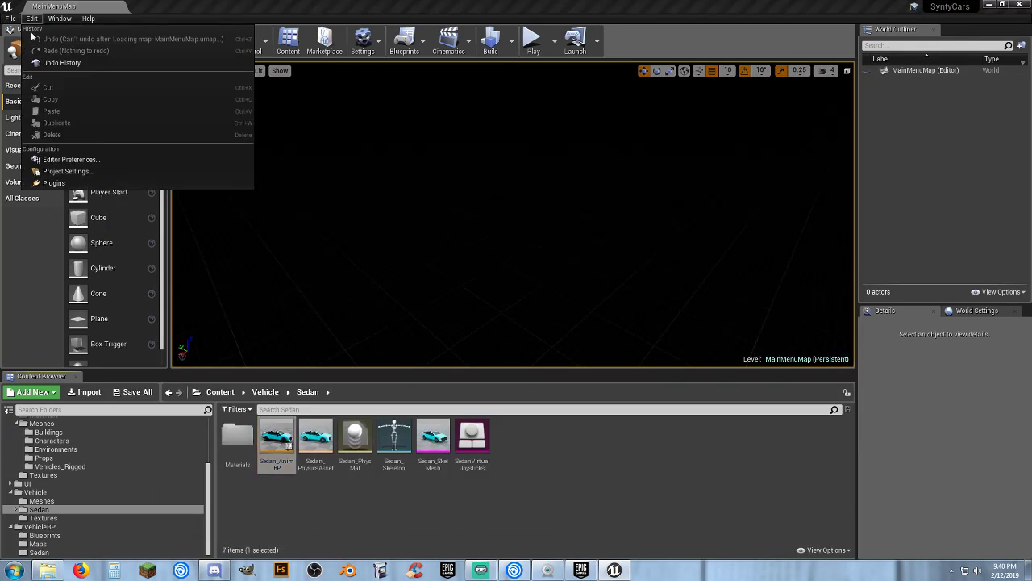
pyautogui.click(76, 161)
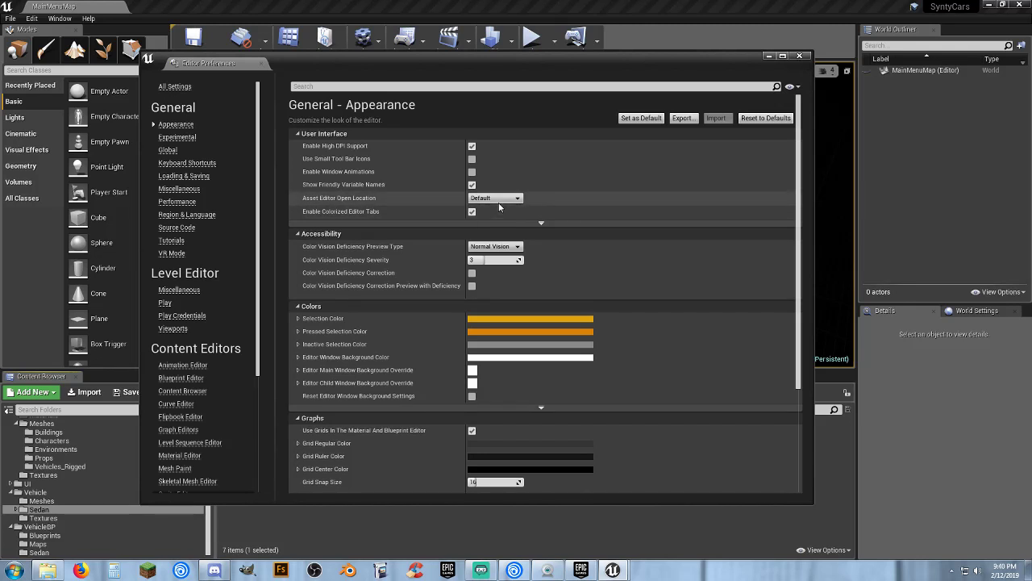
pyautogui.click(494, 198)
pyautogui.click(492, 221)
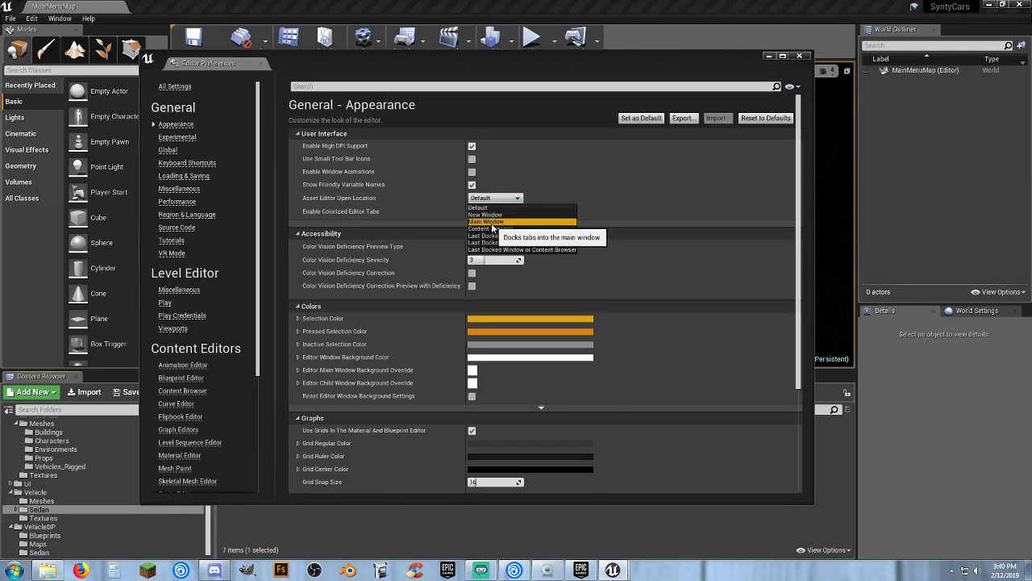
pyautogui.click(184, 175)
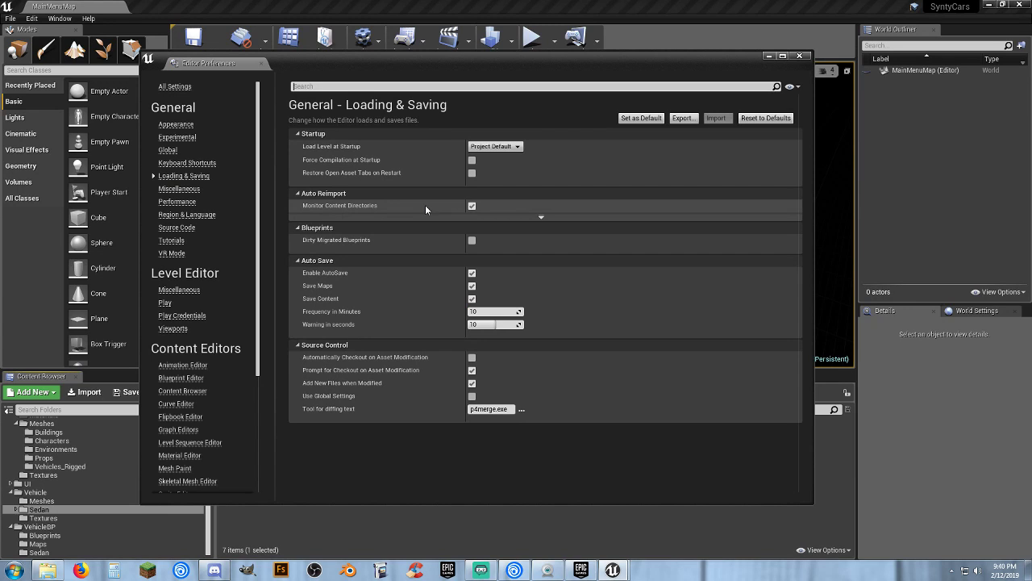
pyautogui.click(472, 272)
pyautogui.click(799, 56)
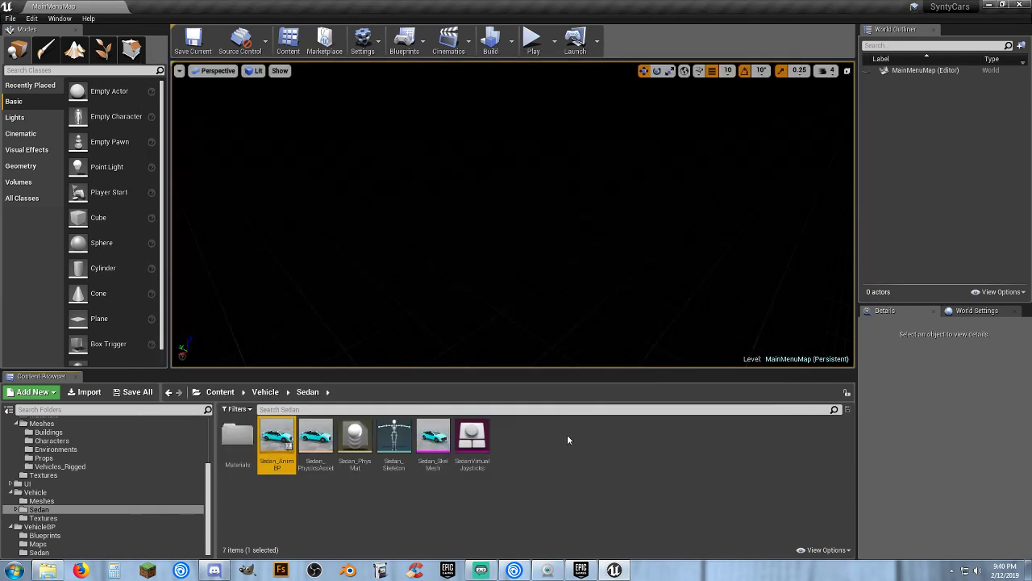
# Open Sedan_AnimBP and check the contents of its Anim Graph and Event Graph
pyautogui.doubleClick(281, 457)
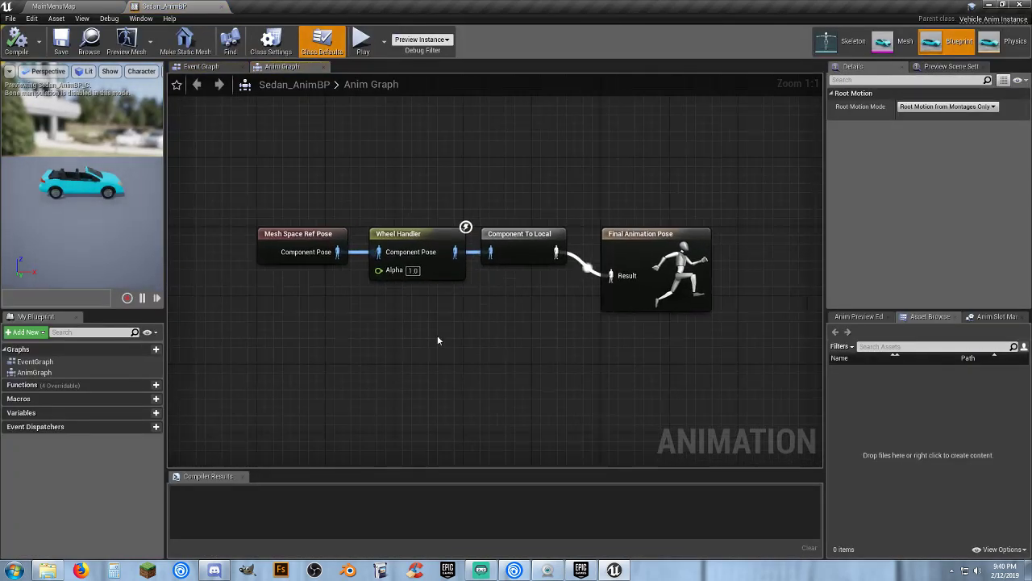
pyautogui.moveTo(263, 186); pyautogui.dragTo(727, 347)
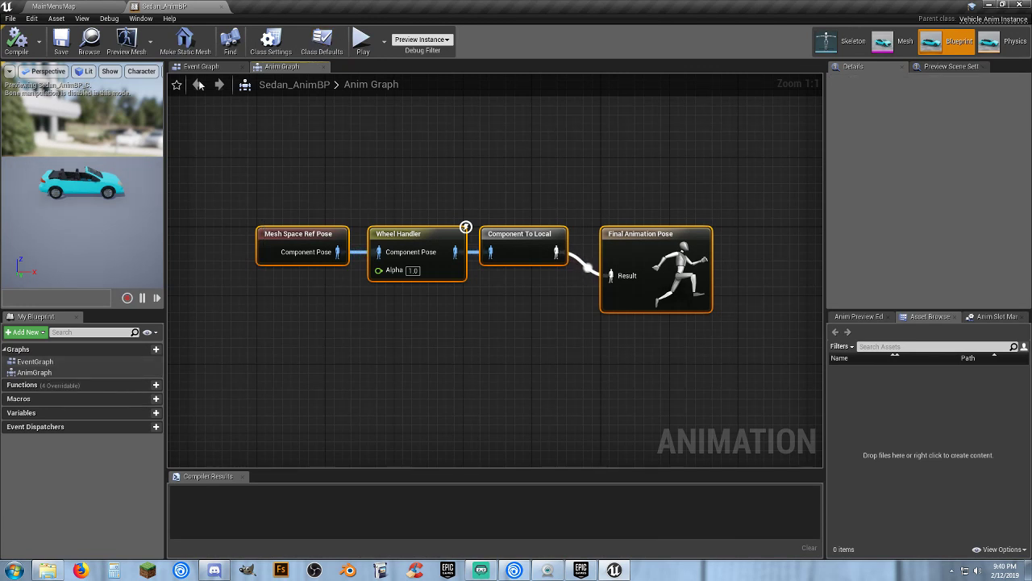
pyautogui.doubleClick(34, 362)
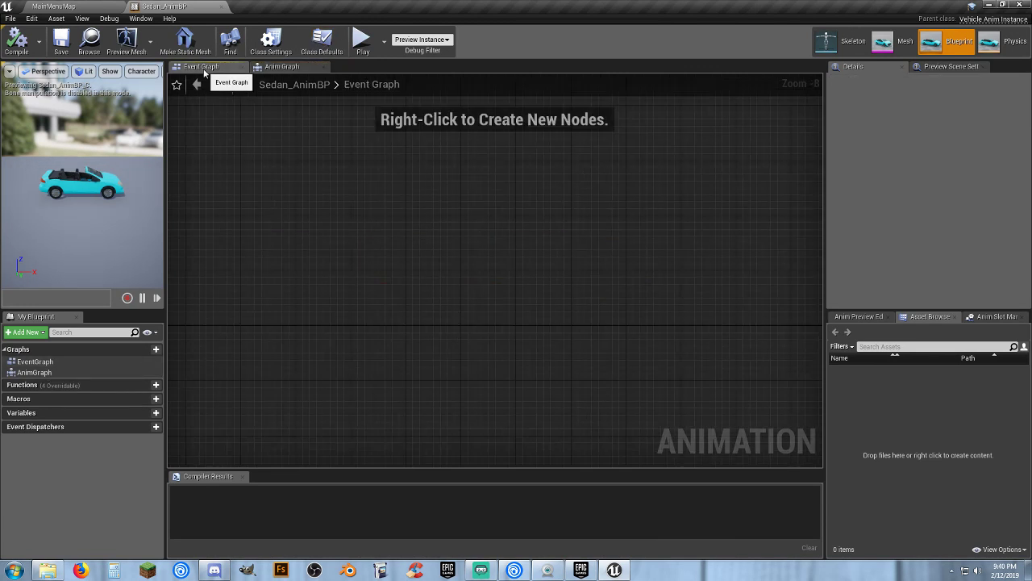
pyautogui.click(281, 66)
pyautogui.click(395, 312)
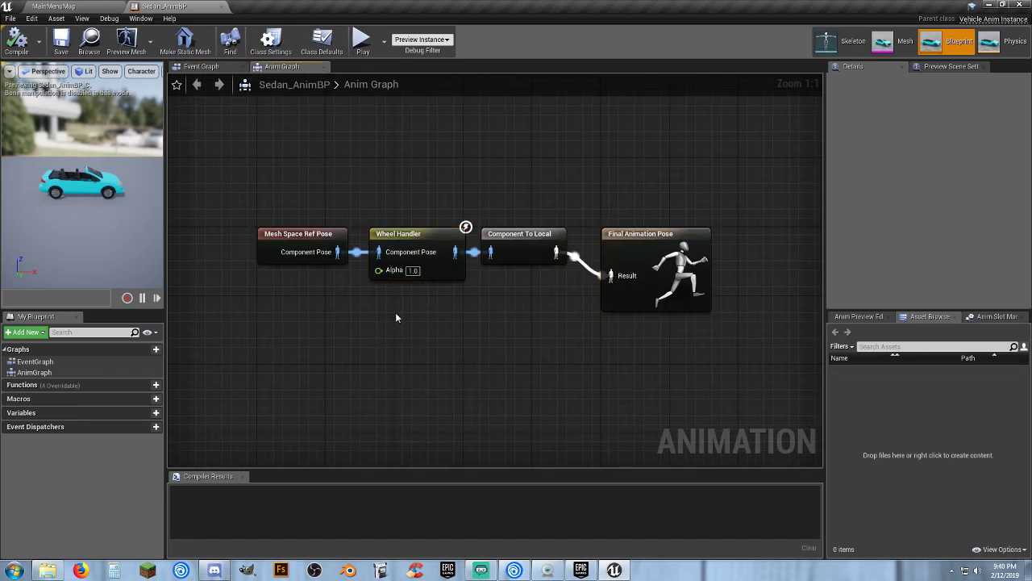
# Examine the Anim Graph's node chain from Mesh Space Ref Pose to Final Animation Pose, and close Sedan_AnimBP
pyautogui.click(304, 246)
pyautogui.click(347, 312)
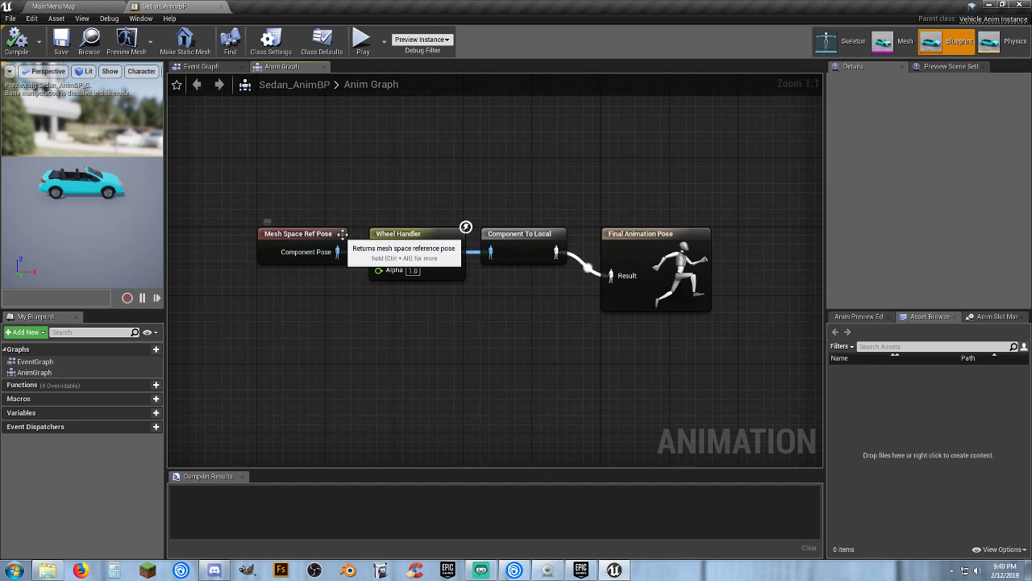
pyautogui.click(399, 238)
pyautogui.click(519, 237)
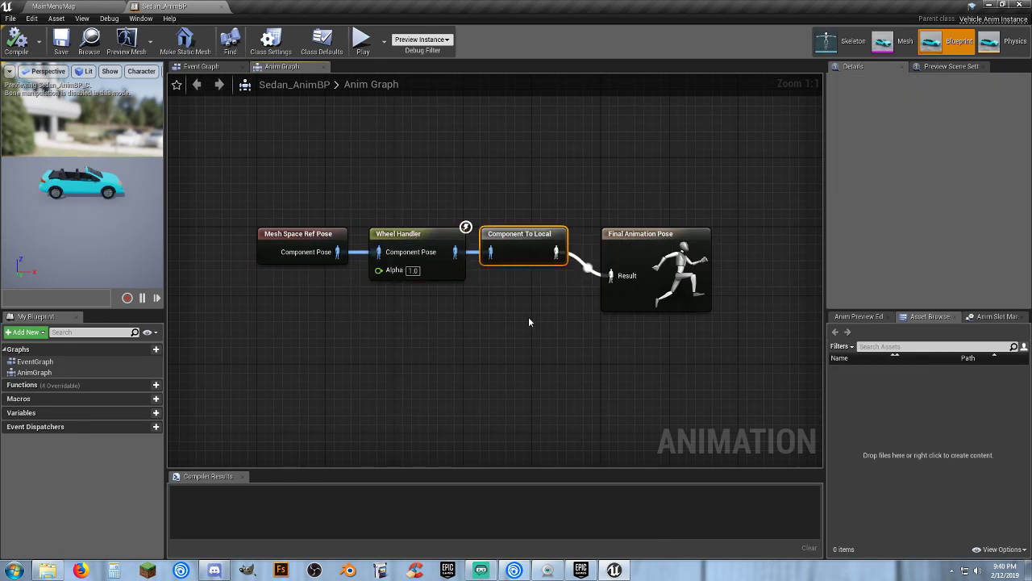
pyautogui.click(639, 250)
pyautogui.click(531, 414)
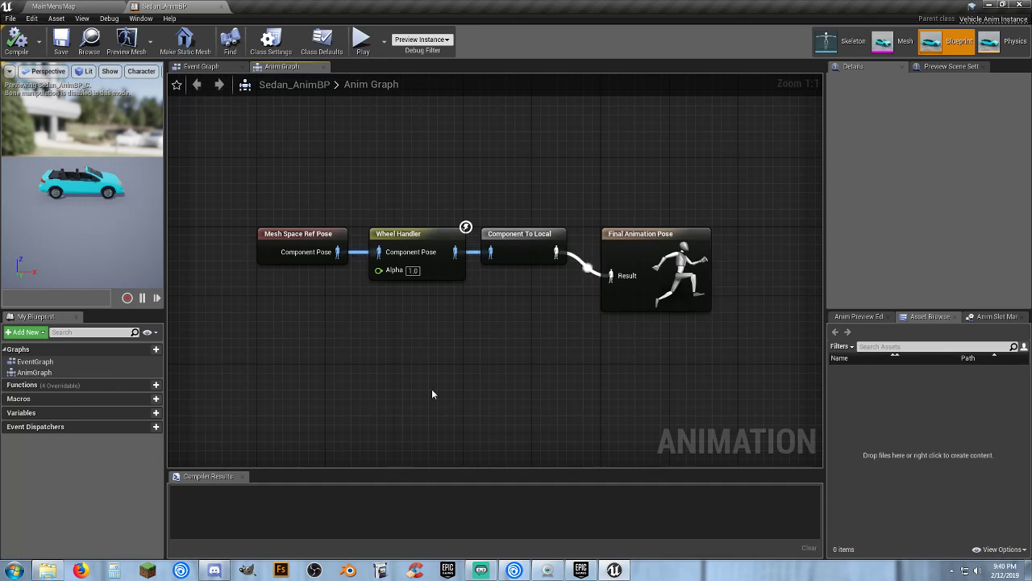
pyautogui.moveTo(698, 357); pyautogui.dragTo(245, 196)
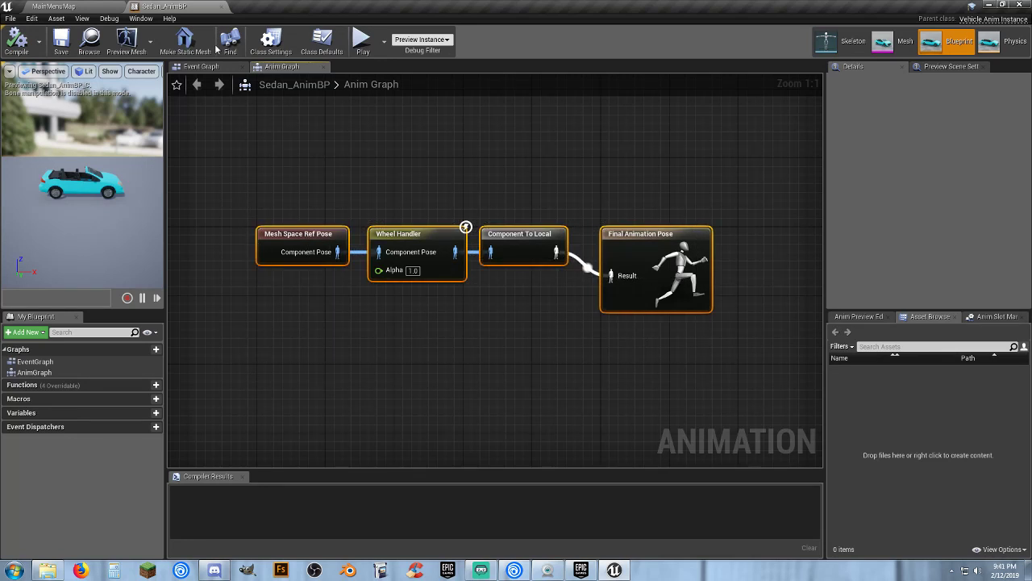
pyautogui.click(220, 8)
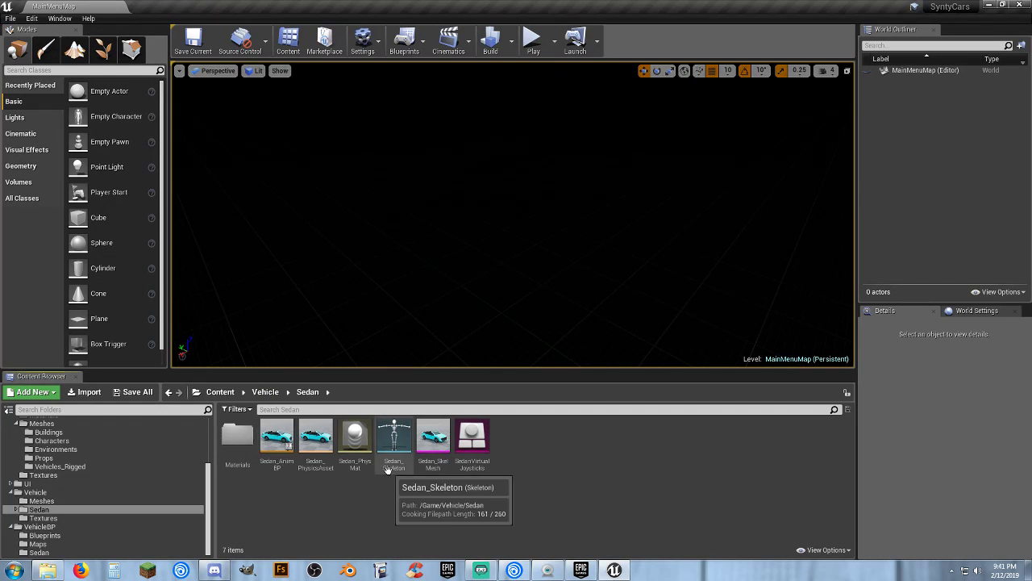
# Open Sedan_Skeleton and show its Skeleton Tree to examine the bone hierarchy
pyautogui.doubleClick(397, 466)
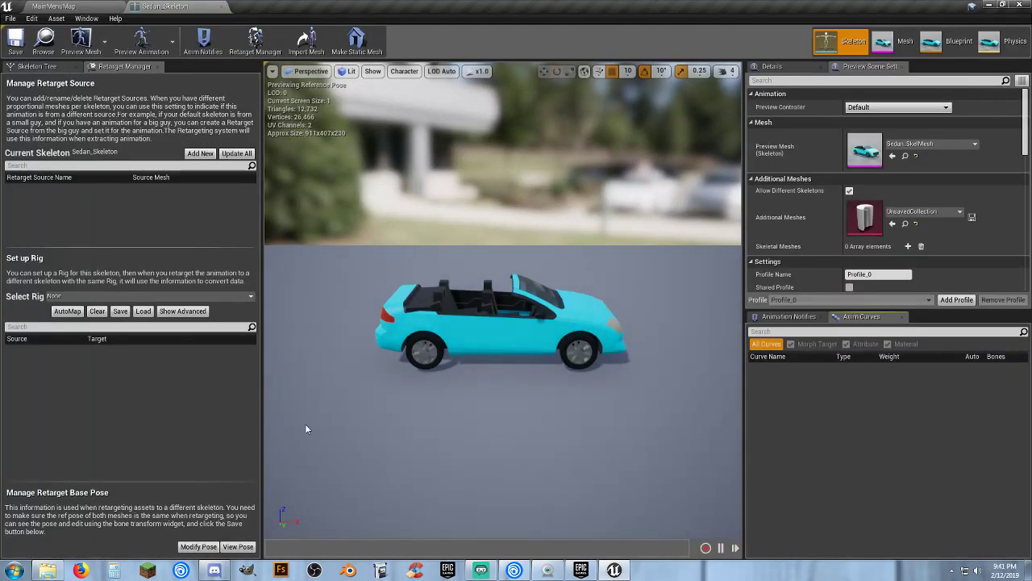
pyautogui.click(36, 66)
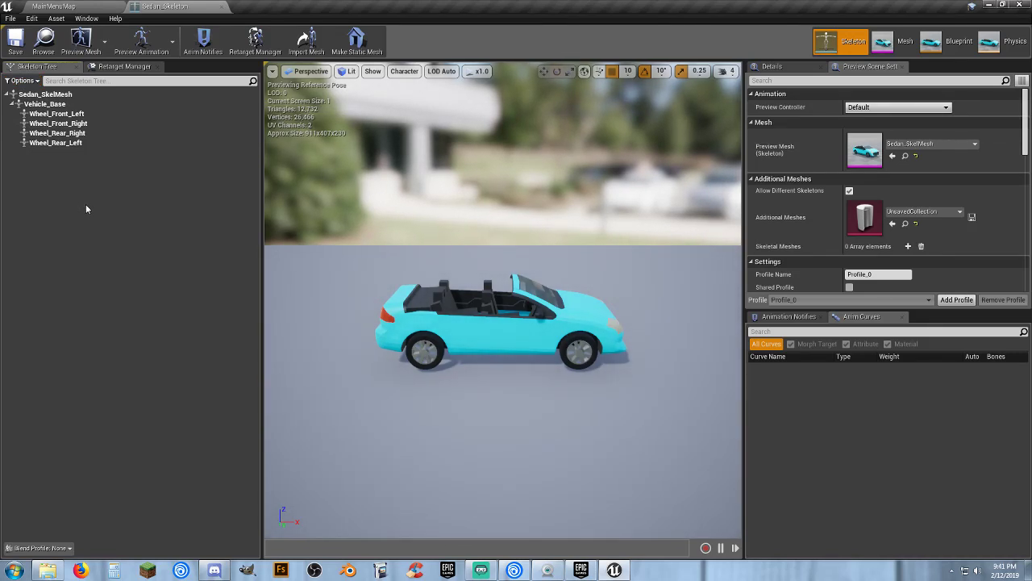
# Select the root, Vehicle_Base and each of the four wheel bones in Sedan_Skeleton to examine their positions on the car
pyautogui.click(65, 96)
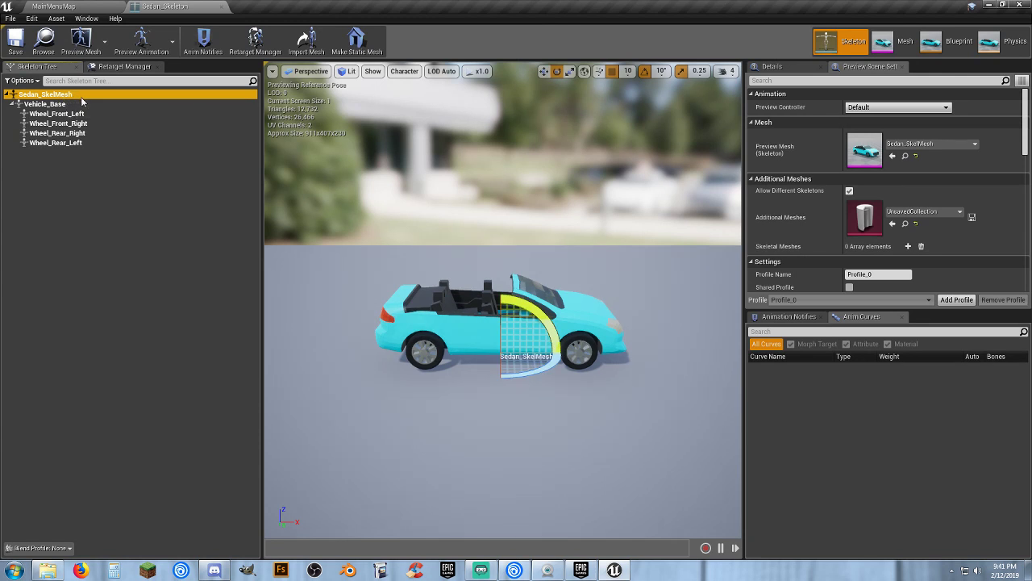
pyautogui.click(82, 105)
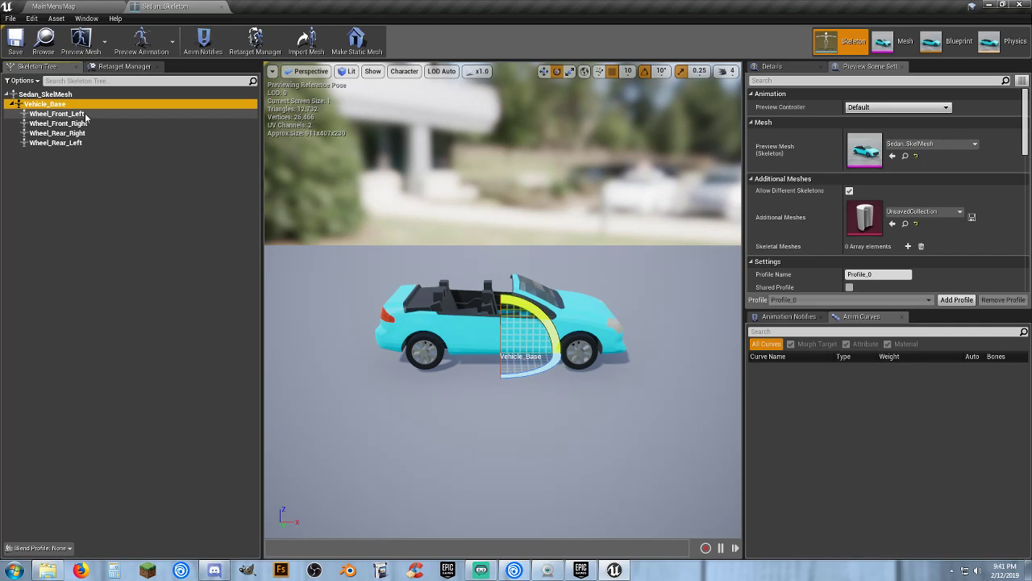
pyautogui.click(86, 117)
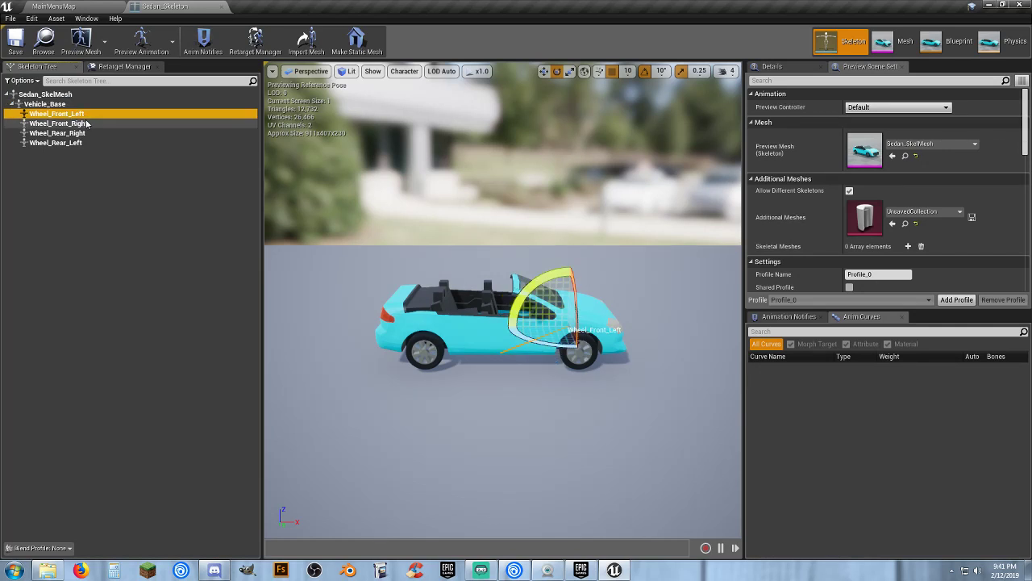
pyautogui.click(86, 123)
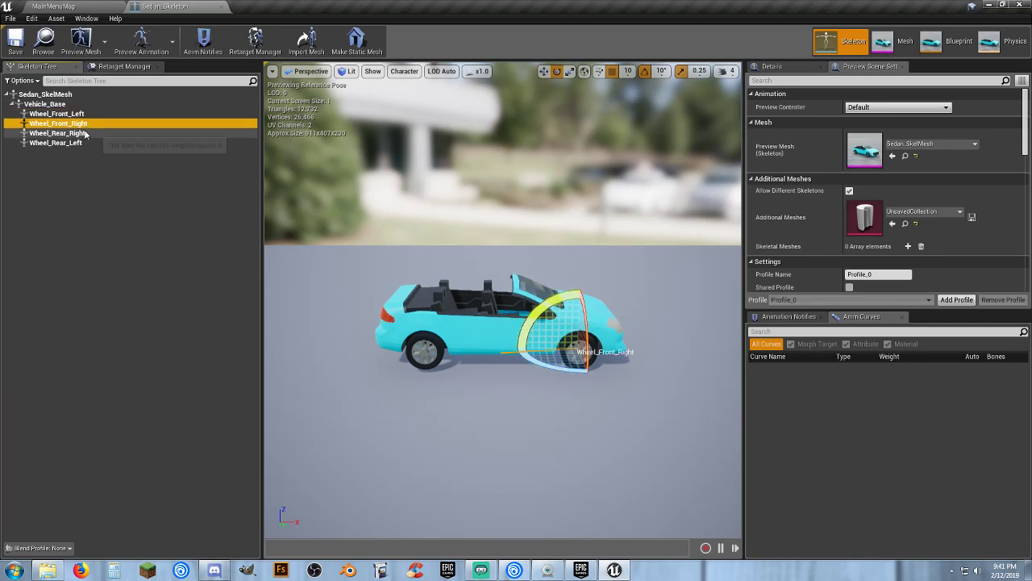
pyautogui.click(81, 134)
pyautogui.click(79, 144)
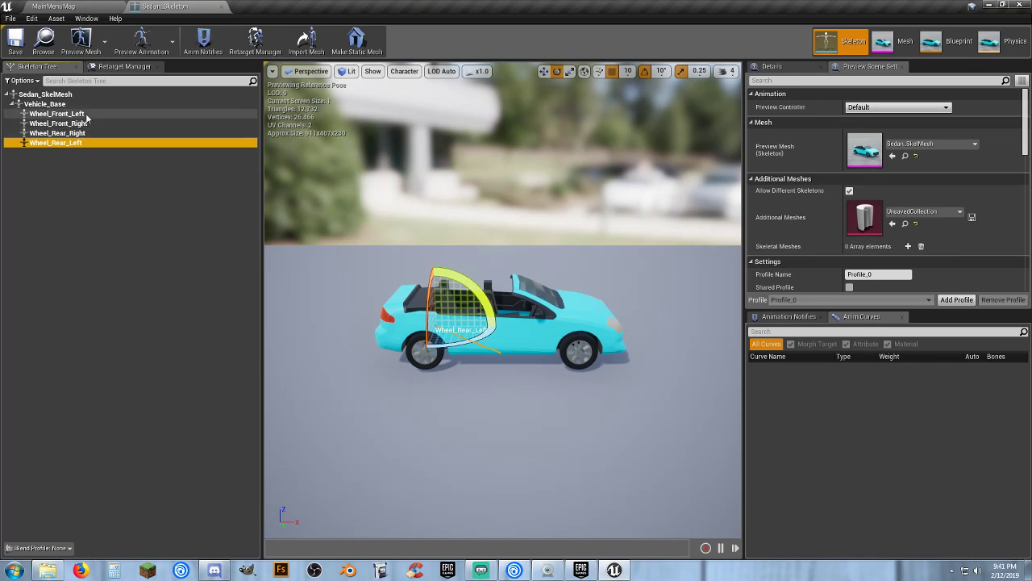
# Open SK_Veh_Car_Muscle_01_Skeleton from PolygonCity's Vehicles_Rigged folder and show its Skeleton Tree
pyautogui.click(88, 7)
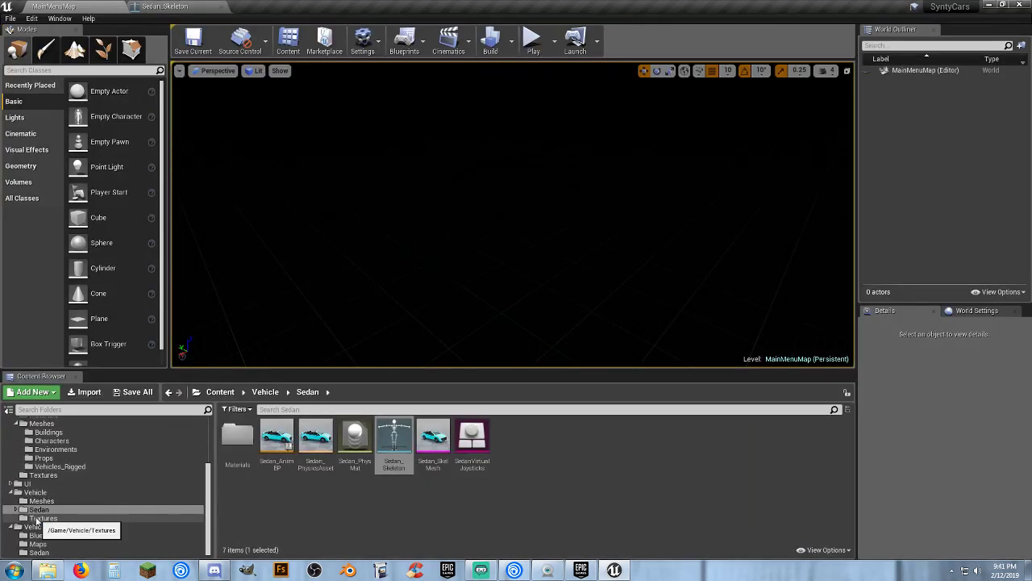
pyautogui.click(53, 467)
pyautogui.click(589, 506)
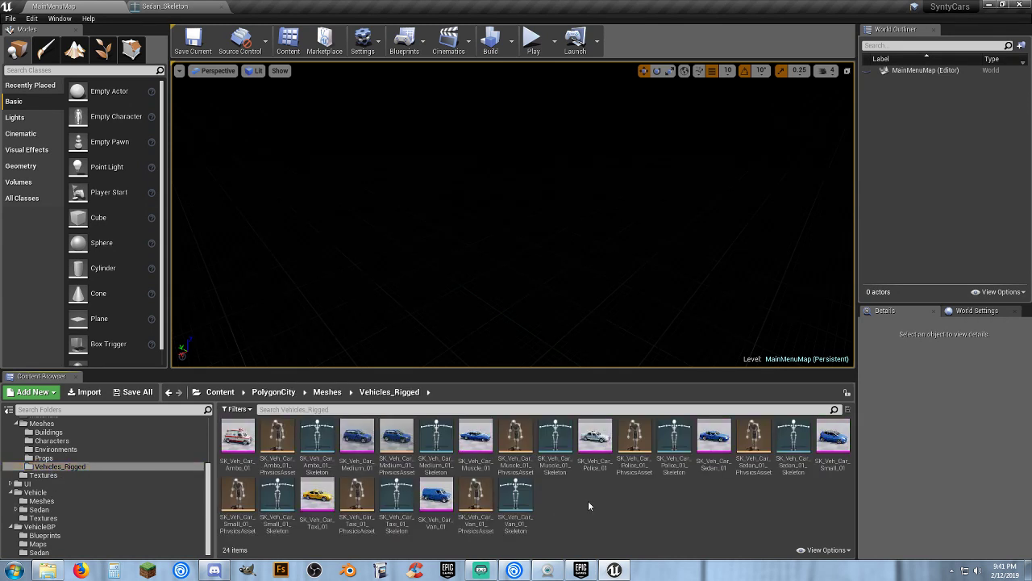
pyautogui.doubleClick(555, 443)
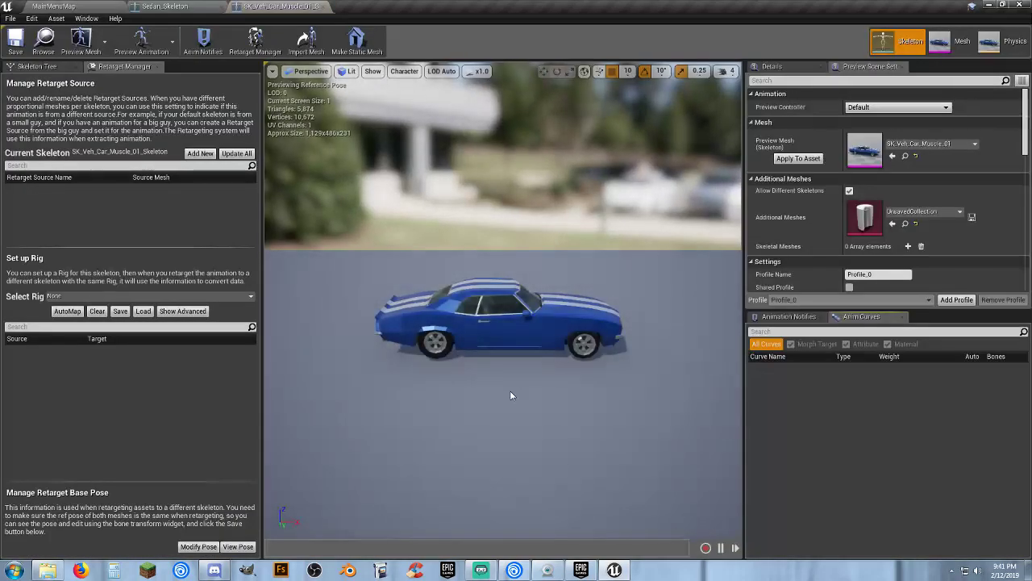
pyautogui.click(61, 66)
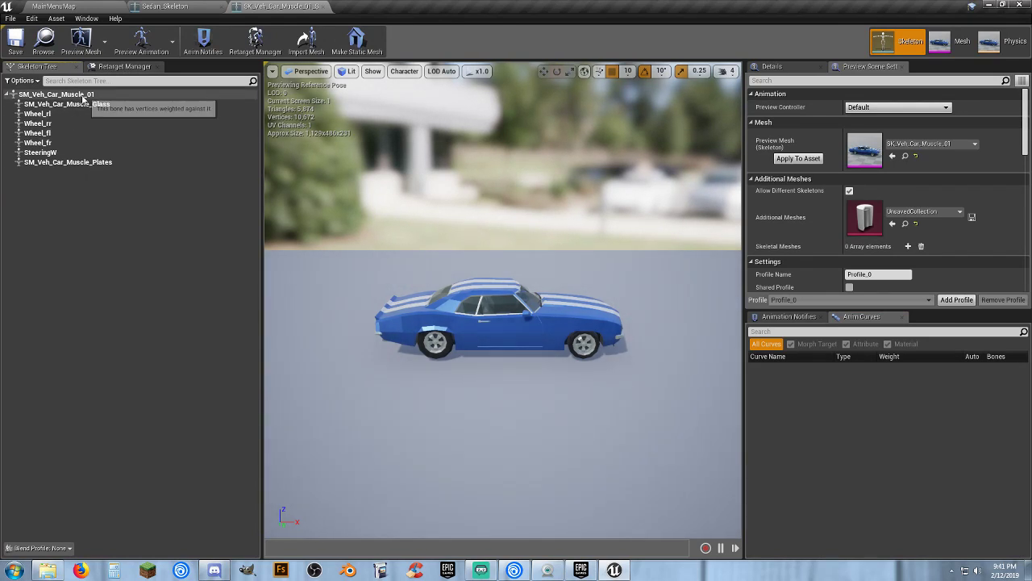
# Examine the muscle car's plates, SteeringW, glass and Wheel_rl bones in its bone hierarchy
pyautogui.click(70, 163)
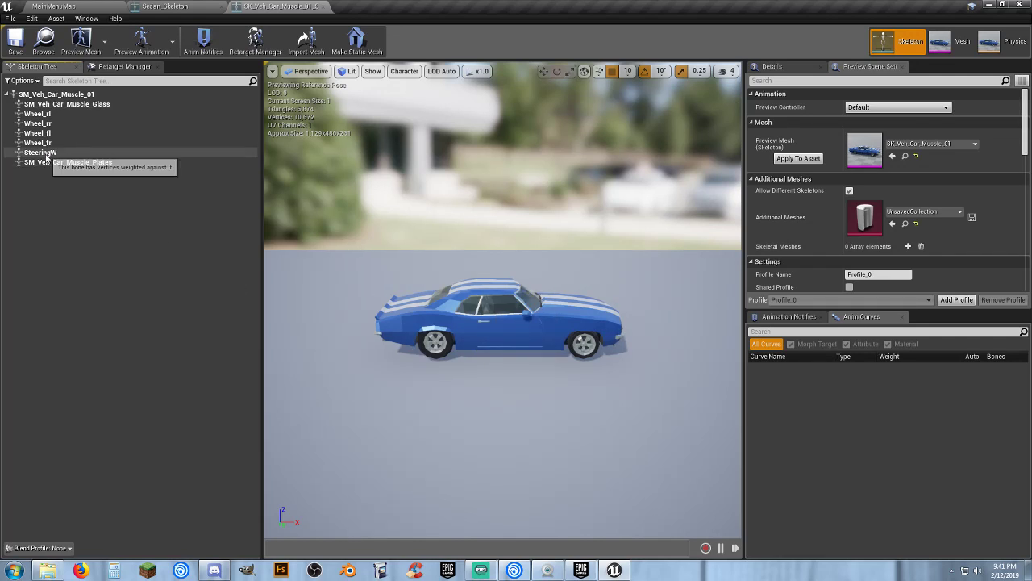
pyautogui.click(40, 153)
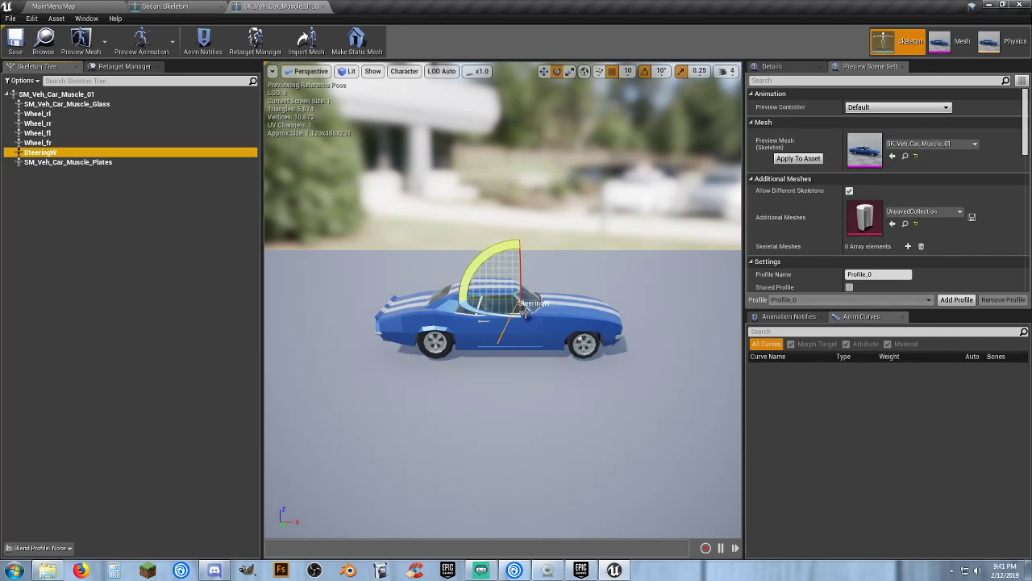
pyautogui.click(65, 200)
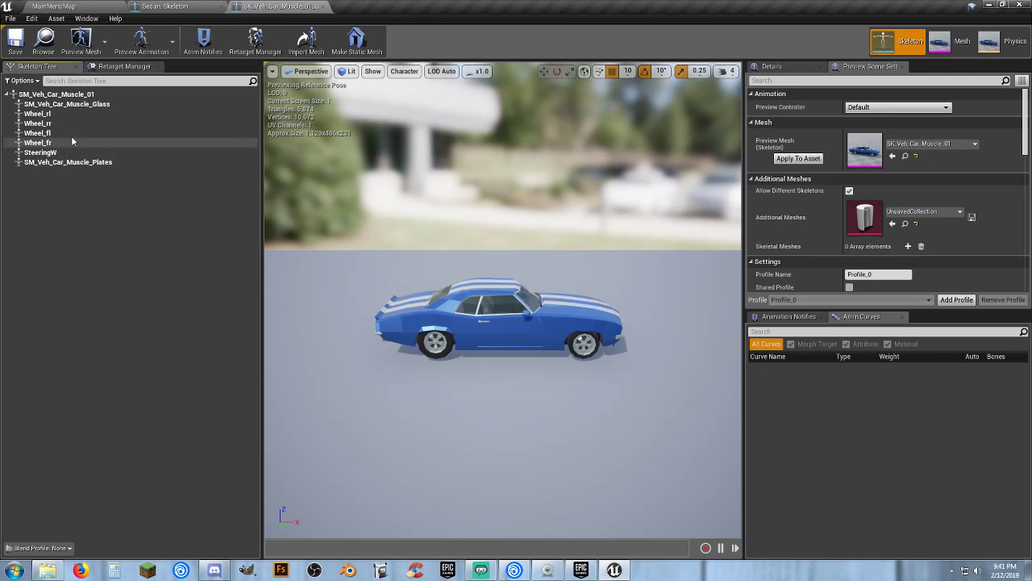
pyautogui.click(80, 105)
pyautogui.click(77, 213)
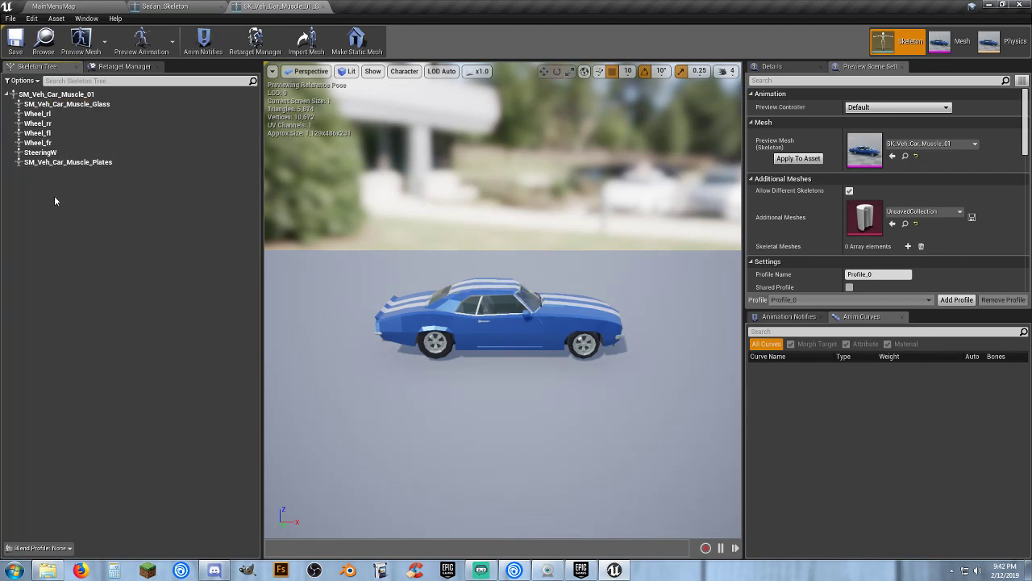
pyautogui.click(57, 116)
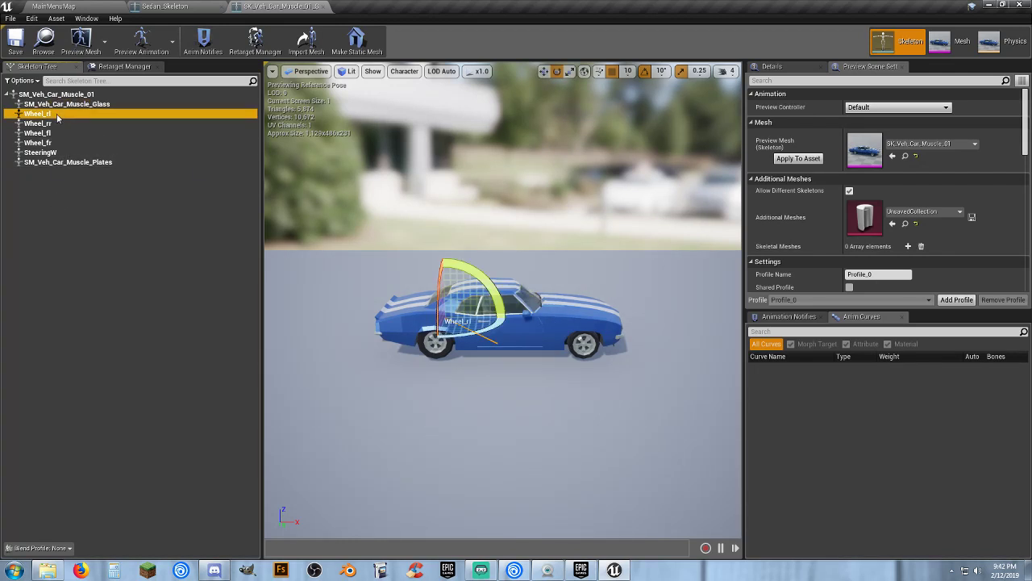
# Compare the bone hierarchies of Sedan_Skeleton and the muscle car skeleton, and close both skeleton editors
pyautogui.click(171, 7)
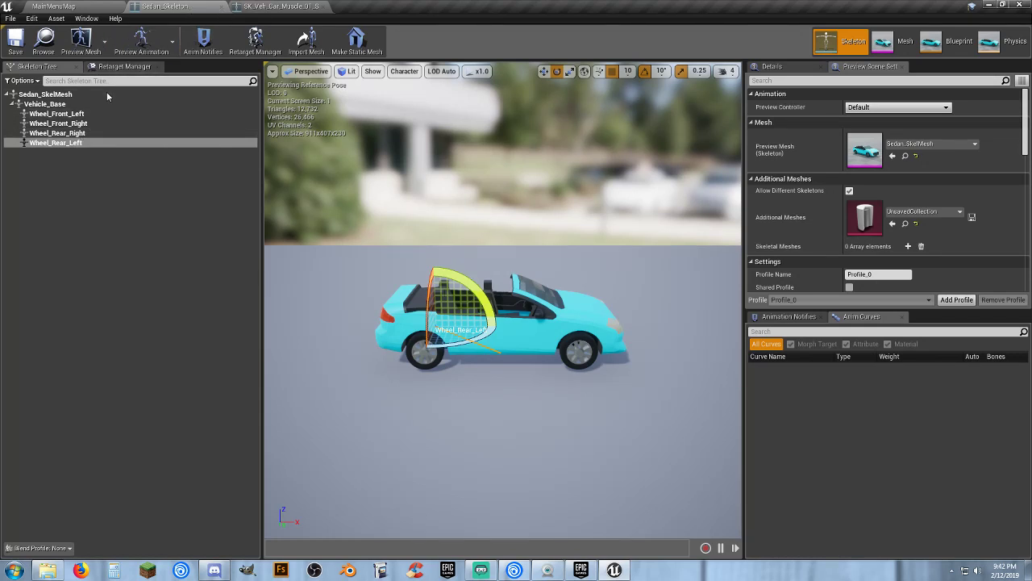
pyautogui.click(265, 6)
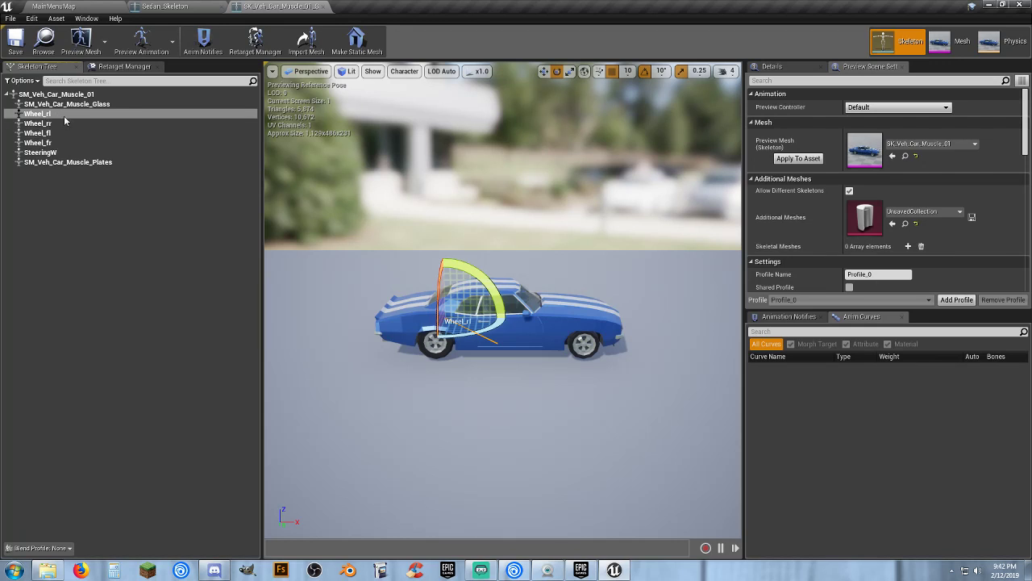
pyautogui.click(165, 10)
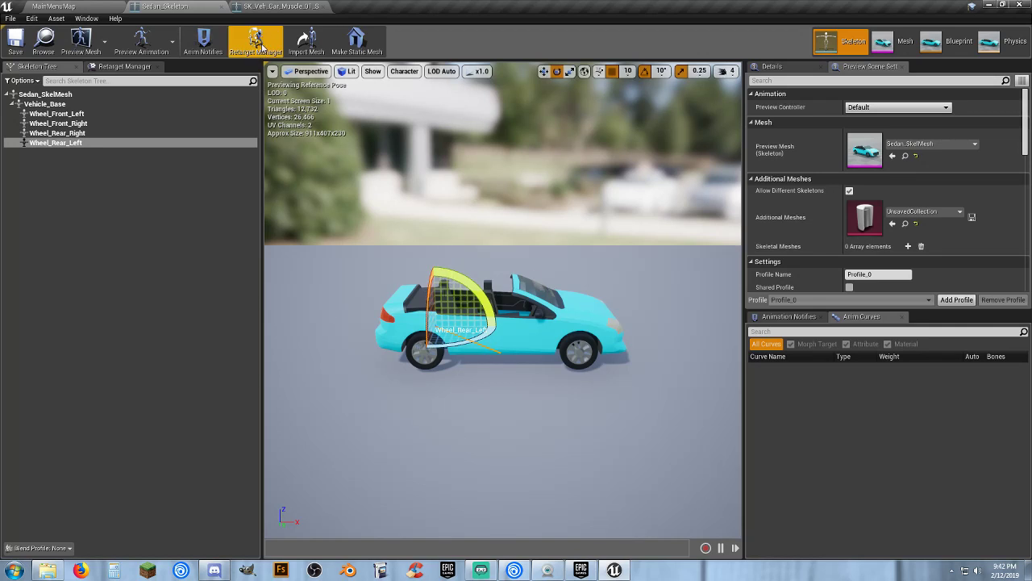
pyautogui.click(324, 6)
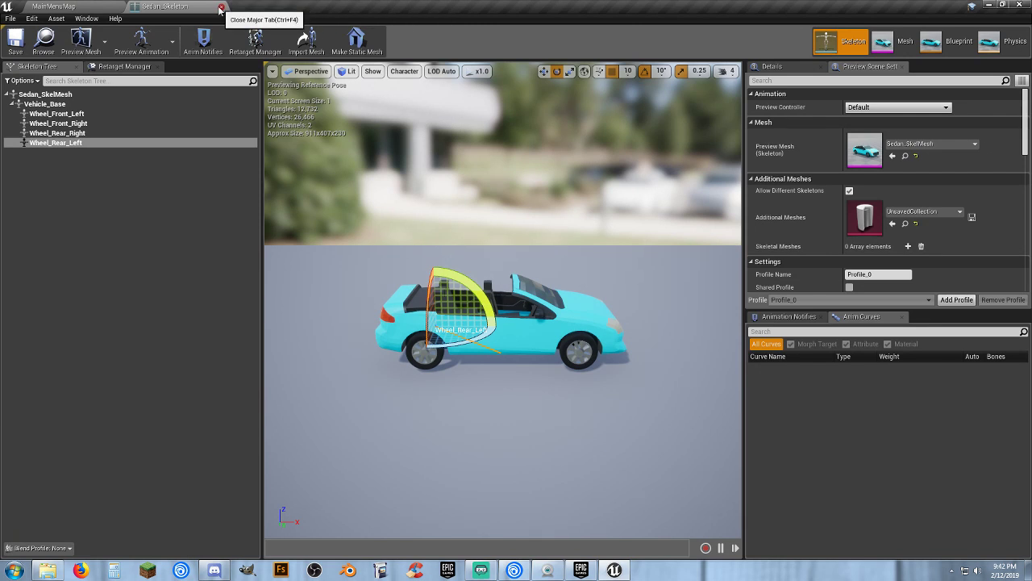
pyautogui.click(222, 6)
pyautogui.click(621, 508)
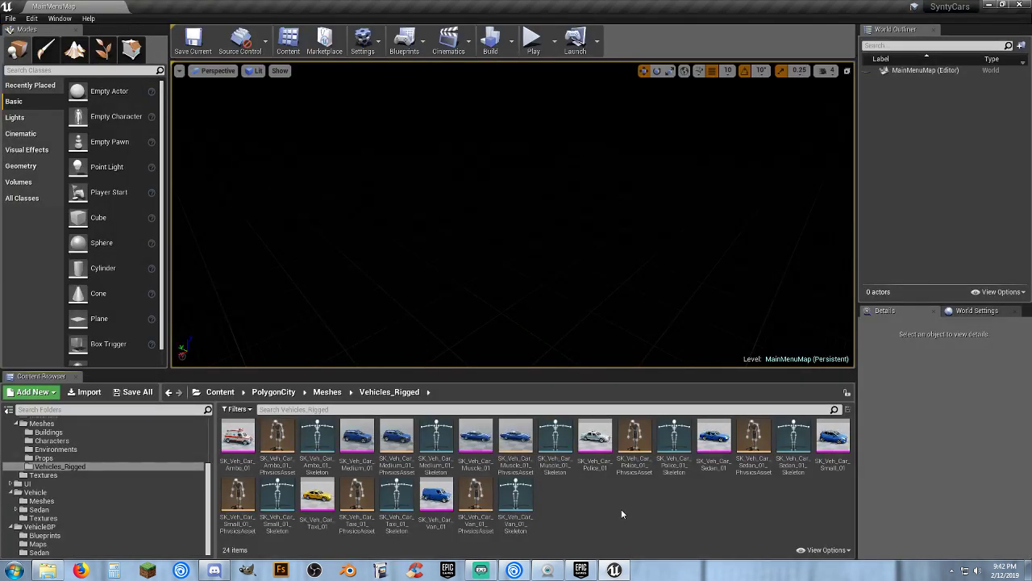
# Check the VehicleBP Blueprints folder and open the Sedan blueprint from the VehicleBP Sedan folder
pyautogui.click(49, 534)
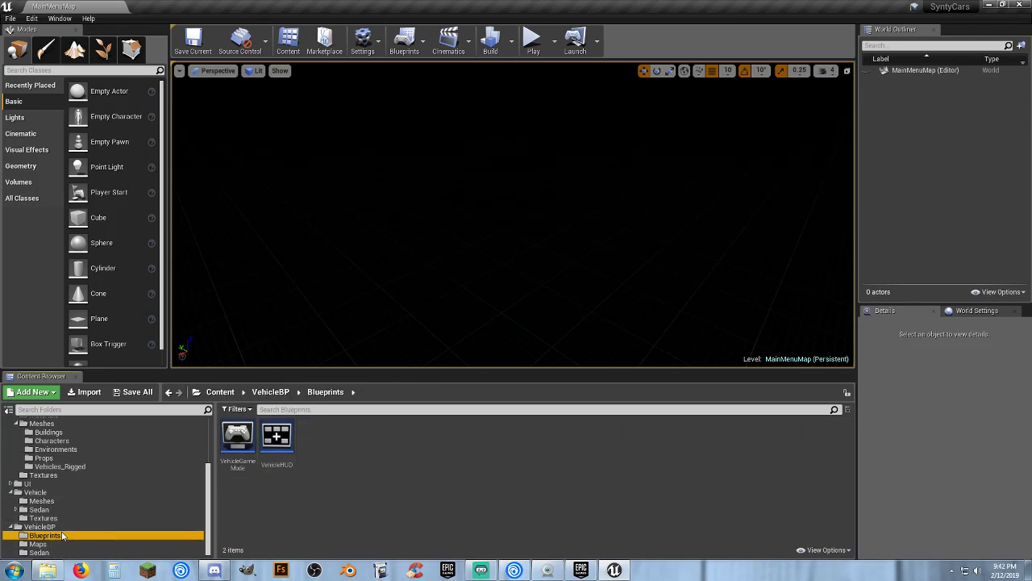
pyautogui.click(39, 553)
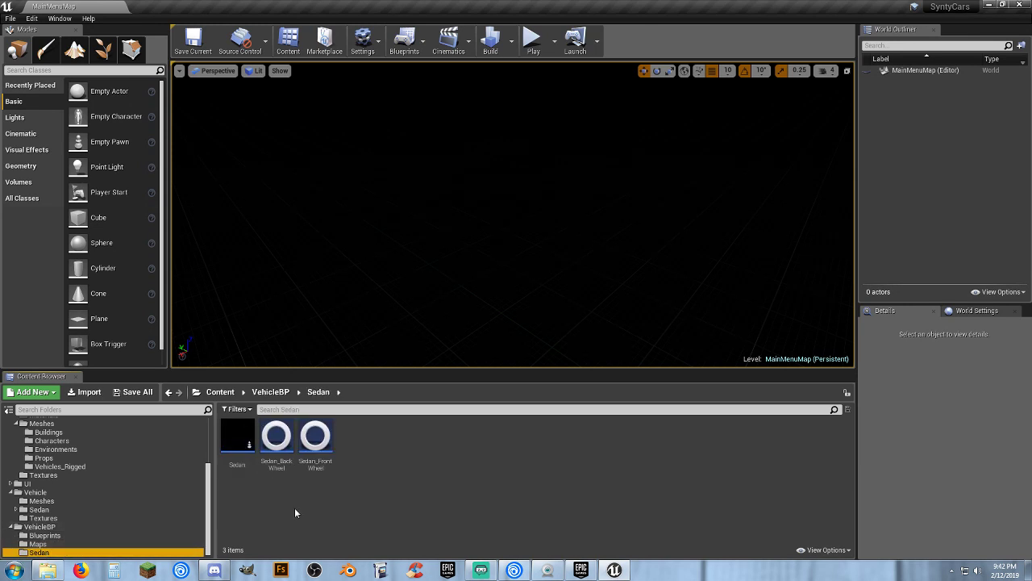
pyautogui.click(238, 439)
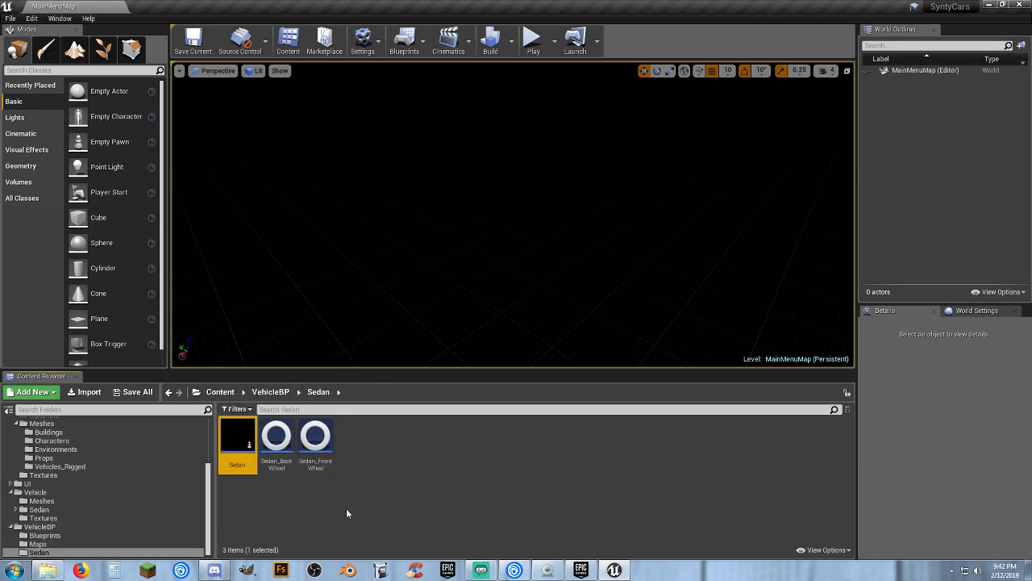
pyautogui.doubleClick(231, 470)
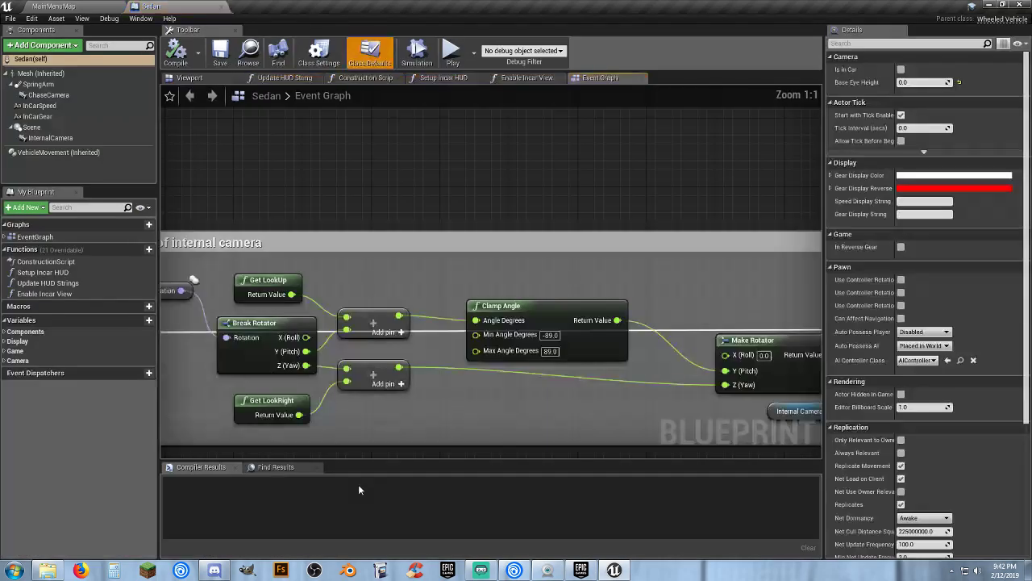
# Examine the Sedan Event Graph's camera, steering, throttle, handbrake, VR reset and update node groups
pyautogui.moveTo(450, 416); pyautogui.dragTo(517, 354, button='right')
pyautogui.scroll(-4, 518, 359)
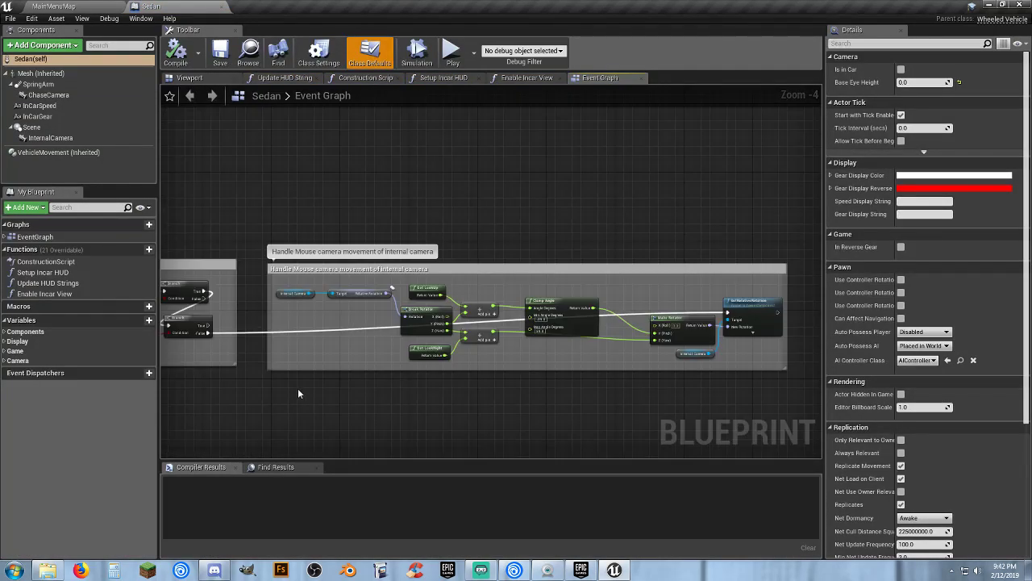
pyautogui.moveTo(298, 388); pyautogui.dragTo(810, 375, button='right')
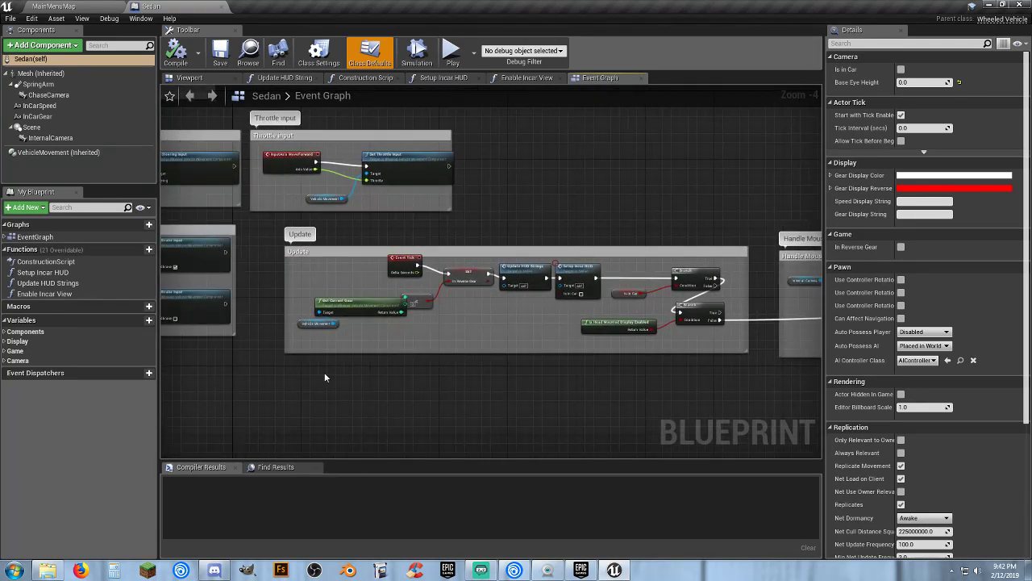
pyautogui.moveTo(325, 378); pyautogui.dragTo(553, 484, button='right')
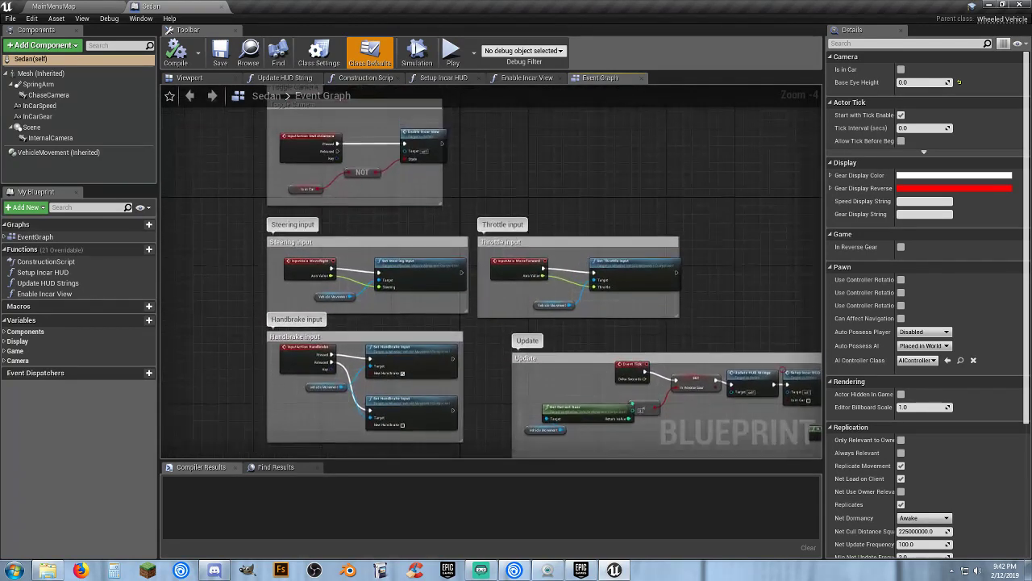
pyautogui.moveTo(471, 361); pyautogui.dragTo(472, 362, button='right')
pyautogui.moveTo(580, 342); pyautogui.dragTo(562, 393, button='right')
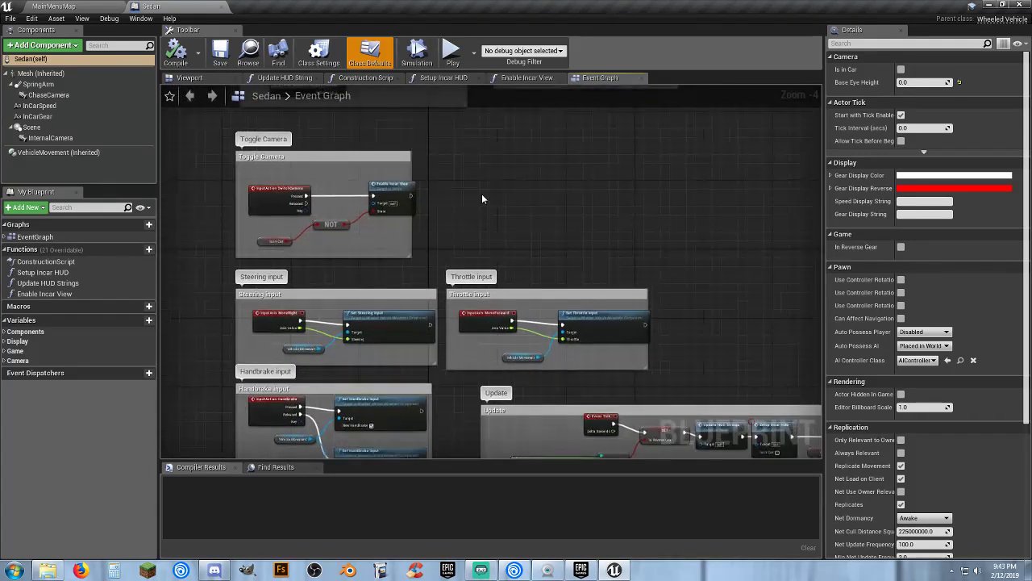
pyautogui.moveTo(481, 198); pyautogui.dragTo(483, 364, button='right')
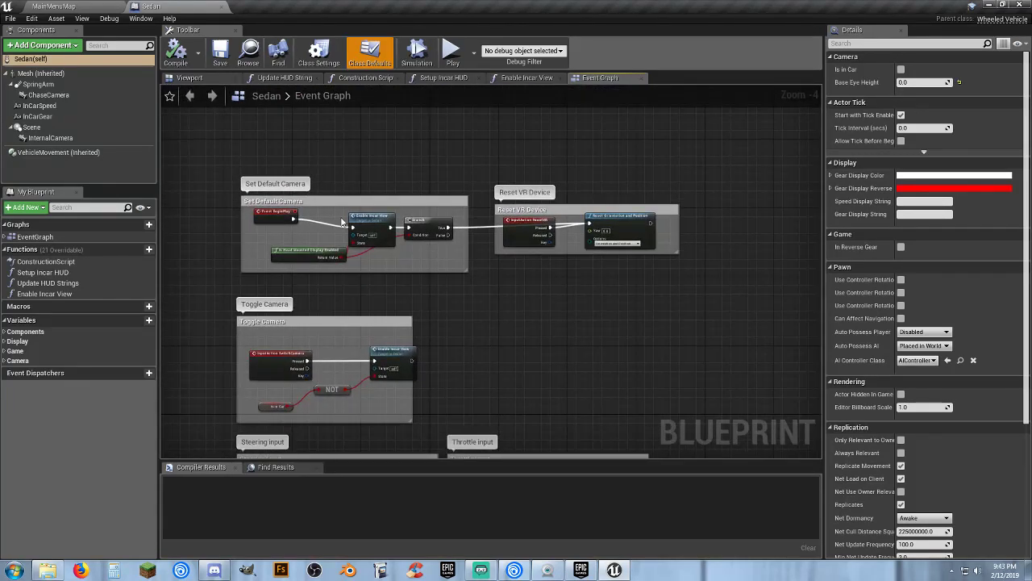
pyautogui.moveTo(550, 329); pyautogui.dragTo(406, 133, button='right')
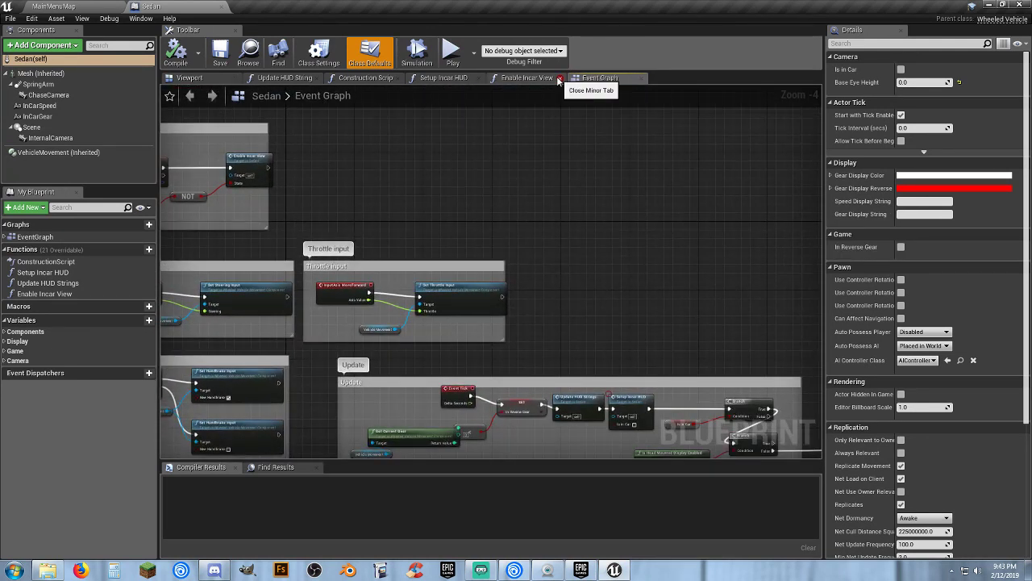
# Close the Enable Incar View, Setup Incar HUD, Construction Script and Update HUD Strings graphs of the Sedan blueprint
pyautogui.click(557, 77)
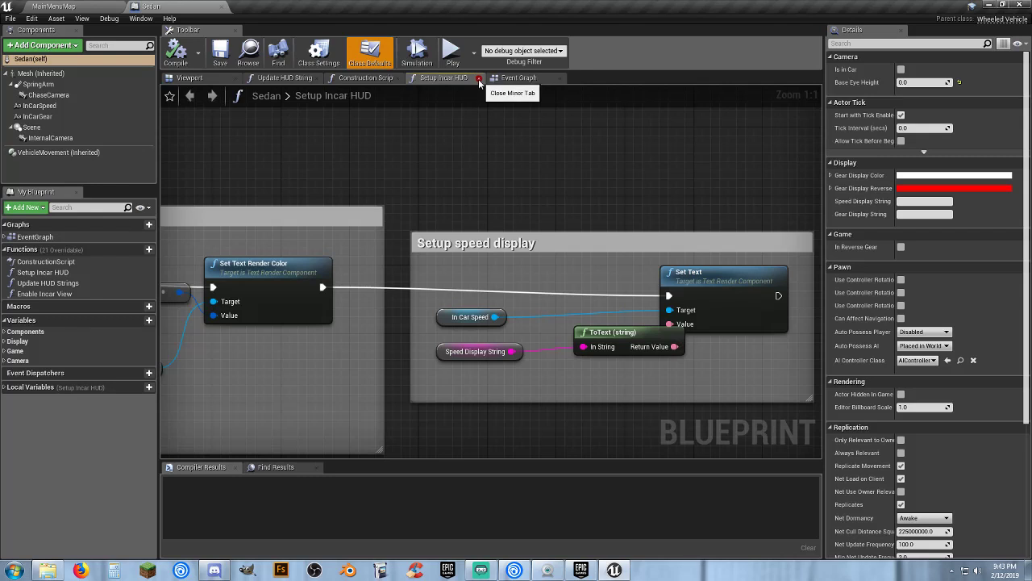
pyautogui.click(478, 77)
pyautogui.click(397, 78)
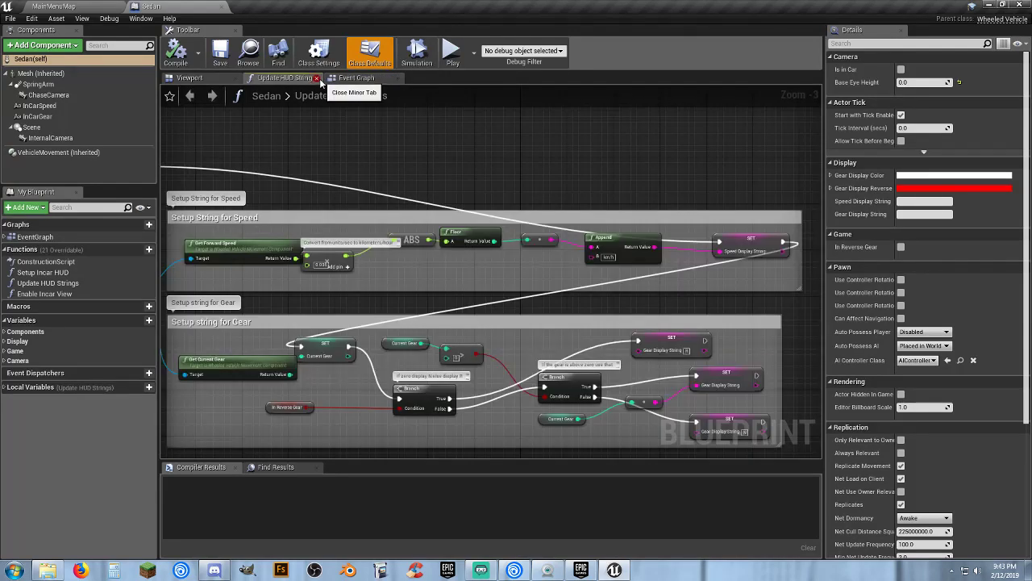
pyautogui.click(317, 77)
# Inspect the sedan's exterior, interior camera and dashboard text components in the blueprint's 3D preview, and close the Sedan blueprint
pyautogui.moveTo(300, 160); pyautogui.dragTo(299, 210, button='right')
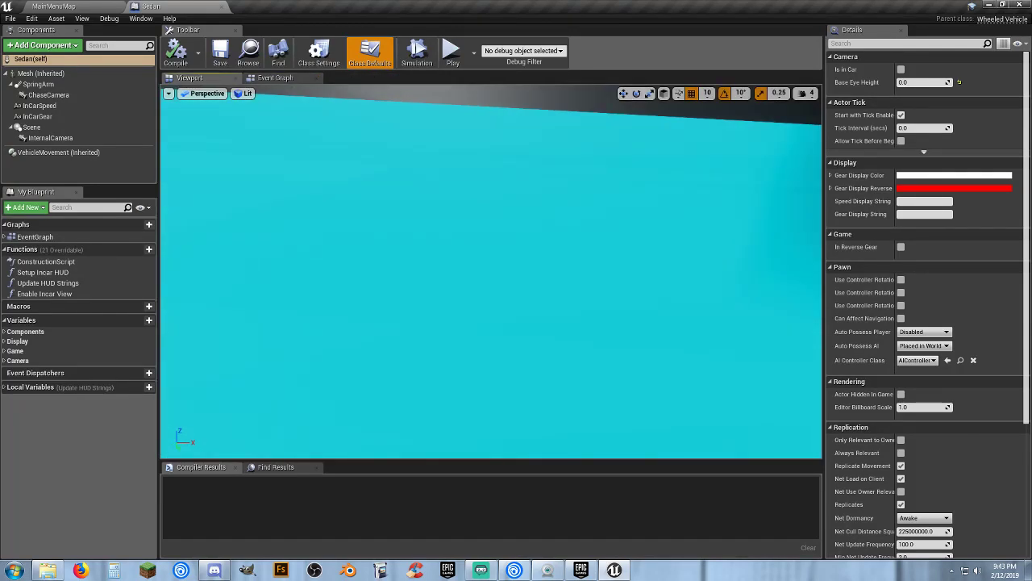
pyautogui.scroll(-5, 339, 187)
pyautogui.moveTo(398, 214); pyautogui.dragTo(440, 194)
pyautogui.moveTo(408, 210); pyautogui.dragTo(344, 186, button='right')
pyautogui.moveTo(609, 343); pyautogui.dragTo(766, 371, button='right')
pyautogui.press('w')
pyautogui.moveTo(655, 266); pyautogui.dragTo(633, 341)
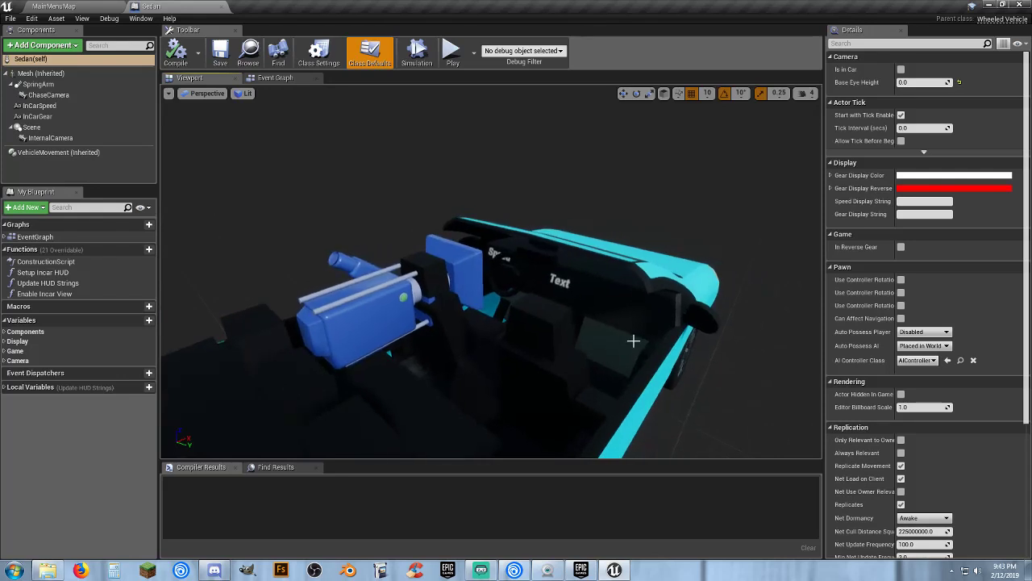
pyautogui.press('a')
pyautogui.moveTo(517, 265); pyautogui.dragTo(484, 270, button='right')
pyautogui.press('d')
pyautogui.press('s')
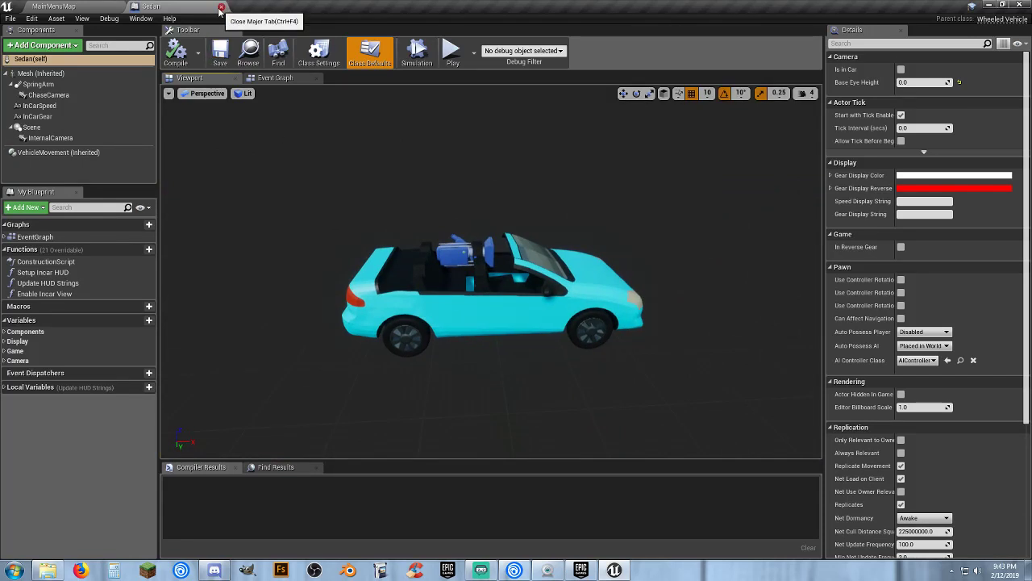
pyautogui.click(221, 8)
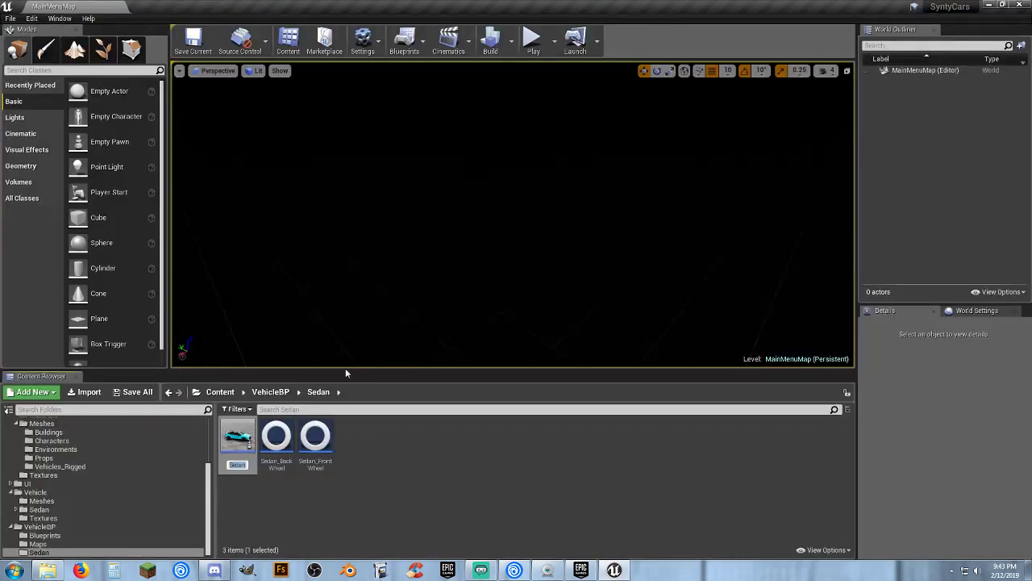
# Leave the Sedan asset's name as is, expand the Characters folder and open its Blueprints subfolder
pyautogui.click(395, 471)
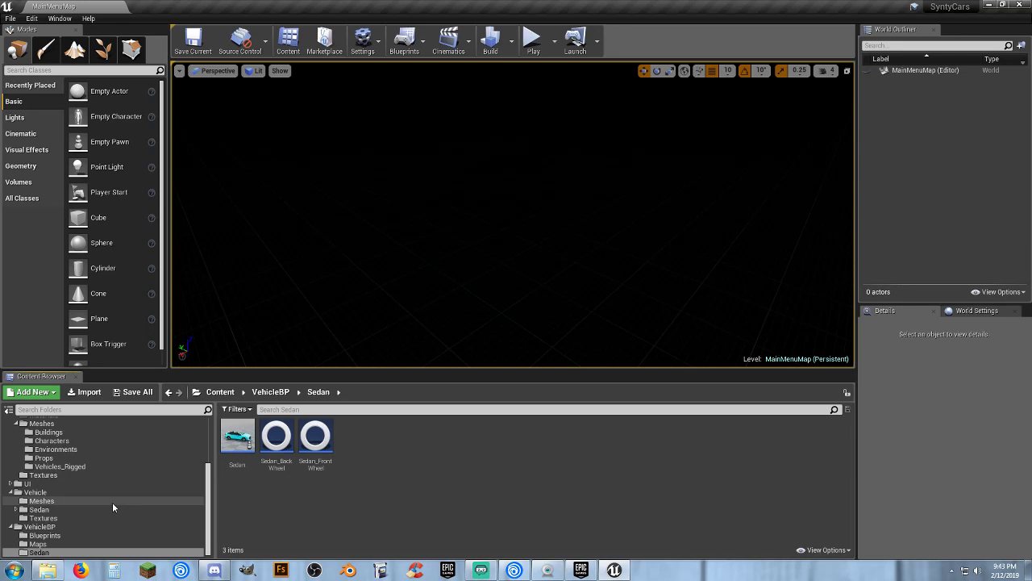
pyautogui.scroll(5, 113, 501)
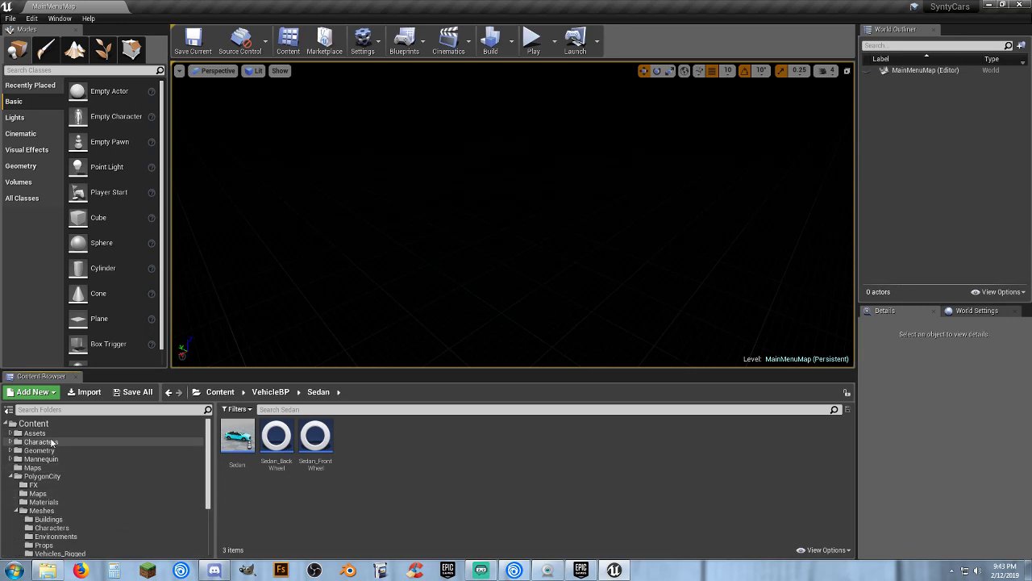
pyautogui.click(12, 445)
pyautogui.click(34, 451)
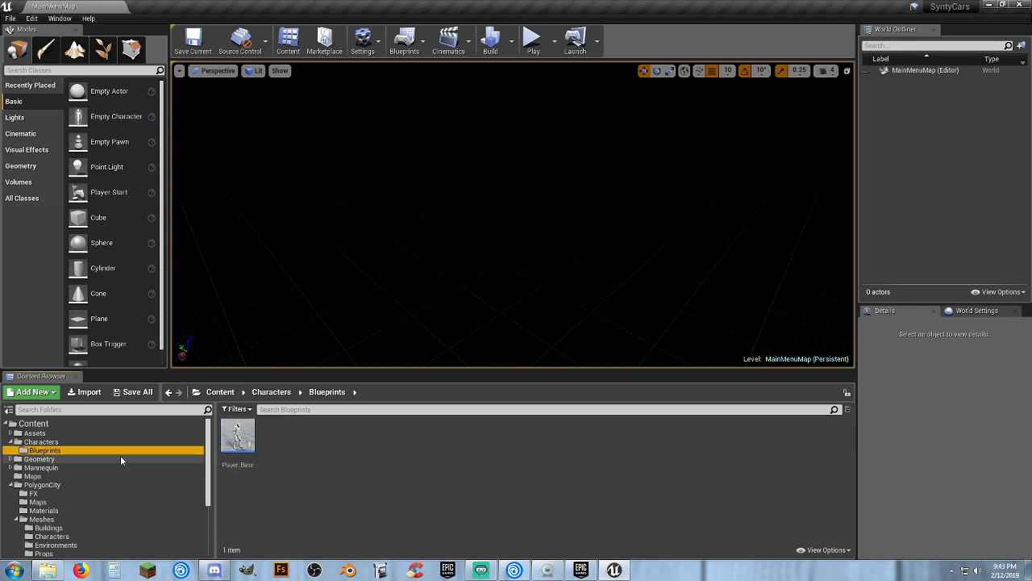
# Copy the Sedan blueprint from the VehicleBP Sedan folder into the Characters Blueprints folder
pyautogui.scroll(-3, 120, 460)
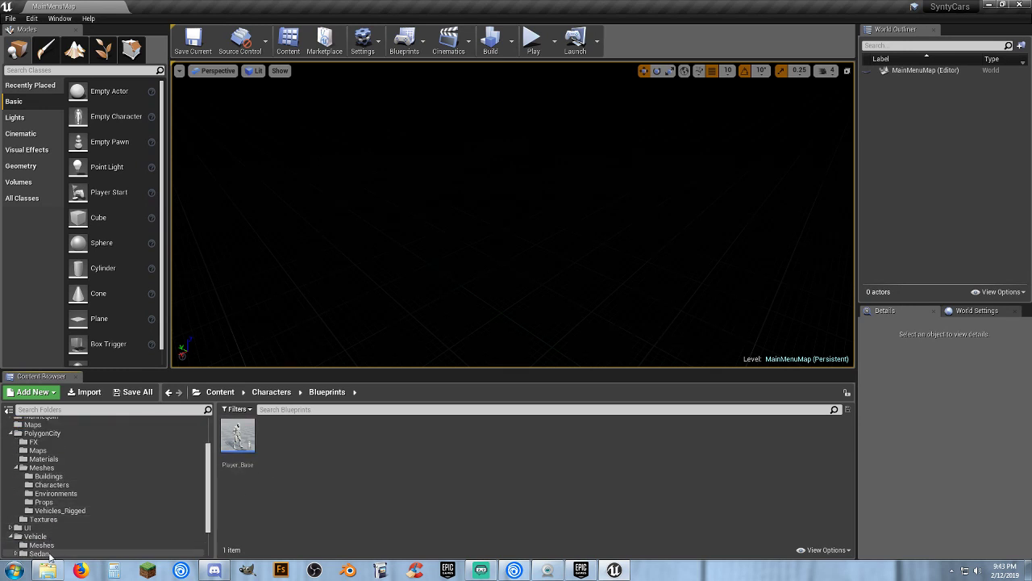
pyautogui.scroll(-3, 51, 553)
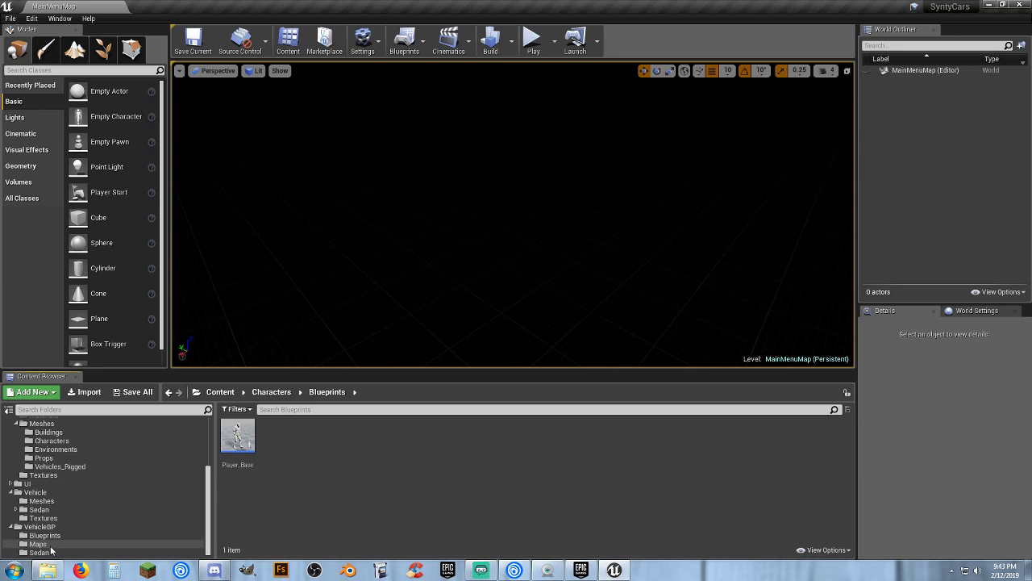
pyautogui.click(41, 552)
pyautogui.scroll(4, 64, 521)
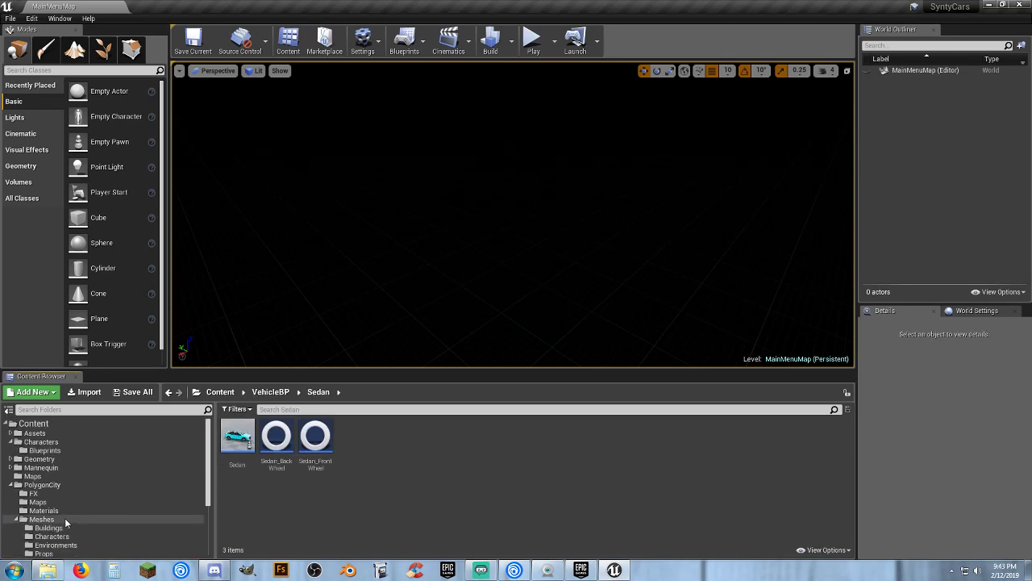
pyautogui.moveTo(237, 438); pyautogui.dragTo(60, 452)
pyautogui.click(93, 464)
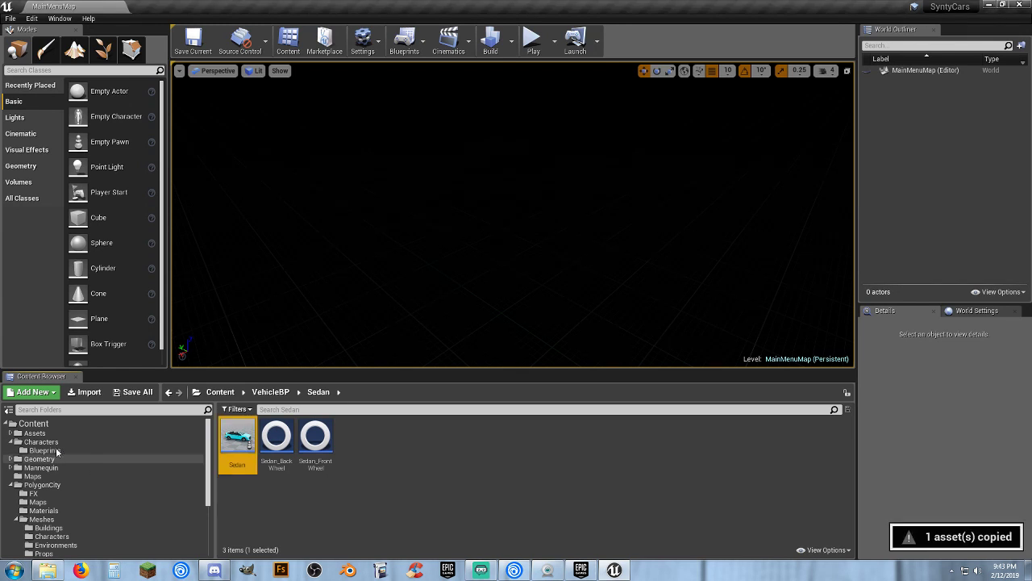
# Rename the copied Sedan blueprint in the Characters Blueprints folder as Player_Car
pyautogui.click(113, 451)
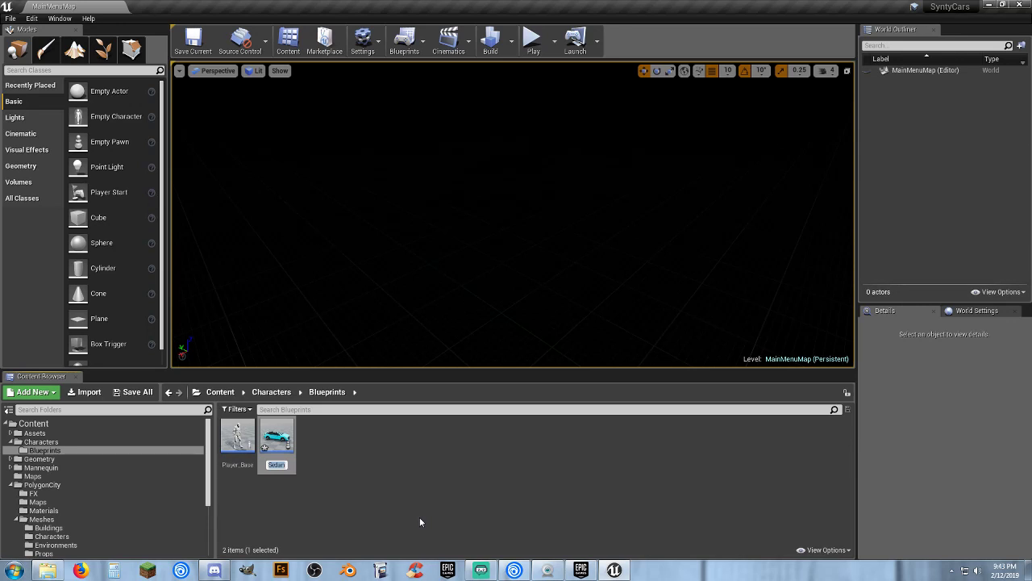
pyautogui.write('F')
pyautogui.write('layer_Ca')
pyautogui.write('r')
pyautogui.press('Return')
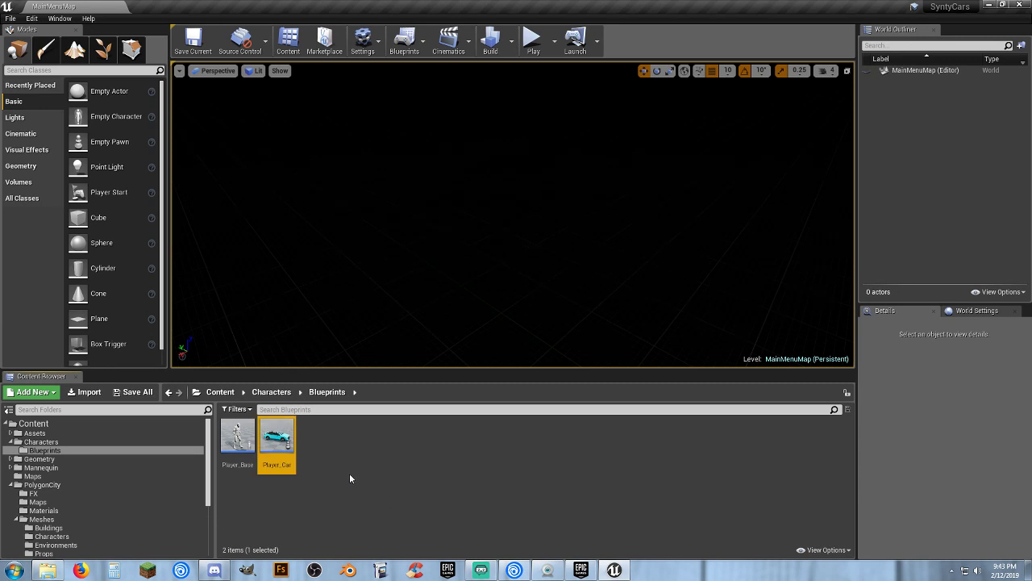
# Open the Player_Car blueprint and inspect its Event Graph and the car mesh in the 3D preview
pyautogui.doubleClick(292, 449)
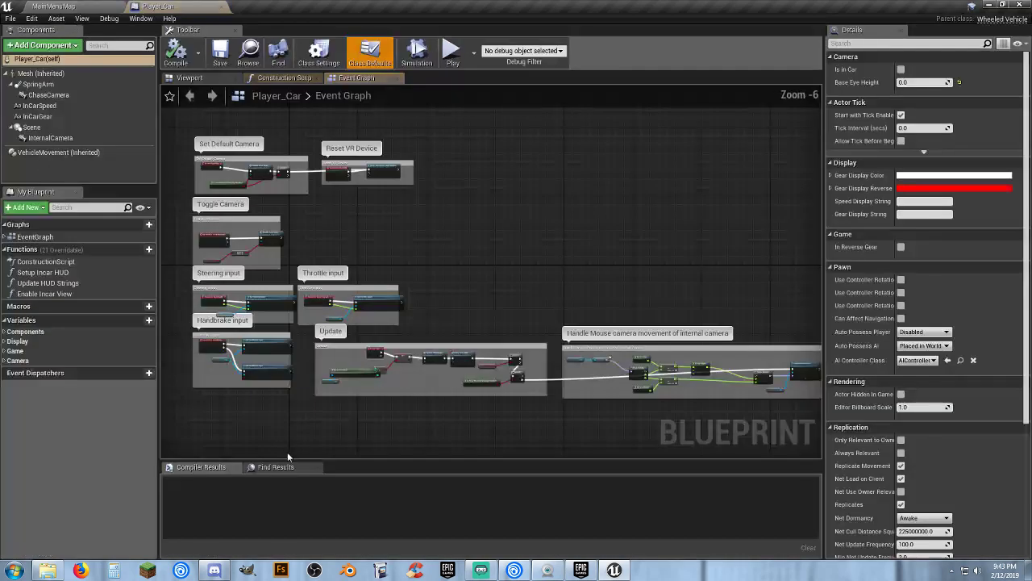
pyautogui.moveTo(354, 215); pyautogui.dragTo(378, 219, button='right')
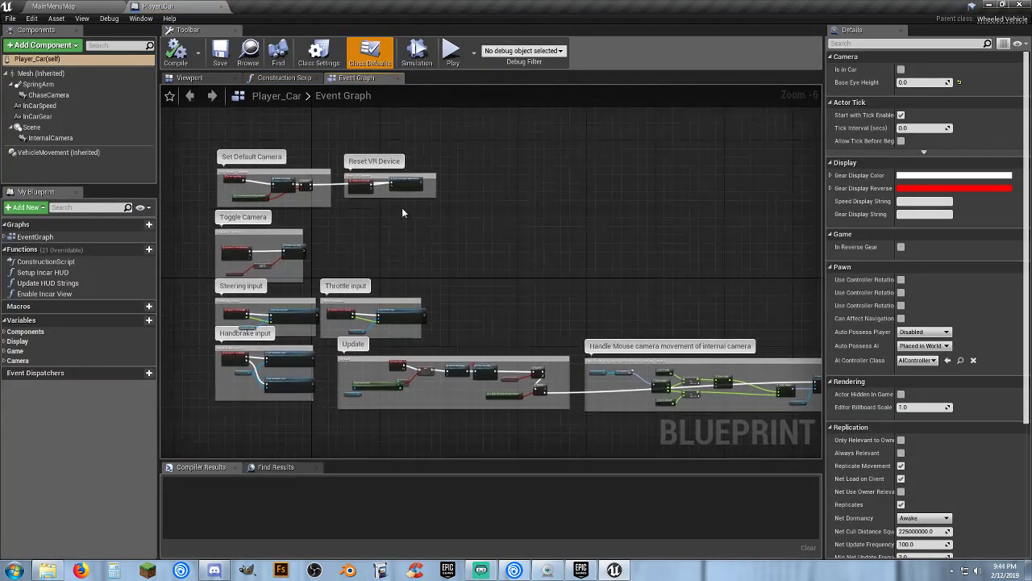
pyautogui.click(193, 80)
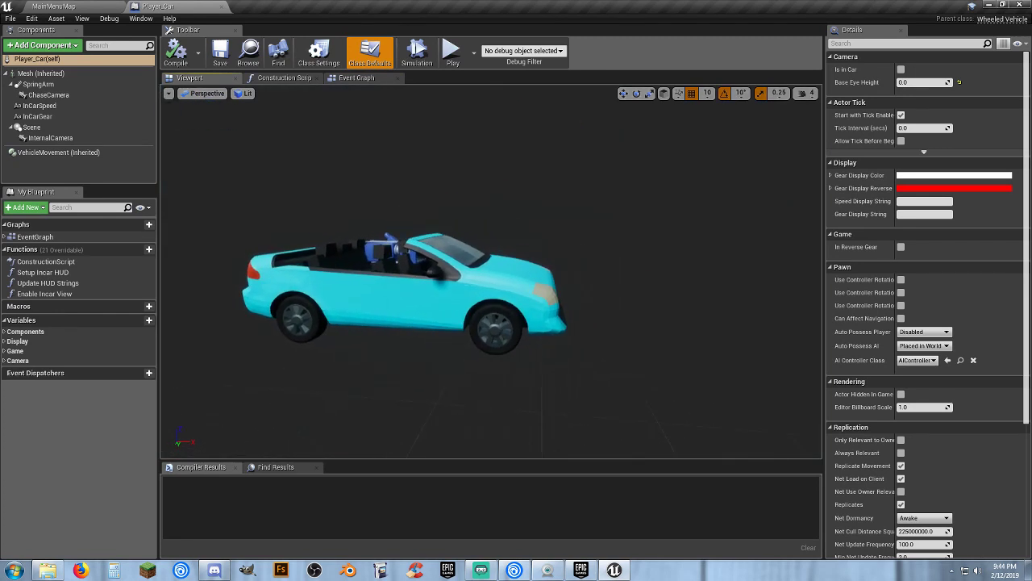
pyautogui.moveTo(425, 306); pyautogui.dragTo(375, 294, button='right')
pyautogui.click(482, 325)
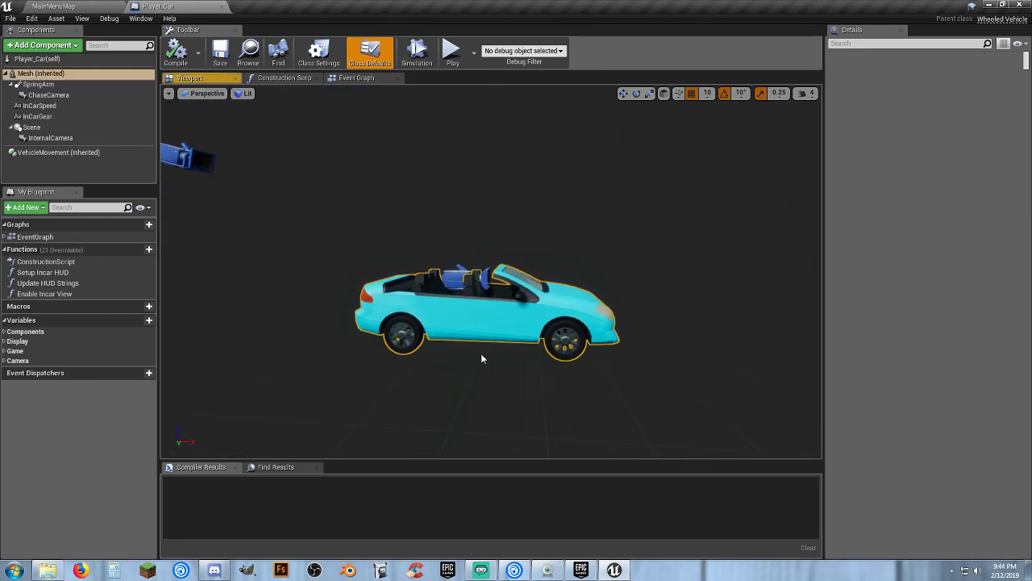
# Return to the level editor and open the VehicleExampleMap level from the VehicleBP Maps folder
pyautogui.click(80, 8)
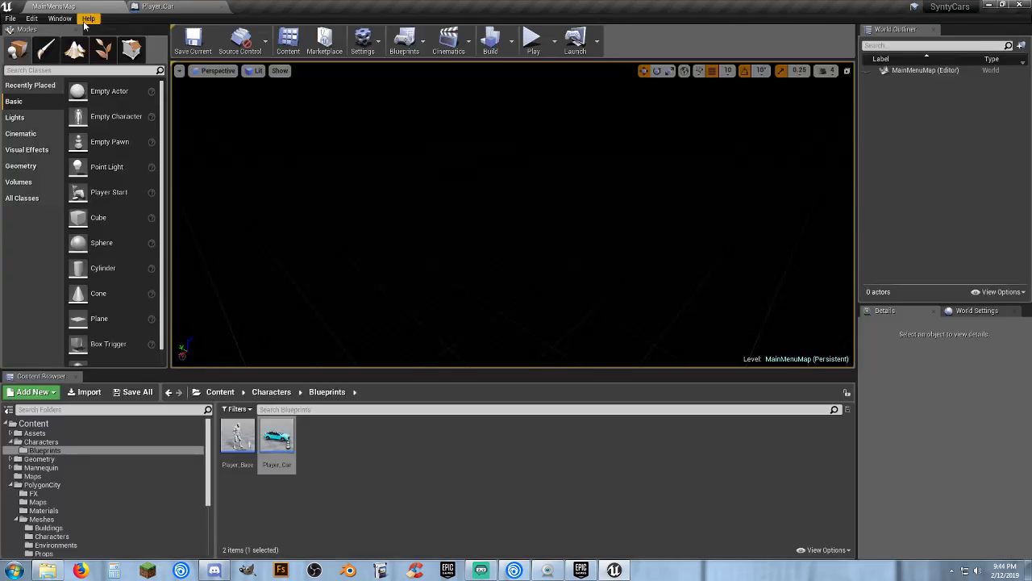
pyautogui.scroll(-4, 59, 518)
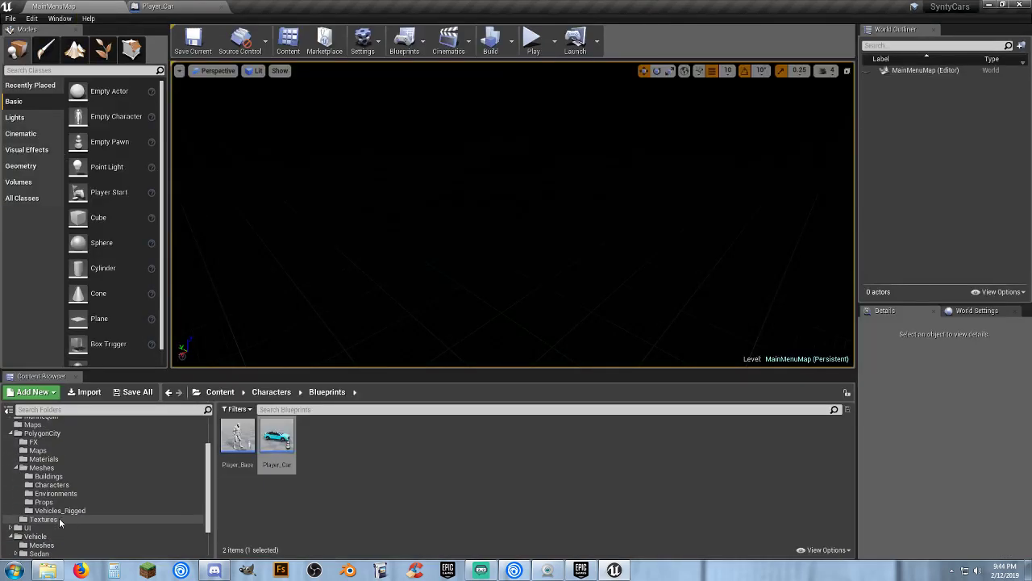
pyautogui.click(38, 543)
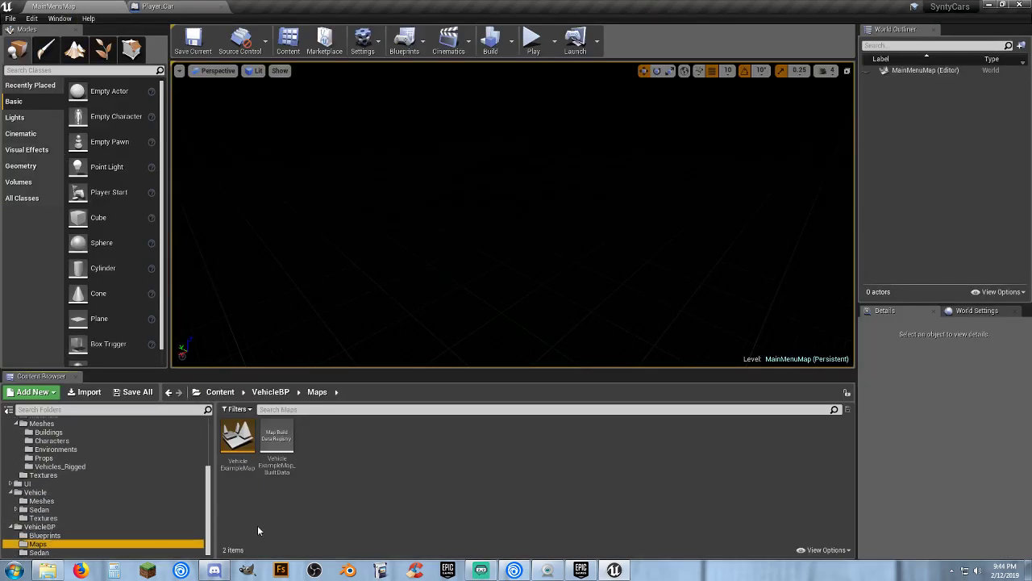
pyautogui.doubleClick(238, 452)
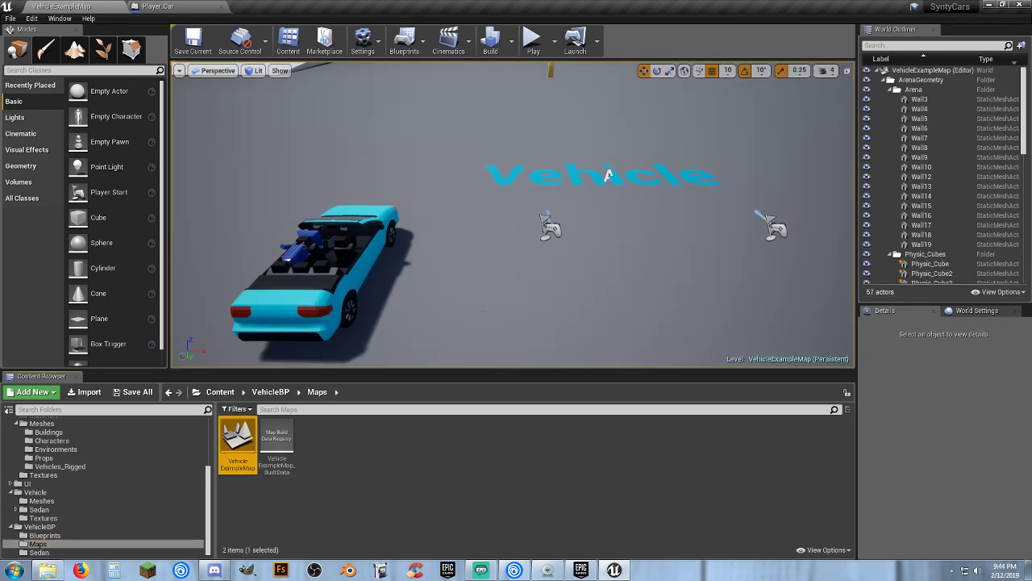
pyautogui.press('s')
pyautogui.moveTo(513, 215); pyautogui.dragTo(504, 206, button='right')
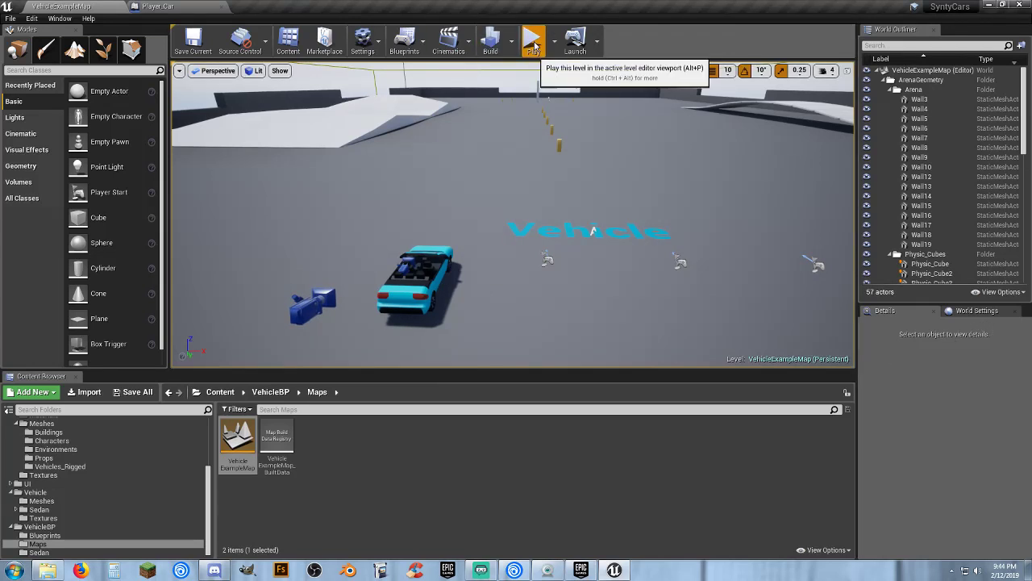
# Play the level and drive the sedan with the chase camera, testing its throttle, steering and handbrake
pyautogui.hotkey('alt', 'p')
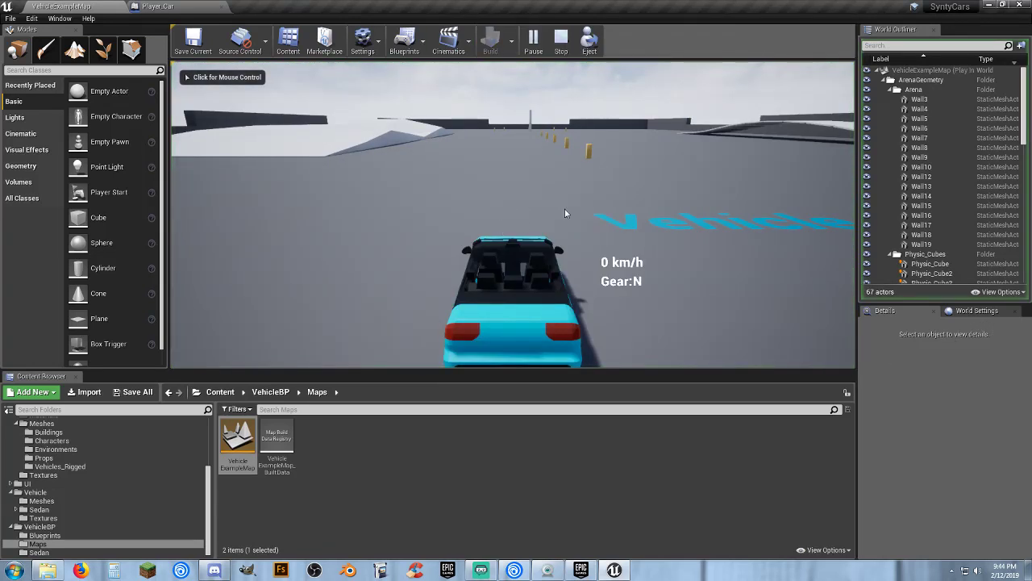
pyautogui.click(544, 198)
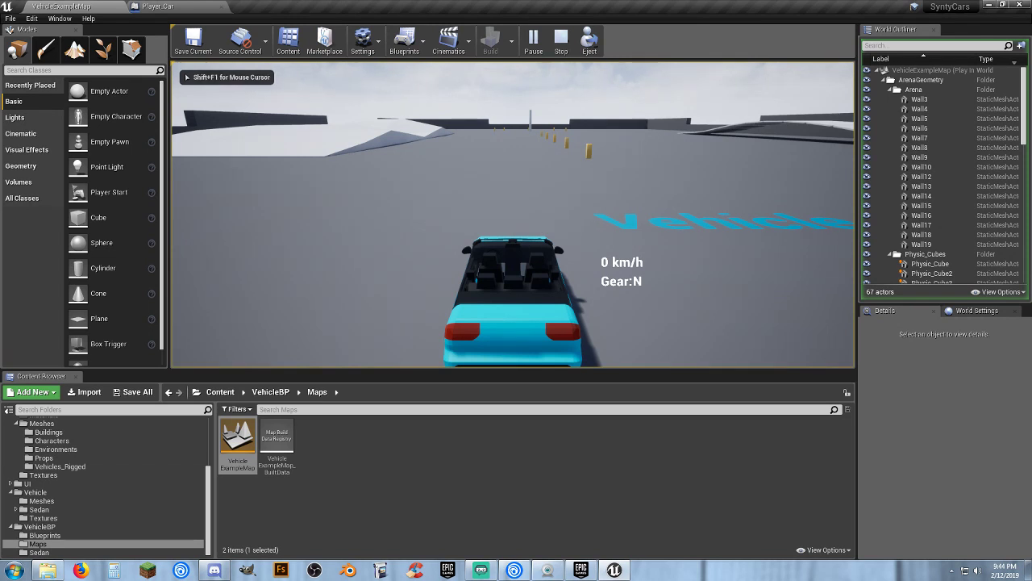
pyautogui.press('w')
pyautogui.press('a')
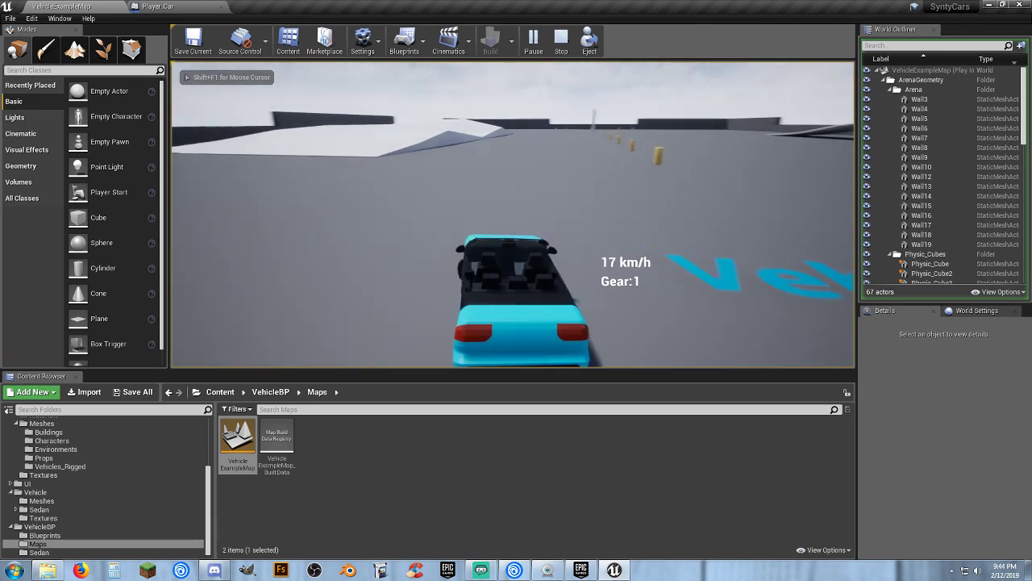
pyautogui.press('a')
pyautogui.press('space')
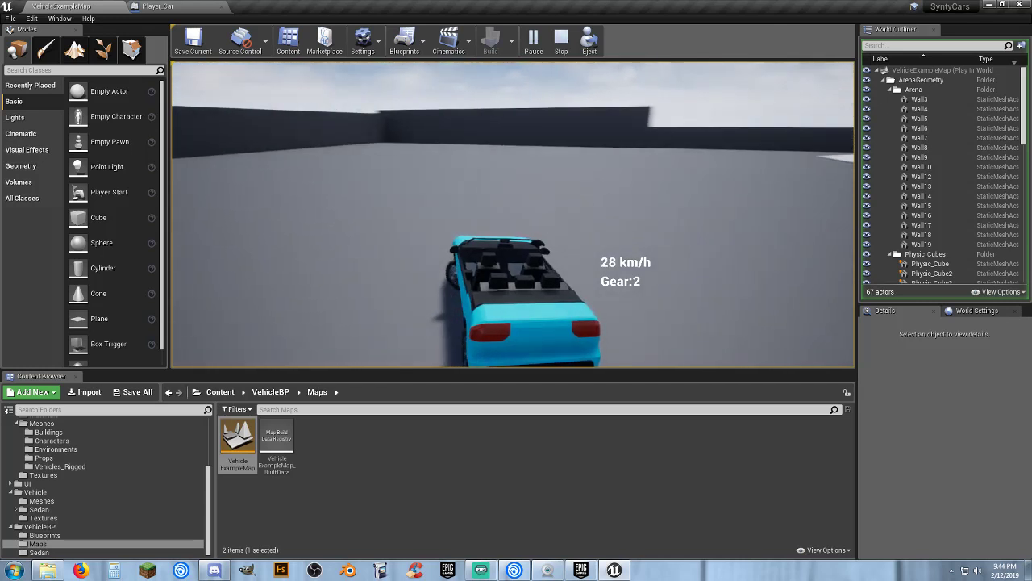
pyautogui.press('w')
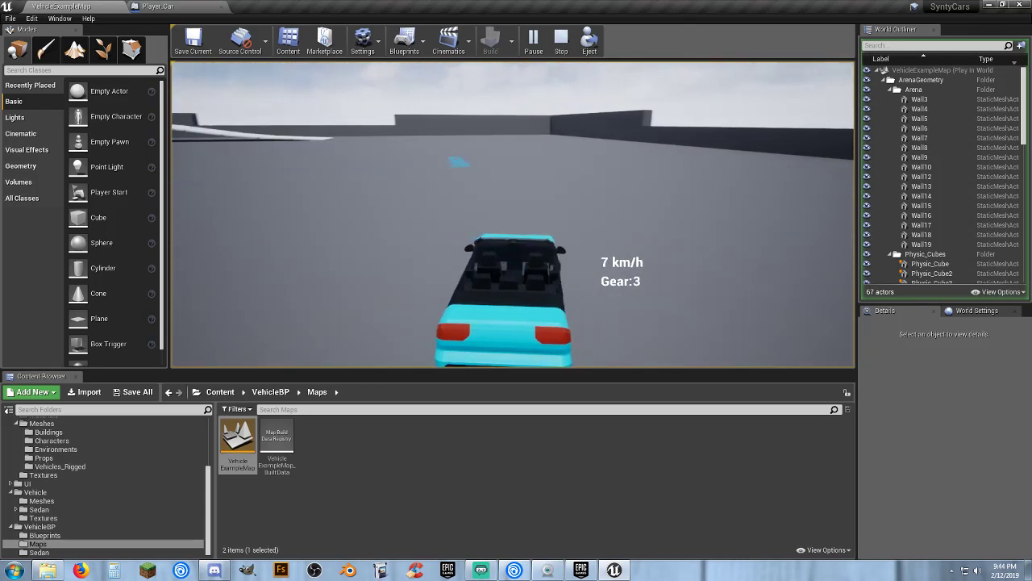
pyautogui.press('w')
pyautogui.press('a')
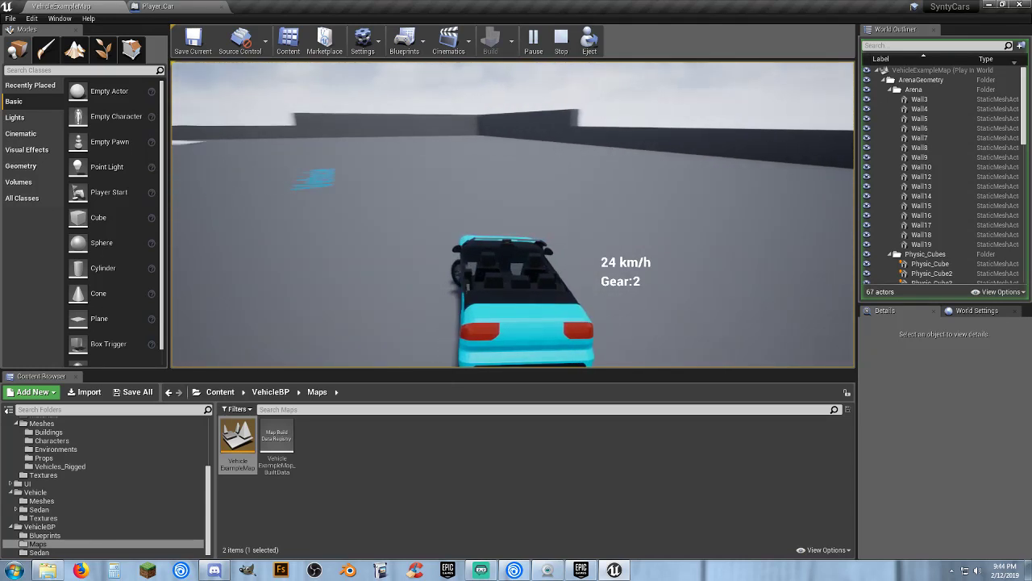
pyautogui.press('space')
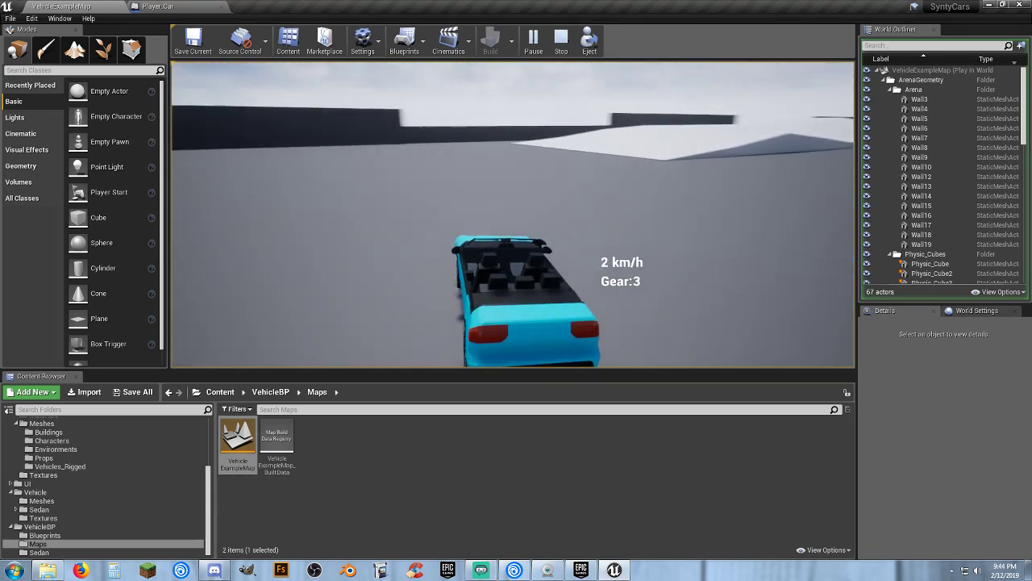
pyautogui.press('w')
pyautogui.press('d')
pyautogui.press('d')
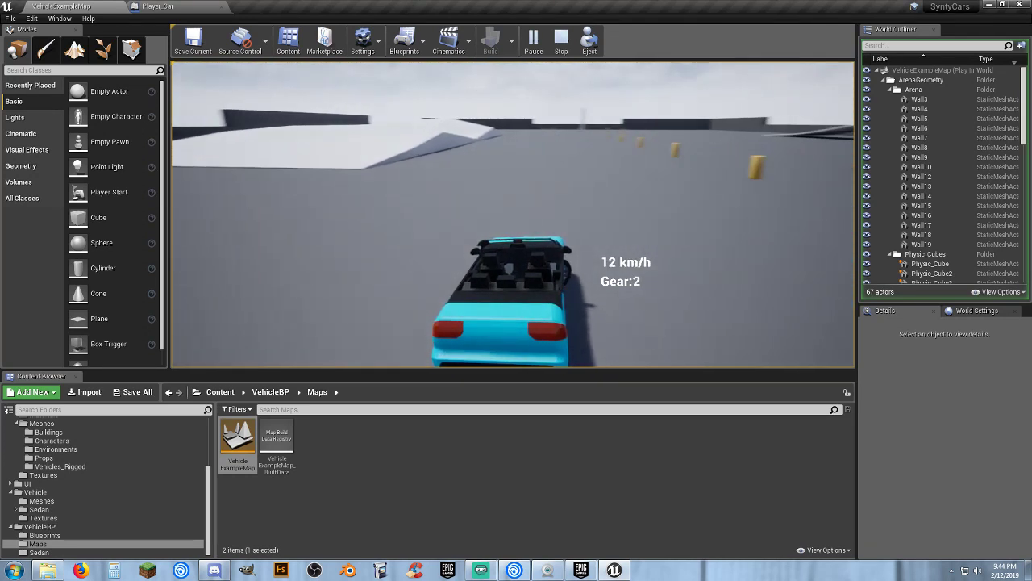
pyautogui.press('w')
pyautogui.press('w')
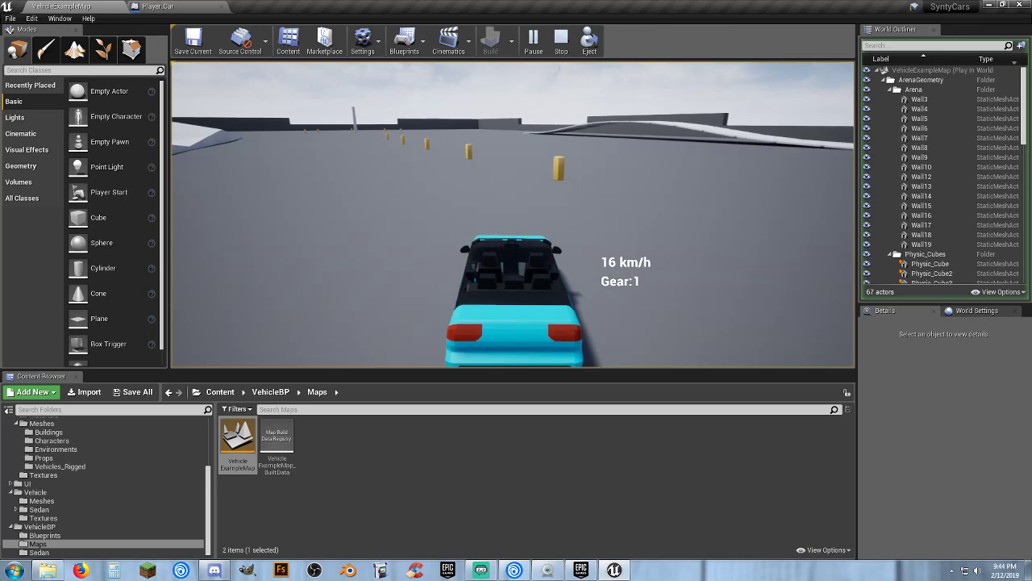
pyautogui.press('a')
pyautogui.press('w')
pyautogui.press('d')
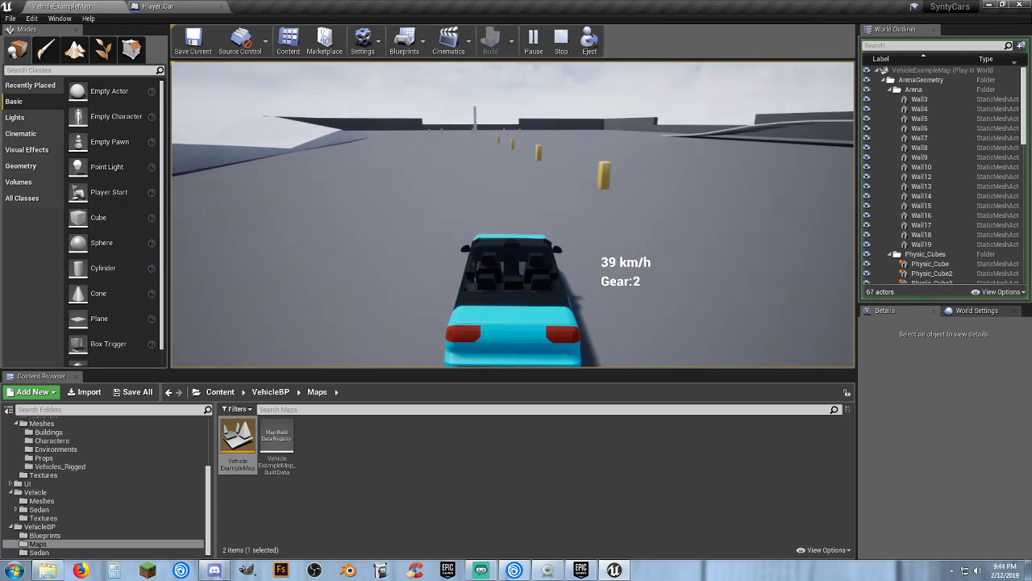
# Test driving and braking the sedan from the in-car camera, and end the play session
pyautogui.press('Tab')
pyautogui.press('s')
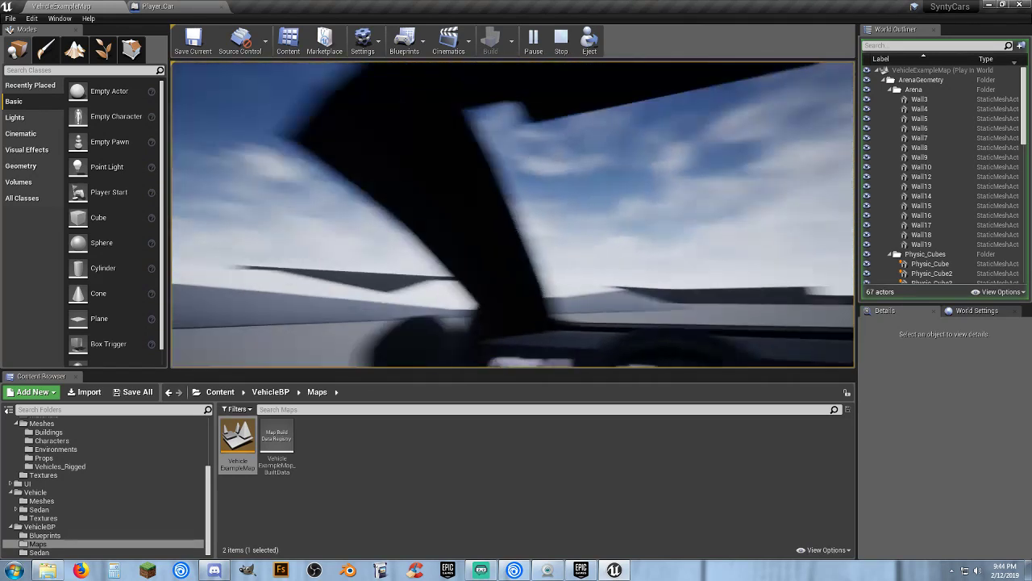
pyautogui.press('w')
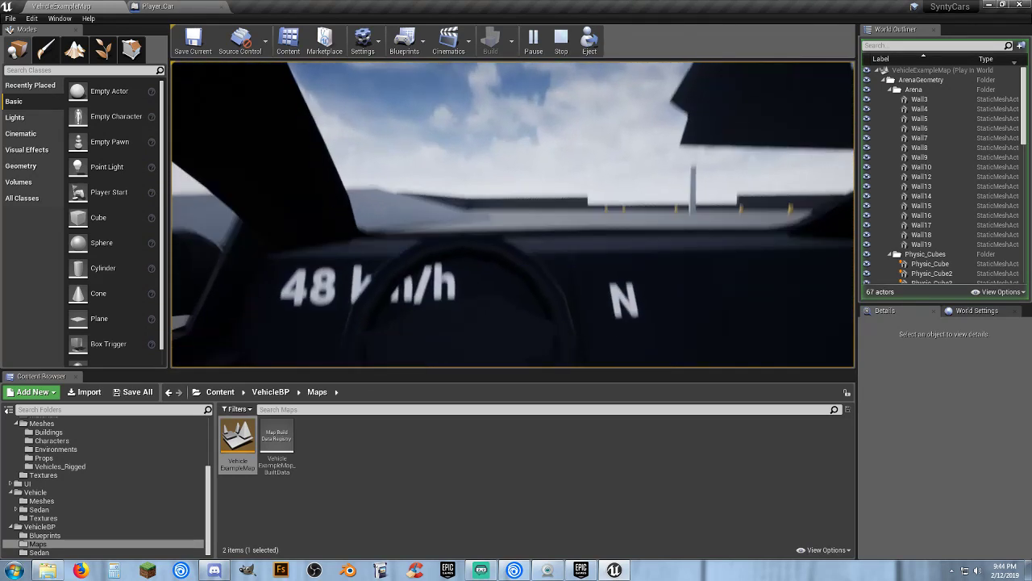
pyautogui.press('s')
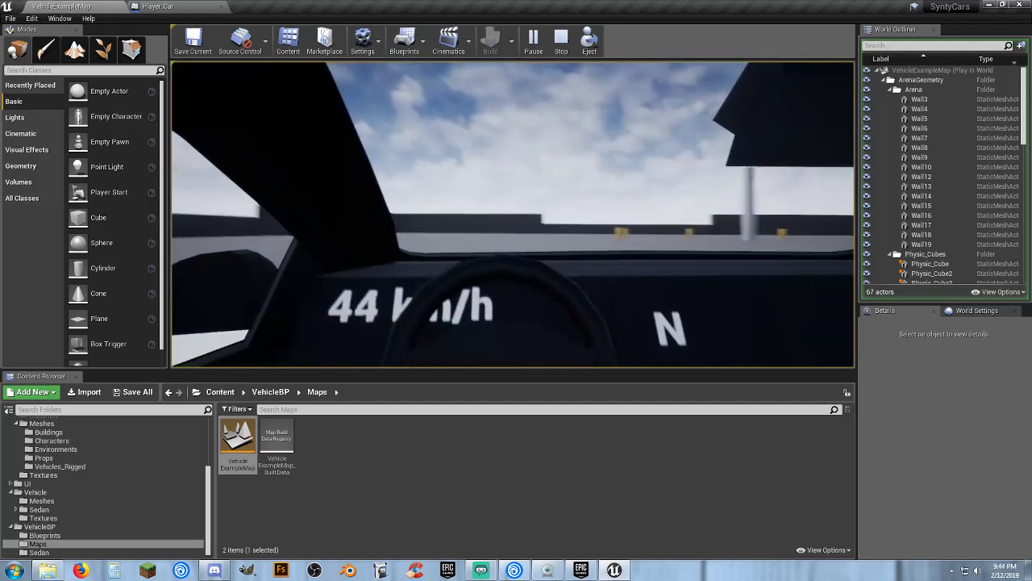
pyautogui.press('s')
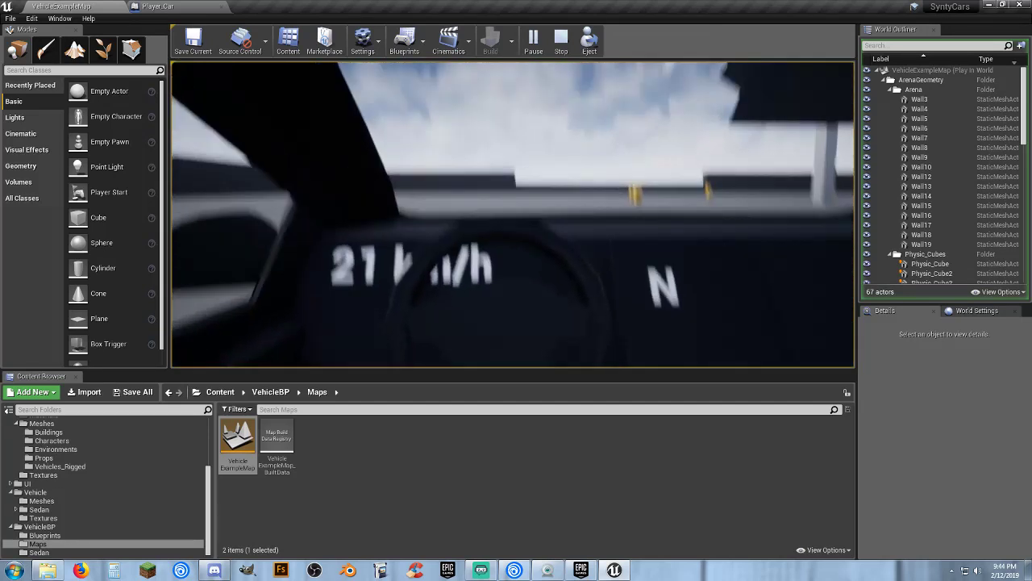
pyautogui.press('w')
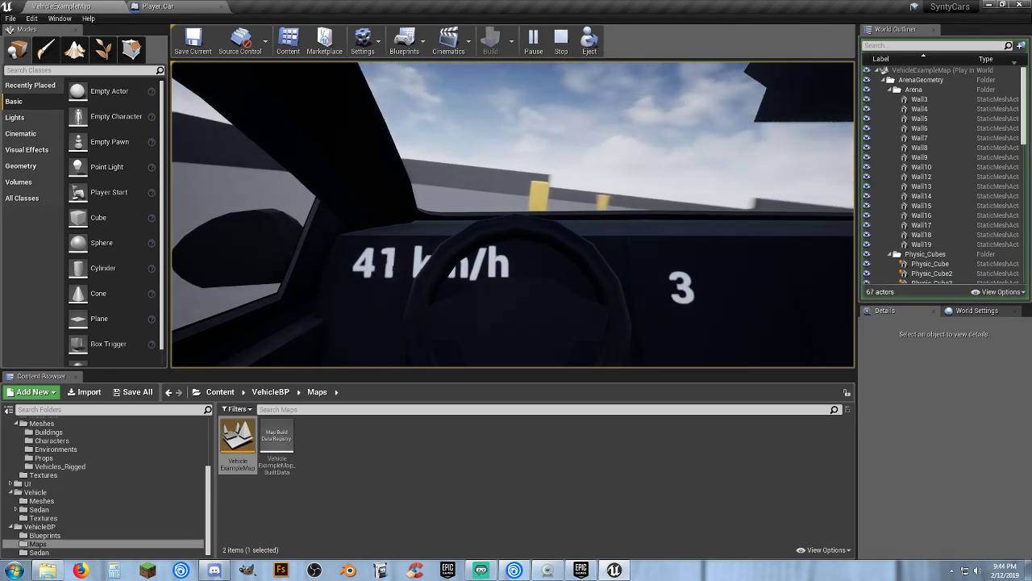
pyautogui.press('s')
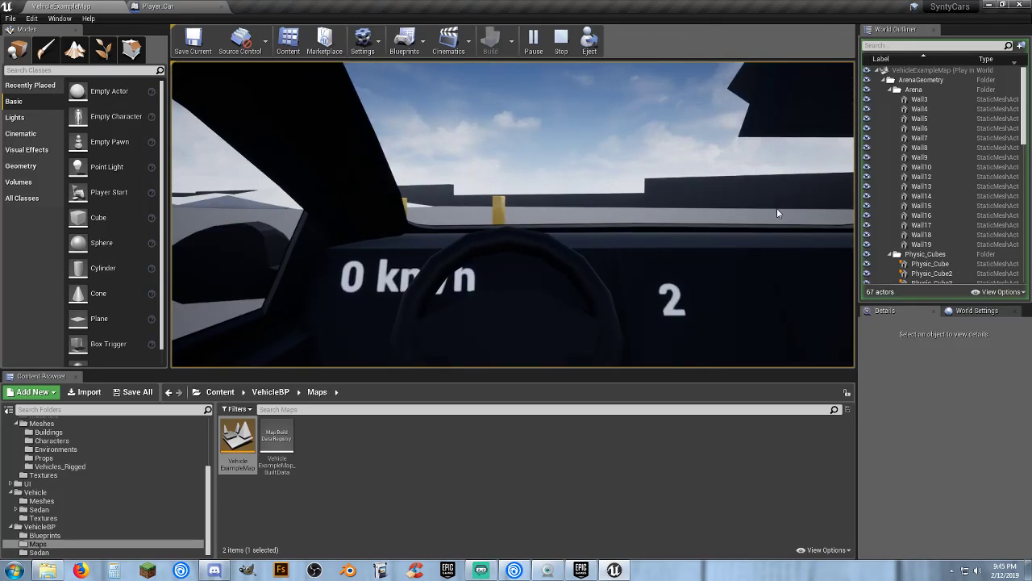
pyautogui.press('Escape')
pyautogui.moveTo(672, 242); pyautogui.dragTo(549, 238, button='right')
pyautogui.press('w')
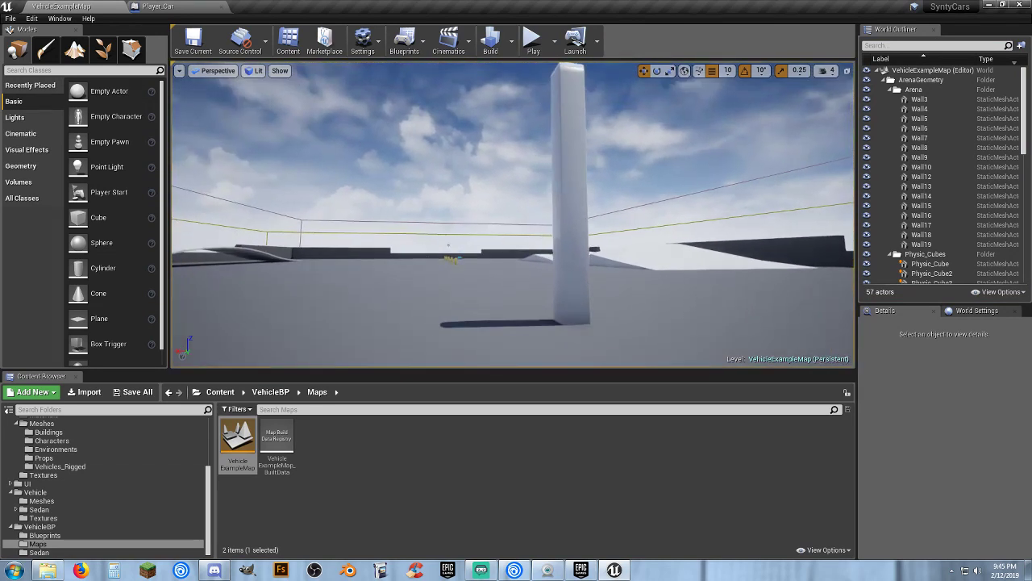
# Delete the placed Sedan actor from the level, and briefly play the level to check which car spawns
pyautogui.moveTo(777, 208); pyautogui.dragTo(776, 209, button='right')
pyautogui.press('w')
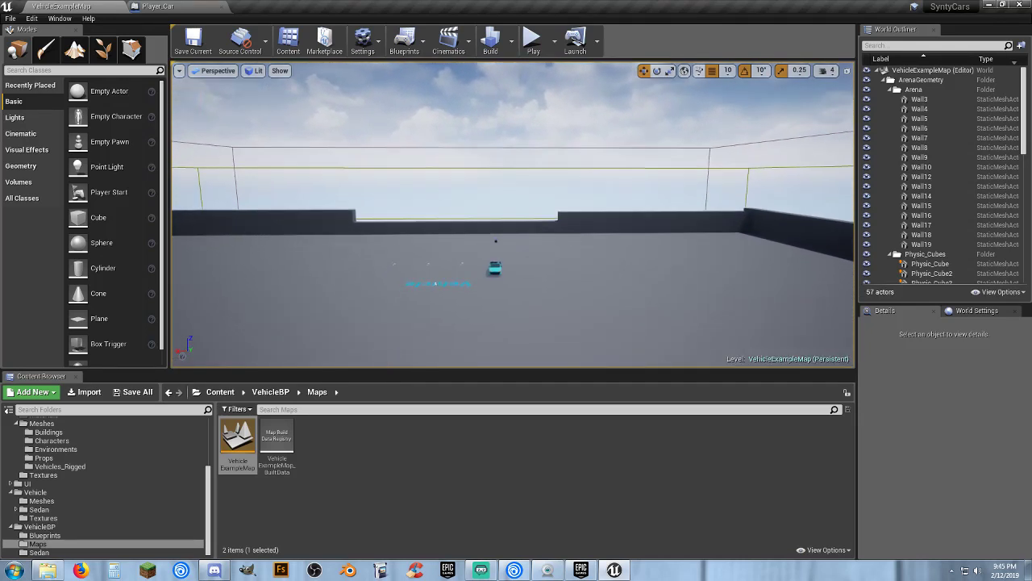
pyautogui.moveTo(537, 279); pyautogui.dragTo(537, 279, button='right')
pyautogui.click(498, 272)
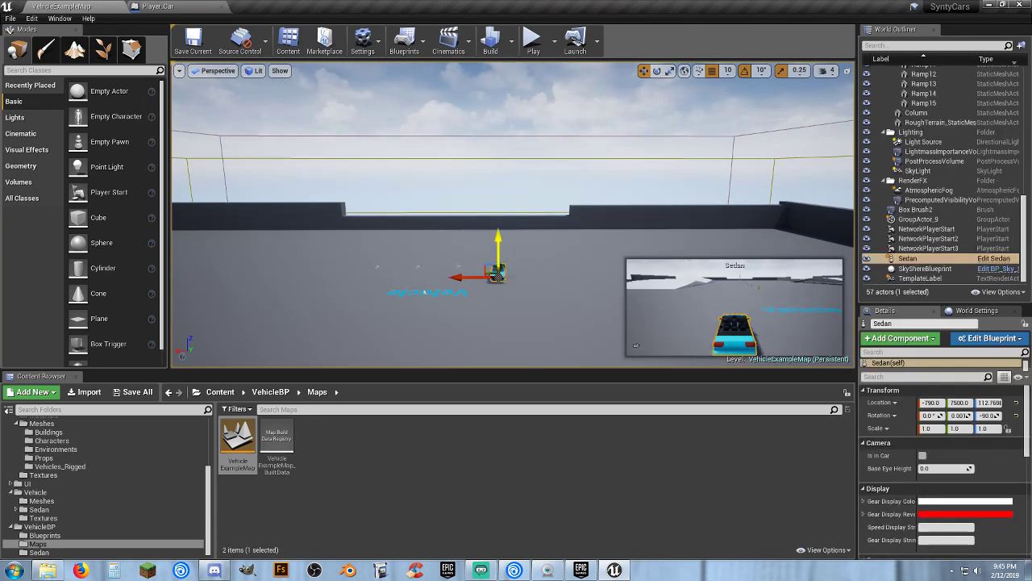
pyautogui.press('Escape')
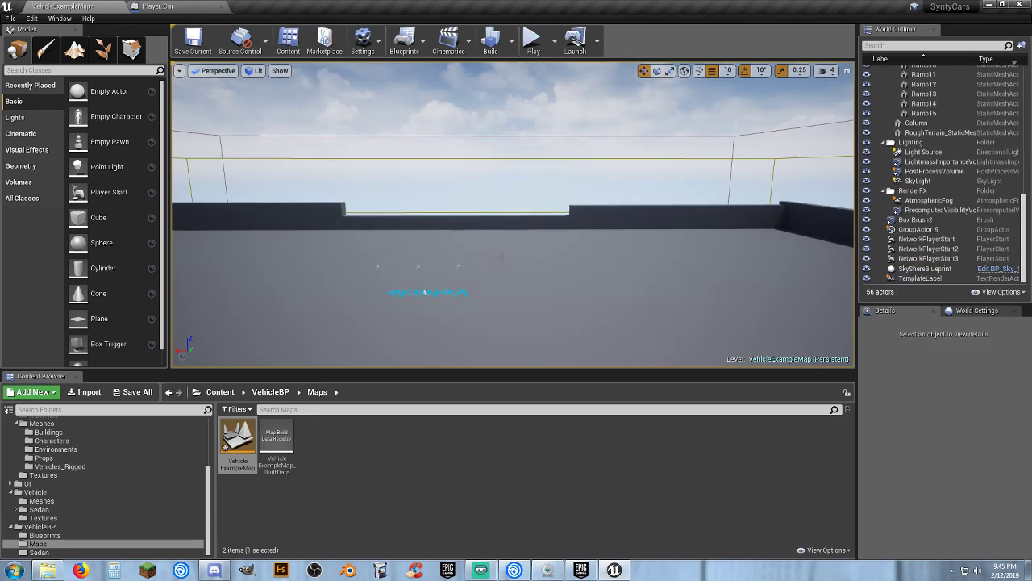
pyautogui.click(533, 40)
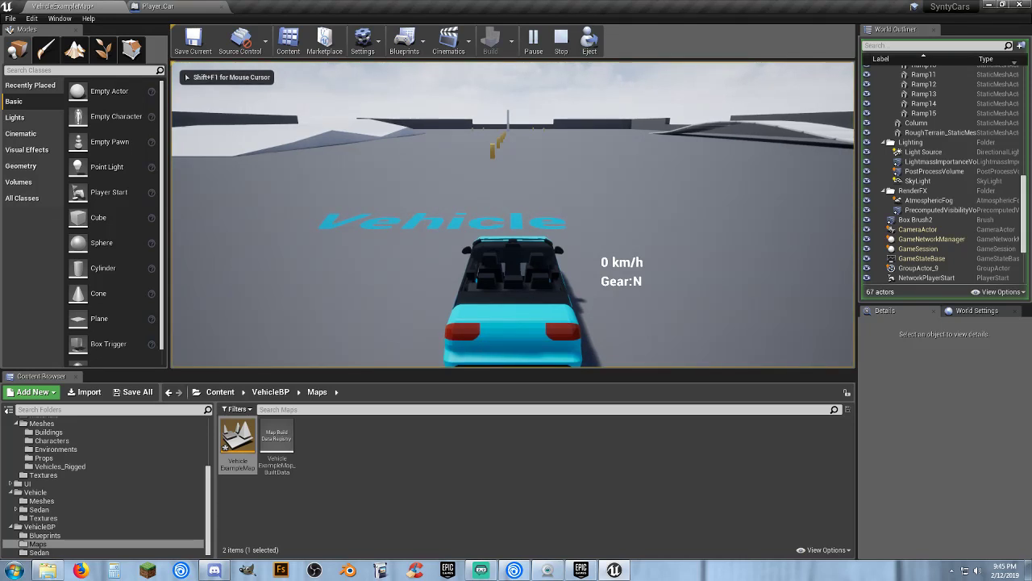
pyautogui.press('Escape')
# In the world settings, set the selected game mode's Default Pawn Class to Player_Car
pyautogui.moveTo(513, 214); pyautogui.dragTo(403, 254, button='right')
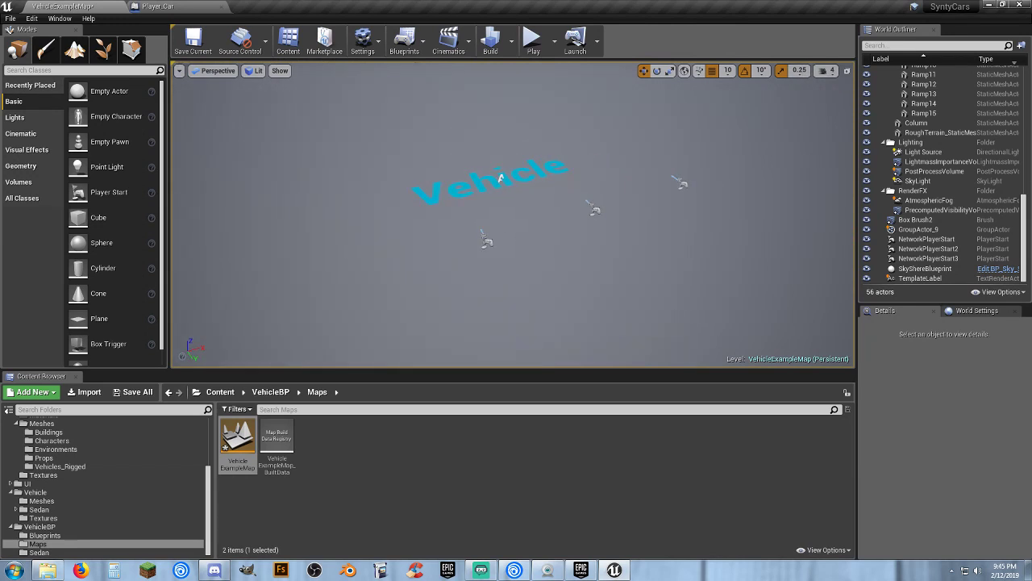
pyautogui.click(977, 311)
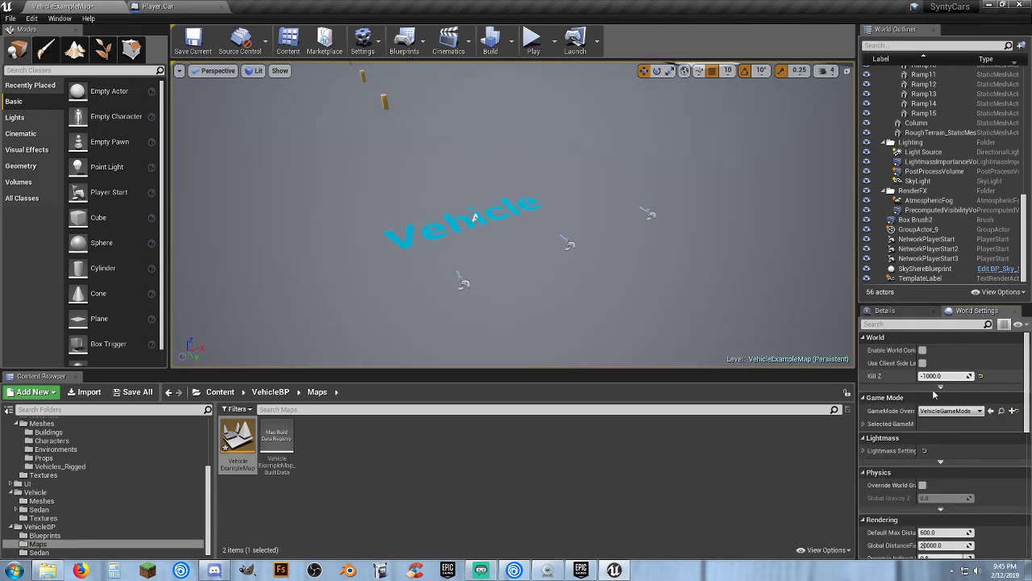
pyautogui.click(864, 424)
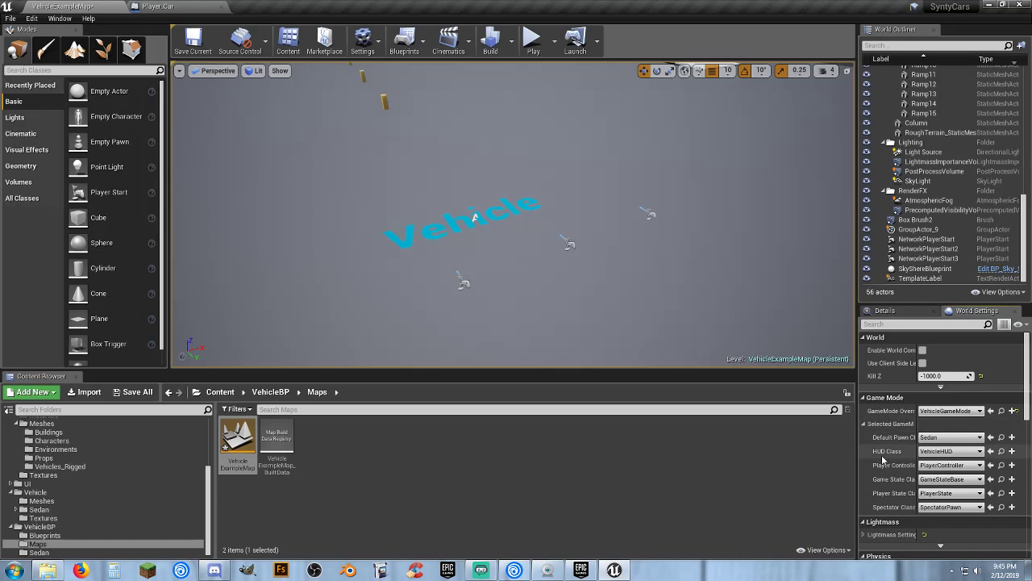
pyautogui.click(946, 438)
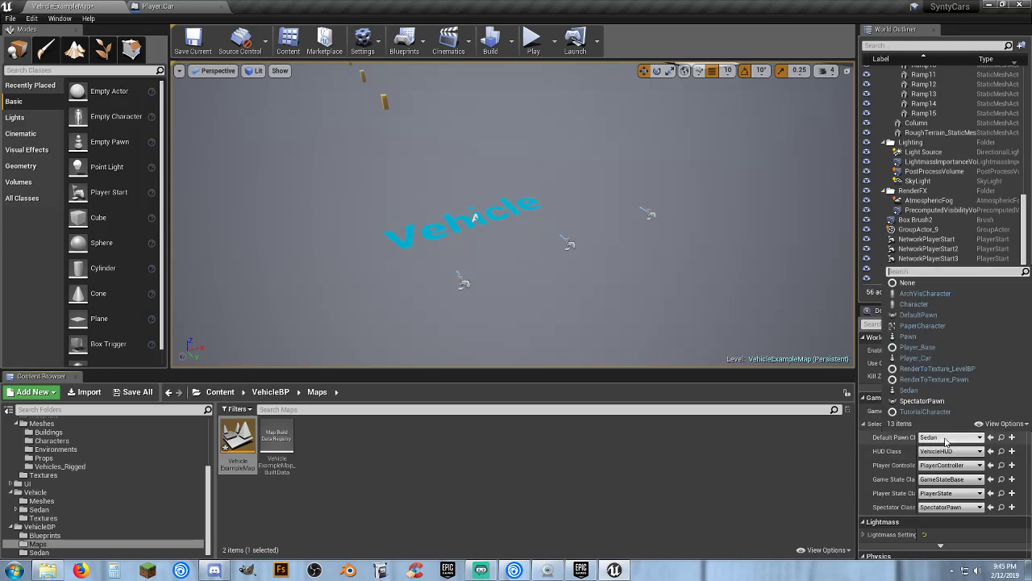
pyautogui.click(916, 358)
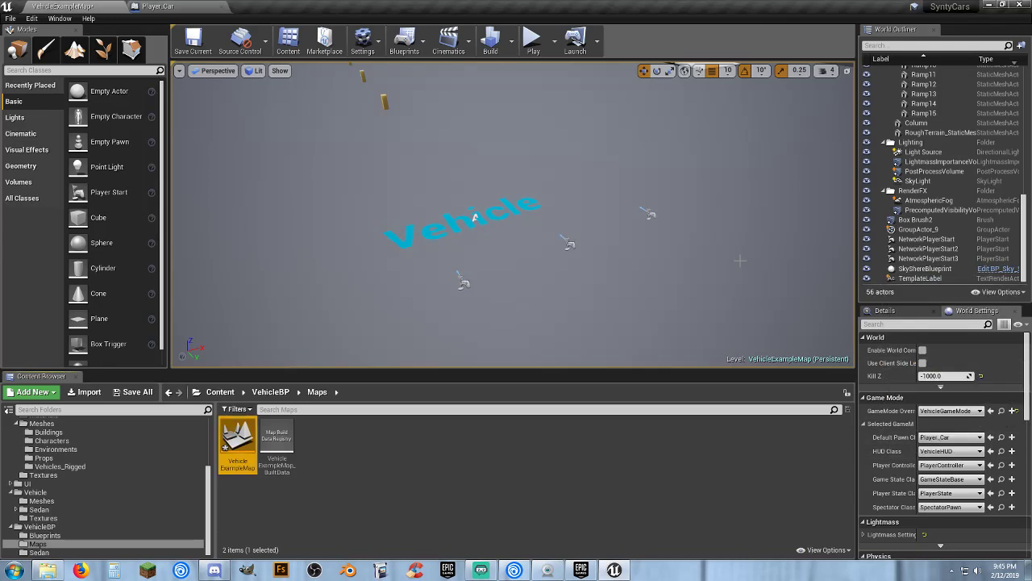
# Play the level and test driving Player_Car, switching to the in-car camera and back to the chase camera
pyautogui.click(531, 40)
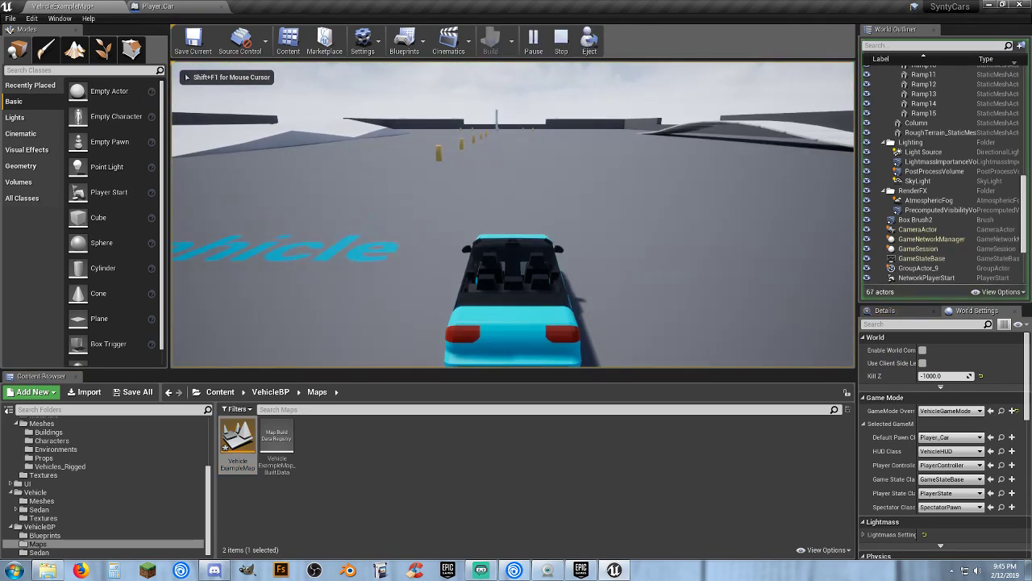
pyautogui.press('w')
pyautogui.press('a')
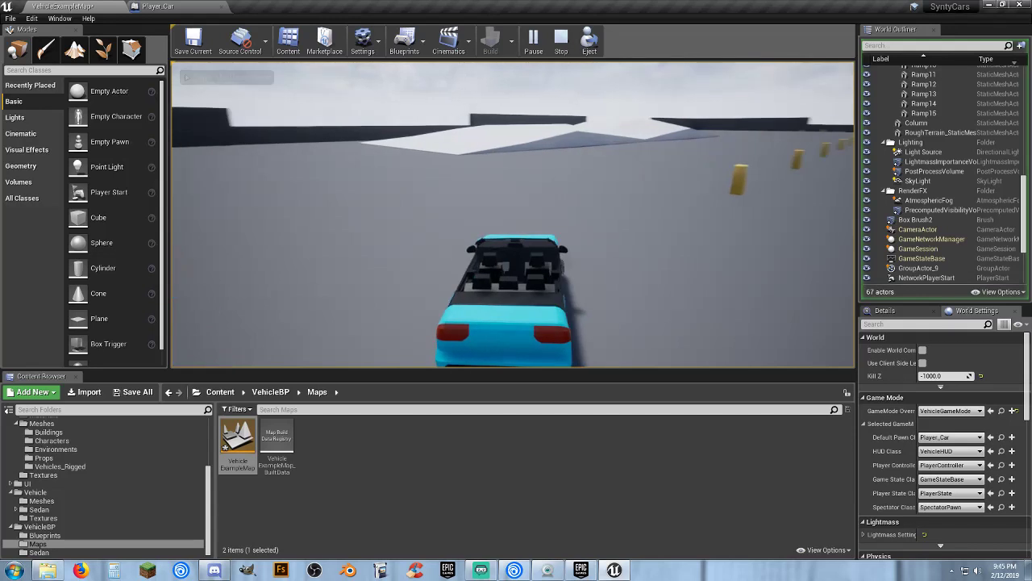
pyautogui.press('d')
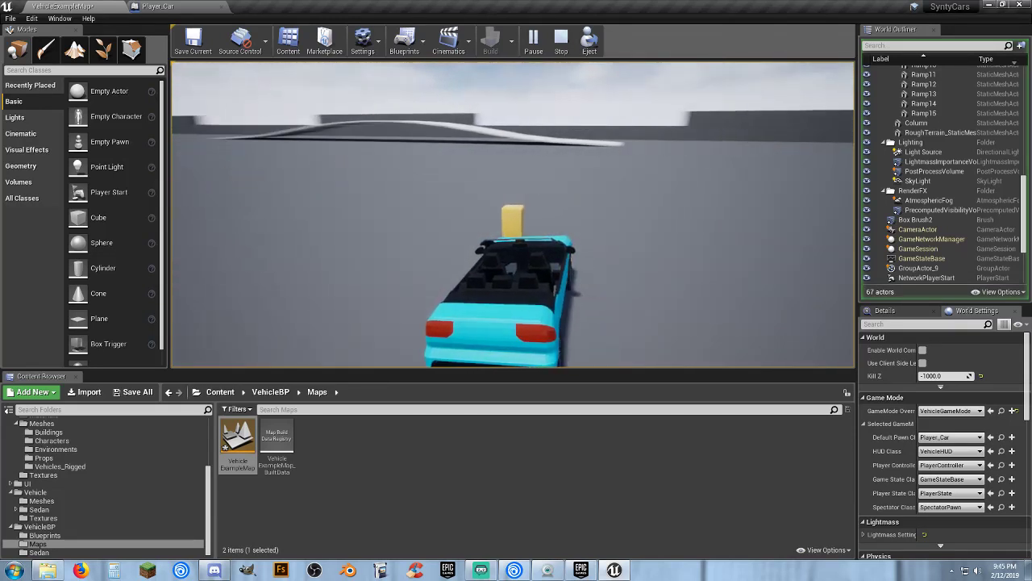
pyautogui.press('Tab')
pyautogui.press('w')
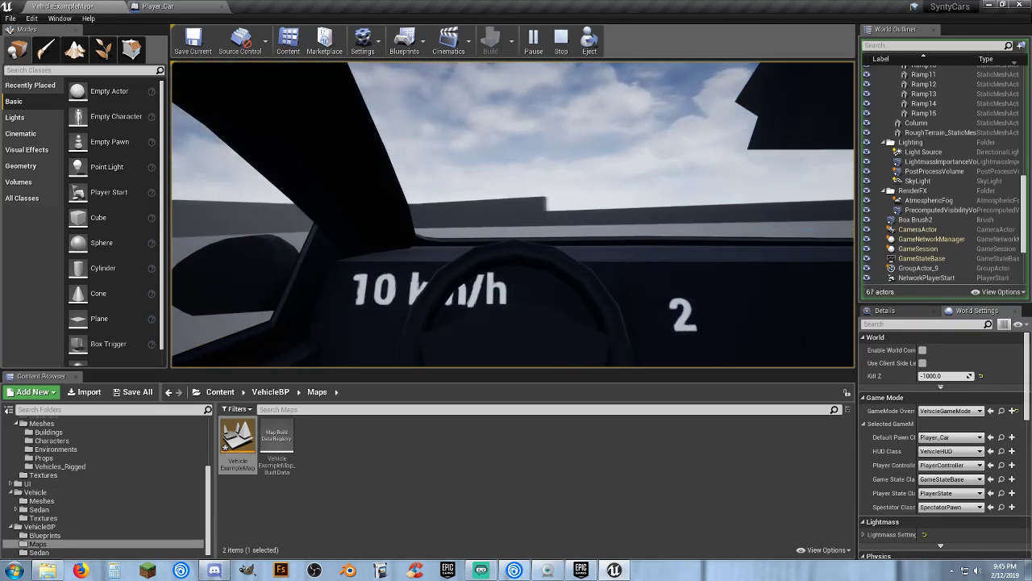
pyautogui.press('Tab')
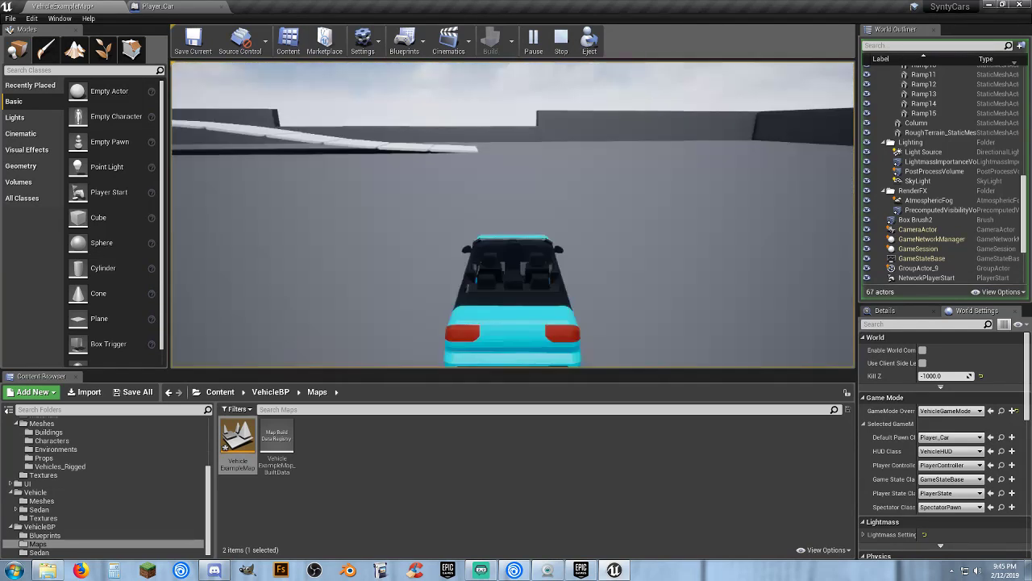
# Test Player_Car's steering around the ramps with the chase camera, and end the play session
pyautogui.press('w')
pyautogui.press('d')
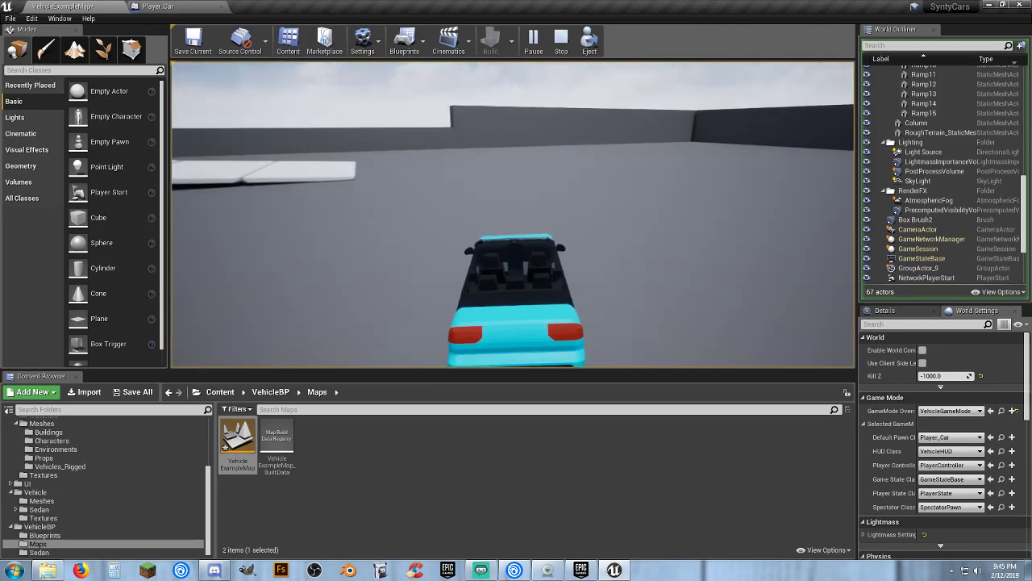
pyautogui.press('a')
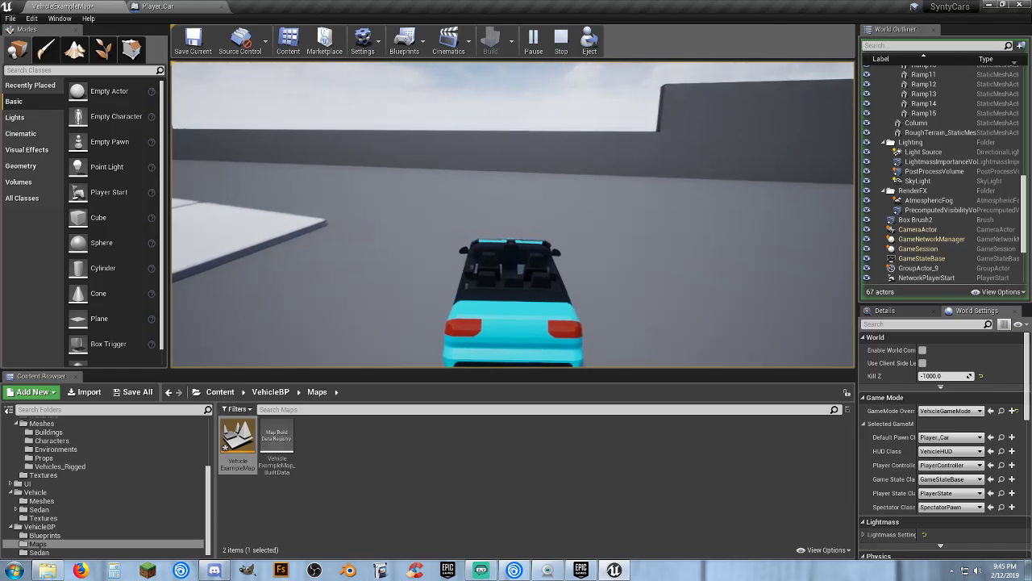
pyautogui.press('a')
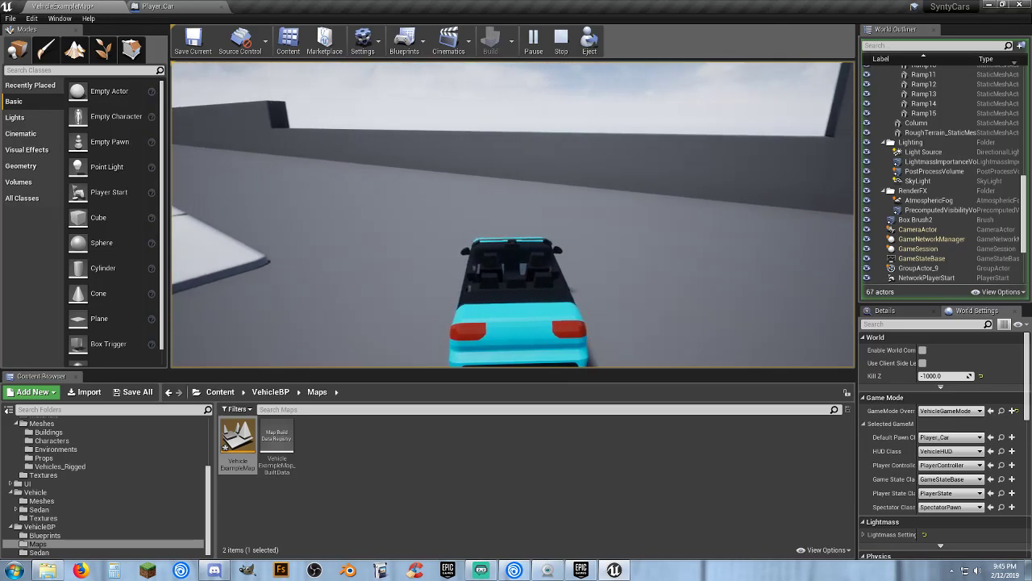
pyautogui.press('a')
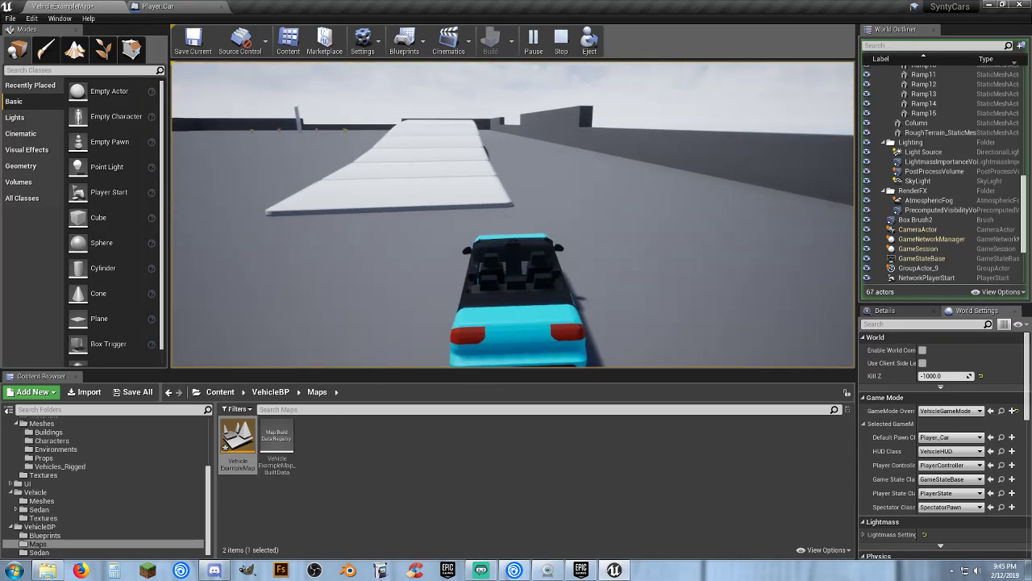
pyautogui.press('Escape')
# Set the Player_Car blueprint's skeletal mesh to SK_Veh_Car_Muscle_01, and compile and save the blueprint
pyautogui.click(158, 7)
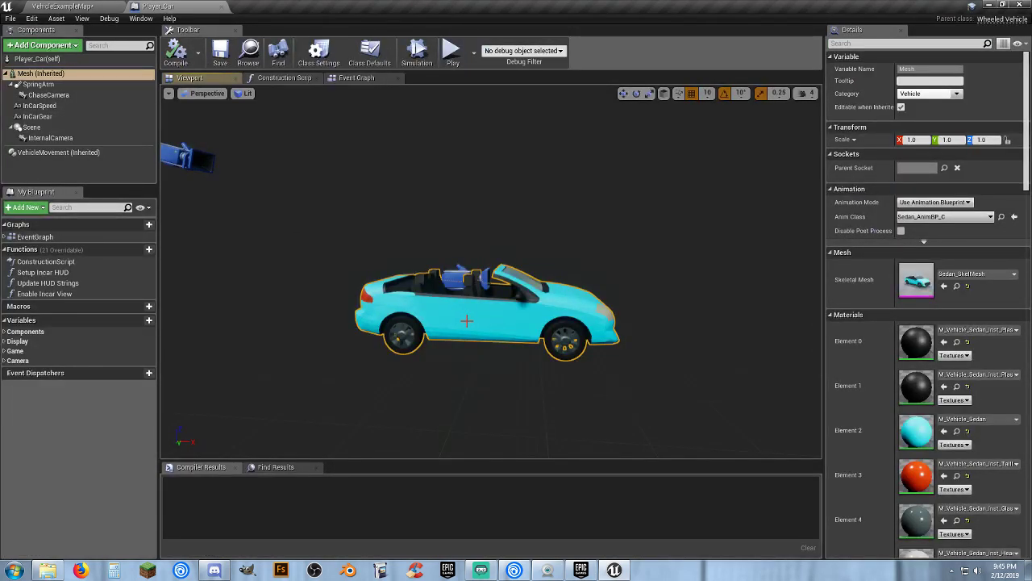
pyautogui.click(972, 274)
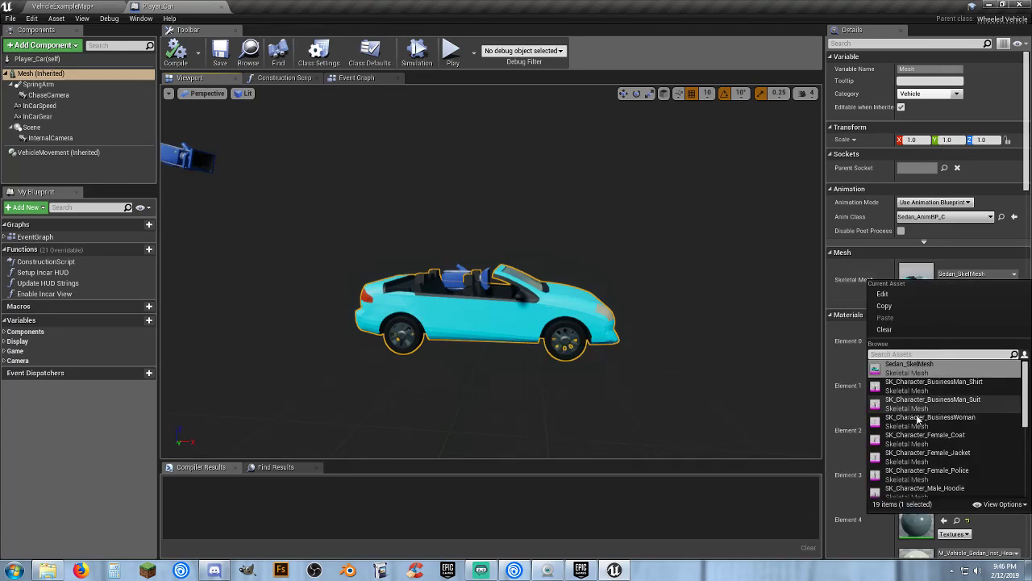
pyautogui.scroll(-3, 916, 427)
pyautogui.scroll(-2, 916, 430)
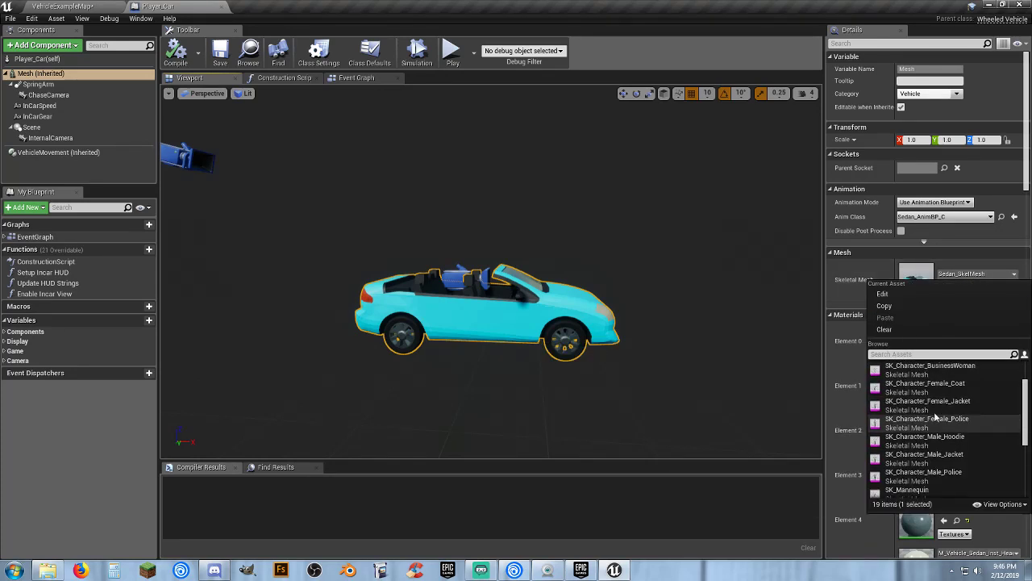
pyautogui.scroll(4, 944, 418)
pyautogui.scroll(-9, 935, 416)
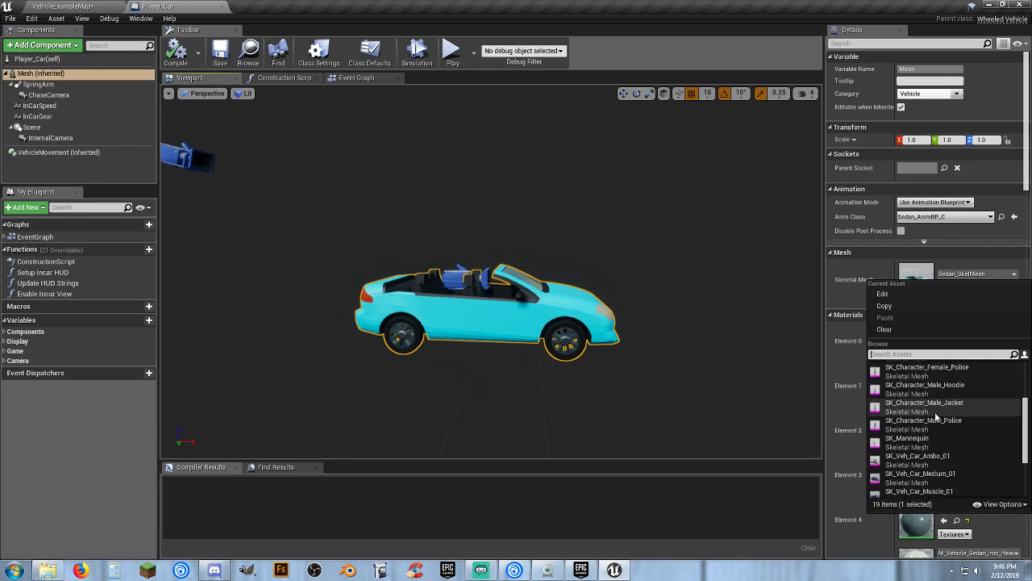
pyautogui.click(924, 431)
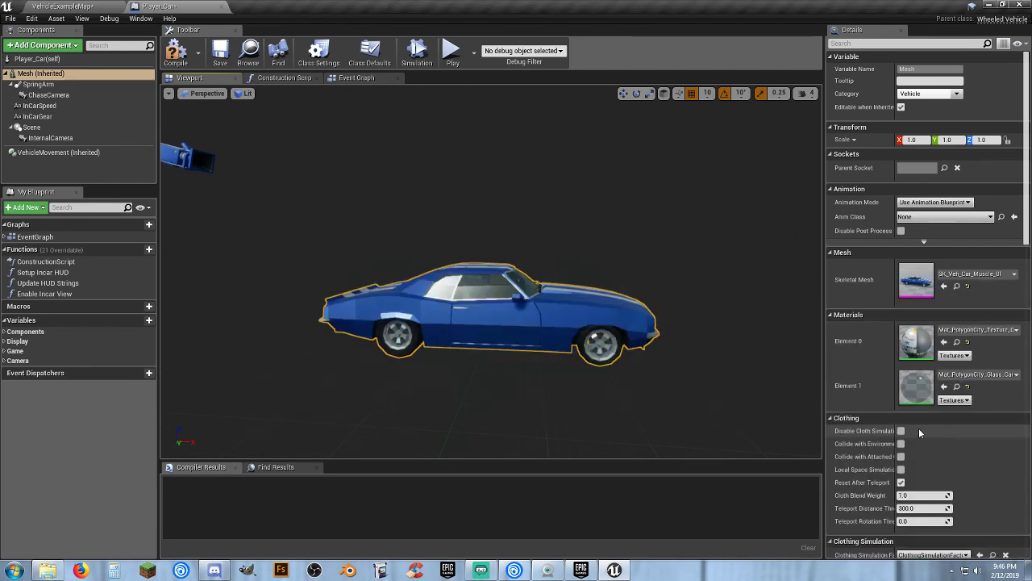
pyautogui.click(175, 51)
pyautogui.click(220, 52)
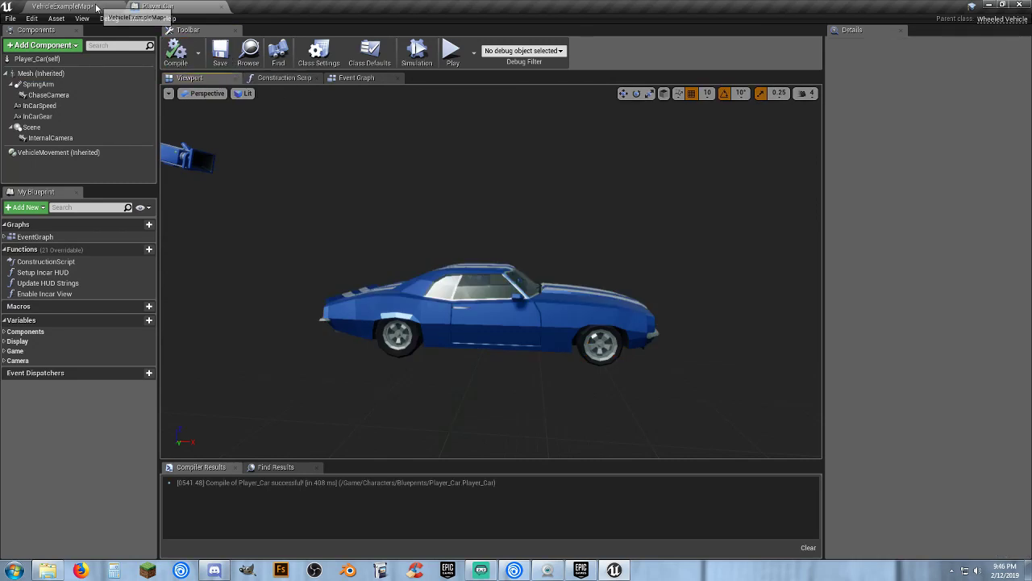
# Play VehicleExampleMap to test whether the muscle car drives forward, and end the play session
pyautogui.click(64, 6)
pyautogui.click(533, 39)
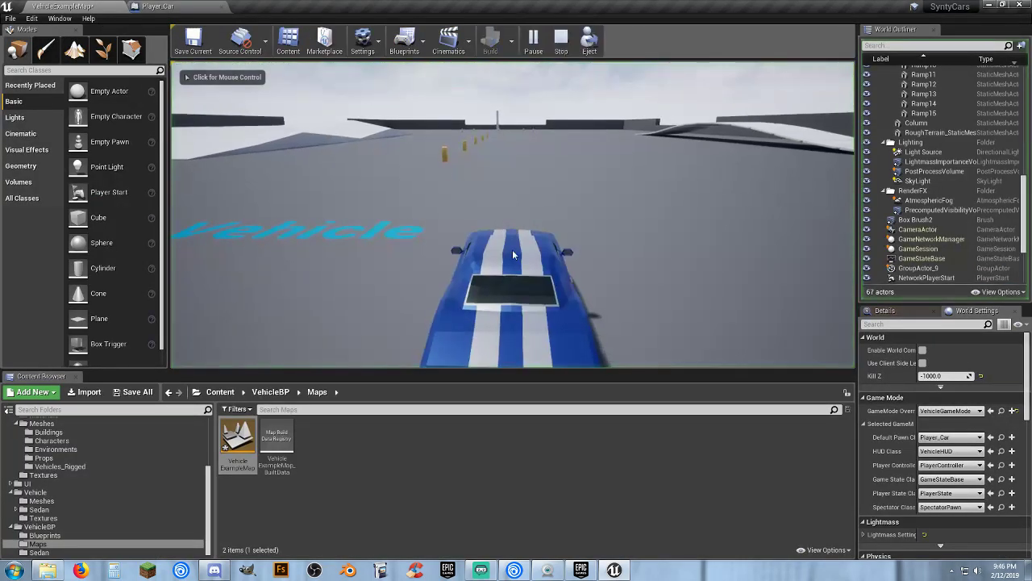
pyautogui.click(474, 203)
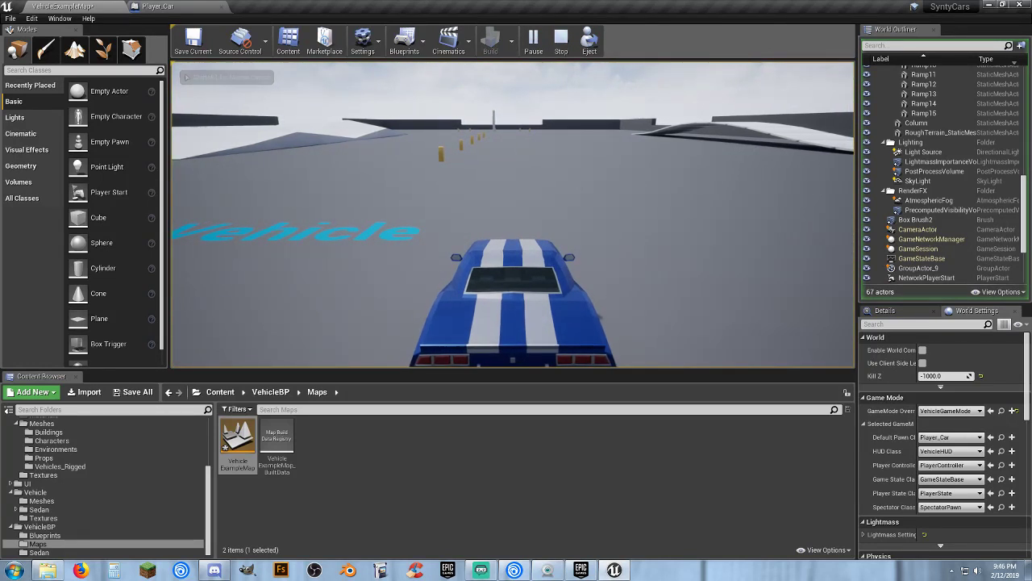
pyautogui.press('w')
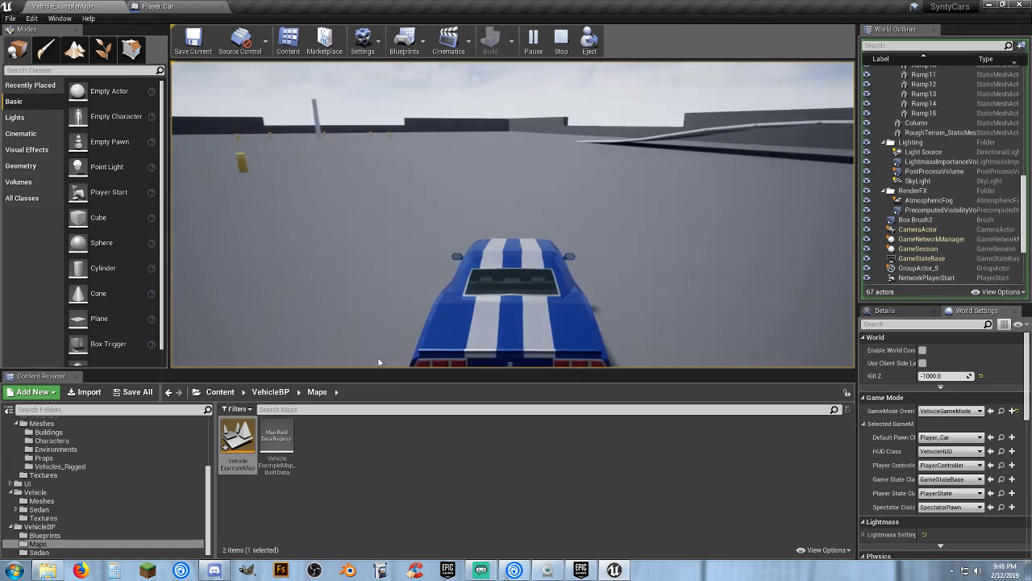
pyautogui.press('Escape')
# Save the modified VehicleGameMode blueprint and VehicleExampleMap level
pyautogui.click(317, 523)
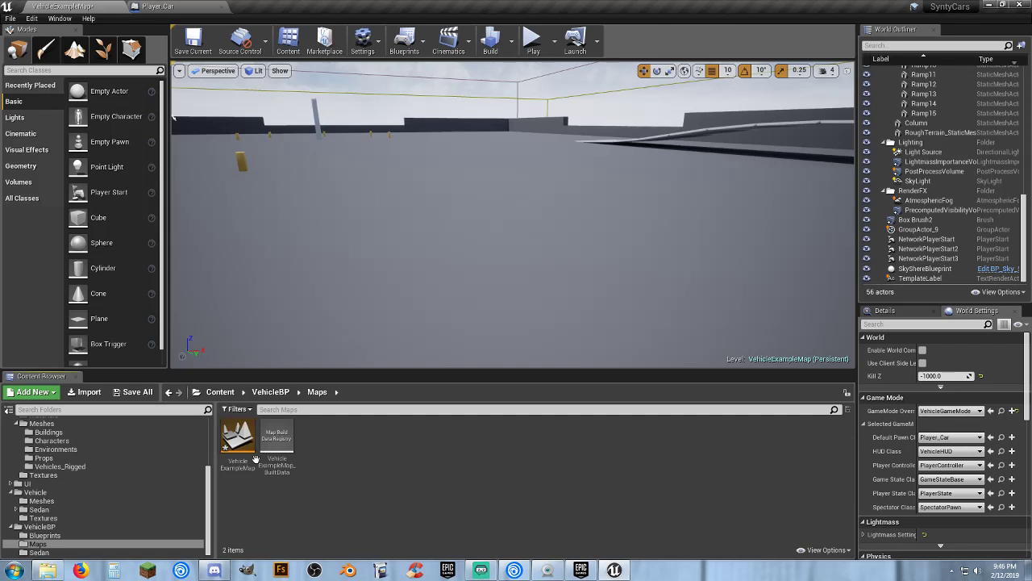
pyautogui.click(146, 396)
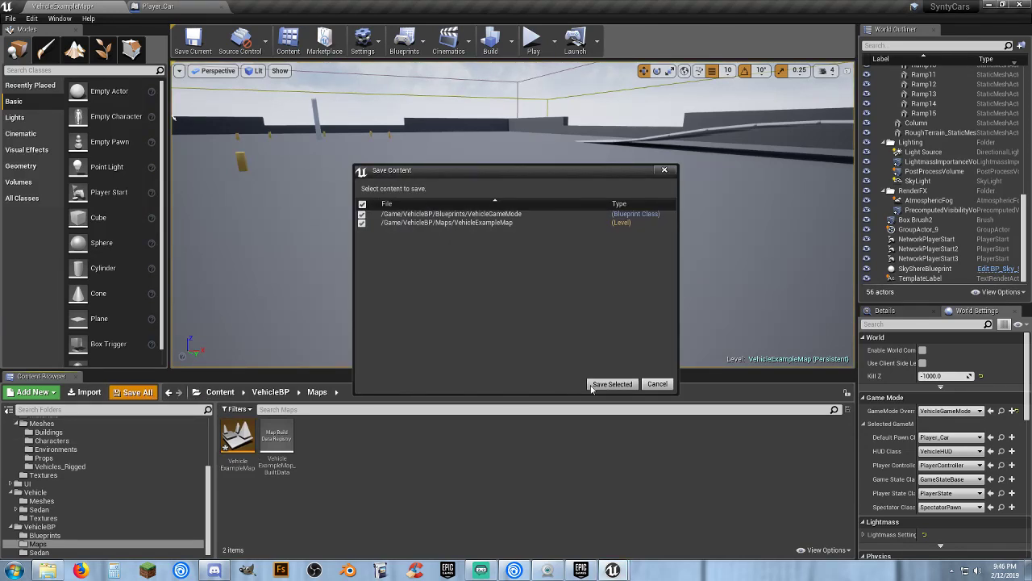
pyautogui.click(593, 385)
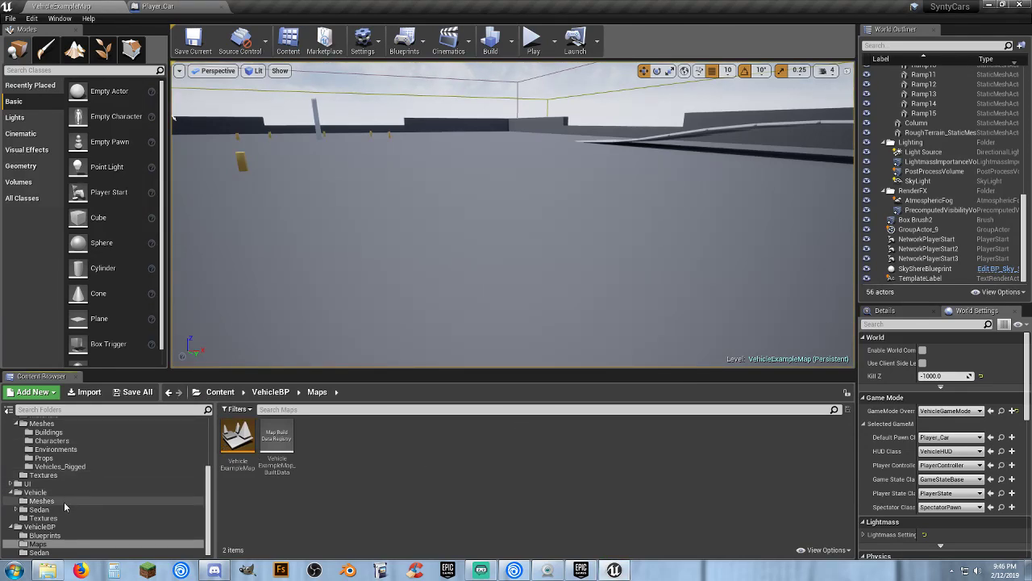
# Create a folder named Animations inside the Characters folder
pyautogui.scroll(4, 63, 475)
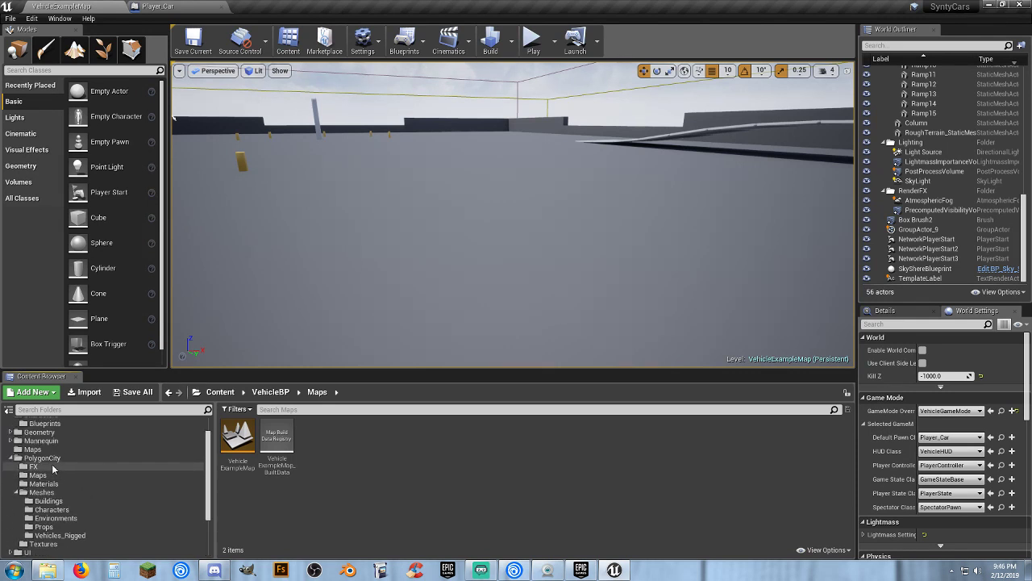
pyautogui.scroll(2, 32, 480)
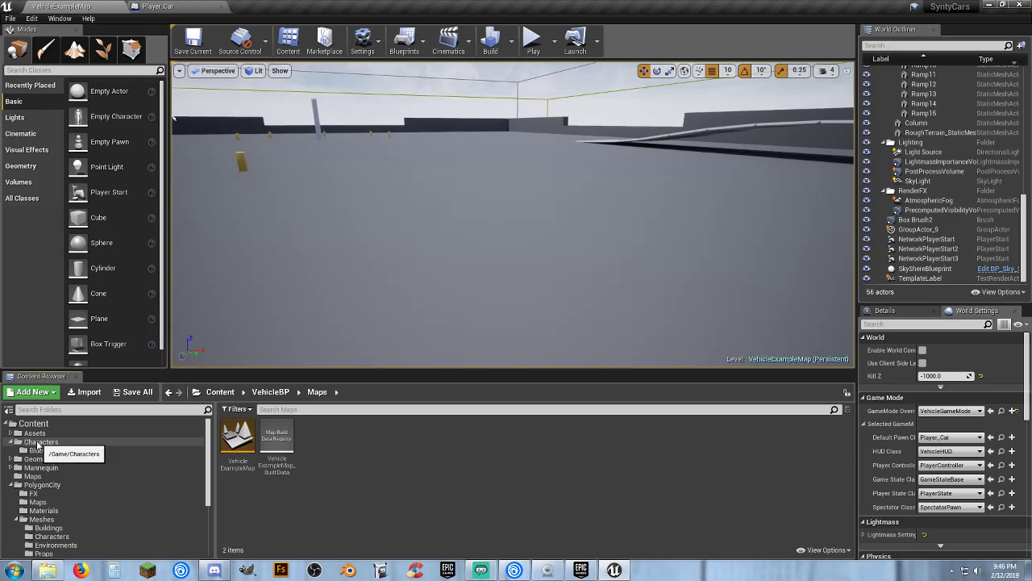
pyautogui.click(38, 443)
pyautogui.rightClick(307, 438)
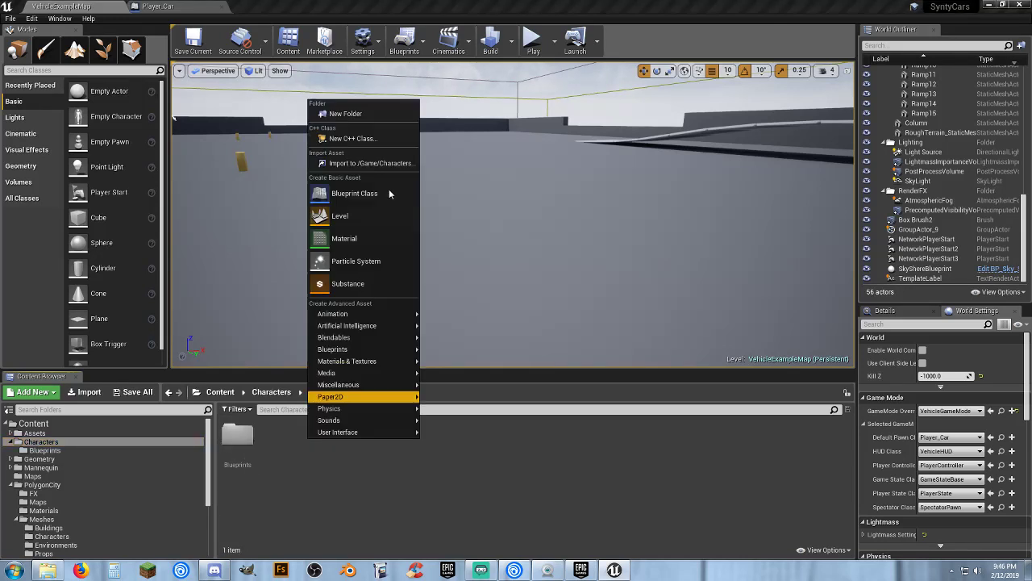
pyautogui.click(378, 119)
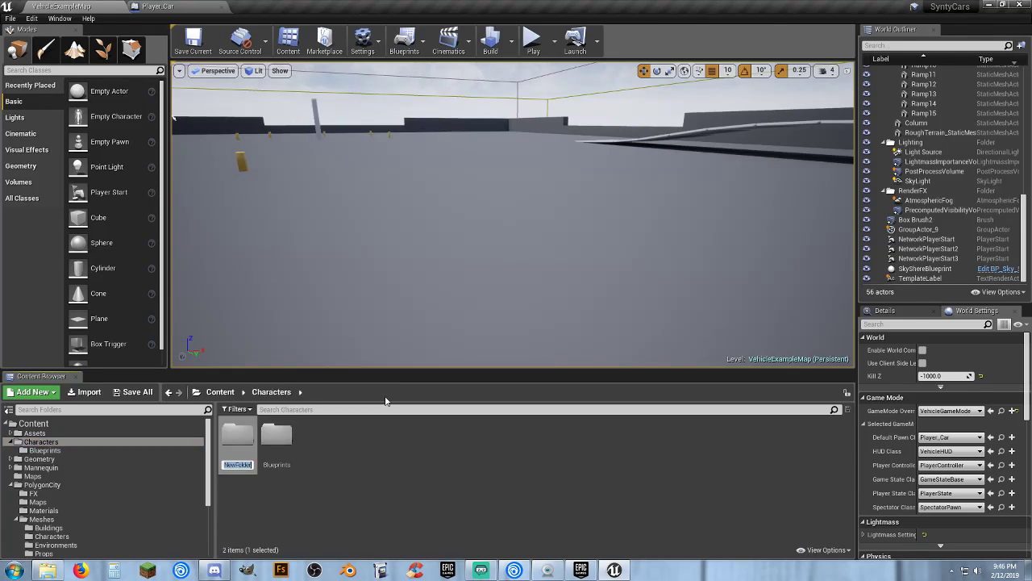
pyautogui.write('Animations')
pyautogui.press('Return')
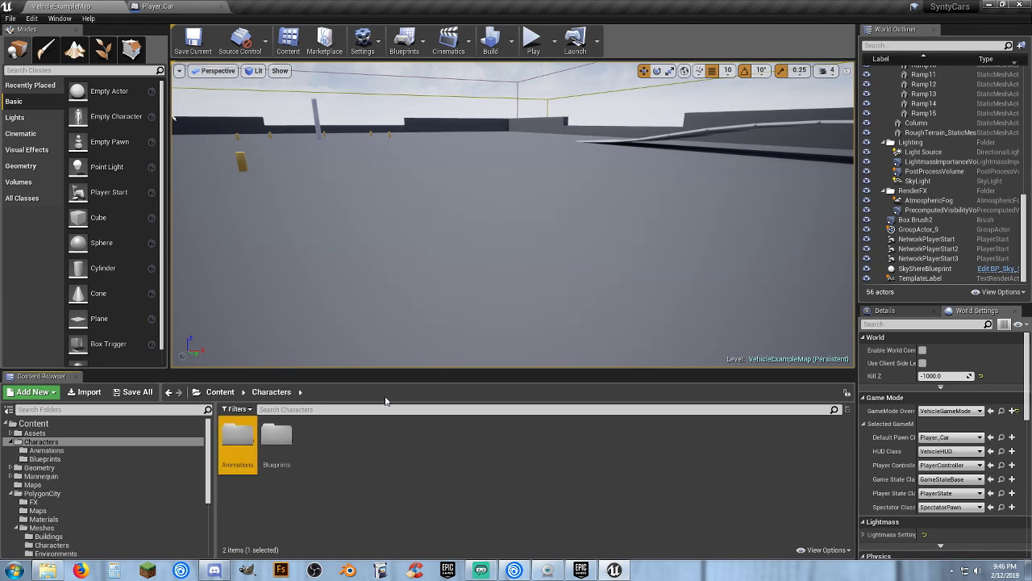
# Examine the wheel classes, bone names and offsets of all four wheel setups in the Player_Car blueprint's VehicleMovement component
pyautogui.click(337, 451)
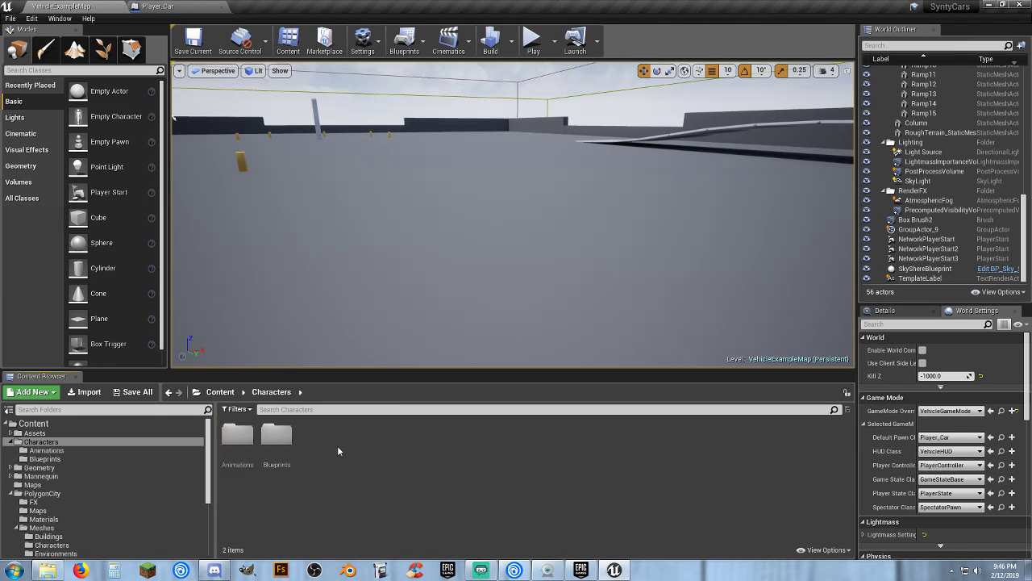
pyautogui.scroll(-4, 107, 474)
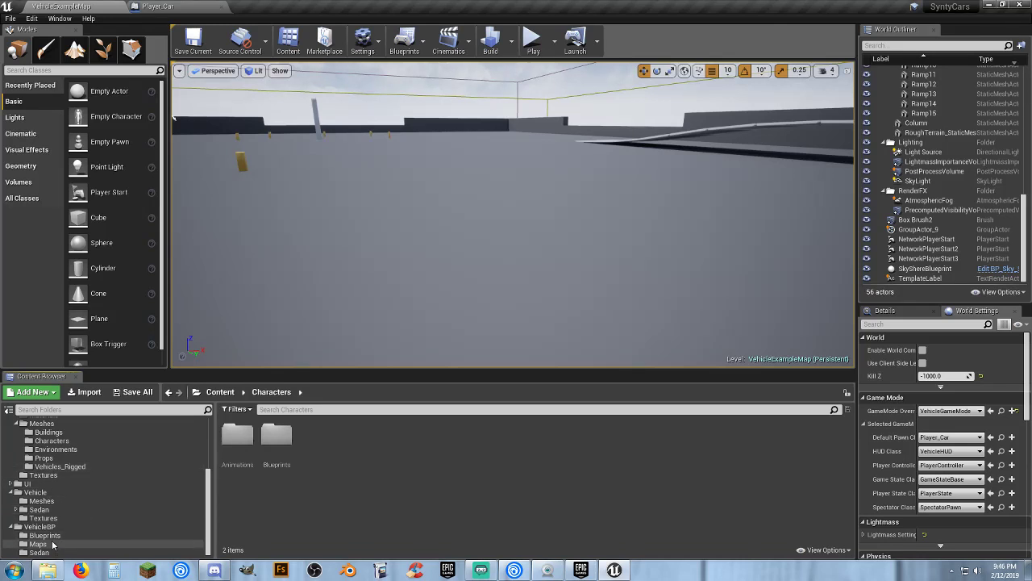
pyautogui.click(162, 7)
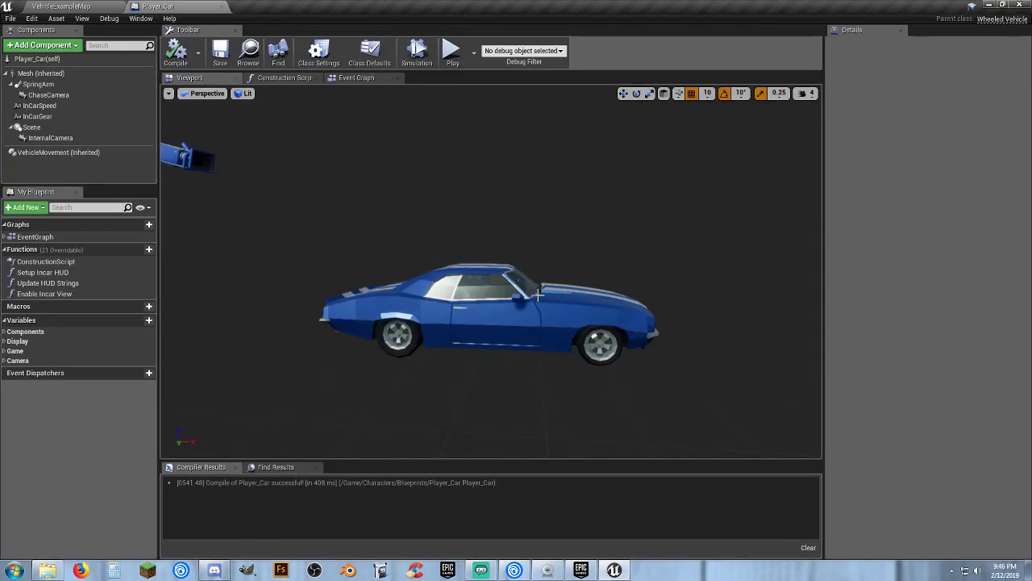
pyautogui.click(46, 153)
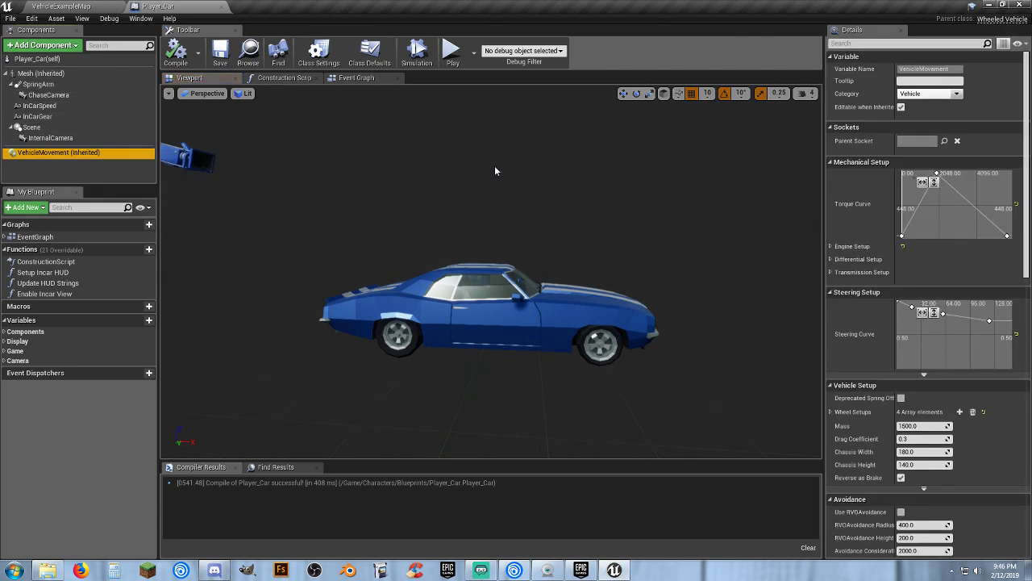
pyautogui.scroll(-3, 850, 194)
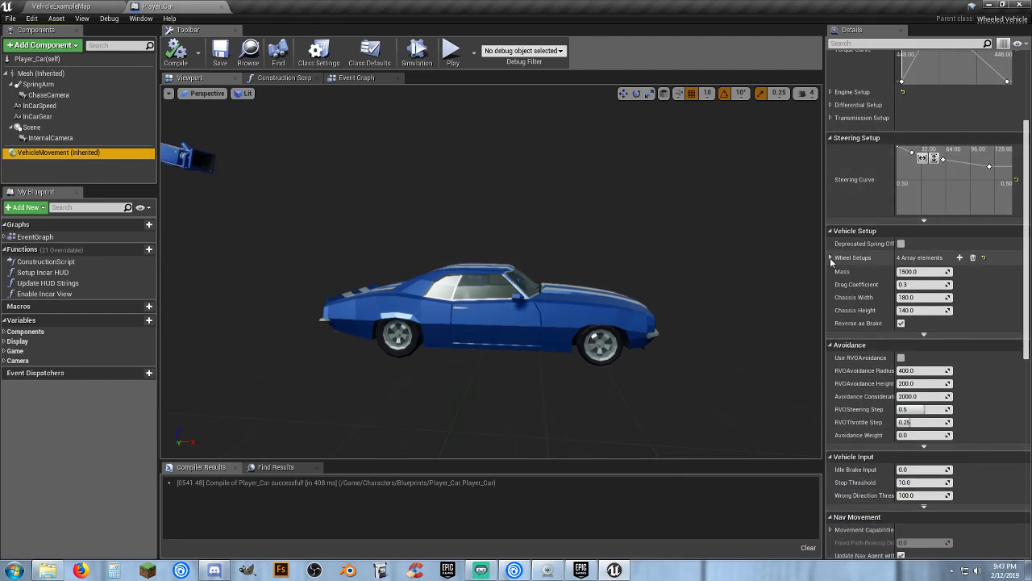
pyautogui.click(830, 257)
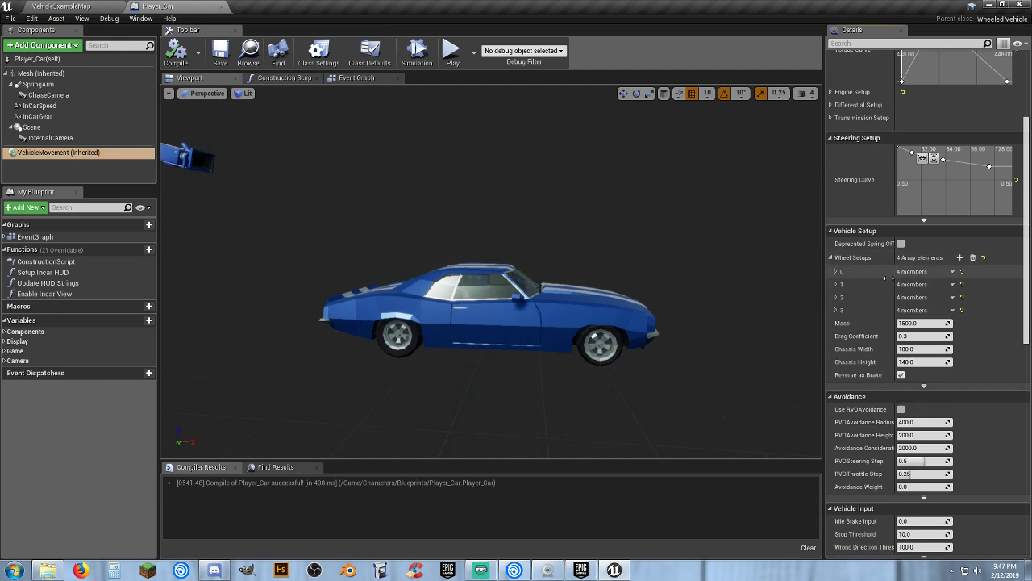
pyautogui.click(837, 271)
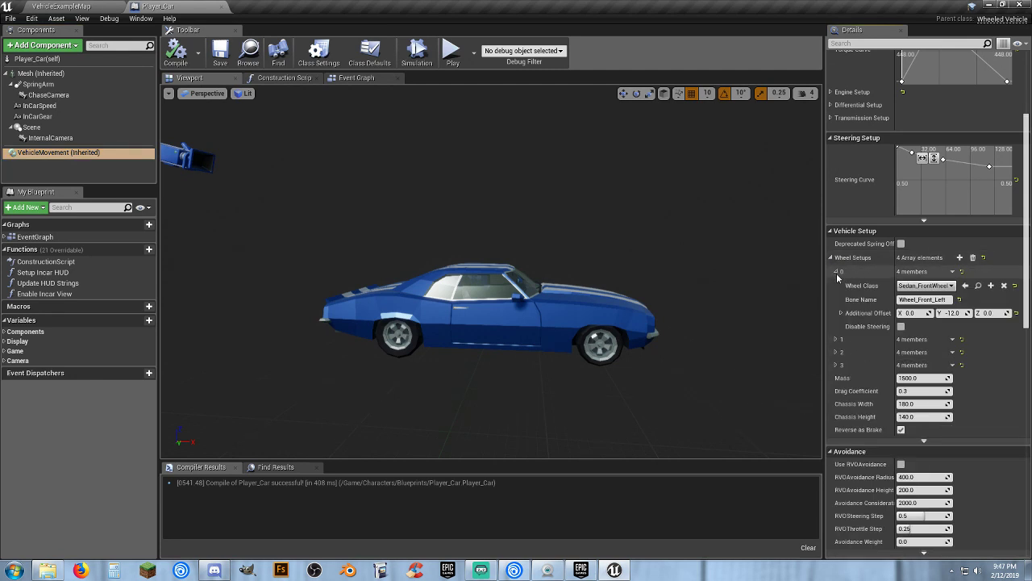
pyautogui.click(837, 340)
pyautogui.click(836, 408)
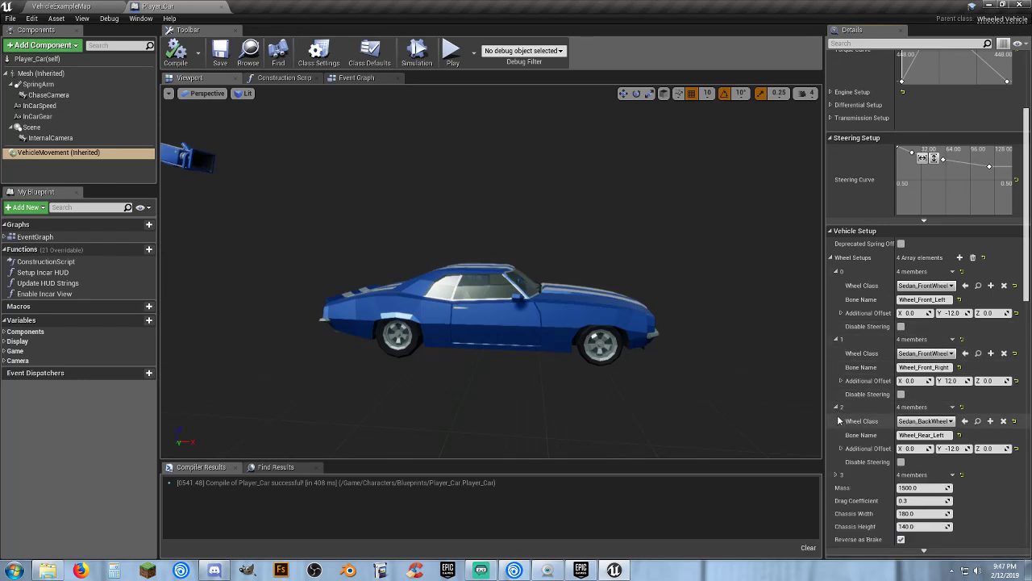
pyautogui.click(837, 475)
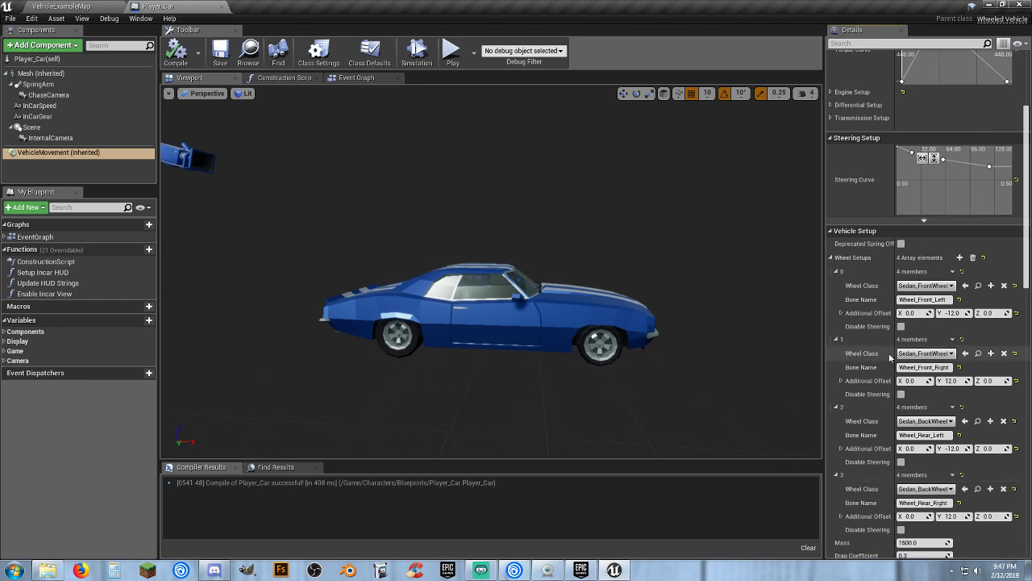
pyautogui.scroll(-1, 939, 323)
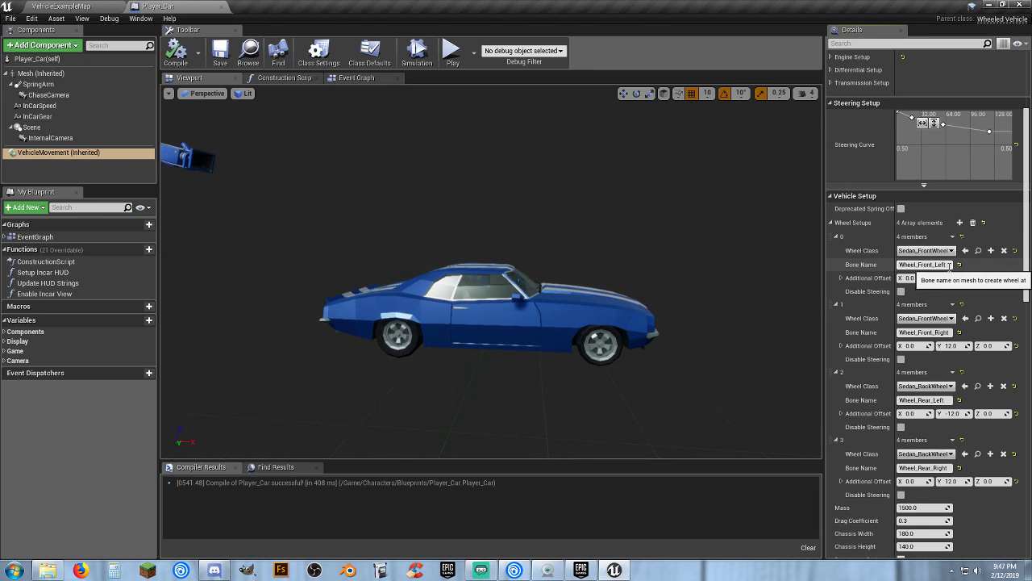
# Return to VehicleExampleMap and open the Sedan folder inside the Vehicle content folder
pyautogui.click(90, 6)
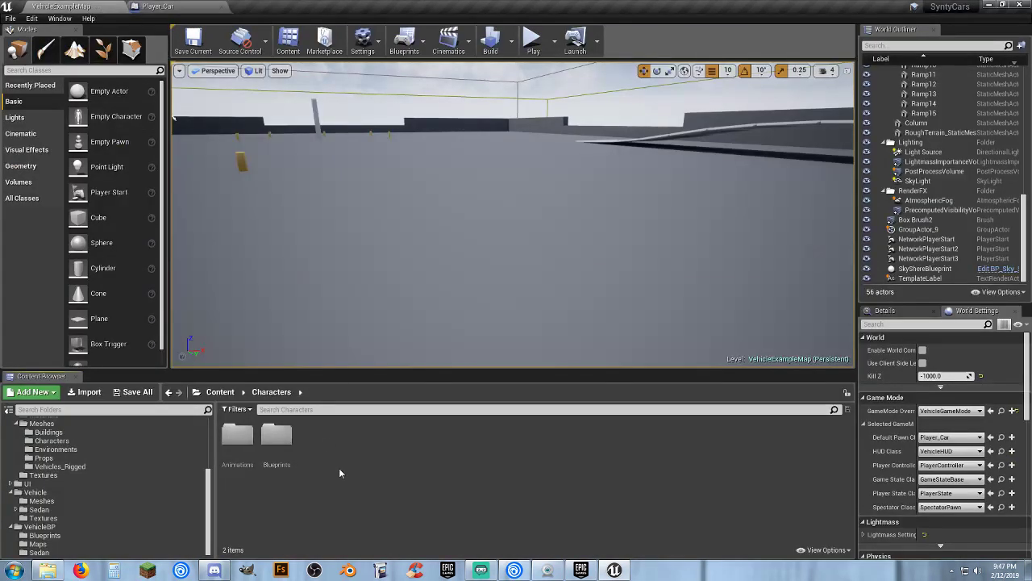
pyautogui.click(56, 537)
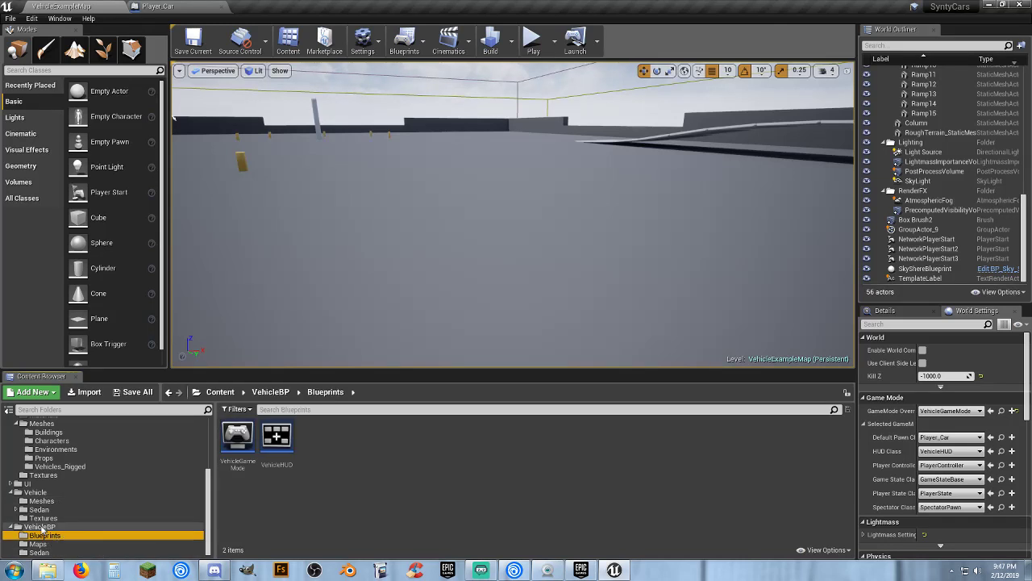
pyautogui.click(40, 510)
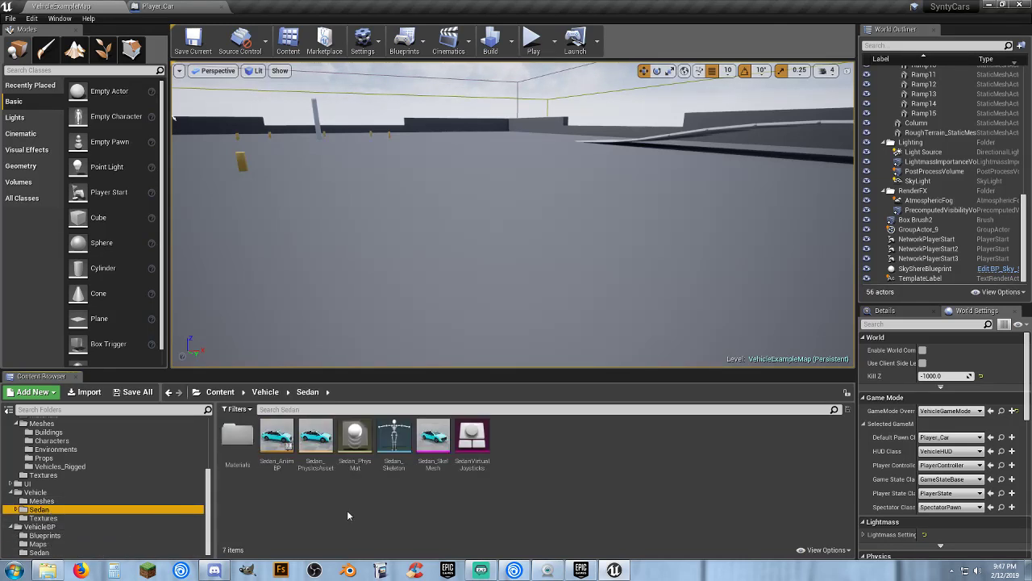
pyautogui.rightClick(274, 466)
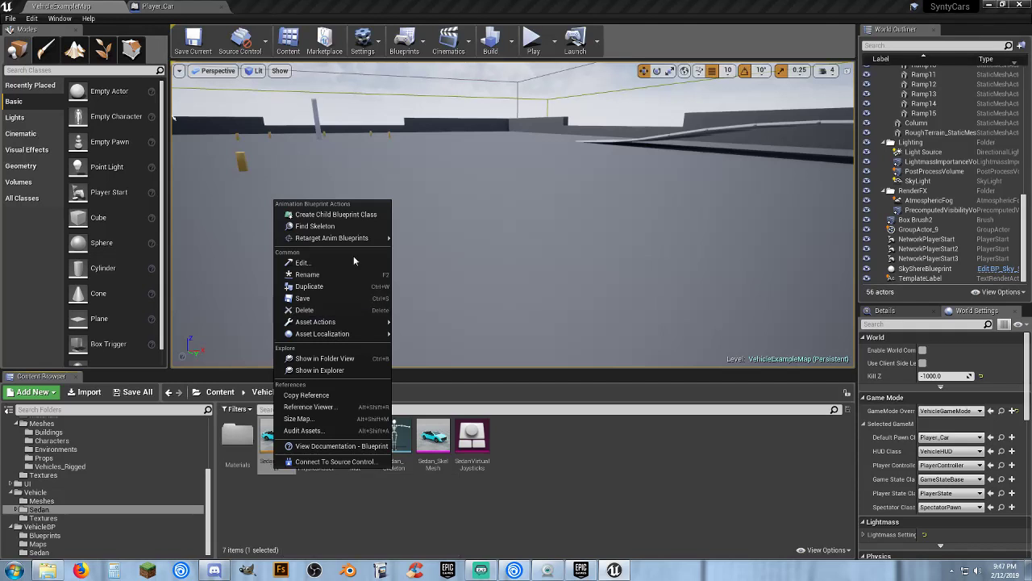
pyautogui.moveTo(363, 240)
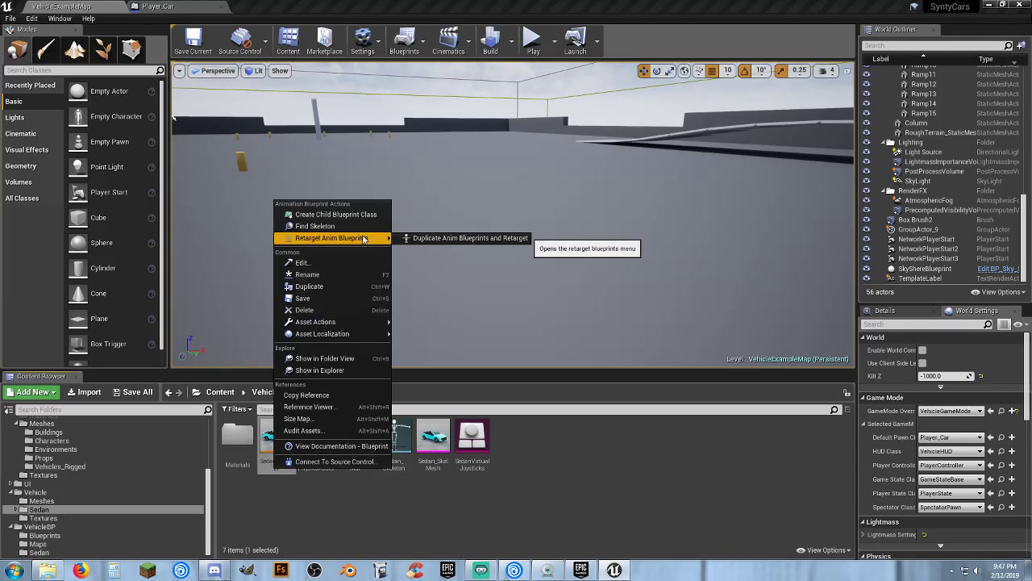
pyautogui.click(453, 240)
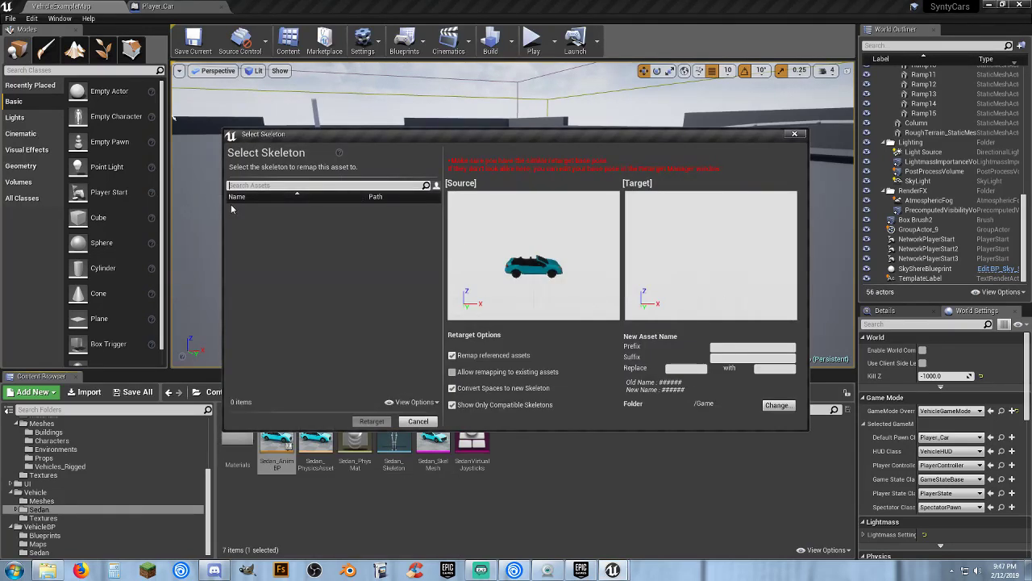
pyautogui.click(802, 136)
pyautogui.click(577, 484)
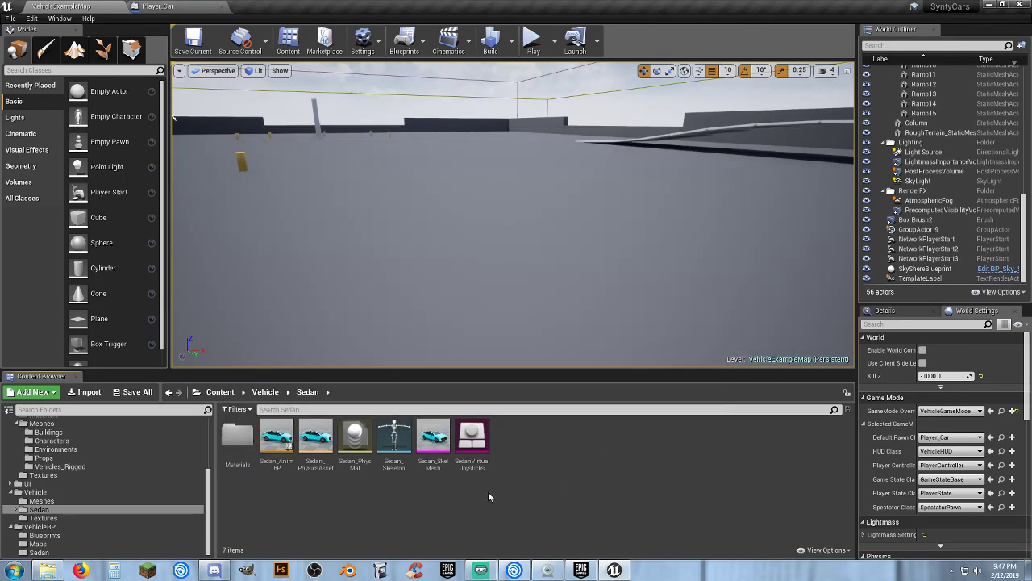
# Create a rig from Sedan_Skeleton that includes all of its bones, and save the new asset
pyautogui.rightClick(394, 474)
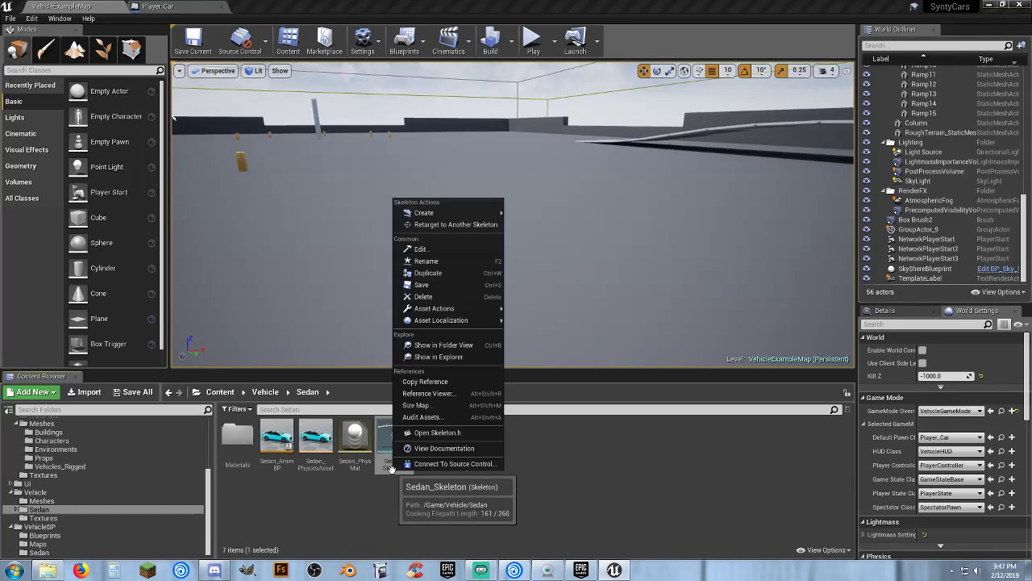
pyautogui.moveTo(492, 213)
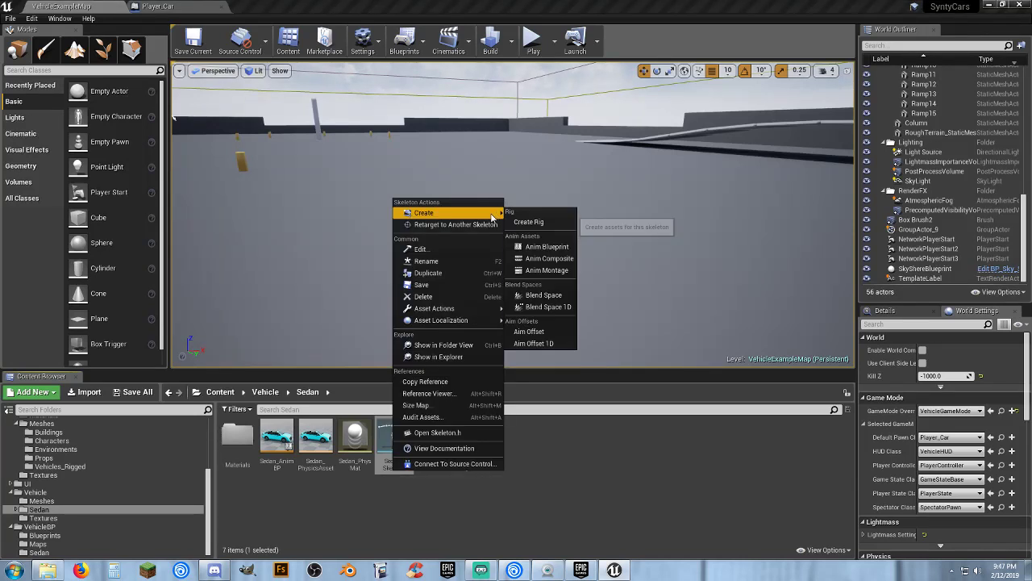
pyautogui.click(545, 222)
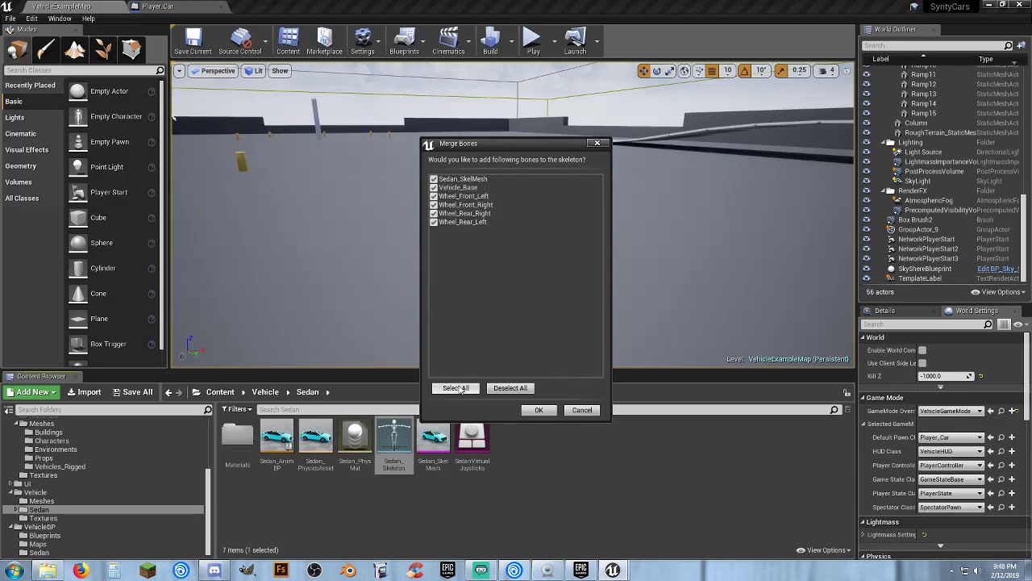
pyautogui.click(540, 410)
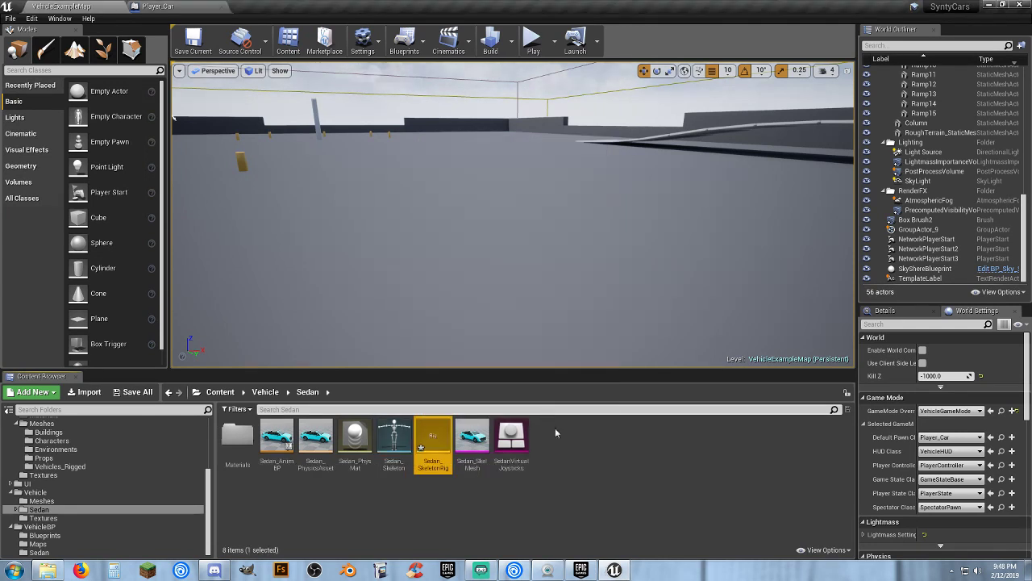
pyautogui.click(431, 513)
pyautogui.click(432, 444)
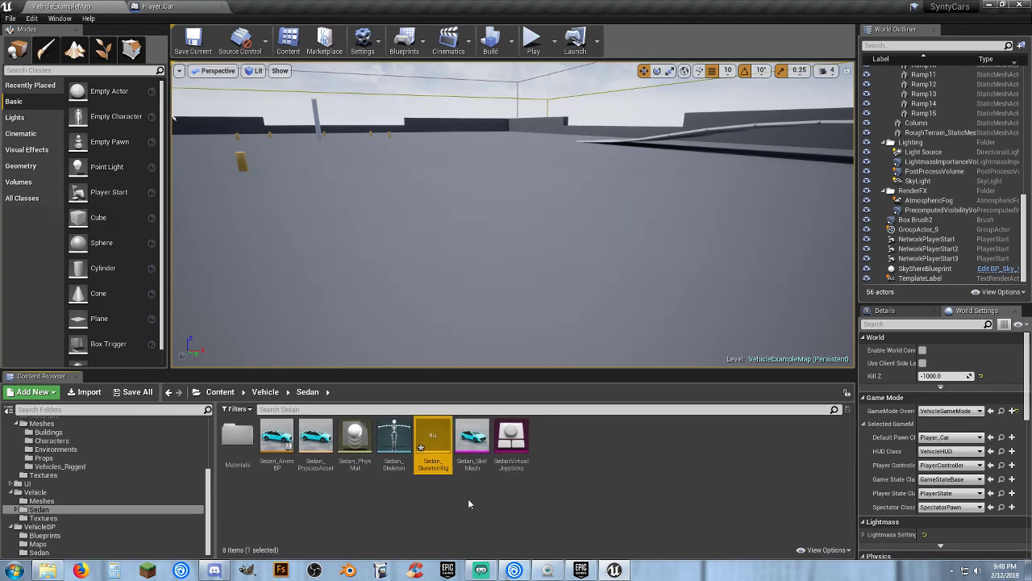
pyautogui.click(133, 392)
pyautogui.click(603, 384)
pyautogui.click(568, 435)
# Assign Sedan_SkeletonRig as the retargeting rig of Sedan_Skeleton, then save and close the skeleton
pyautogui.doubleClick(394, 459)
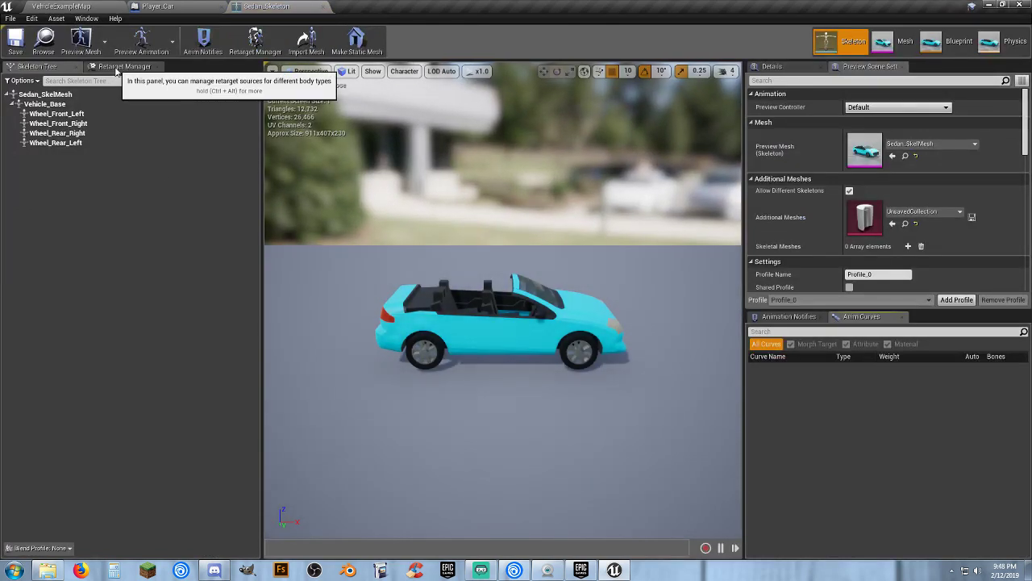
pyautogui.click(118, 67)
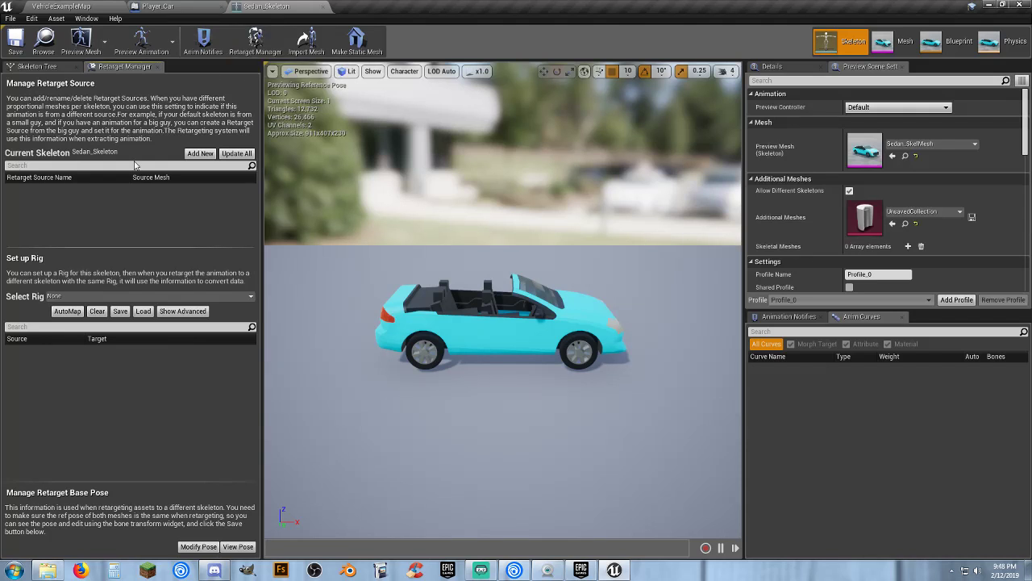
pyautogui.click(229, 297)
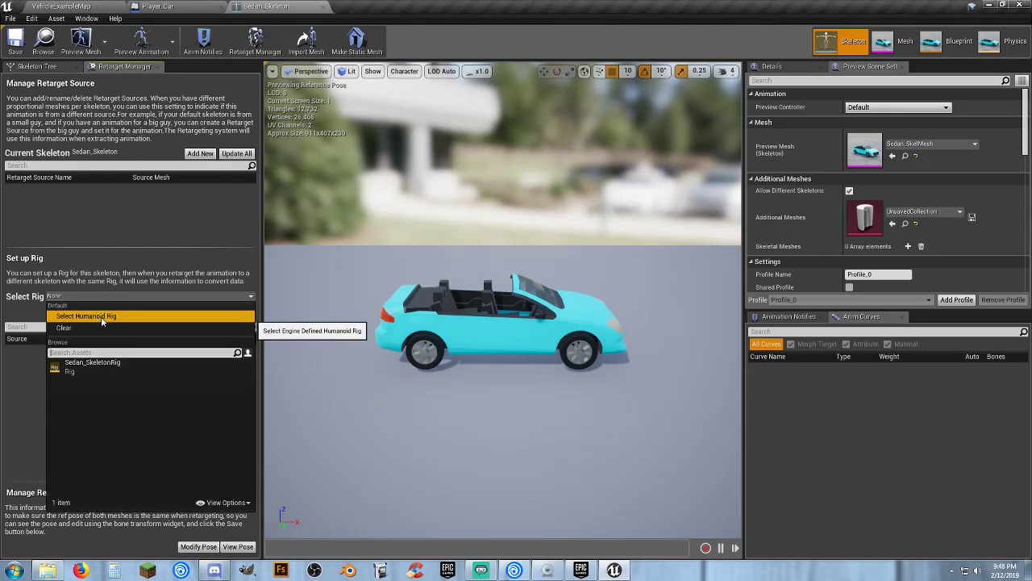
pyautogui.click(102, 367)
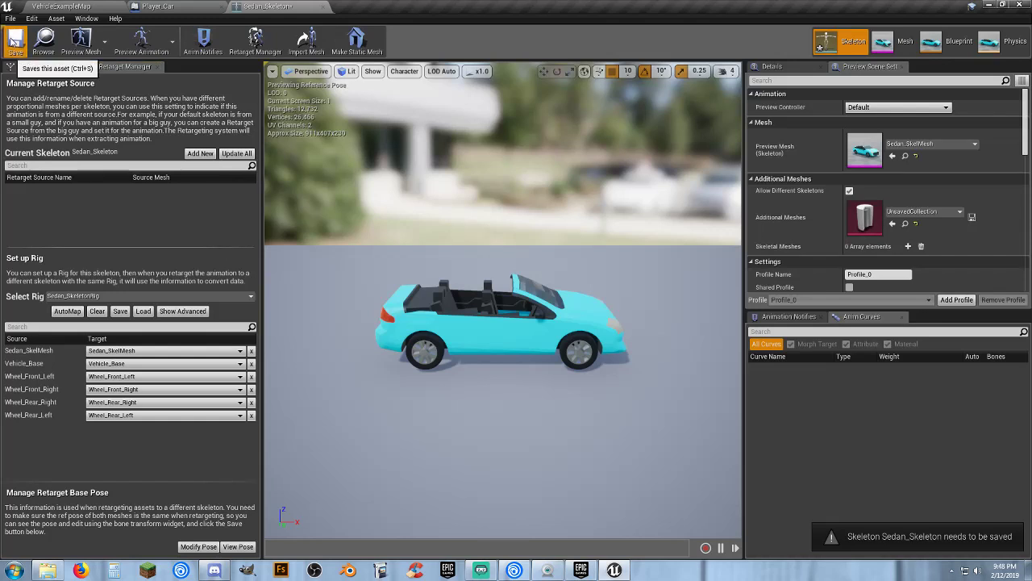
pyautogui.click(323, 7)
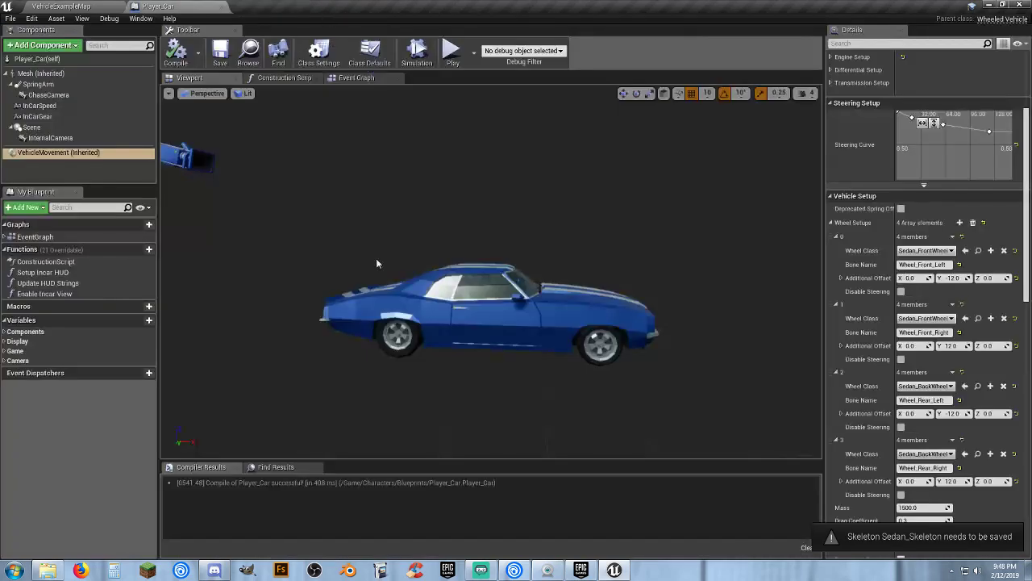
# Assign Sedan_SkeletonRig as the rig of SK_Veh_Car_Muscle_01_Skeleton in Vehicles_Rigged, save and close it, and return to VehicleExampleMap
pyautogui.click(64, 6)
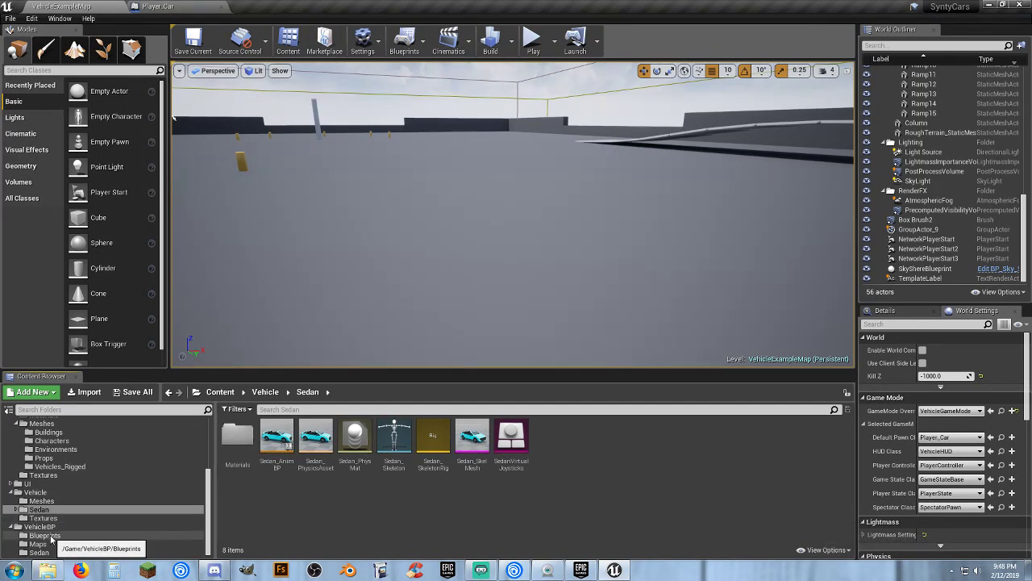
pyautogui.click(102, 468)
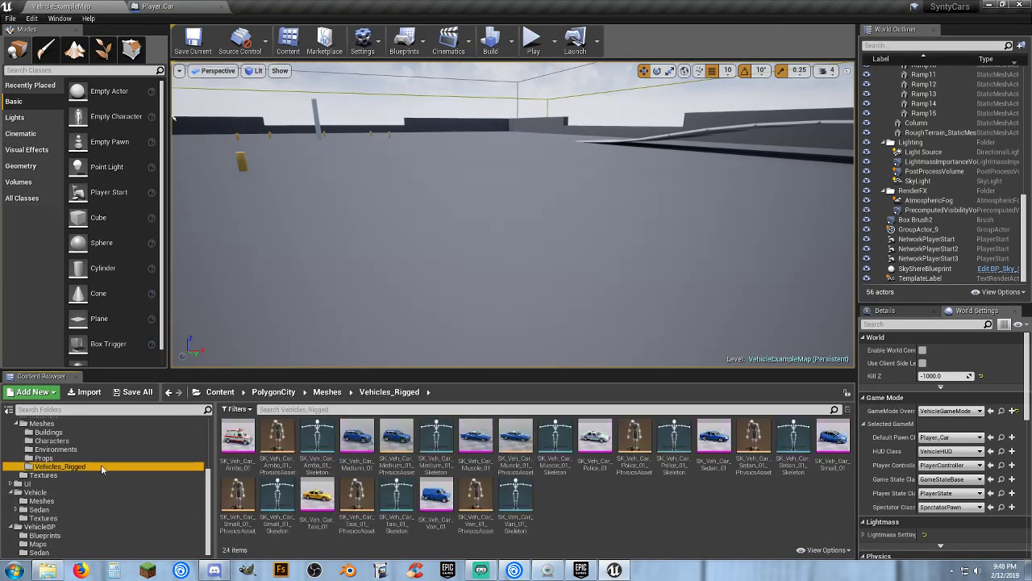
pyautogui.click(561, 474)
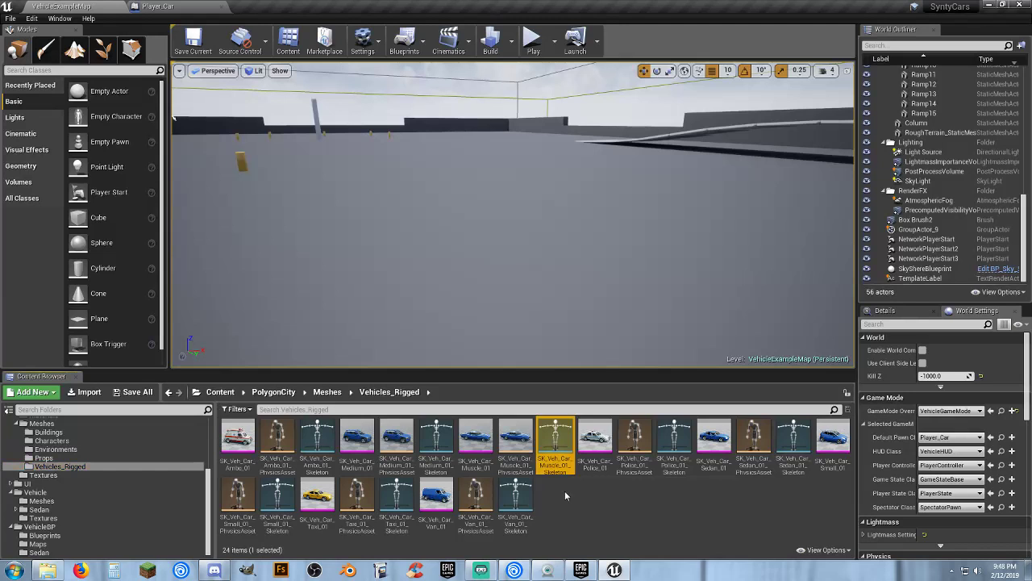
pyautogui.doubleClick(556, 471)
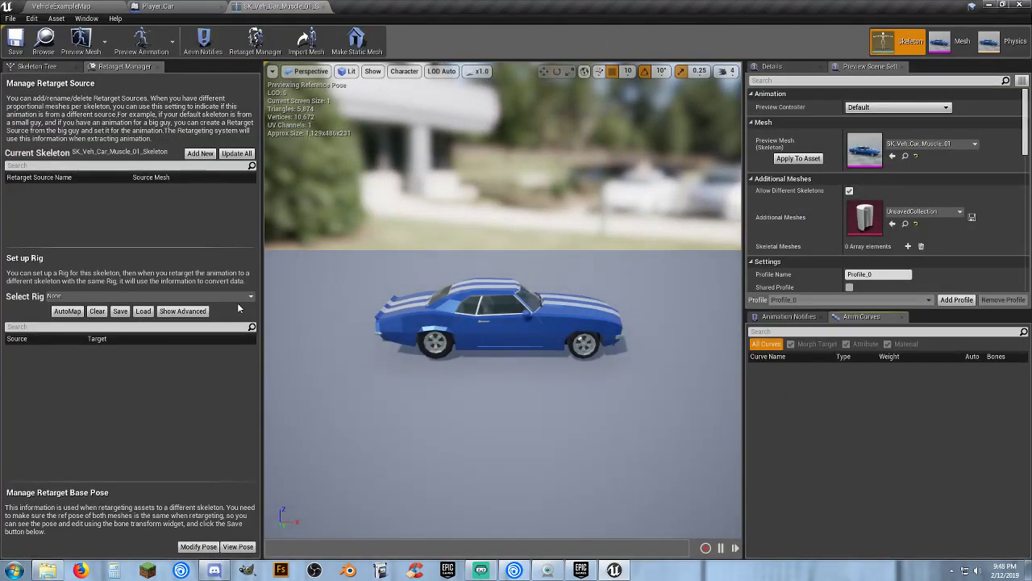
pyautogui.click(240, 295)
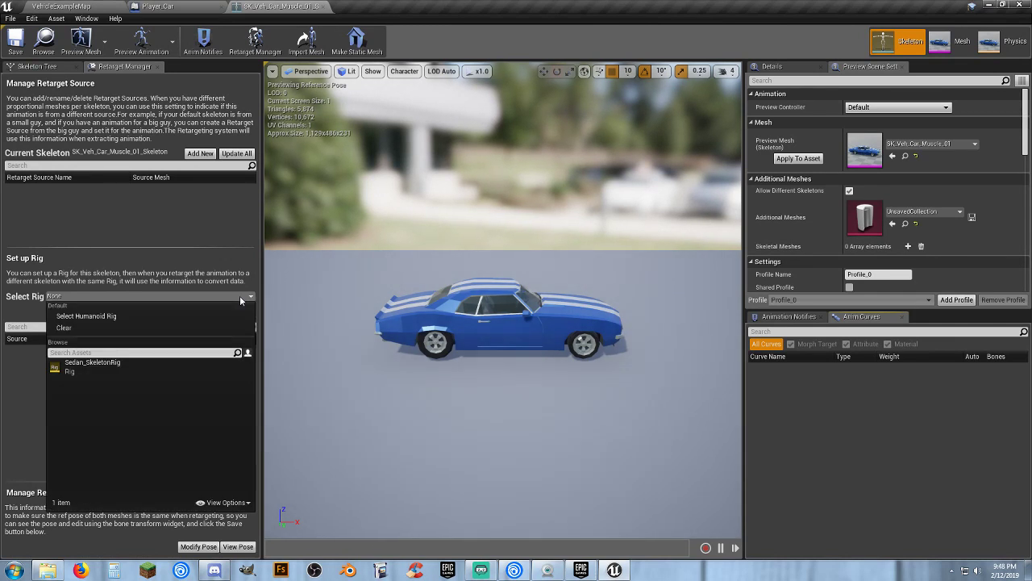
pyautogui.click(145, 368)
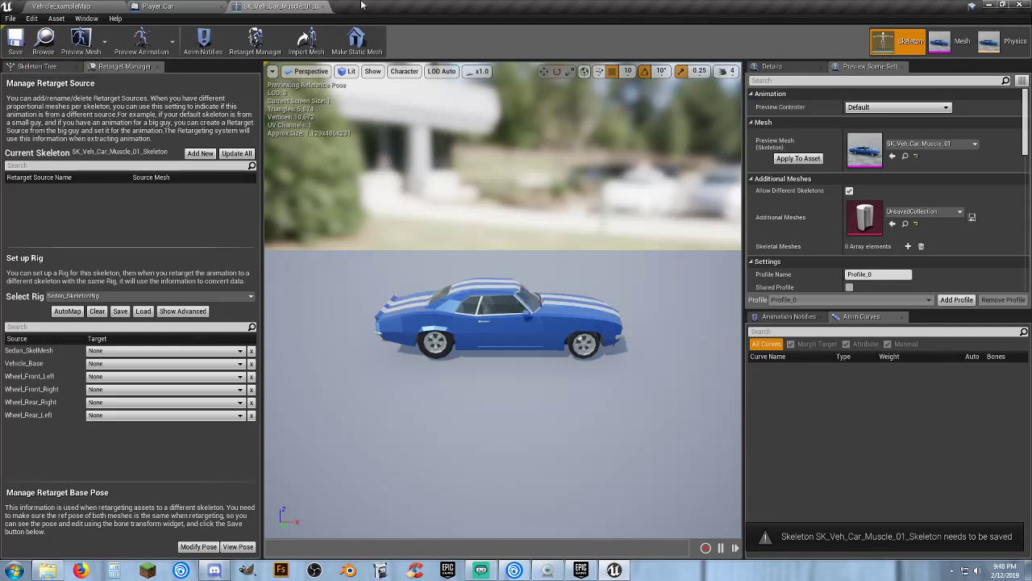
pyautogui.click(324, 7)
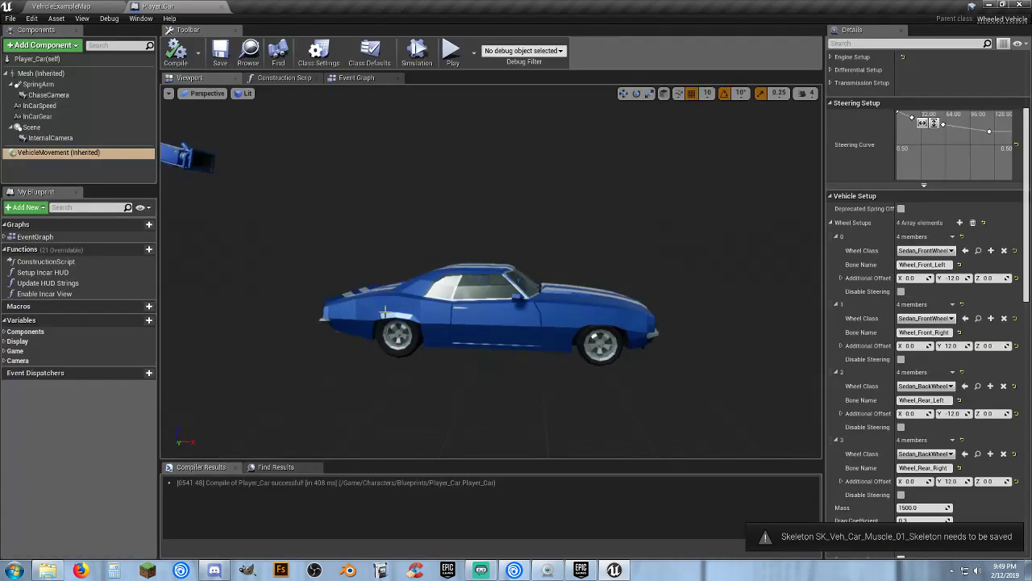
pyautogui.click(76, 7)
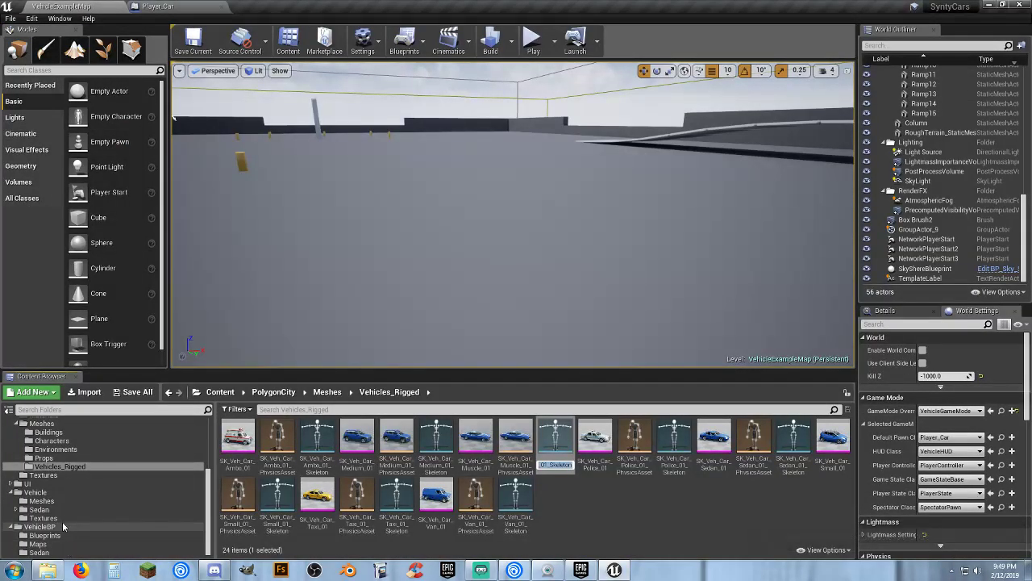
pyautogui.click(57, 552)
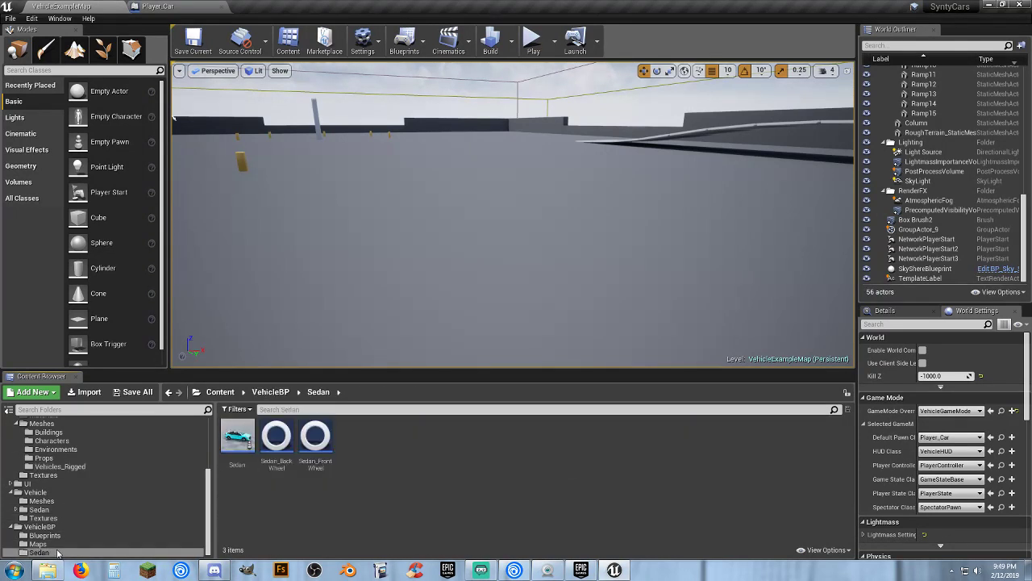
pyautogui.click(104, 513)
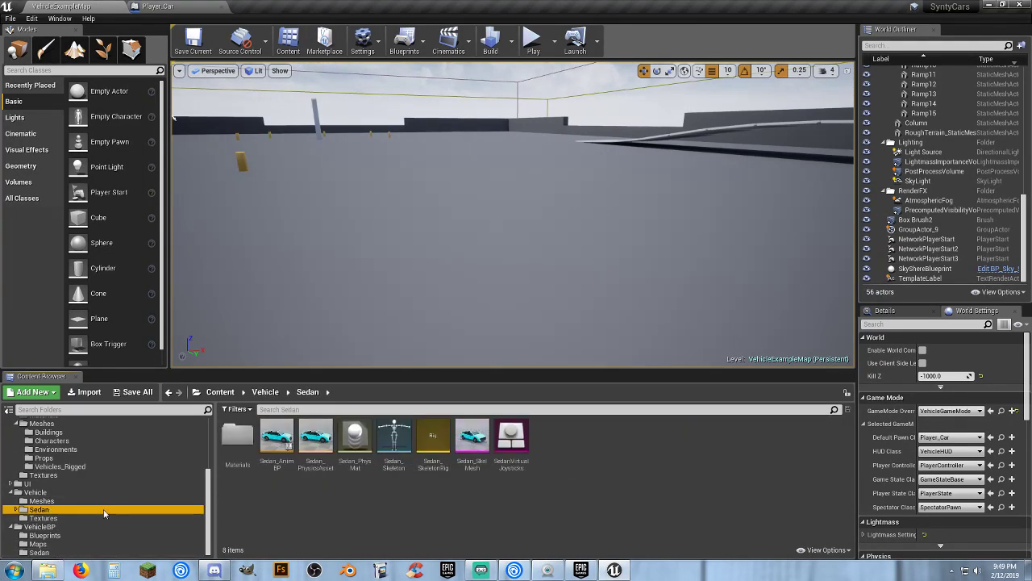
pyautogui.rightClick(268, 470)
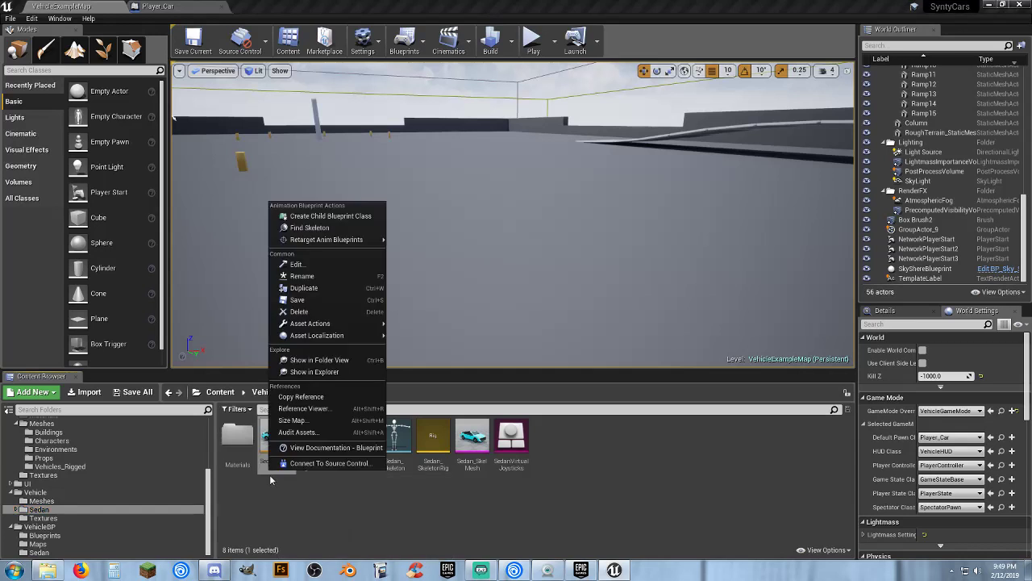
pyautogui.moveTo(359, 240)
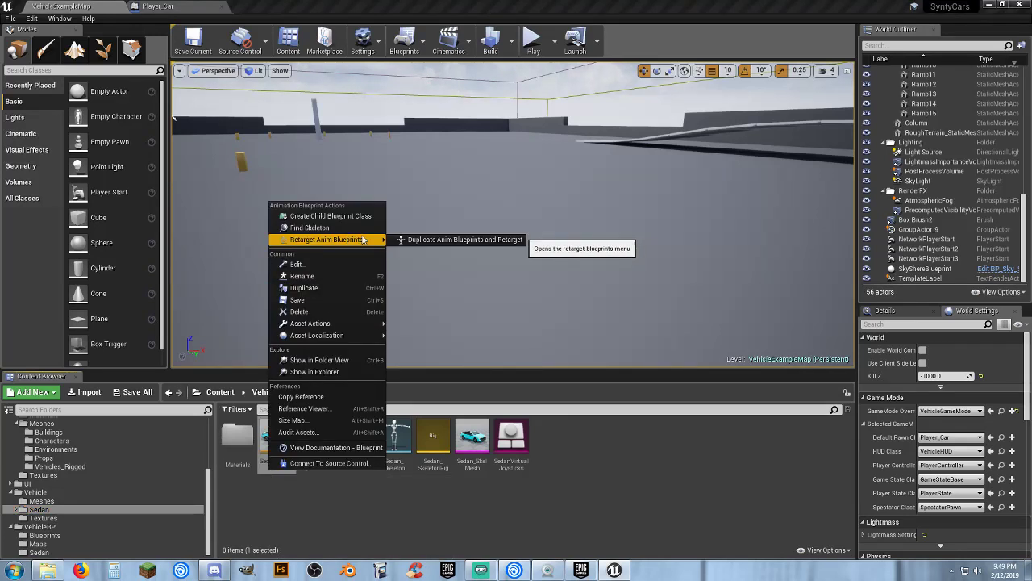
pyautogui.click(421, 240)
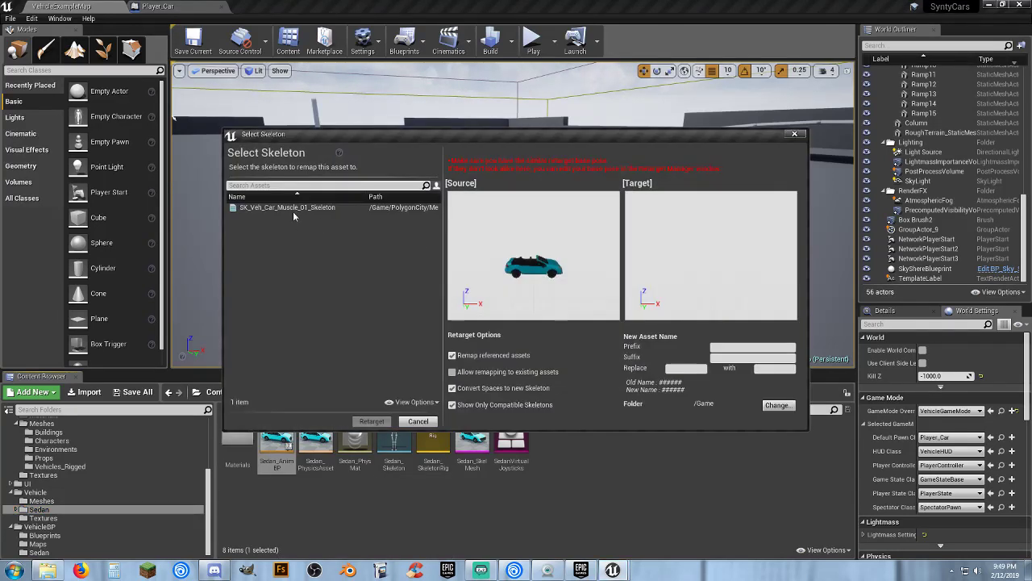
pyautogui.click(292, 208)
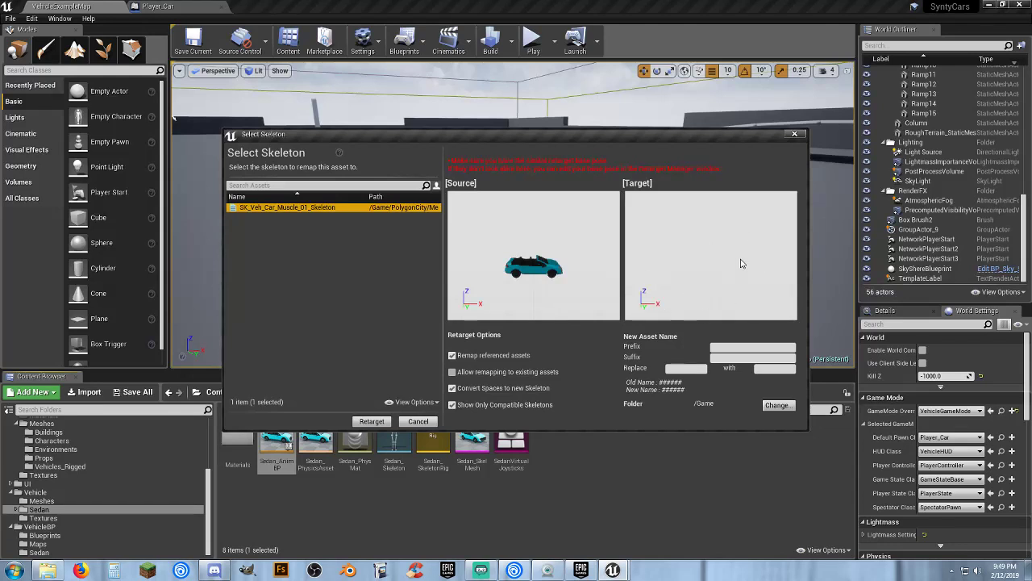
pyautogui.click(417, 421)
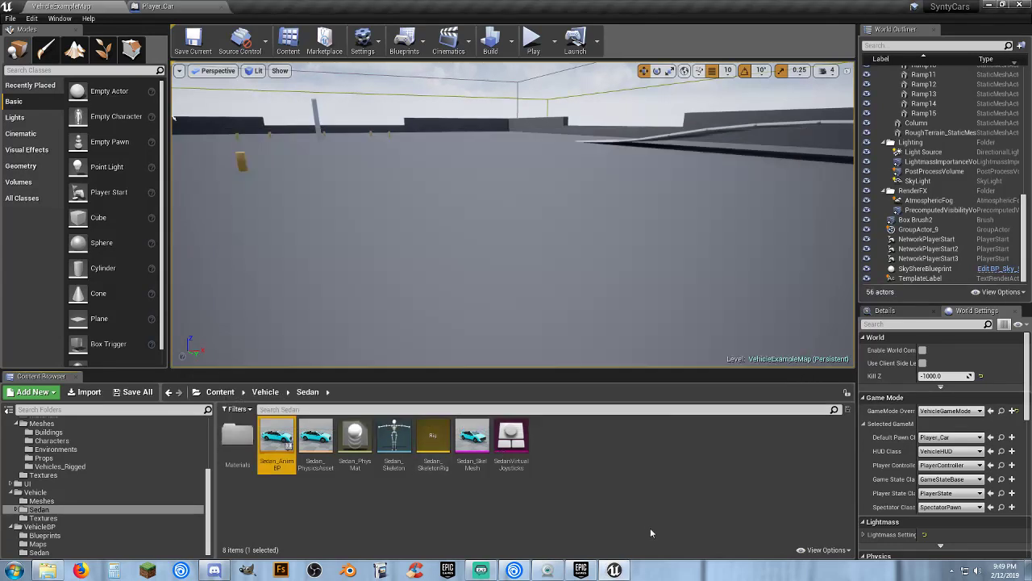
# Apply SK_Veh_Car_Muscle_01 as the preview mesh of SK_Veh_Car_Muscle_01_Skeleton, then close the skeleton and return to VehicleExampleMap
pyautogui.click(94, 473)
pyautogui.click(92, 466)
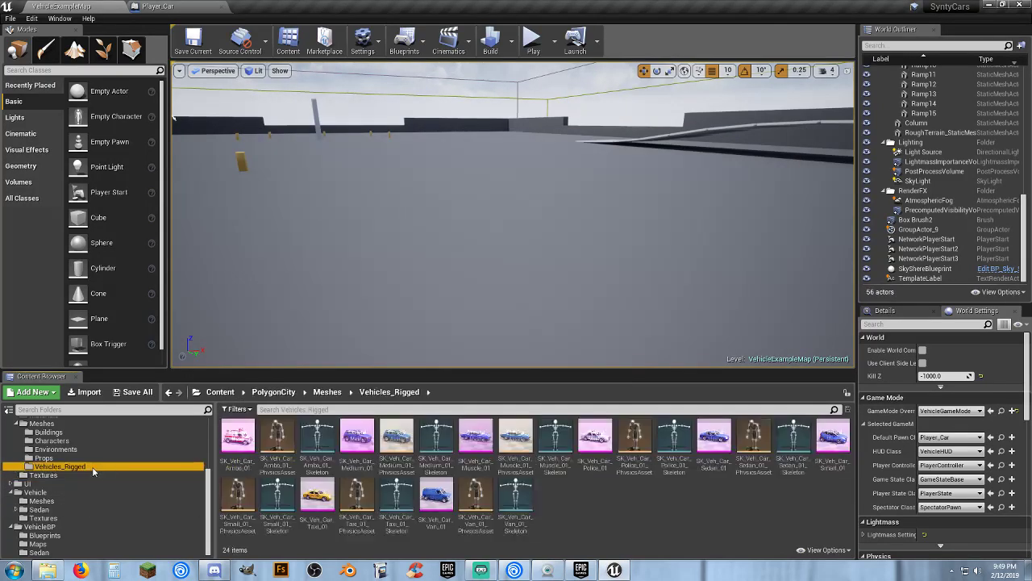
pyautogui.doubleClick(549, 456)
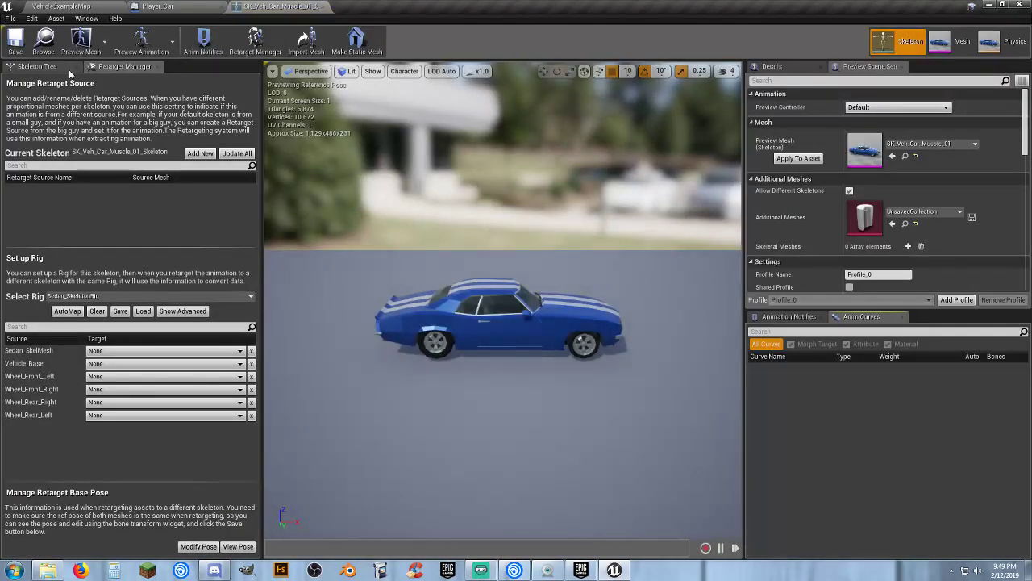
pyautogui.click(56, 67)
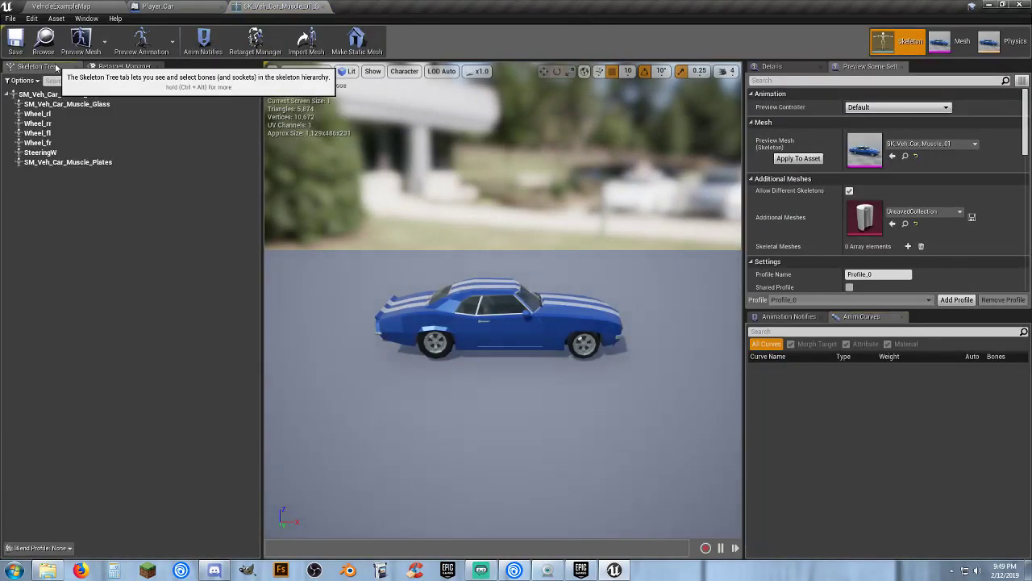
pyautogui.click(801, 158)
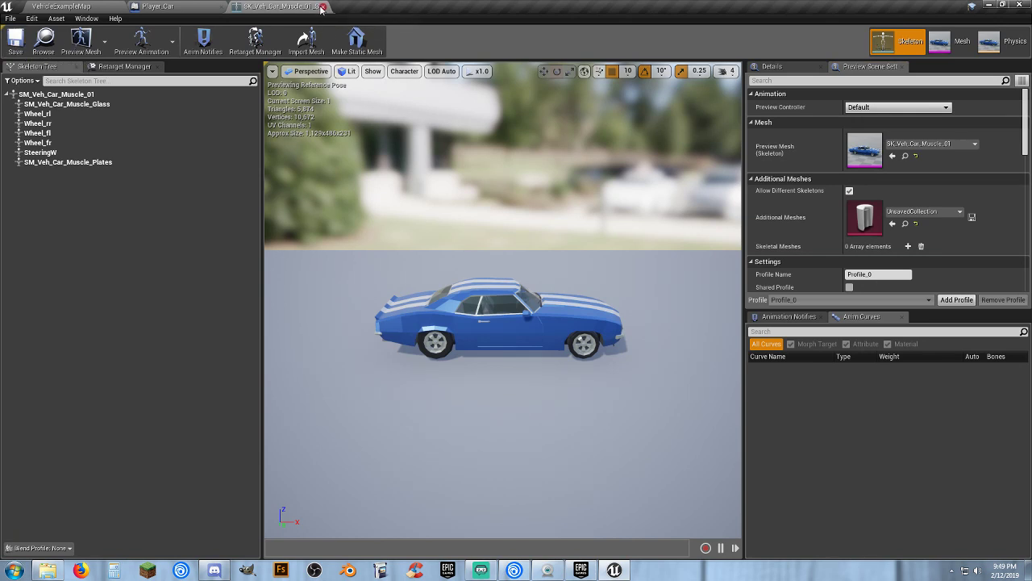
pyautogui.click(157, 6)
pyautogui.click(72, 6)
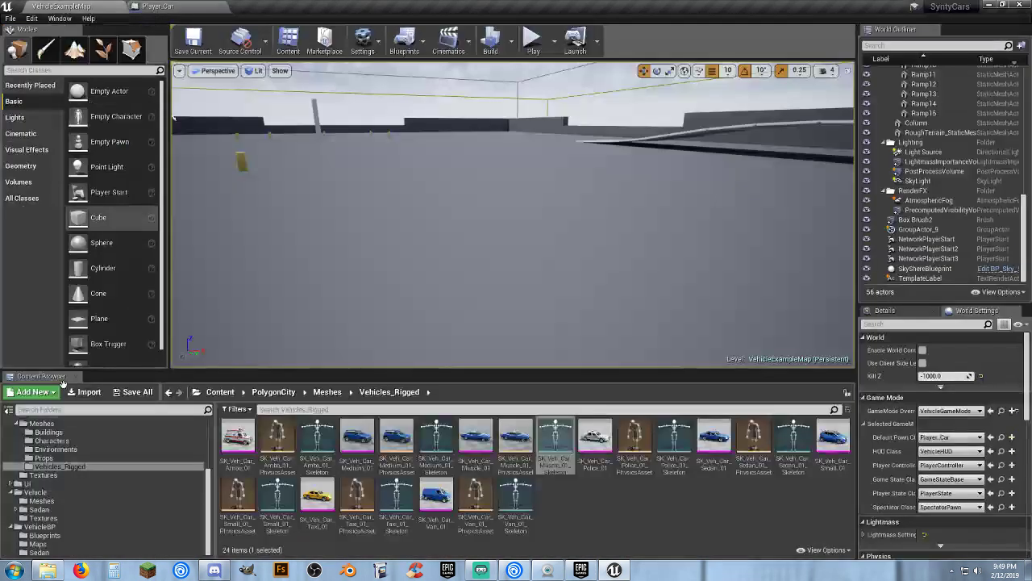
# Start duplicating and retargeting Sedan_AnimBP from Vehicle/Sedan, with SK_Veh_Car_Muscle_01_Skeleton as the target skeleton
pyautogui.click(60, 511)
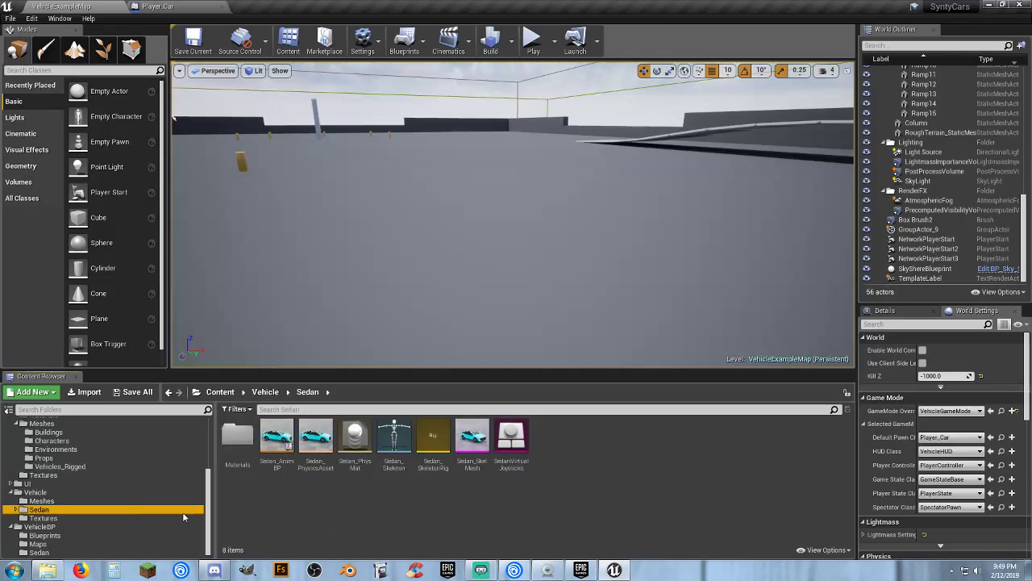
pyautogui.rightClick(284, 466)
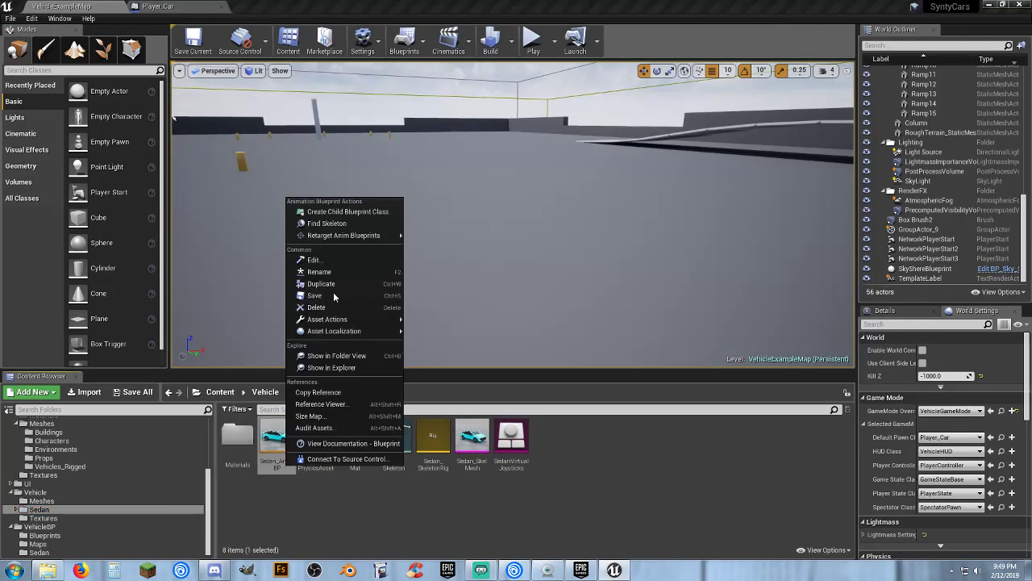
pyautogui.moveTo(363, 236)
pyautogui.click(430, 235)
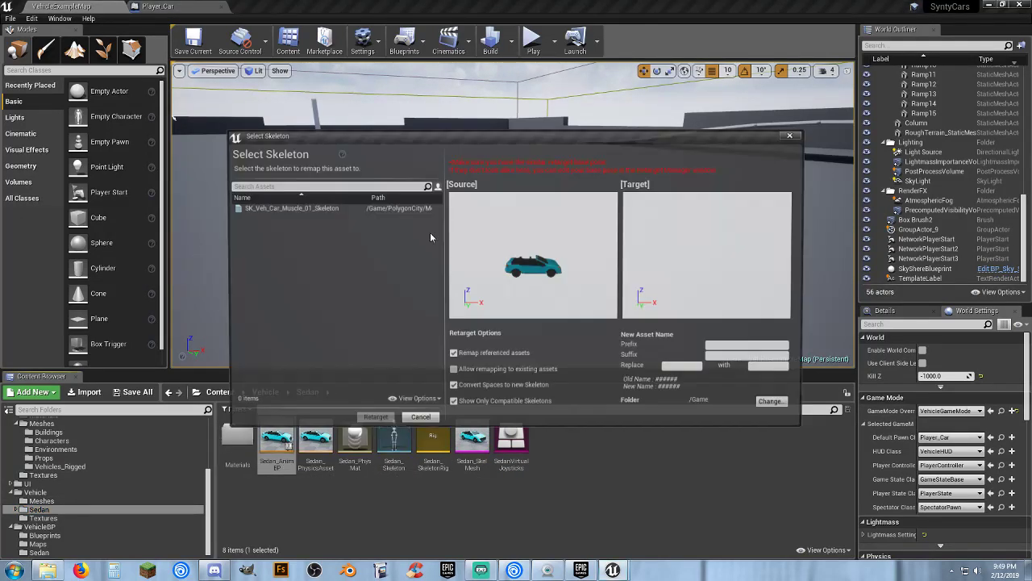
pyautogui.click(300, 208)
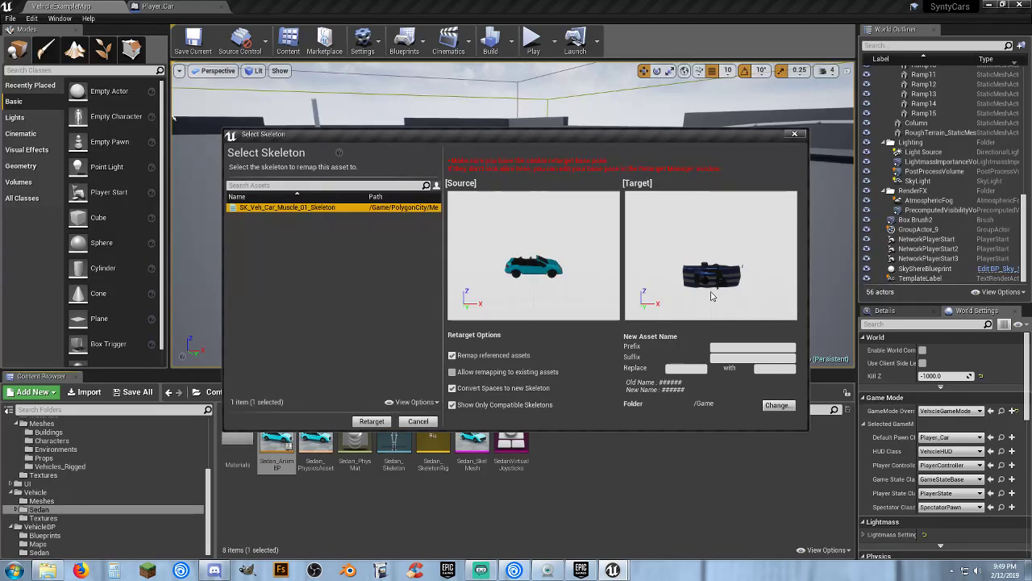
# Set the output folder to Characters/Animations and run the retarget
pyautogui.click(777, 406)
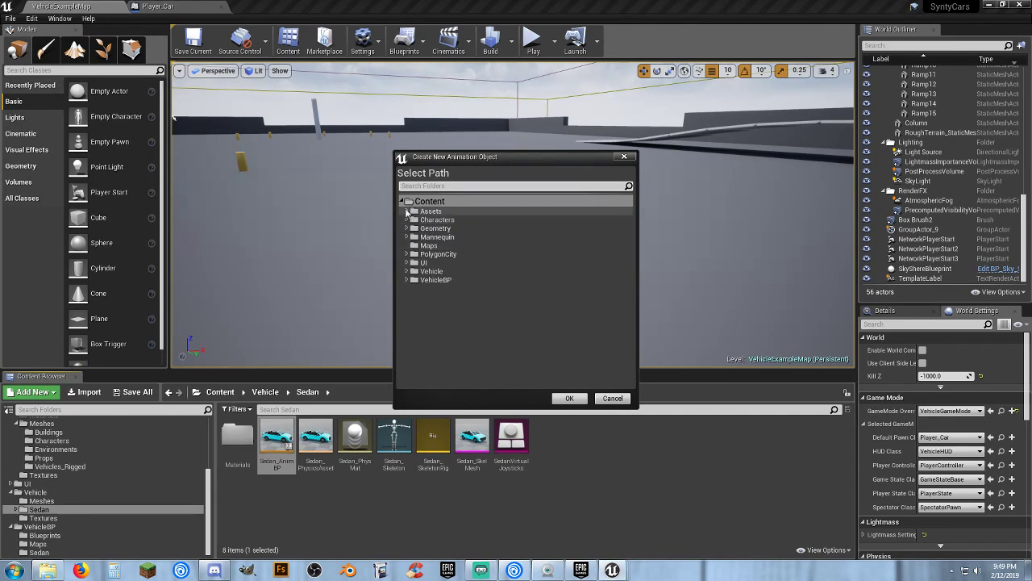
pyautogui.click(406, 211)
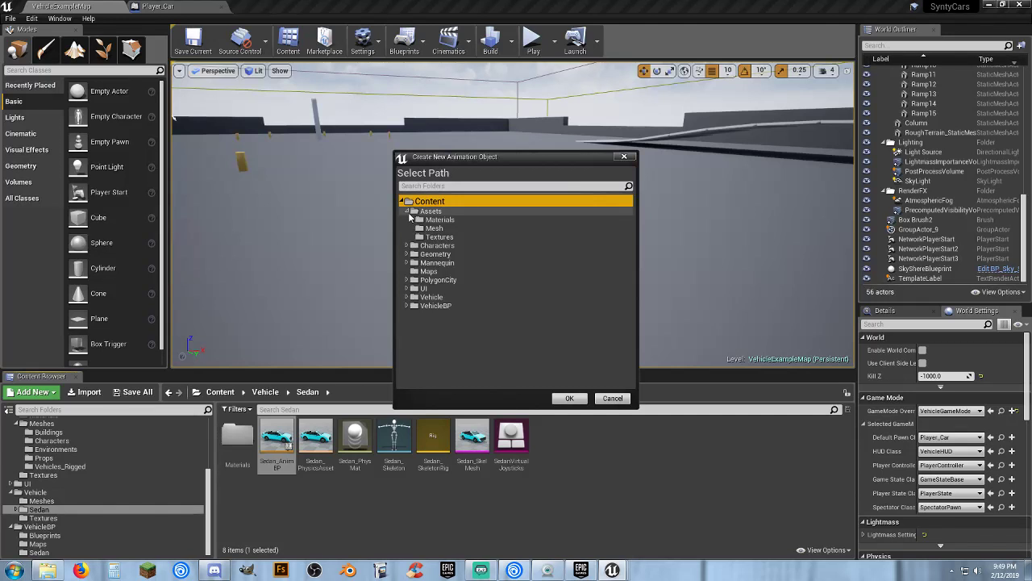
pyautogui.click(407, 212)
pyautogui.click(407, 220)
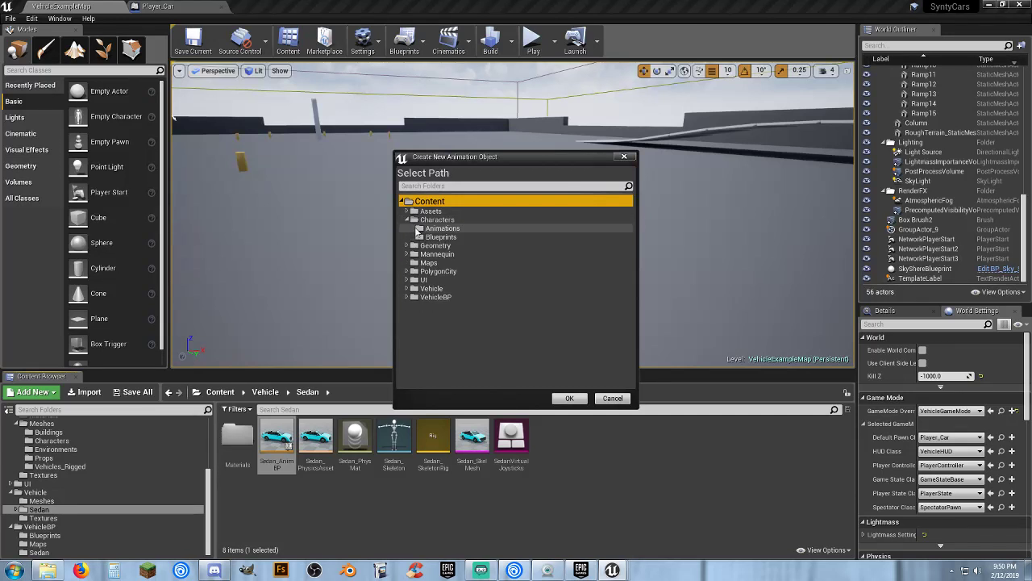
pyautogui.click(433, 229)
pyautogui.click(570, 397)
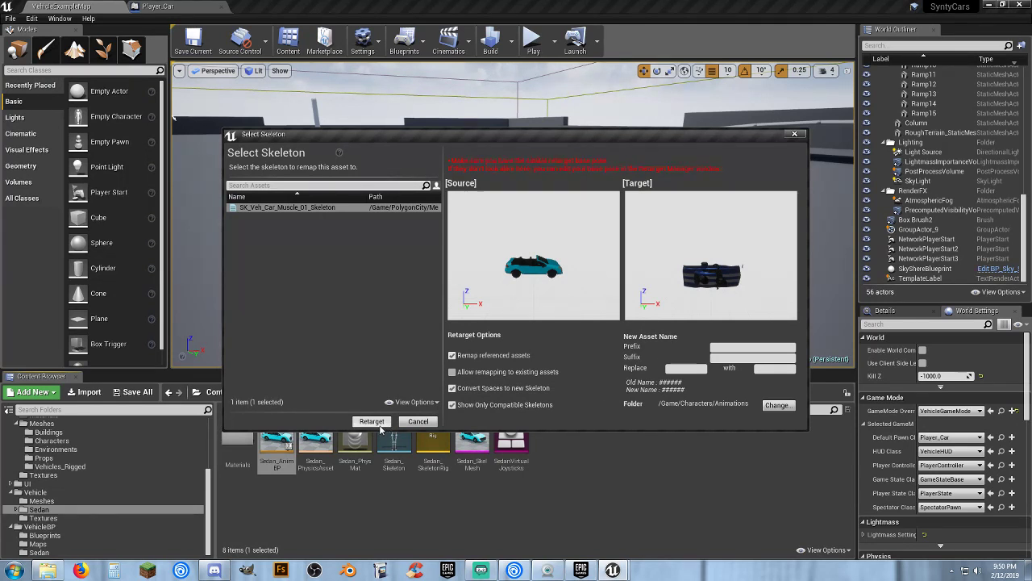
pyautogui.click(376, 422)
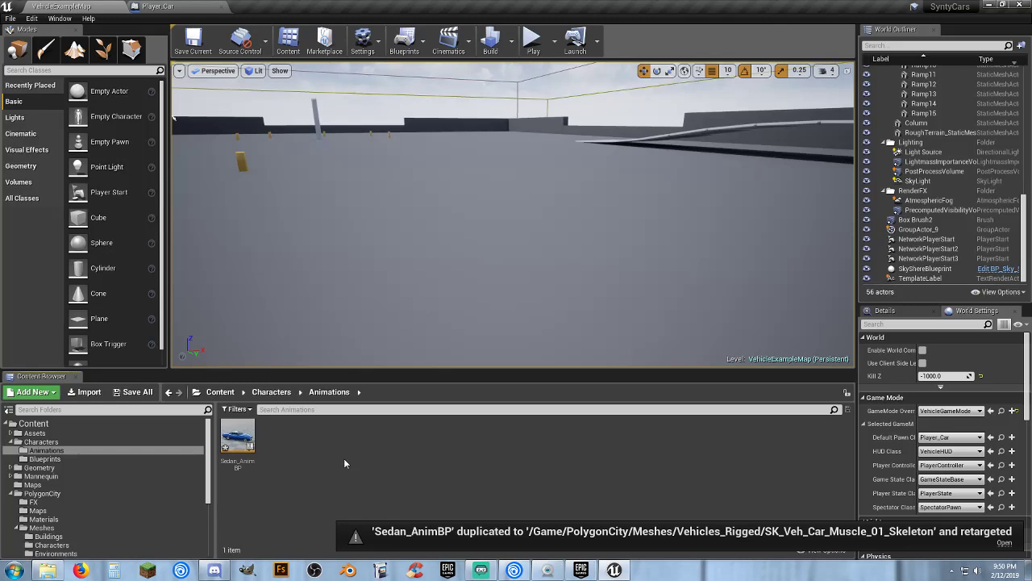
# Open the retargeted Sedan_AnimBP in Characters/Animations and examine the nodes of its AnimGraph
pyautogui.doubleClick(237, 440)
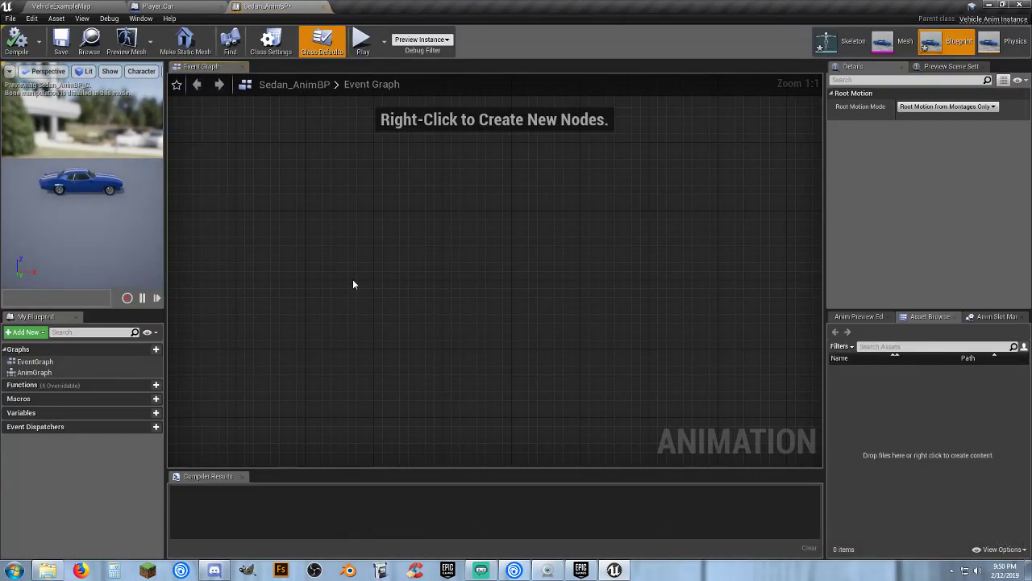
pyautogui.doubleClick(35, 374)
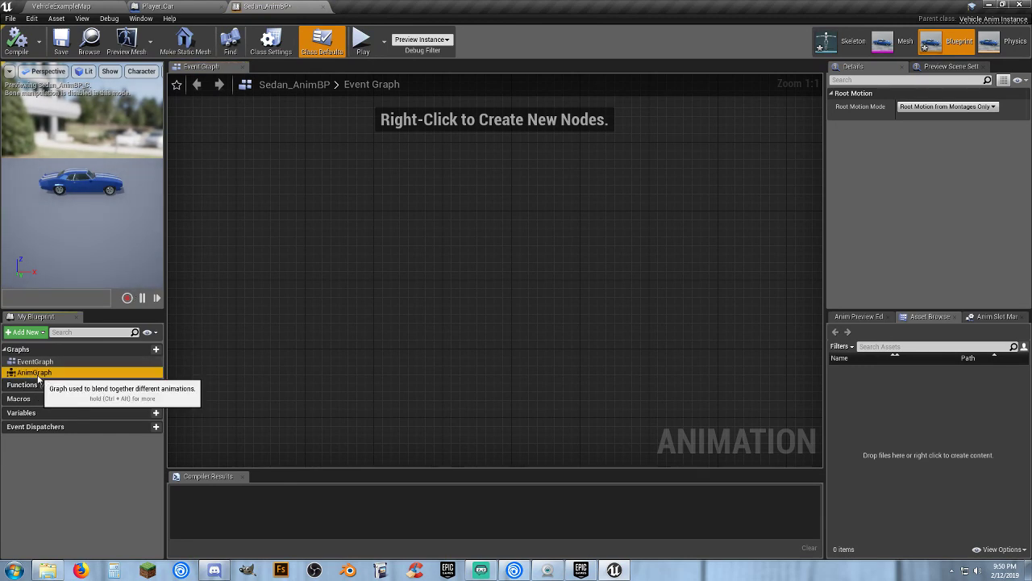
pyautogui.moveTo(271, 215); pyautogui.dragTo(769, 386)
pyautogui.click(439, 232)
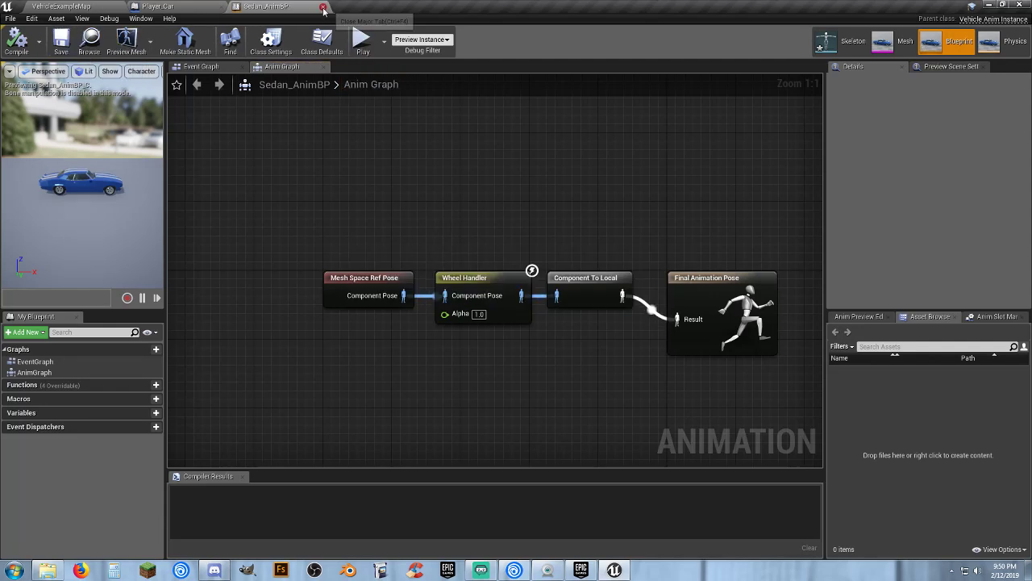
# Set the Anim Class of Player_Car's inherited mesh to Sedan_AnimBP
pyautogui.click(189, 6)
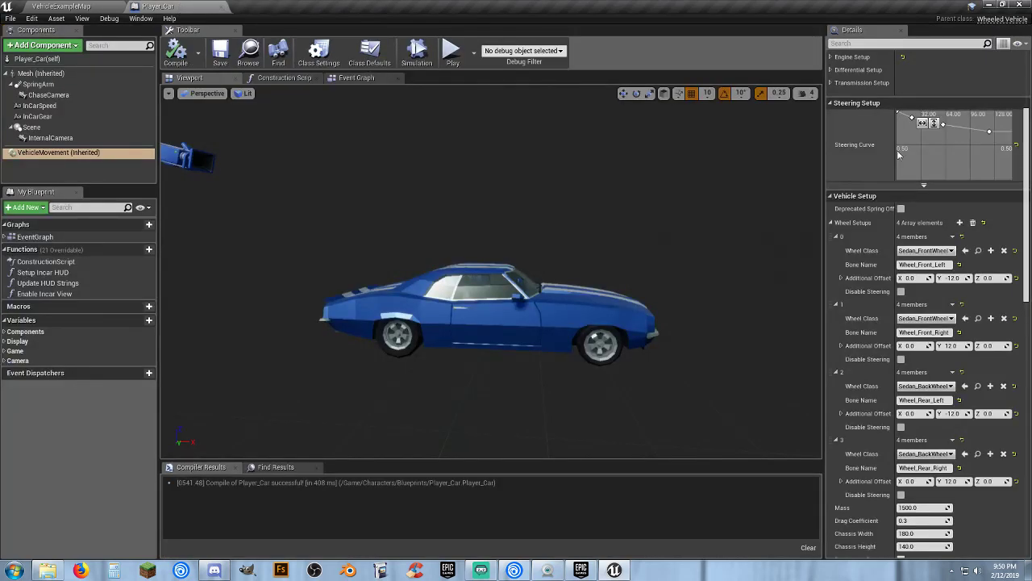
pyautogui.scroll(3, 867, 159)
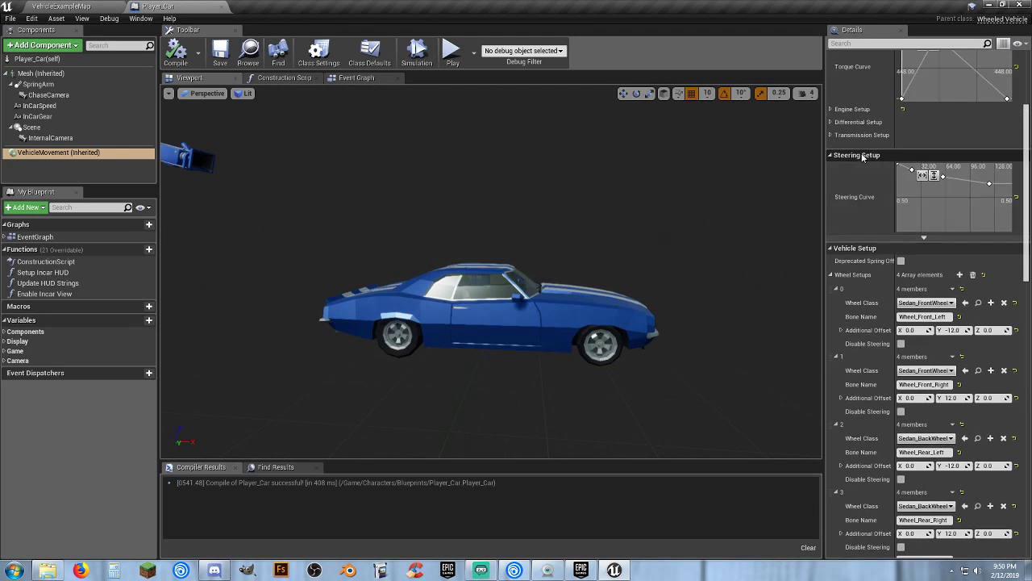
pyautogui.click(71, 73)
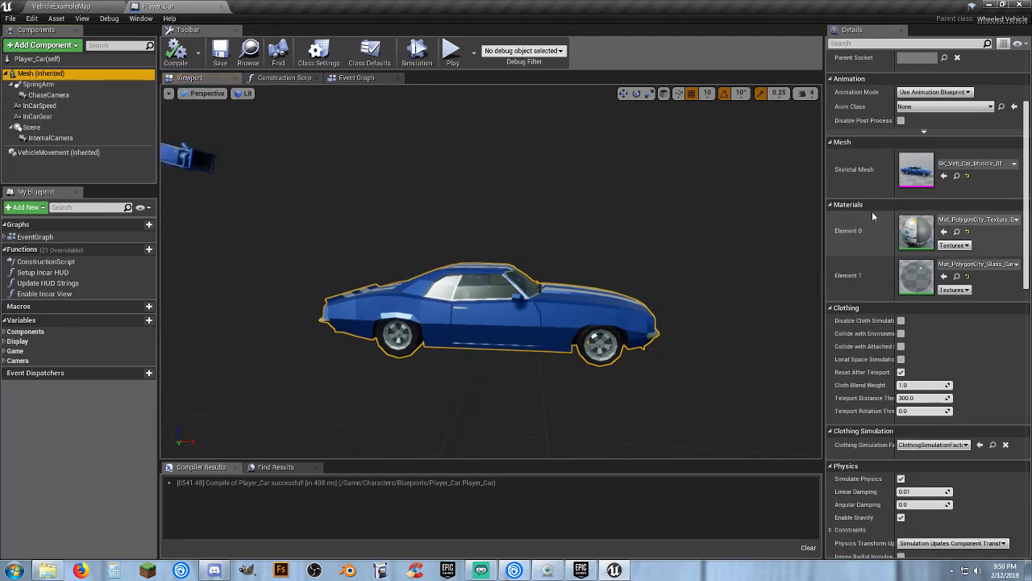
pyautogui.scroll(4, 875, 208)
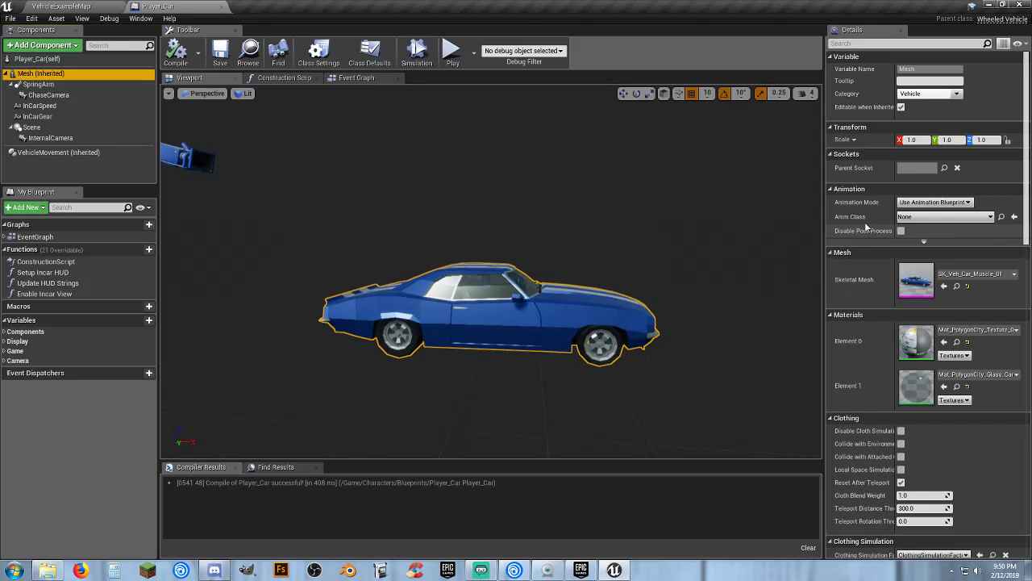
pyautogui.click(979, 217)
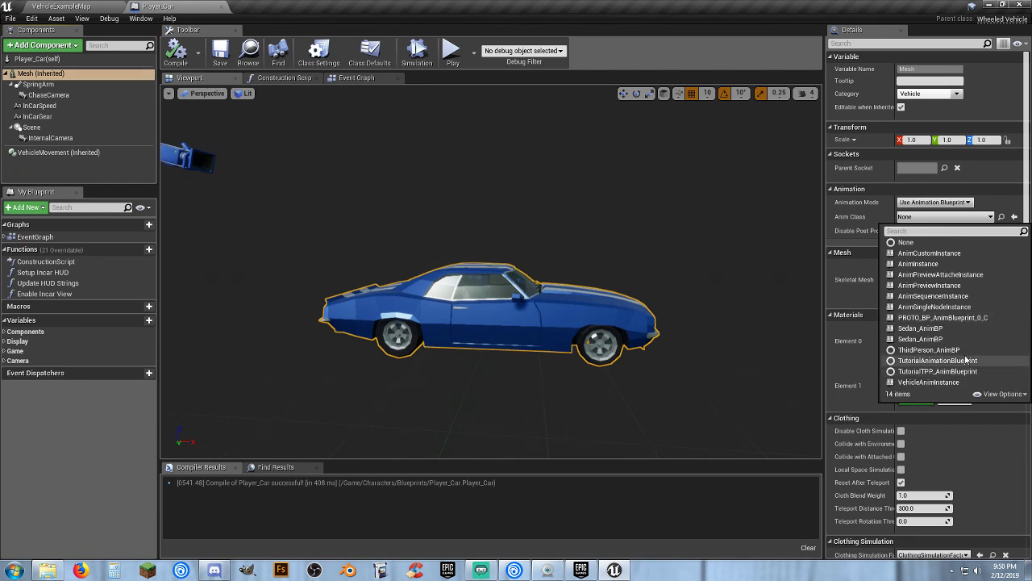
pyautogui.click(928, 331)
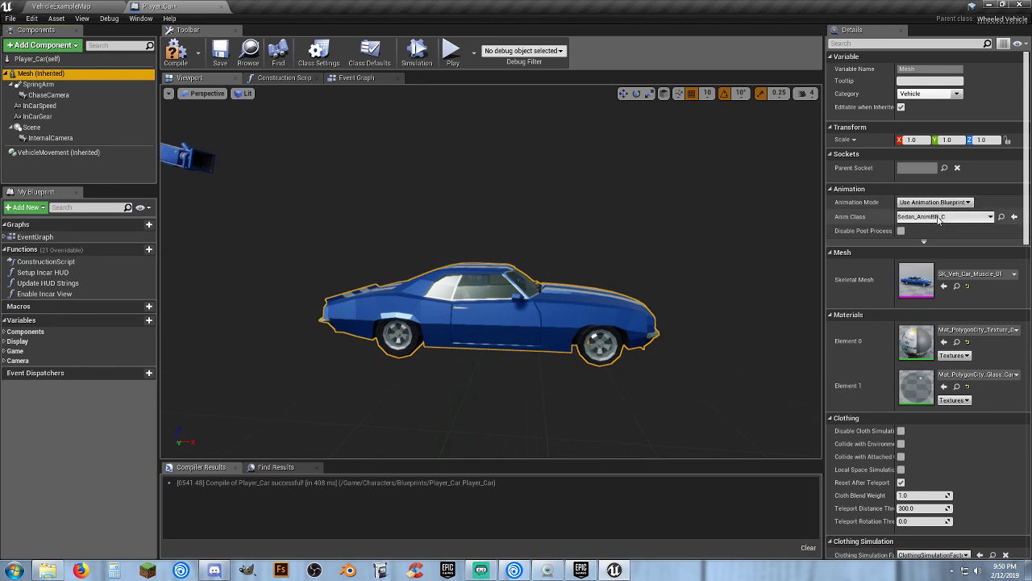
# Rename the retargeted animation blueprint in Characters/Animations to Car_AnimBP
pyautogui.click(85, 7)
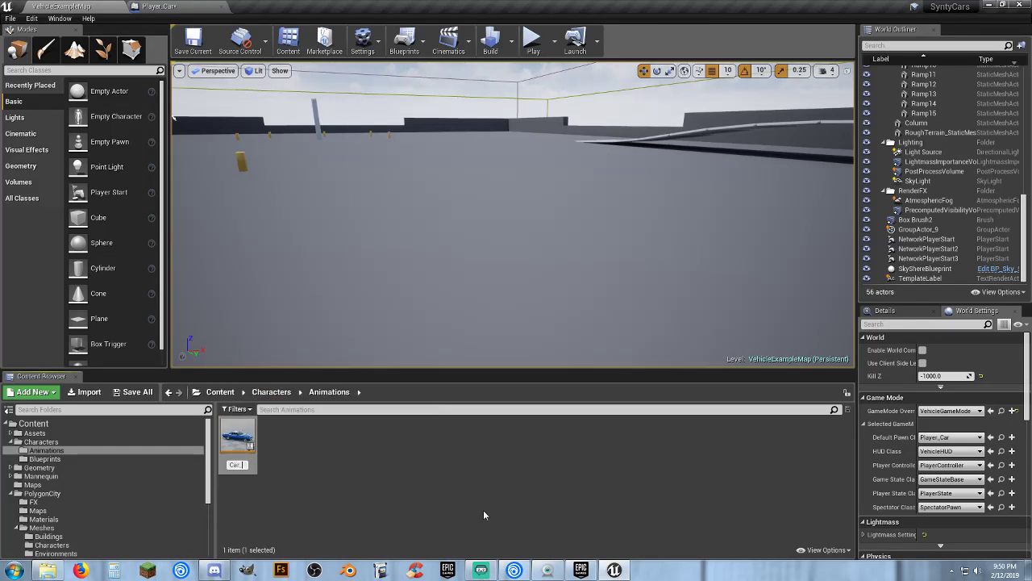
pyautogui.press('Return')
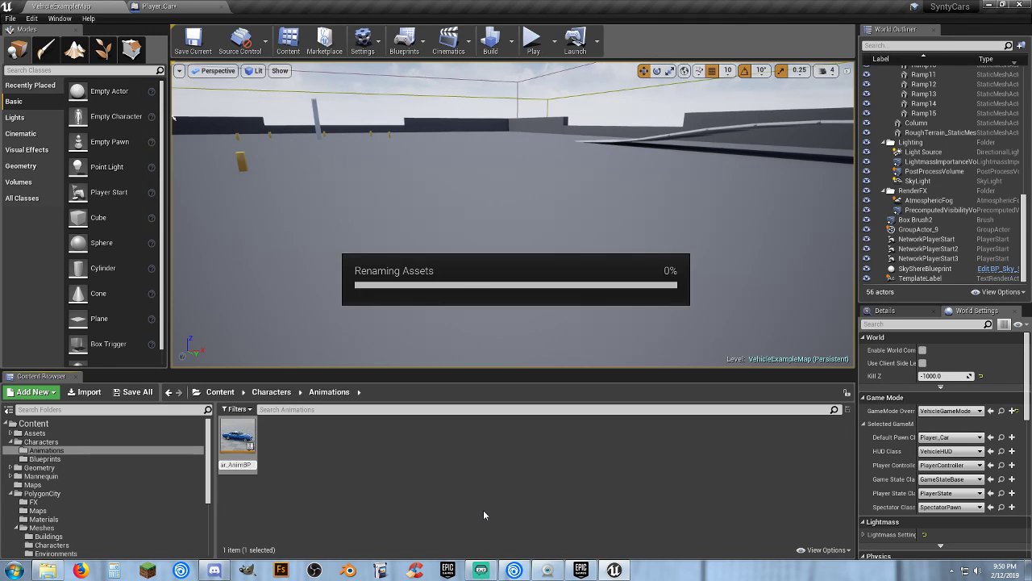
# Set the Anim Class of Player_Car's mesh to Car_AnimBP, then compile and save the blueprint
pyautogui.click(173, 7)
pyautogui.click(942, 218)
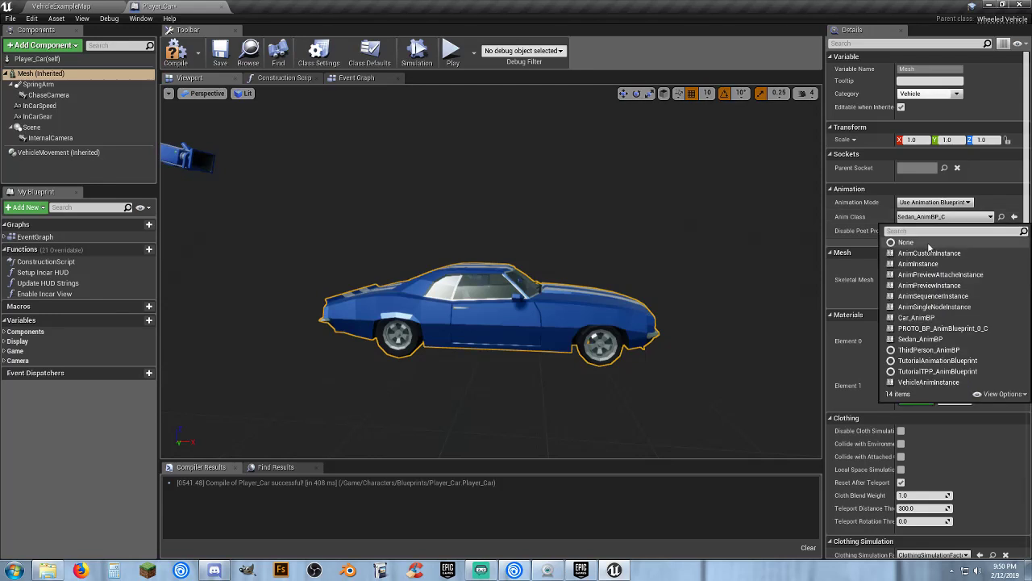
pyautogui.click(921, 322)
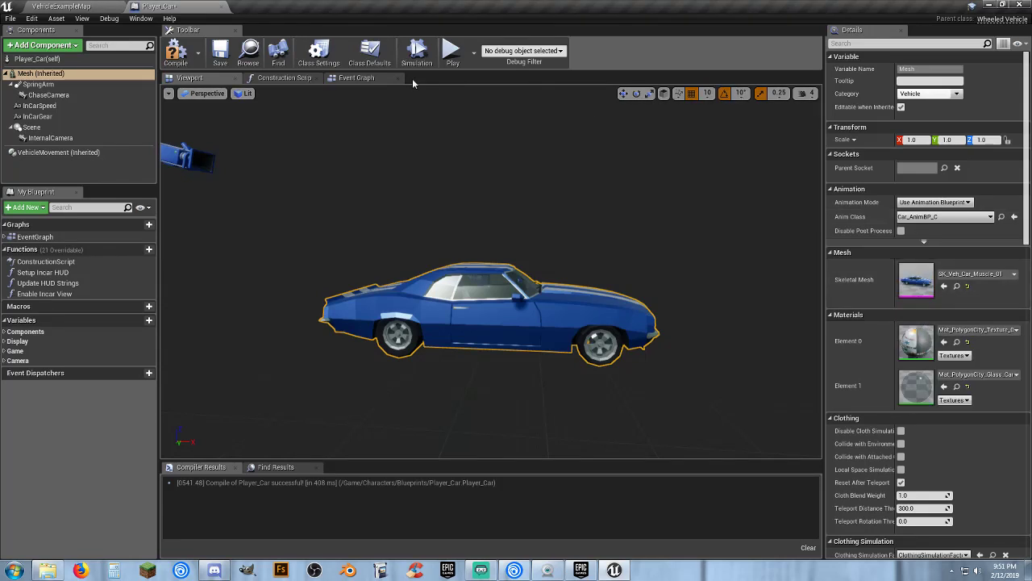
pyautogui.click(203, 53)
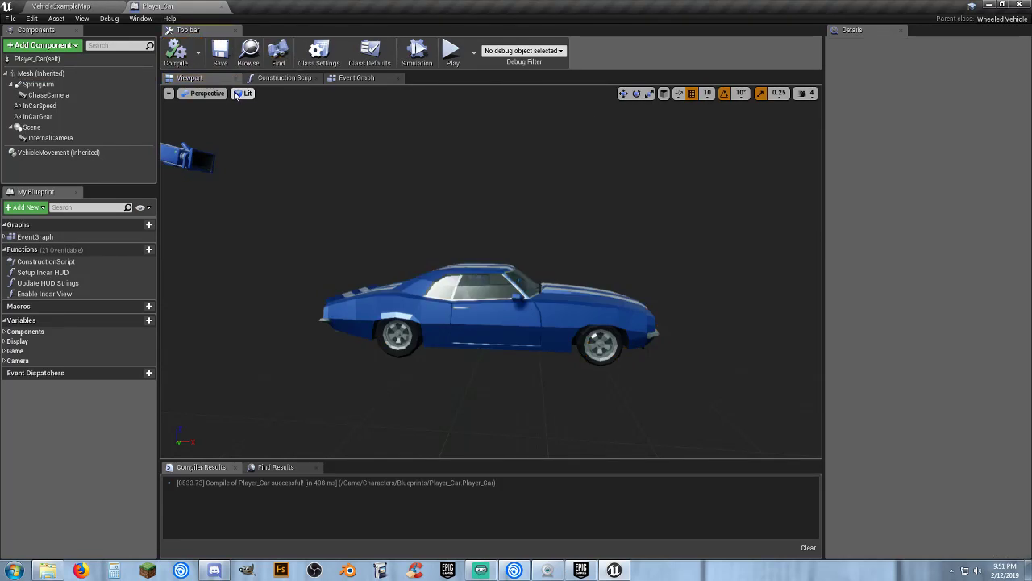
# Play-test VehicleExampleMap with the muscle car as the player vehicle, and stop the session
pyautogui.click(64, 9)
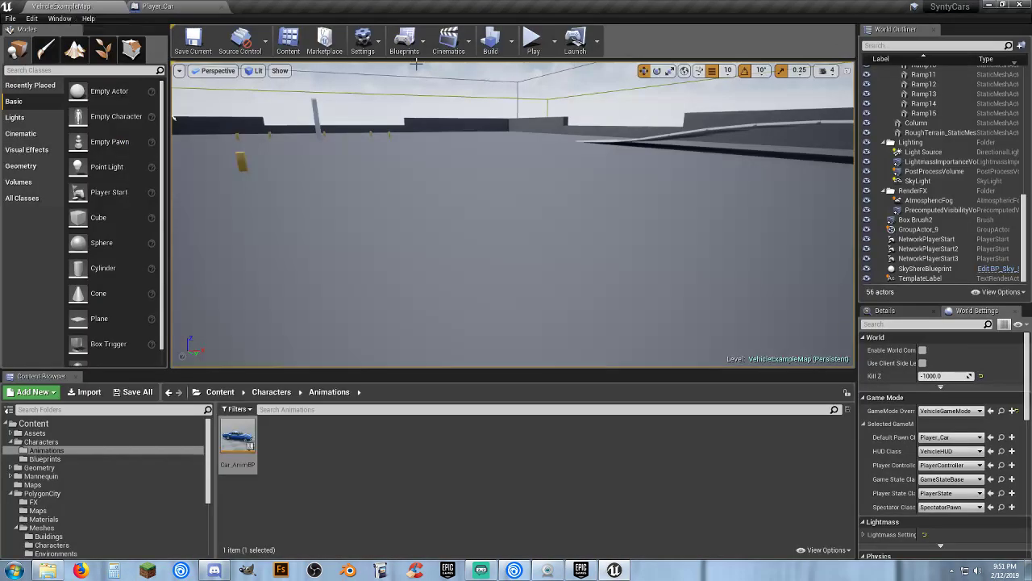
pyautogui.click(530, 36)
pyautogui.click(516, 233)
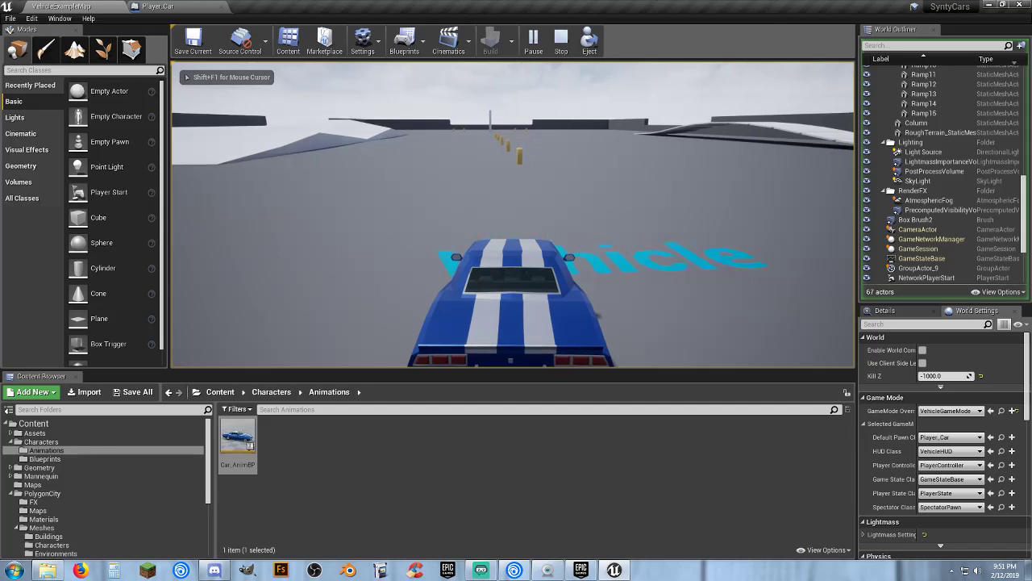
pyautogui.press('Escape')
# Examine the bone names assigned to the four Wheel Setups of Player_Car's VehicleMovement component
pyautogui.click(190, 7)
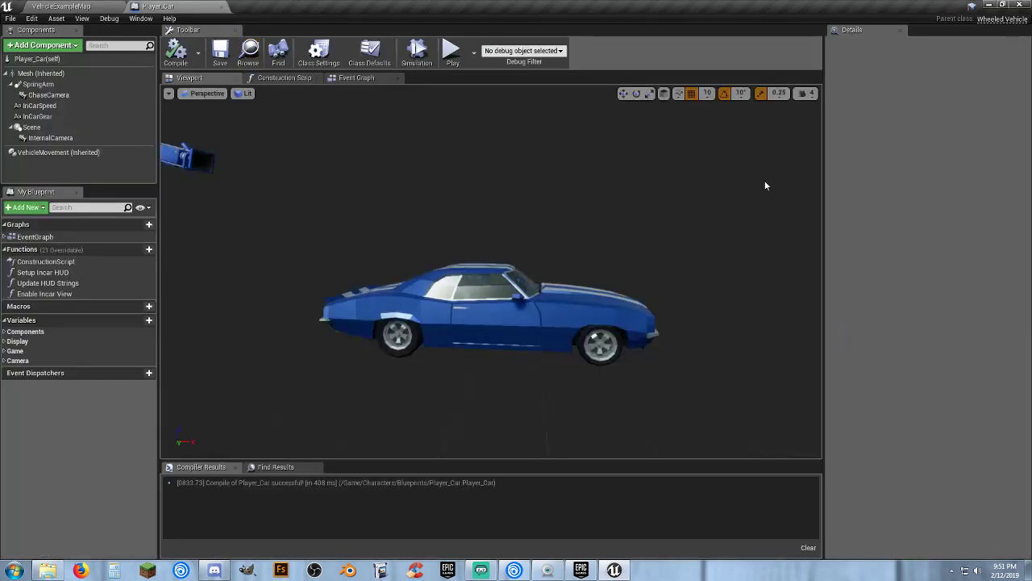
pyautogui.click(35, 154)
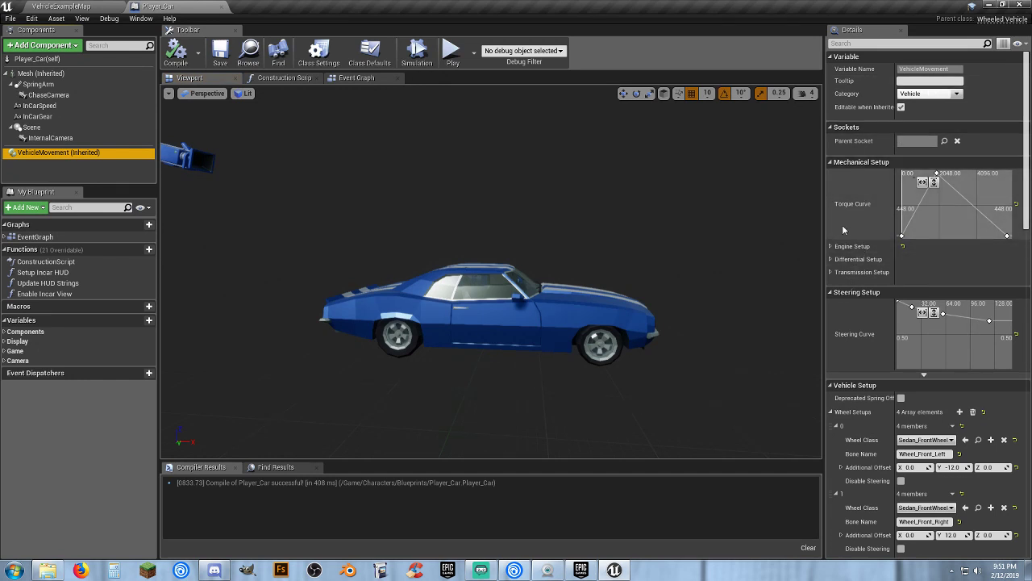
pyautogui.scroll(-6, 855, 226)
pyautogui.scroll(-2, 848, 262)
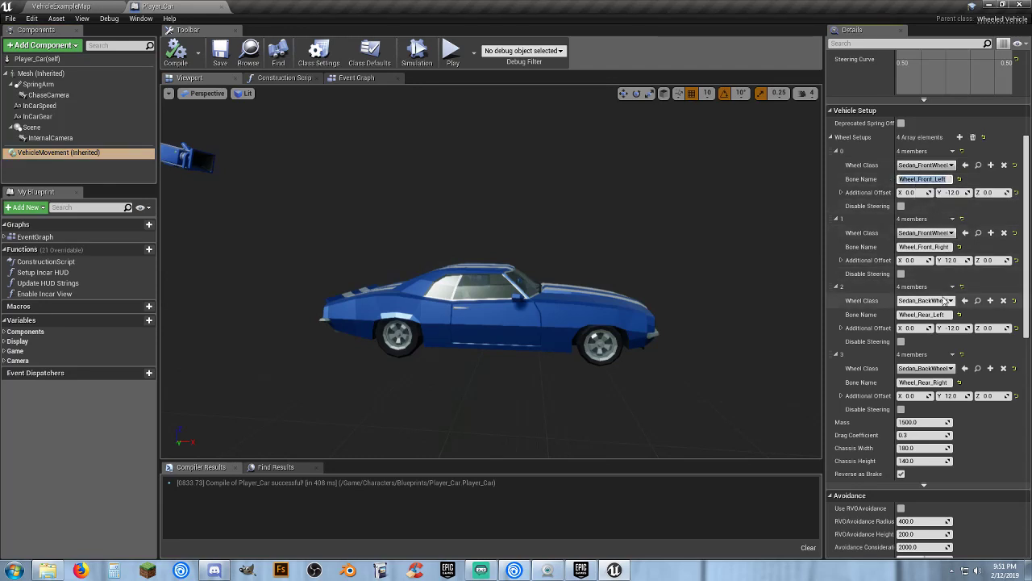
pyautogui.click(924, 314)
pyautogui.click(946, 382)
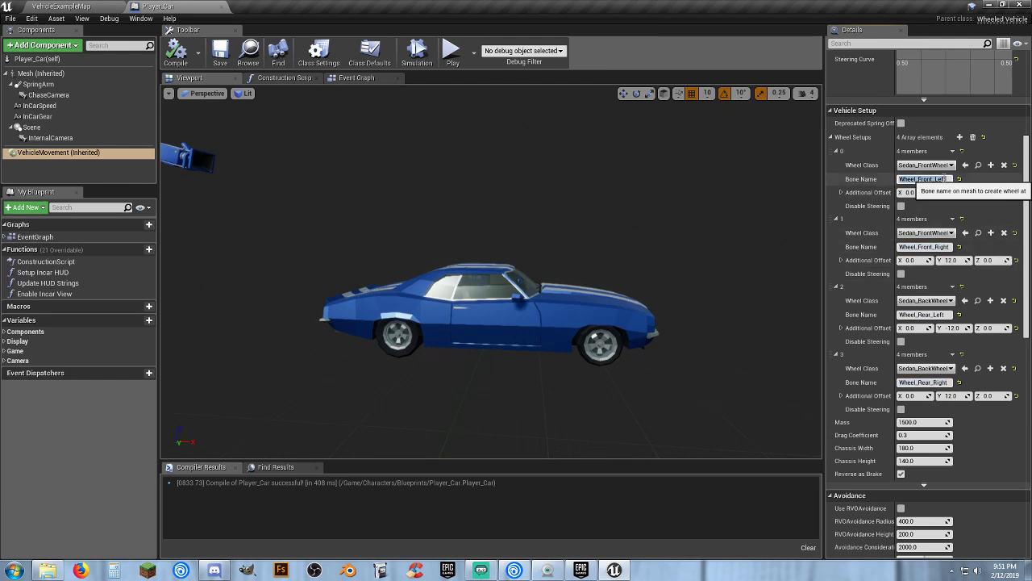
pyautogui.click(926, 178)
# Open Sedan_Skeleton in Vehicle/Sedan, inspect its Wheel_Front_Left bone and the other wheel bone names, and close the skeleton
pyautogui.click(114, 6)
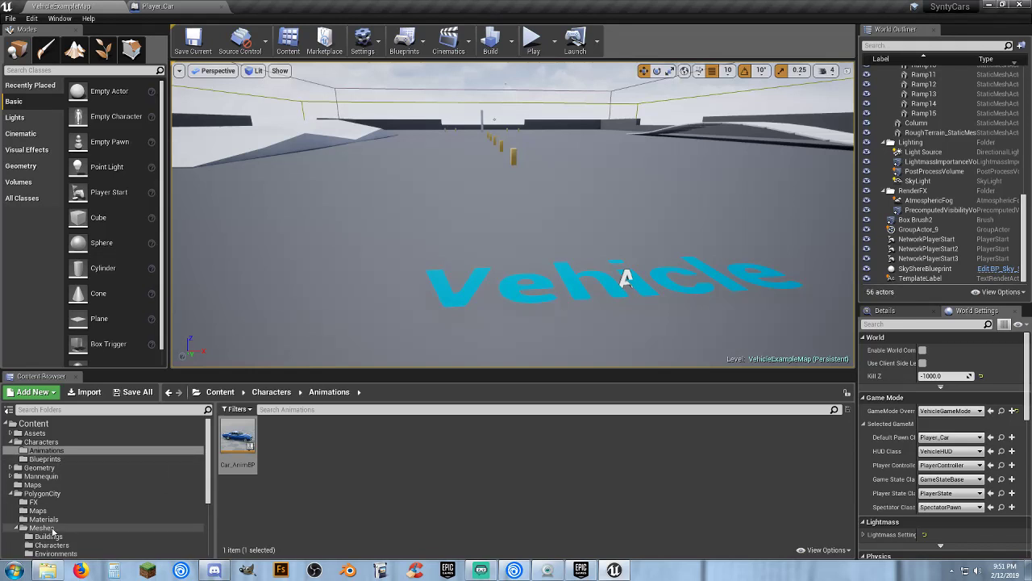
pyautogui.scroll(-3, 52, 526)
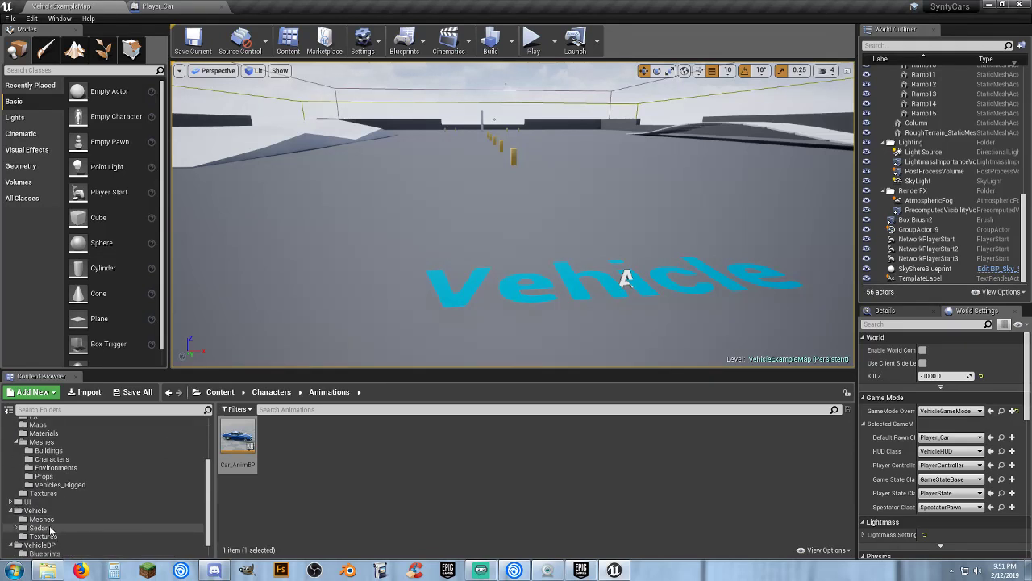
pyautogui.click(41, 527)
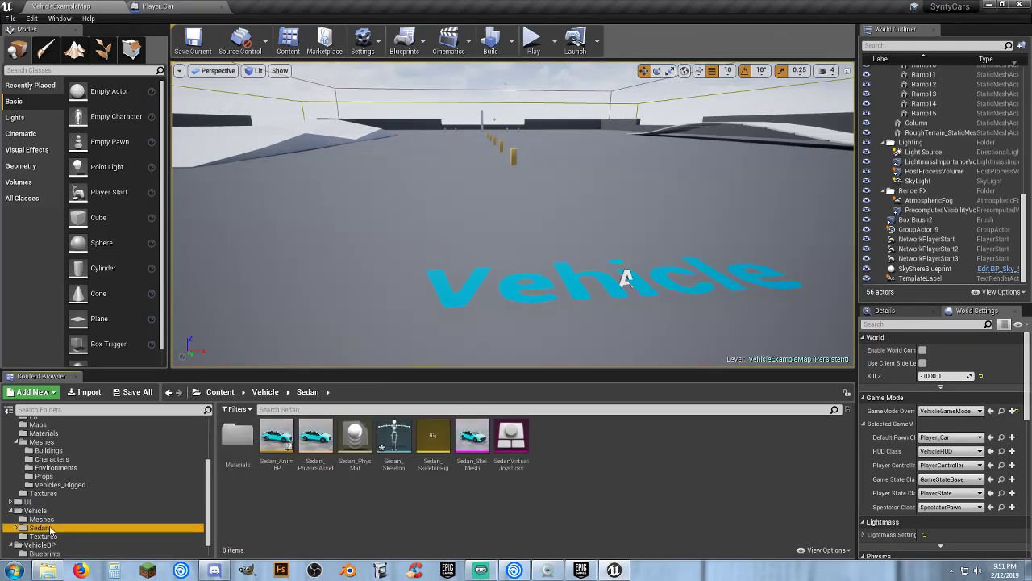
pyautogui.scroll(-1, 50, 530)
pyautogui.doubleClick(394, 468)
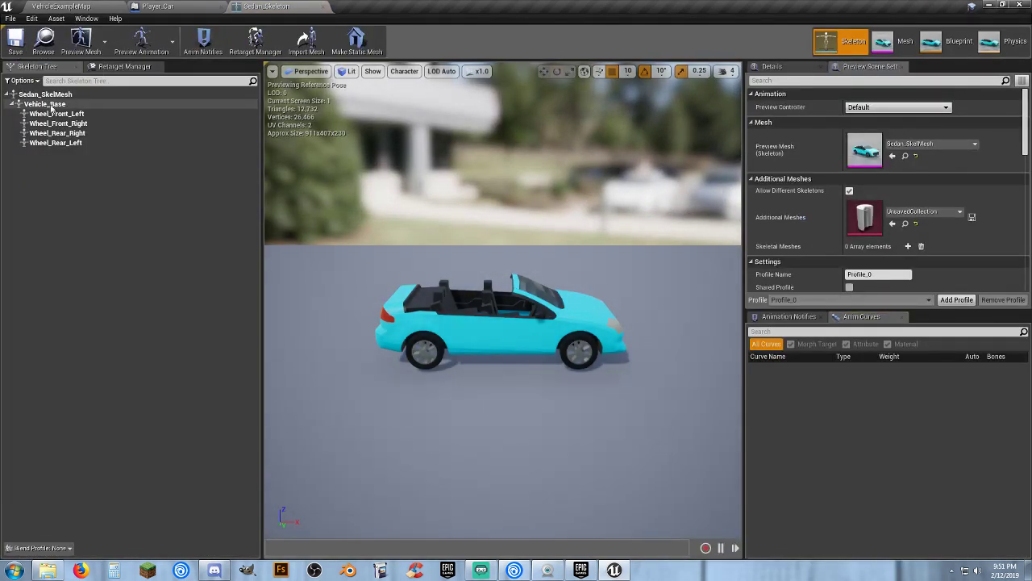
pyautogui.click(88, 114)
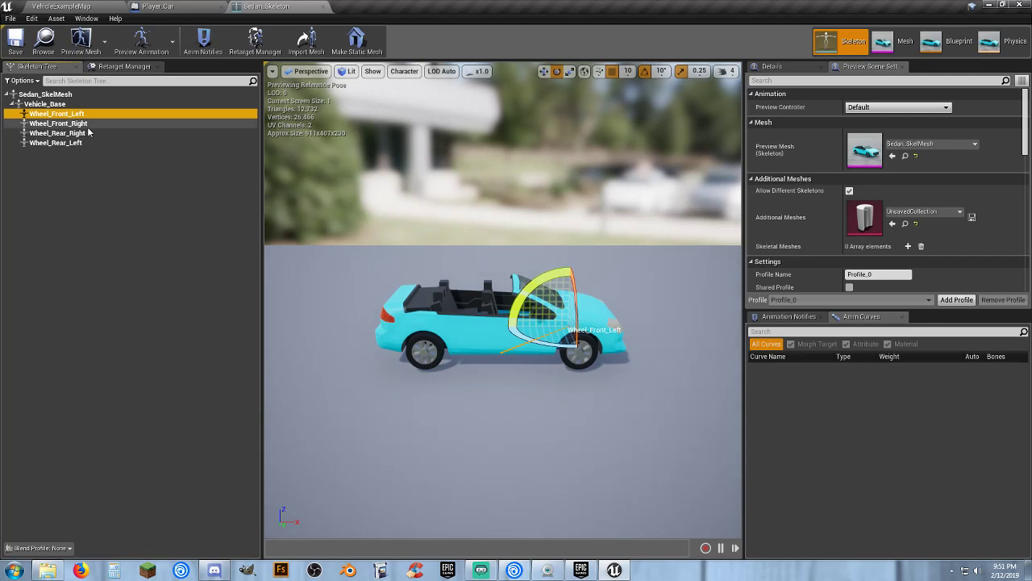
pyautogui.click(318, 7)
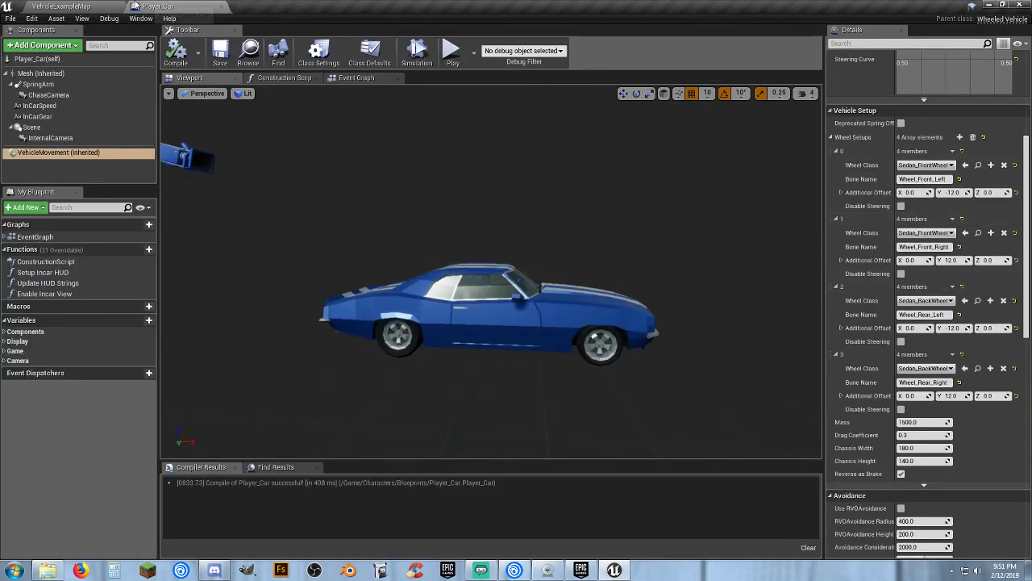
# Open SK_Veh_Car_Muscle_01_Skeleton in PolygonCity/Meshes/Vehicles_Rigged and copy the name of its Wheel_rl bone
pyautogui.click(58, 7)
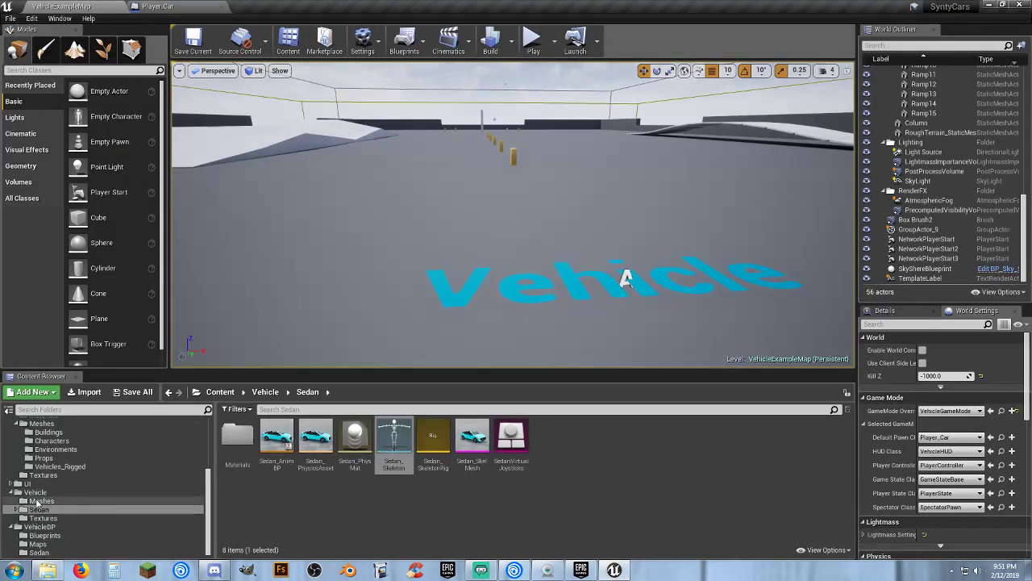
pyautogui.click(66, 468)
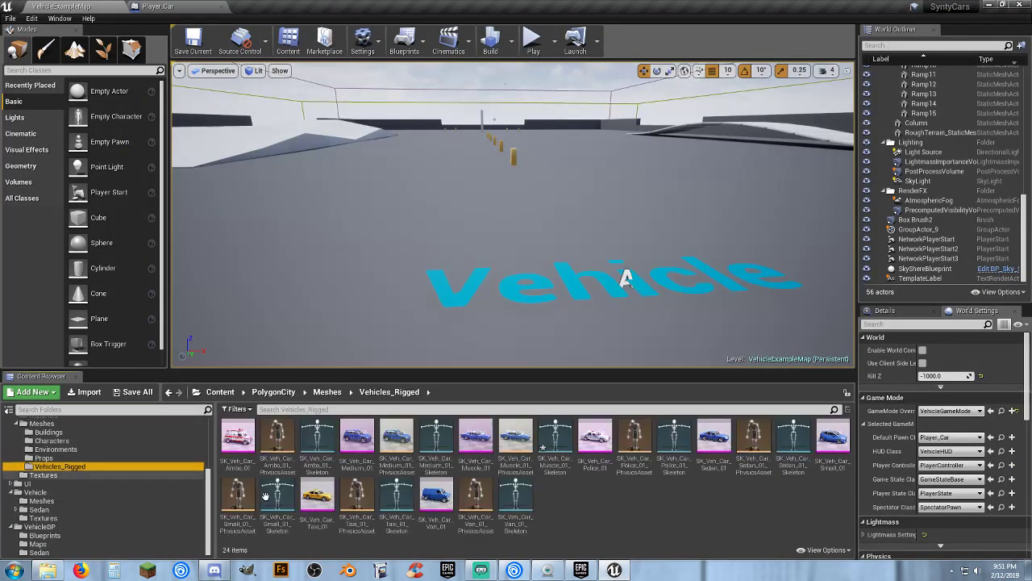
pyautogui.click(554, 442)
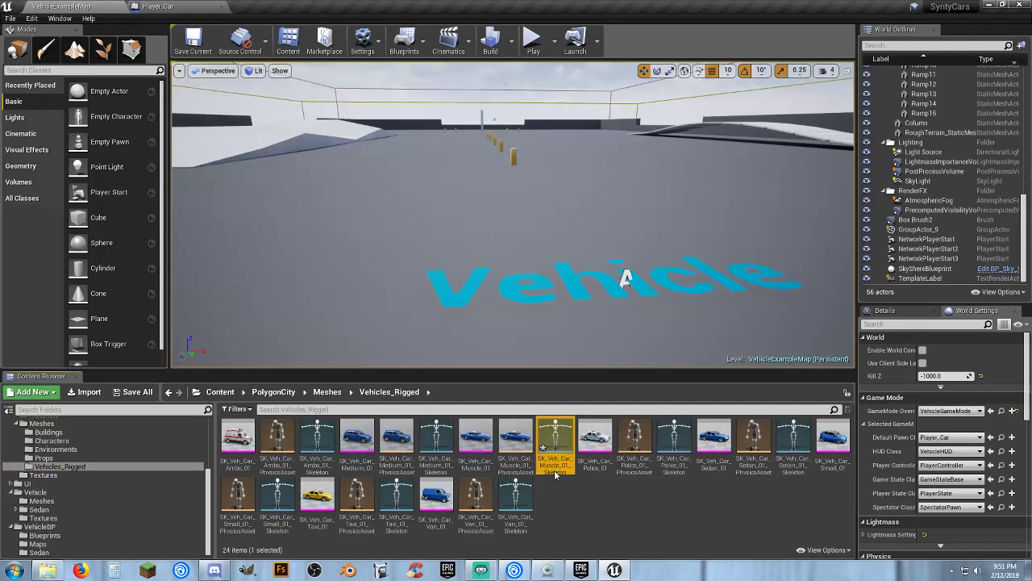
pyautogui.doubleClick(555, 442)
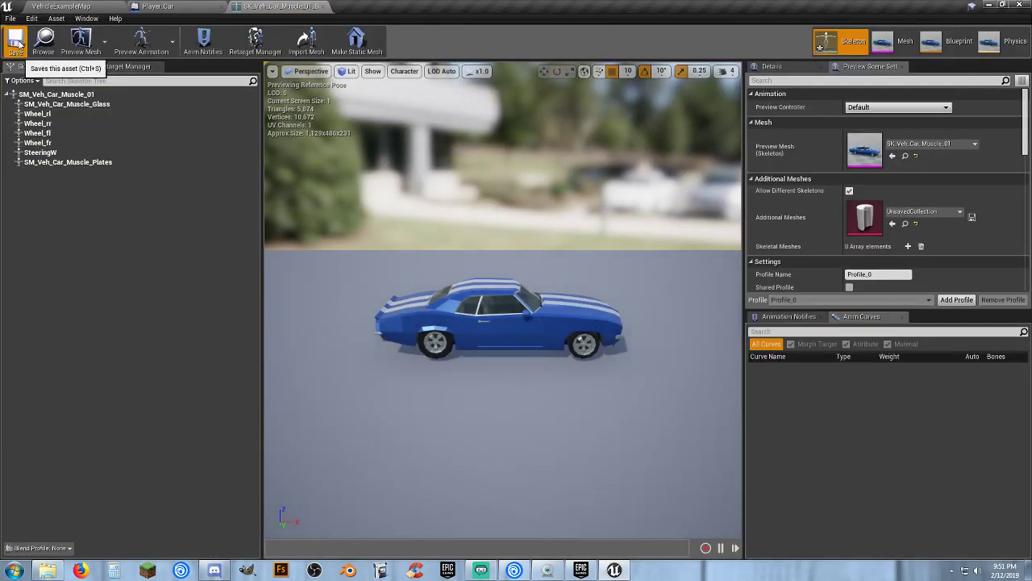
pyautogui.click(62, 115)
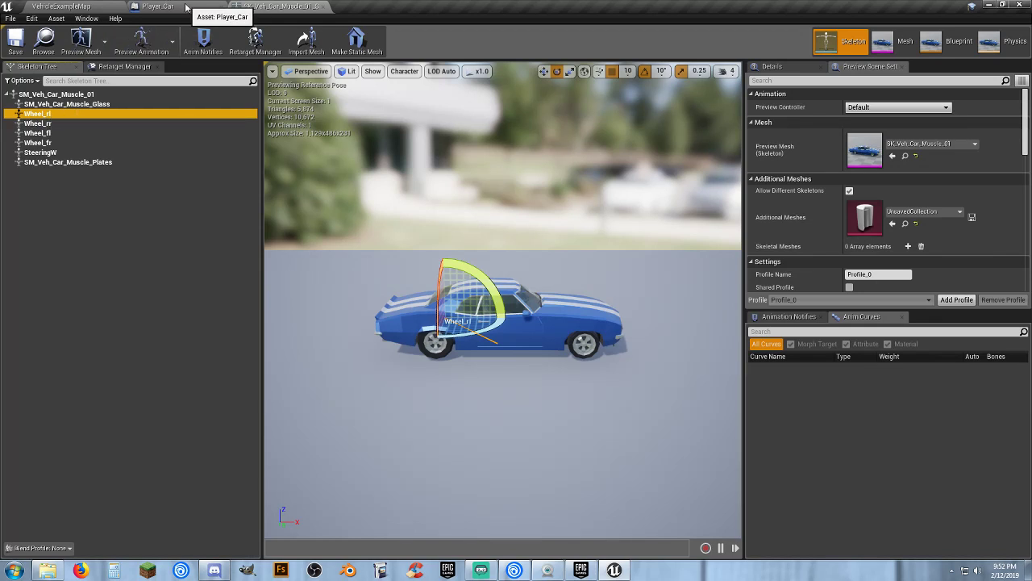
pyautogui.rightClick(57, 116)
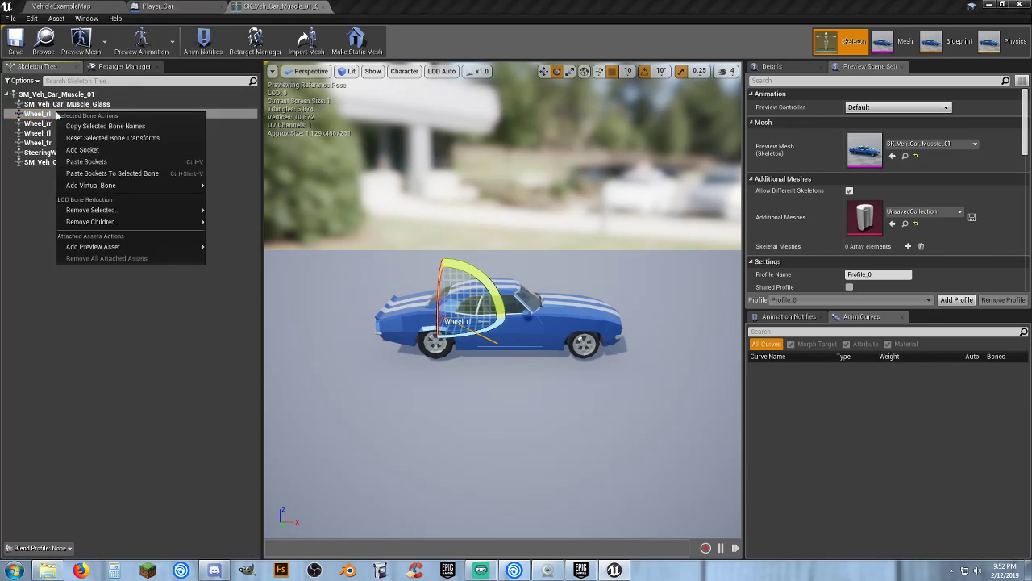
pyautogui.click(102, 128)
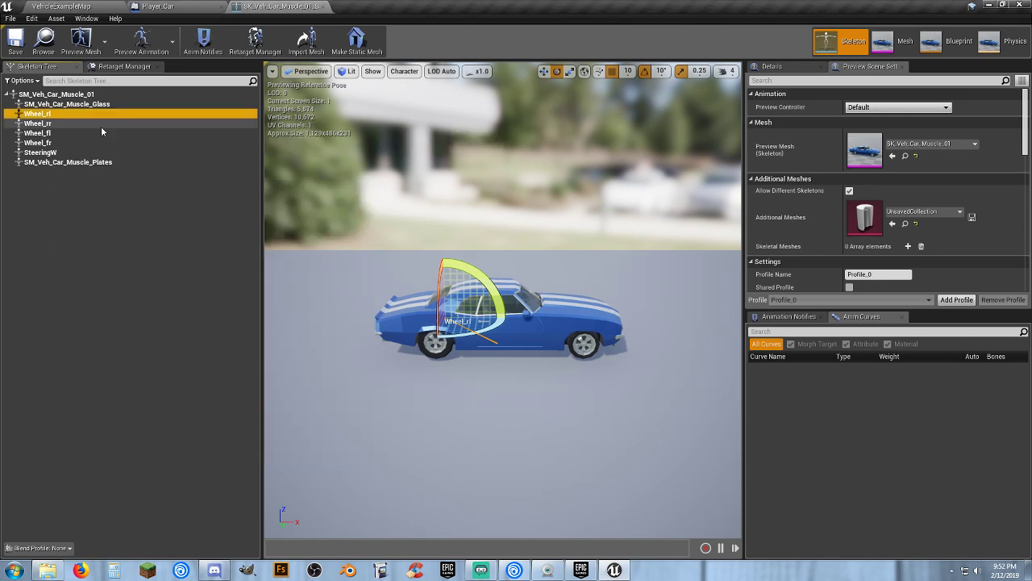
# Set Player_Car's Wheel Setups 0 to 3 bone names to Wheel_fl, Wheel_fr, Wheel_rl and Wheel_rr, then compile and save the blueprint
pyautogui.click(172, 8)
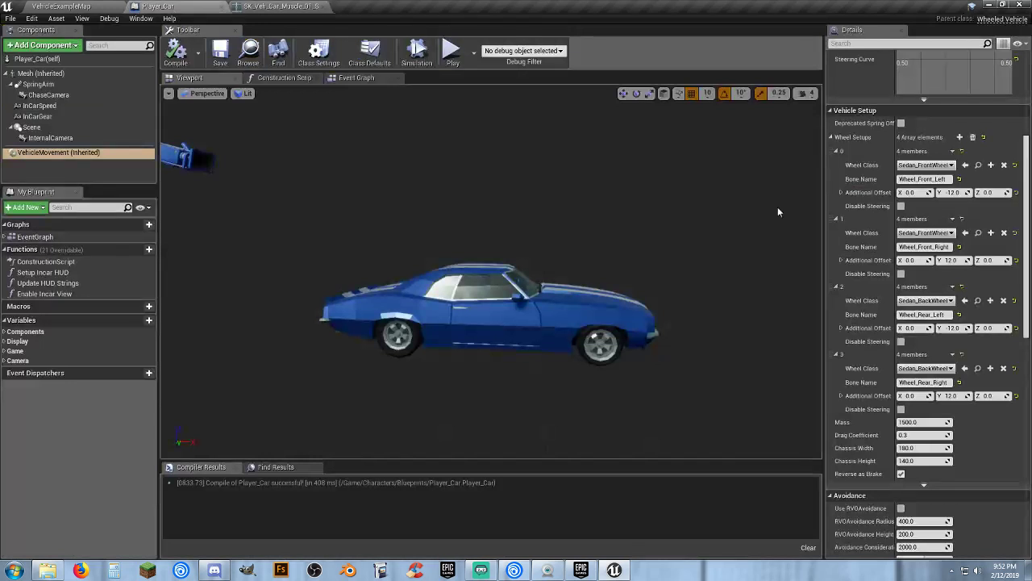
pyautogui.click(929, 314)
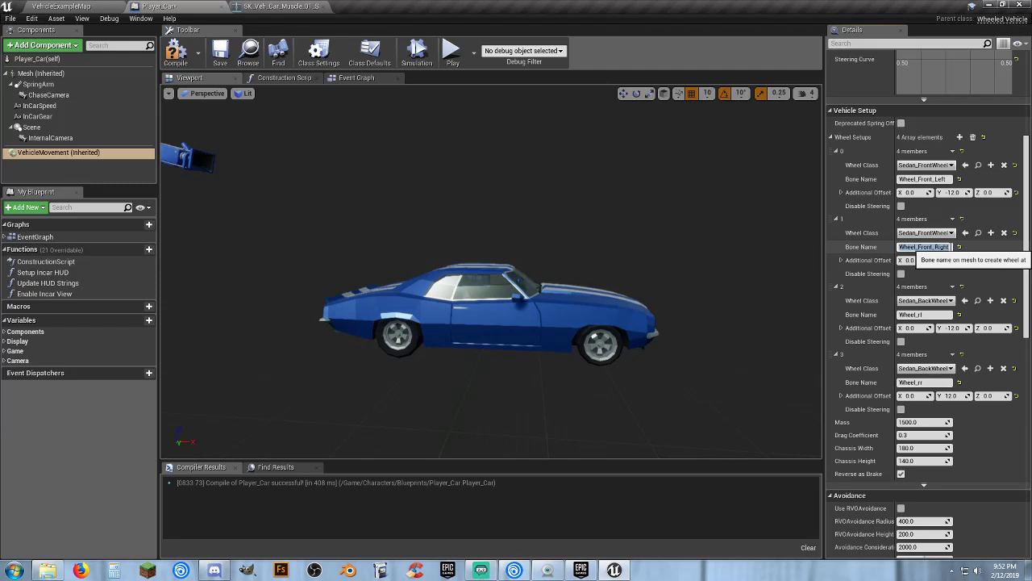
pyautogui.hotkey('ctrl', 'v')
pyautogui.press('Return')
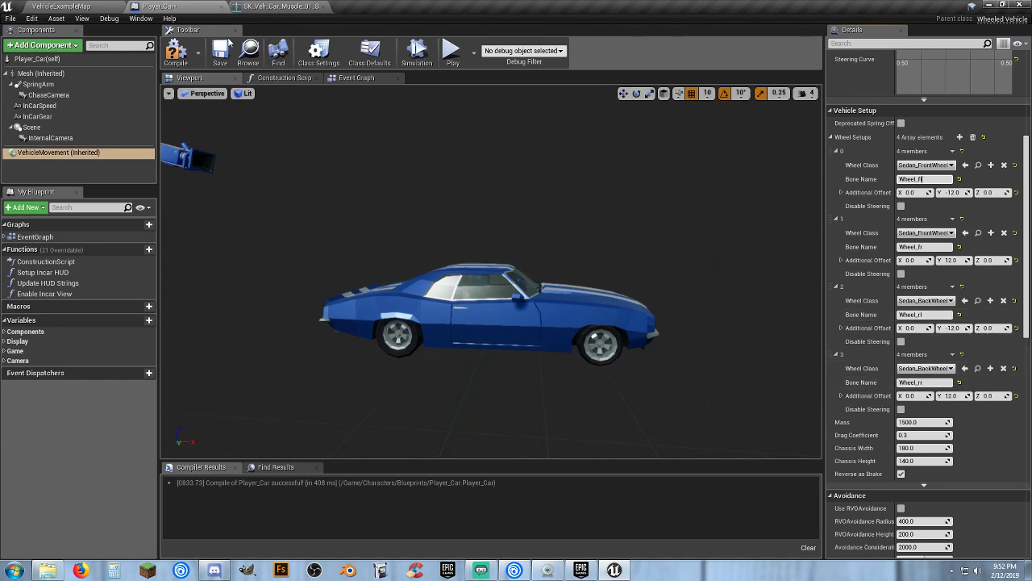
pyautogui.click(176, 53)
pyautogui.click(220, 52)
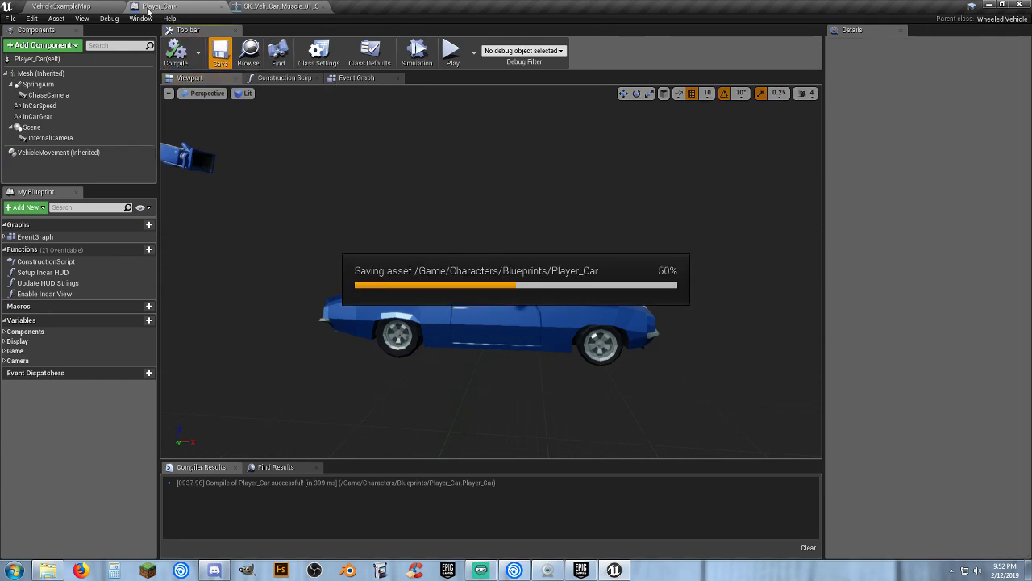
# Play VehicleExampleMap and test-drive the muscle car forward, steering both ways and over the ramp, and stop the session
pyautogui.click(95, 8)
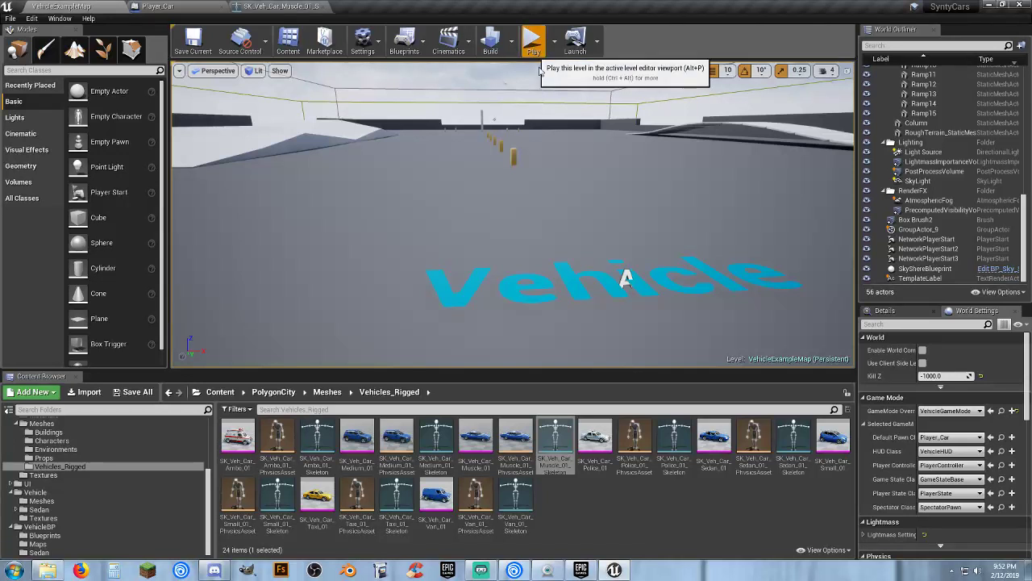
pyautogui.click(533, 44)
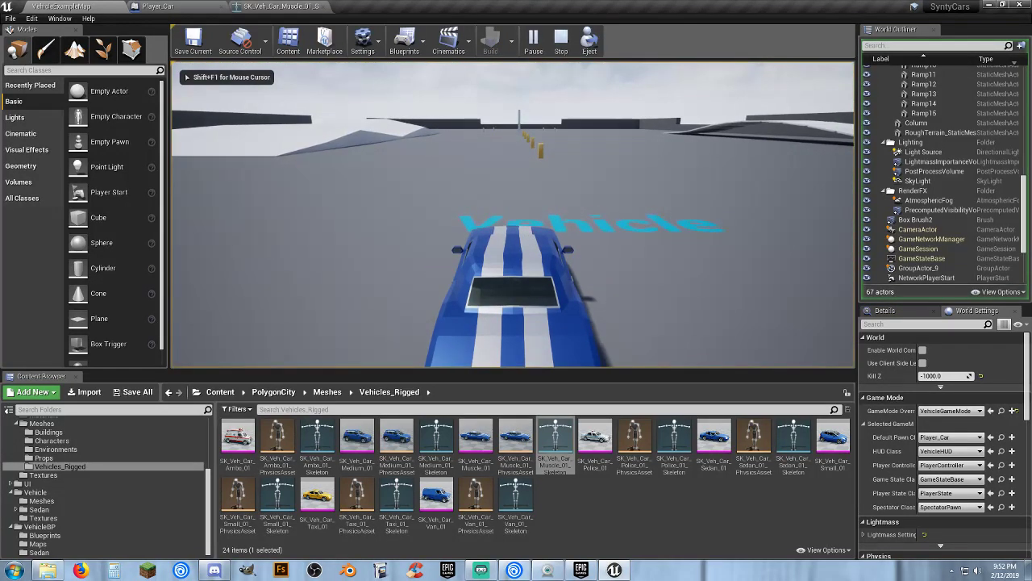
pyautogui.press('w')
pyautogui.press('a')
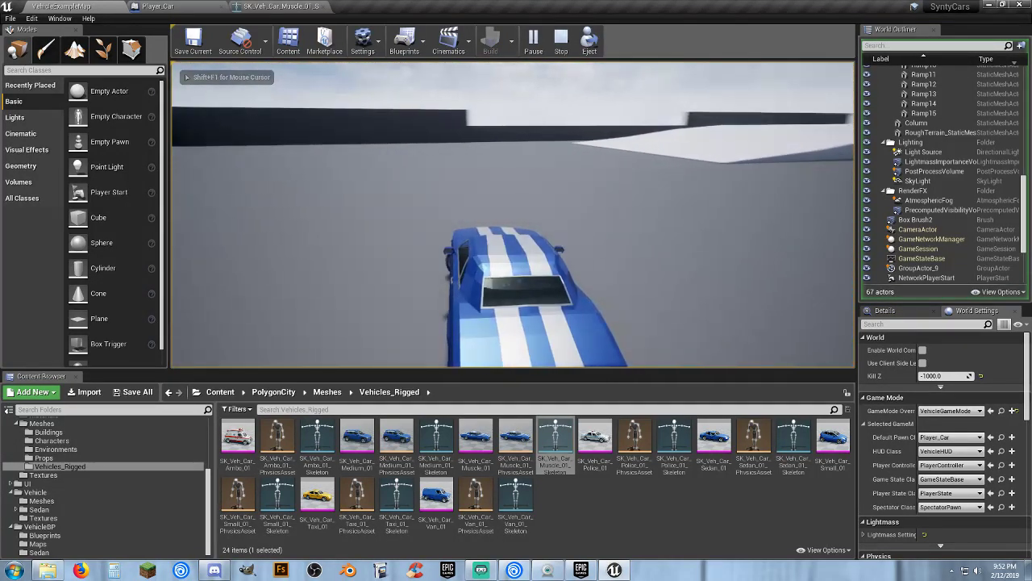
pyautogui.press('d')
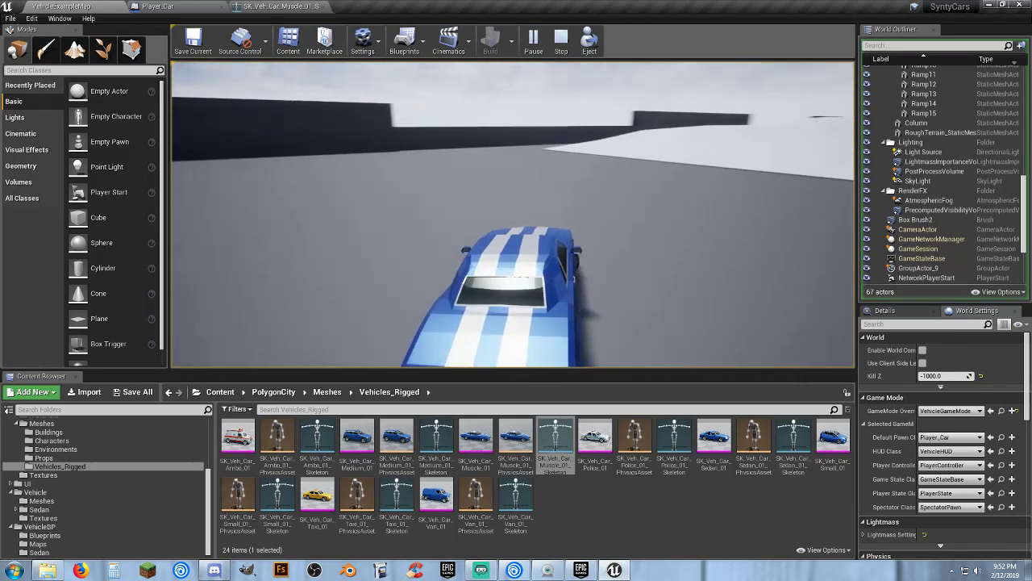
pyautogui.press('a')
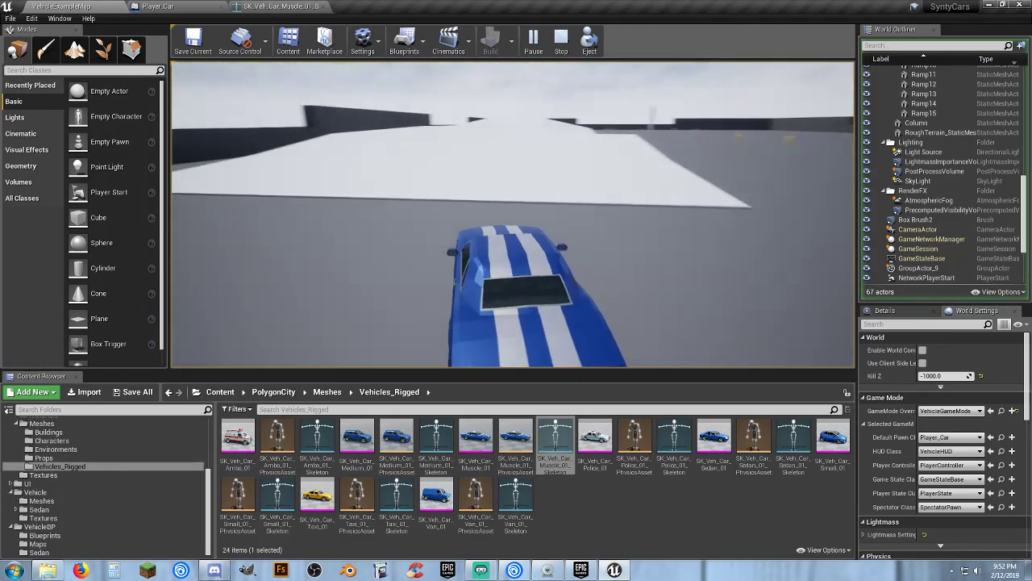
pyautogui.press('d')
pyautogui.press('w')
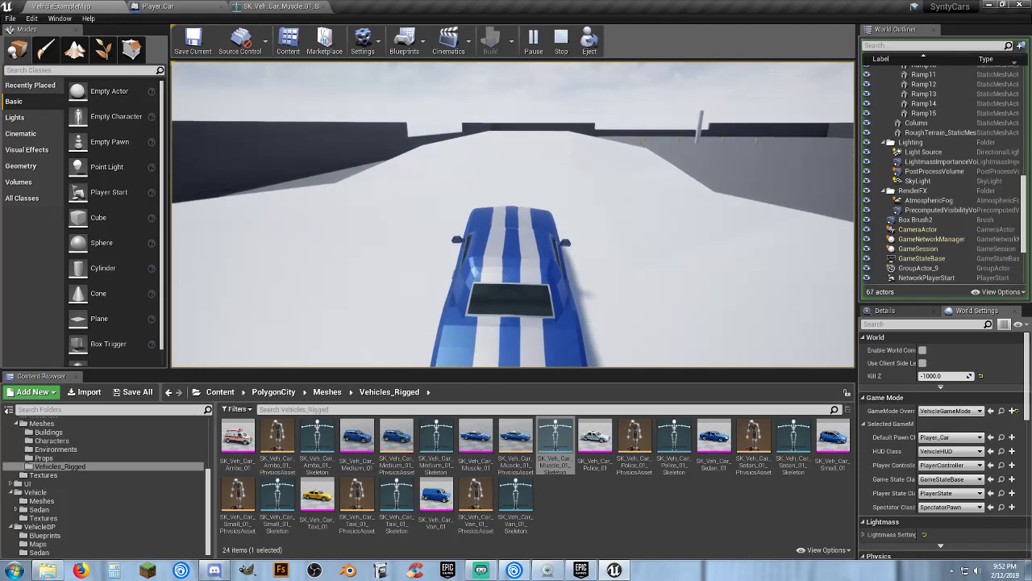
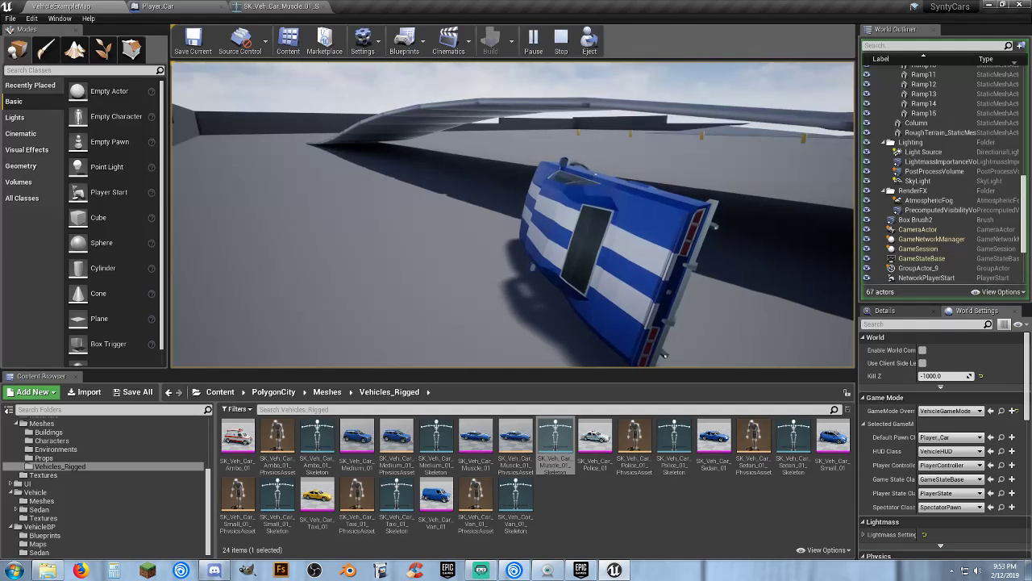
pyautogui.press('Escape')
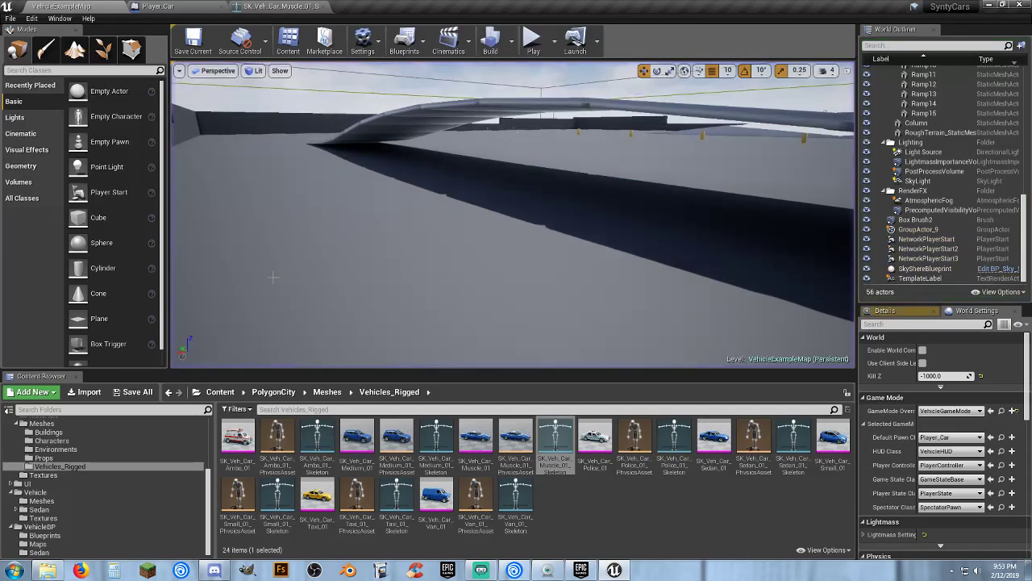
# Close the muscle car skeleton and Player_Car editors, and open the SK_Veh_Car_Police_01 skeleton from Vehicles_Rigged
pyautogui.click(323, 8)
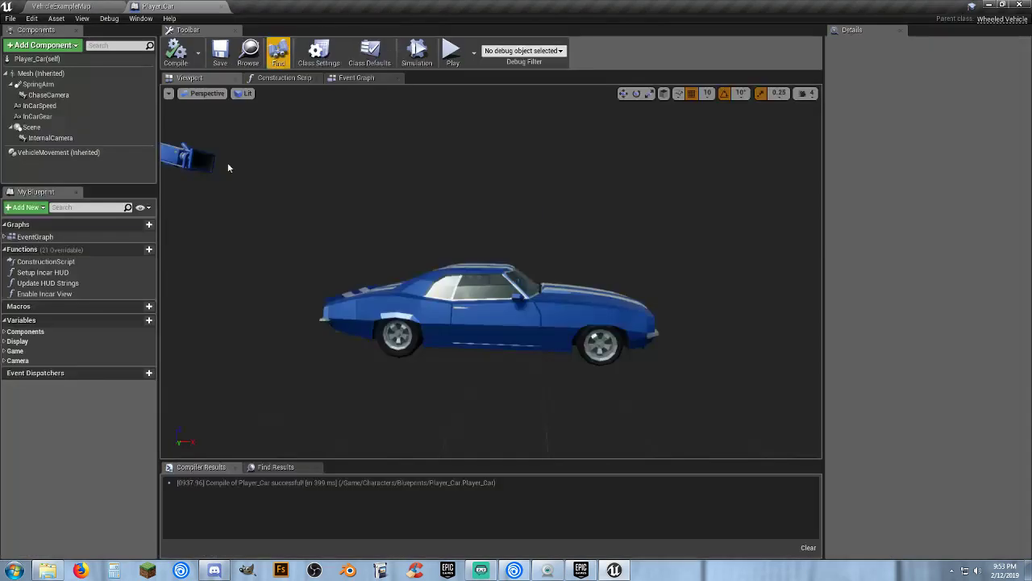
pyautogui.click(89, 6)
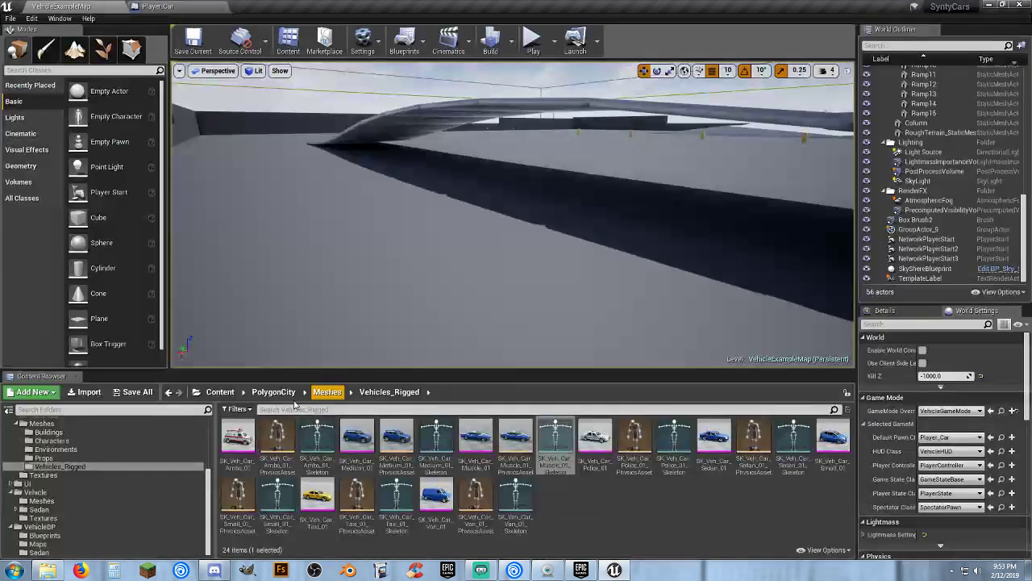
pyautogui.click(175, 6)
pyautogui.click(219, 7)
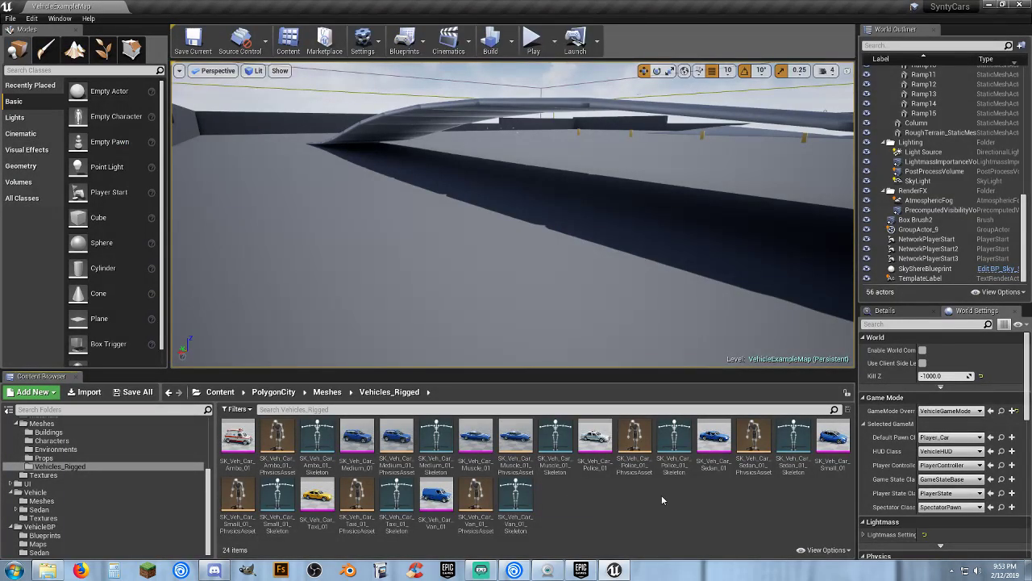
pyautogui.doubleClick(674, 476)
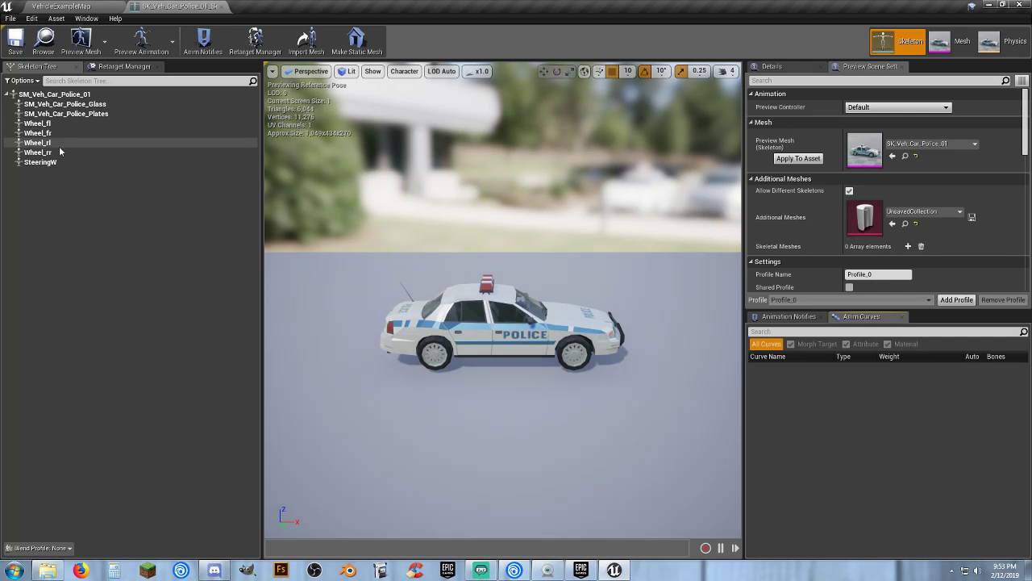
# Select bones Wheel_fl through Wheel_rr in the police car skeleton and set its retarget rig to Sedan_SkeletonRig
pyautogui.click(57, 125)
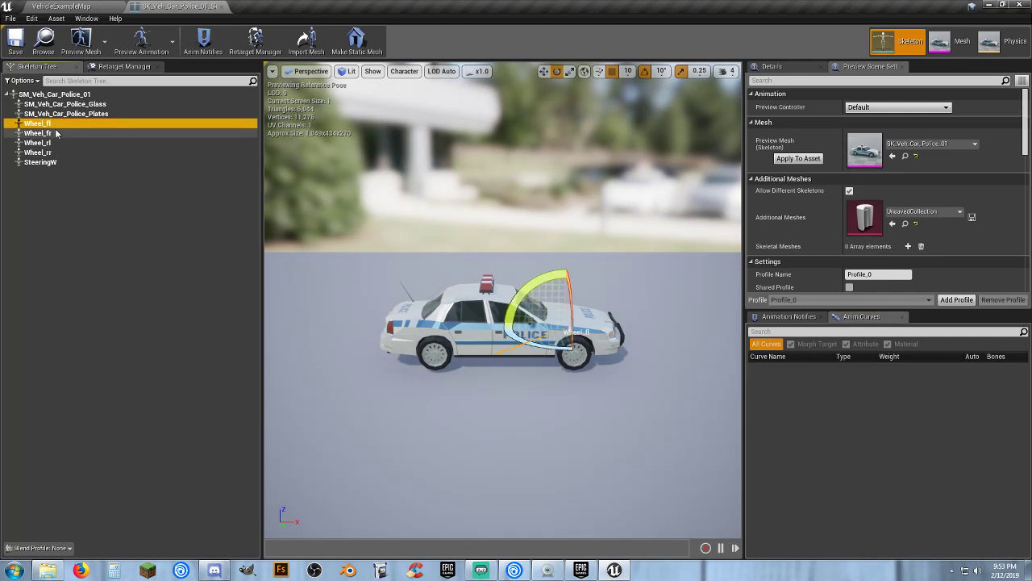
pyautogui.keyDown('shift'); pyautogui.click(49, 152); pyautogui.keyUp('shift')
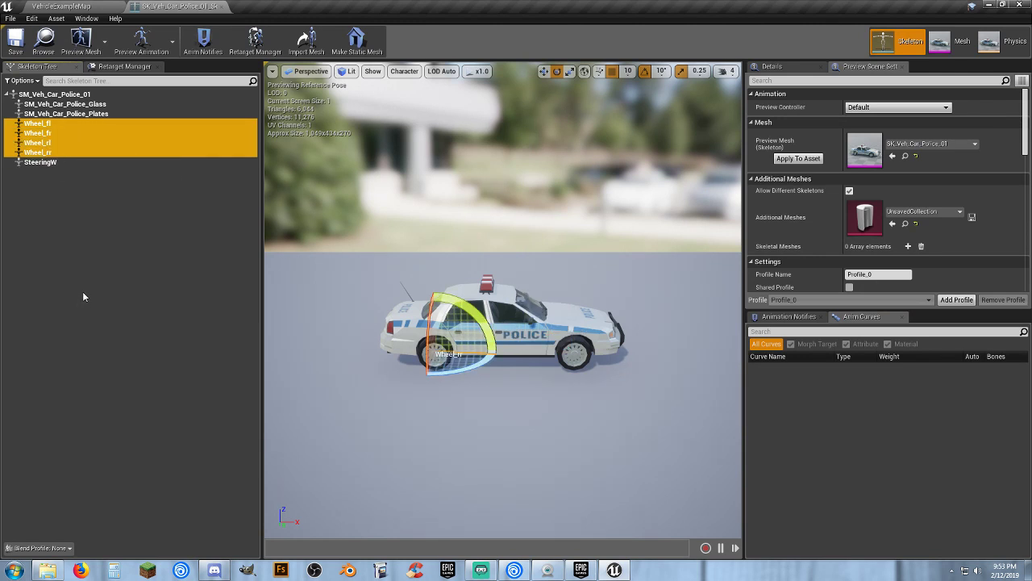
pyautogui.click(121, 66)
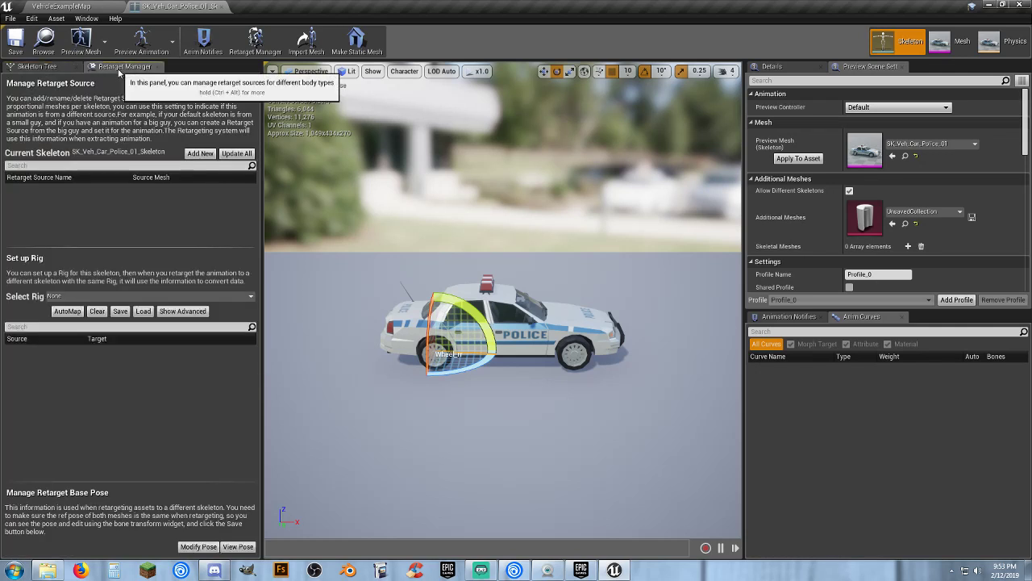
pyautogui.click(234, 296)
pyautogui.click(96, 364)
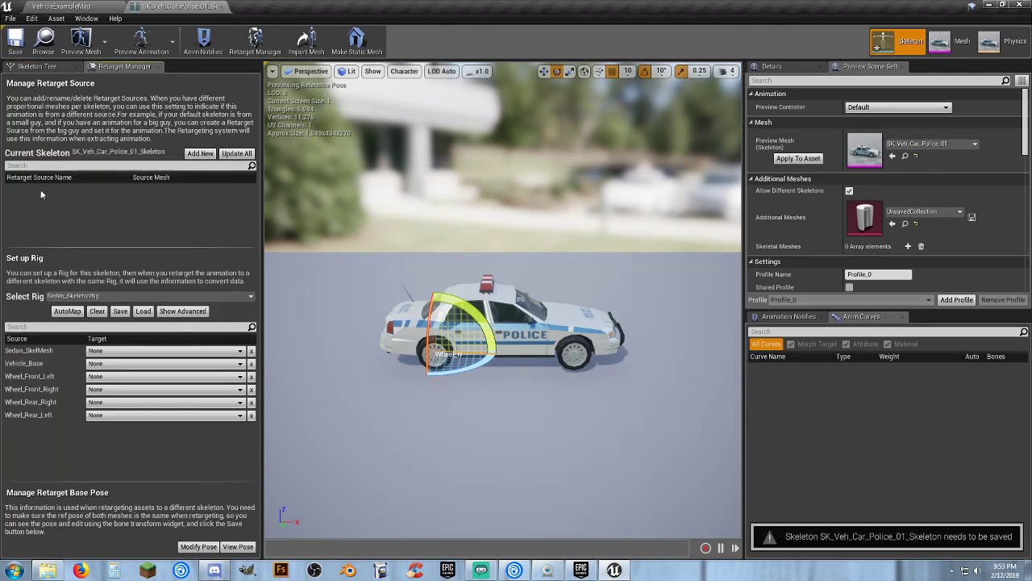
# Close the police car skeleton editor and open the Player_Car blueprint from Characters/Blueprints
pyautogui.click(225, 6)
pyautogui.click(611, 525)
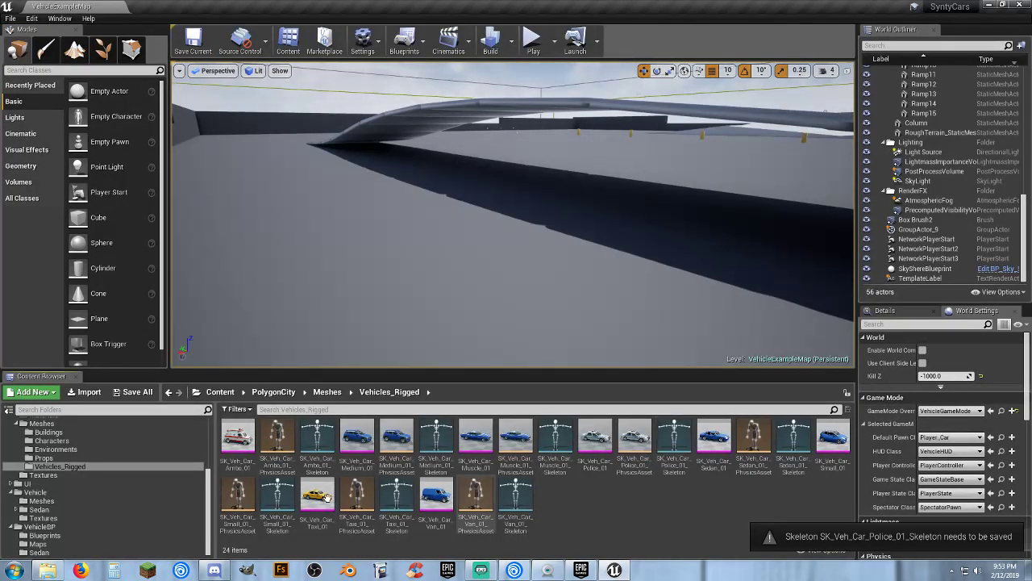
pyautogui.scroll(5, 52, 470)
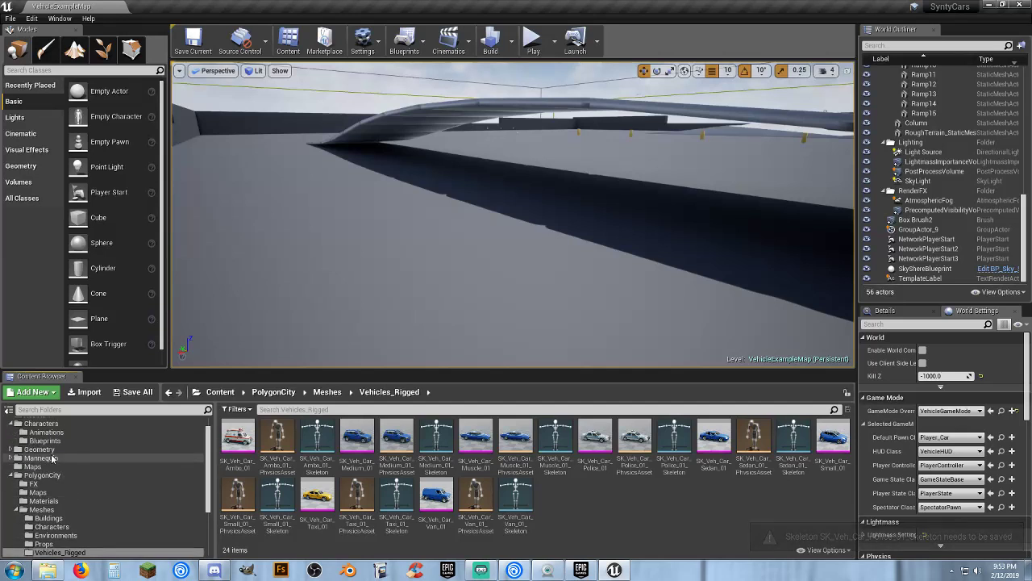
pyautogui.click(49, 458)
pyautogui.doubleClick(276, 440)
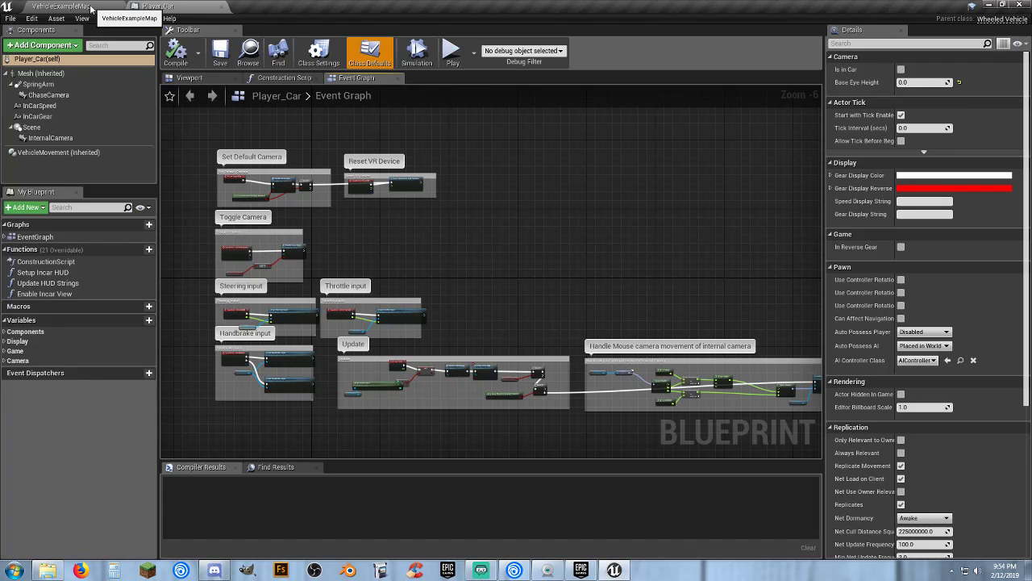
# View Player_Car's inherited Mesh component in 3D, change its skeletal mesh to SK_Veh_Car_Police_01, and compile the blueprint
pyautogui.click(185, 77)
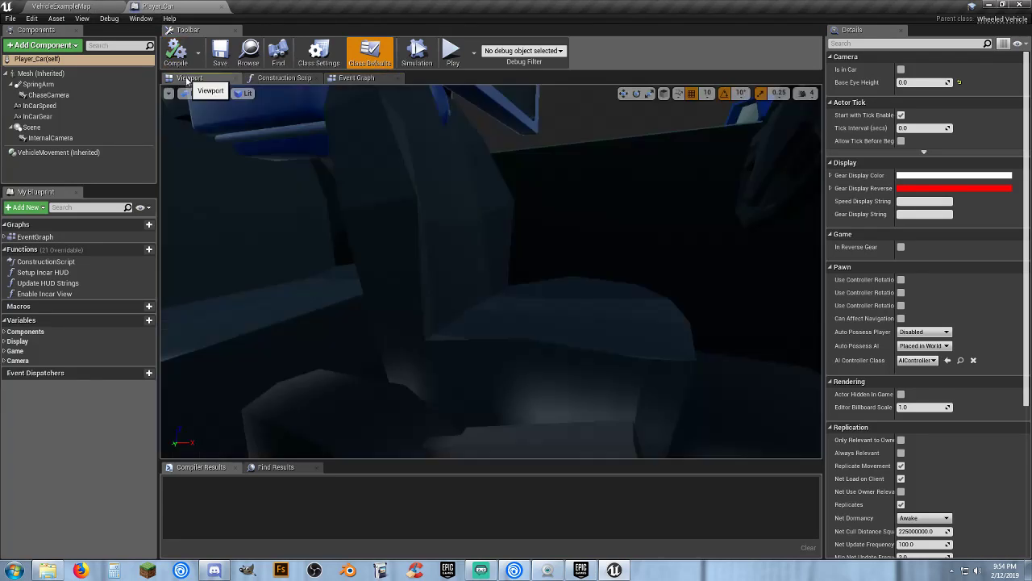
pyautogui.click(53, 74)
pyautogui.scroll(-5, 560, 274)
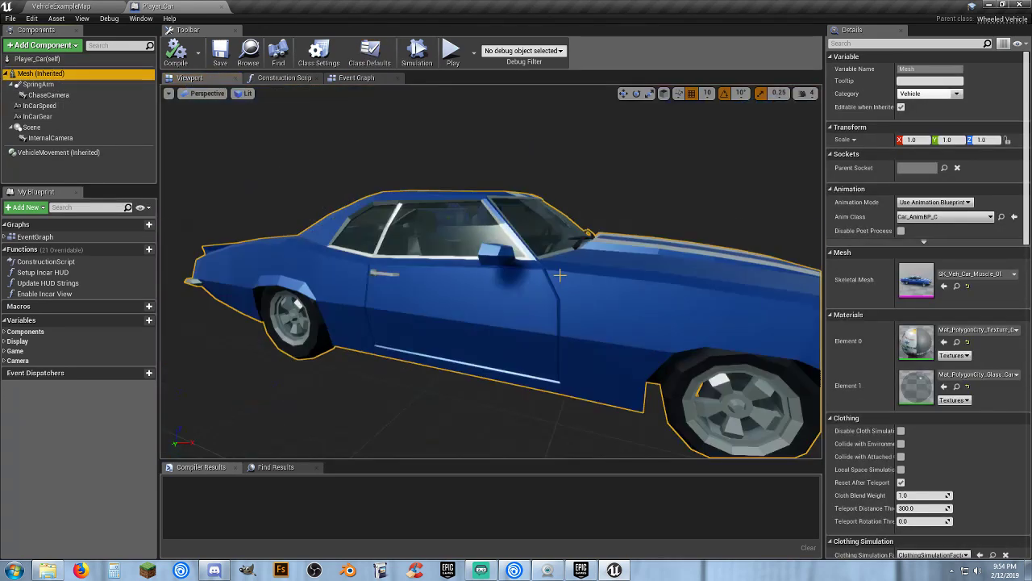
pyautogui.moveTo(560, 274); pyautogui.dragTo(548, 209)
pyautogui.moveTo(498, 256); pyautogui.dragTo(629, 257, button='middle')
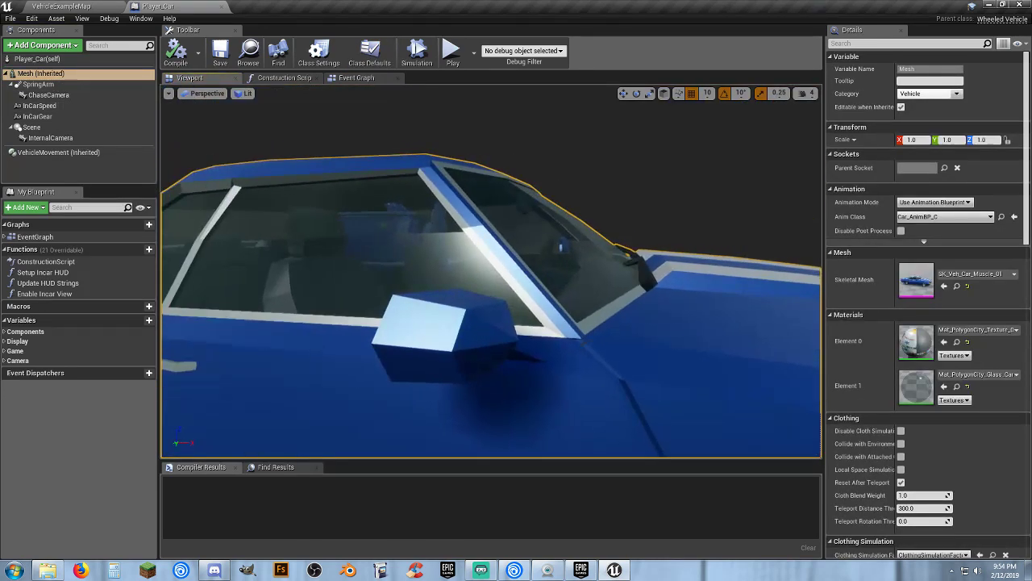
pyautogui.moveTo(498, 257); pyautogui.dragTo(525, 339)
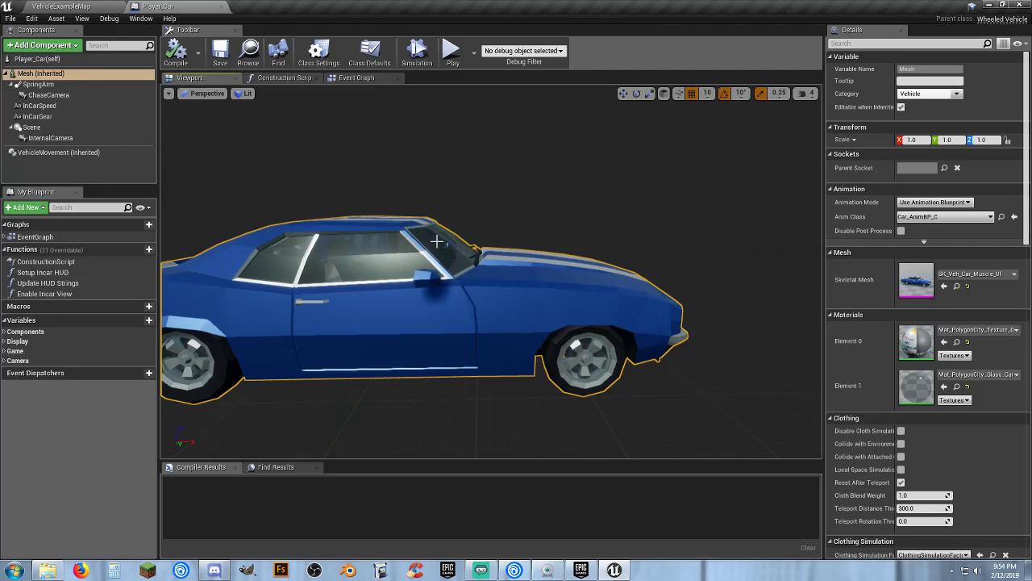
pyautogui.moveTo(447, 245); pyautogui.dragTo(396, 249, button='middle')
pyautogui.scroll(-3, 396, 250)
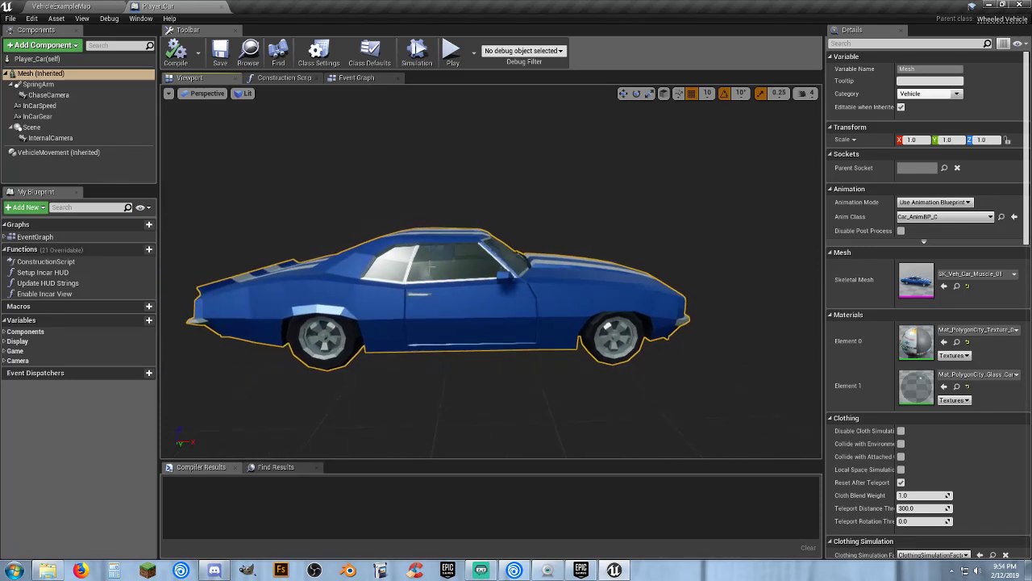
pyautogui.click(967, 275)
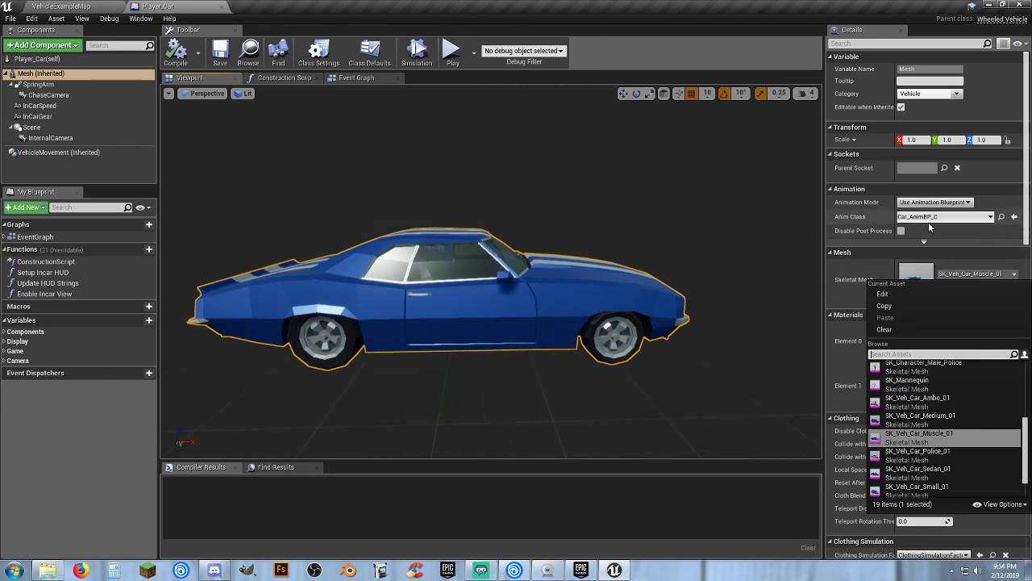
pyautogui.click(936, 456)
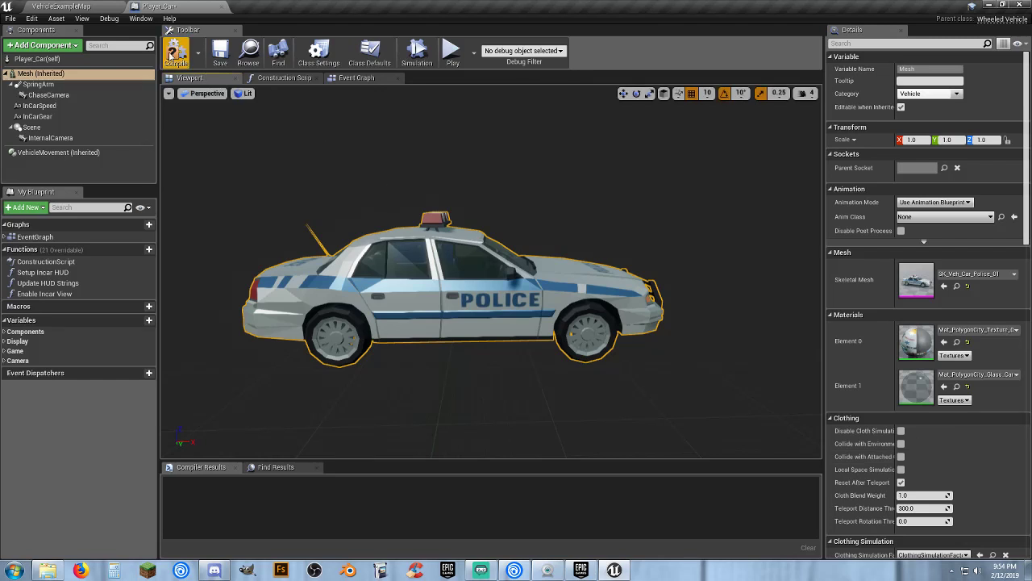
pyautogui.click(205, 59)
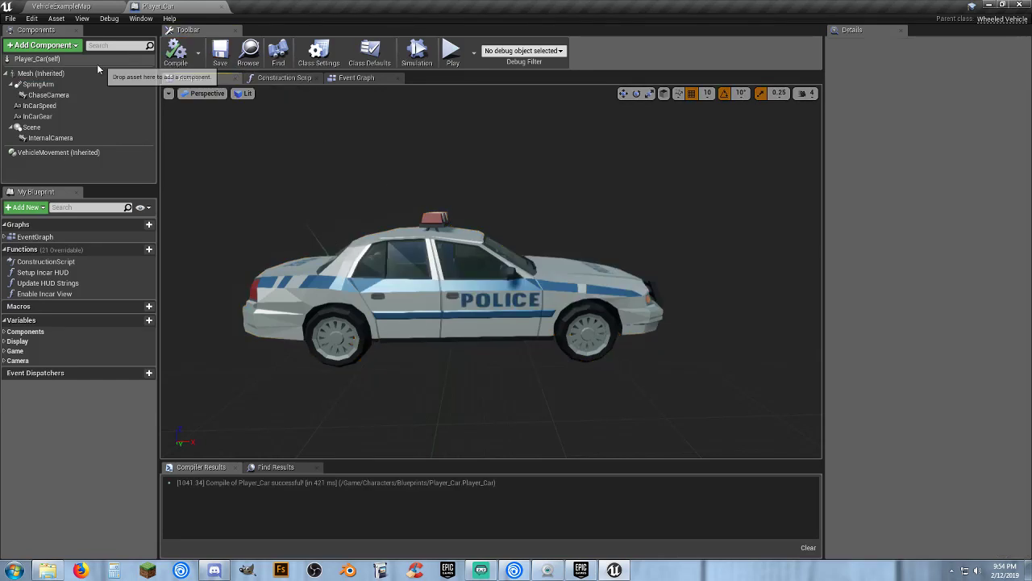
# Set the Mesh component's Anim Class to Car_AnimBP, then compile and save Player_Car
pyautogui.click(41, 73)
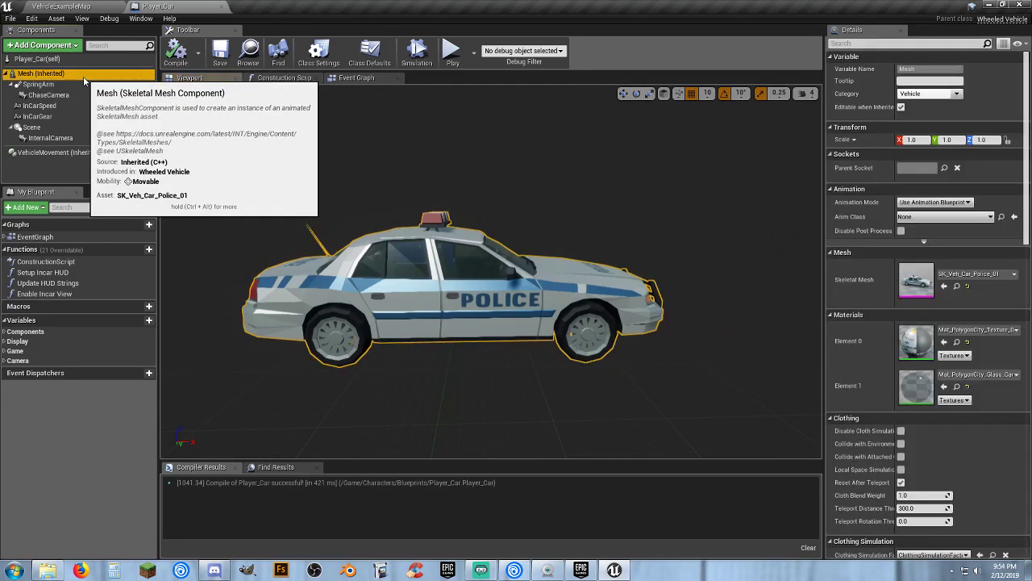
pyautogui.click(927, 224)
pyautogui.click(934, 321)
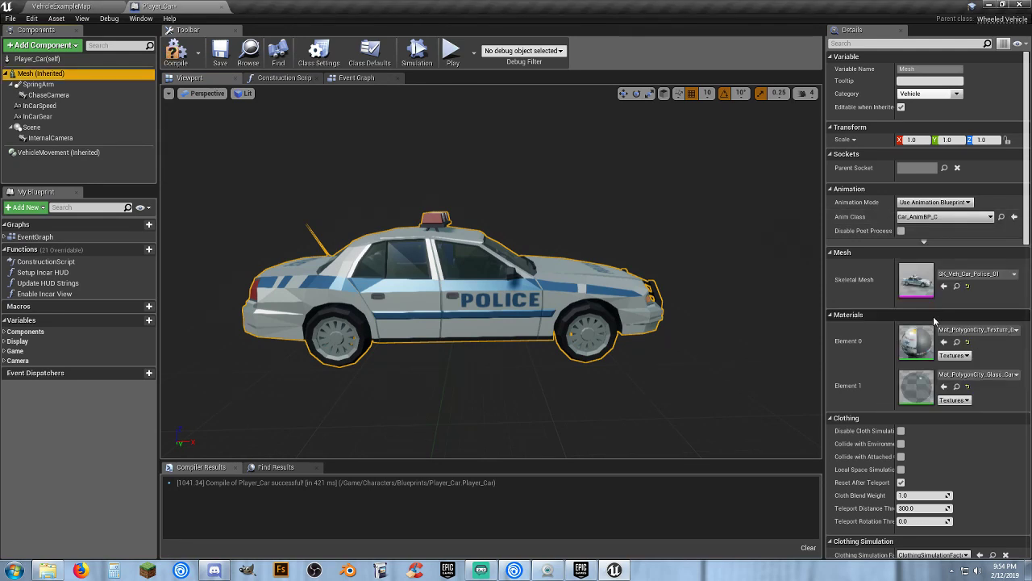
pyautogui.click(176, 53)
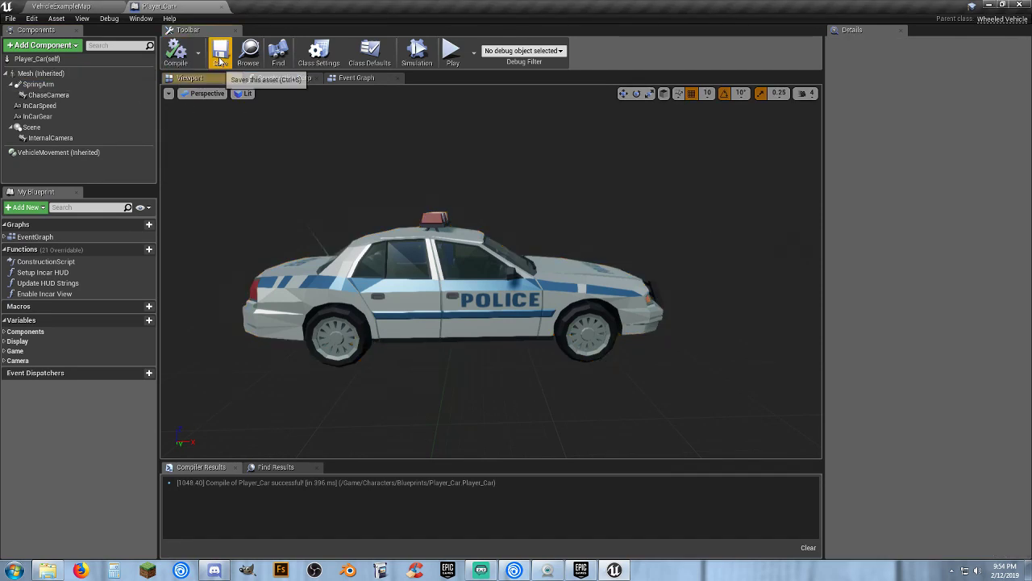
pyautogui.click(220, 55)
# Play VehicleExampleMap, test-drive the police car forward while steering both ways, and stop the session
pyautogui.click(61, 6)
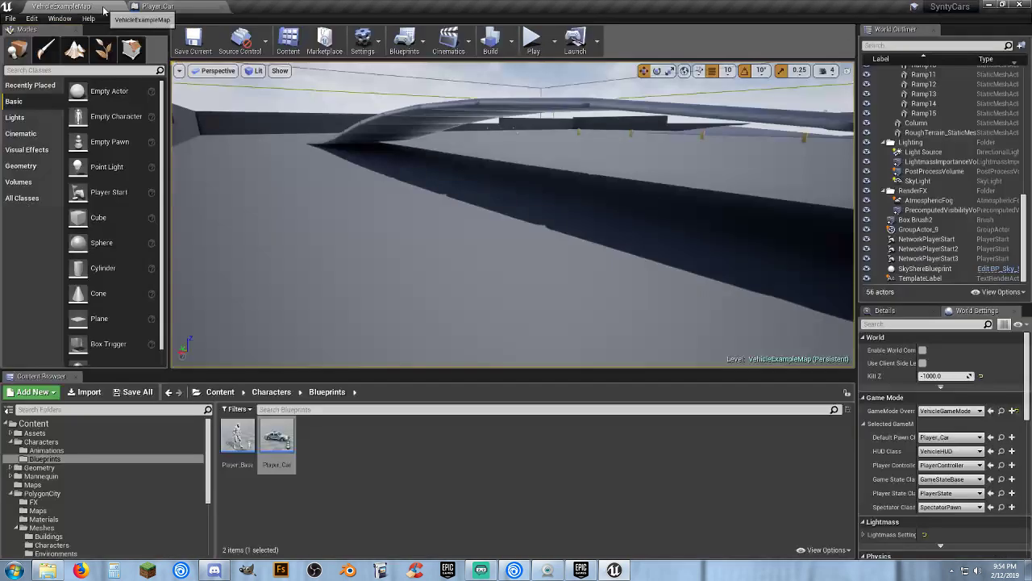
pyautogui.click(533, 40)
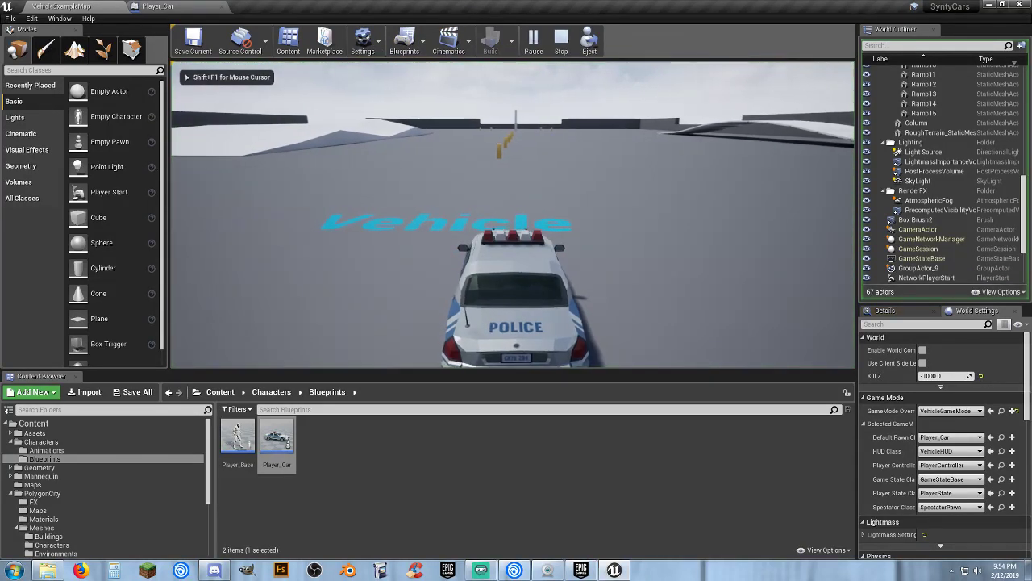
pyautogui.press('w')
pyautogui.press('a')
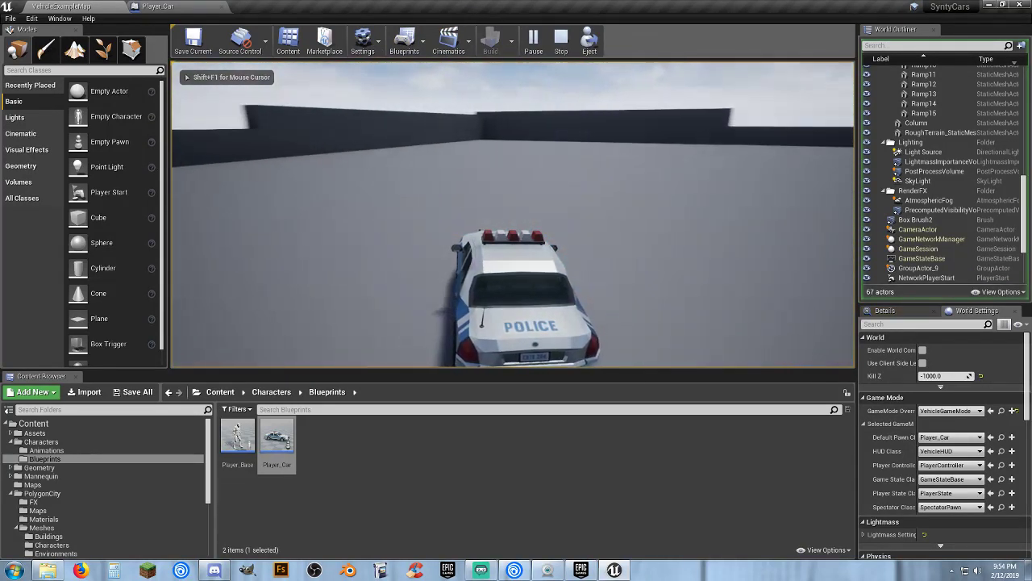
pyautogui.press('d')
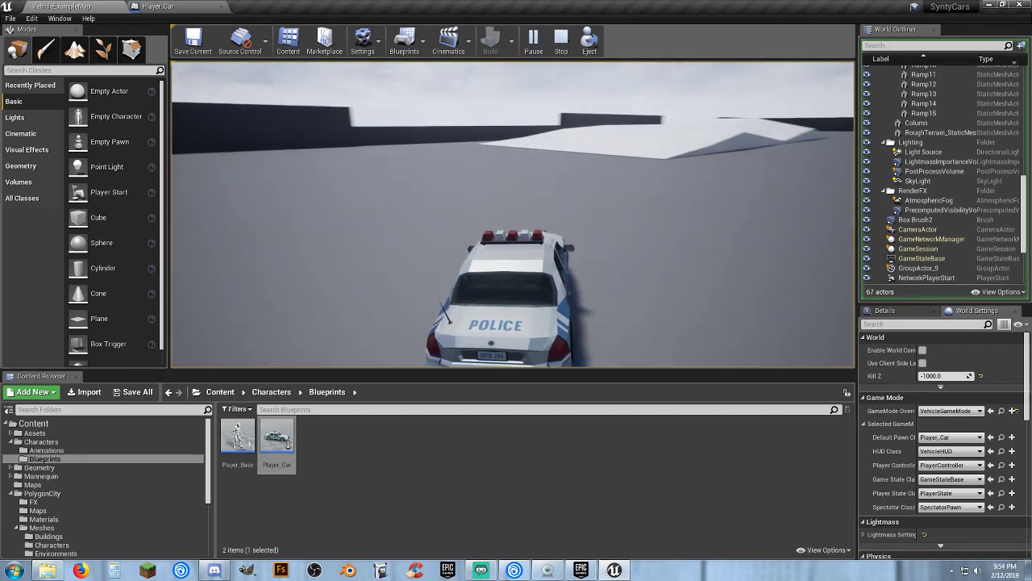
pyautogui.press('d')
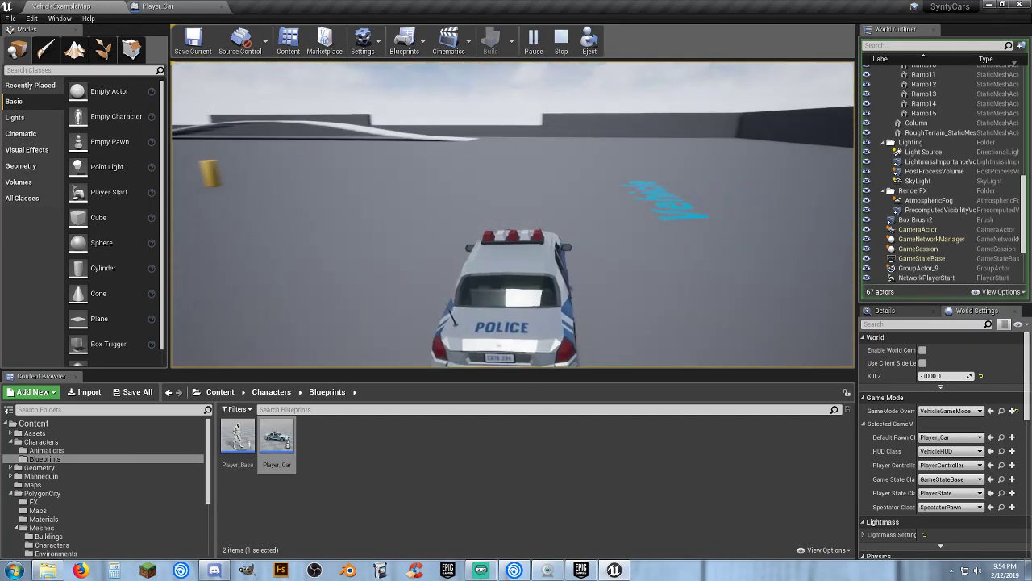
pyautogui.press('a')
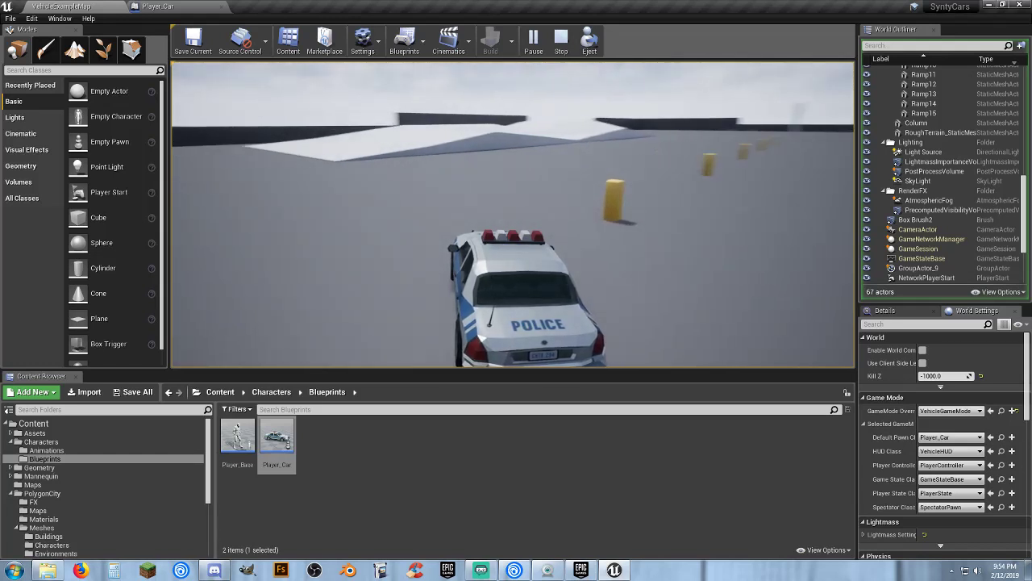
pyautogui.press('a')
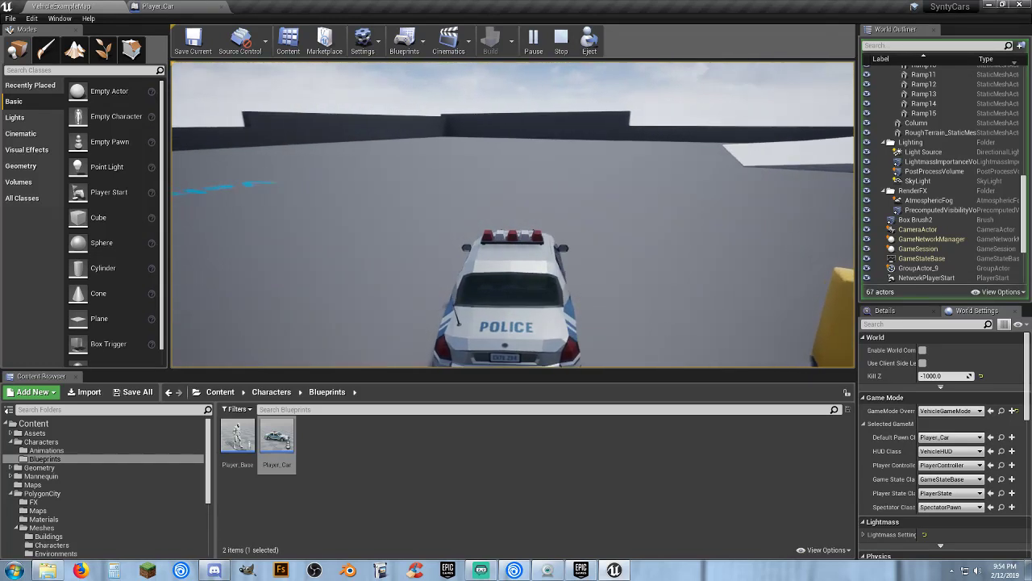
pyautogui.press('Escape')
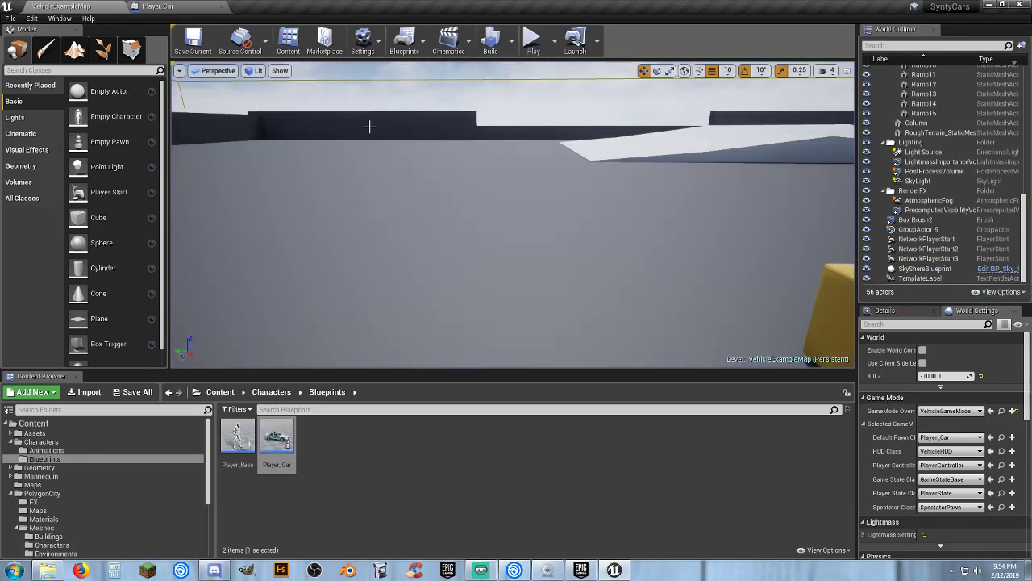
# Set the skeletal mesh of Player_Car's Mesh component to SK_Veh_Car_Muscle_01, then compile and save the blueprint
pyautogui.click(393, 474)
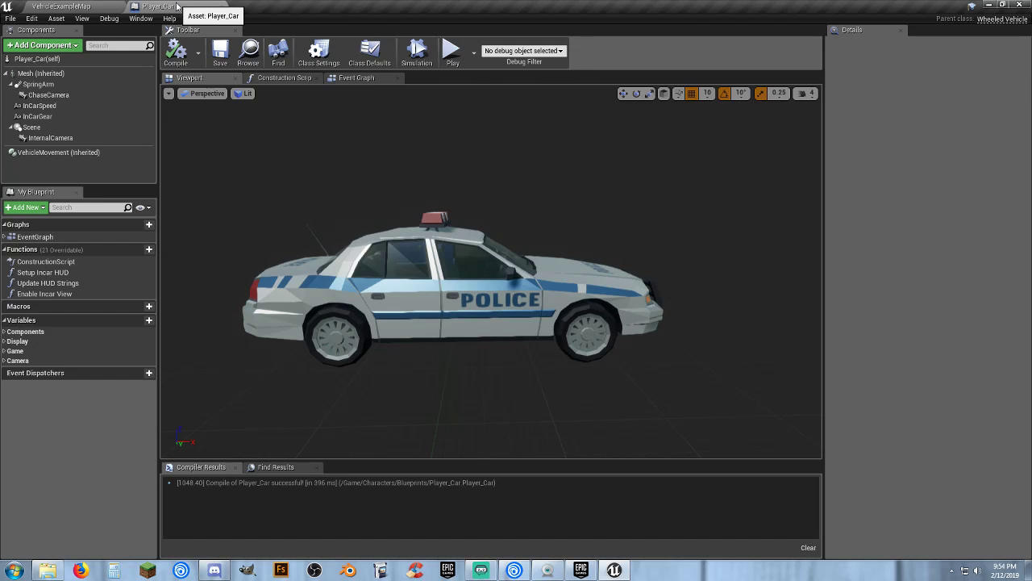
pyautogui.click(42, 74)
pyautogui.click(962, 276)
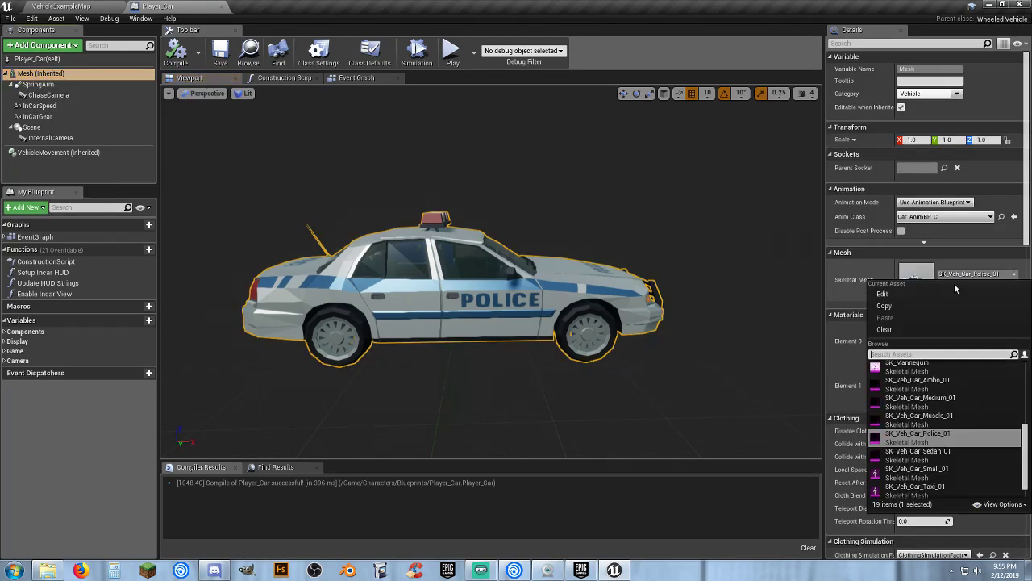
pyautogui.click(920, 416)
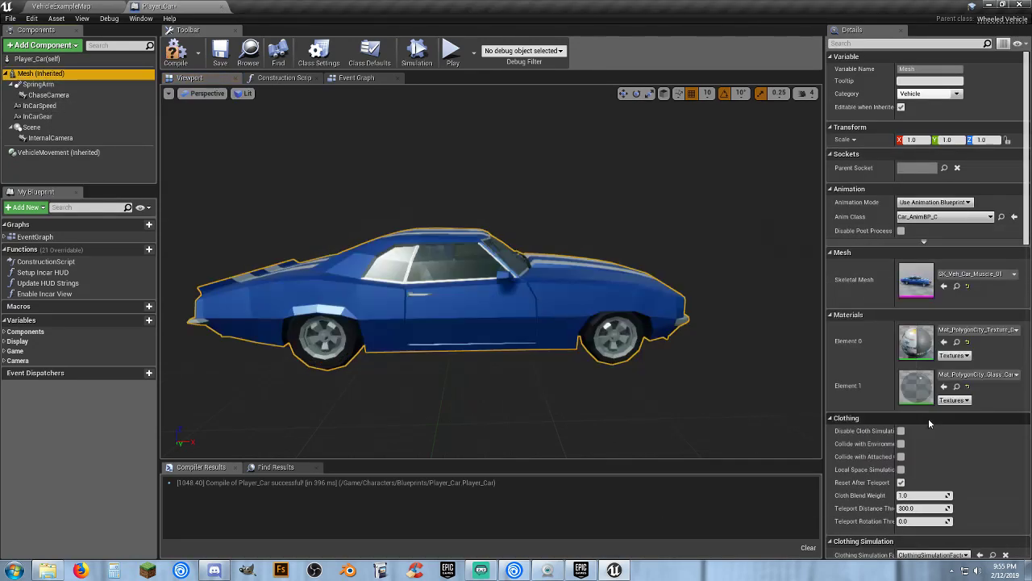
pyautogui.click(176, 51)
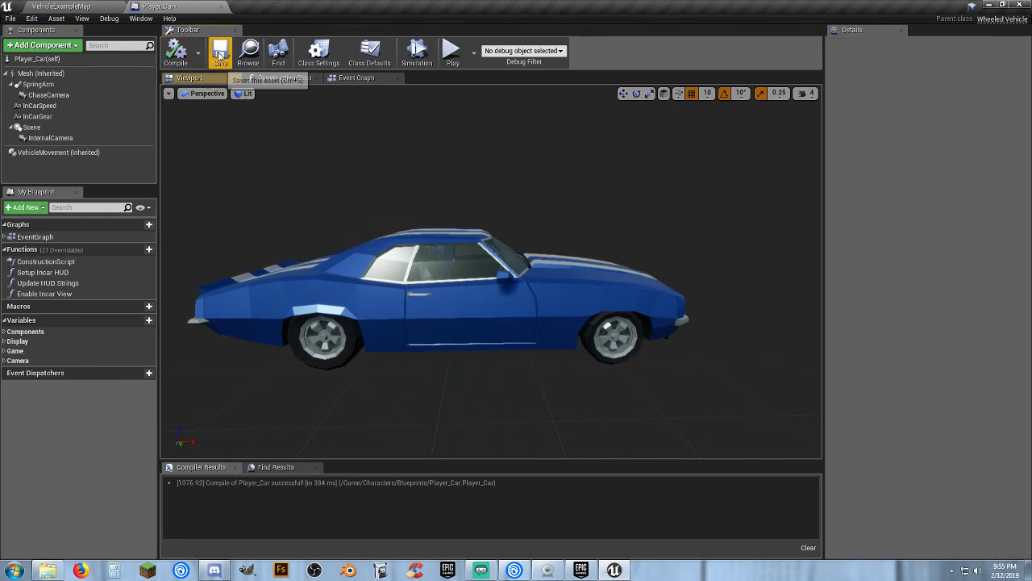
# Close the Player_Car editor and open SK_Veh_Car_Muscle_01_Skeleton from PolygonCity/Meshes/Vehicles_Rigged
pyautogui.click(224, 5)
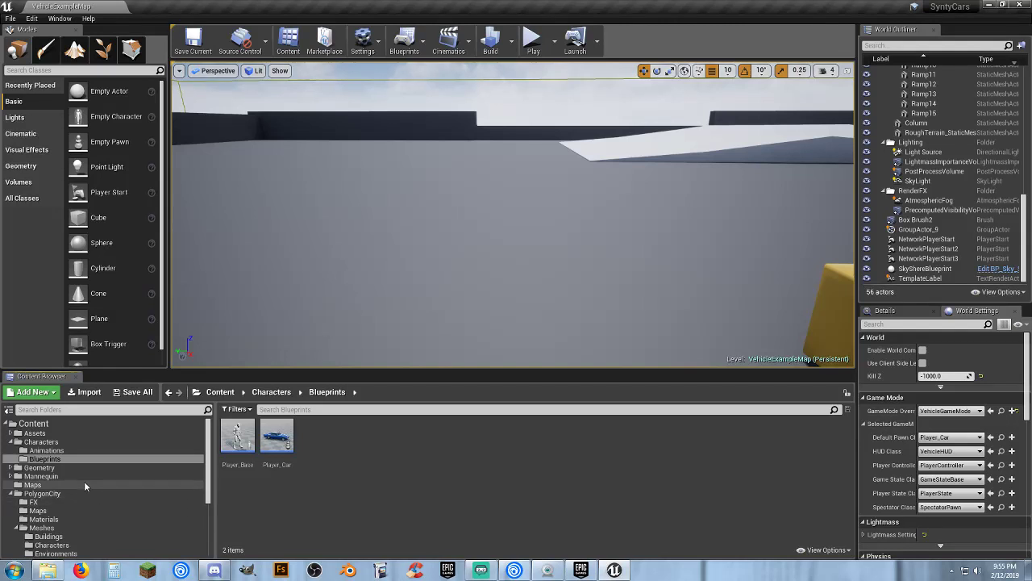
pyautogui.scroll(-3, 84, 481)
pyautogui.click(124, 521)
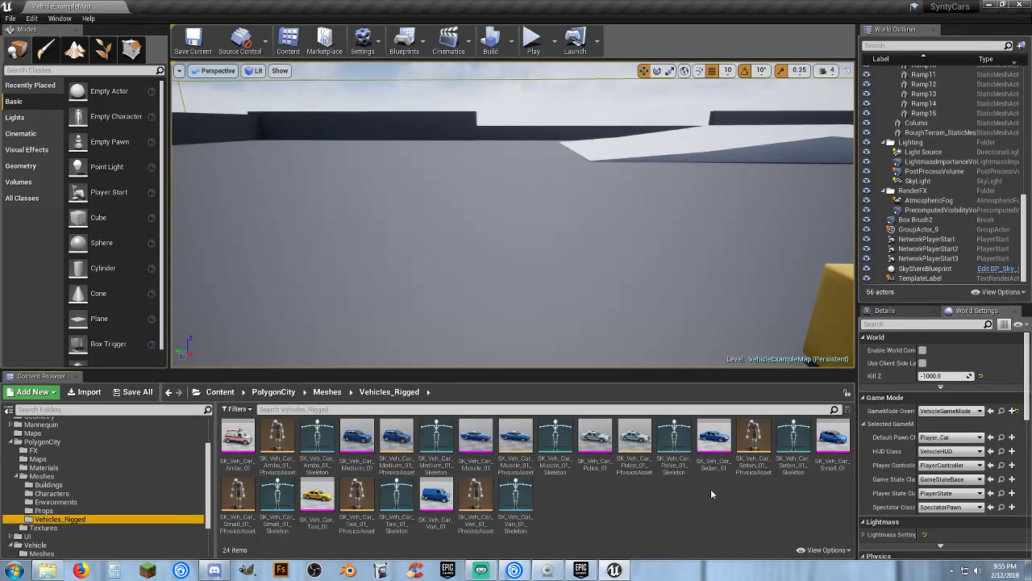
pyautogui.click(553, 461)
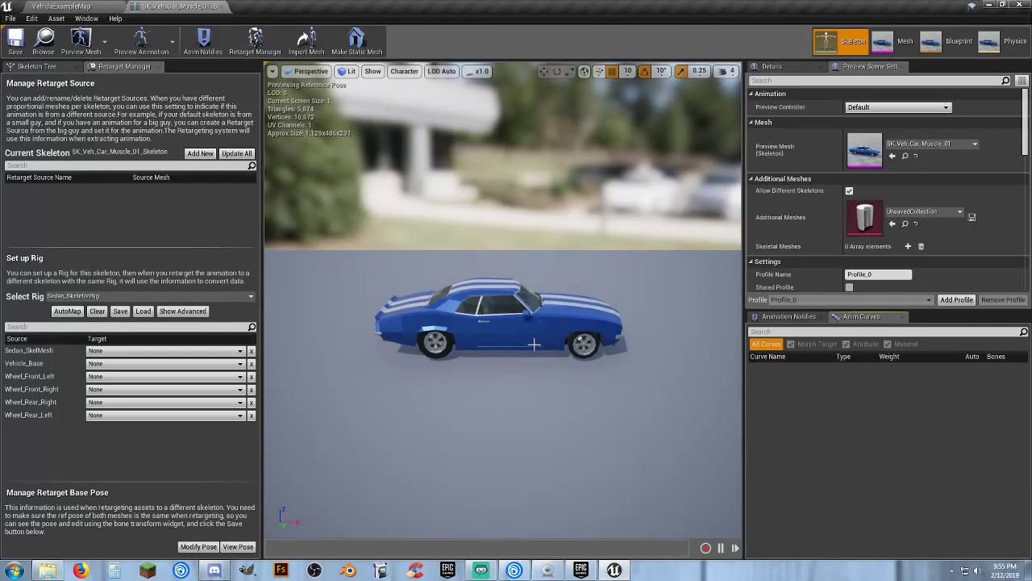
# Show the muscle car's bone hierarchy and inspect its root bone and the SM_Veh_Car_Muscle_Glass bone
pyautogui.click(42, 68)
pyautogui.click(92, 96)
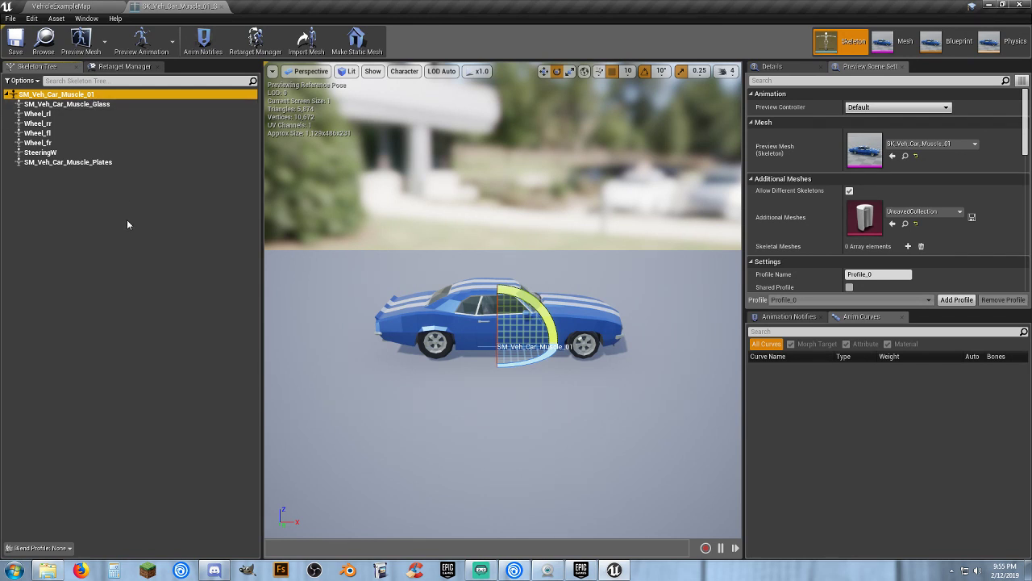
pyautogui.click(95, 106)
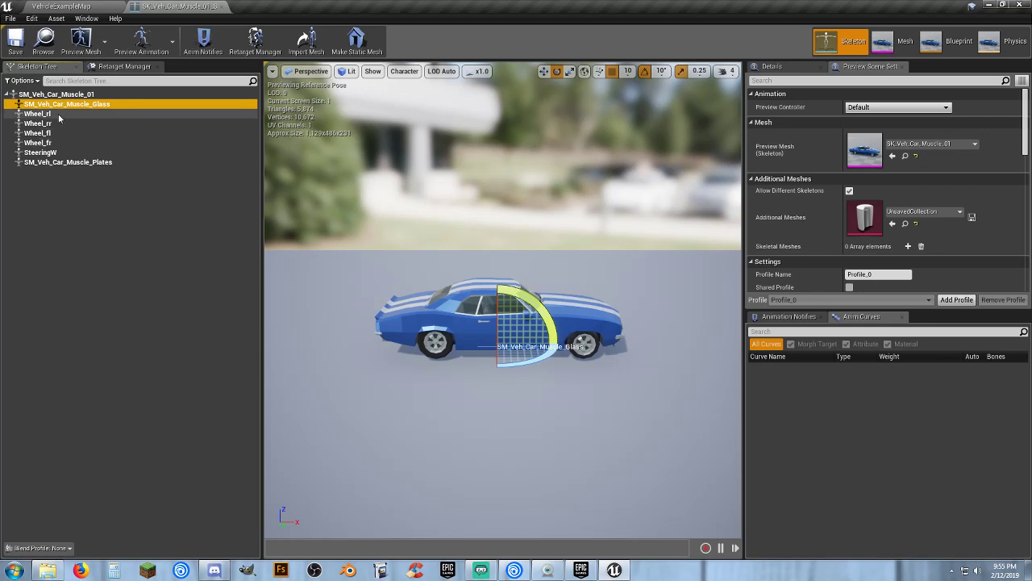
# Inspect the Wheel_rl bone and check the actions available for the root bone SM_Veh_Car_Muscle_01 without applying any
pyautogui.click(63, 114)
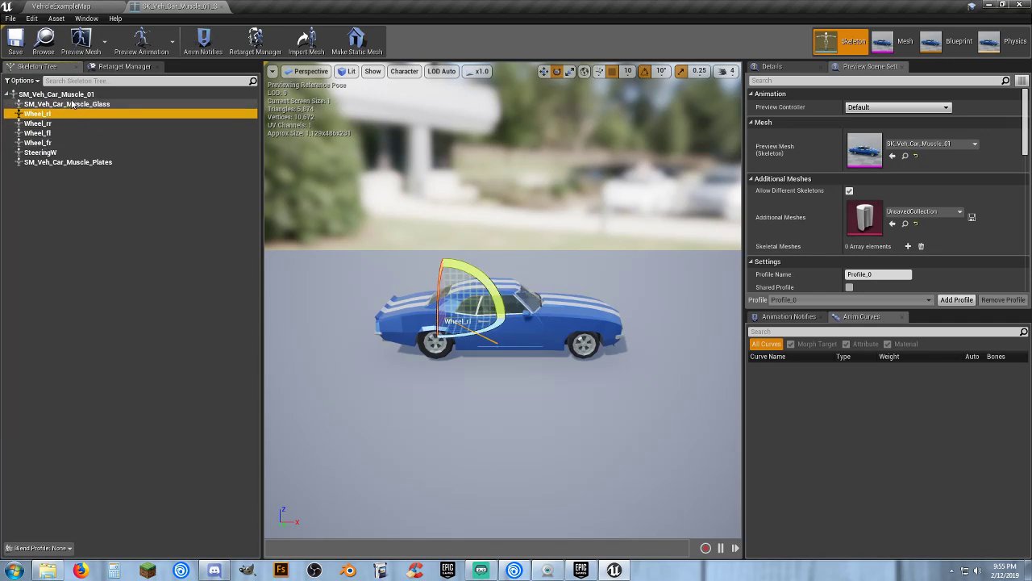
pyautogui.click(72, 94)
pyautogui.rightClick(74, 96)
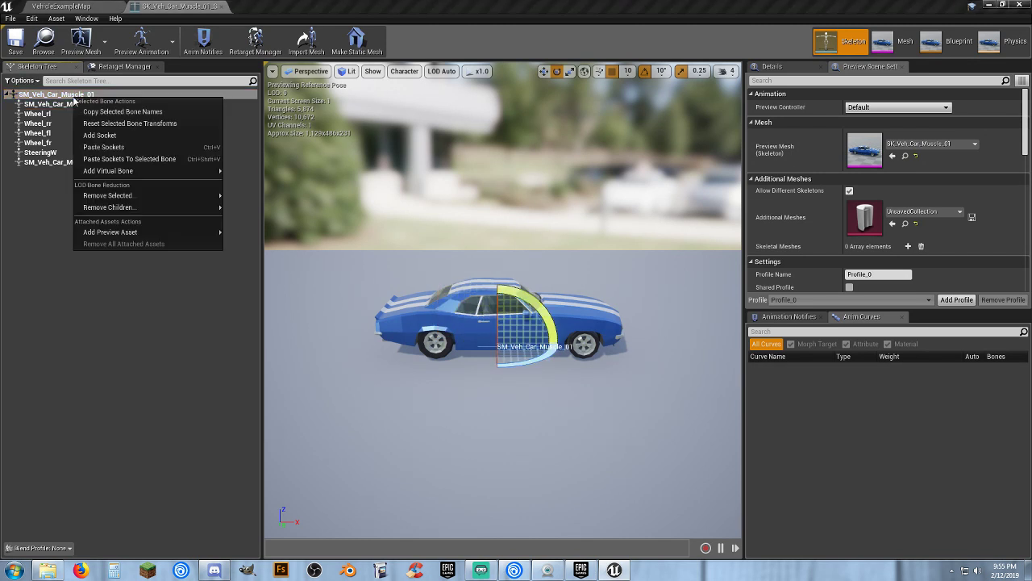
pyautogui.click(19, 255)
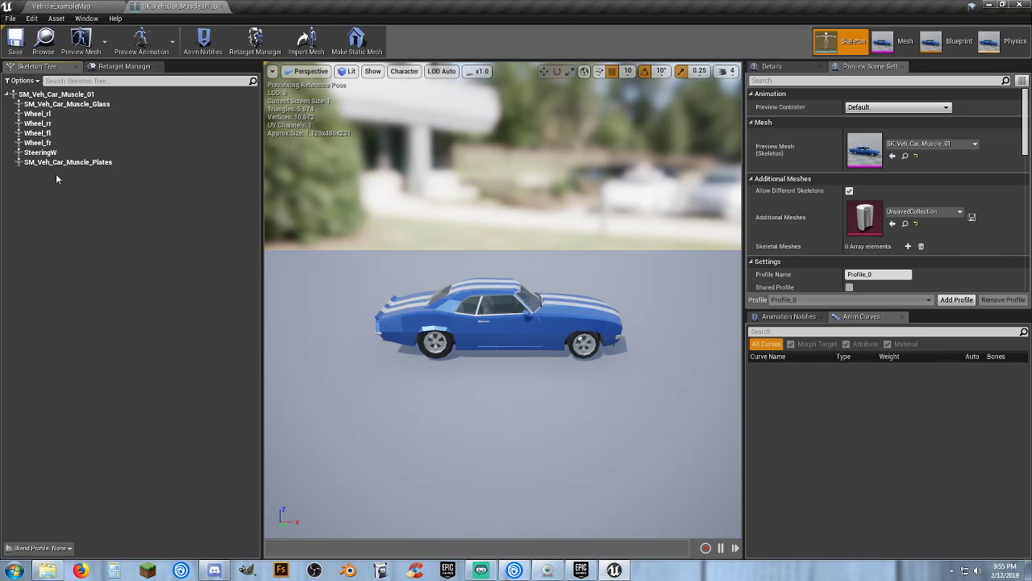
# Highlight the root bone, followed by Wheel_rl, Wheel_rr, Wheel_fl and Wheel_fr in turn, to examine their positions on the muscle car
pyautogui.click(92, 105)
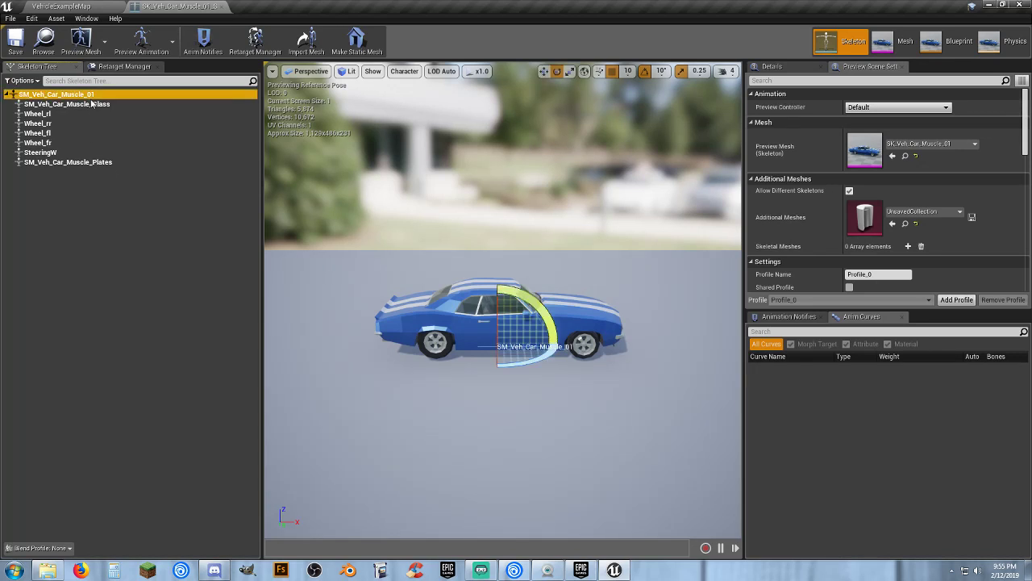
pyautogui.click(74, 113)
pyautogui.click(74, 123)
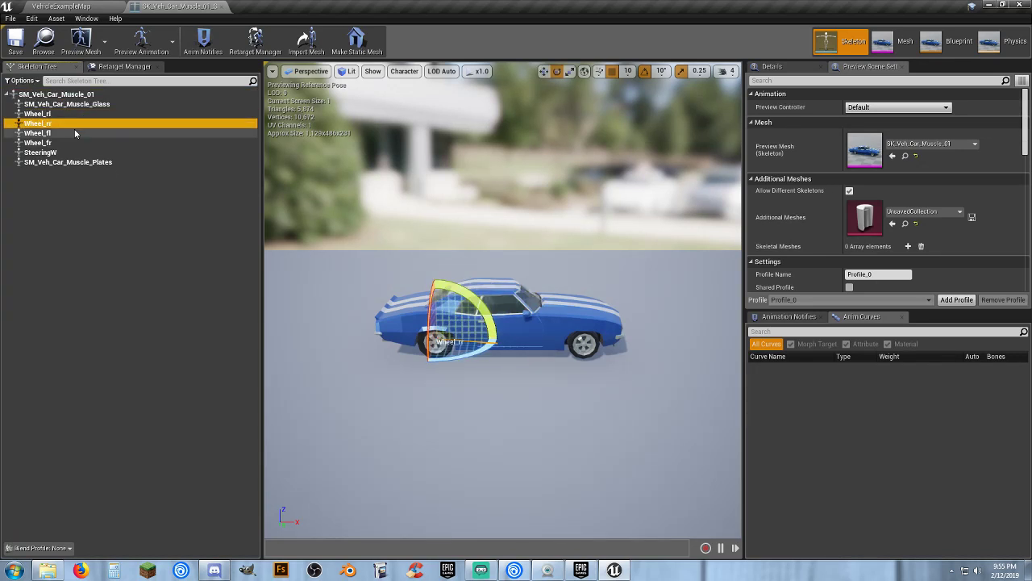
pyautogui.click(74, 132)
pyautogui.click(74, 143)
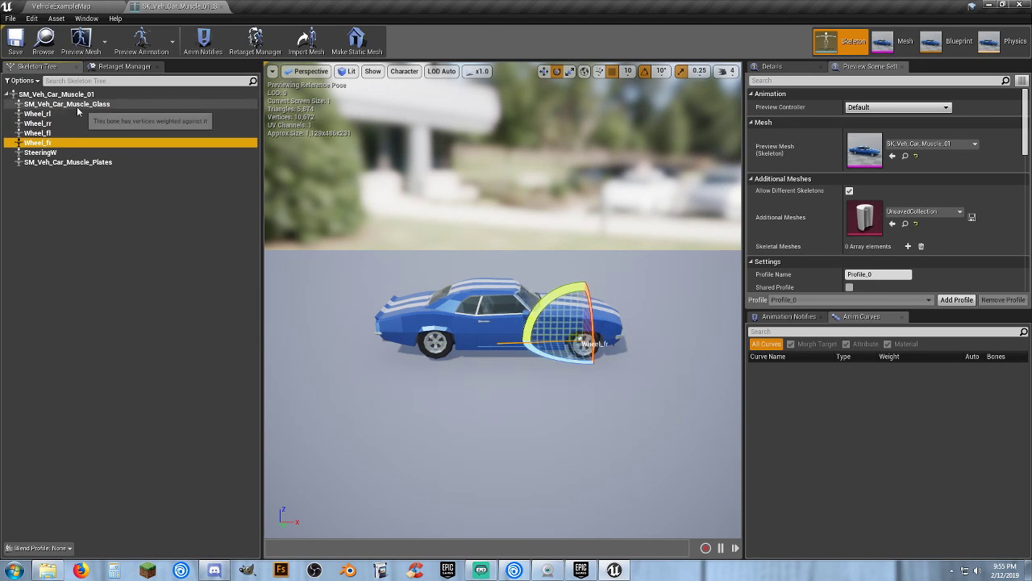
# Examine the root, glass and plates bones in the muscle car skeleton, and close its editor
pyautogui.click(79, 95)
pyautogui.click(77, 105)
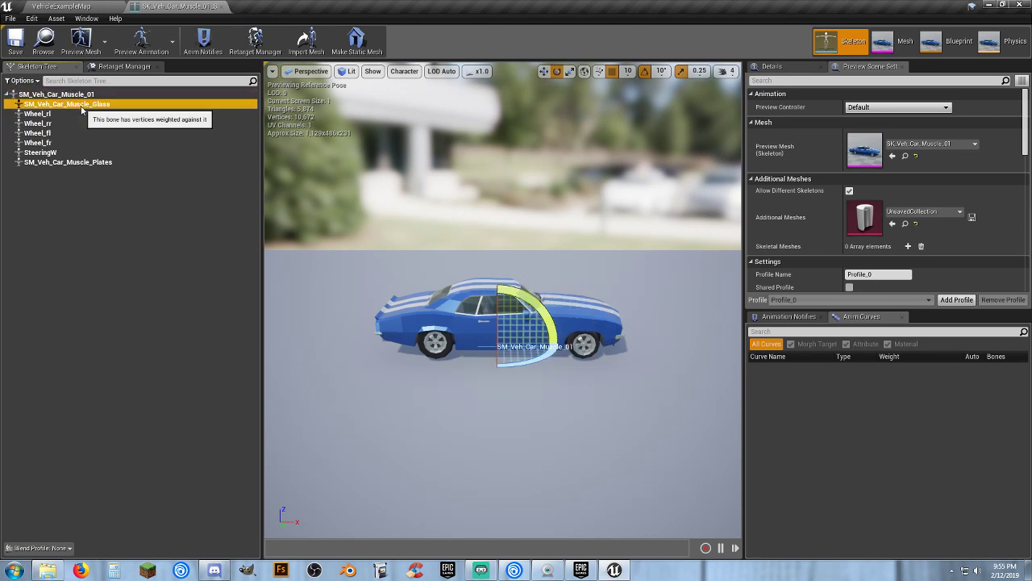
pyautogui.click(81, 162)
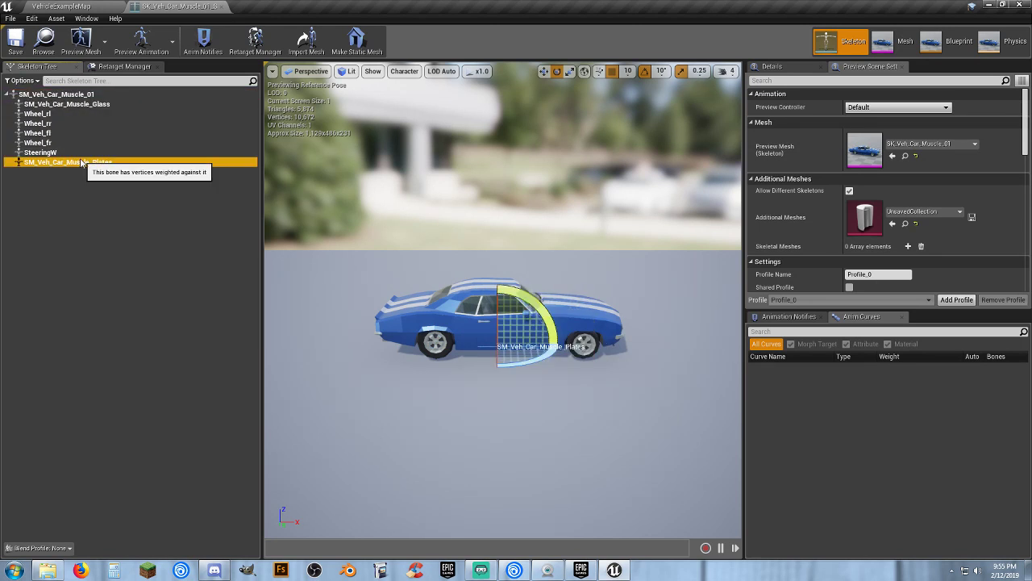
pyautogui.click(65, 95)
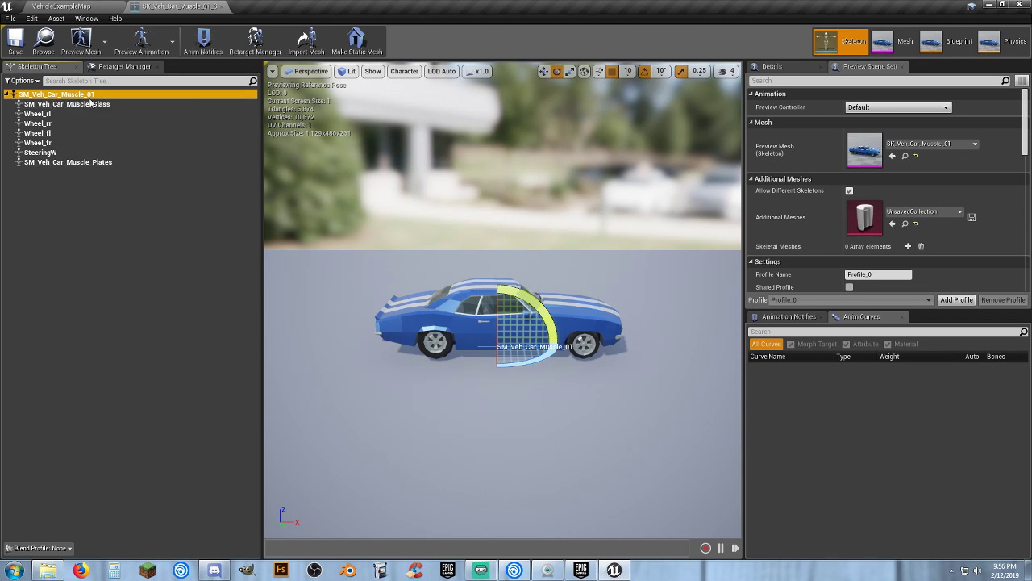
pyautogui.click(91, 244)
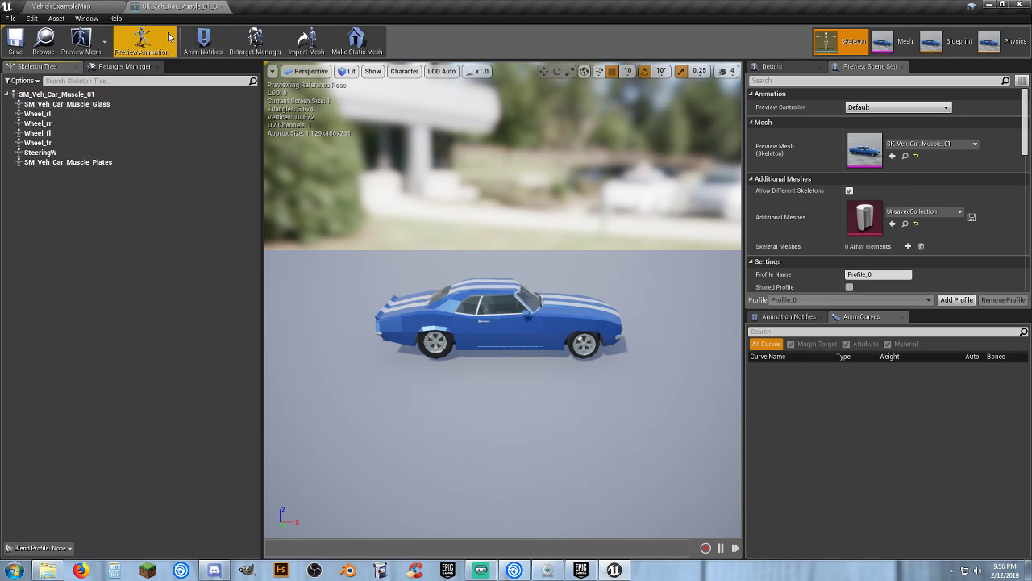
pyautogui.click(222, 9)
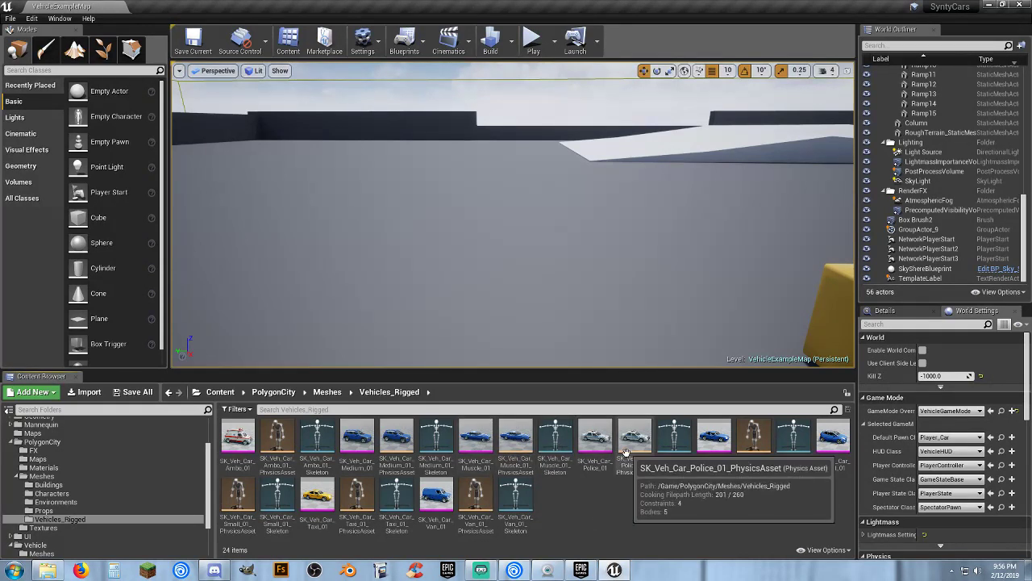
# Open SK_Veh_Car_Police_01_Skeleton and examine its root, plates and glass bones
pyautogui.click(673, 444)
pyautogui.doubleClick(671, 467)
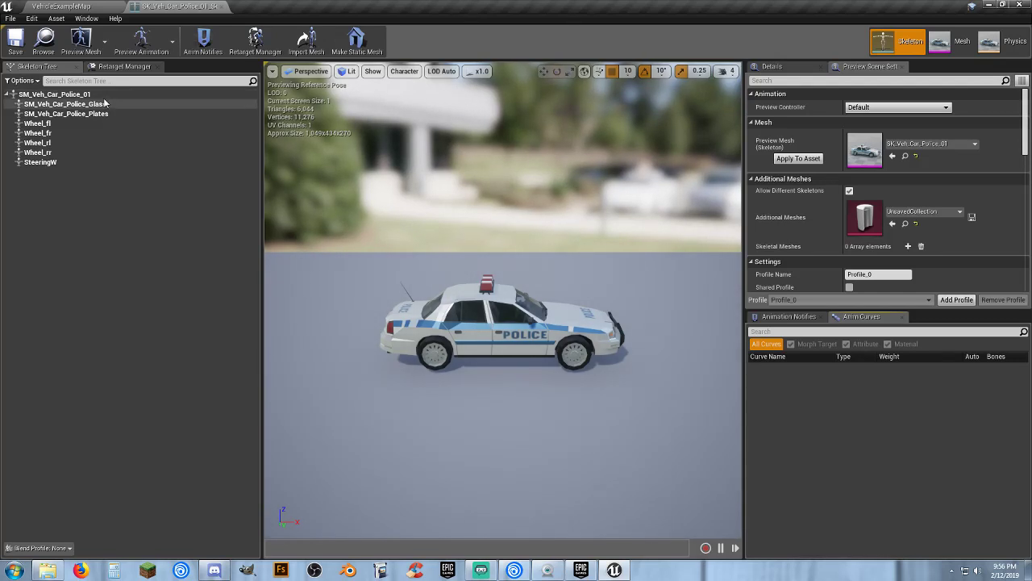
pyautogui.click(30, 95)
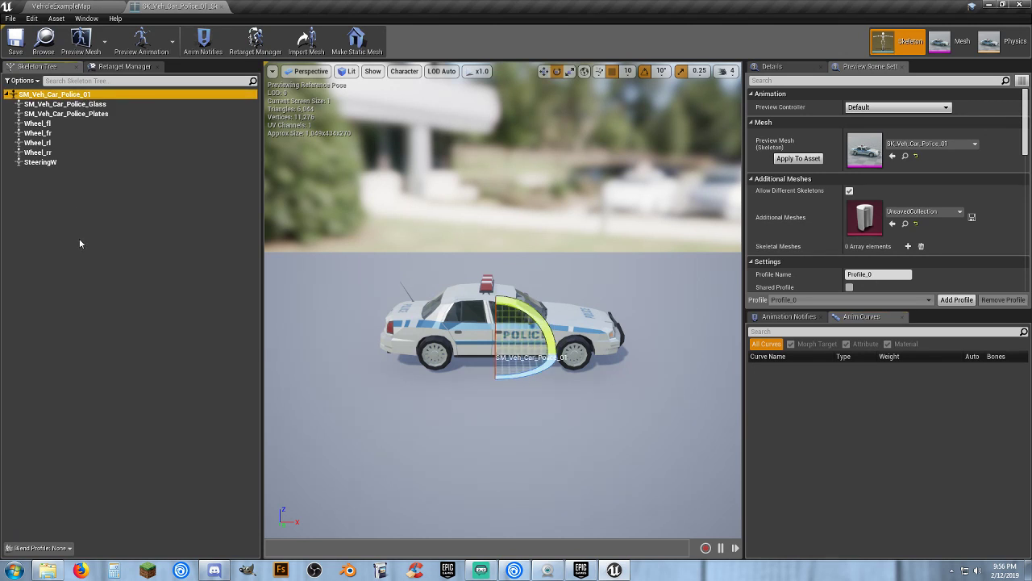
pyautogui.click(103, 114)
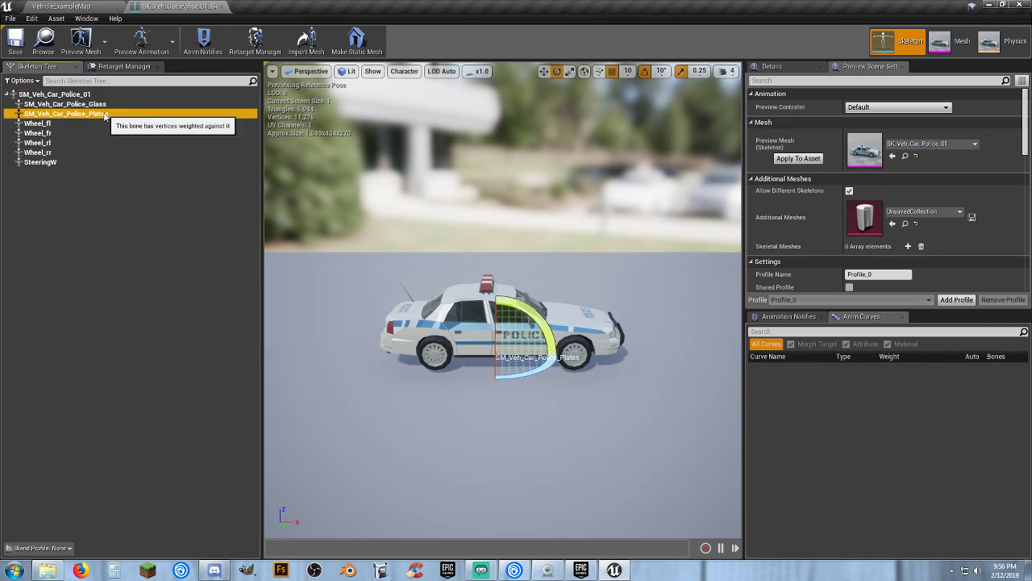
pyautogui.click(94, 104)
pyautogui.click(92, 95)
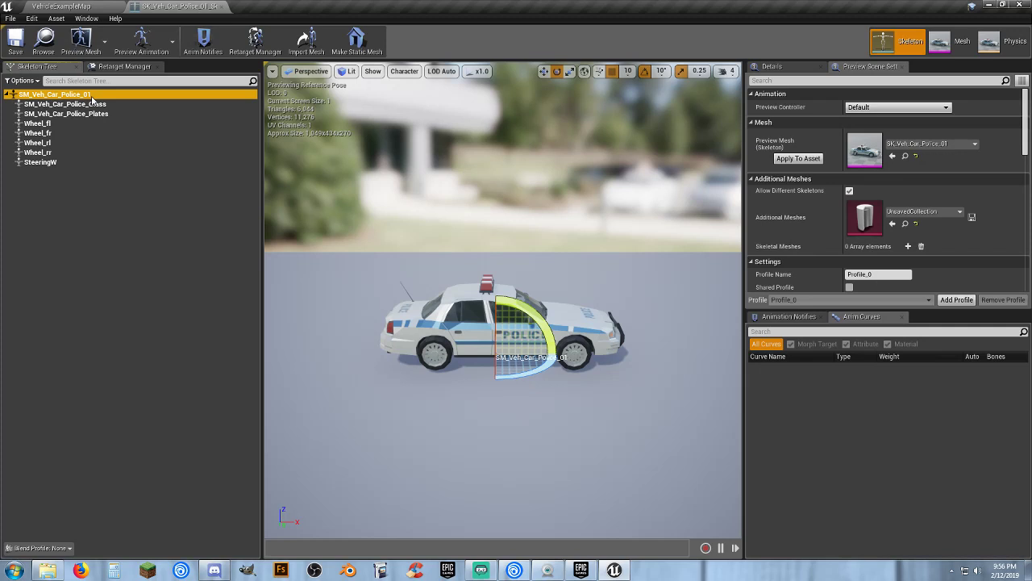
# Reopen the muscle car skeleton beside the police one and check the order of its root, glass, SteeringW and plates bones
pyautogui.click(79, 5)
pyautogui.doubleClick(555, 438)
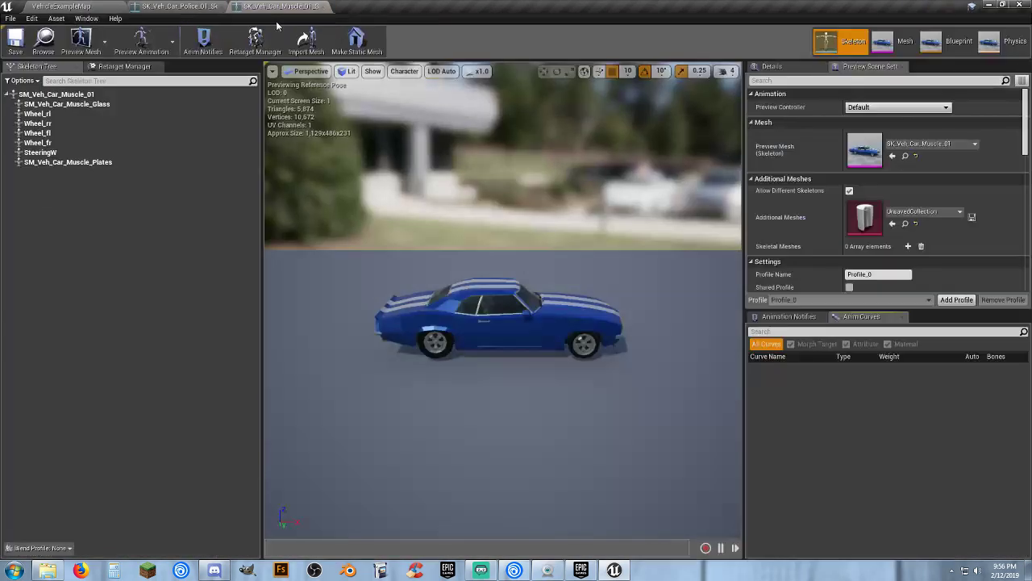
pyautogui.click(72, 94)
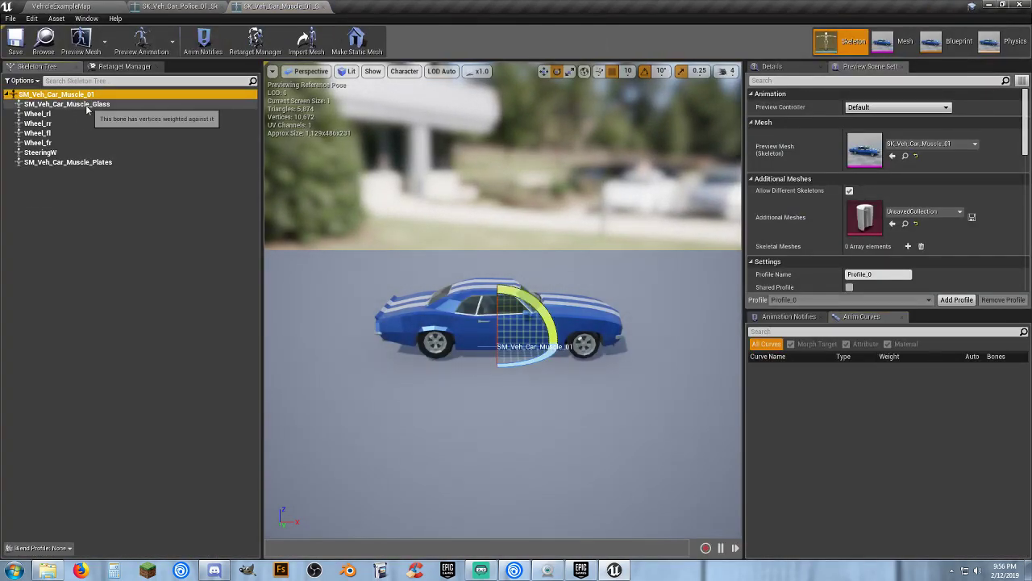
pyautogui.click(77, 104)
pyautogui.click(95, 162)
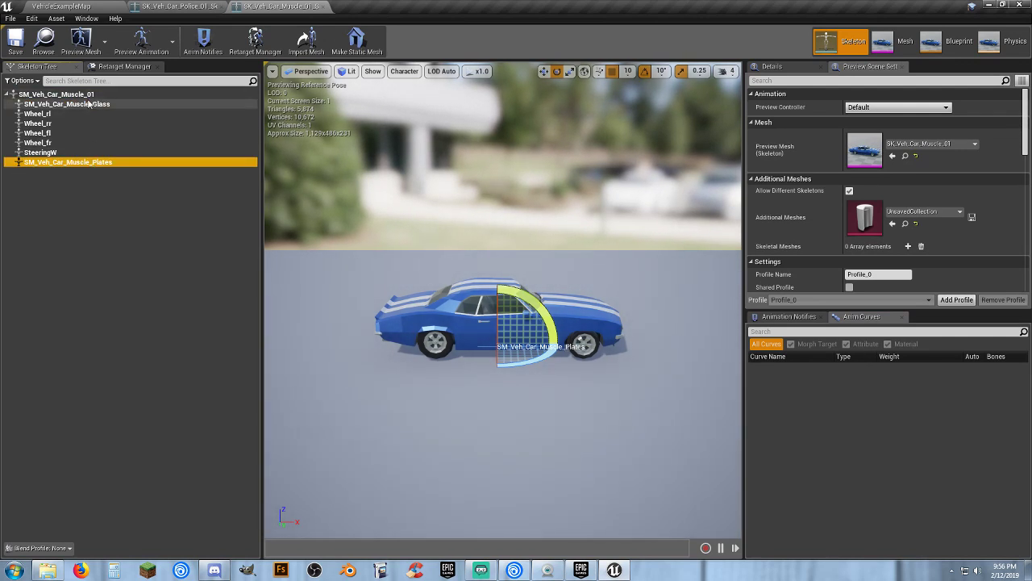
pyautogui.click(90, 104)
pyautogui.click(73, 95)
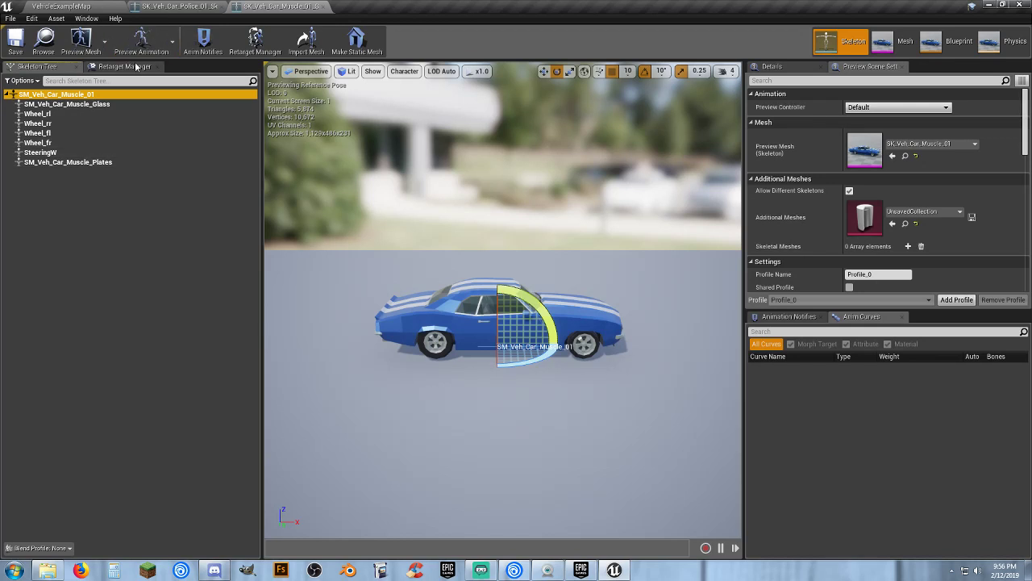
pyautogui.click(82, 105)
pyautogui.click(81, 162)
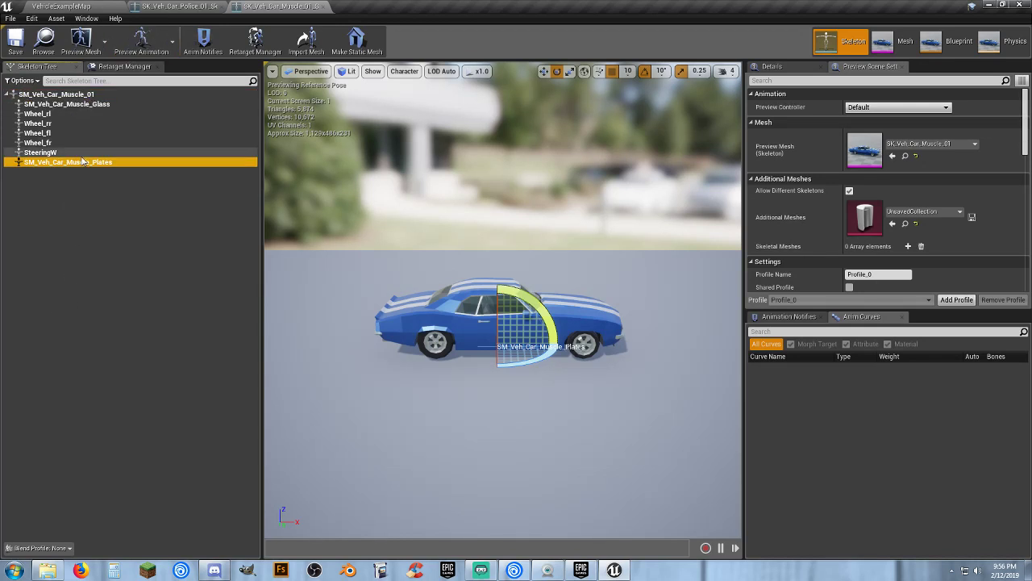
pyautogui.click(84, 153)
pyautogui.click(82, 162)
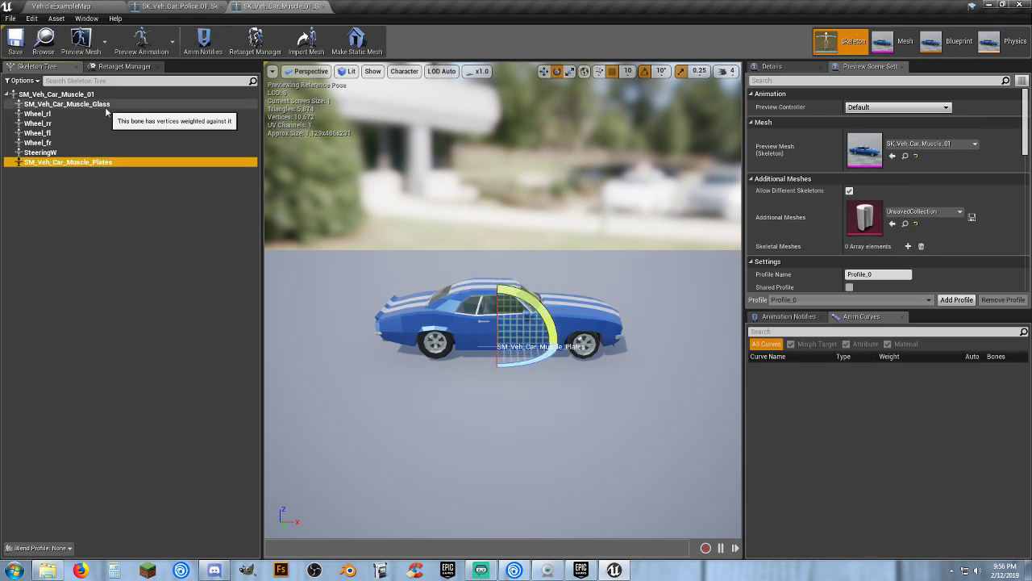
pyautogui.click(60, 154)
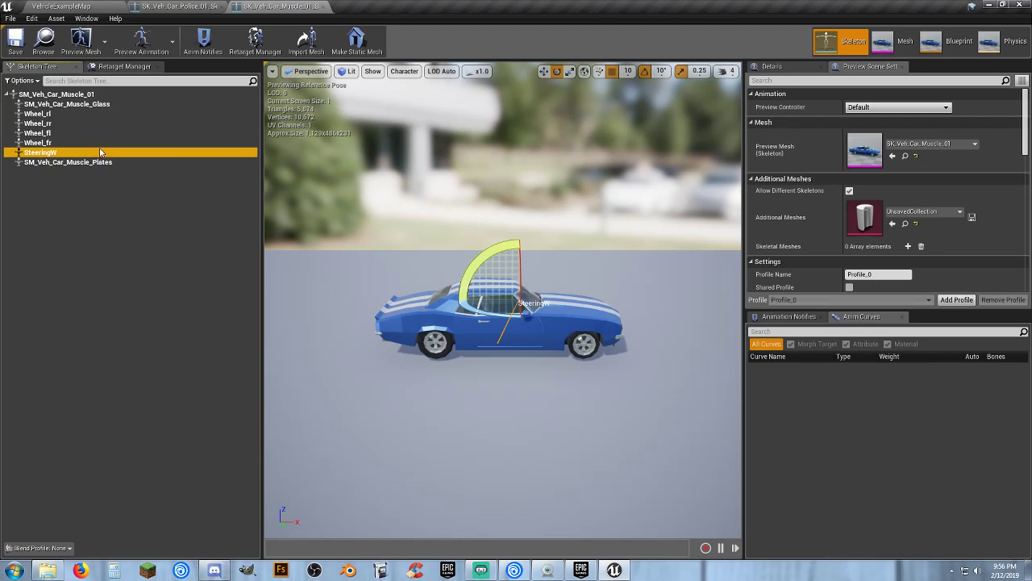
# Switch to the police car skeleton and compare the placement of its SteeringW, plates, glass and root bones
pyautogui.click(179, 7)
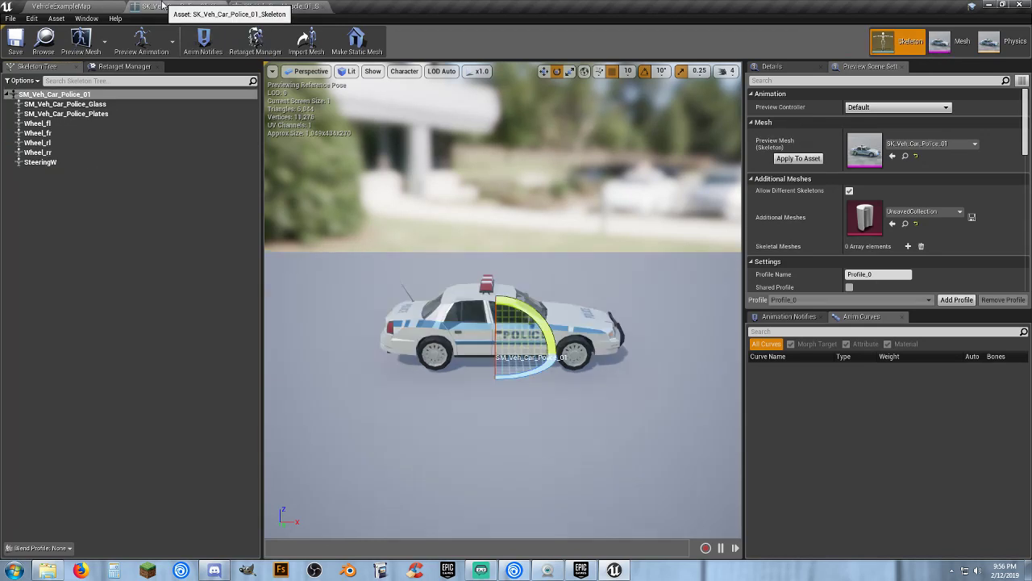
pyautogui.click(69, 161)
pyautogui.click(84, 116)
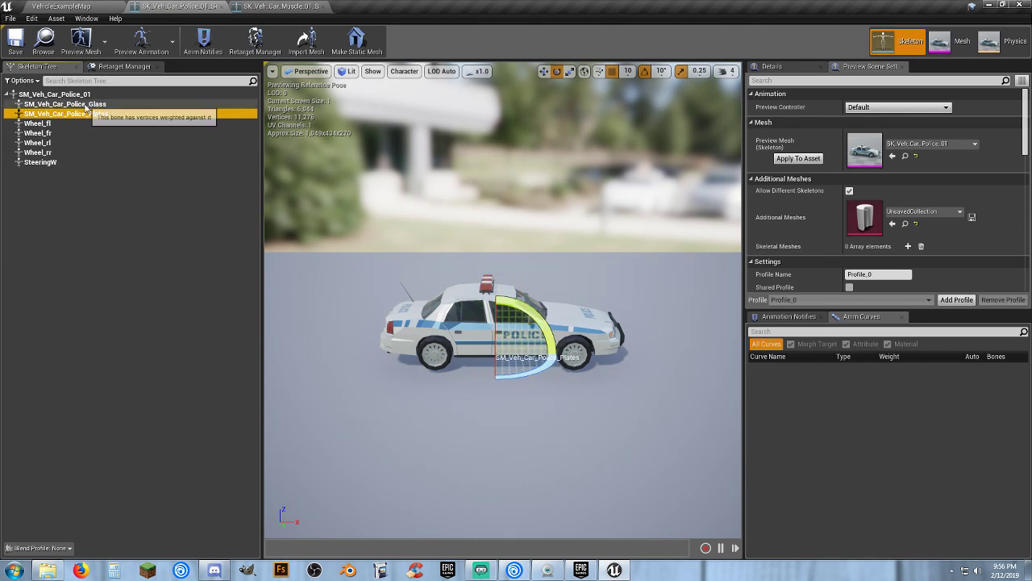
pyautogui.click(86, 105)
pyautogui.click(95, 96)
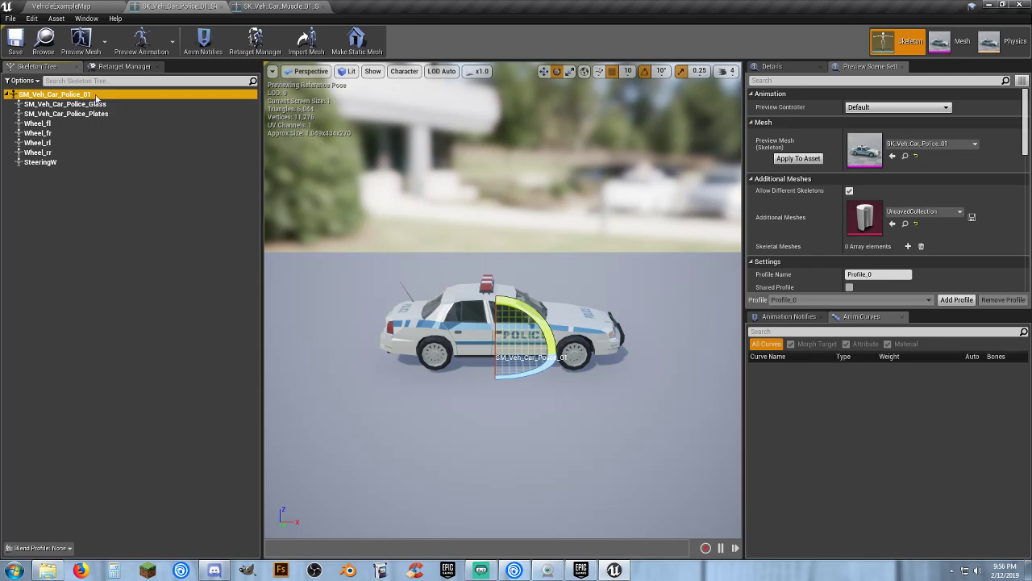
# Check the wheel bones from Wheel_rl to Wheel_fr in the muscle car skeleton, and close both skeleton editors
pyautogui.click(279, 5)
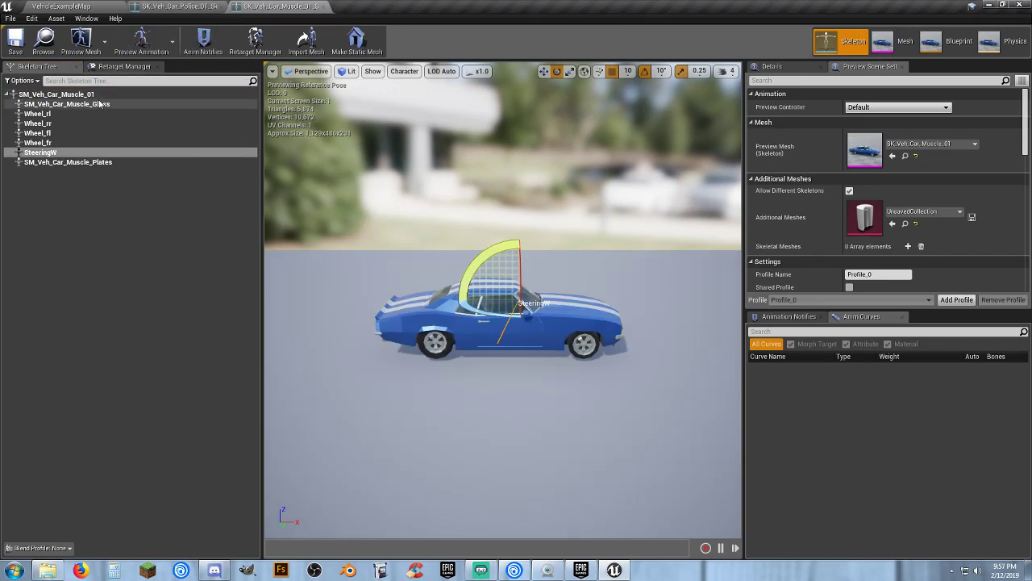
pyautogui.click(71, 115)
pyautogui.click(63, 142)
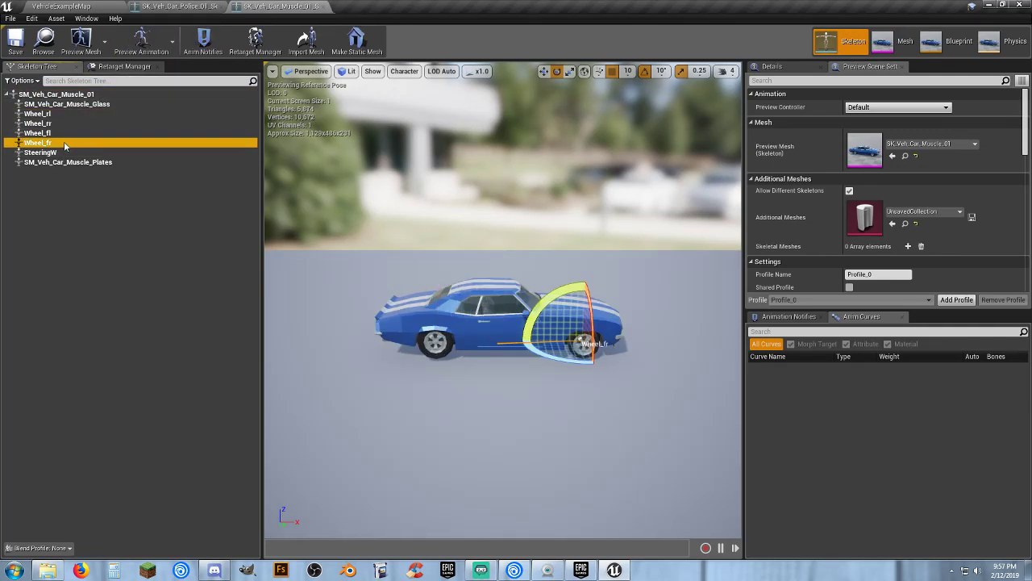
pyautogui.click(56, 113)
pyautogui.click(57, 142)
pyautogui.click(320, 6)
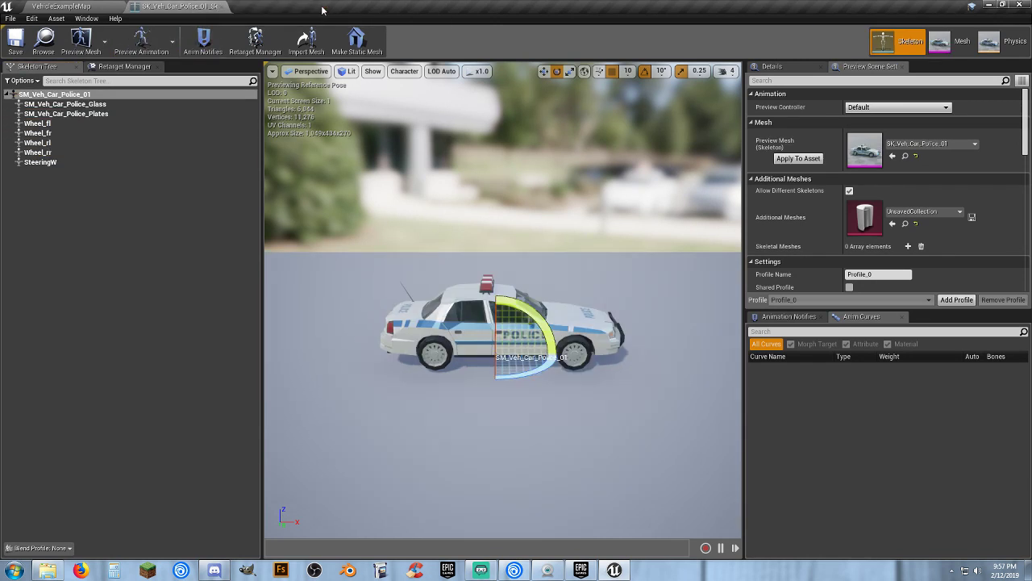
pyautogui.click(231, 6)
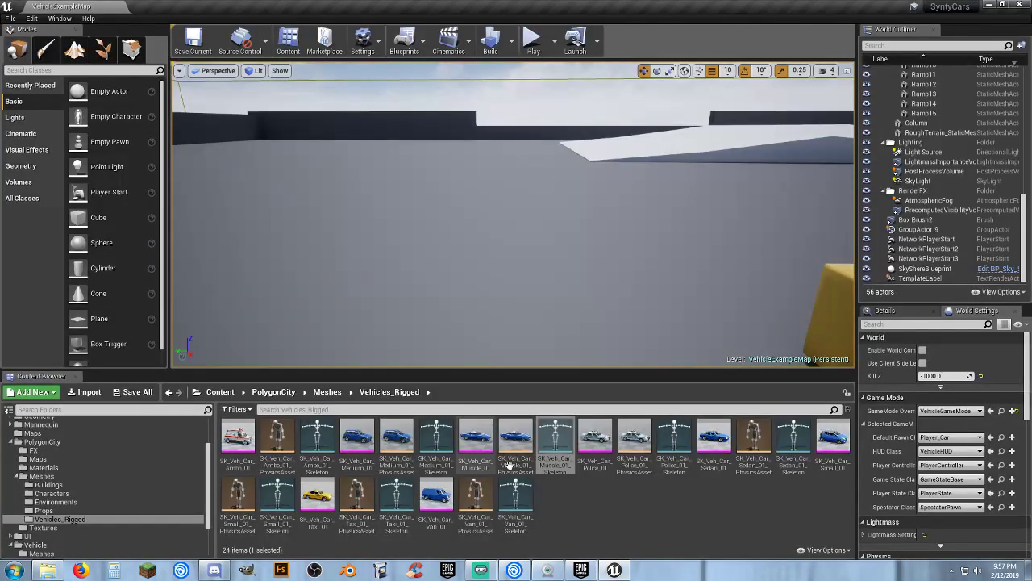
# Open SK_Veh_Car_Ambo_01_Skeleton from the Vehicles_Rigged folder
pyautogui.click(597, 509)
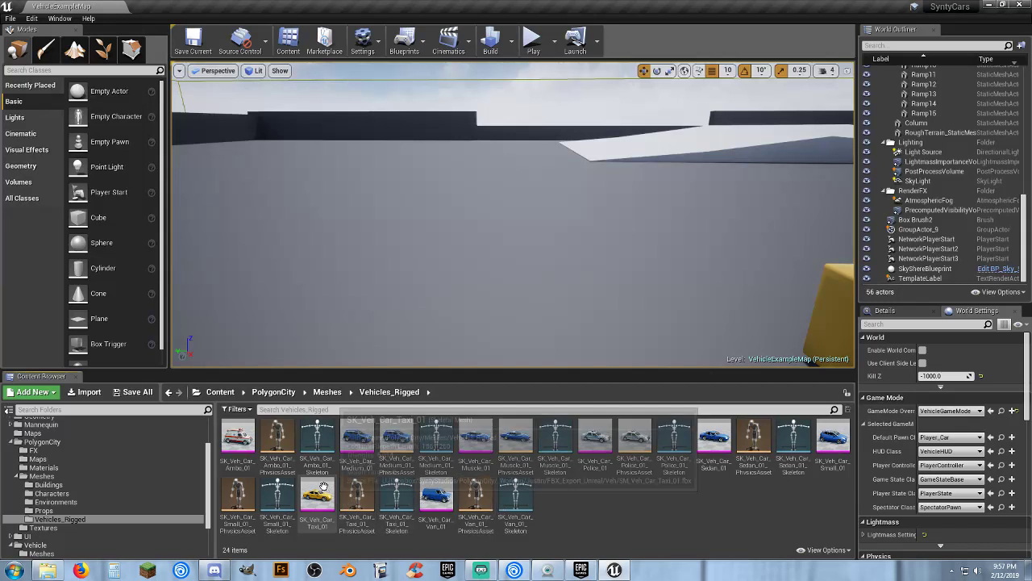
pyautogui.click(317, 443)
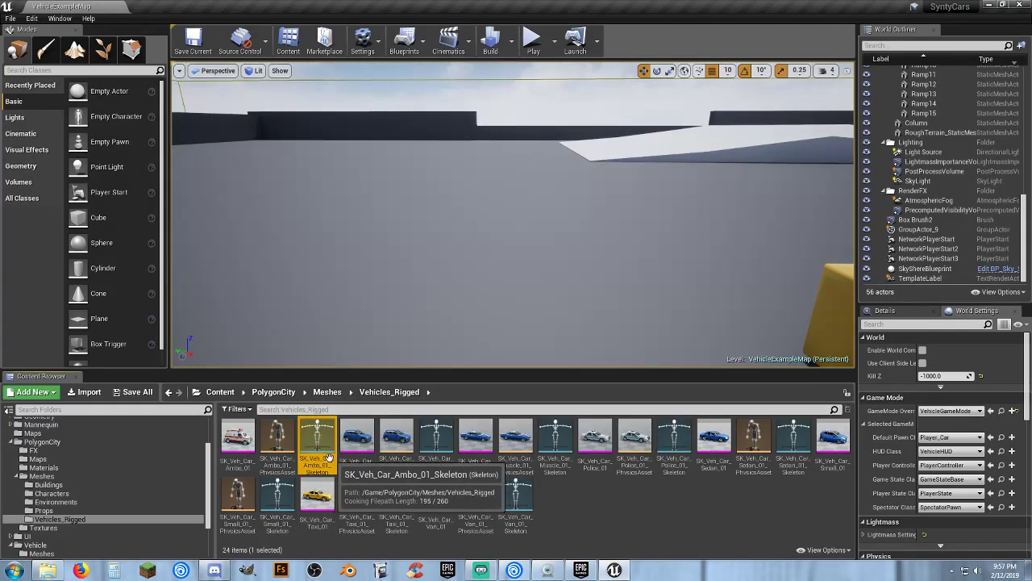
pyautogui.doubleClick(326, 459)
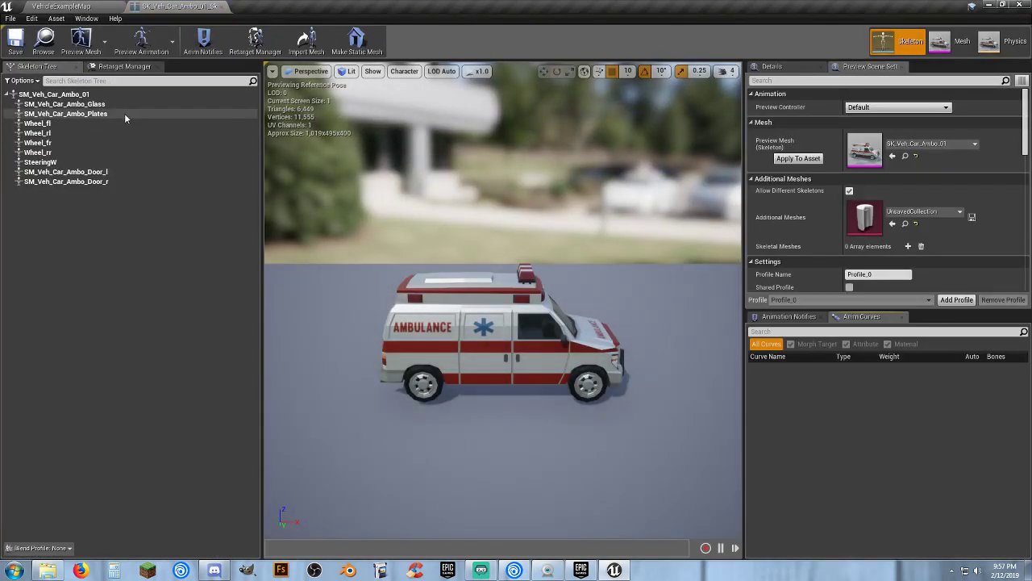
# Test the rotation of the ambulance's SM_Veh_Car_Ambo_Door_l bone, inspect the van from behind, and close the skeleton editor
pyautogui.click(124, 174)
pyautogui.moveTo(411, 372); pyautogui.dragTo(459, 397, button='right')
pyautogui.moveTo(335, 331); pyautogui.dragTo(340, 322)
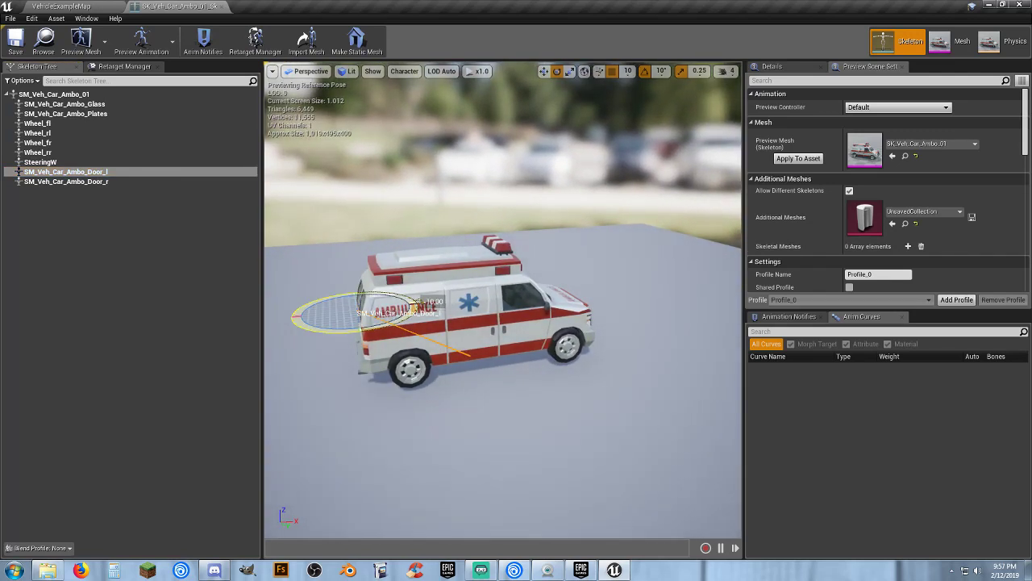
pyautogui.moveTo(412, 303)
pyautogui.mouseDown()
pyautogui.moveTo(405, 321)
pyautogui.moveTo(376, 330)
pyautogui.moveTo(417, 310)
pyautogui.mouseUp()
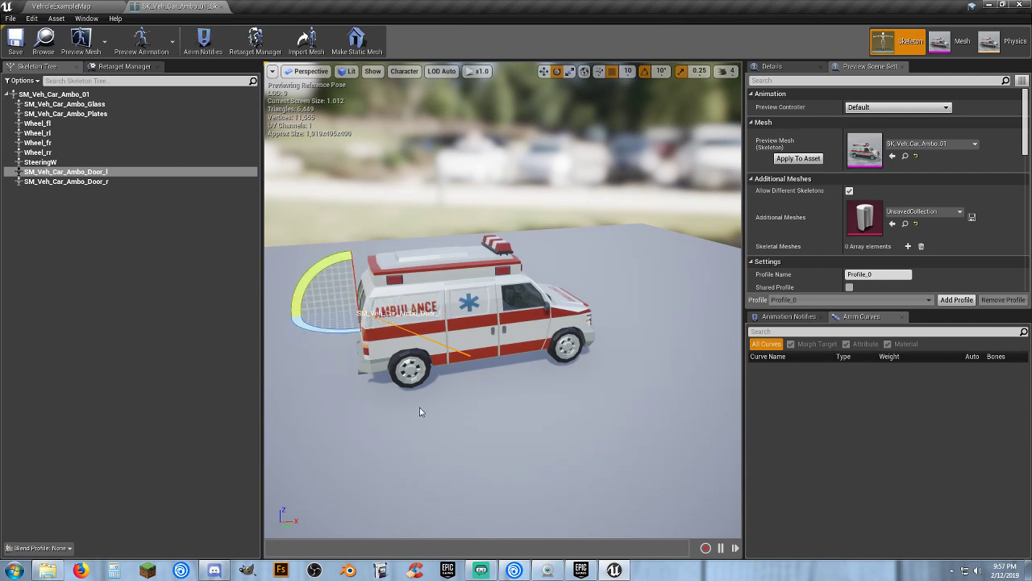
pyautogui.moveTo(419, 410); pyautogui.dragTo(472, 410, button='right')
pyautogui.keyDown('alt'); pyautogui.moveTo(565, 334); pyautogui.dragTo(466, 334); pyautogui.keyUp('alt')
pyautogui.click(115, 194)
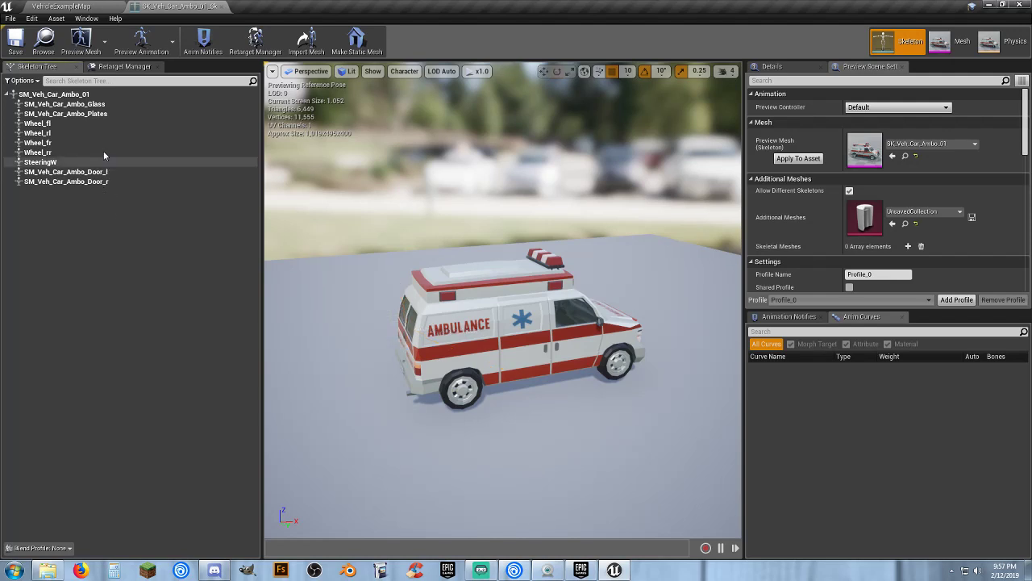
pyautogui.click(222, 7)
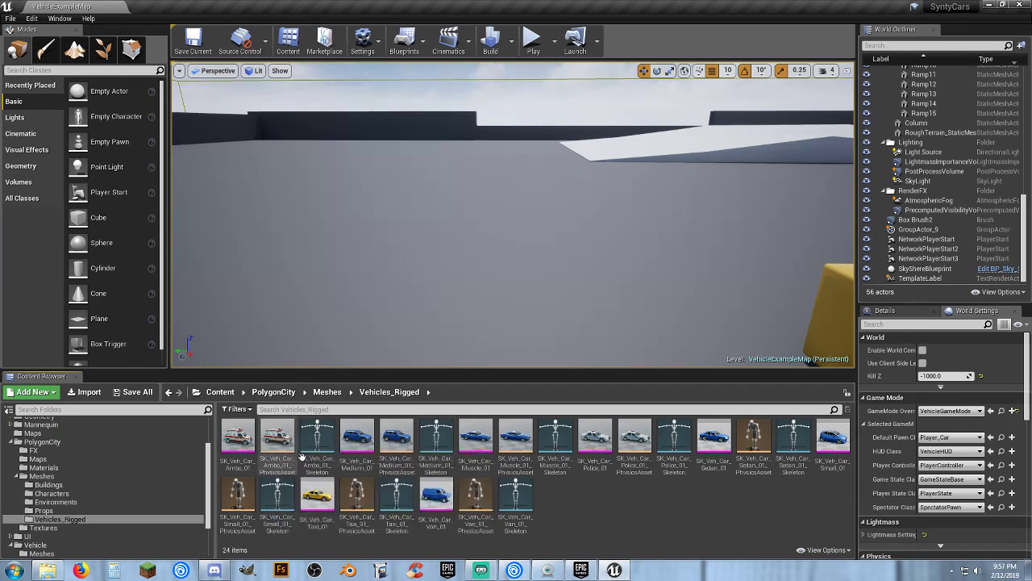
# Create a folder named People inside the Characters/Animations folder and open it
pyautogui.click(324, 464)
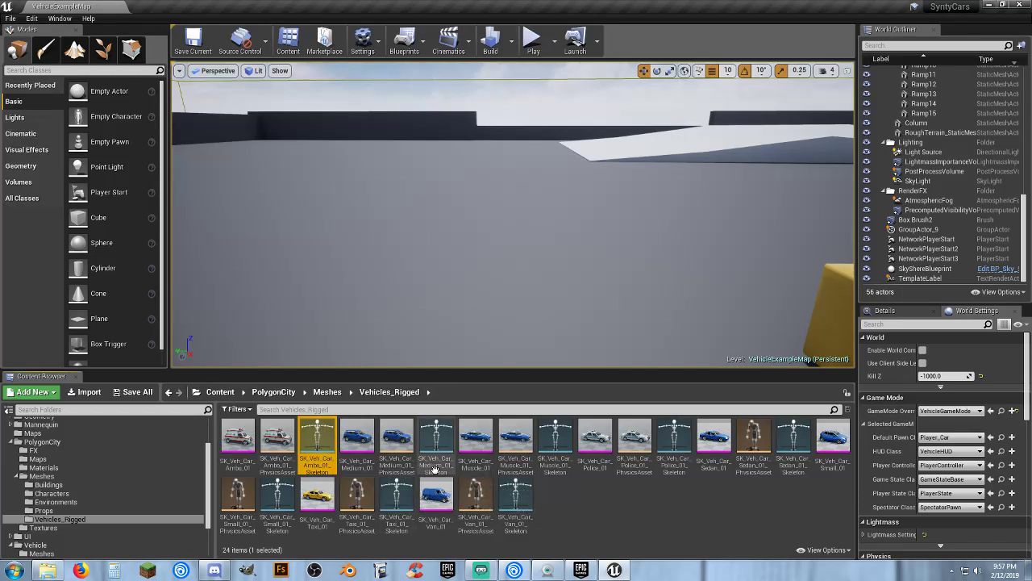
pyautogui.click(567, 505)
pyautogui.scroll(3, 103, 448)
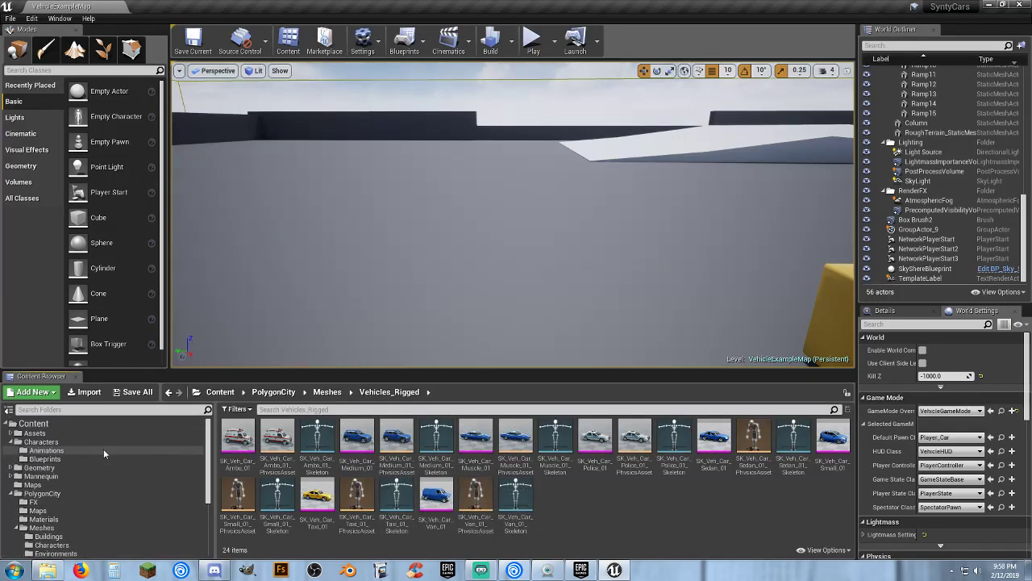
pyautogui.click(41, 449)
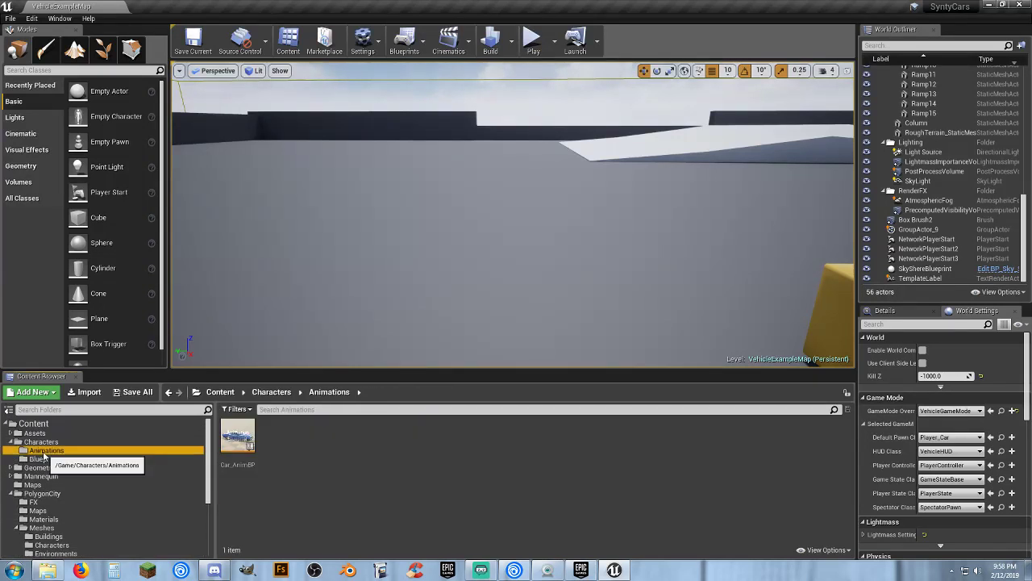
pyautogui.rightClick(290, 441)
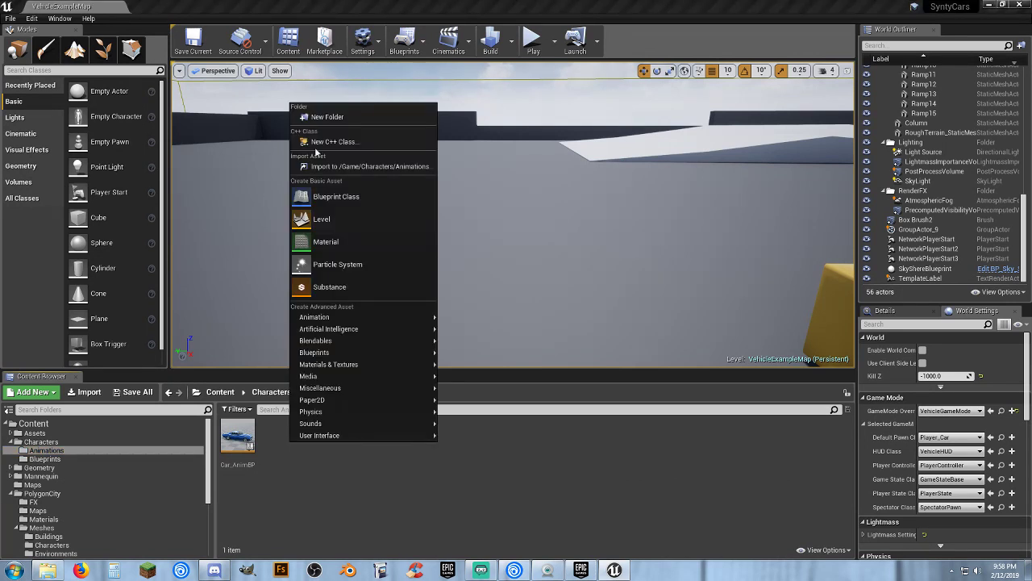
pyautogui.click(331, 117)
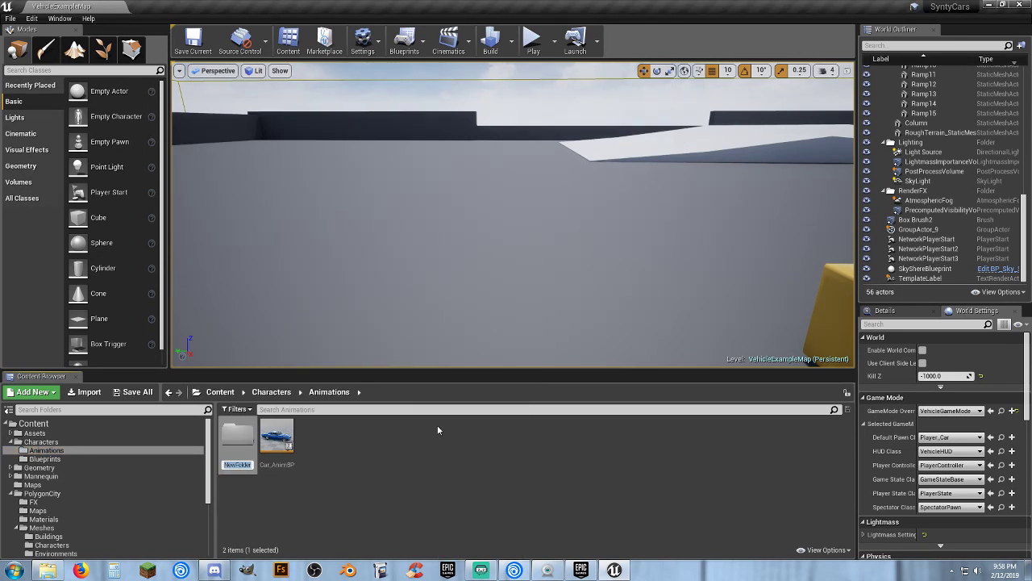
pyautogui.press('Return')
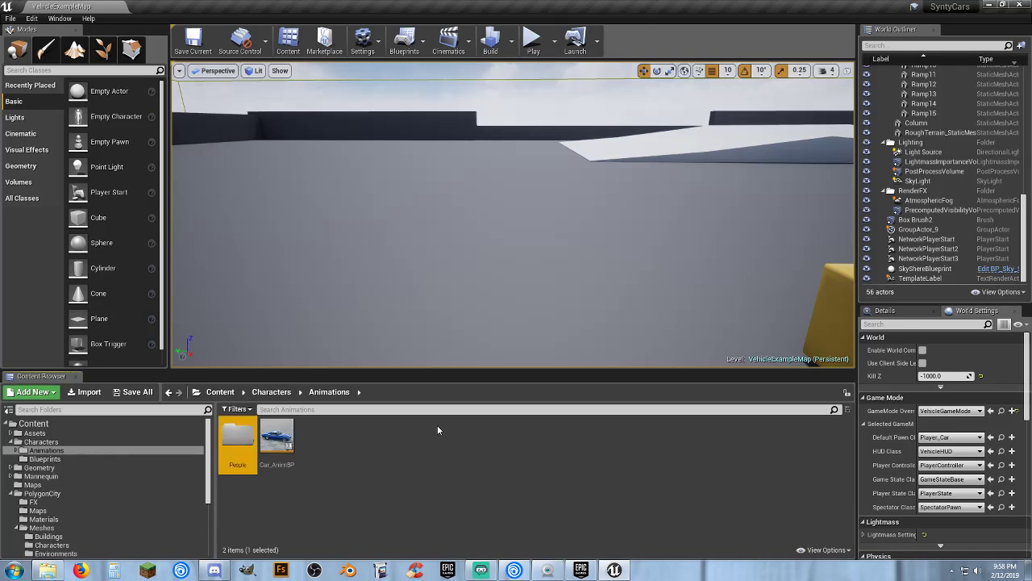
pyautogui.press('Return')
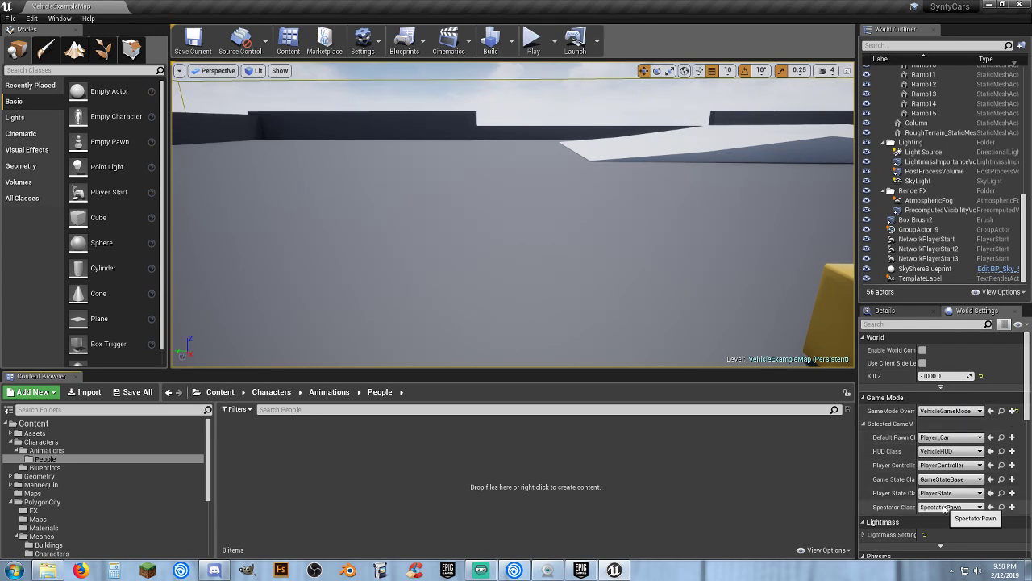
# Set the level's GameMode Override to ThirdPersonGameMode and play-test the mannequin's jumping and running
pyautogui.click(952, 411)
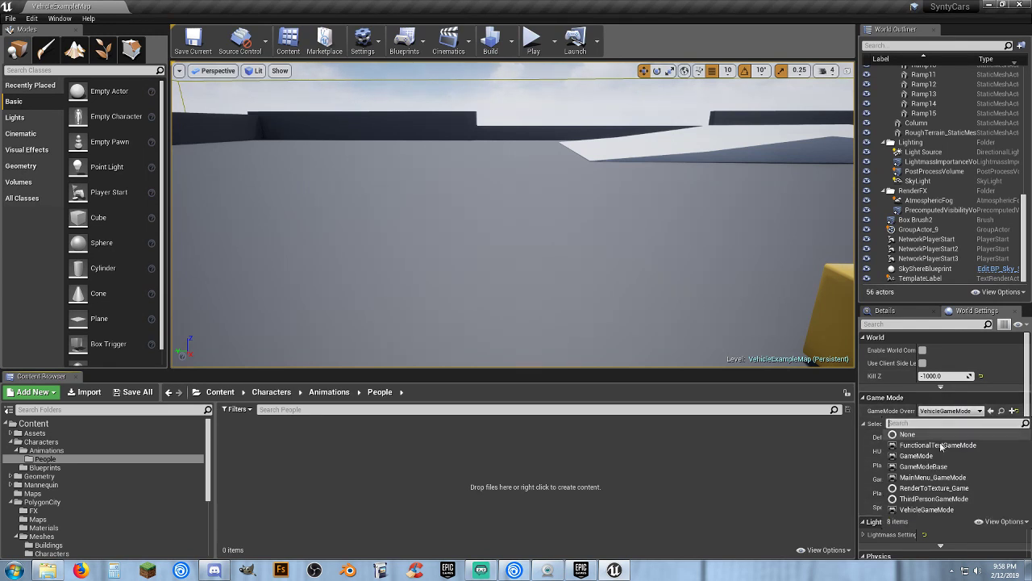
pyautogui.click(921, 498)
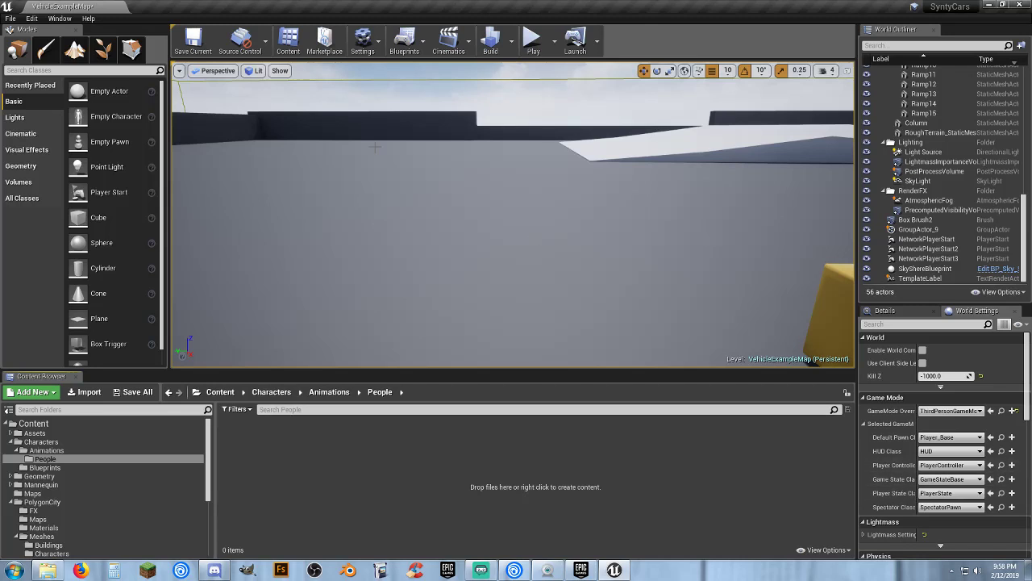
pyautogui.click(533, 39)
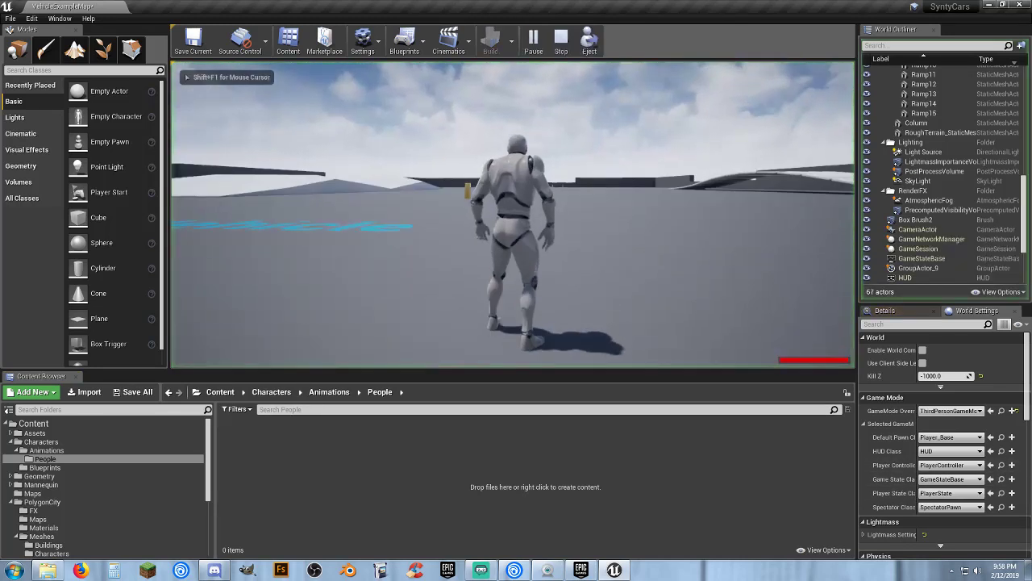
pyautogui.press('space')
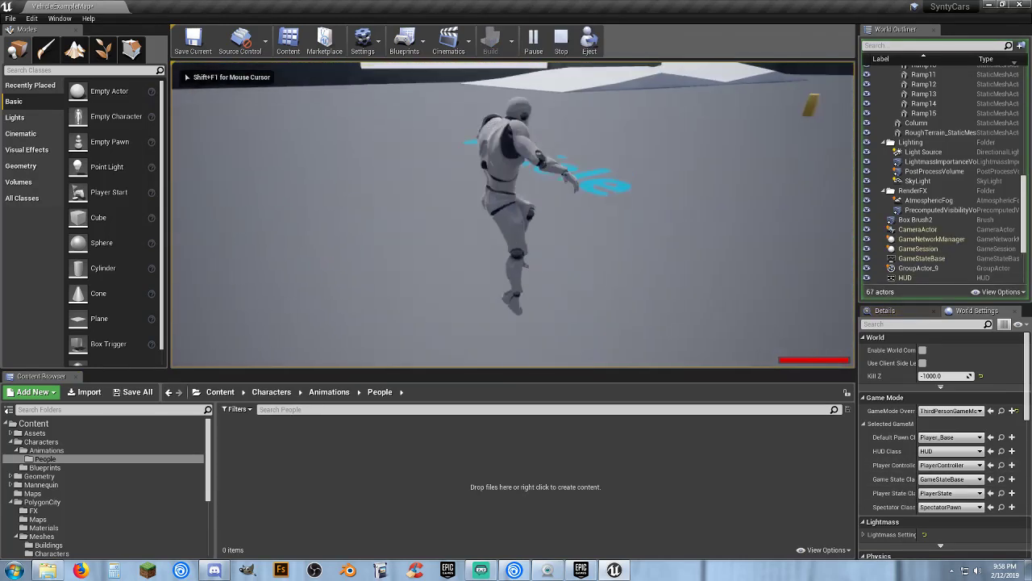
pyautogui.press('w')
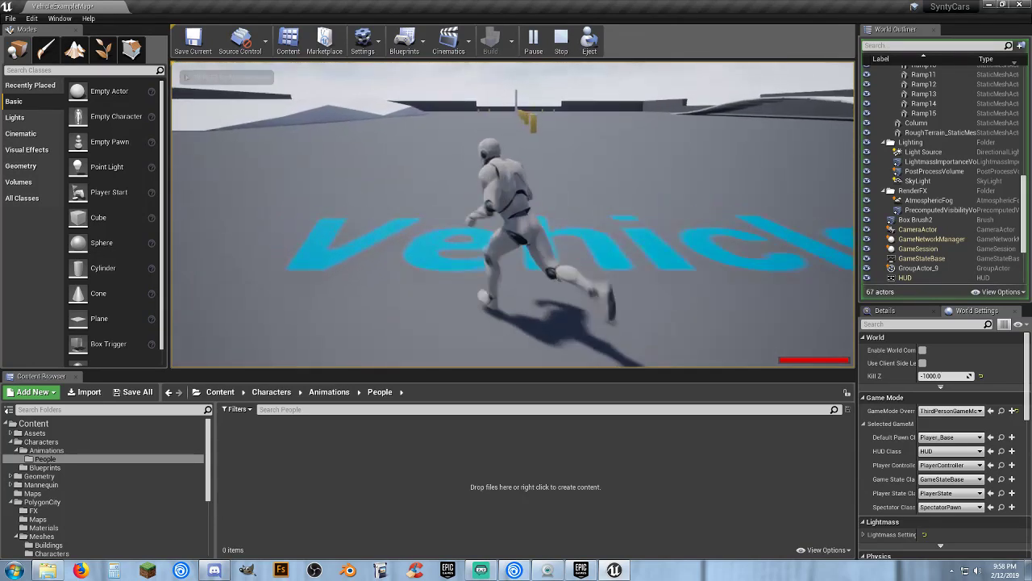
pyautogui.press('s')
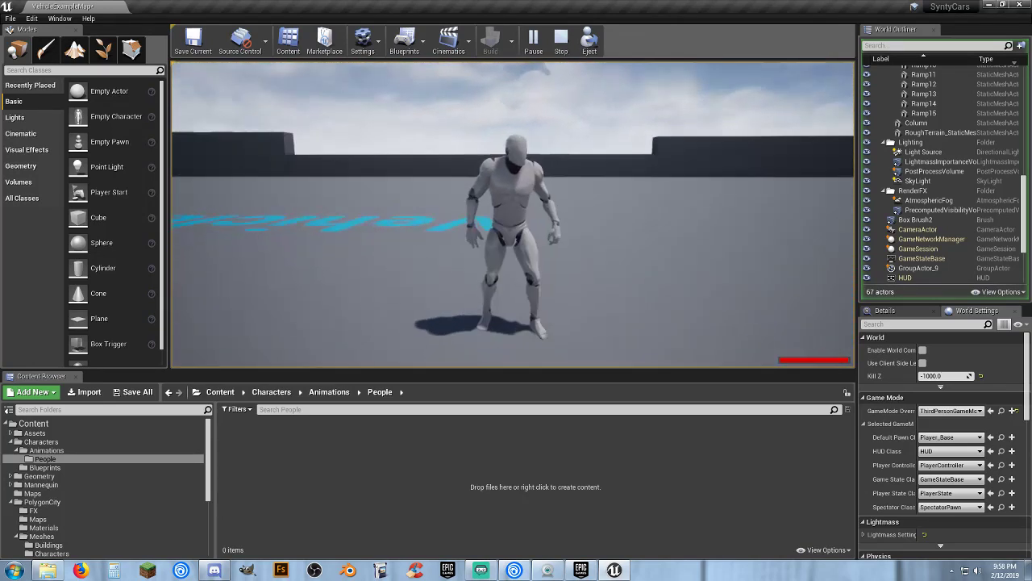
pyautogui.press('Escape')
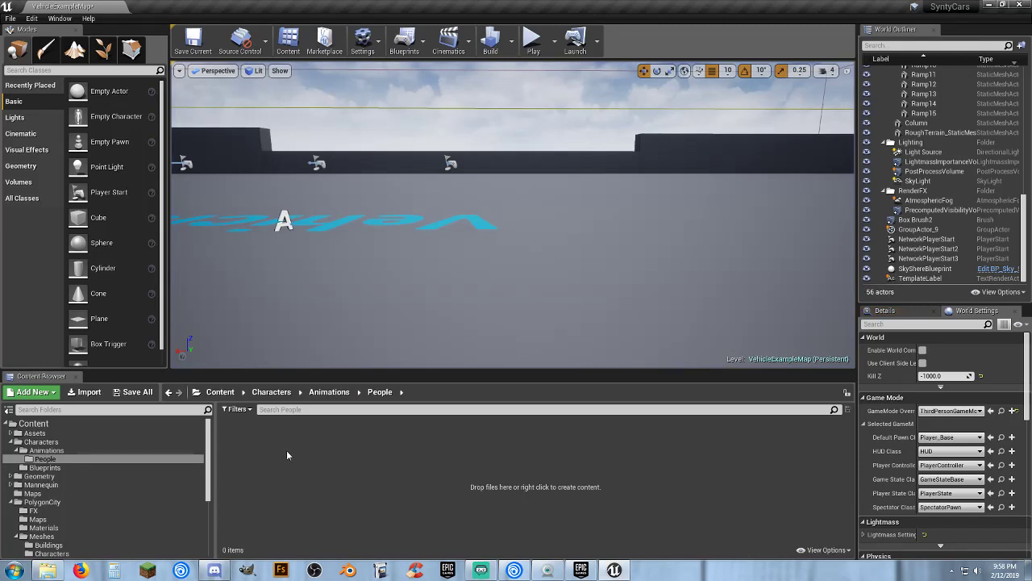
# Create a folder named Mesh inside the Characters folder and open it
pyautogui.click(50, 449)
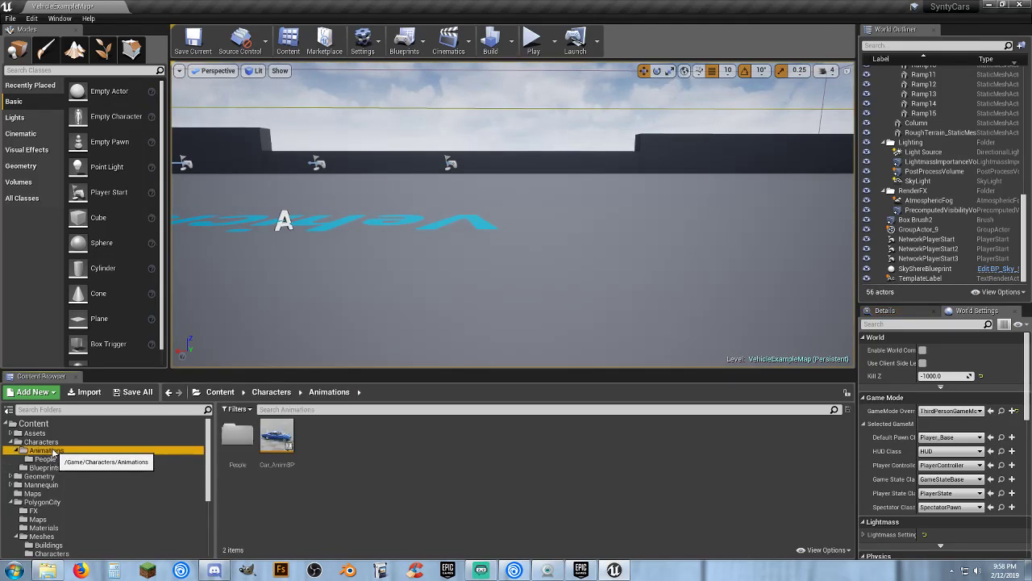
pyautogui.click(51, 442)
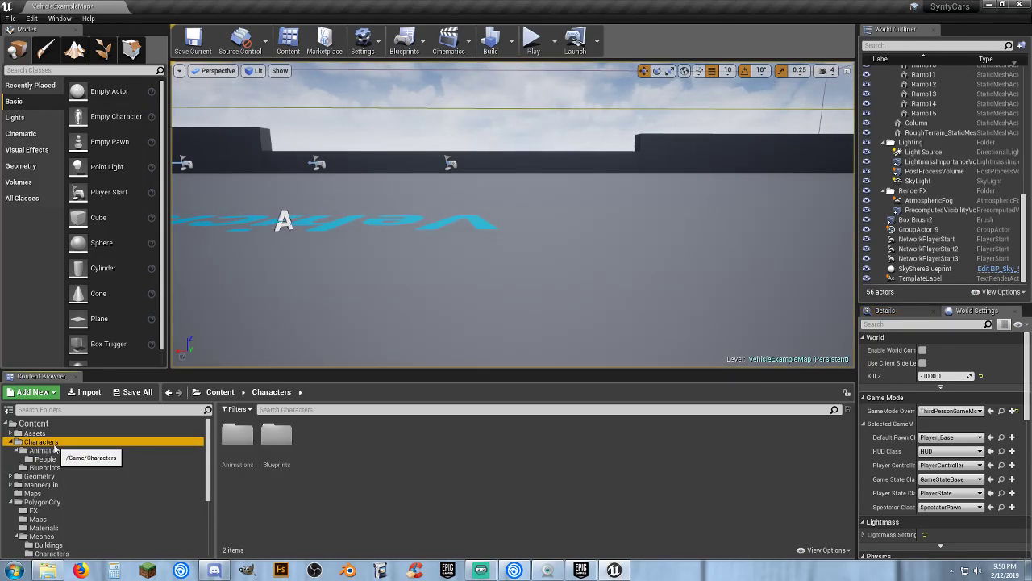
pyautogui.rightClick(324, 442)
pyautogui.click(369, 117)
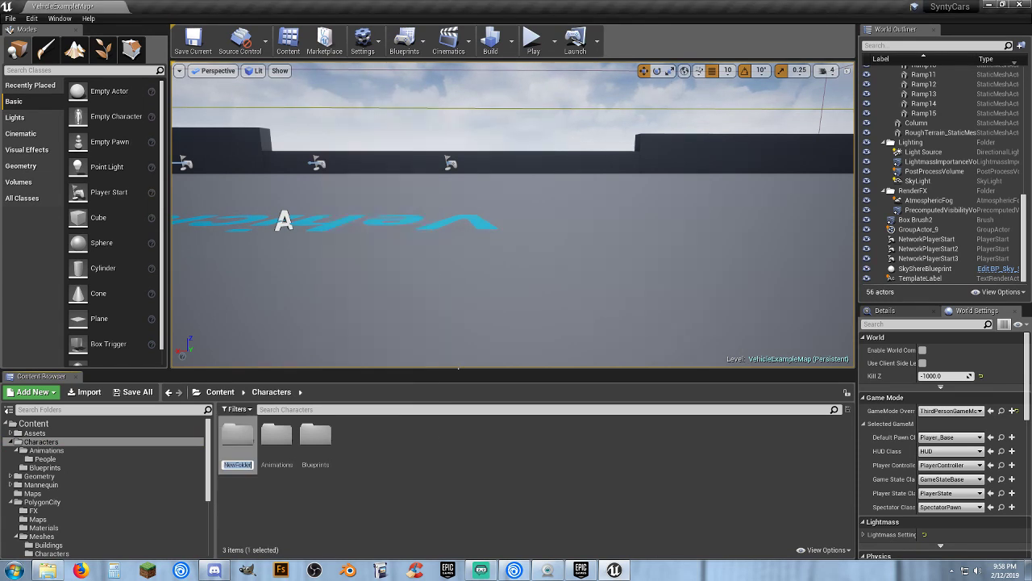
pyautogui.write('Me')
pyautogui.press('Return')
pyautogui.press('Return')
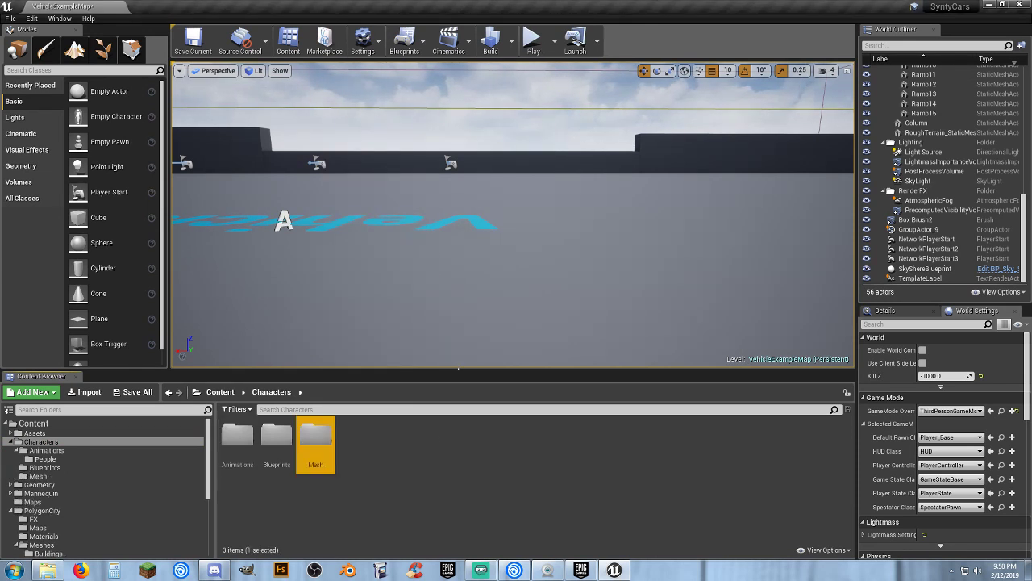
# Copy SK_Character_City_Rig from PolygonCity/Meshes/Characters into the Characters/Mesh folder and open that folder
pyautogui.scroll(-2, 94, 513)
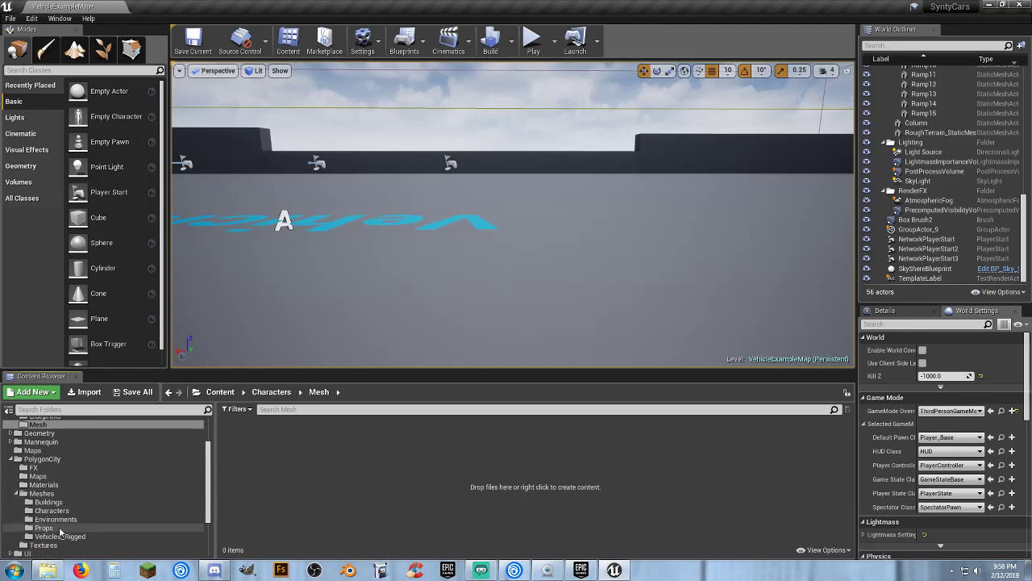
pyautogui.click(51, 511)
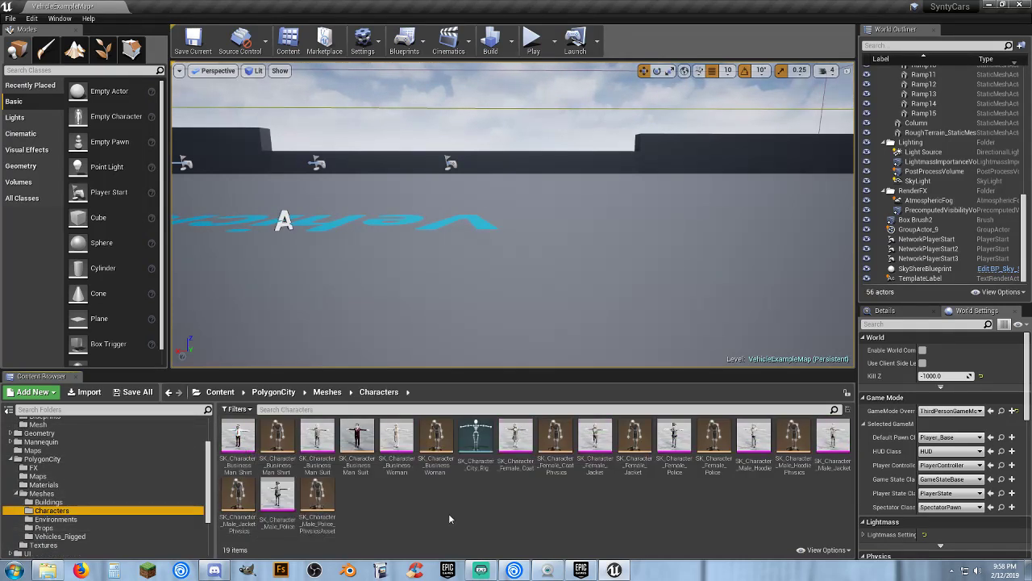
pyautogui.click(472, 464)
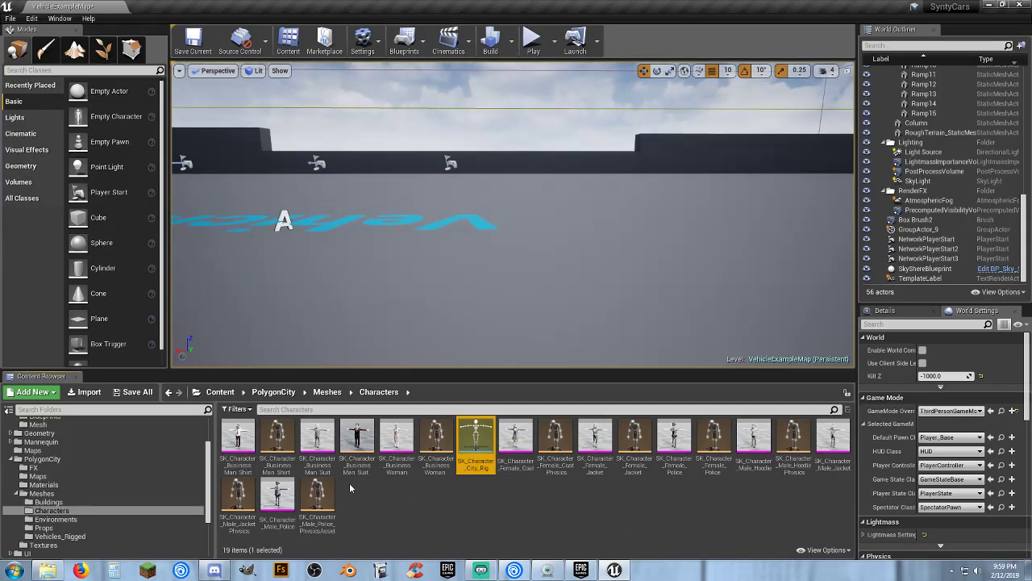
pyautogui.scroll(3, 128, 472)
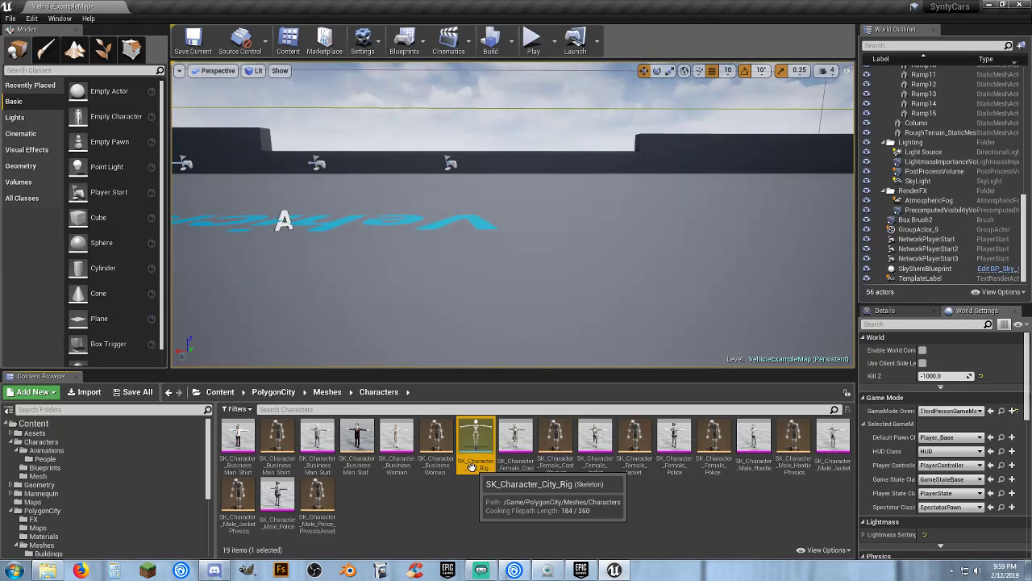
pyautogui.moveTo(471, 466); pyautogui.dragTo(95, 478)
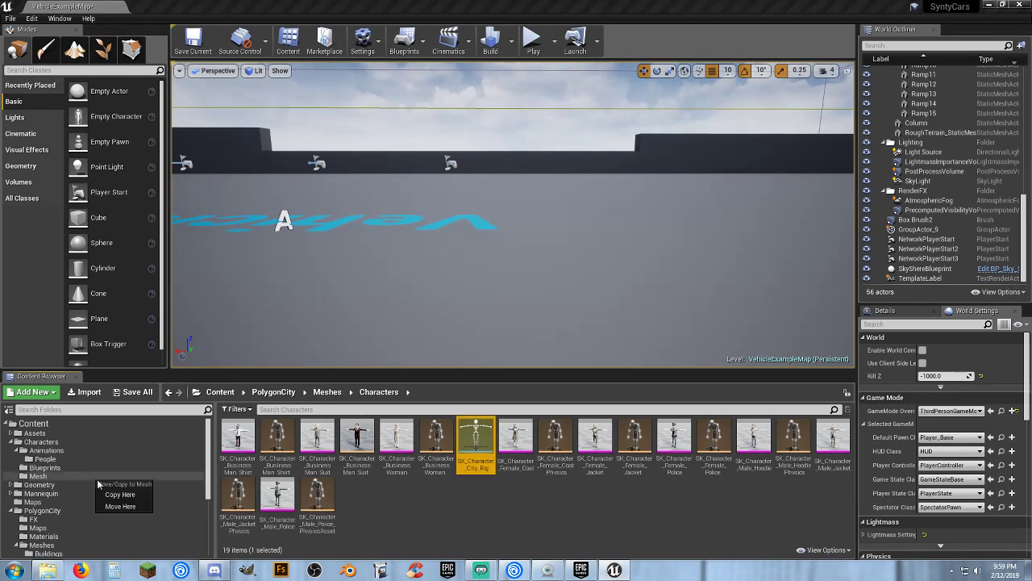
pyautogui.click(121, 489)
pyautogui.click(41, 476)
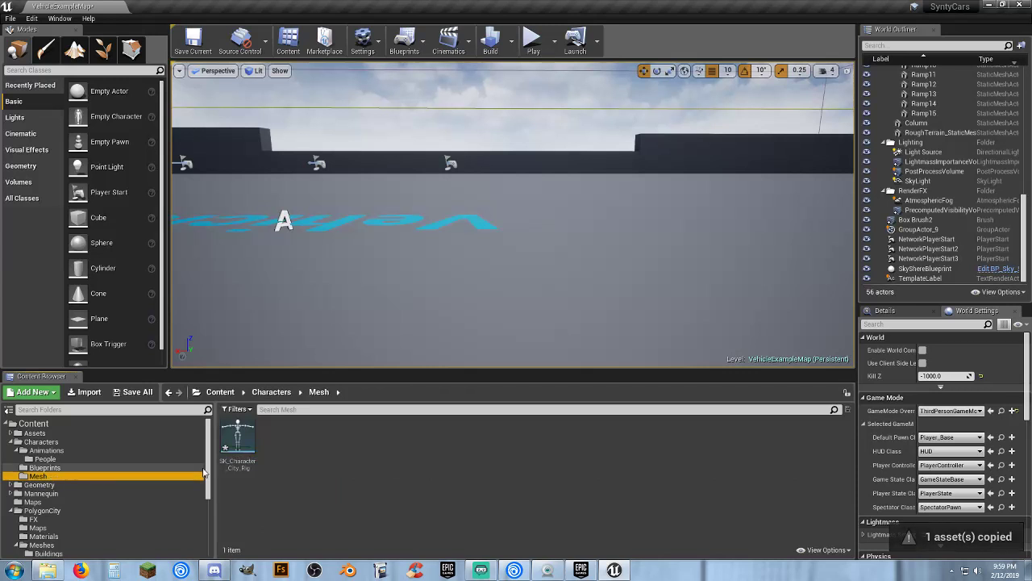
# Rename the copied skeleton in the Characters/Mesh folder as SyntySkeleton
pyautogui.click(238, 443)
pyautogui.press('F2')
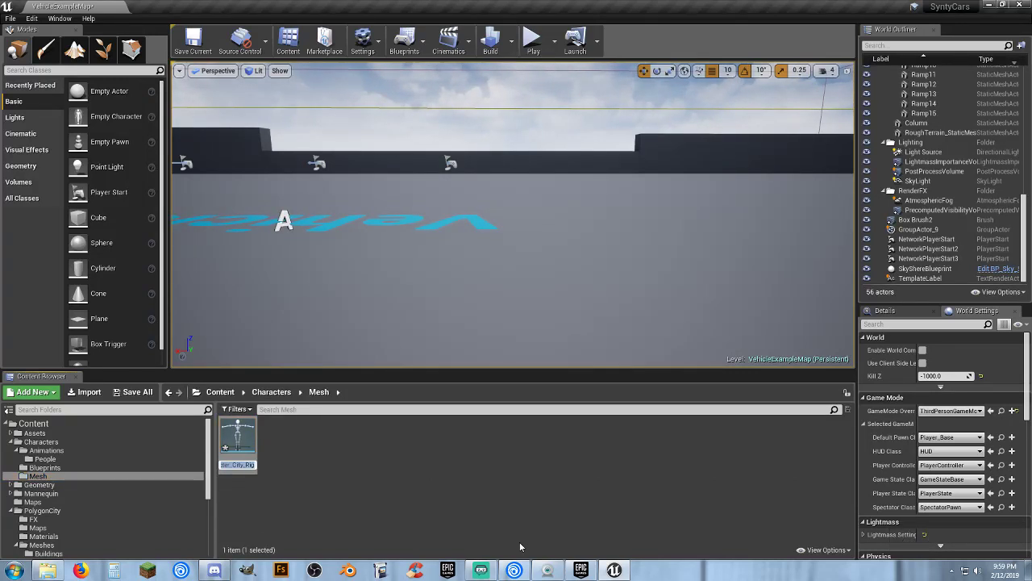
pyautogui.write('SyntyS')
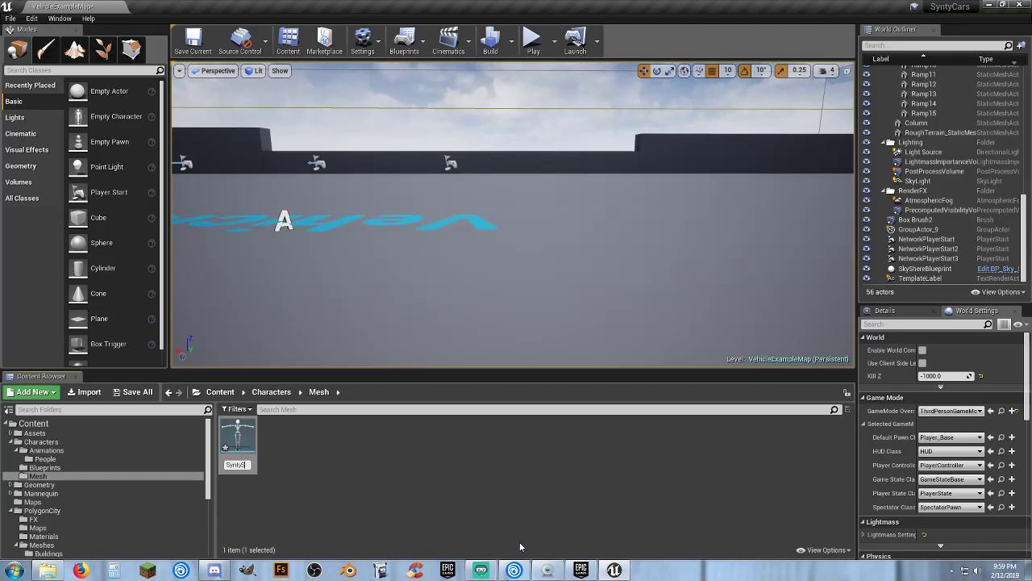
pyautogui.write('keleton')
pyautogui.press('Return')
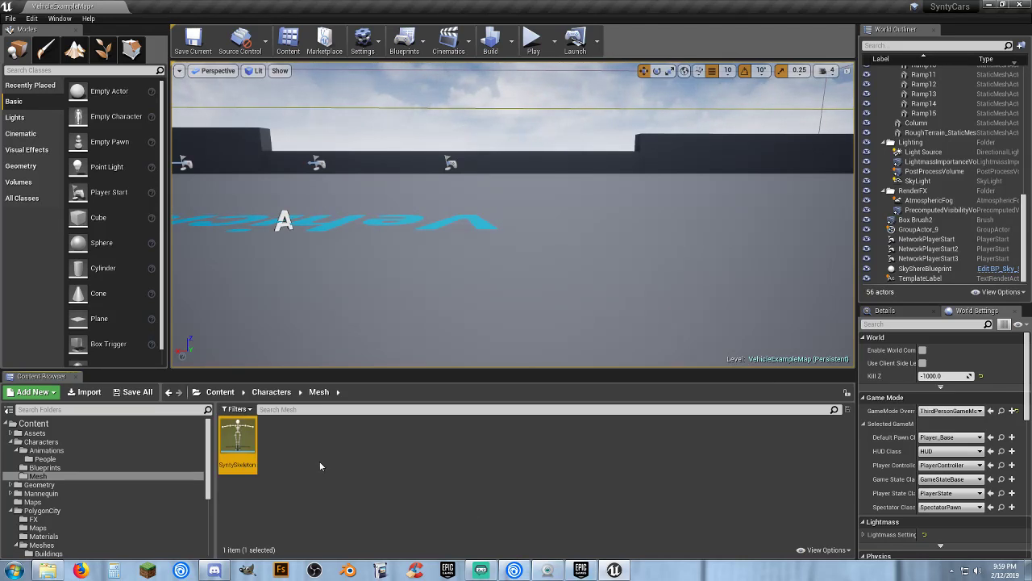
# Check the rig setup of SyntySkeleton in the Retarget Manager and close the skeleton editor
pyautogui.press('Return')
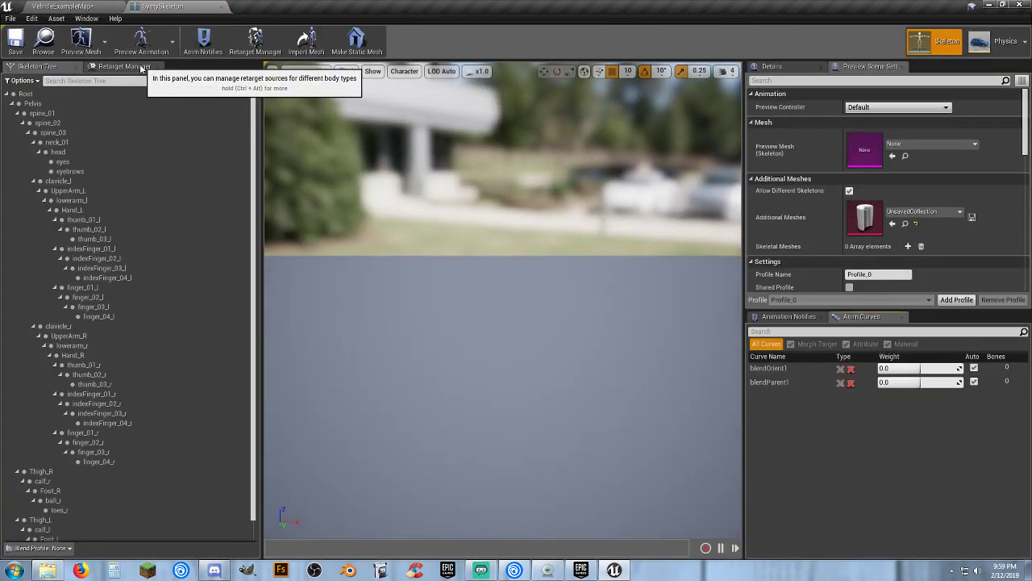
pyautogui.click(123, 66)
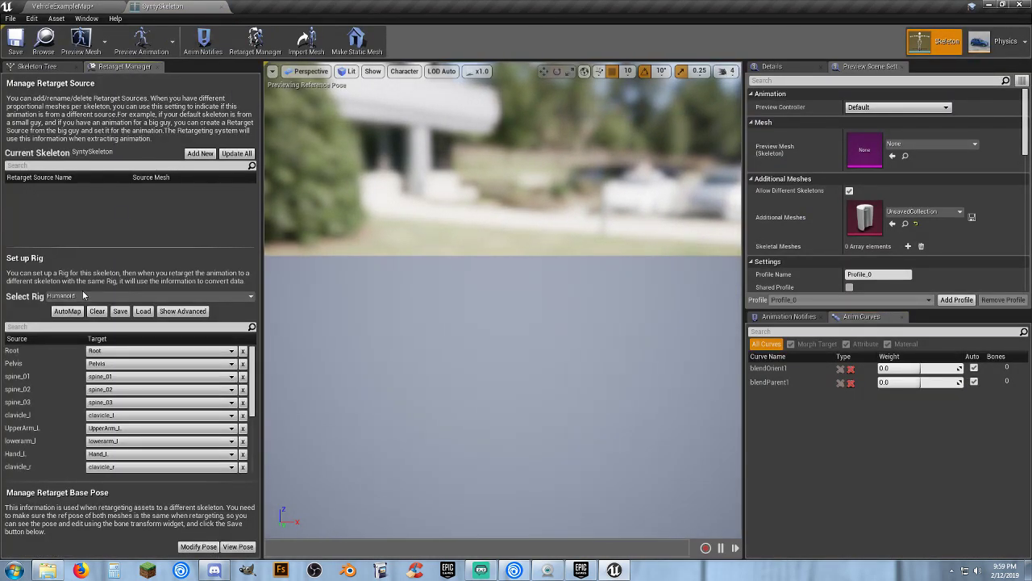
pyautogui.click(223, 7)
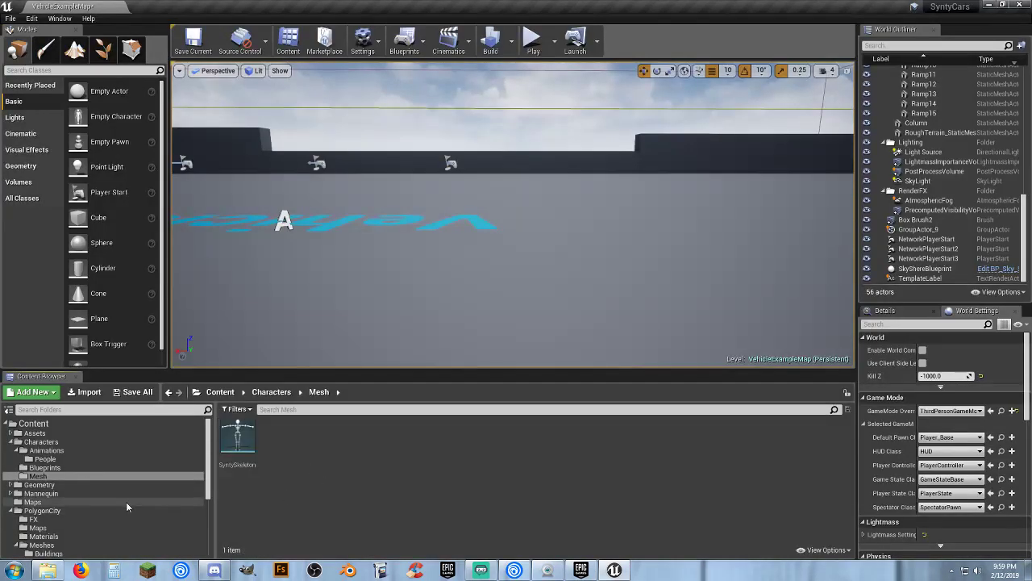
# Open UE4_Mannequin_Skeleton from Mannequin/Character/Mesh and assign it the Humanoid rig in the Retarget Manager
pyautogui.scroll(-2, 133, 489)
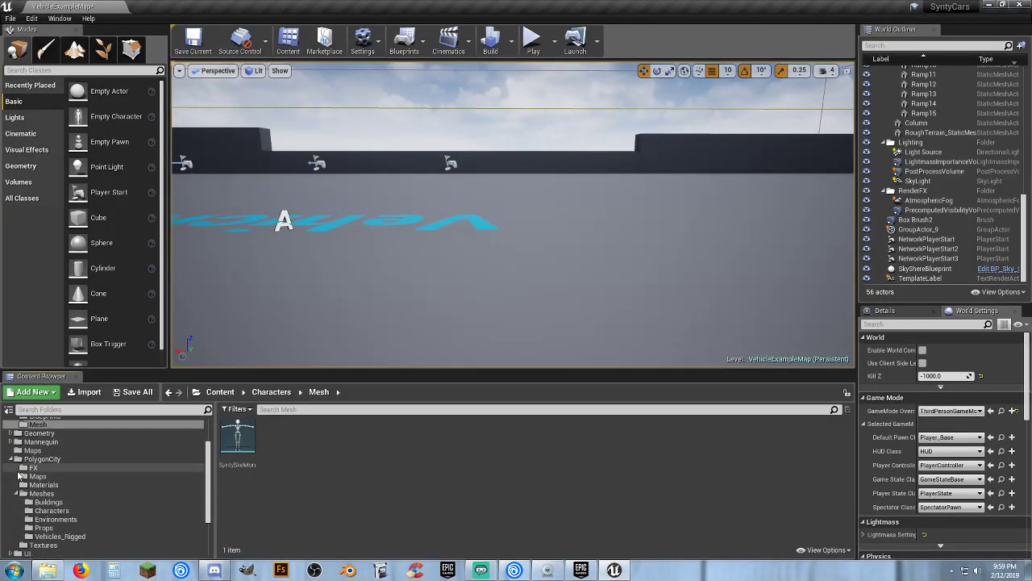
pyautogui.scroll(1, 19, 476)
pyautogui.click(11, 459)
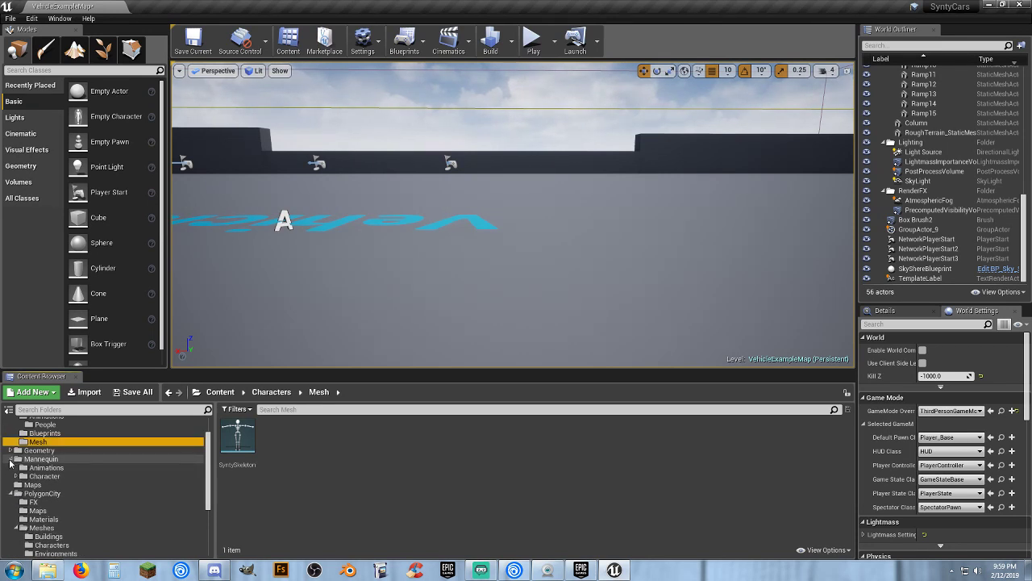
pyautogui.click(15, 476)
pyautogui.click(44, 493)
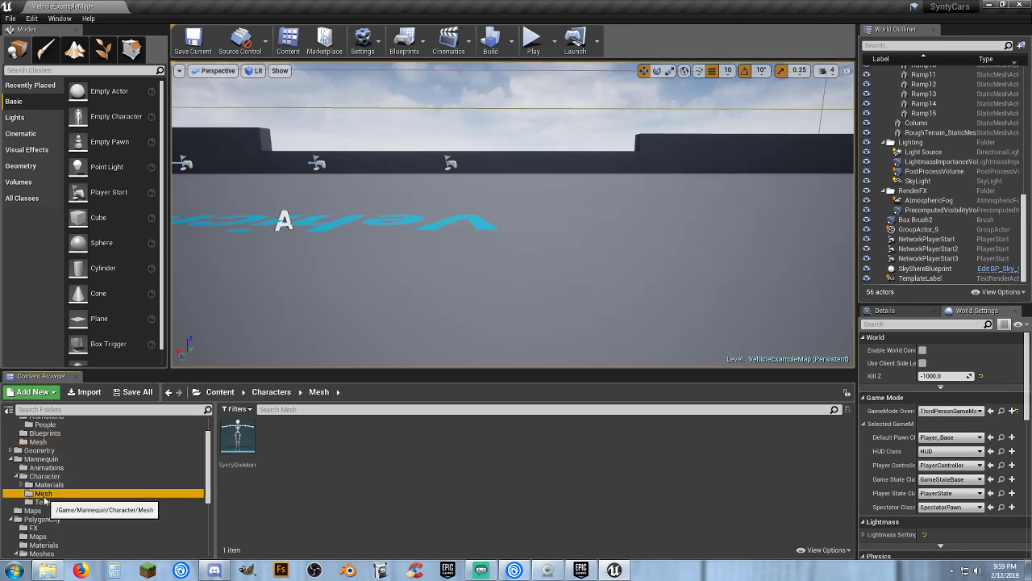
pyautogui.doubleClick(322, 472)
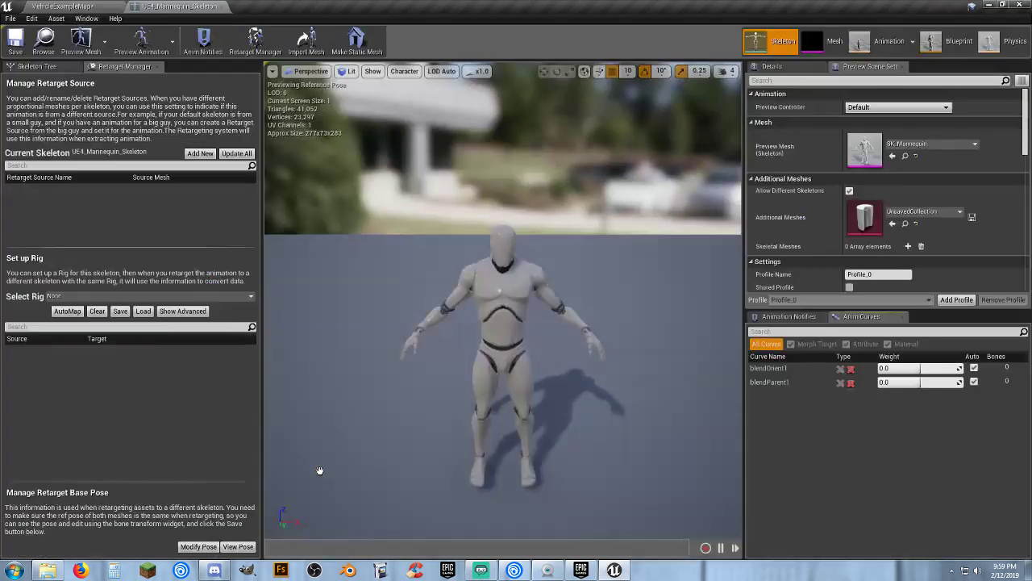
pyautogui.click(171, 296)
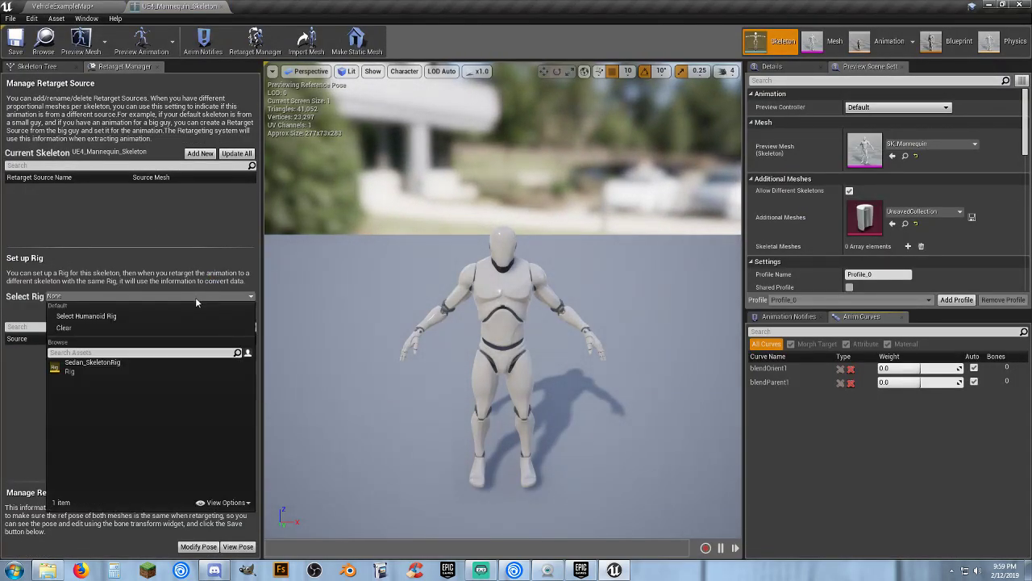
pyautogui.click(86, 315)
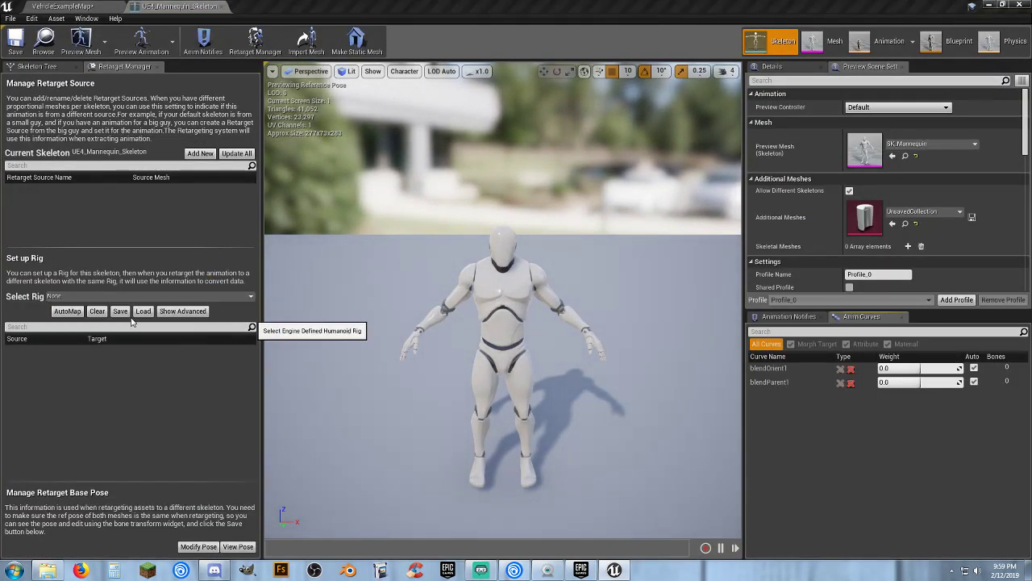
# Rotate the mannequin's left upper arm bone (upperarm_l) up to a horizontal T-pose position
pyautogui.click(534, 294)
pyautogui.press('e')
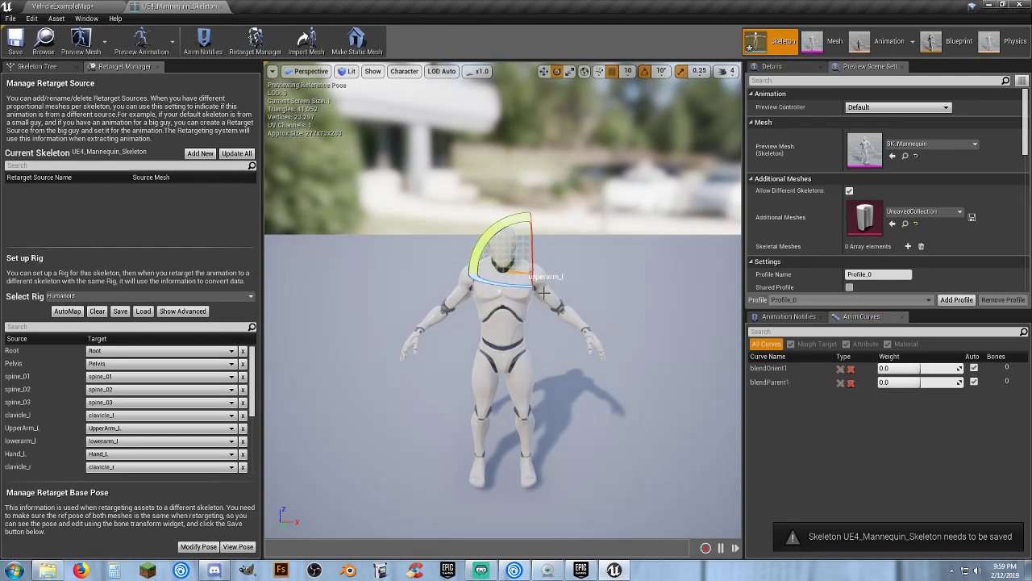
pyautogui.moveTo(503, 225); pyautogui.dragTo(610, 259)
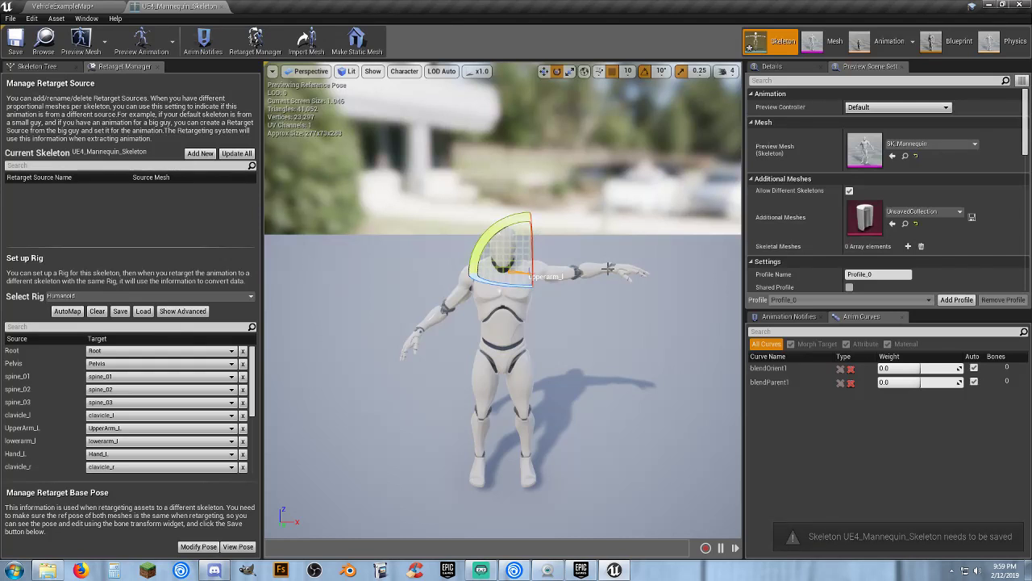
# Rotate the left forearm bone (lowerarm_l) by -10 degrees to bring it in line with the upper arm
pyautogui.click(594, 268)
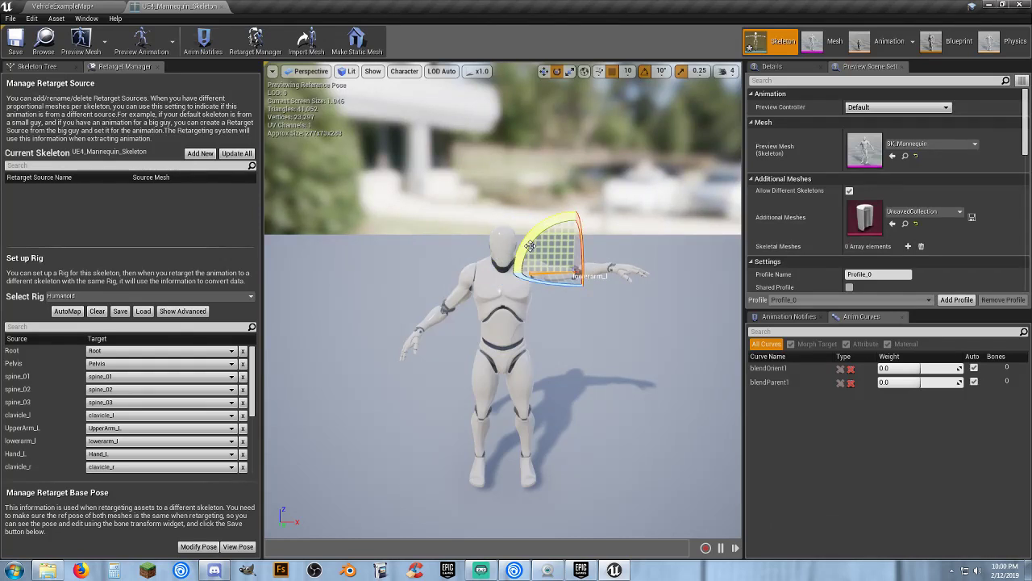
pyautogui.moveTo(532, 247); pyautogui.dragTo(530, 245)
pyautogui.moveTo(637, 273); pyautogui.dragTo(633, 280)
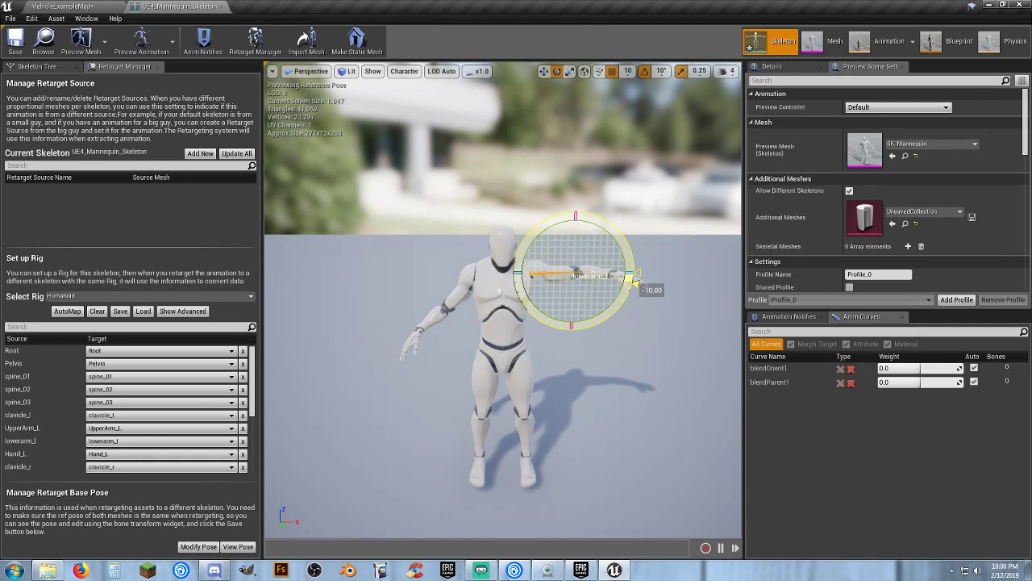
pyautogui.moveTo(634, 282)
pyautogui.mouseDown()
pyautogui.moveTo(631, 295)
pyautogui.moveTo(637, 283)
pyautogui.mouseUp()
pyautogui.moveTo(634, 282); pyautogui.dragTo(637, 274)
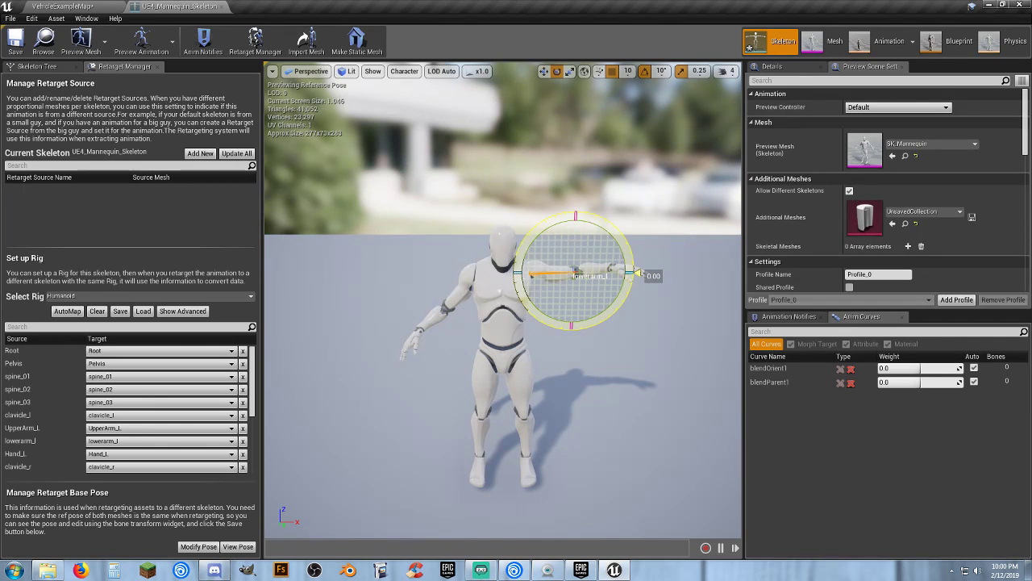
pyautogui.moveTo(637, 274); pyautogui.dragTo(634, 282)
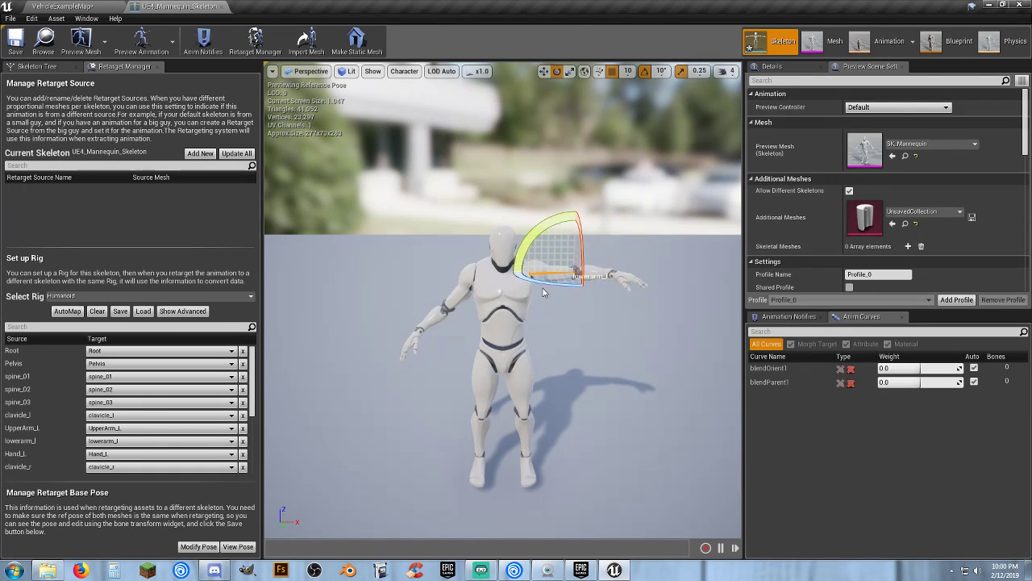
pyautogui.moveTo(548, 282); pyautogui.dragTo(599, 283)
# Rotate the left hand bone (hand_l) by 10 degrees to level it with the forearm
pyautogui.moveTo(553, 303); pyautogui.dragTo(583, 274, button='right')
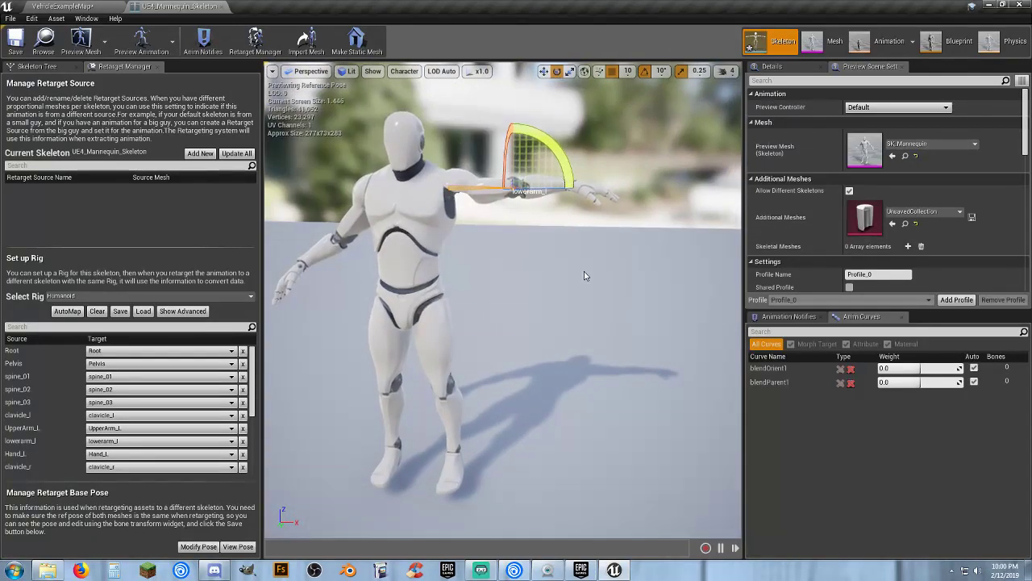
pyautogui.click(592, 187)
pyautogui.moveTo(585, 138); pyautogui.dragTo(569, 132)
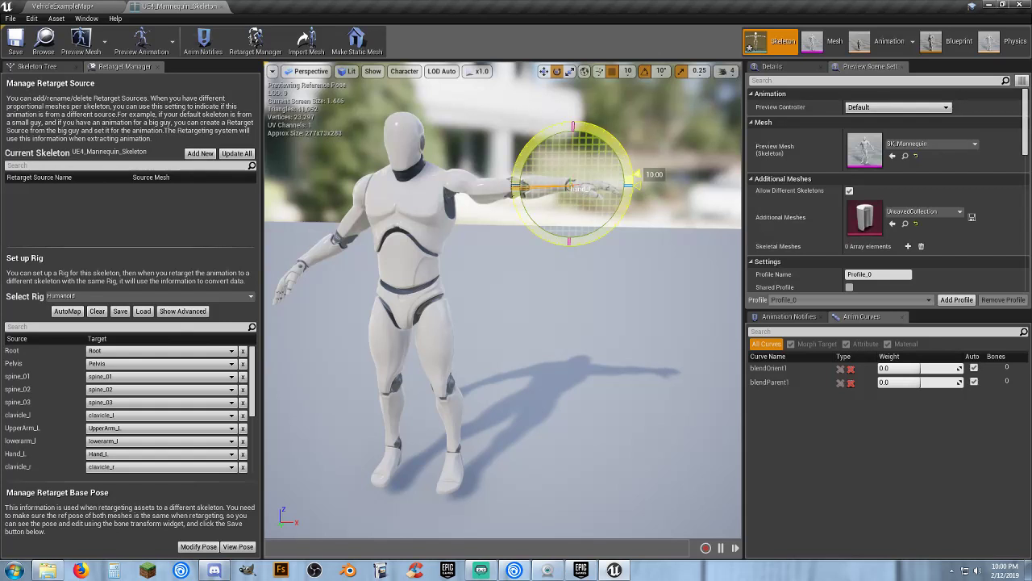
pyautogui.moveTo(637, 173)
pyautogui.mouseDown()
pyautogui.moveTo(634, 160)
pyautogui.moveTo(637, 174)
pyautogui.mouseUp()
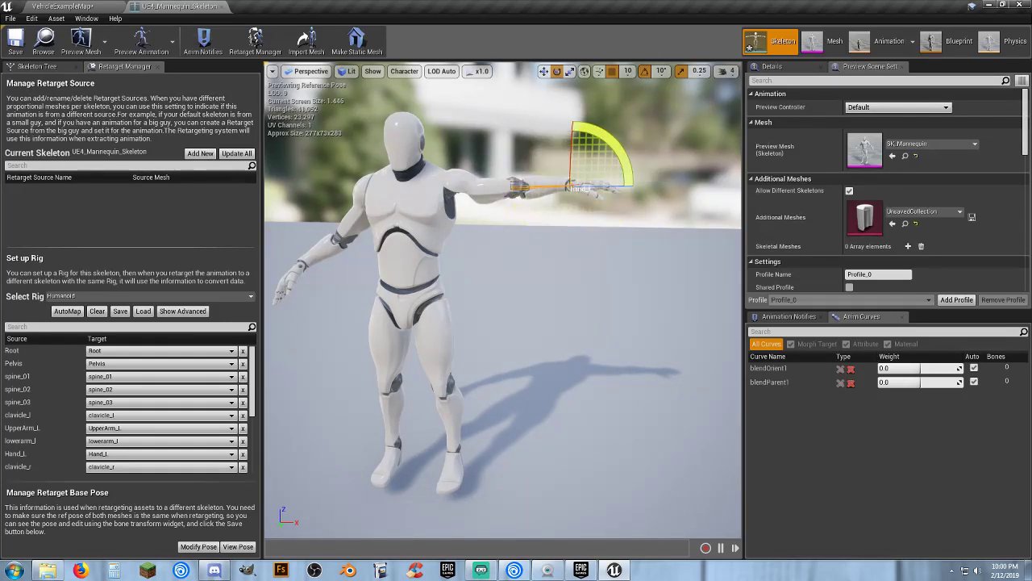
# Rotate the right upper arm bone (upperarm_r) up to horizontal and adjust its remaining rotation for a T-pose
pyautogui.moveTo(524, 250); pyautogui.dragTo(444, 266)
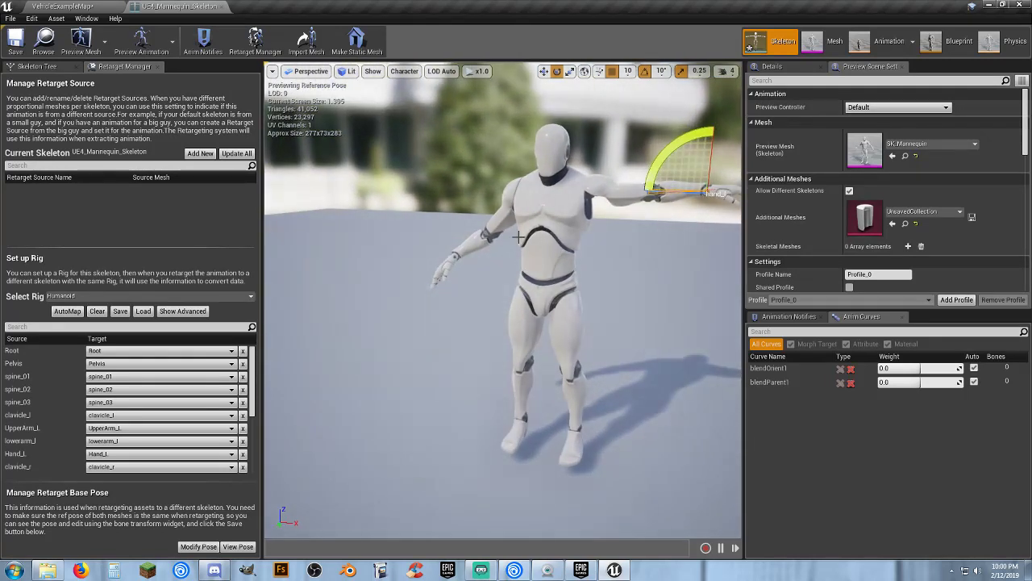
pyautogui.click(510, 203)
pyautogui.moveTo(552, 179); pyautogui.dragTo(563, 242)
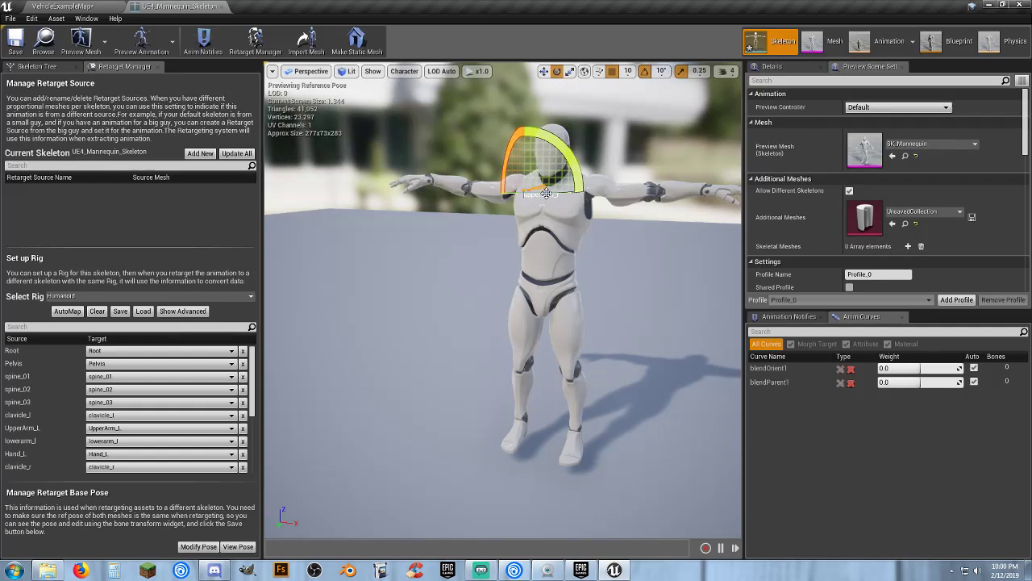
pyautogui.moveTo(542, 192); pyautogui.dragTo(546, 240)
pyautogui.moveTo(545, 239)
pyautogui.mouseDown(button='right')
pyautogui.moveTo(545, 210)
pyautogui.moveTo(597, 323)
pyautogui.moveTo(500, 242)
pyautogui.moveTo(565, 242)
pyautogui.mouseUp(button='right')
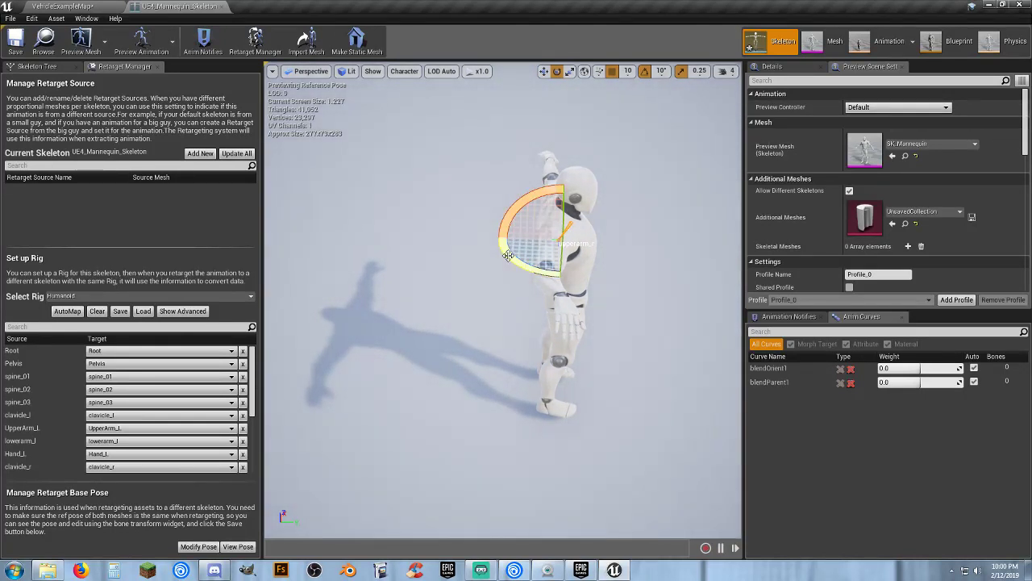
pyautogui.moveTo(504, 248); pyautogui.dragTo(505, 250)
pyautogui.moveTo(558, 208); pyautogui.dragTo(553, 210)
# Rotate the right forearm bone (lowerarm_r) about several axes to straighten it in line with the upper arm
pyautogui.moveTo(512, 305)
pyautogui.mouseDown(button='right')
pyautogui.moveTo(532, 305)
pyautogui.moveTo(452, 299)
pyautogui.moveTo(523, 291)
pyautogui.mouseUp(button='right')
pyautogui.click(514, 216)
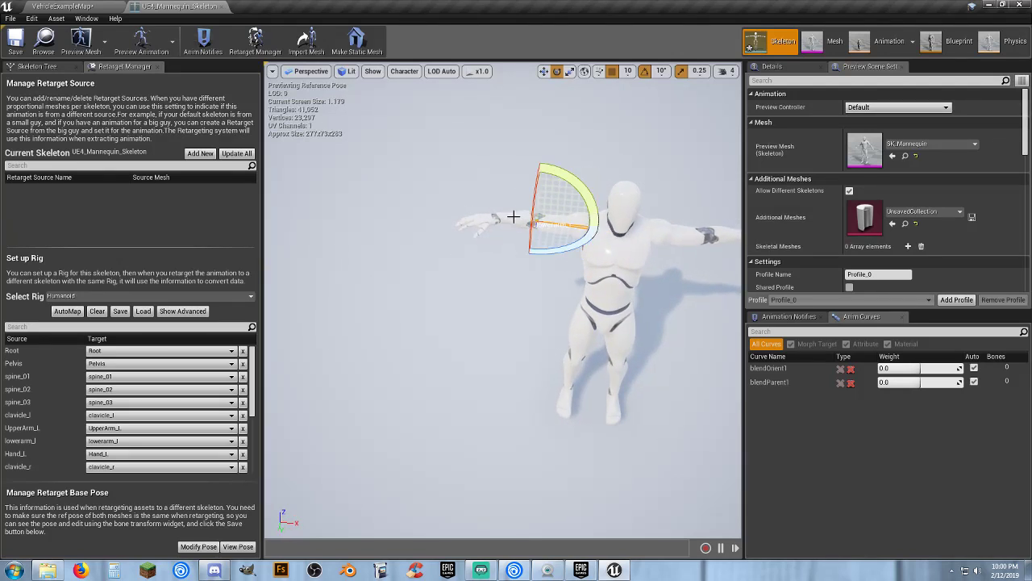
pyautogui.moveTo(568, 248); pyautogui.dragTo(600, 249)
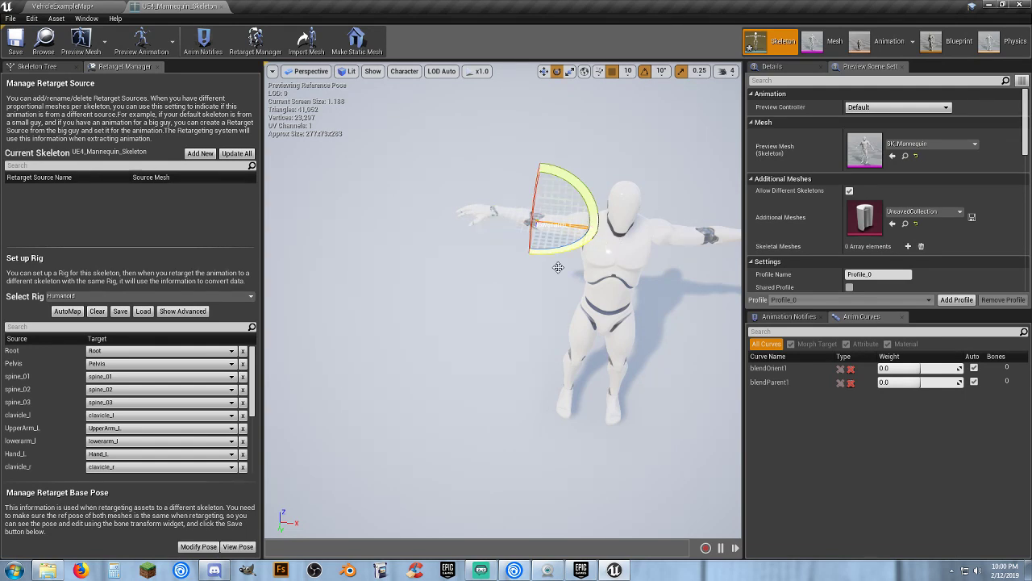
pyautogui.moveTo(558, 267); pyautogui.dragTo(435, 250, button='right')
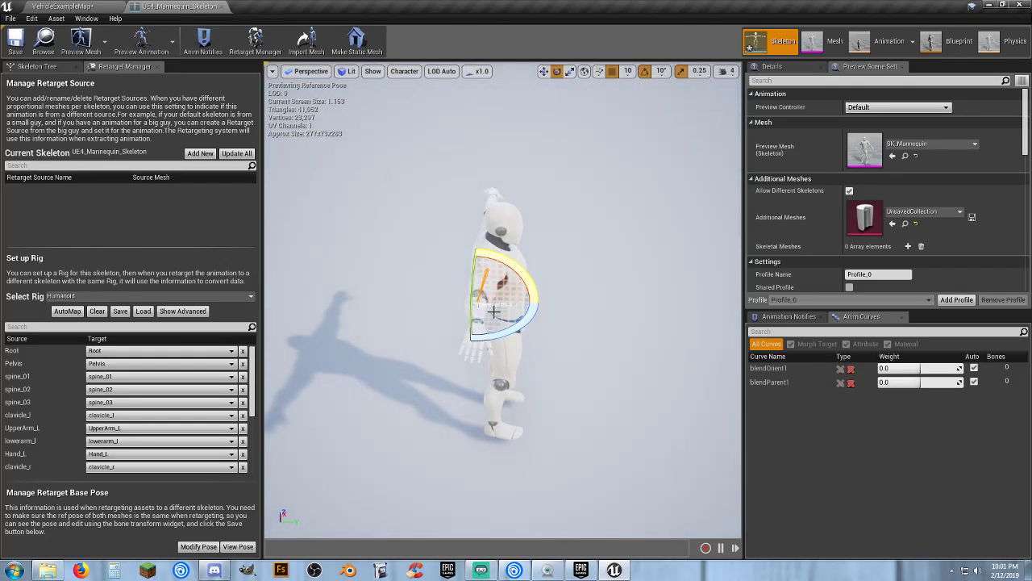
pyautogui.moveTo(517, 321); pyautogui.dragTo(588, 297)
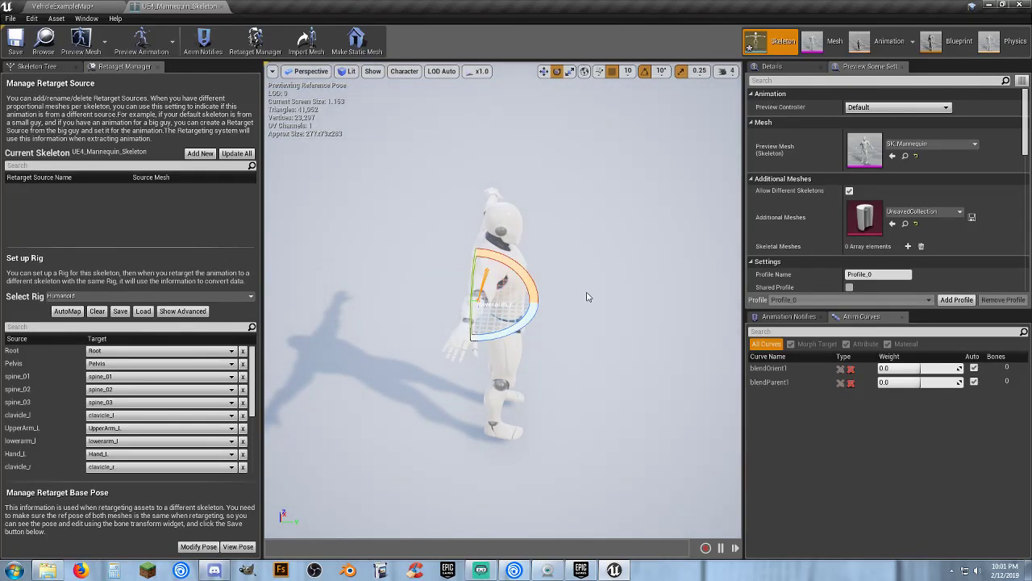
pyautogui.moveTo(588, 297); pyautogui.dragTo(585, 241, button='right')
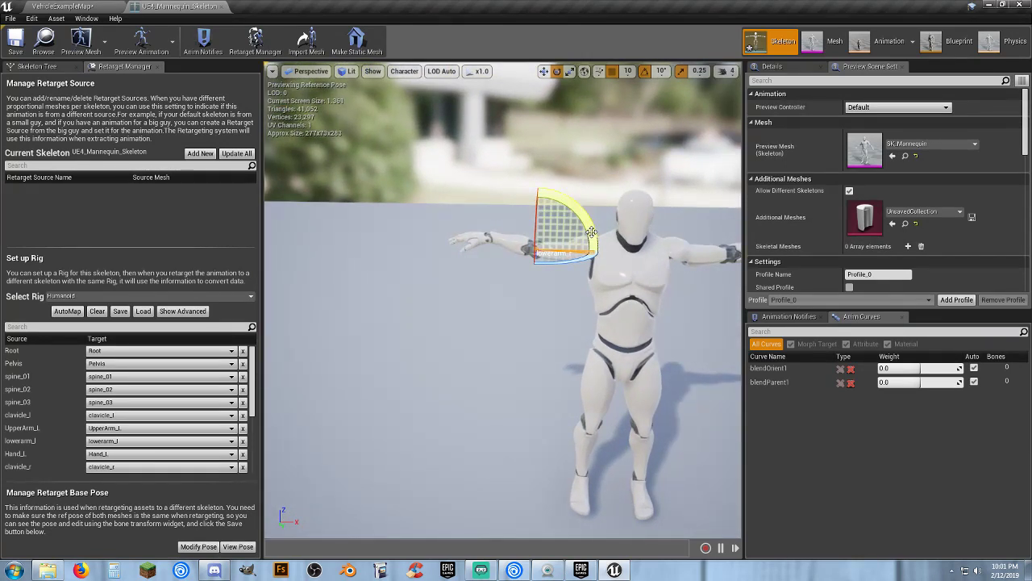
pyautogui.moveTo(585, 242); pyautogui.dragTo(599, 242)
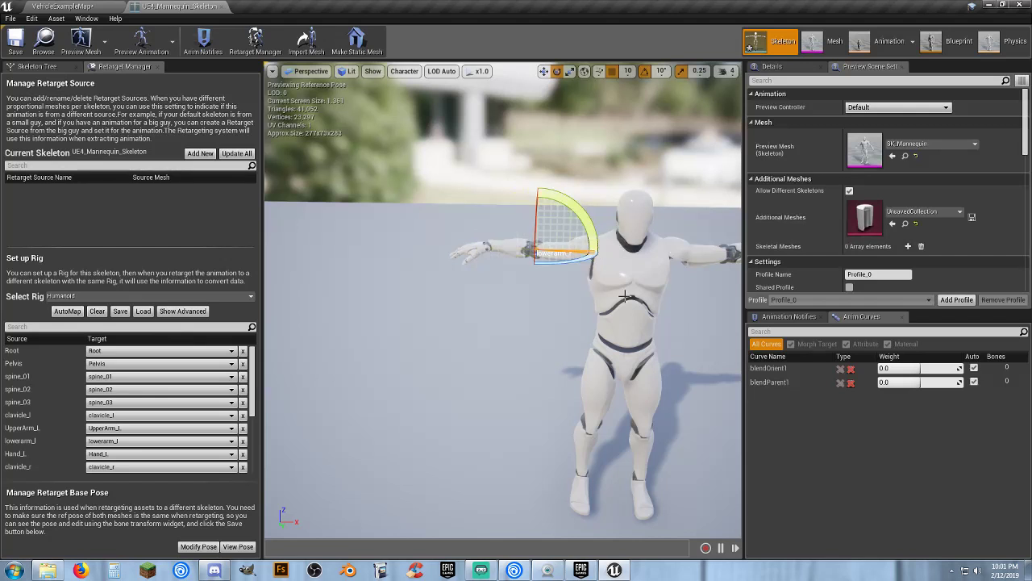
# Rotate the right hand bone (hand_r) to level it with the forearm
pyautogui.moveTo(598, 242); pyautogui.dragTo(690, 226, button='right')
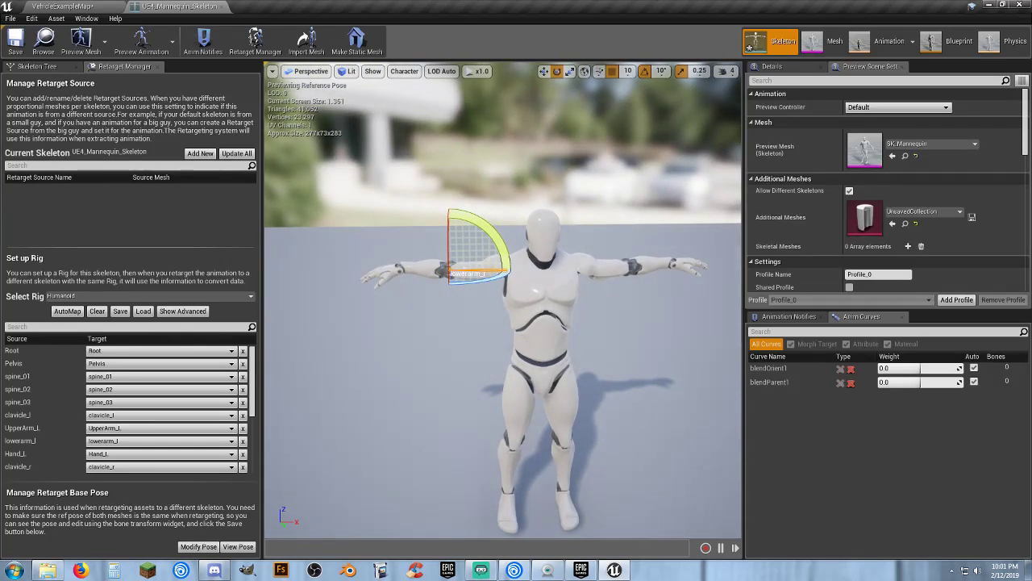
pyautogui.click(388, 269)
pyautogui.moveTo(443, 240); pyautogui.dragTo(452, 252)
pyautogui.press('s')
pyautogui.moveTo(587, 318); pyautogui.dragTo(548, 318, button='right')
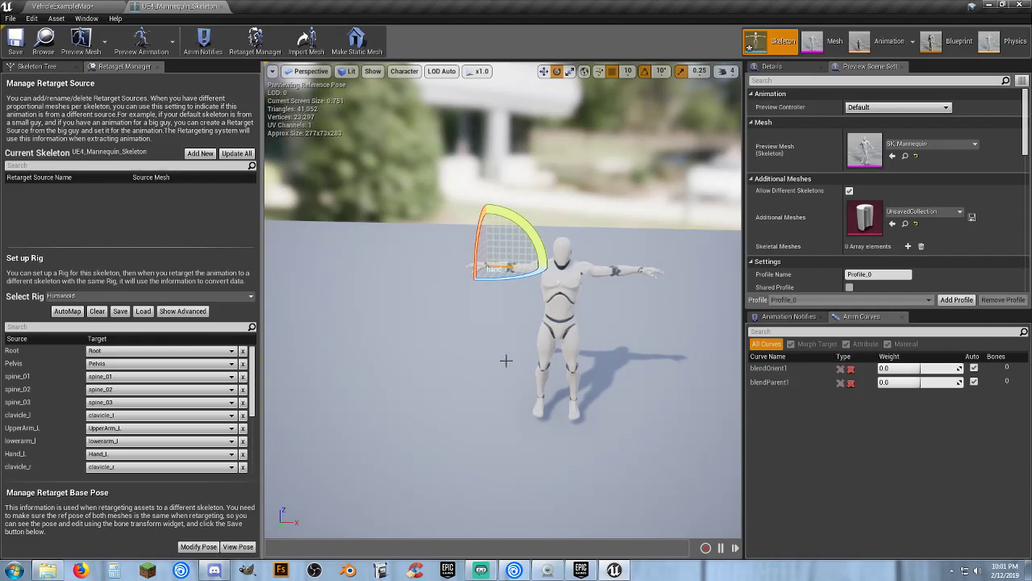
# Set the mannequin's current T-pose as its retarget base pose, then close the skeleton editor and save all modified content
pyautogui.click(206, 545)
pyautogui.click(246, 492)
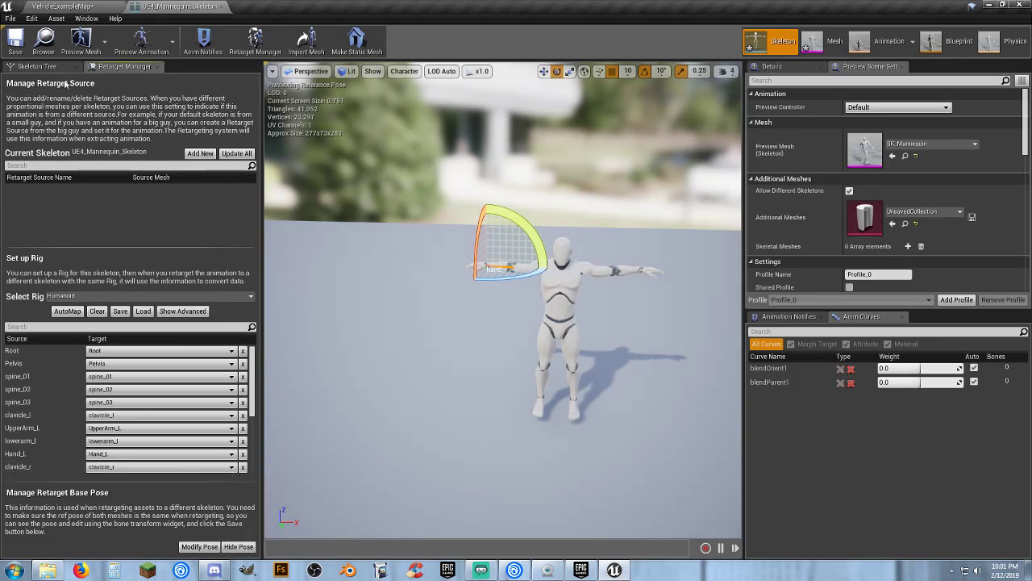
pyautogui.click(222, 7)
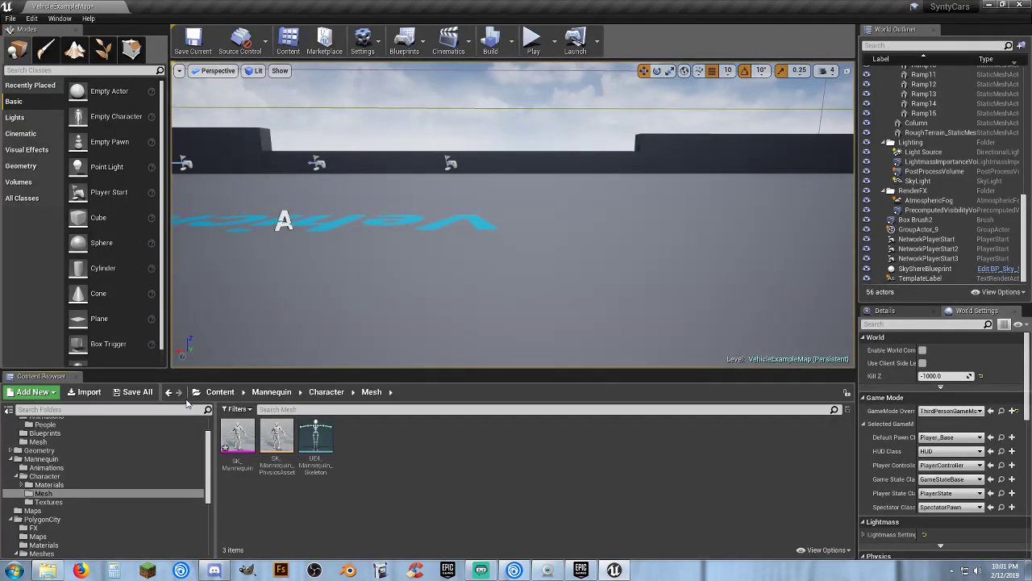
pyautogui.click(133, 391)
pyautogui.click(612, 383)
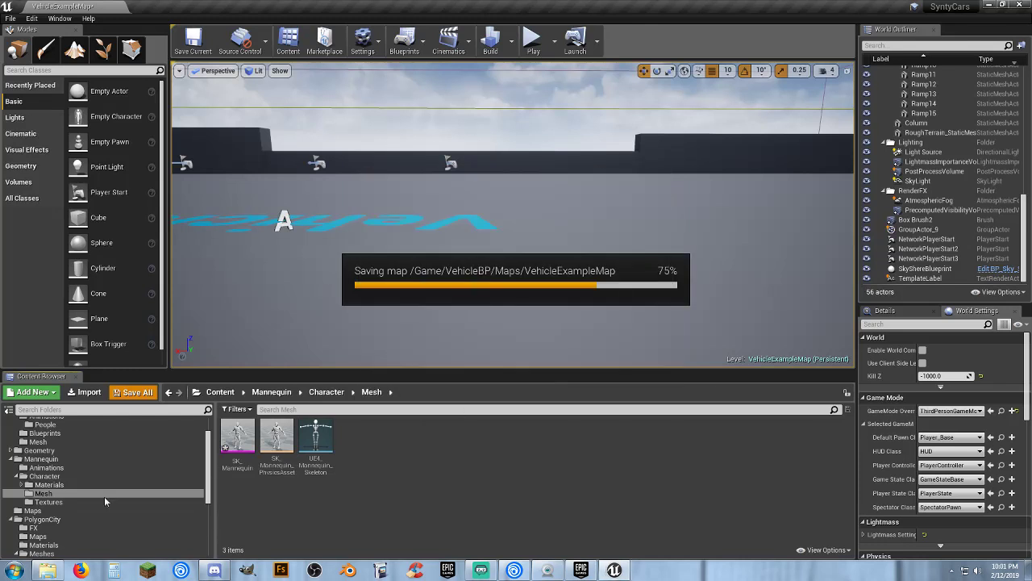
pyautogui.click(45, 468)
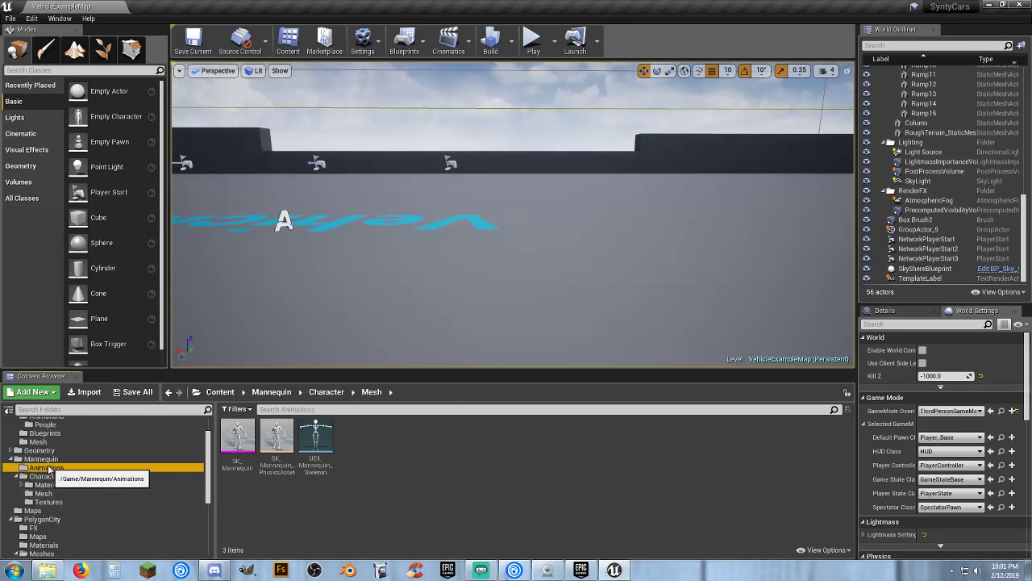
pyautogui.rightClick(230, 466)
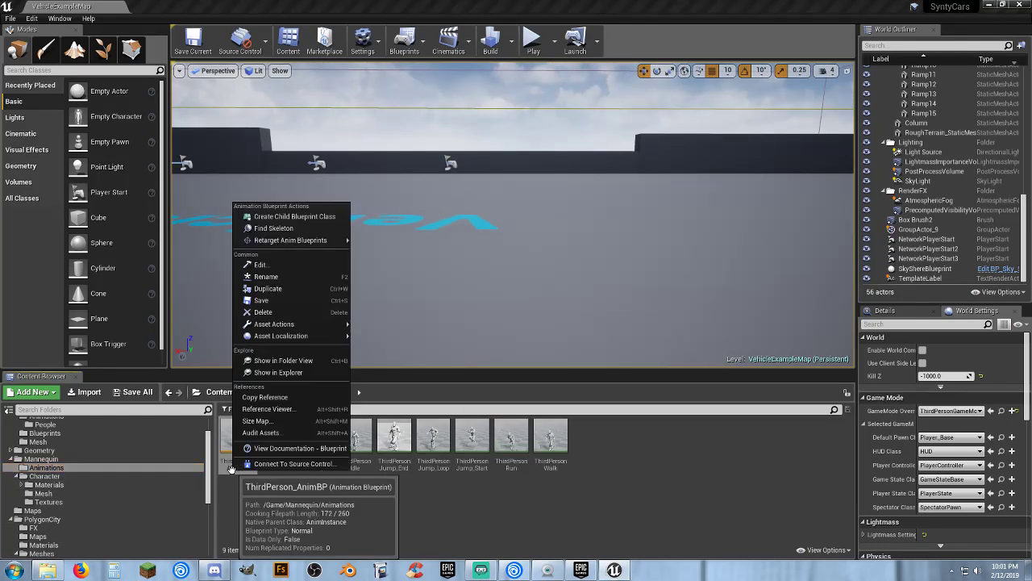
pyautogui.moveTo(314, 241)
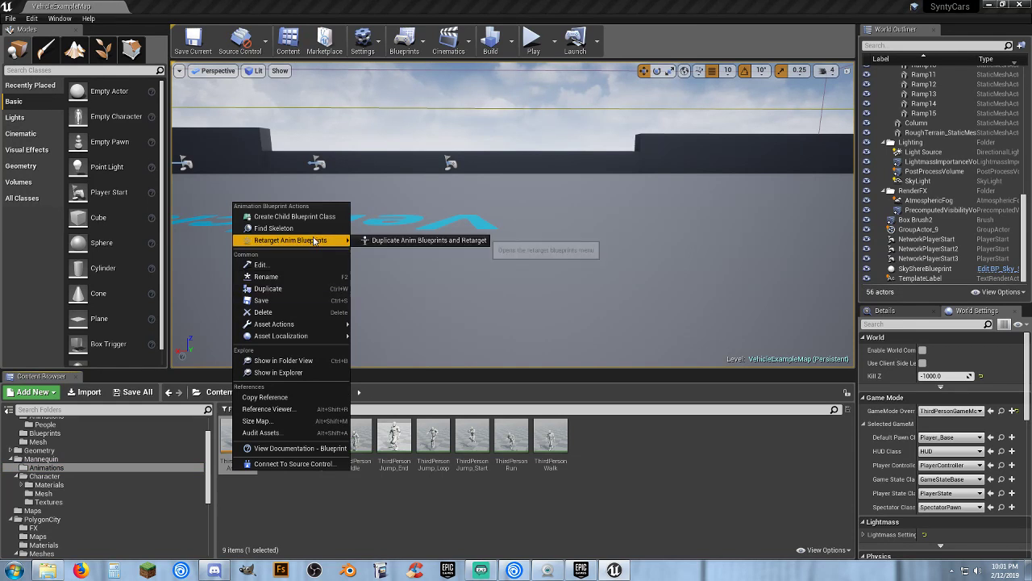
pyautogui.click(392, 240)
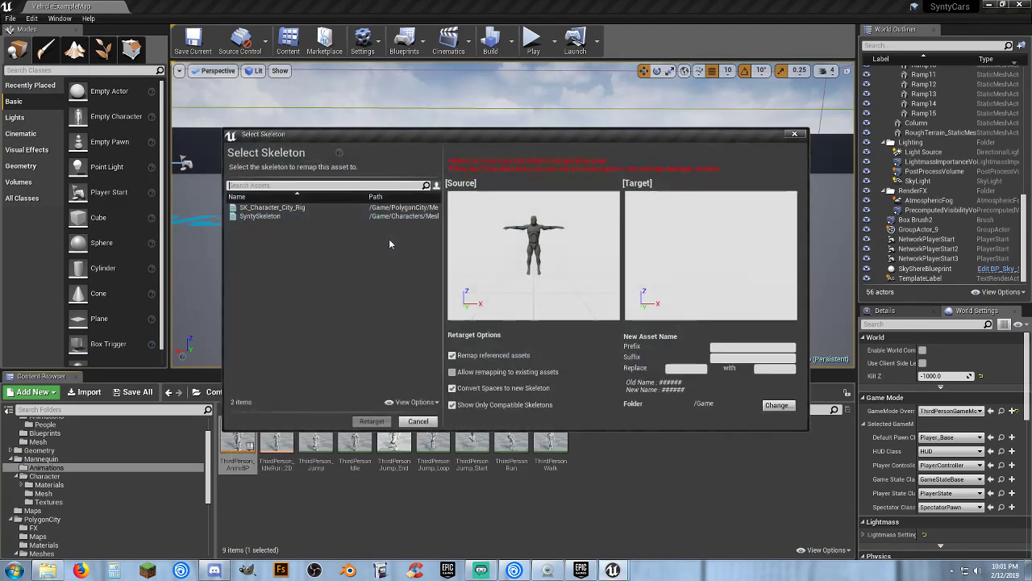
pyautogui.click(265, 216)
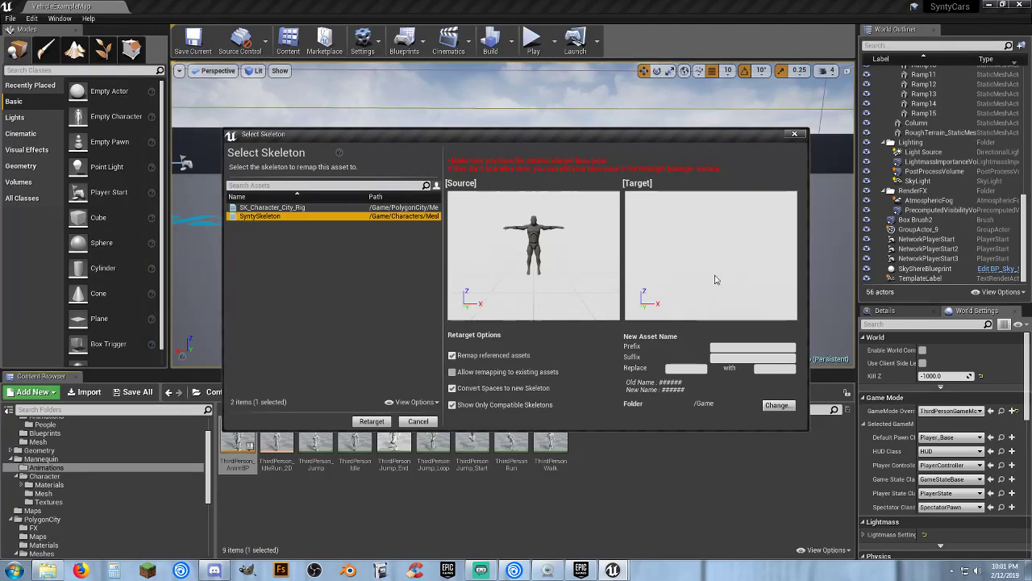
pyautogui.click(419, 421)
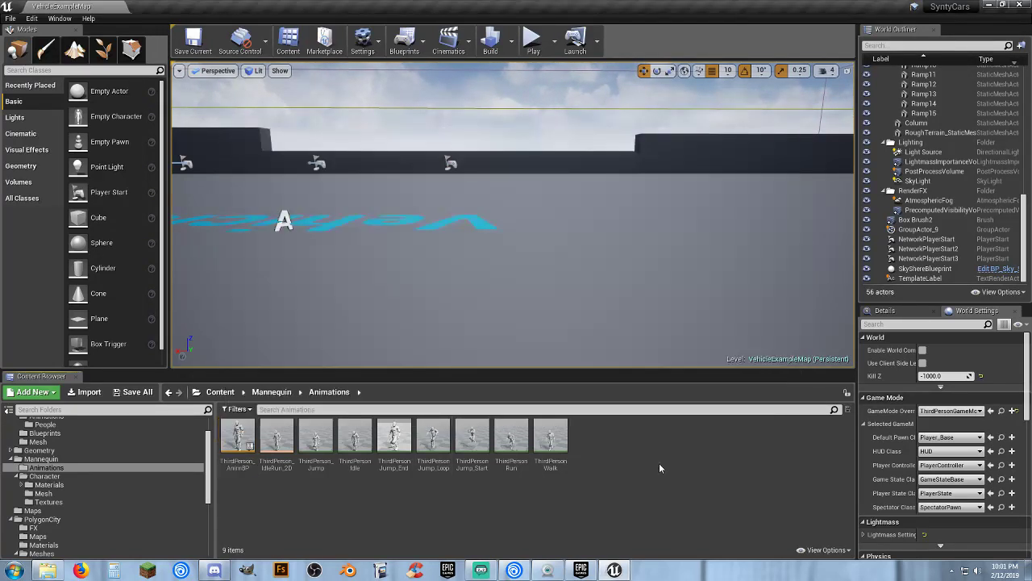
# Select all nine character skeletal meshes in the PolygonCity Meshes/Characters folder, leaving out the physics assets and the City_Rig skeleton
pyautogui.scroll(-2, 99, 505)
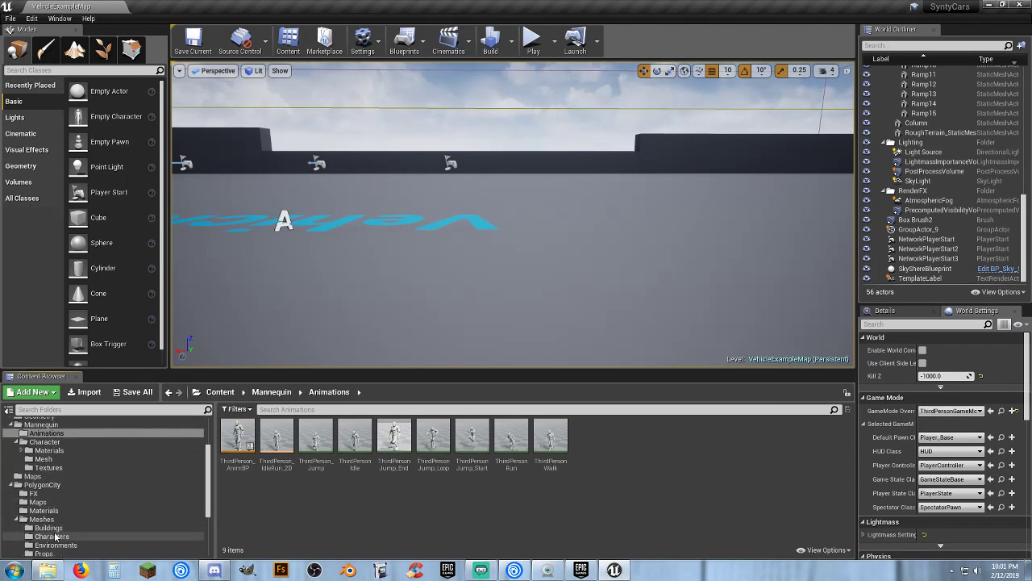
pyautogui.scroll(-3, 46, 505)
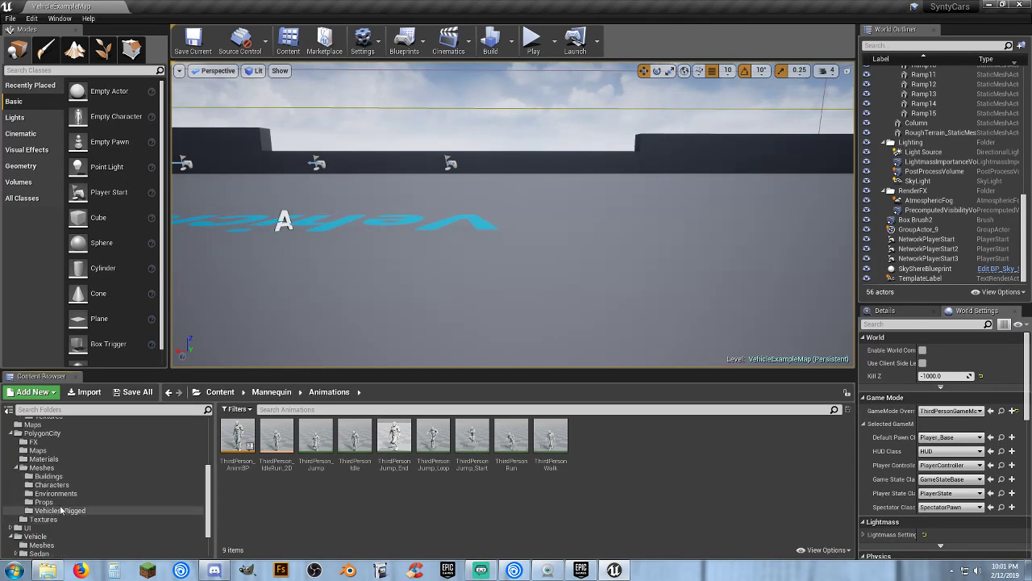
pyautogui.click(61, 488)
pyautogui.click(238, 439)
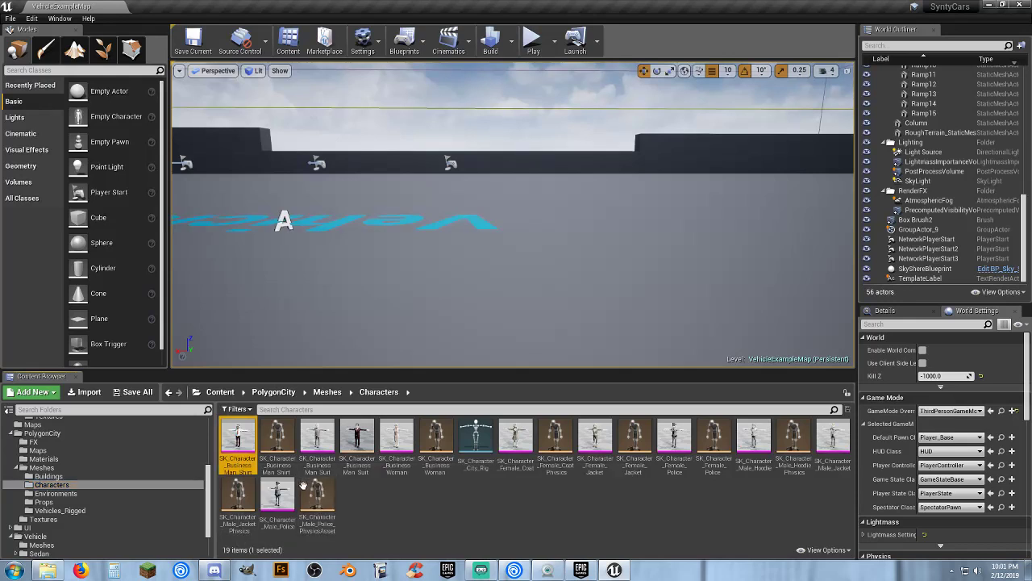
pyautogui.keyDown('ctrl'); pyautogui.click(317, 451); pyautogui.keyUp('ctrl')
pyautogui.keyDown('ctrl'); pyautogui.click(396, 452); pyautogui.keyUp('ctrl')
pyautogui.keyDown('ctrl'); pyautogui.click(515, 451); pyautogui.keyUp('ctrl')
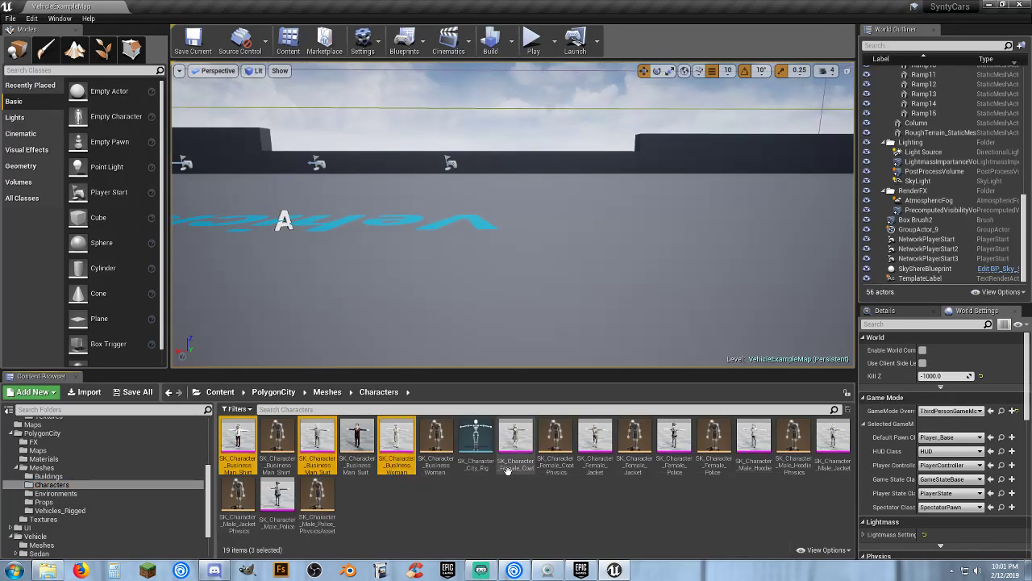
pyautogui.keyDown('ctrl'); pyautogui.click(594, 452); pyautogui.keyUp('ctrl')
pyautogui.keyDown('ctrl'); pyautogui.click(675, 452); pyautogui.keyUp('ctrl')
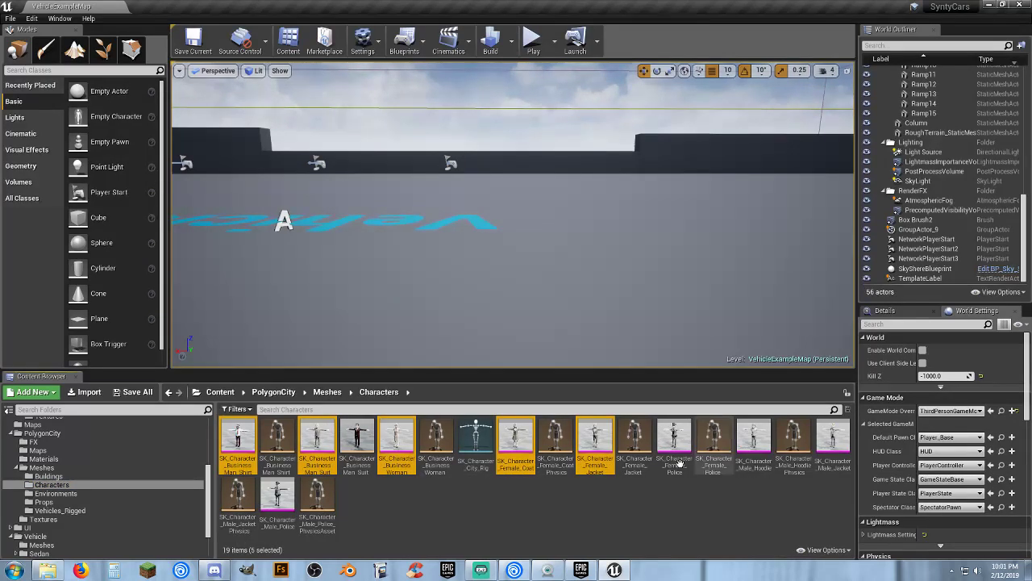
pyautogui.keyDown('ctrl'); pyautogui.click(740, 462); pyautogui.keyUp('ctrl')
pyautogui.keyDown('ctrl'); pyautogui.click(832, 448); pyautogui.keyUp('ctrl')
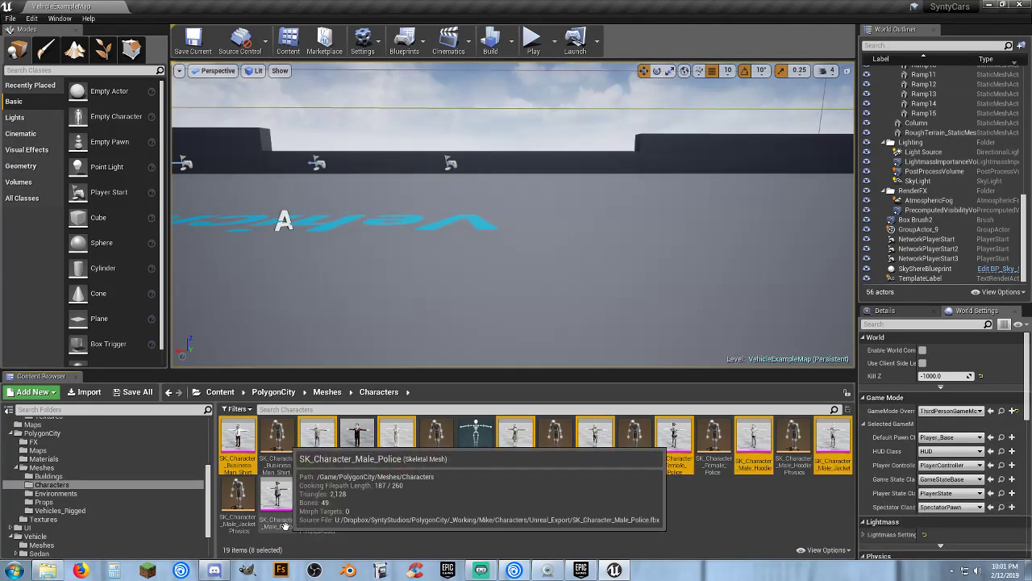
pyautogui.keyDown('ctrl'); pyautogui.click(278, 500); pyautogui.keyUp('ctrl')
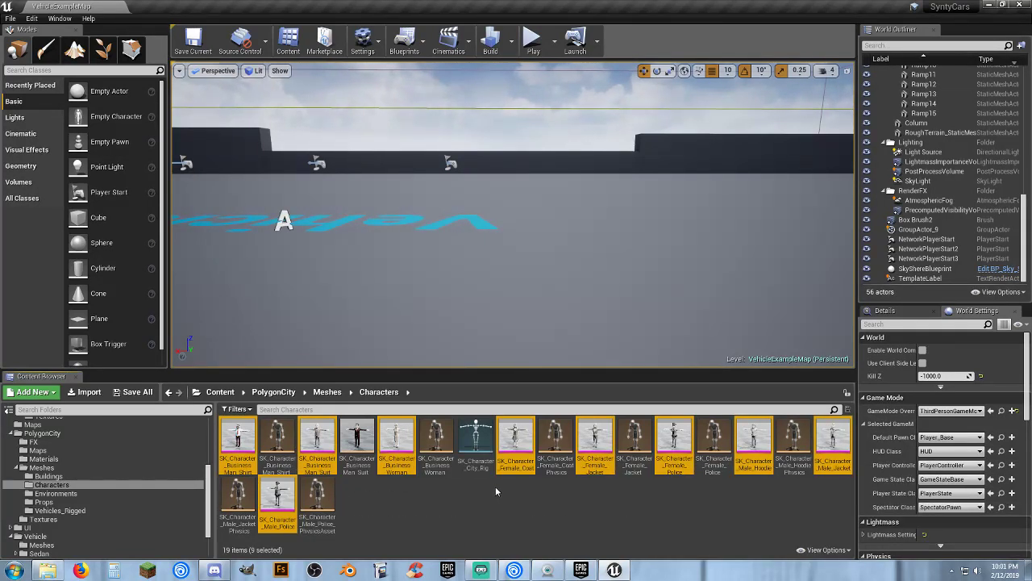
# Start assigning a skeleton to the selected meshes and choose SyntySkeleton for the Business Man Shirt, Business Man Suit and Business Woman meshes
pyautogui.rightClick(513, 473)
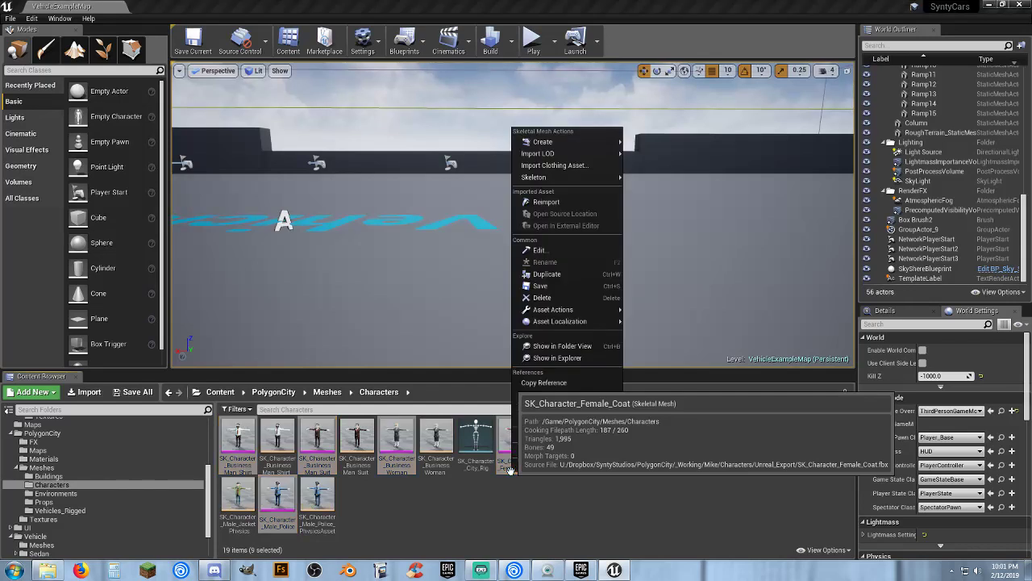
pyautogui.moveTo(577, 178)
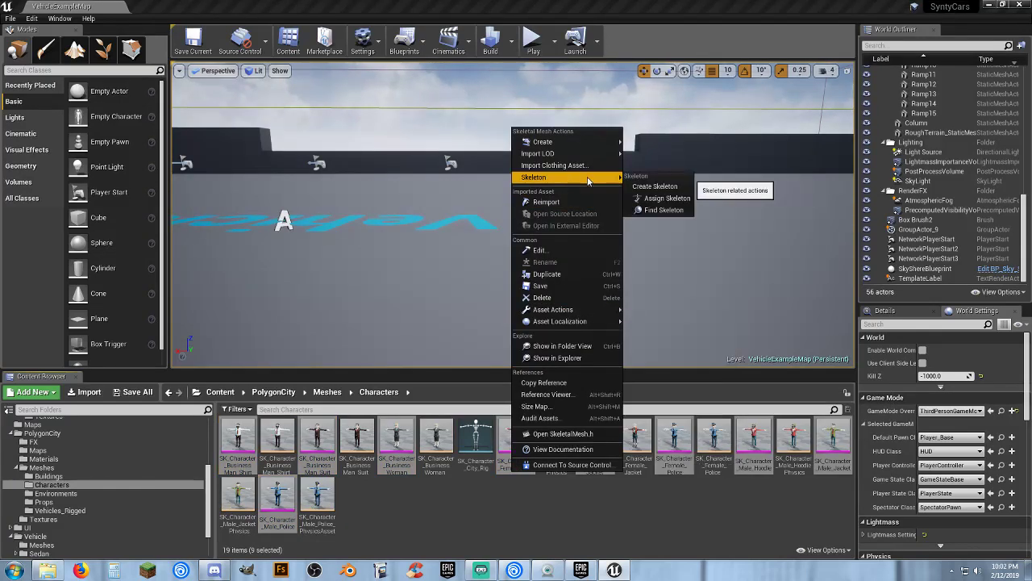
pyautogui.click(663, 197)
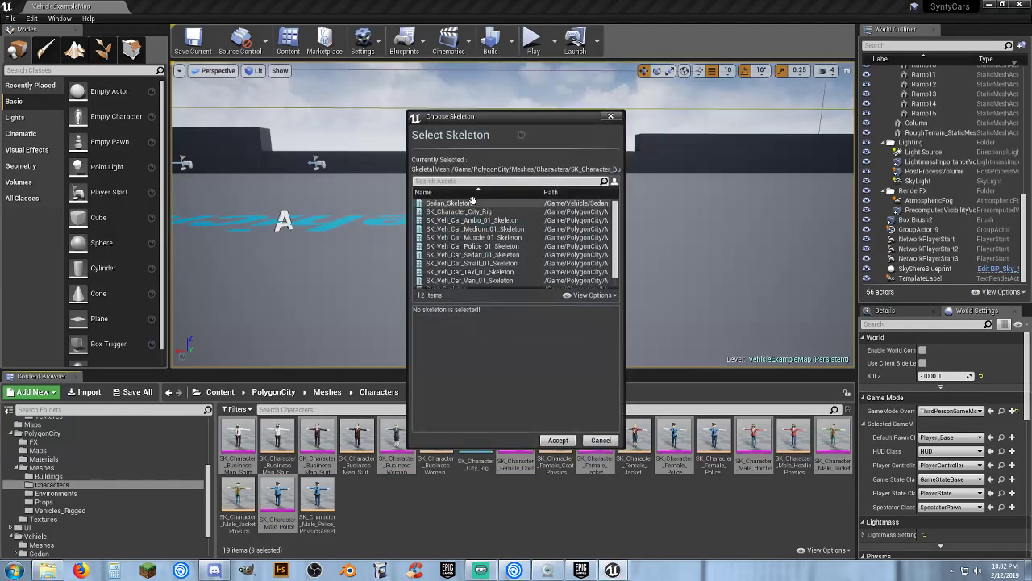
pyautogui.scroll(-1, 466, 214)
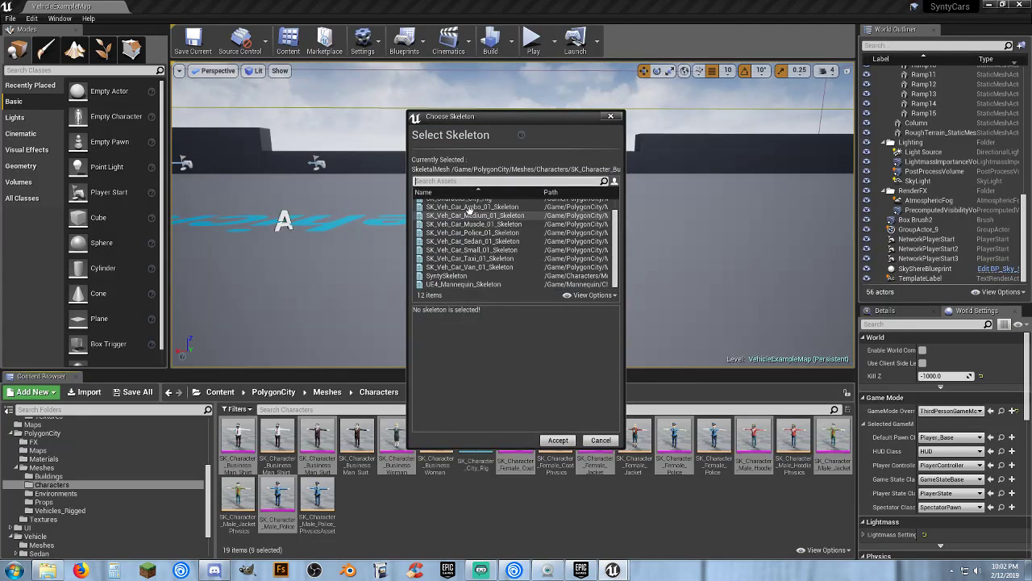
pyautogui.click(458, 275)
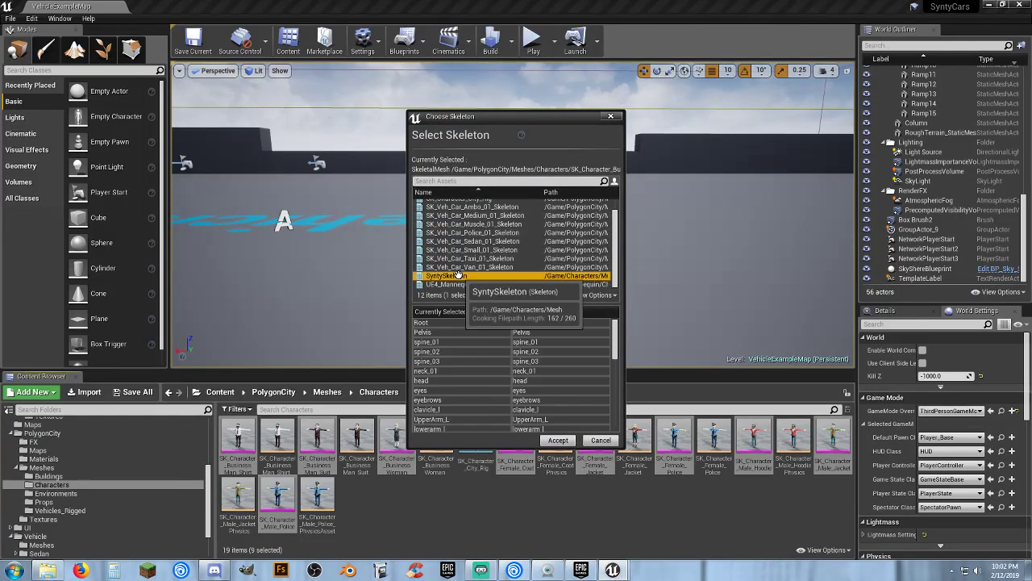
pyautogui.click(556, 441)
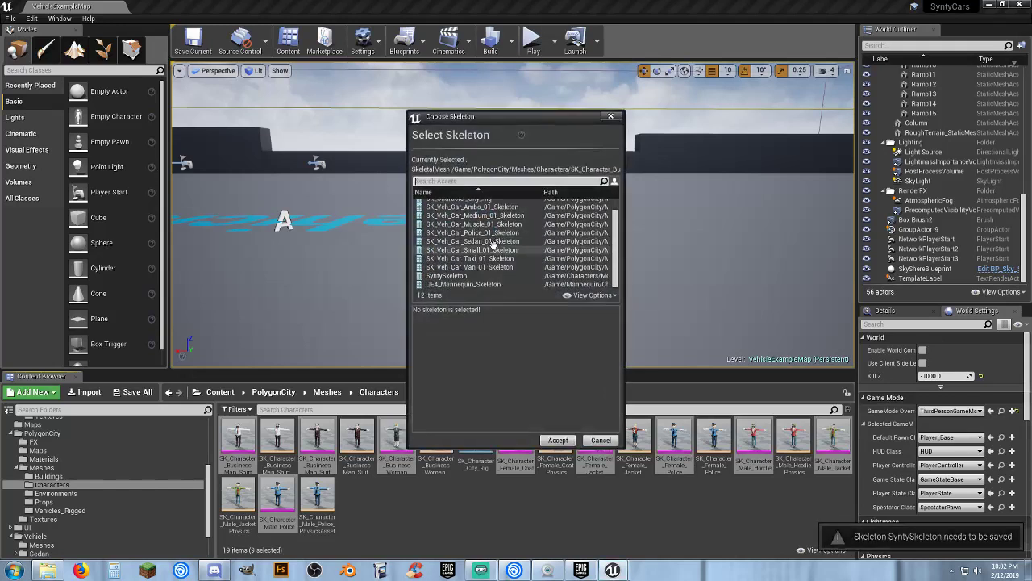
pyautogui.click(556, 441)
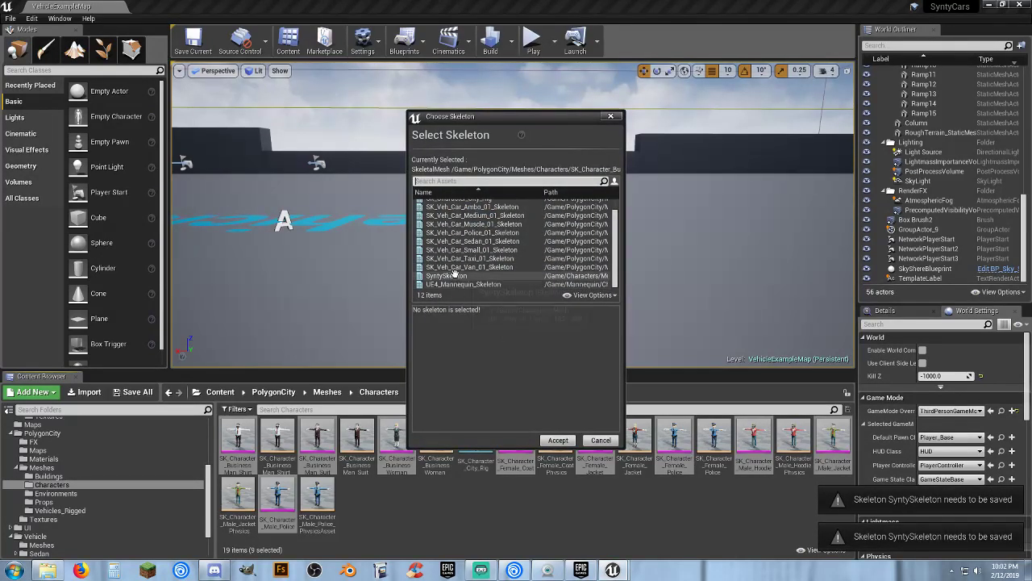
pyautogui.click(454, 275)
pyautogui.click(557, 441)
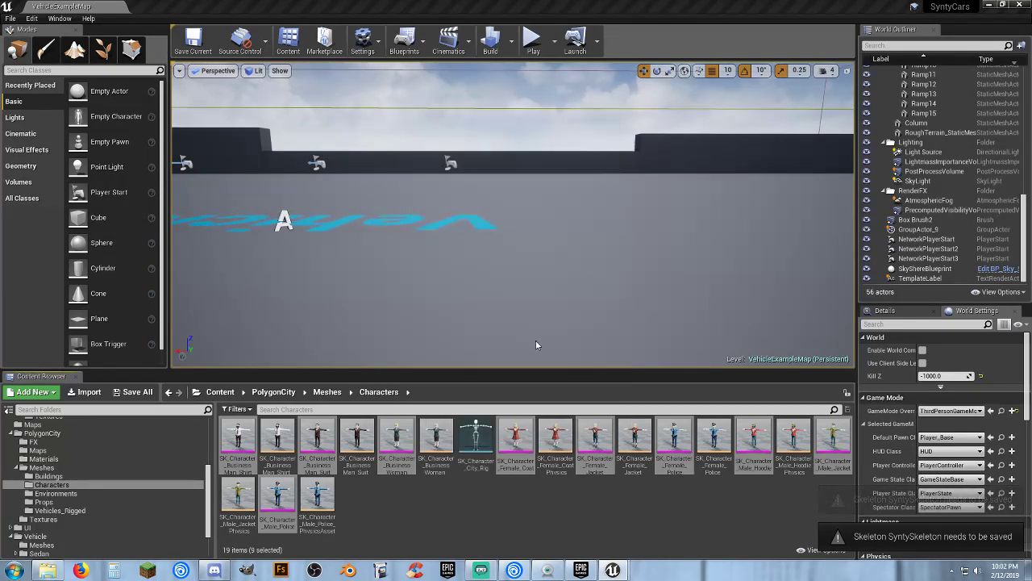
# Assign SyntySkeleton to the Female Coat, Female Jacket and Female Police meshes
pyautogui.click(462, 276)
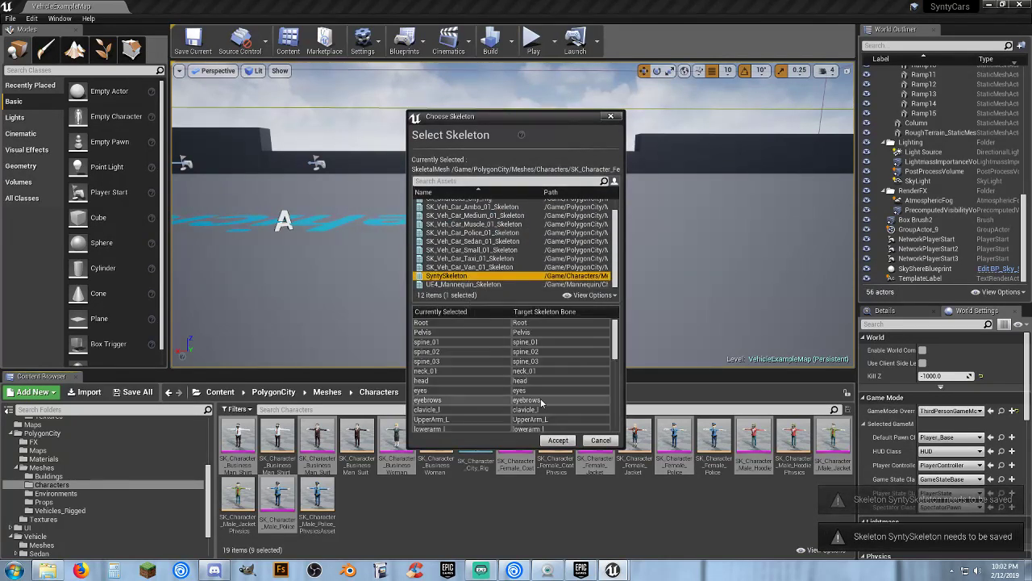
pyautogui.click(557, 441)
pyautogui.scroll(-2, 492, 272)
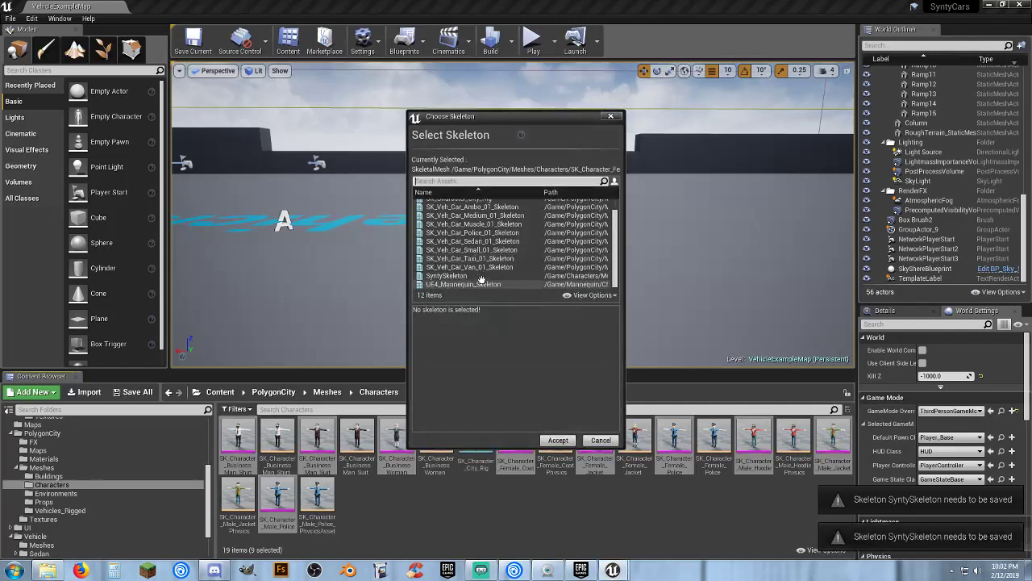
pyautogui.click(479, 276)
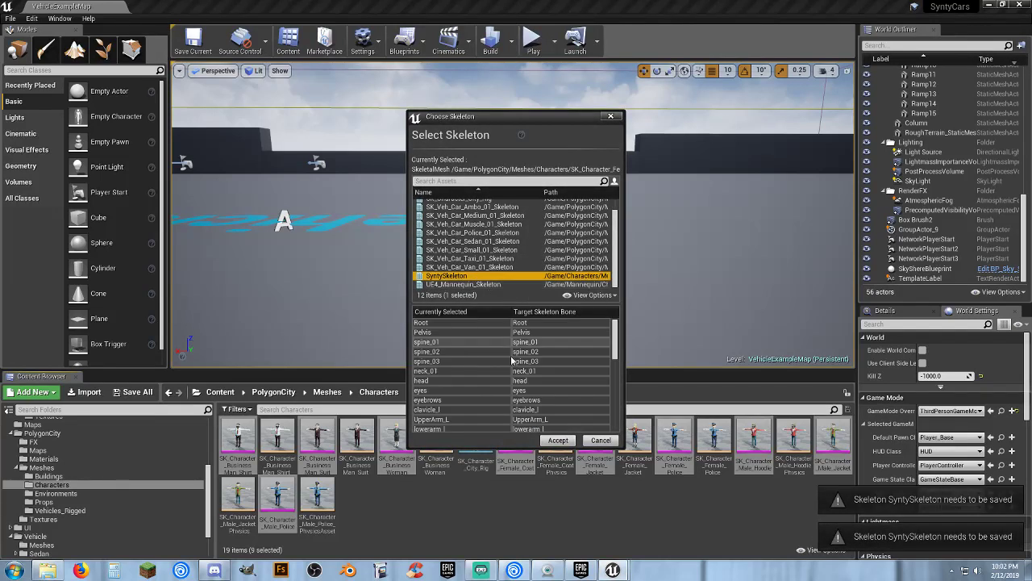
pyautogui.click(557, 440)
pyautogui.scroll(-2, 500, 269)
pyautogui.click(466, 276)
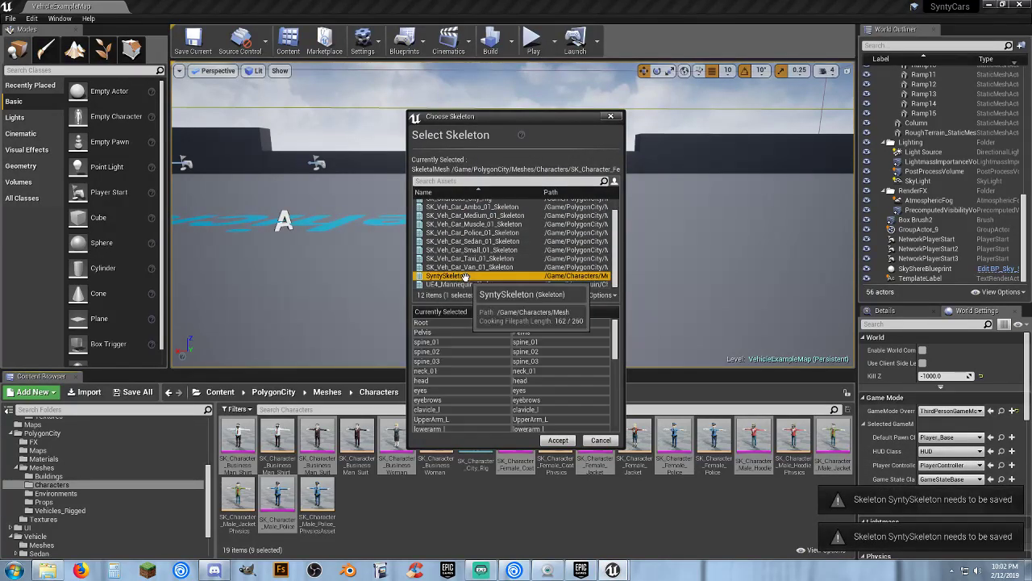
pyautogui.click(557, 440)
# Assign SyntySkeleton to the Male Hoodie, Male Jacket and Male Police meshes
pyautogui.scroll(-2, 500, 275)
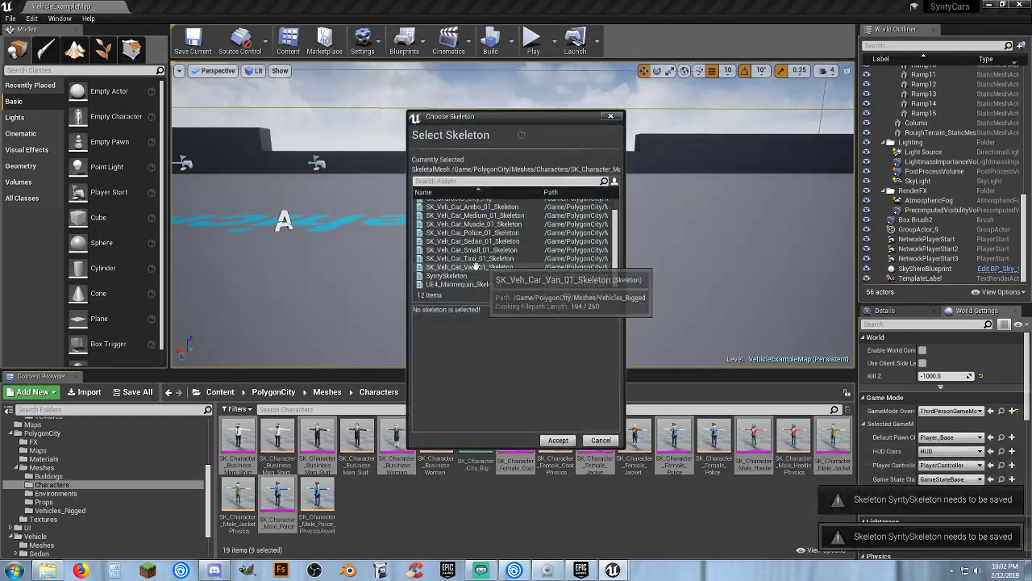
pyautogui.click(468, 275)
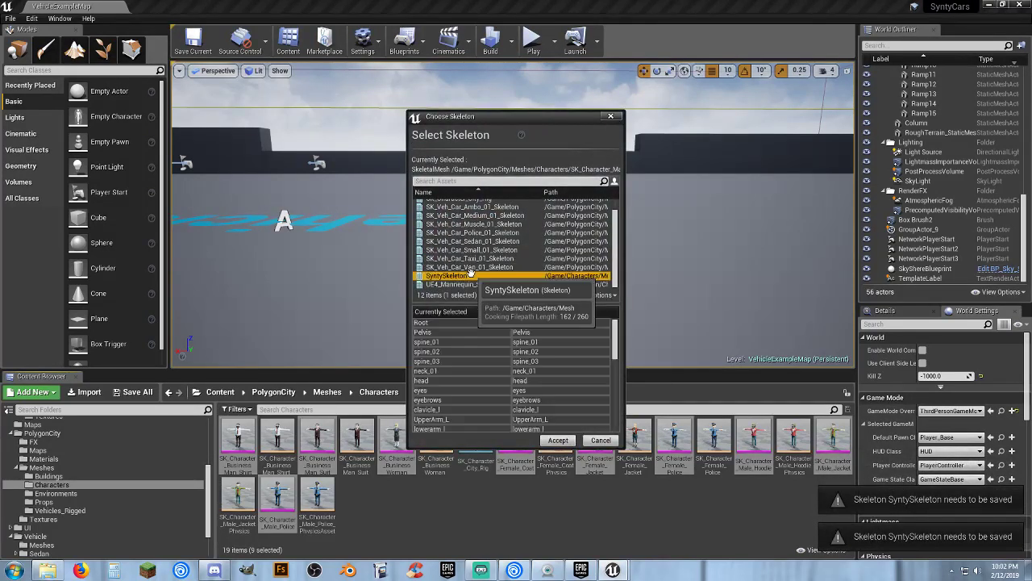
pyautogui.click(558, 439)
pyautogui.scroll(-2, 475, 267)
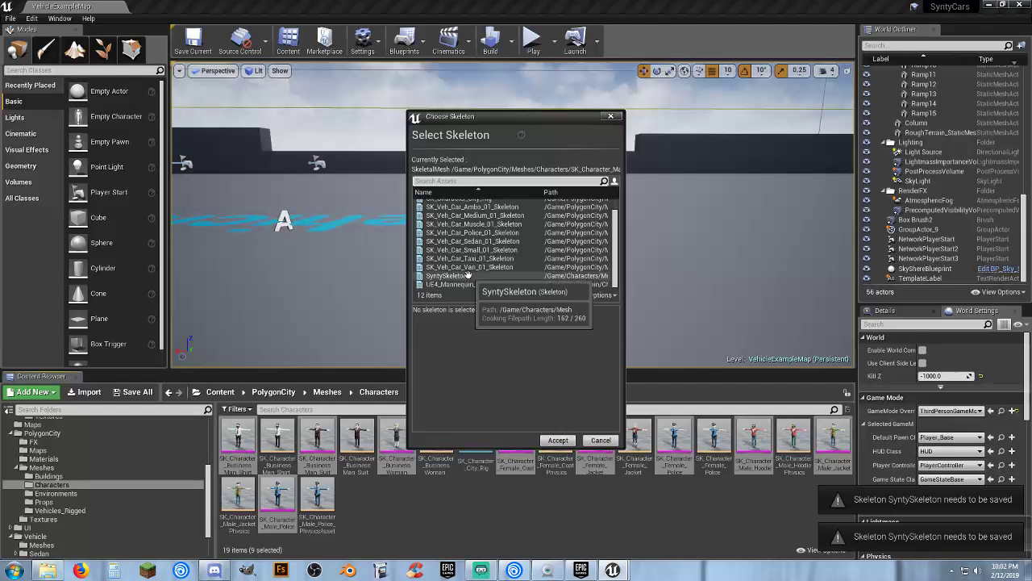
pyautogui.click(468, 275)
pyautogui.click(559, 440)
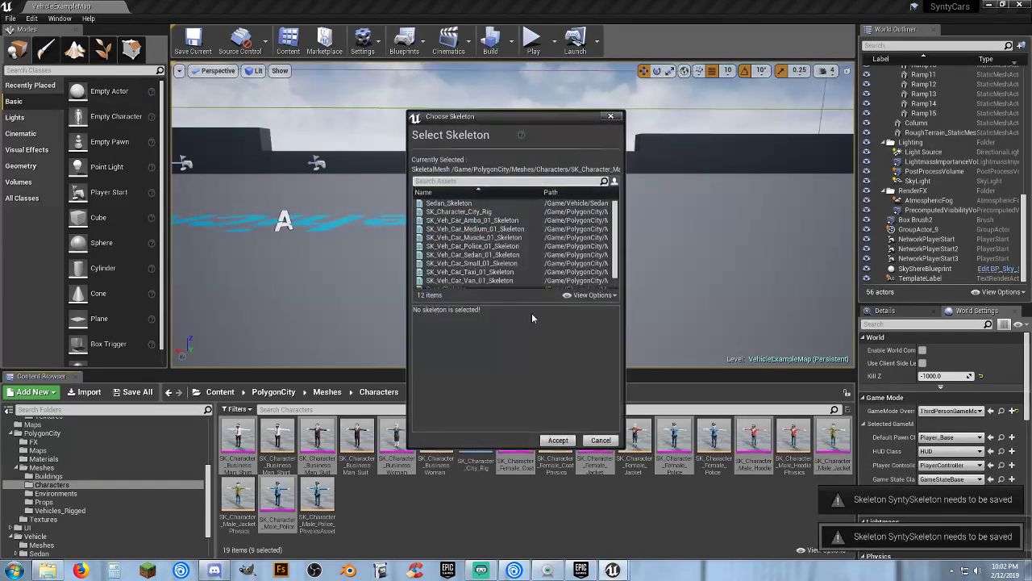
pyautogui.scroll(-1, 484, 274)
pyautogui.click(468, 275)
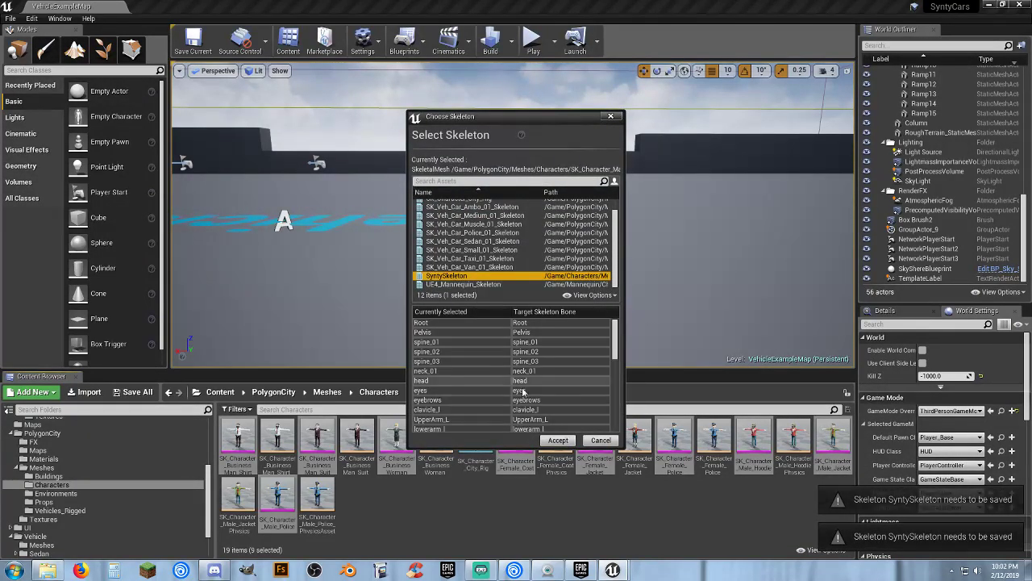
pyautogui.click(558, 439)
# Save all the modified PolygonCity character skeletal meshes
pyautogui.click(467, 507)
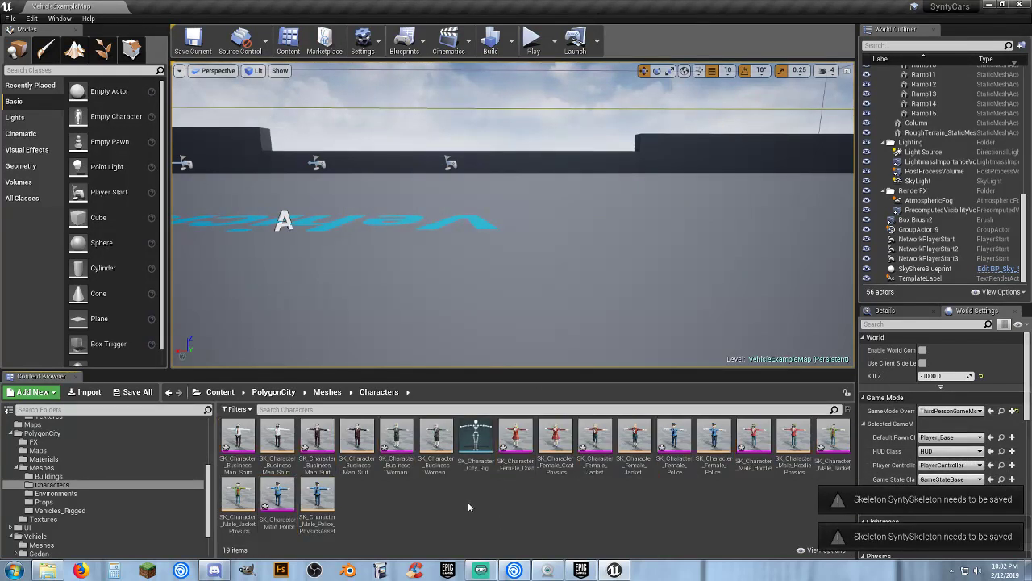
pyautogui.click(133, 392)
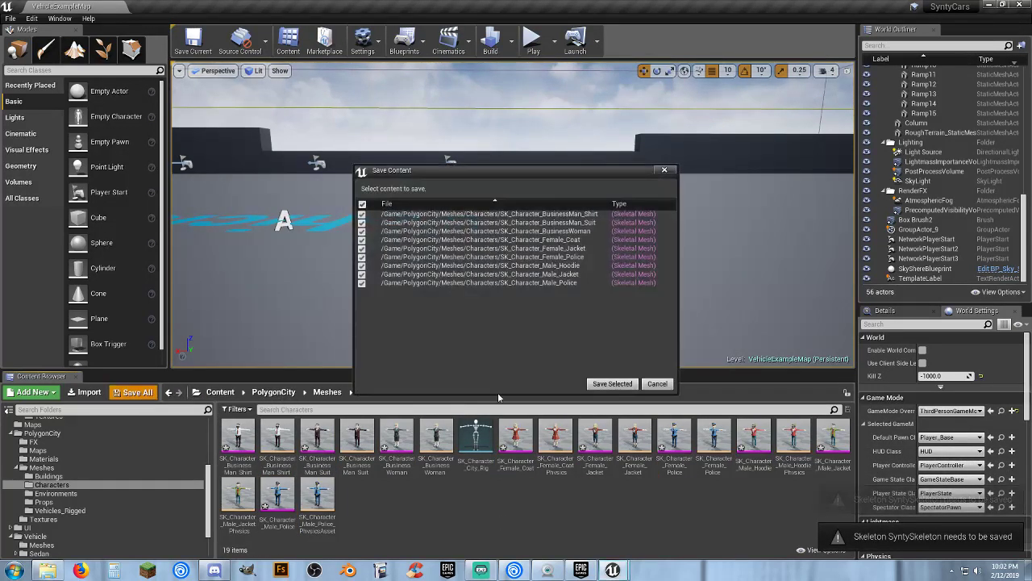
pyautogui.click(612, 383)
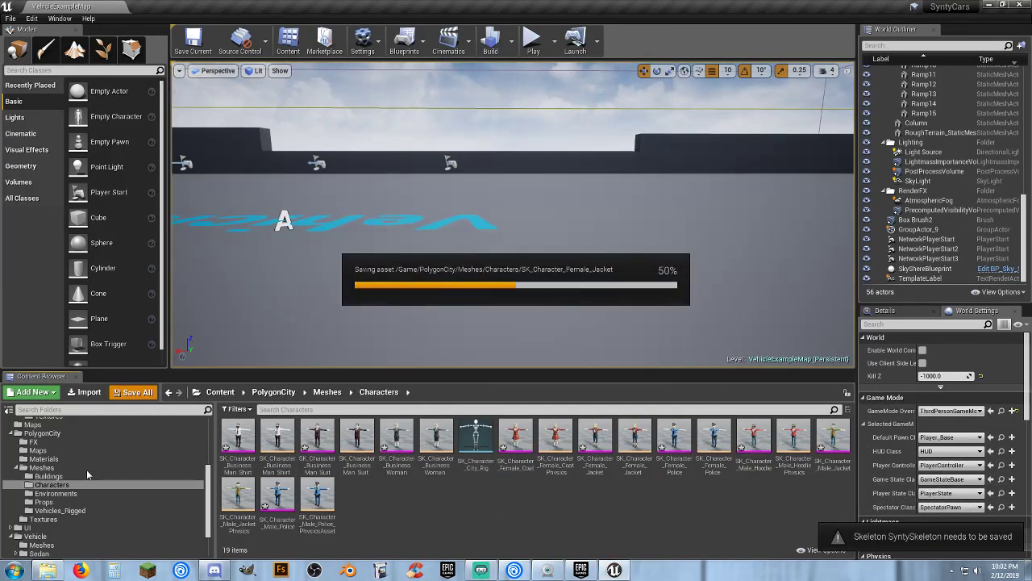
# Open SyntySkeleton from the Characters/Mesh folder to check its preview mesh, rig and pose, then close its editor
pyautogui.scroll(3, 57, 448)
pyautogui.click(38, 441)
pyautogui.click(240, 460)
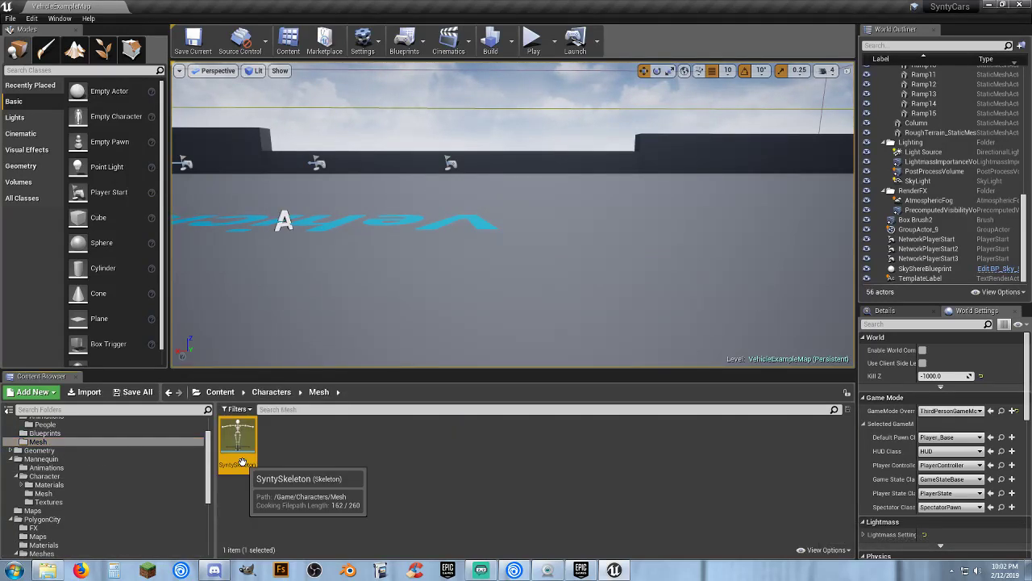
pyautogui.doubleClick(242, 461)
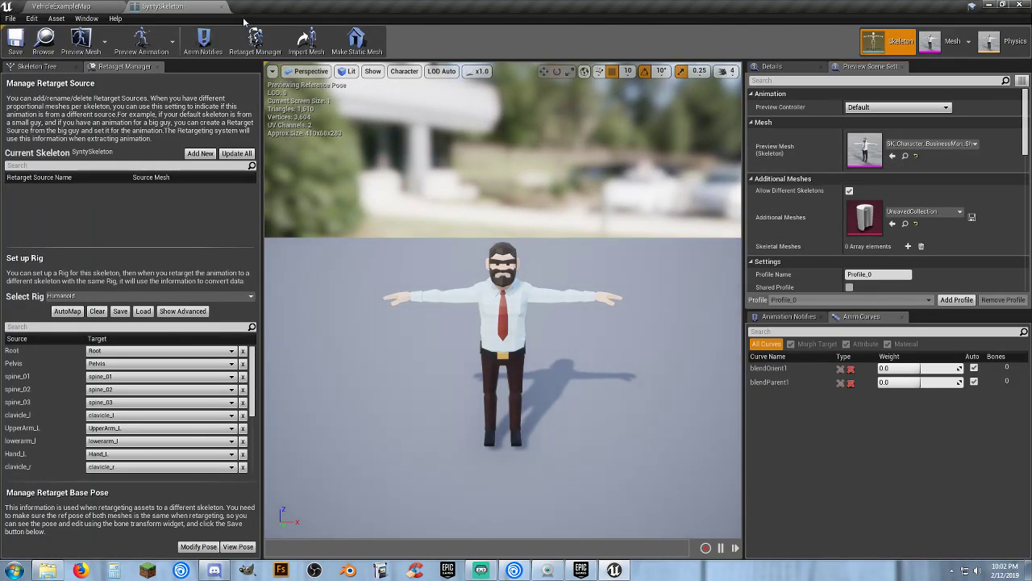
pyautogui.click(222, 7)
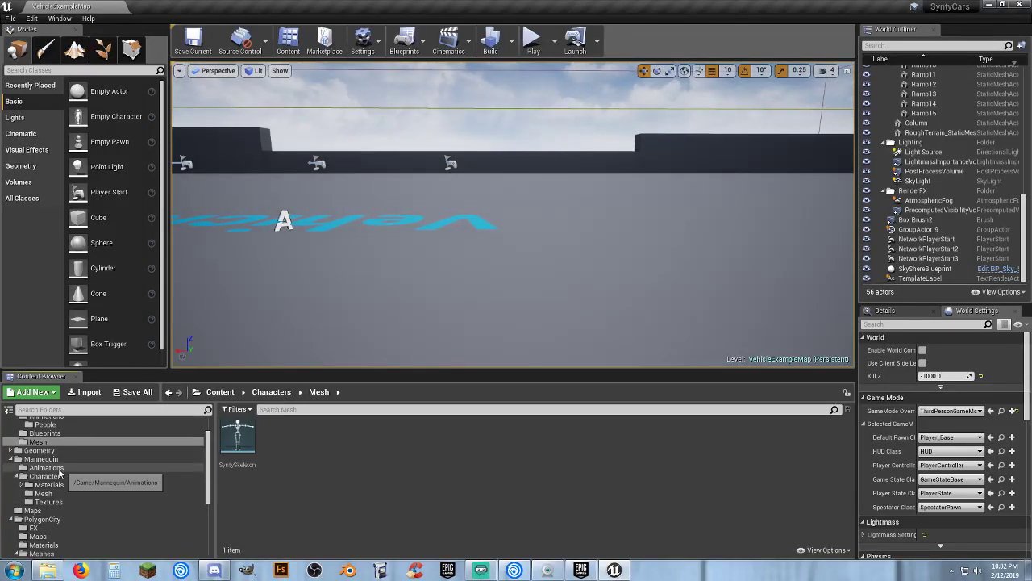
# Copy the asset name of ThirdPerson_AnimBP in the Mannequin/Animations folder, leaving the name as it is
pyautogui.click(60, 467)
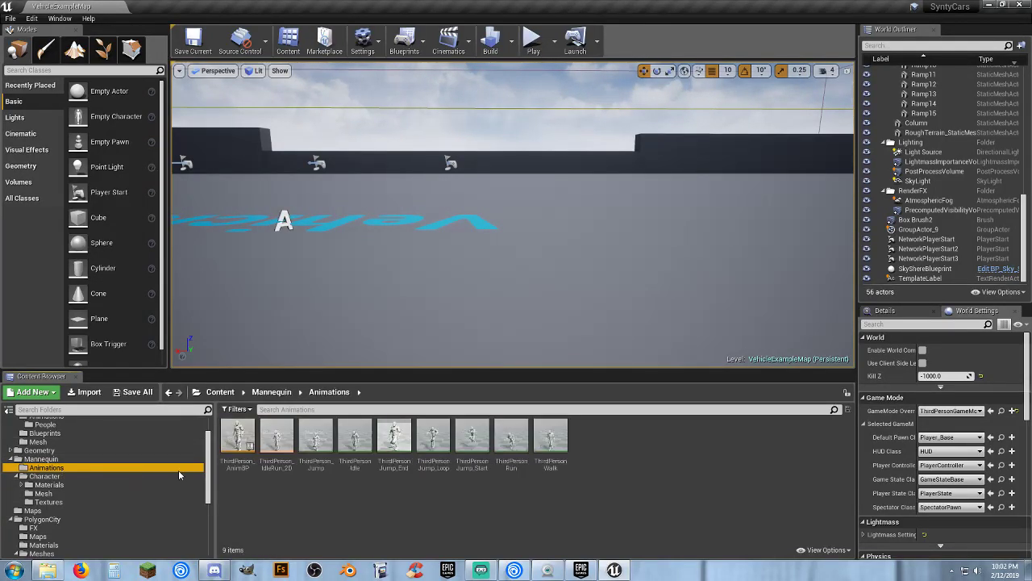
pyautogui.rightClick(237, 440)
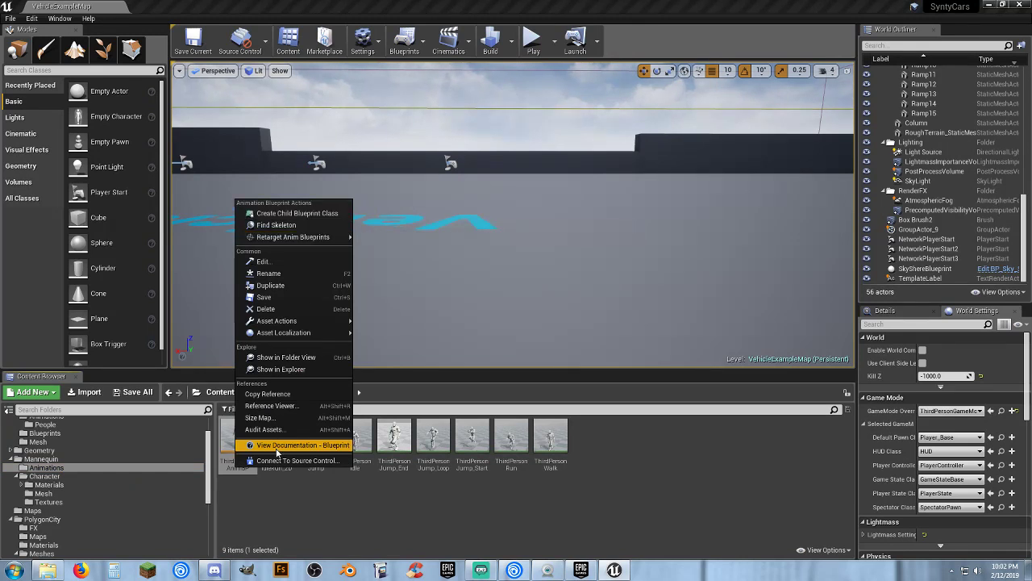
pyautogui.click(271, 494)
pyautogui.click(234, 467)
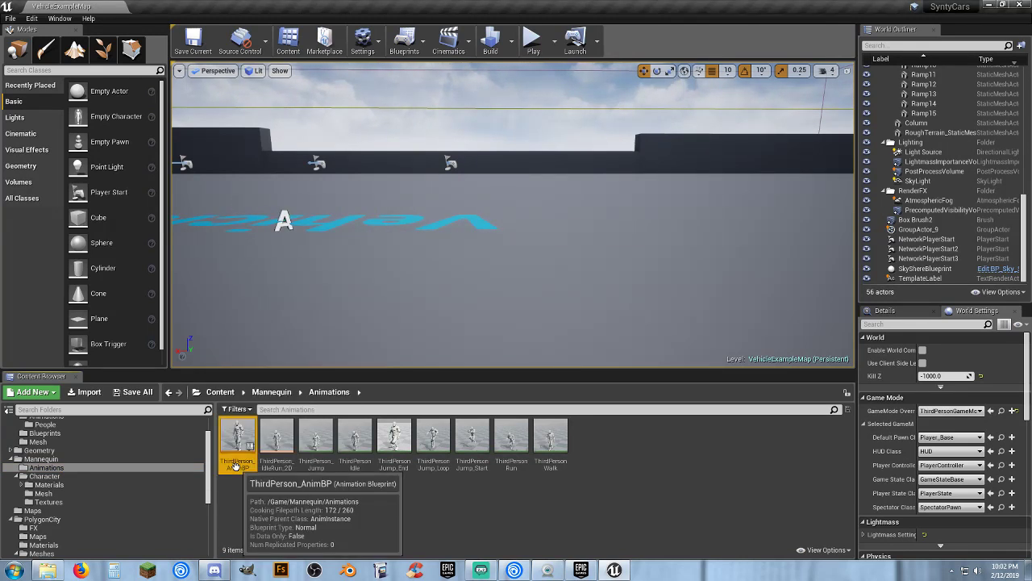
pyautogui.click(235, 467)
pyautogui.hotkey('ctrl', 'c')
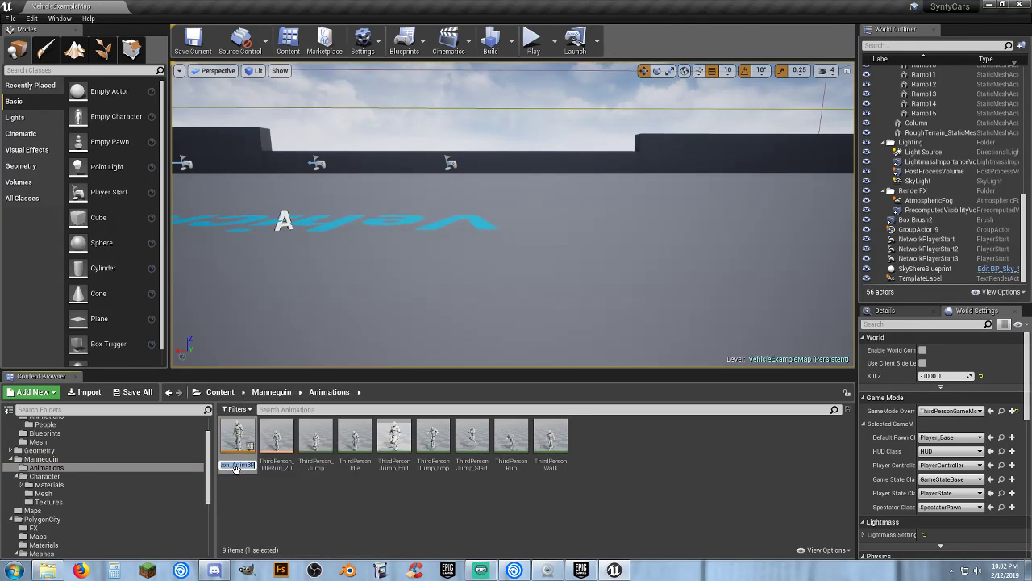
pyautogui.click(293, 492)
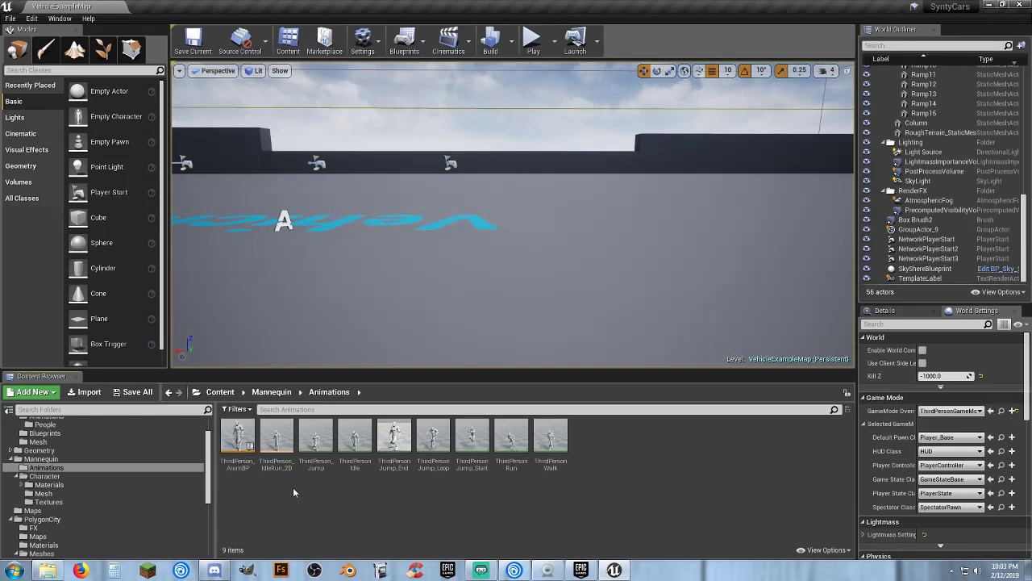
# Set up duplicating and retargeting ThirdPerson_AnimBP to SyntySkeleton, replacing ThirdPerson_AnimBP with Synty_ABP in the new asset name
pyautogui.rightClick(242, 456)
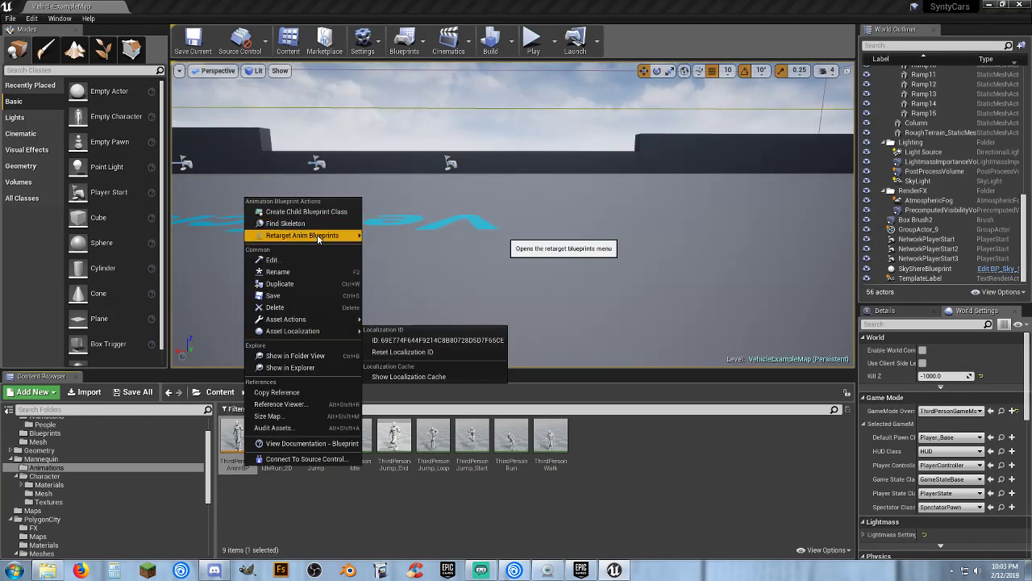
pyautogui.click(393, 237)
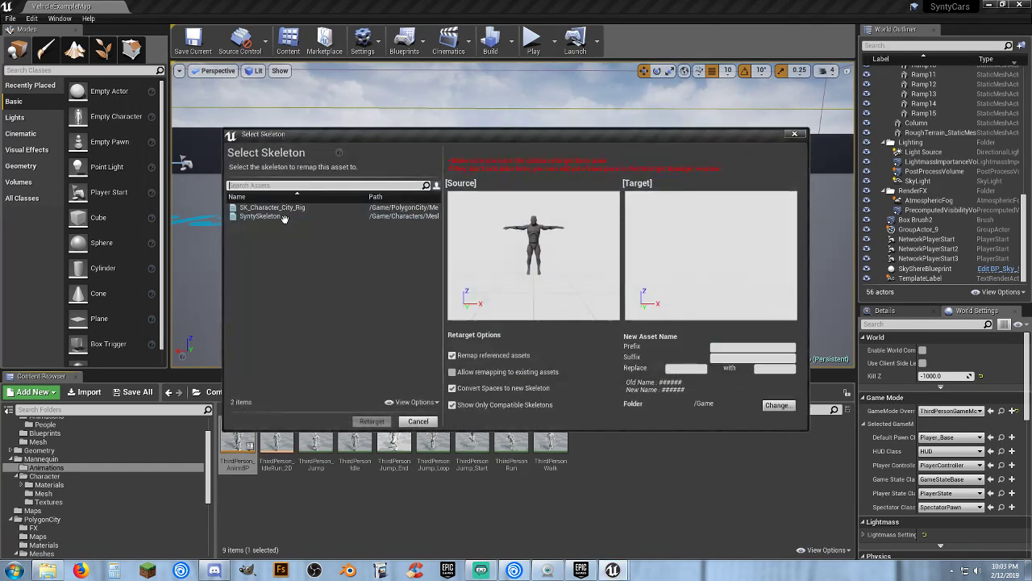
pyautogui.click(282, 216)
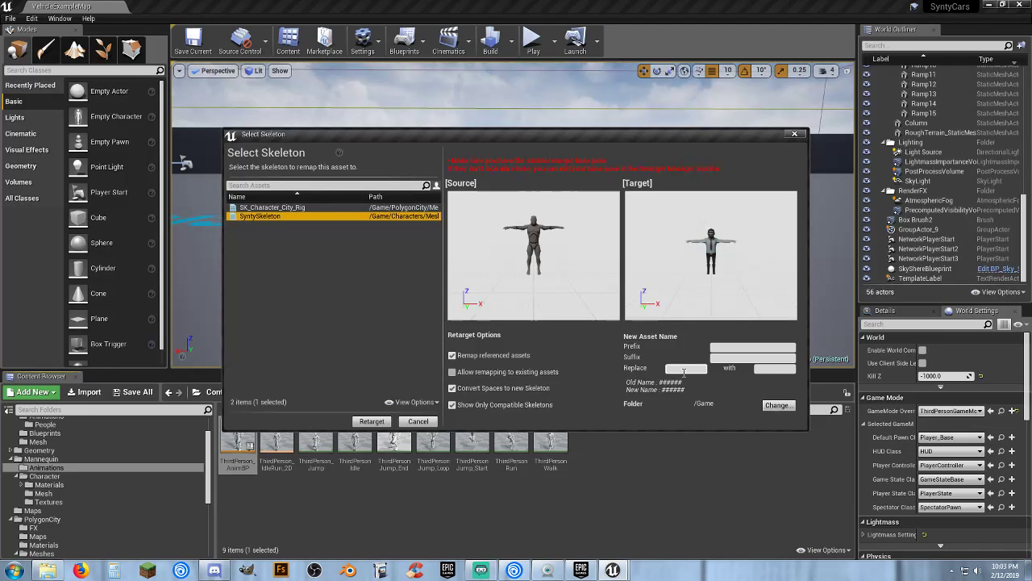
pyautogui.hotkey('ctrl', 'v')
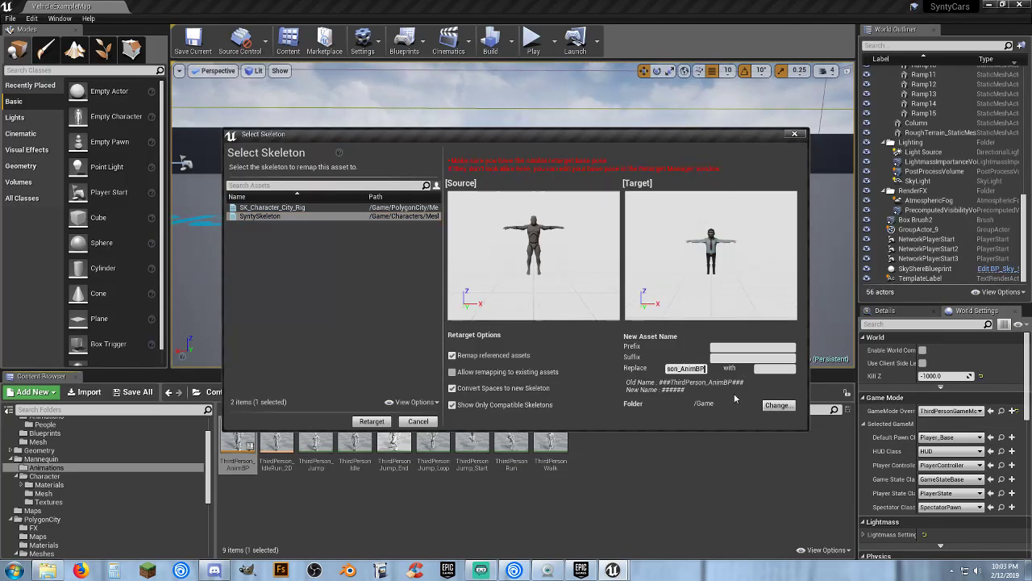
pyautogui.click(767, 370)
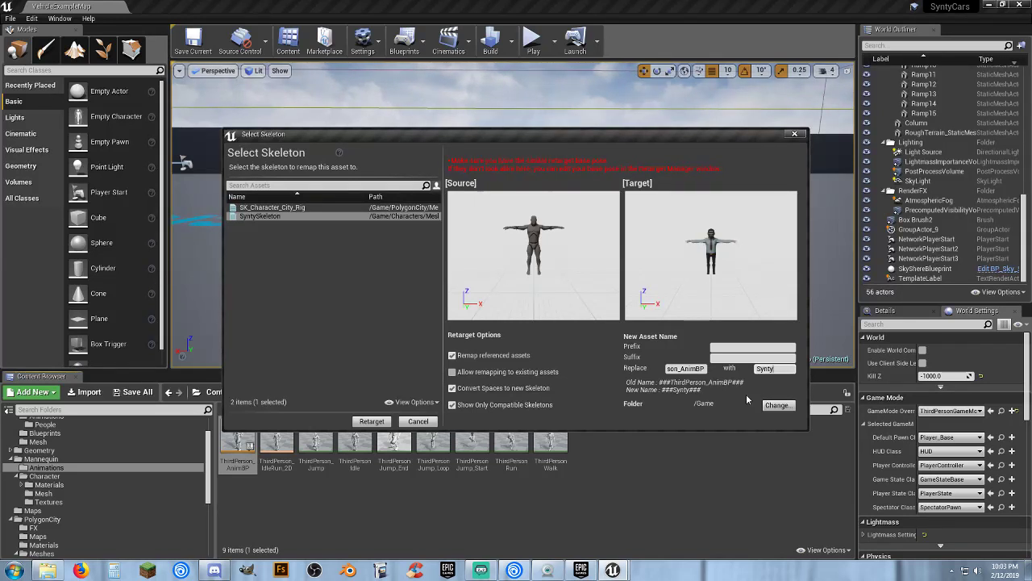
pyautogui.write('_ABP')
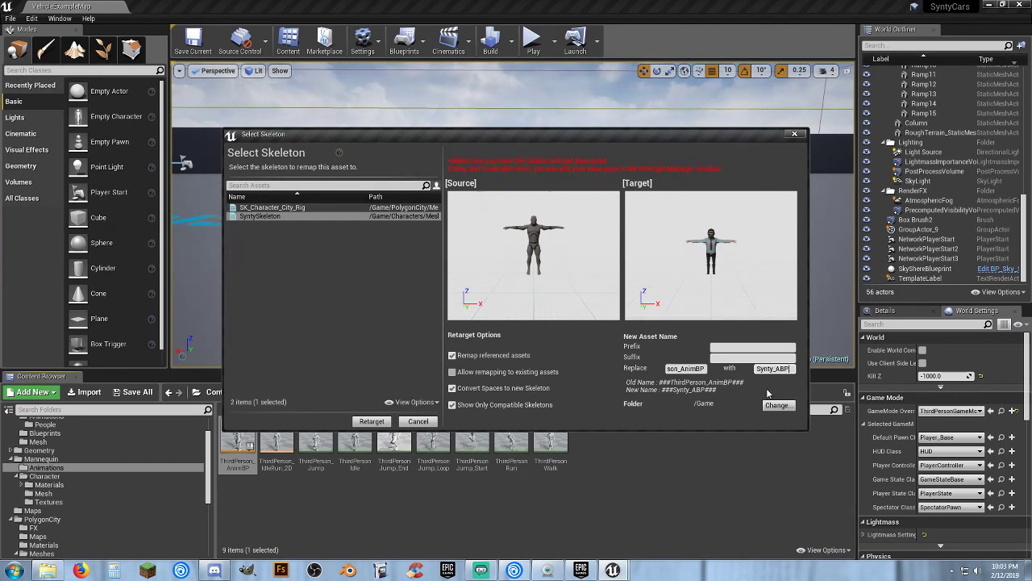
# Retarget the animation blueprint into the Characters/Animations/People folder and save all the resulting assets
pyautogui.click(774, 406)
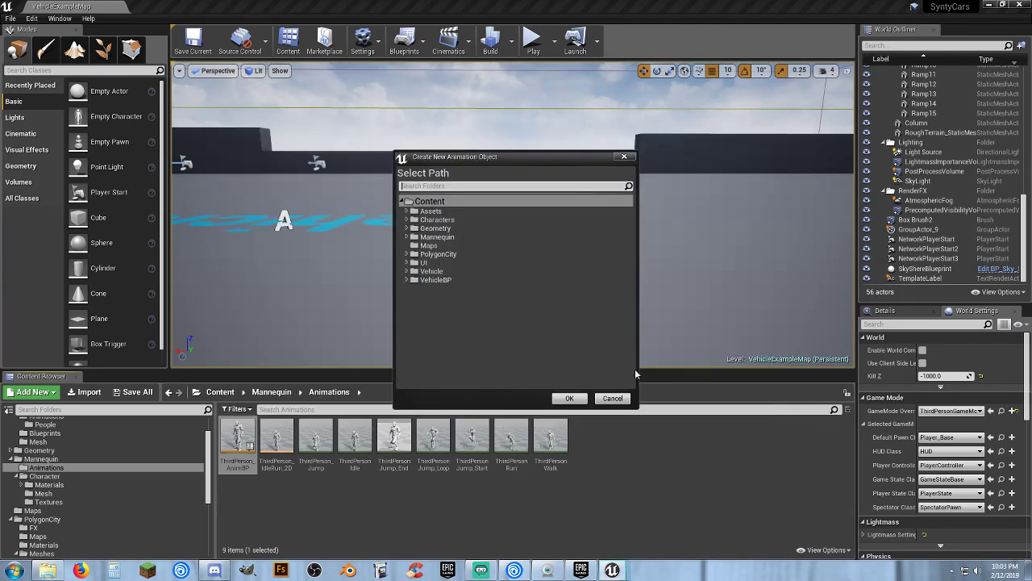
pyautogui.click(405, 220)
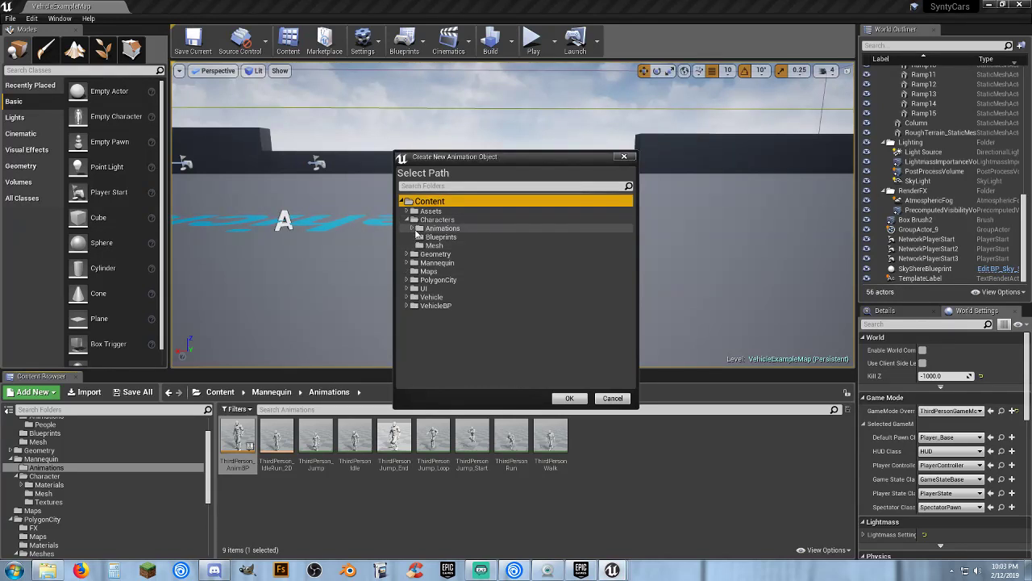
pyautogui.click(441, 237)
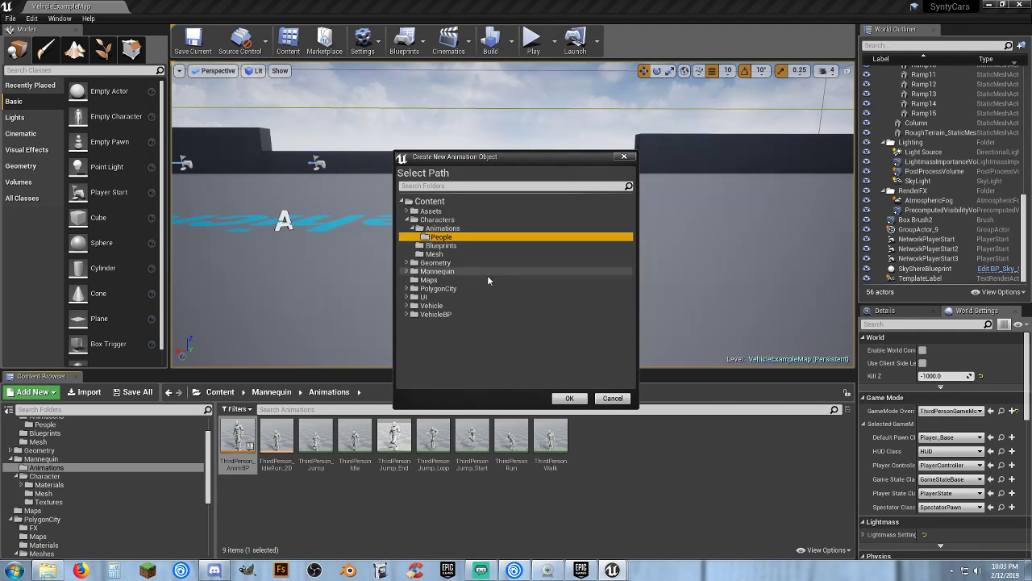
pyautogui.click(569, 398)
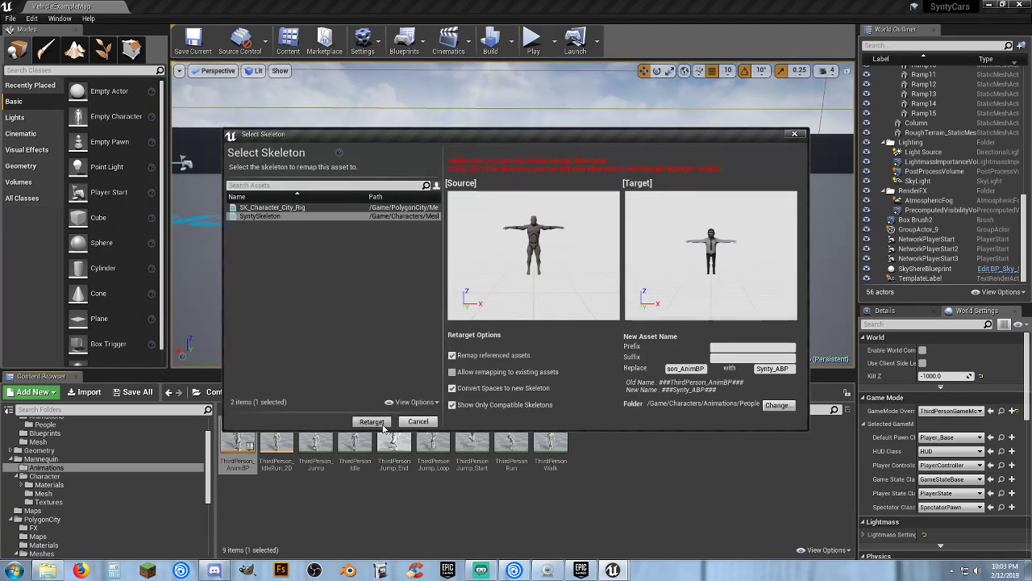
pyautogui.press('Return')
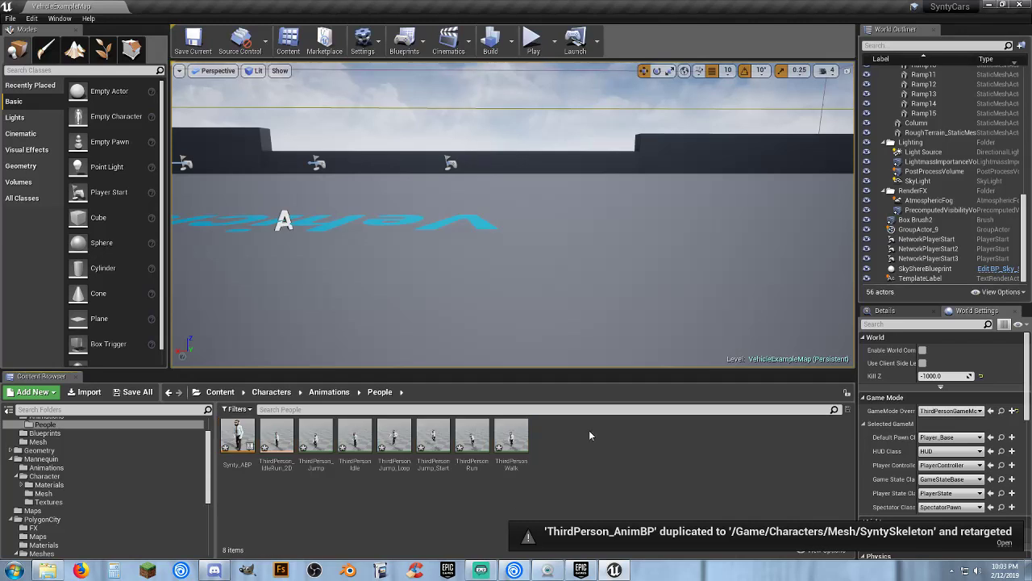
pyautogui.click(133, 392)
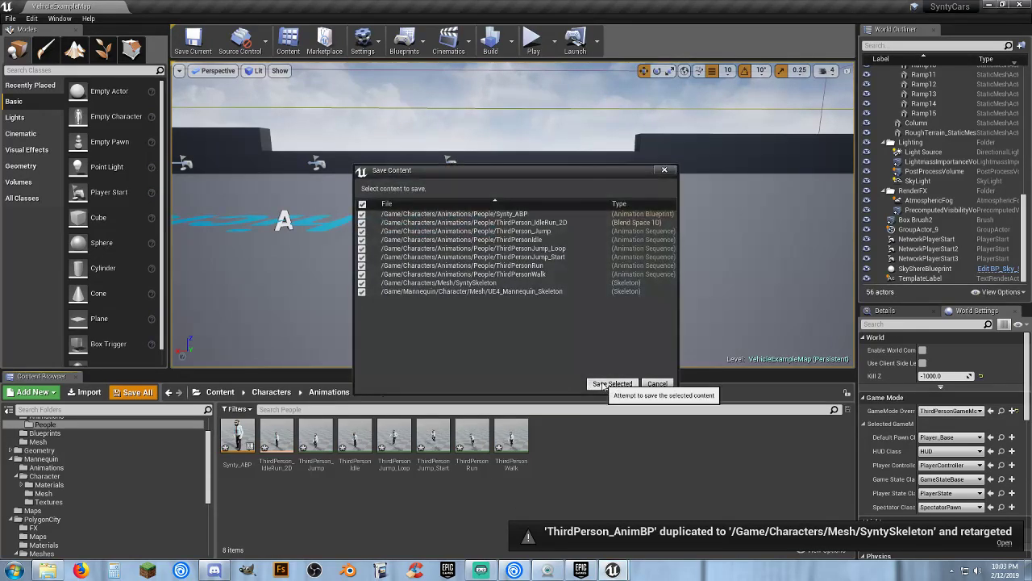
pyautogui.click(589, 382)
# In the Player_Base blueprint, set the Mesh component's skeletal mesh to SK_Character_Male_Police and its anim class to Synty_ABP
pyautogui.click(55, 436)
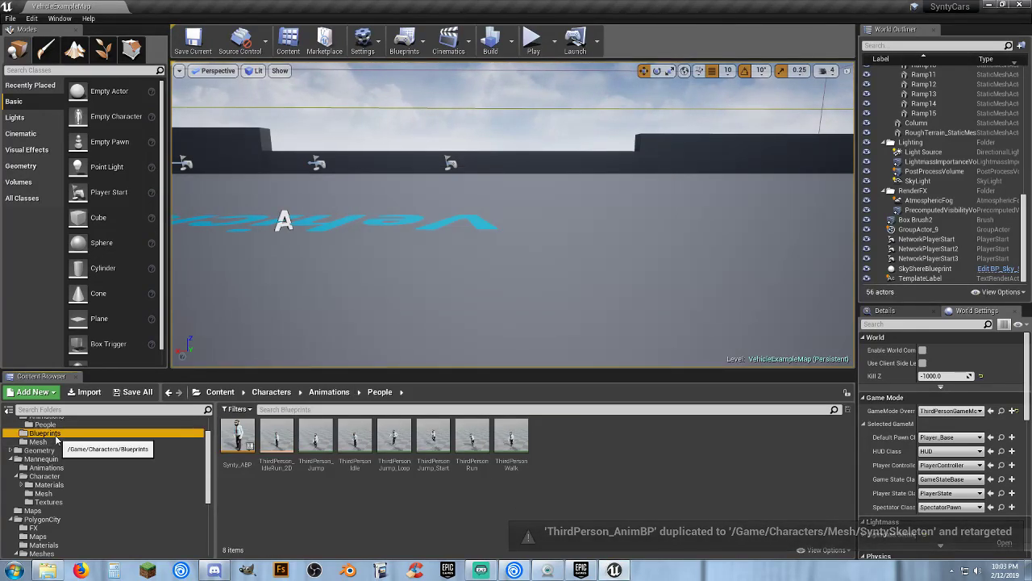
pyautogui.doubleClick(239, 456)
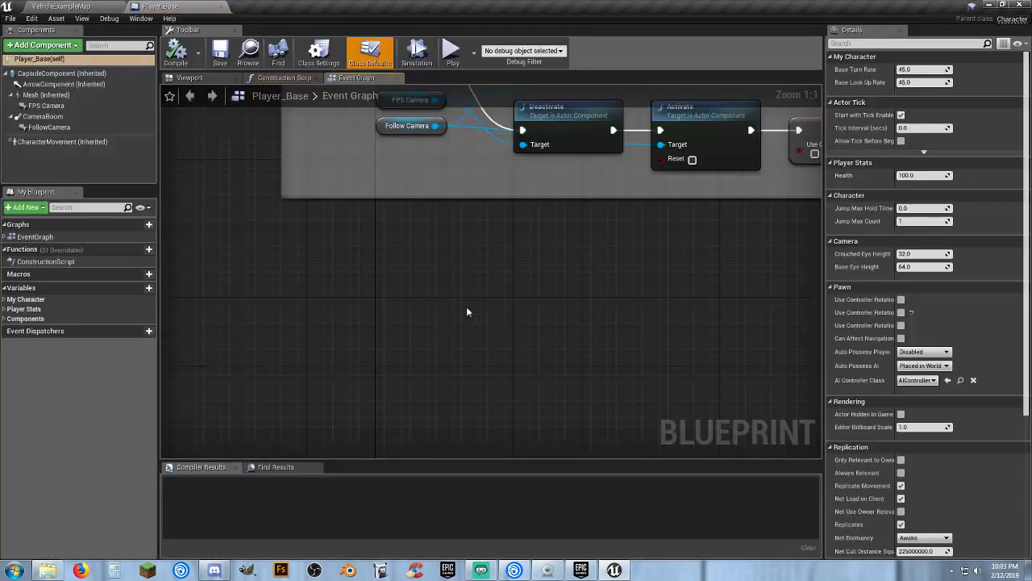
pyautogui.click(214, 79)
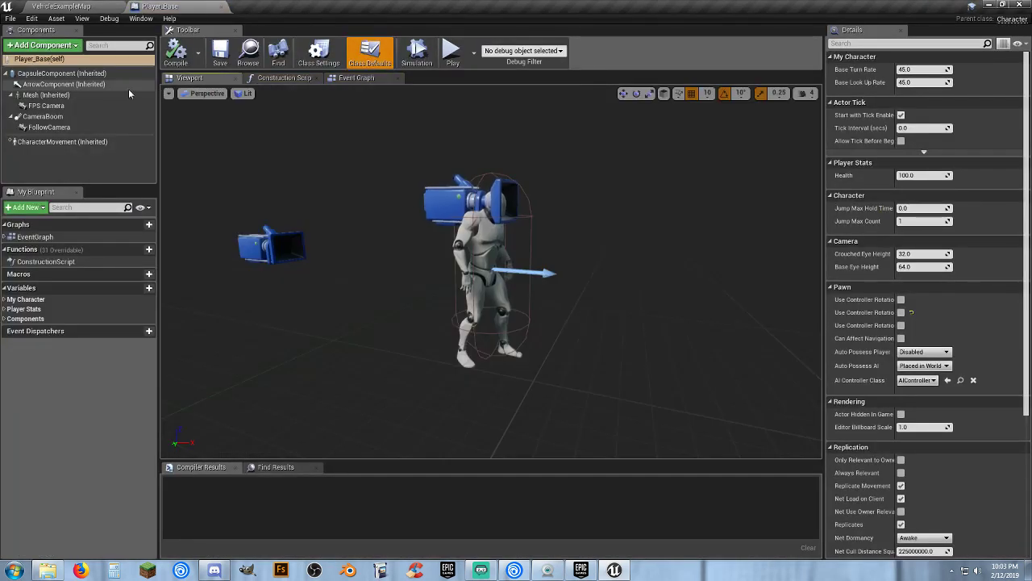
pyautogui.click(48, 95)
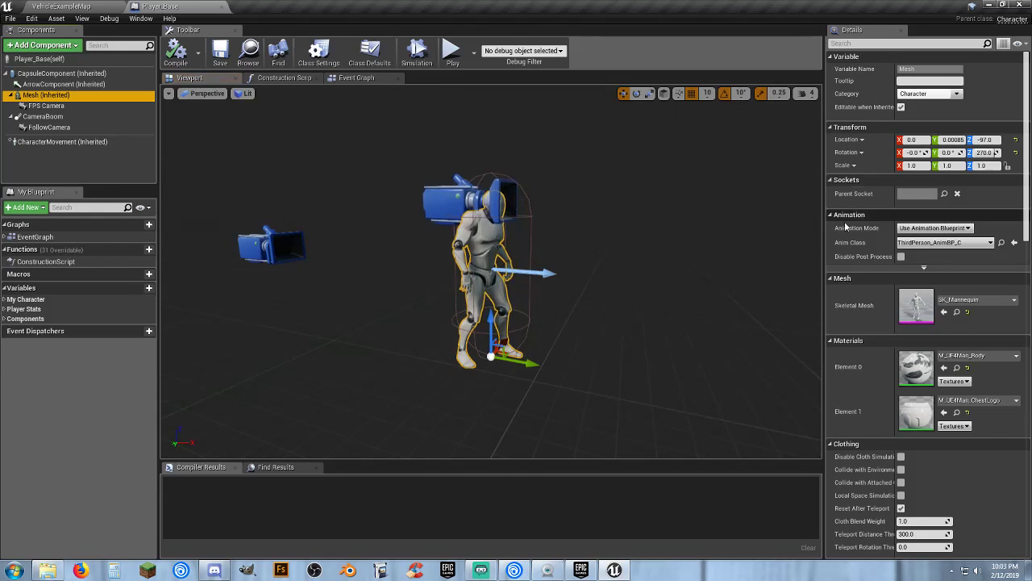
pyautogui.click(980, 300)
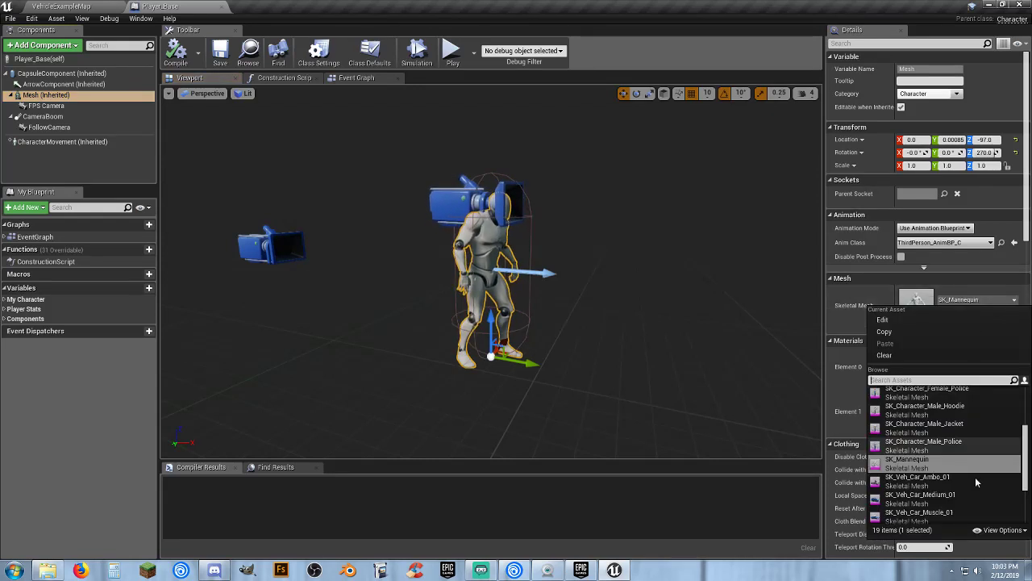
pyautogui.click(956, 459)
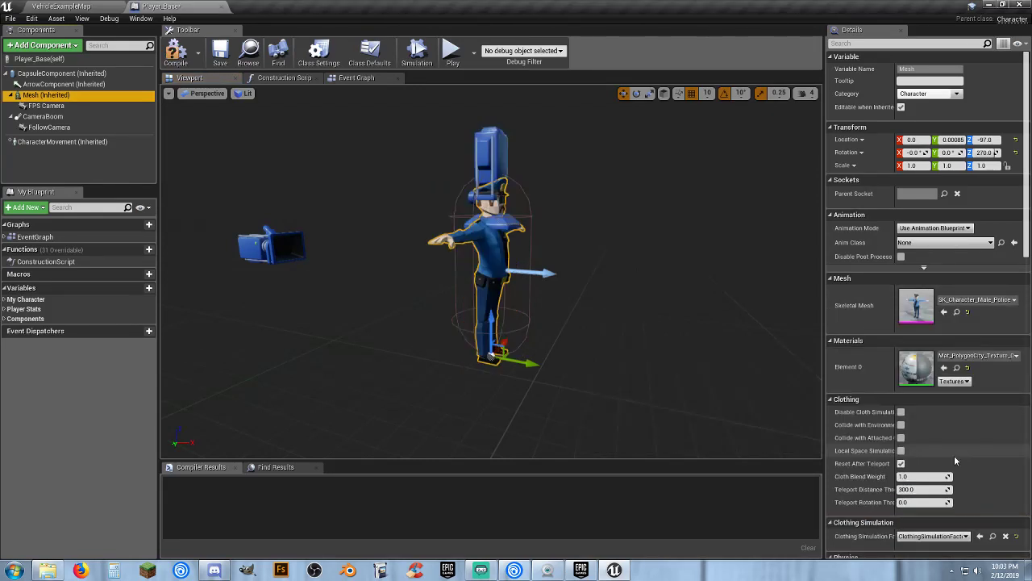
pyautogui.click(936, 244)
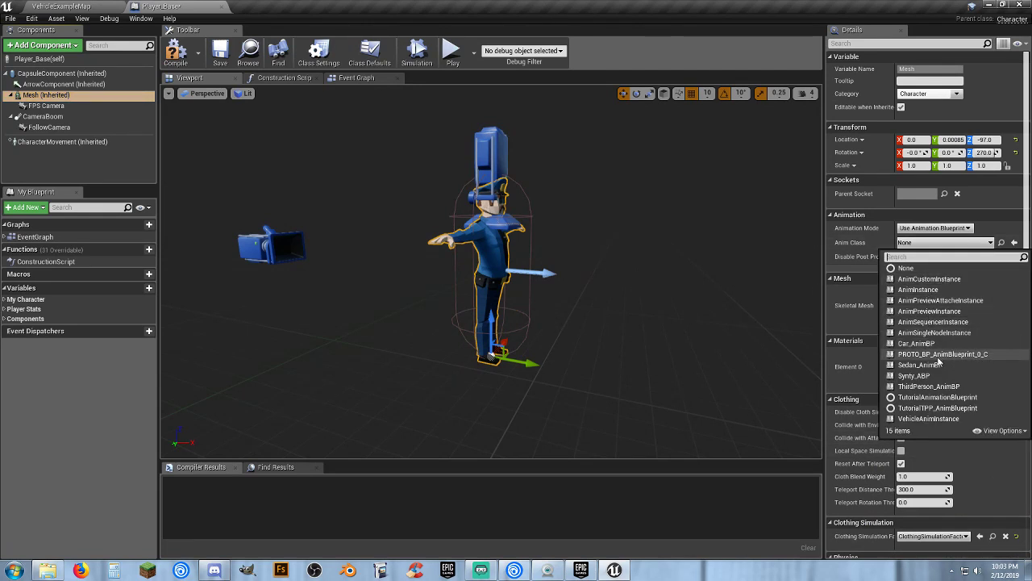
pyautogui.click(915, 375)
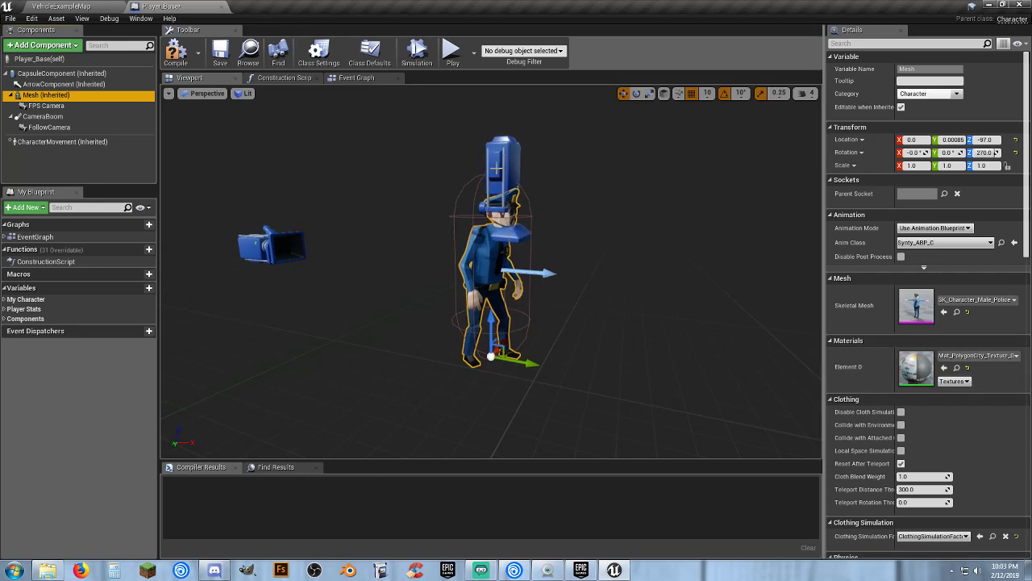
# Rotate the FPS Camera from pointing vertically to level and facing forward, with a Y rotation of about 90°
pyautogui.moveTo(563, 261); pyautogui.dragTo(550, 227, button='right')
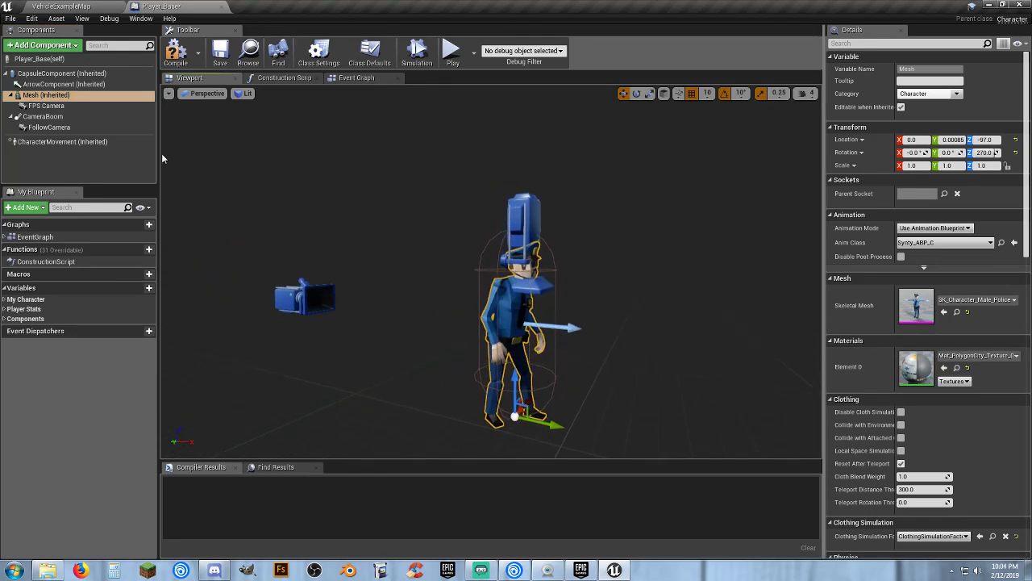
pyautogui.click(168, 93)
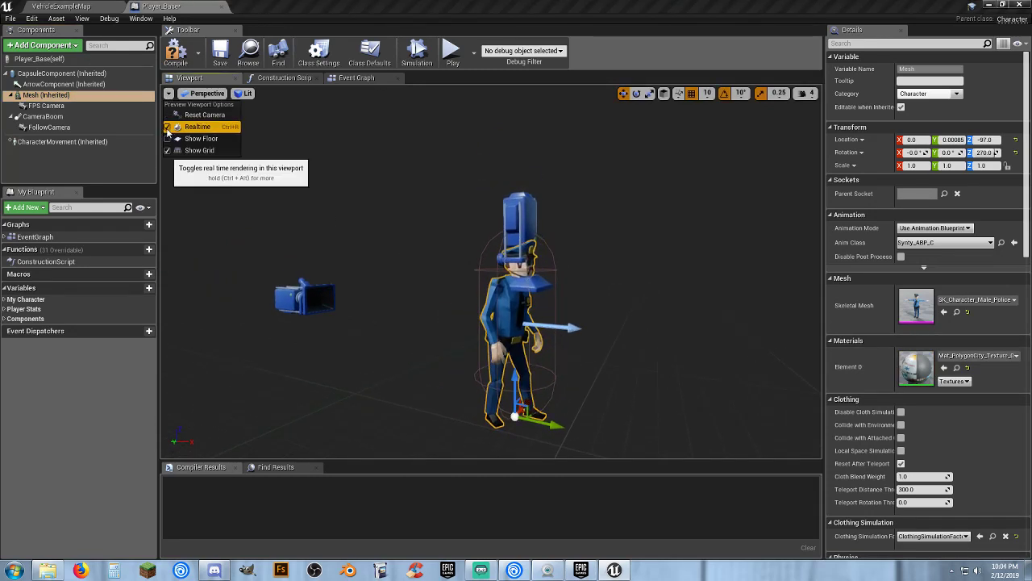
pyautogui.click(516, 211)
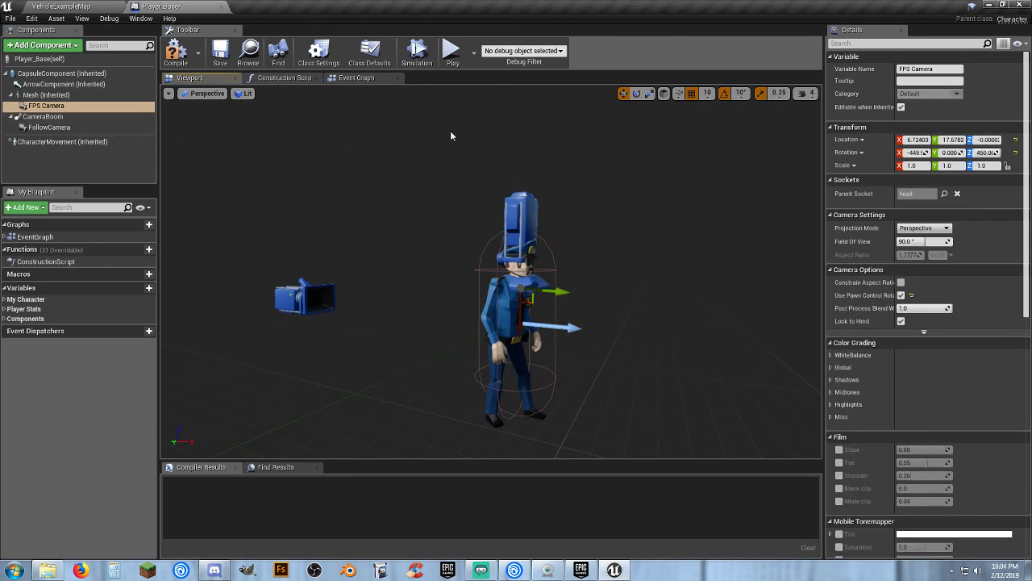
pyautogui.click(636, 93)
pyautogui.moveTo(565, 242); pyautogui.dragTo(600, 208, button='right')
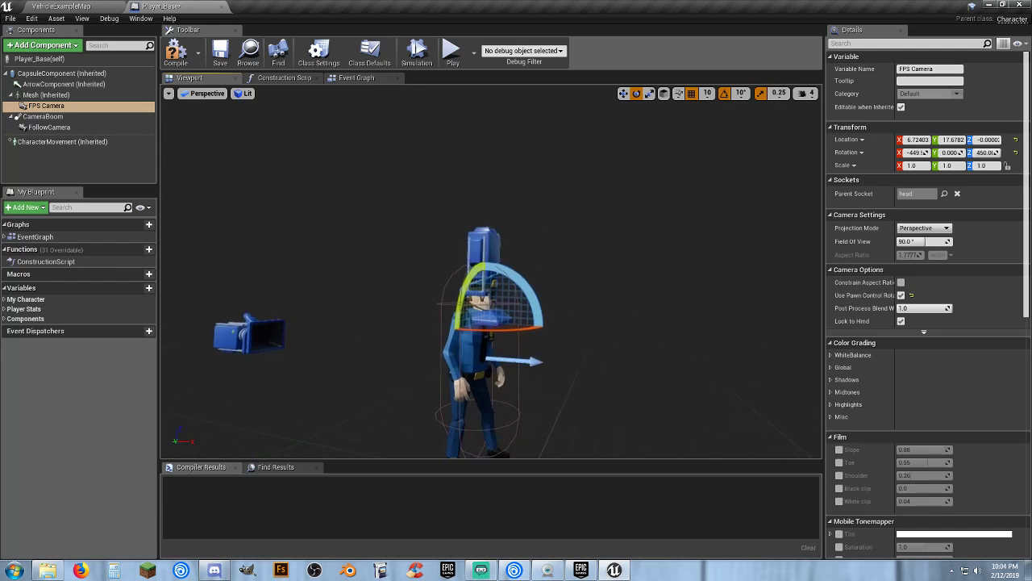
pyautogui.moveTo(533, 291); pyautogui.dragTo(513, 345)
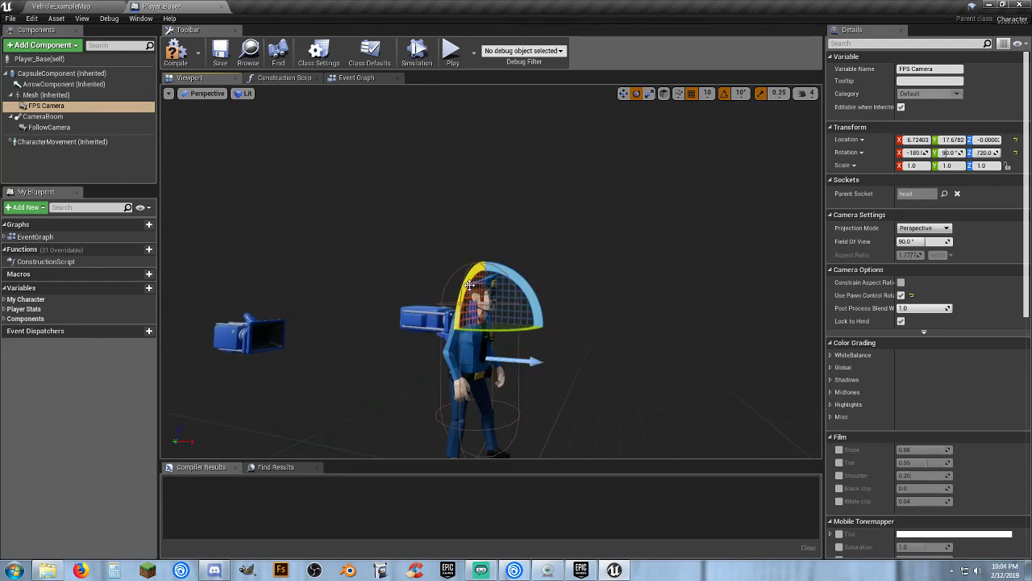
pyautogui.moveTo(470, 285)
pyautogui.mouseDown()
pyautogui.moveTo(488, 262)
pyautogui.moveTo(464, 284)
pyautogui.mouseUp()
# Raise the FPS Camera to the police character's eye level, at a Y location of about -2.32
pyautogui.click(623, 93)
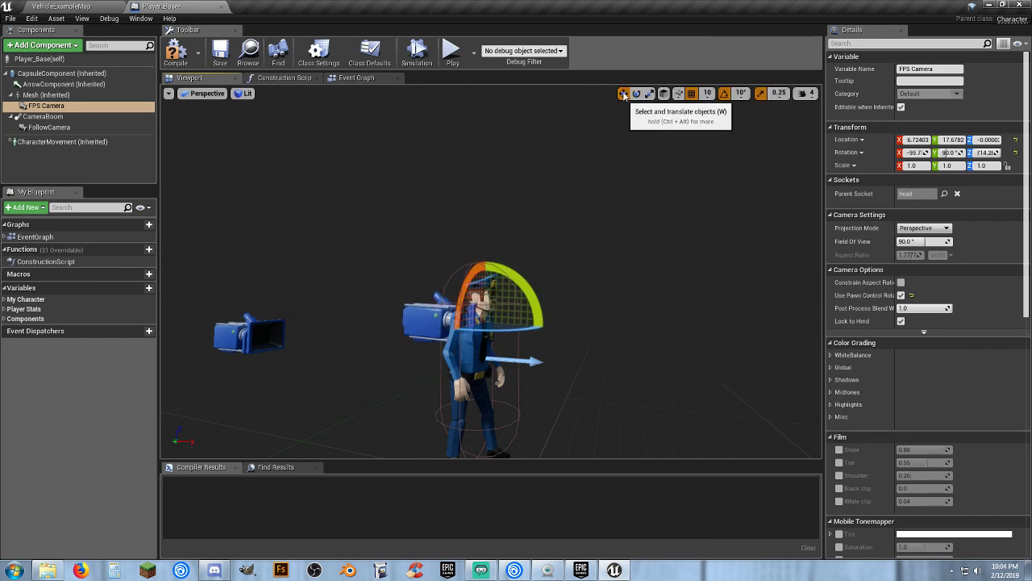
pyautogui.keyDown('alt'); pyautogui.moveTo(541, 257); pyautogui.dragTo(476, 256); pyautogui.keyUp('alt')
pyautogui.moveTo(476, 257); pyautogui.dragTo(501, 256, button='right')
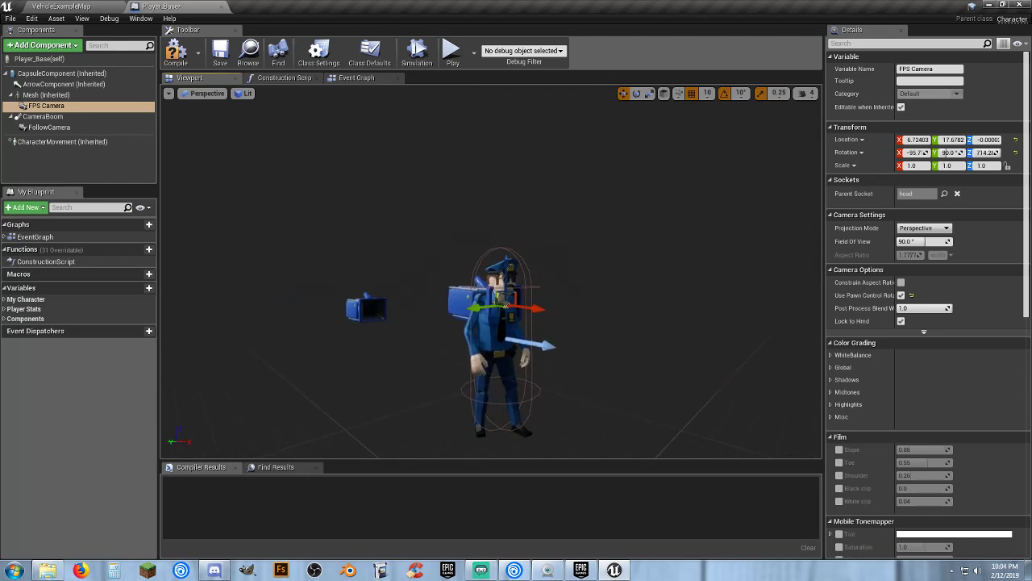
pyautogui.moveTo(509, 267); pyautogui.dragTo(507, 244)
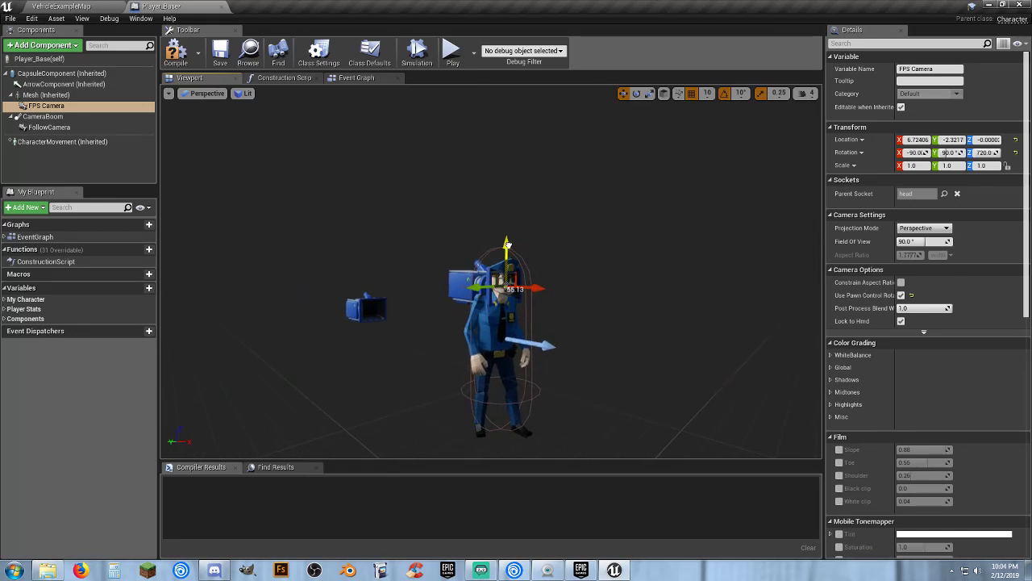
pyautogui.moveTo(508, 245); pyautogui.dragTo(535, 258, button='right')
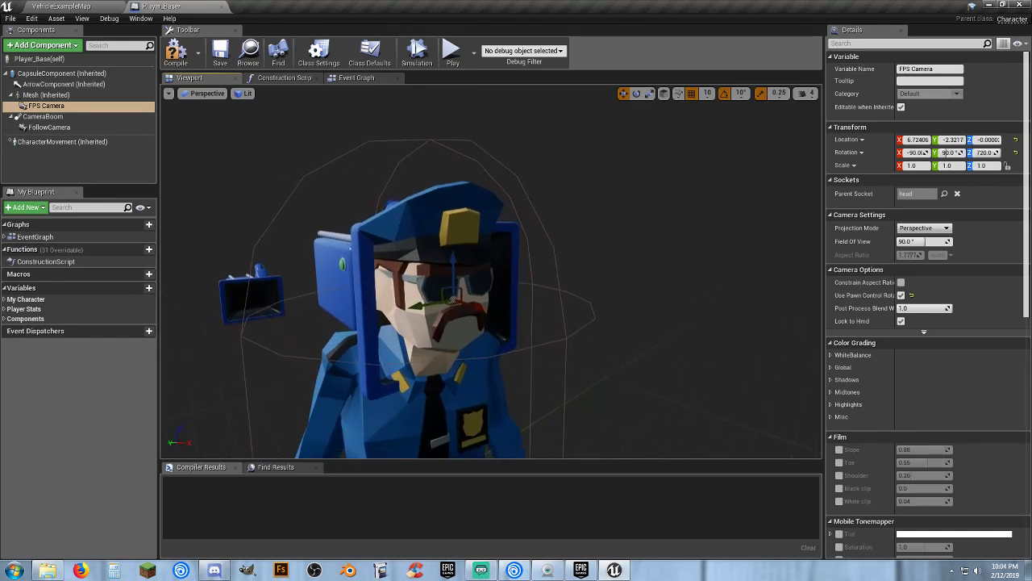
pyautogui.scroll(-8, 614, 172)
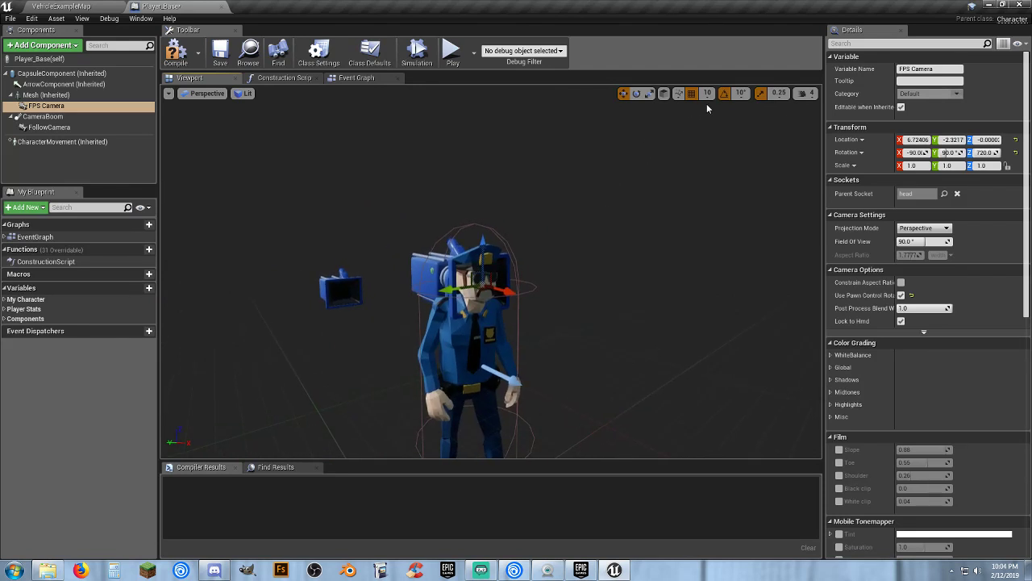
# Turn off grid snapping and move the FPS Camera centrally in front of the face, to about X 0.04, Y -9.28, Z 28.6
pyautogui.click(691, 92)
pyautogui.moveTo(451, 292); pyautogui.dragTo(439, 295)
pyautogui.moveTo(439, 295); pyautogui.dragTo(561, 339, button='right')
pyautogui.moveTo(438, 298); pyautogui.dragTo(414, 251)
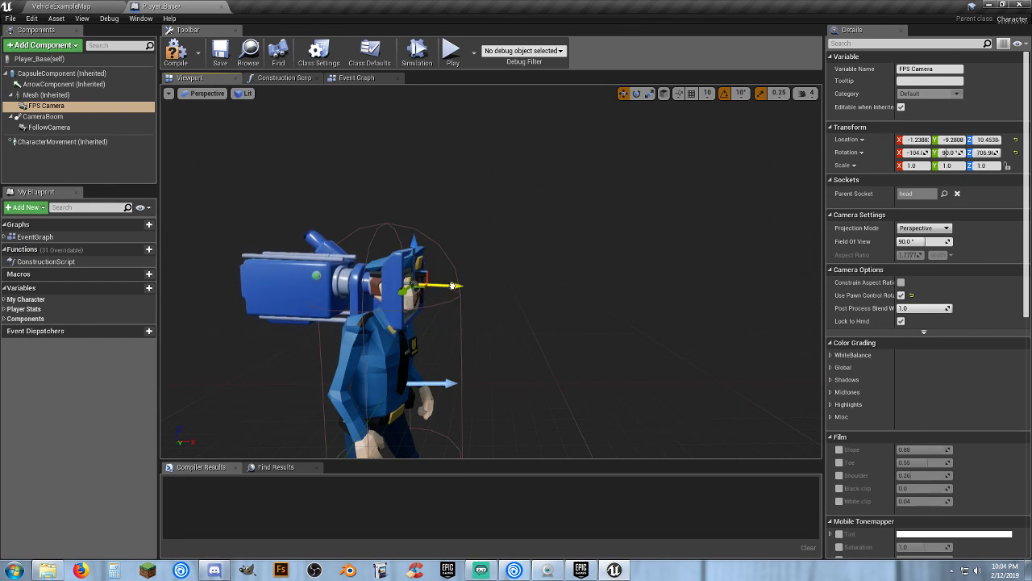
pyautogui.moveTo(454, 286); pyautogui.dragTo(458, 285)
pyautogui.moveTo(458, 285); pyautogui.dragTo(482, 294, button='right')
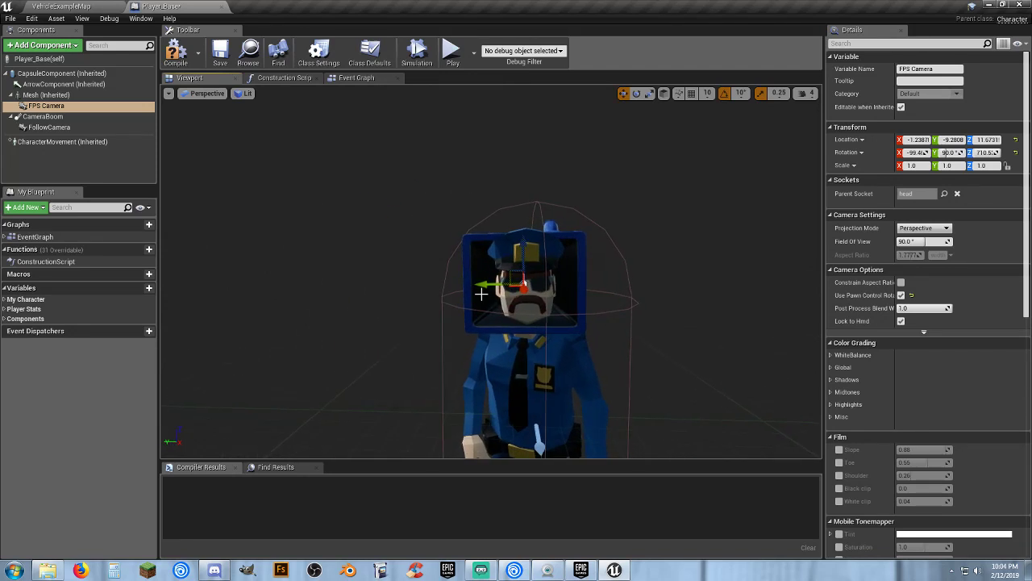
pyautogui.moveTo(485, 284); pyautogui.dragTo(501, 326)
pyautogui.moveTo(440, 294); pyautogui.dragTo(460, 296)
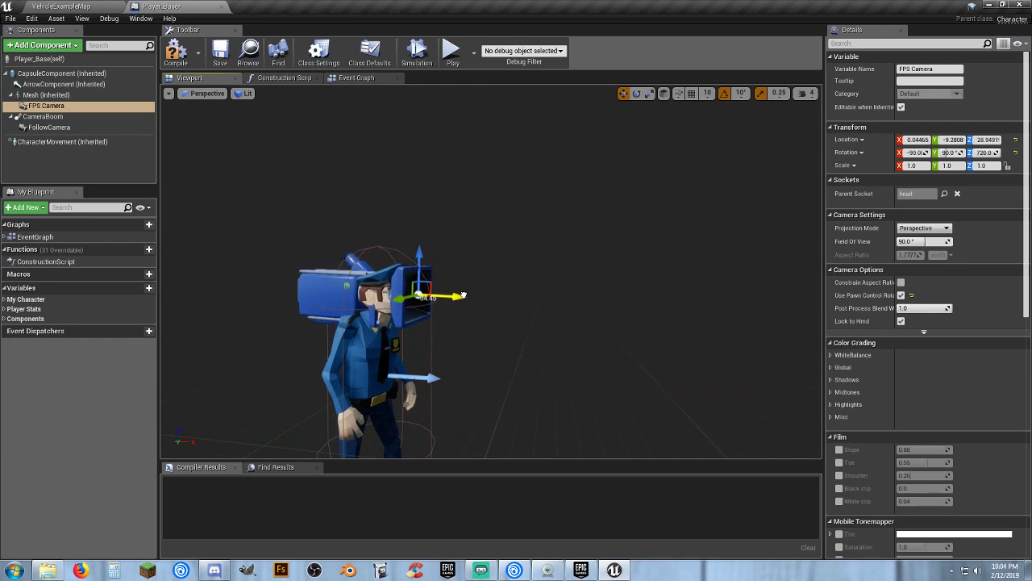
# Compile and save the Player_Base blueprint
pyautogui.click(175, 52)
pyautogui.click(220, 52)
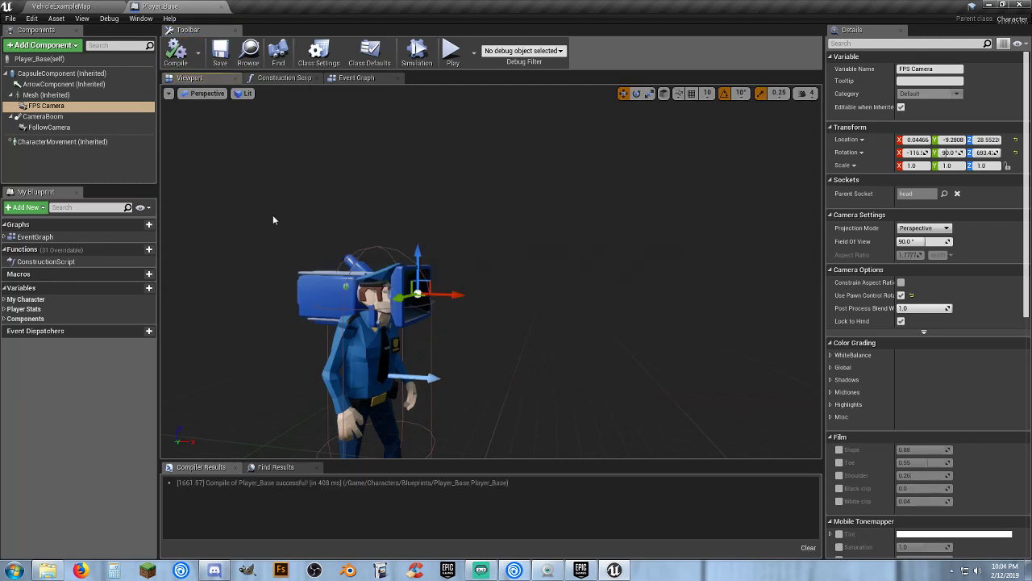
pyautogui.click(39, 107)
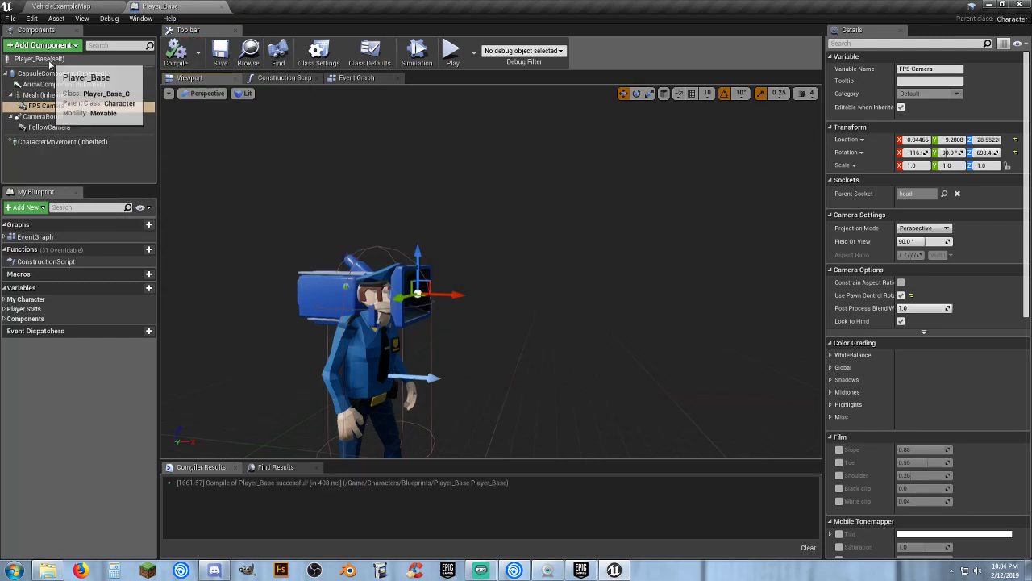
# Look over the input, movement and startup sections of the Player_Base event graph and save the blueprint
pyautogui.click(360, 78)
pyautogui.scroll(-5, 525, 237)
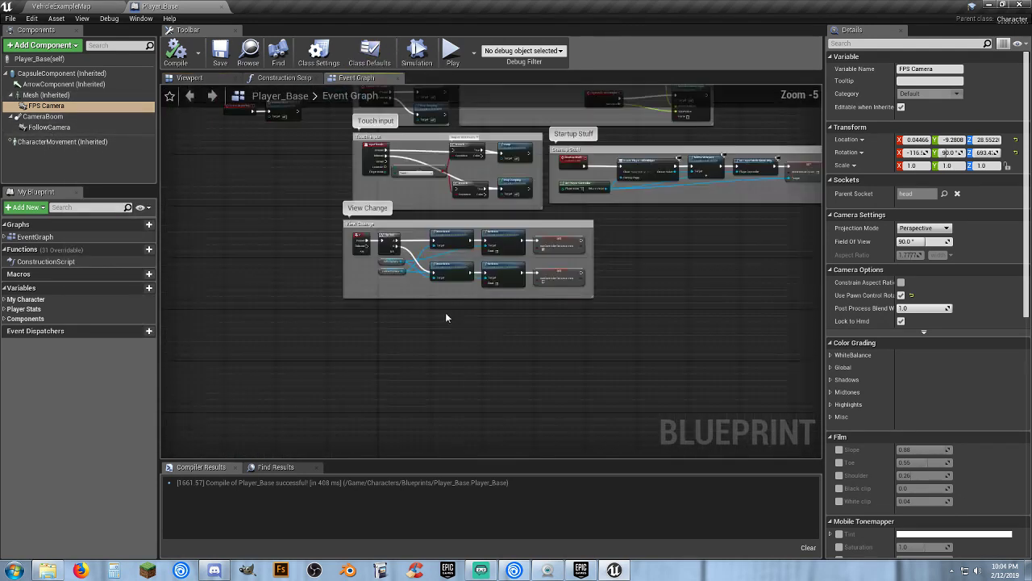
pyautogui.moveTo(445, 318); pyautogui.dragTo(427, 480, button='right')
pyautogui.moveTo(709, 240); pyautogui.dragTo(676, 260, button='right')
pyautogui.click(220, 51)
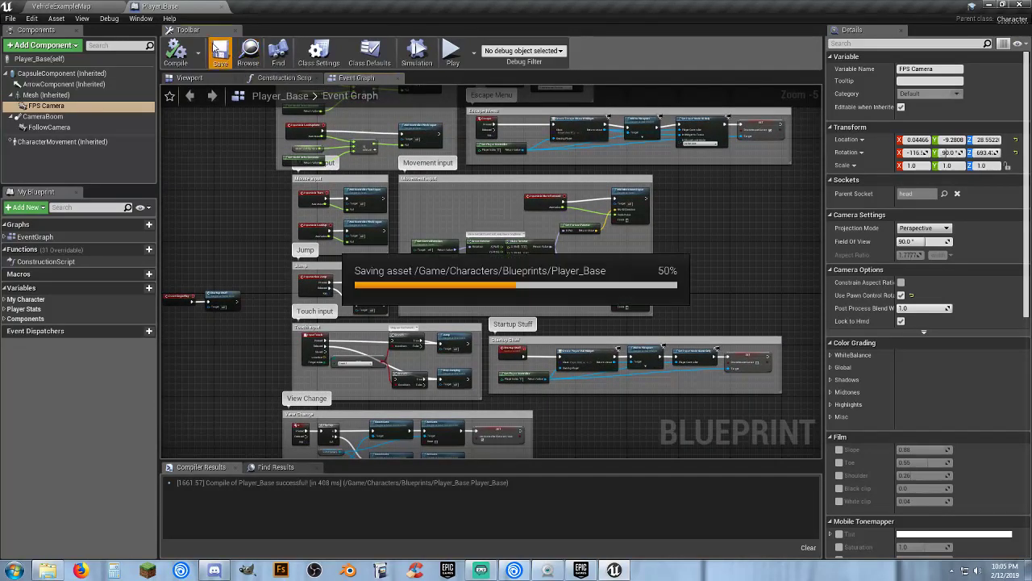
# Play-test VehicleExampleMap by running the police character in several directions and jumping, and end the session
pyautogui.click(77, 6)
pyautogui.click(536, 38)
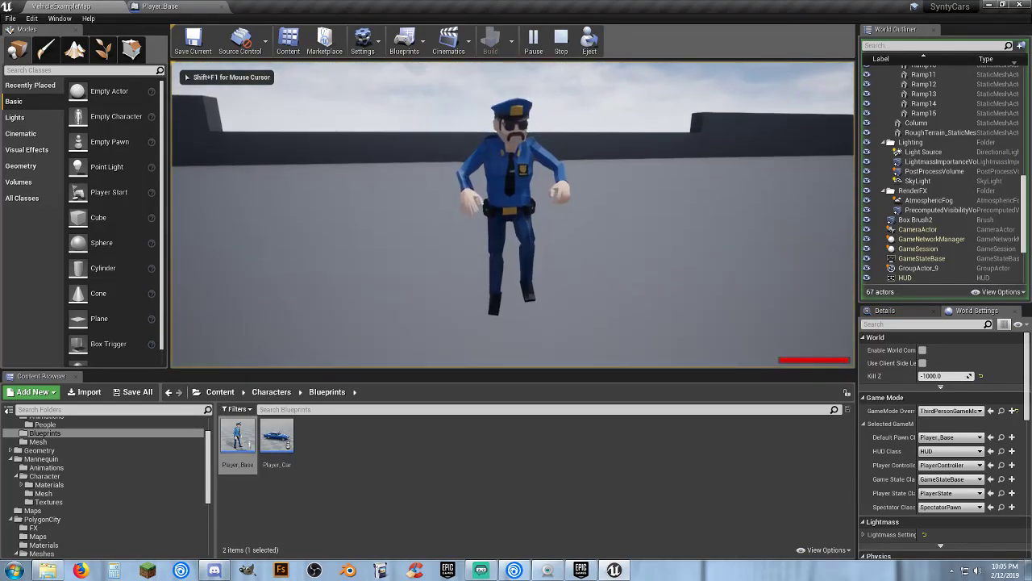
pyautogui.press('w')
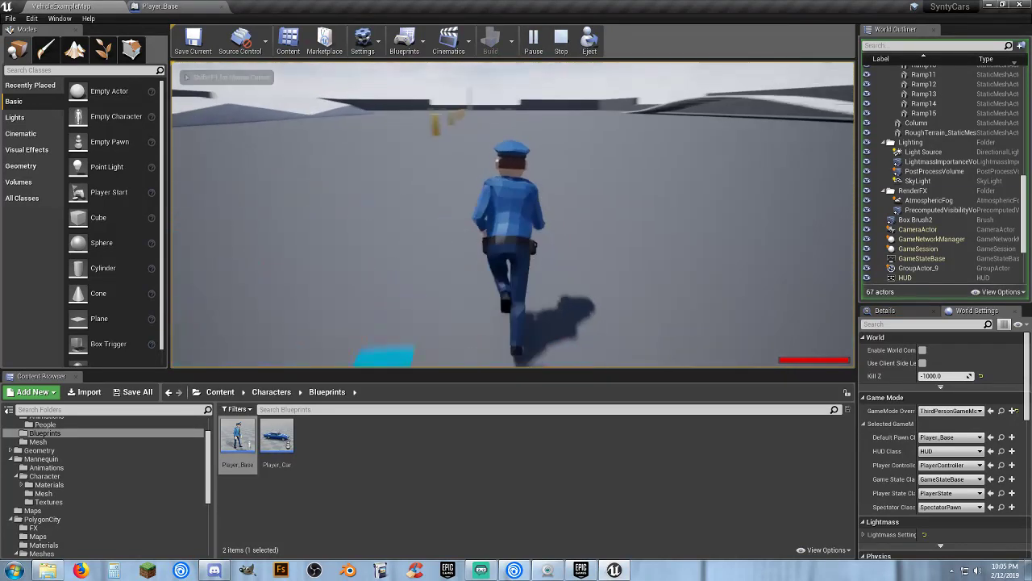
pyautogui.press('s')
pyautogui.press('a')
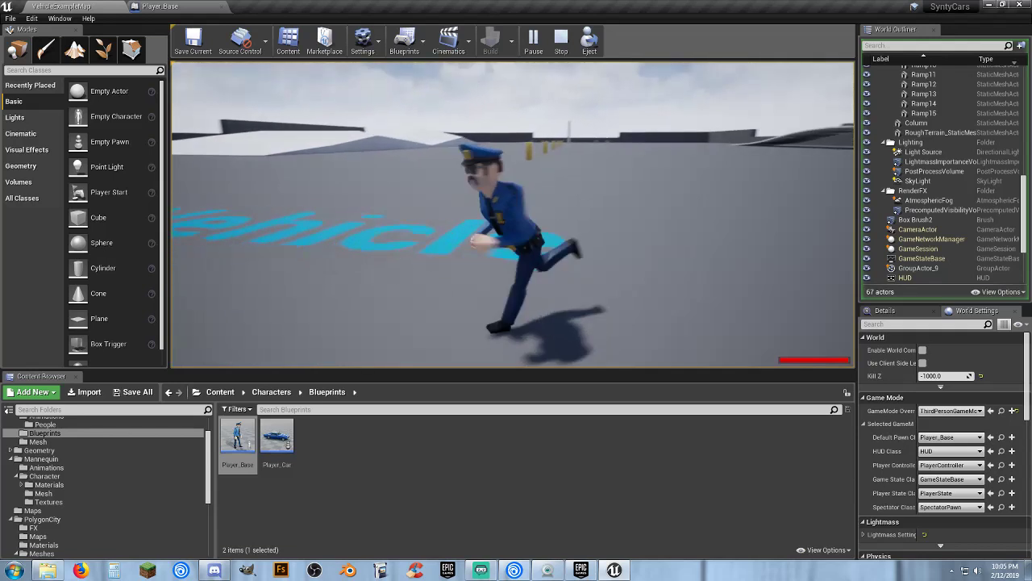
pyautogui.press('w')
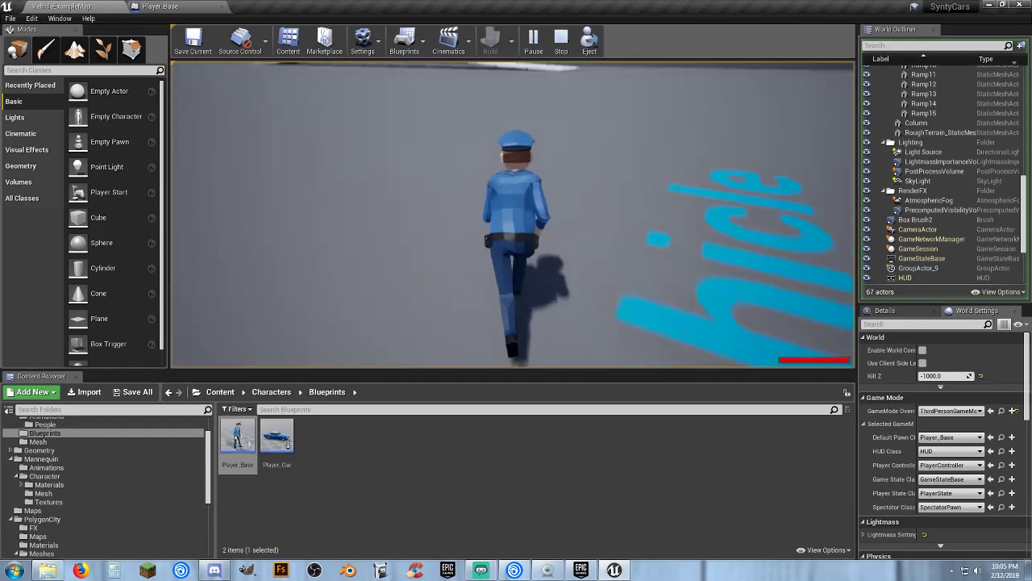
pyautogui.press('space')
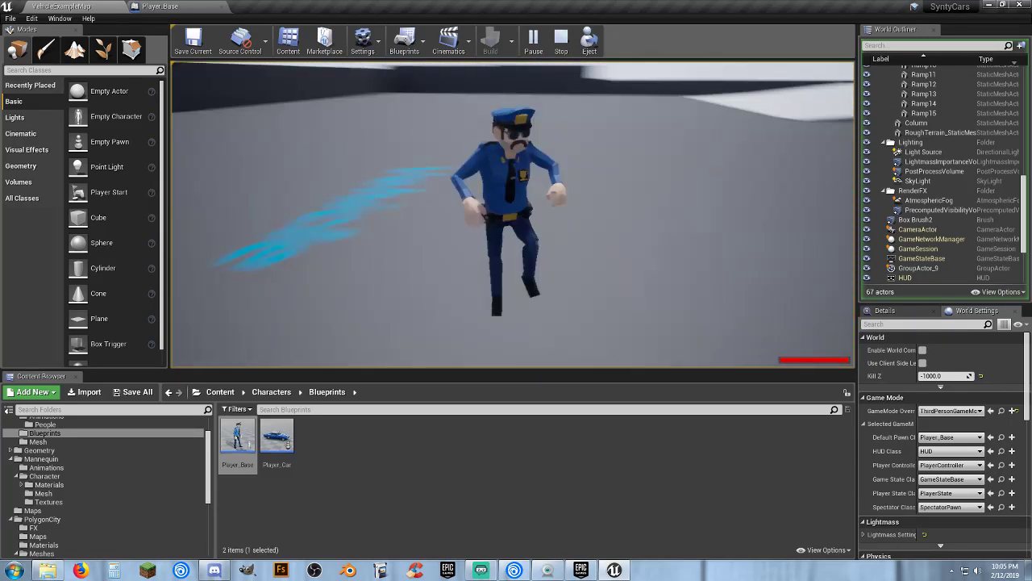
pyautogui.press('Escape')
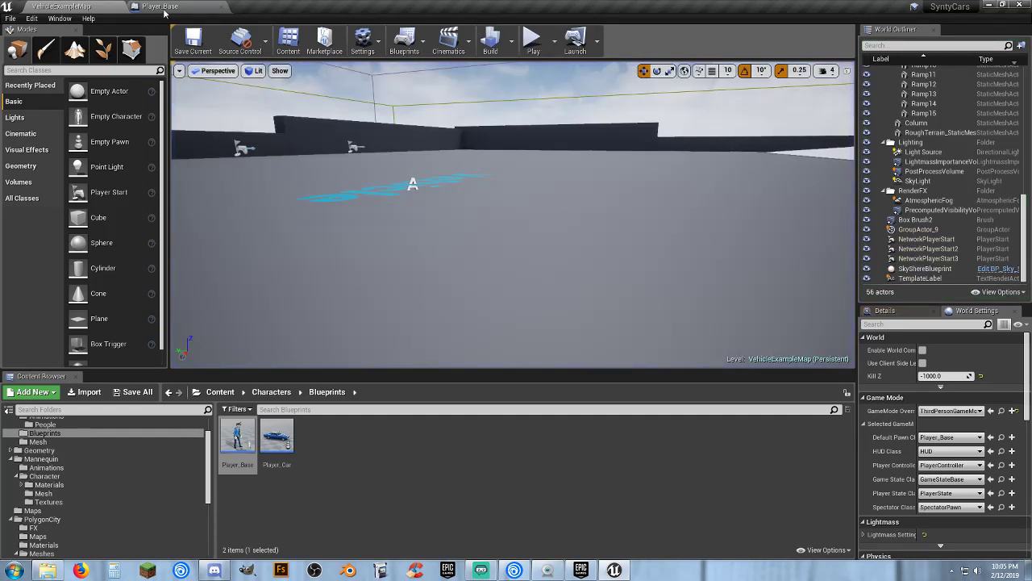
# Change the Player_Base skeletal mesh to SK_Character_Female_Police, and compile and save the blueprint
pyautogui.click(161, 7)
pyautogui.click(48, 95)
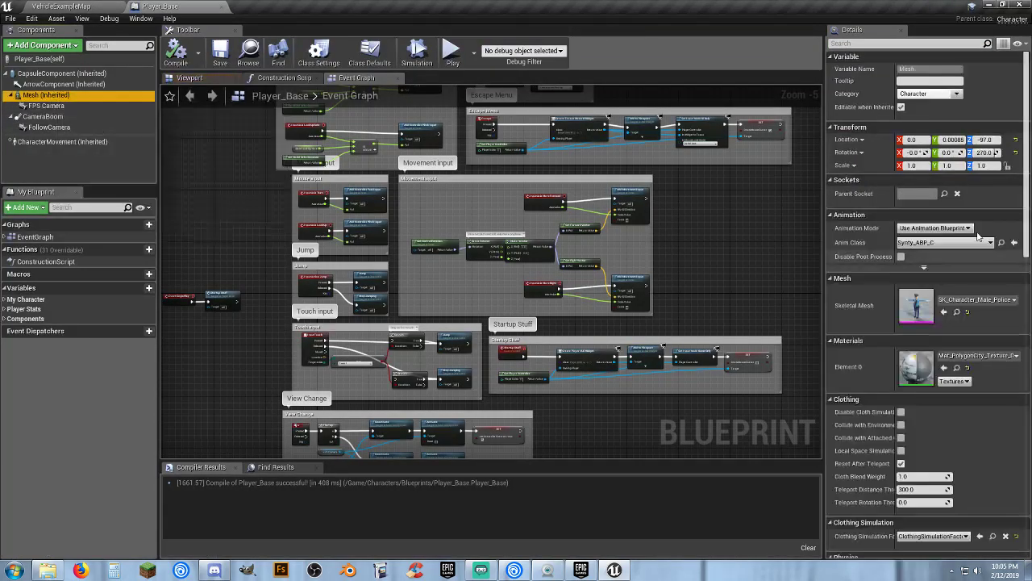
pyautogui.click(985, 302)
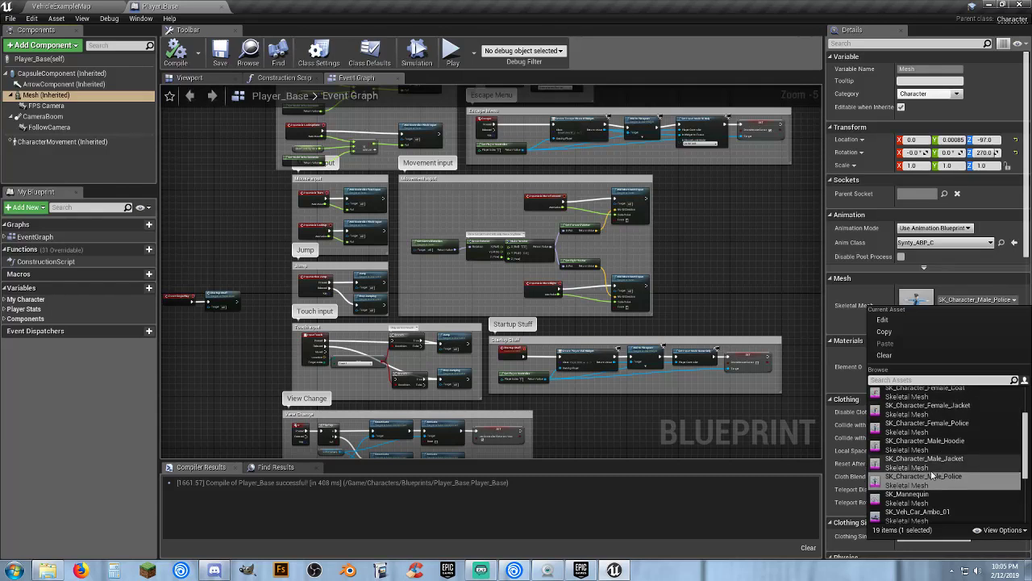
pyautogui.click(945, 423)
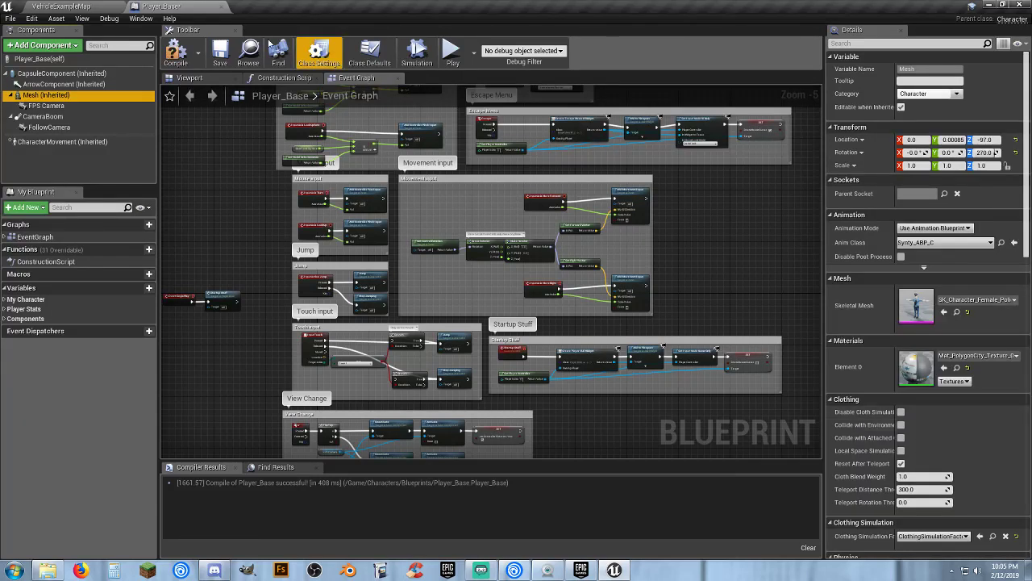
pyautogui.click(175, 55)
pyautogui.click(219, 52)
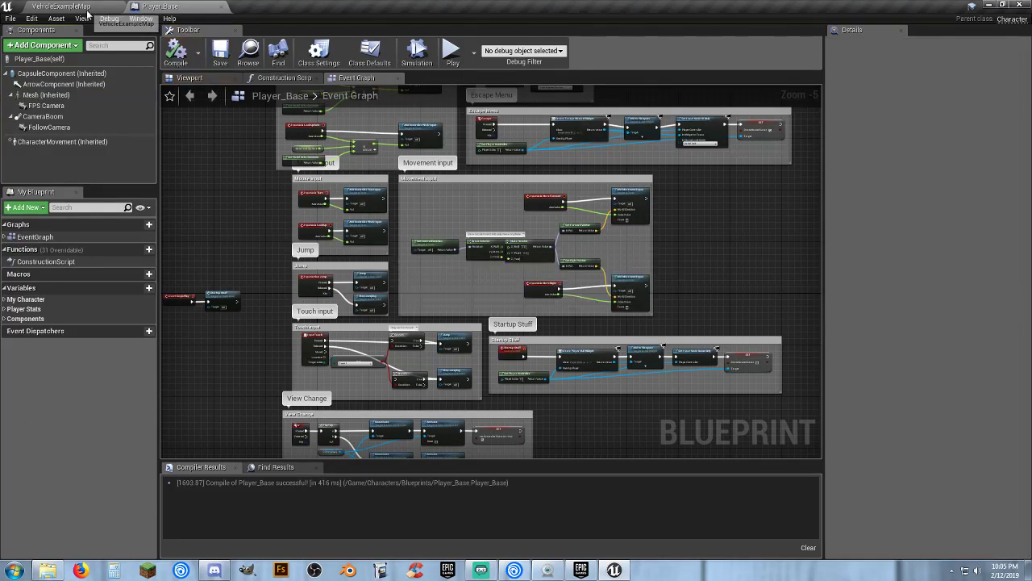
# Play-test the female police character's movement in VehicleExampleMap and stop the session
pyautogui.click(85, 9)
pyautogui.click(532, 40)
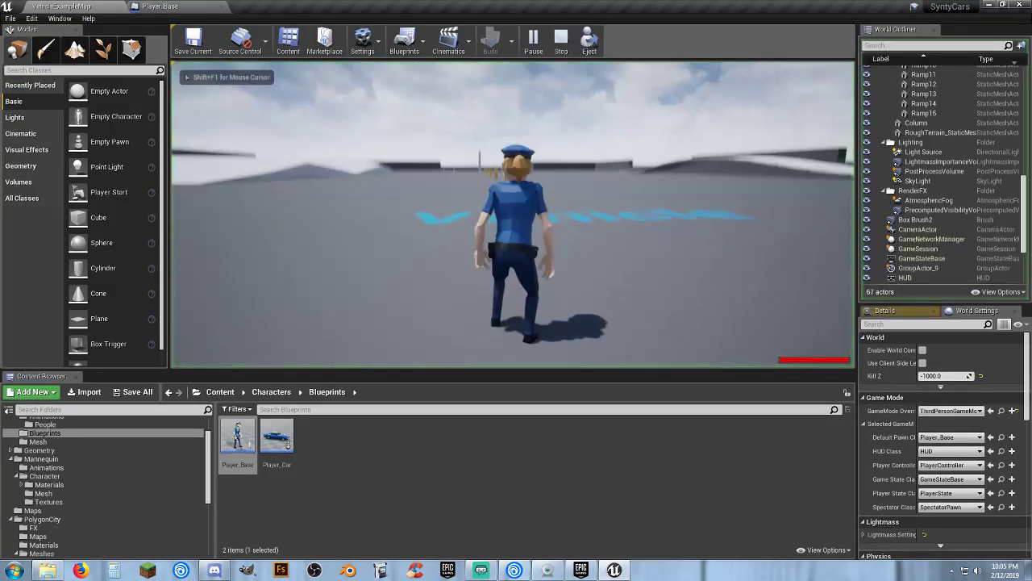
pyautogui.press('w')
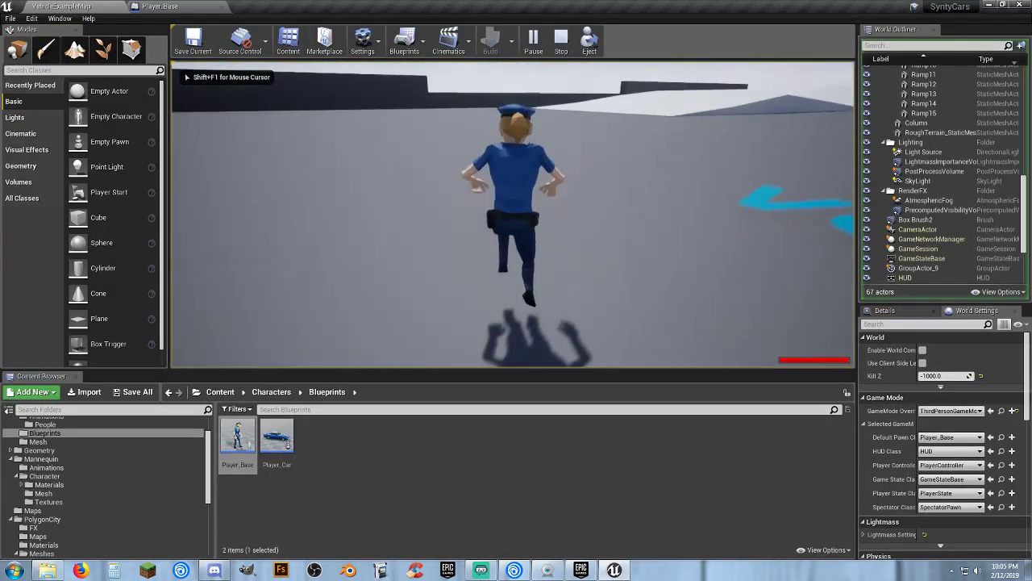
pyautogui.hotkey('shift', 'F1')
pyautogui.press('Escape')
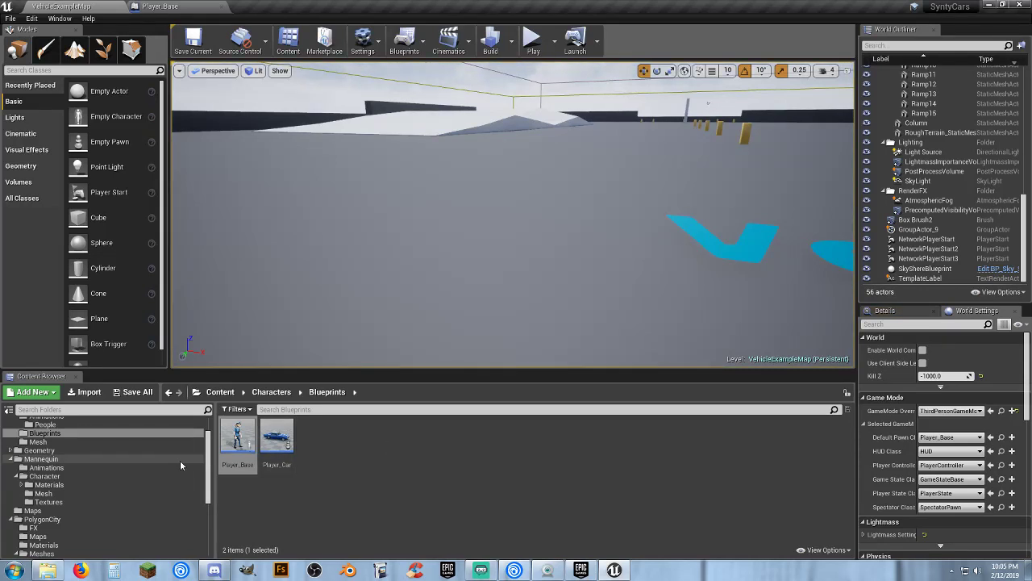
# Set the level's GameMode Override to VehicleGameMode and test-drive the car around the map, ending play when done
pyautogui.click(956, 412)
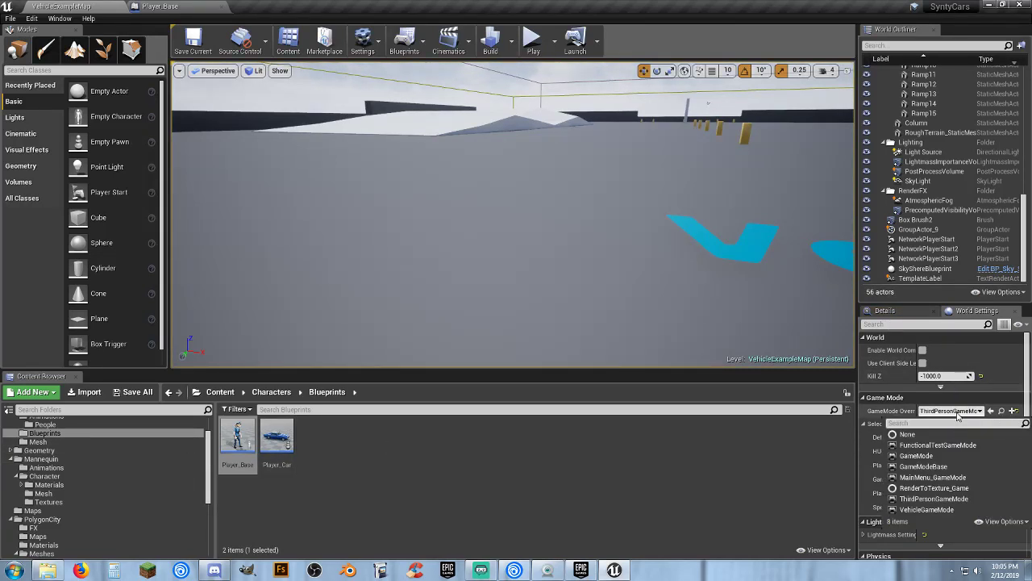
pyautogui.click(928, 509)
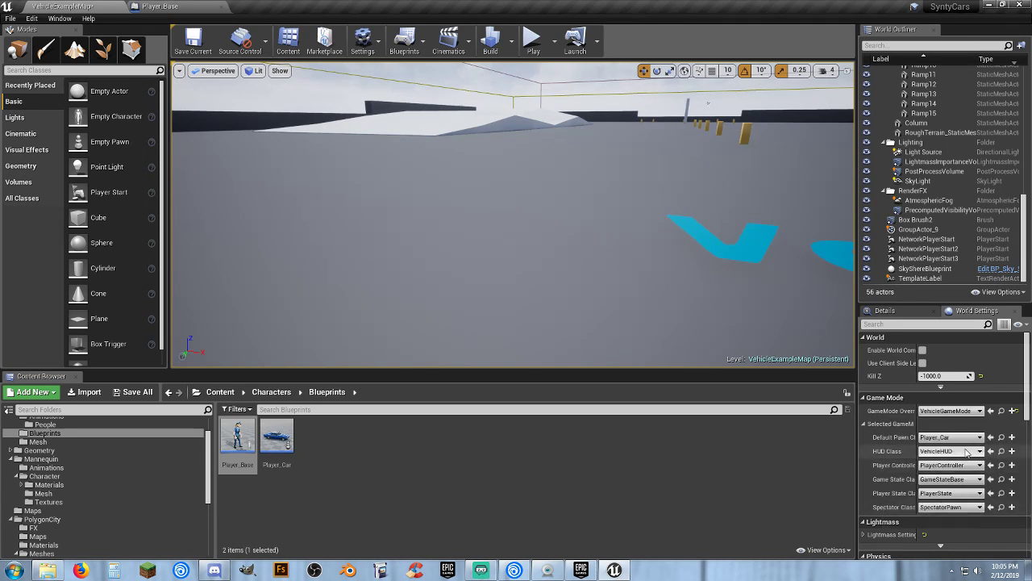
pyautogui.click(531, 38)
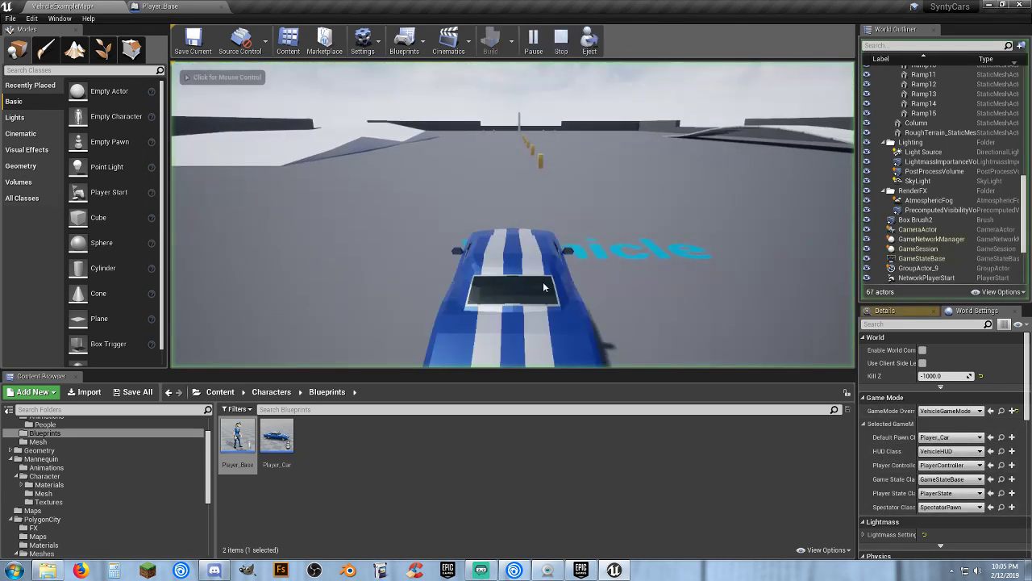
pyautogui.press('w')
pyautogui.press('a')
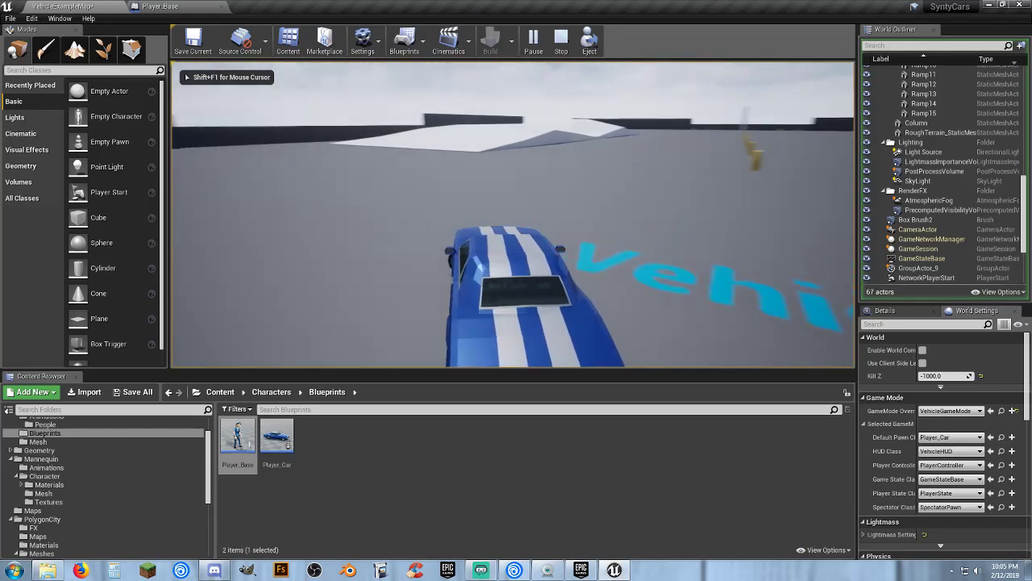
pyautogui.press('d')
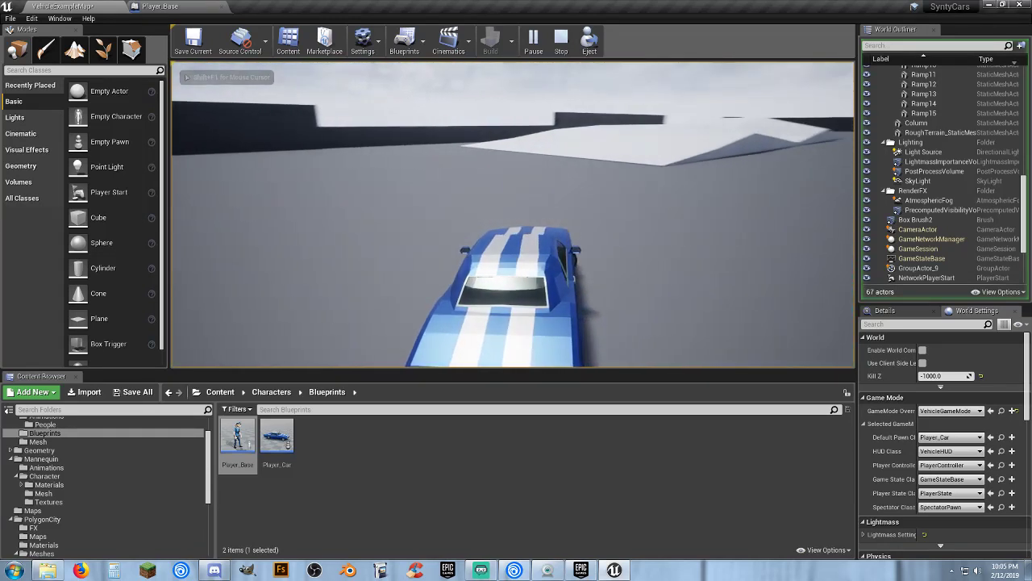
pyautogui.press('d')
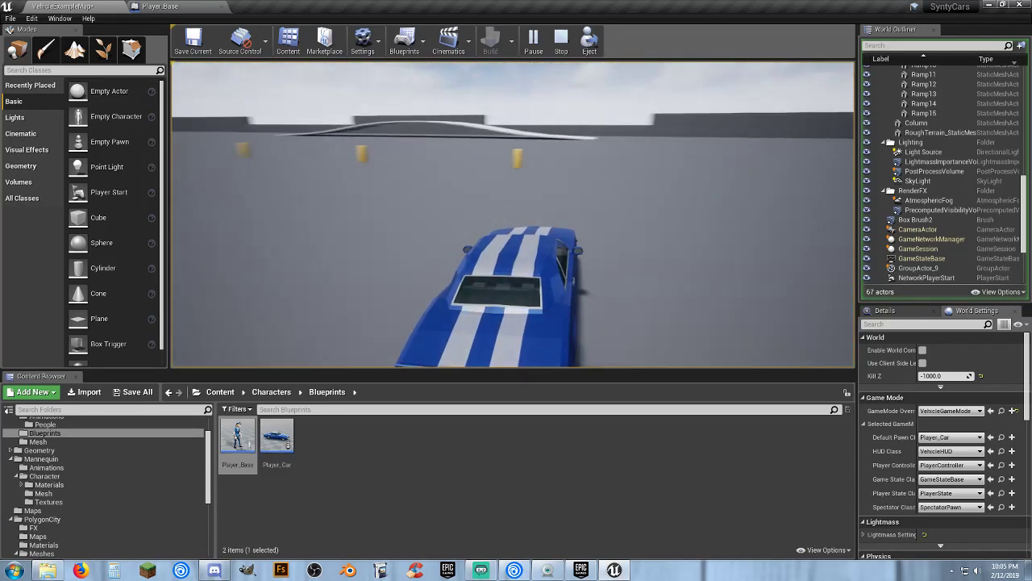
pyautogui.press('a')
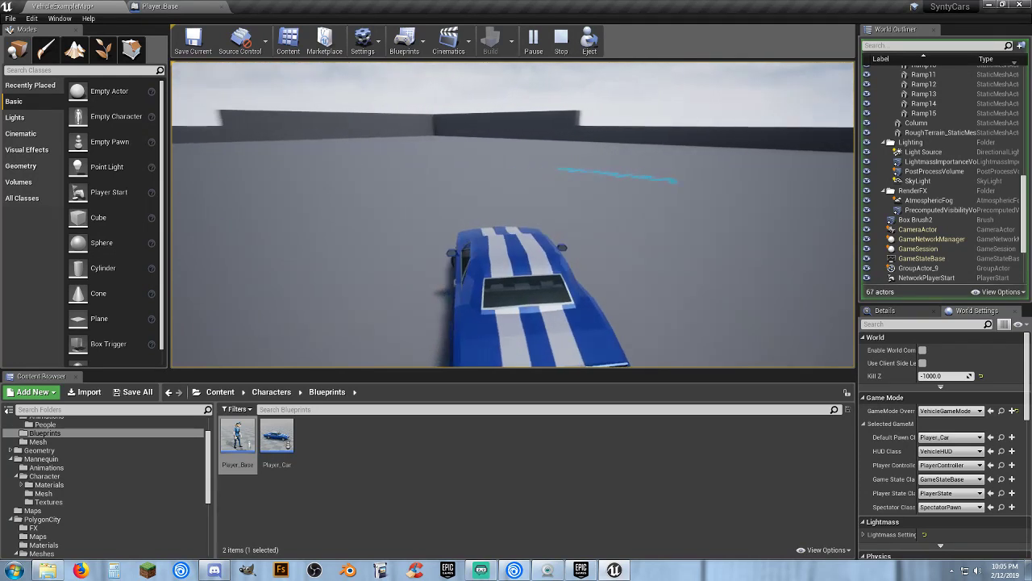
pyautogui.press('a')
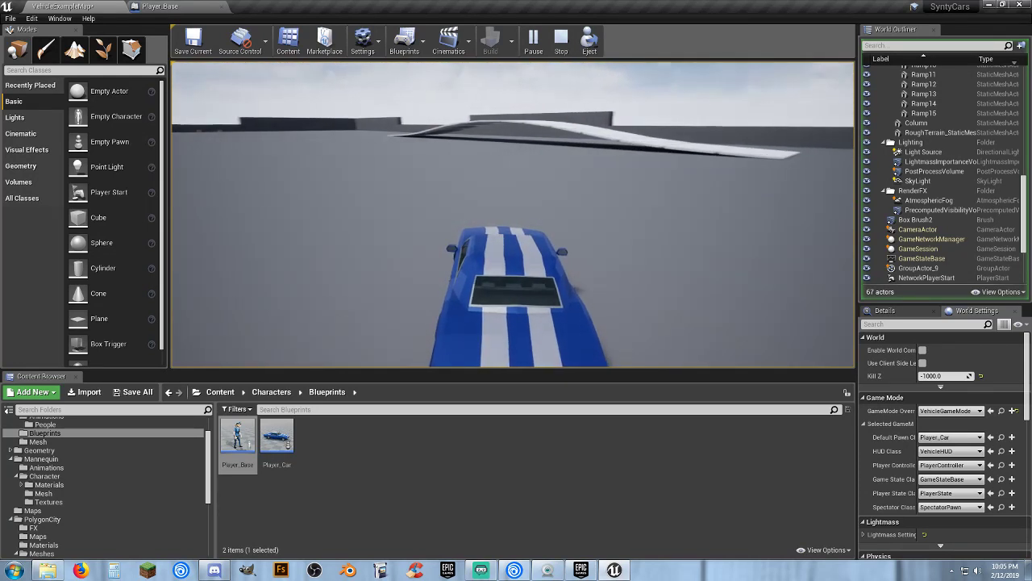
pyautogui.press('a')
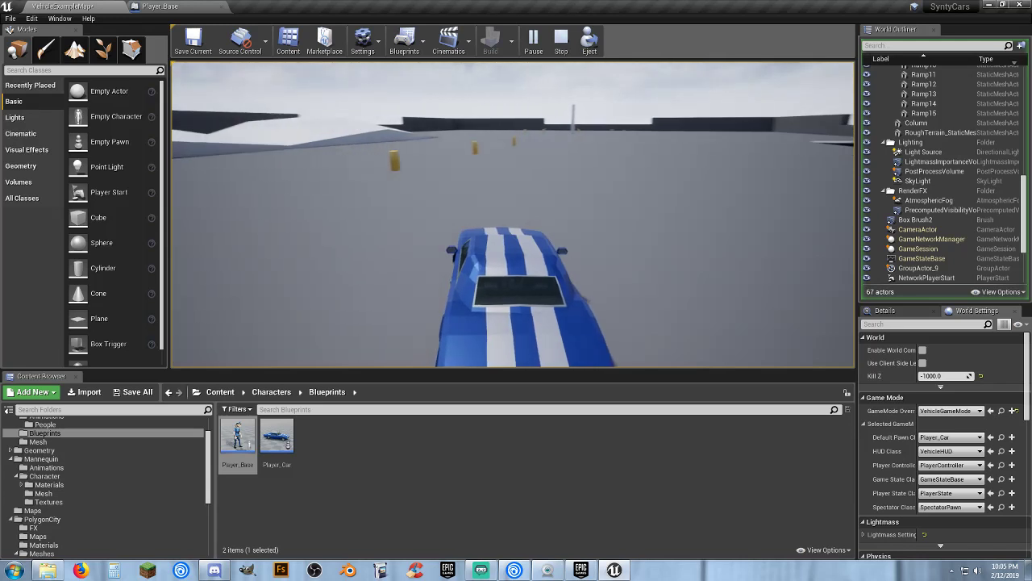
pyautogui.press('d')
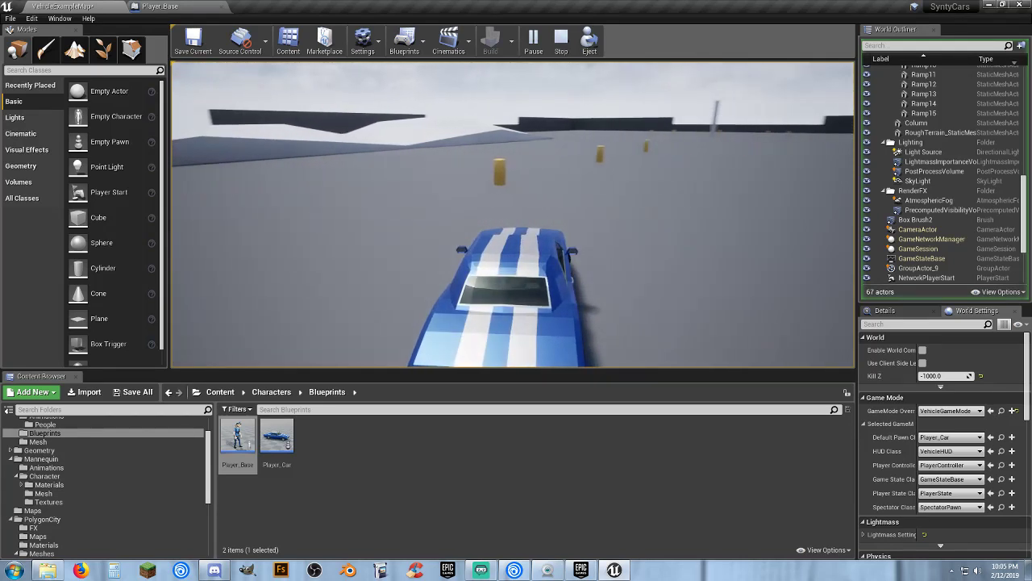
pyautogui.press('d')
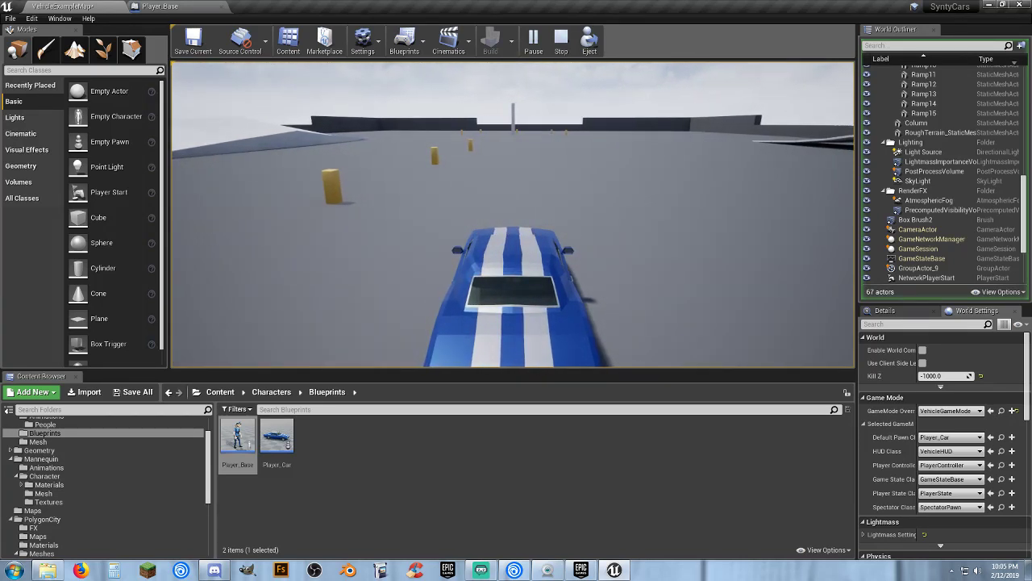
pyautogui.press('Escape')
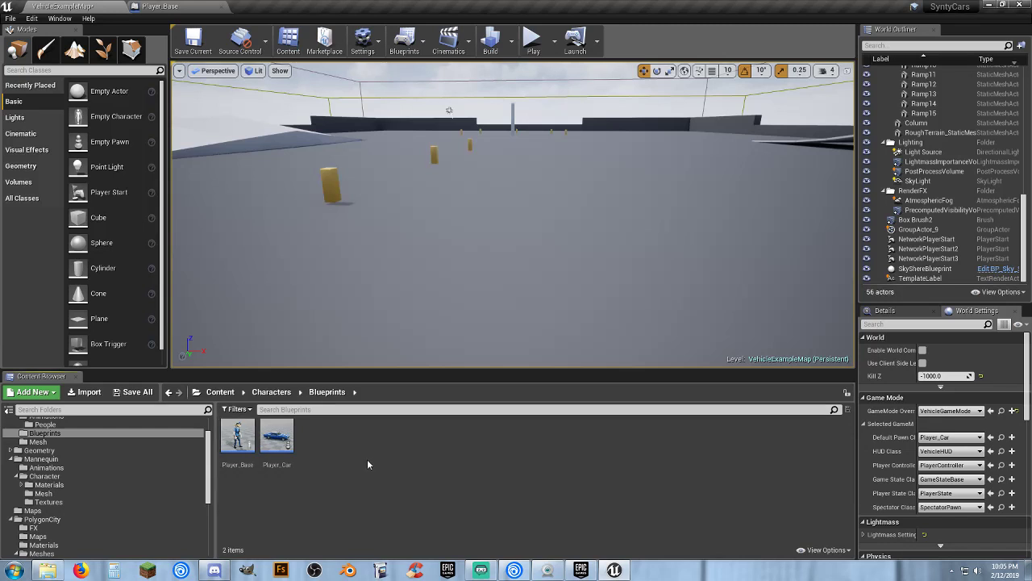
# Create a child blueprint class of Player_Car named Cop_Car and open it for editing
pyautogui.rightClick(281, 469)
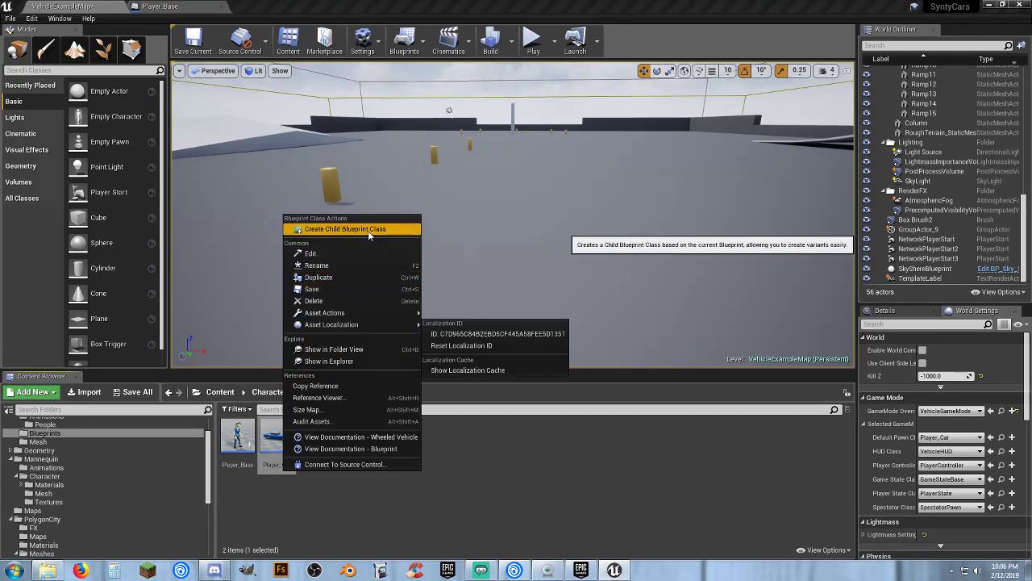
pyautogui.click(310, 229)
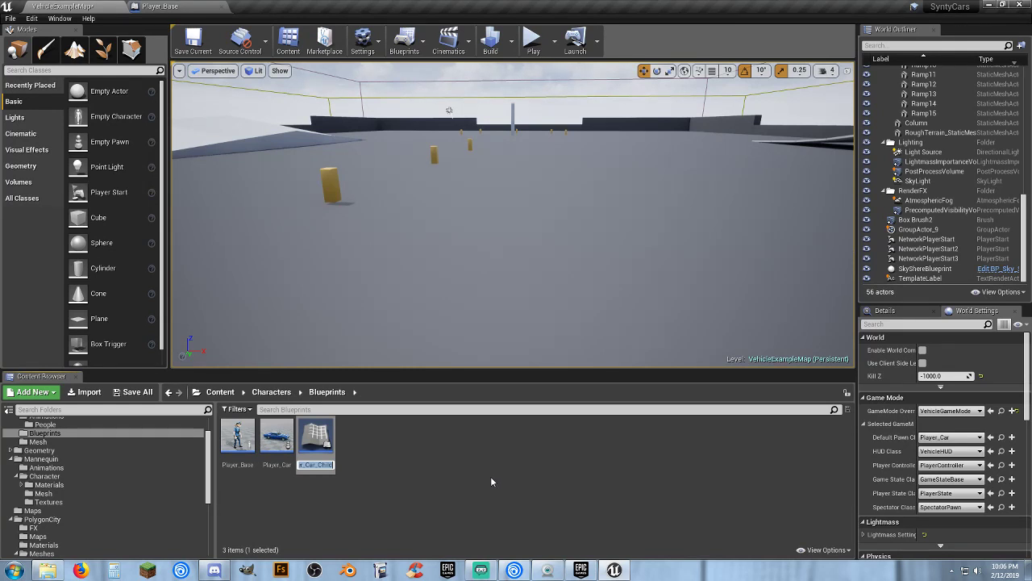
pyautogui.write('Ca')
pyautogui.write('p_Car')
pyautogui.press('Return')
pyautogui.press('Return')
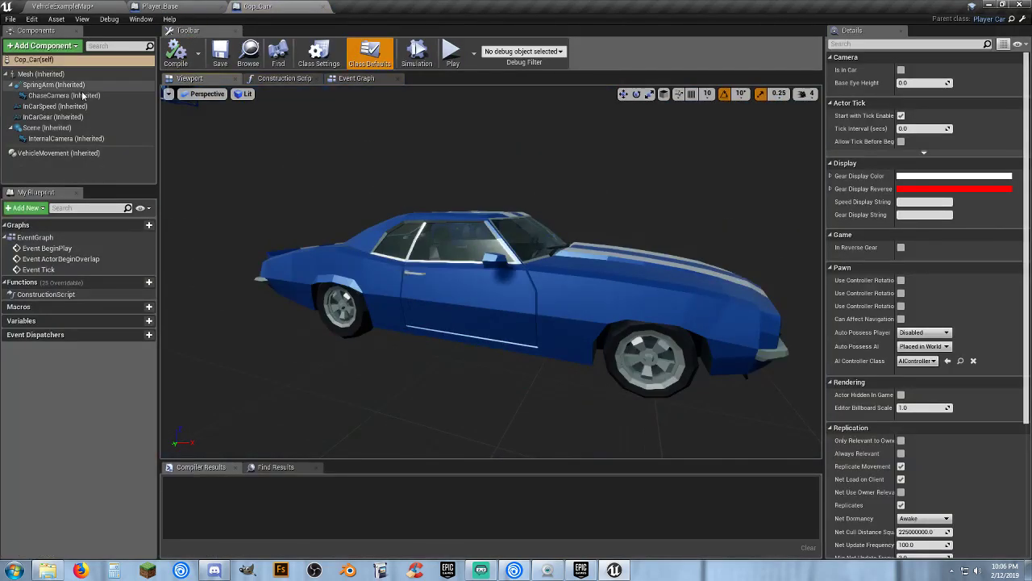
# Set Cop_Car's skeletal mesh to SK_Veh_Car_Police_01, compile and save it, and return to VehicleExampleMap
pyautogui.click(40, 74)
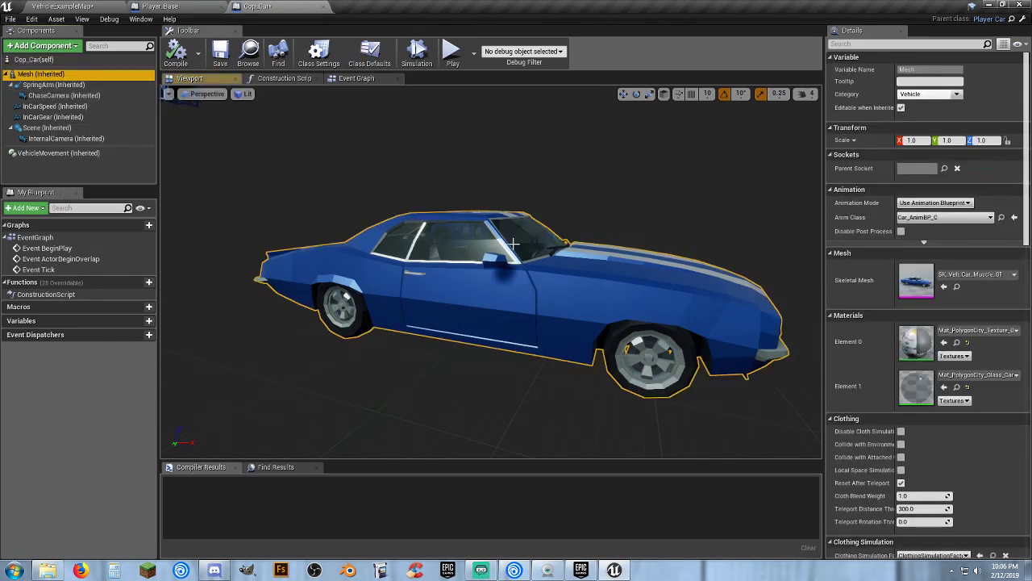
pyautogui.click(975, 274)
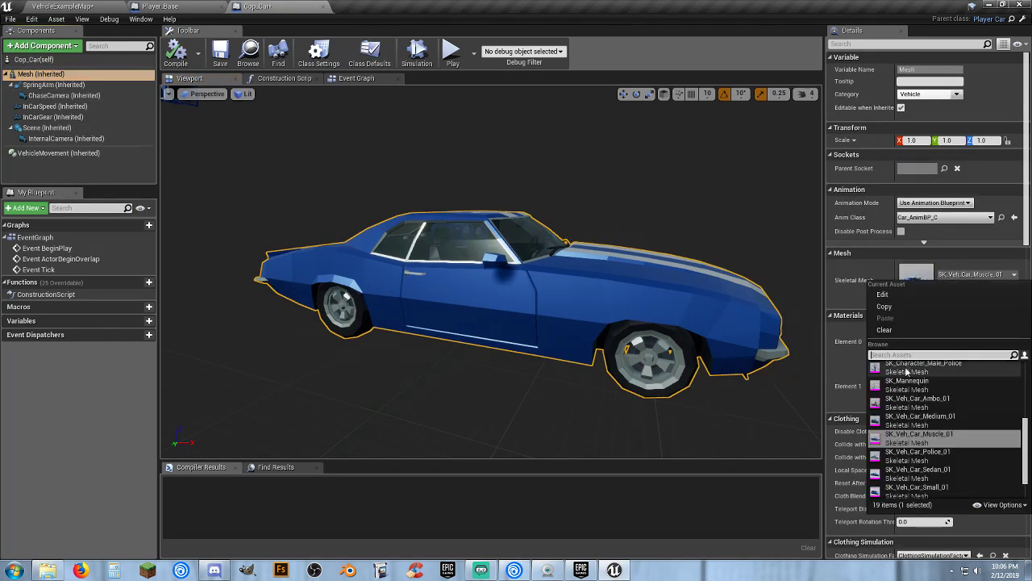
pyautogui.click(915, 454)
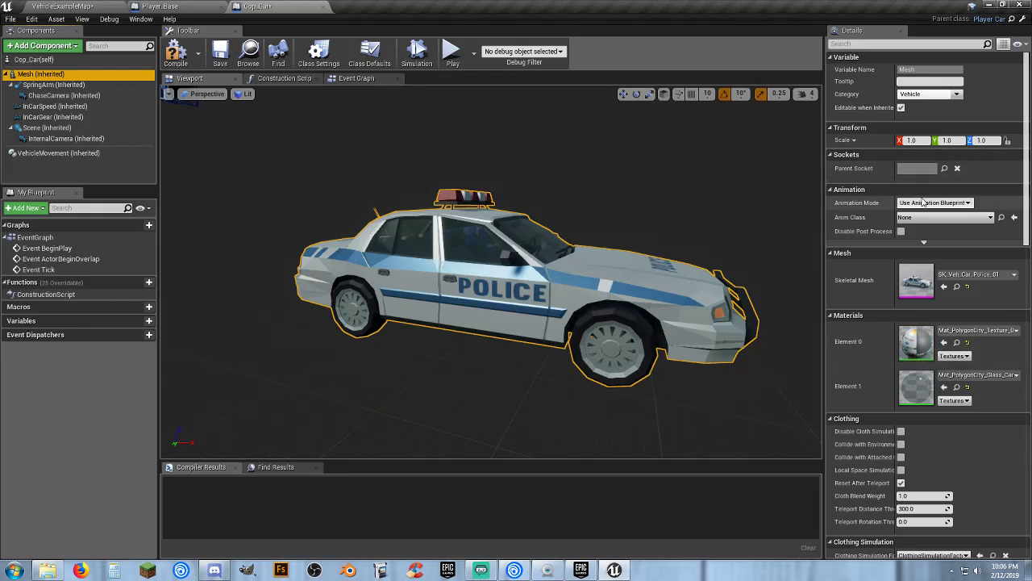
pyautogui.click(176, 52)
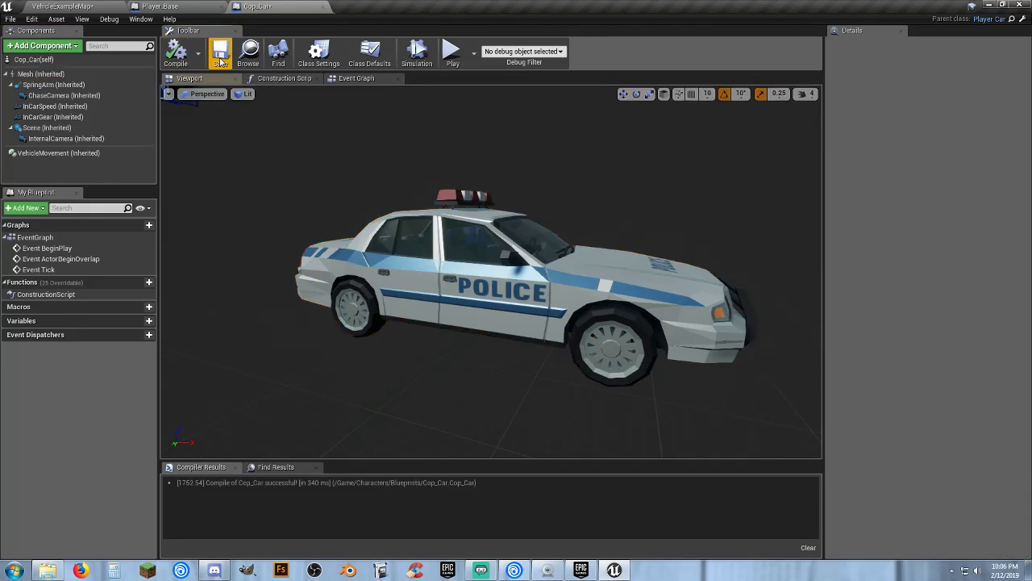
pyautogui.click(63, 7)
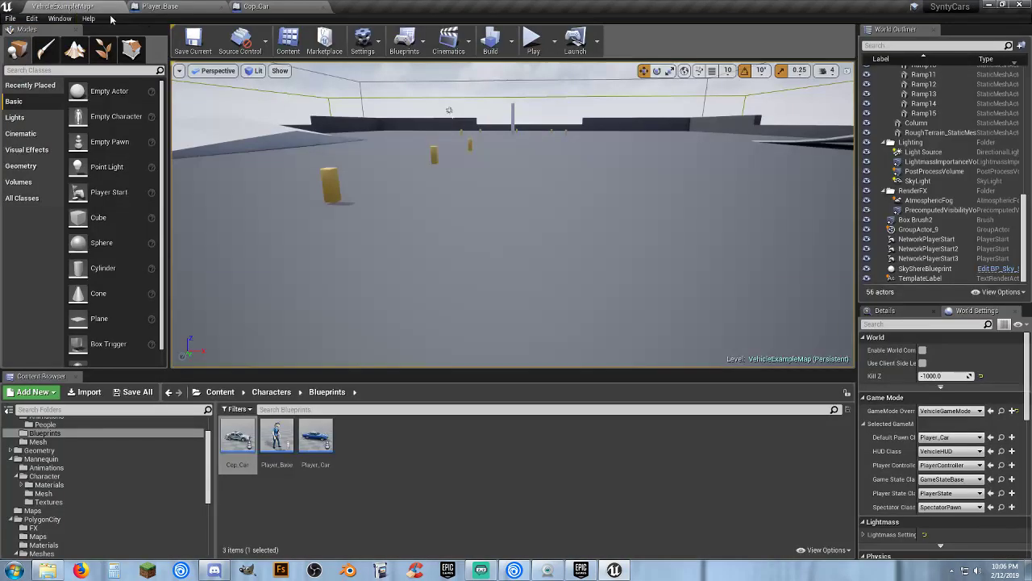
# Close the Player_Base editor and inspect the rig setup of SK_Veh_Car_Police_01_Skeleton in PolygonCity's Vehicles_Rigged folder
pyautogui.click(222, 7)
pyautogui.click(399, 436)
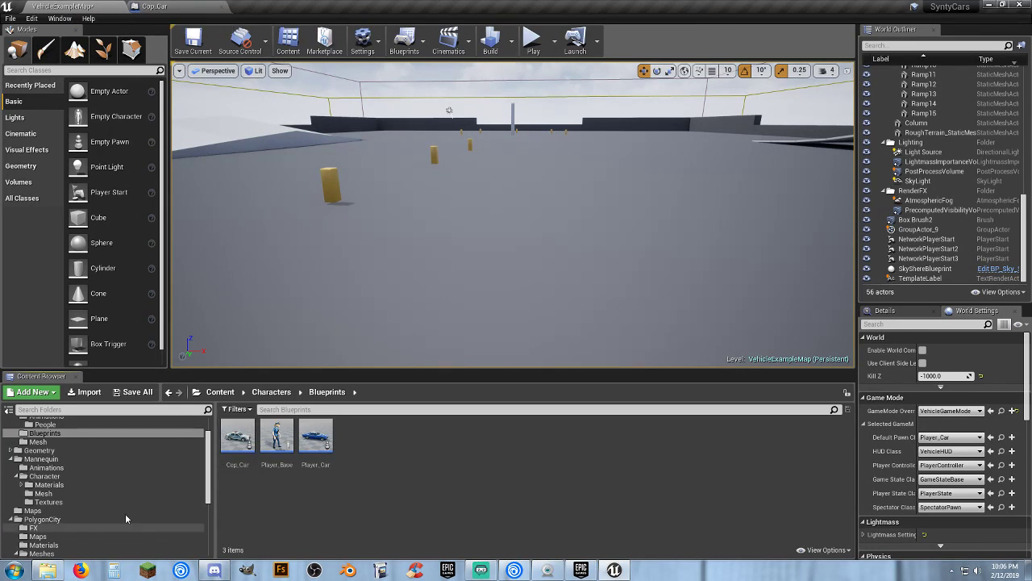
pyautogui.scroll(-4, 96, 500)
pyautogui.click(60, 511)
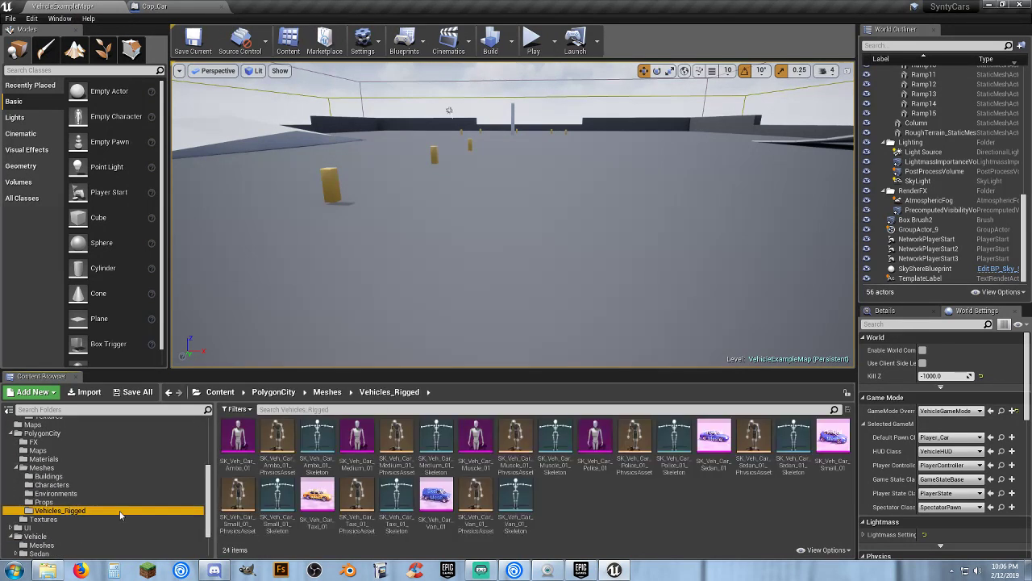
pyautogui.doubleClick(672, 473)
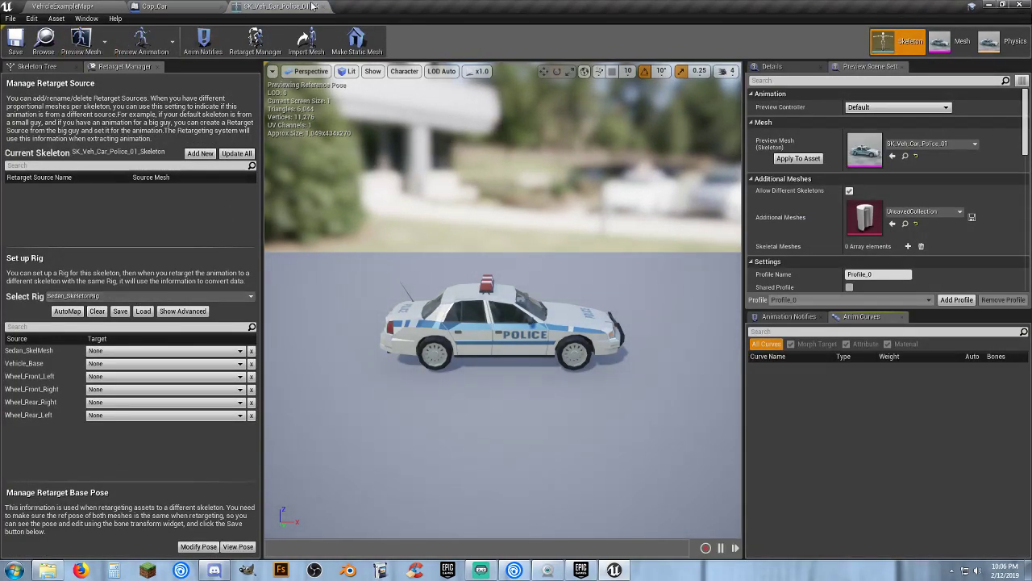
pyautogui.click(314, 6)
pyautogui.click(88, 6)
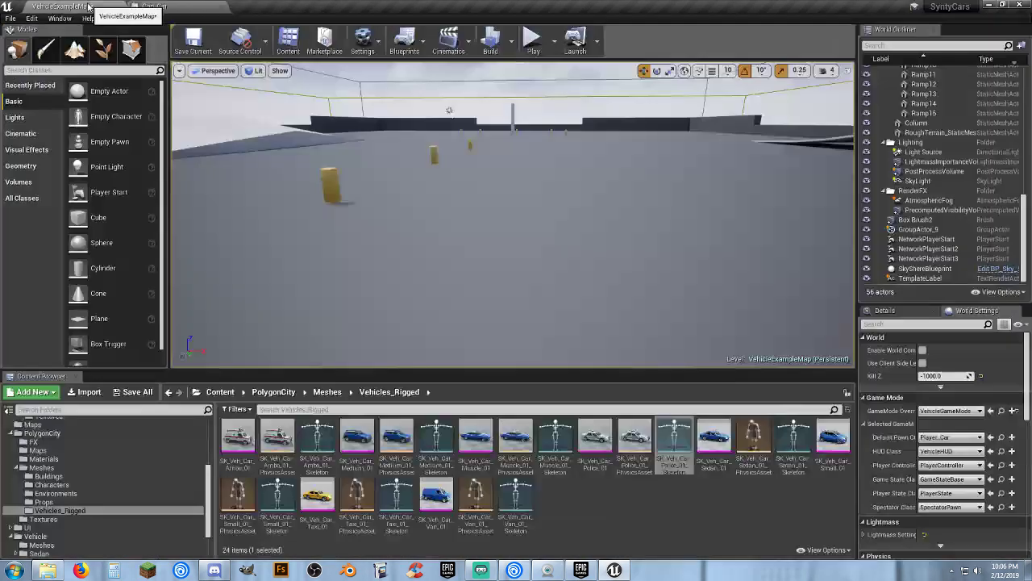
pyautogui.click(593, 508)
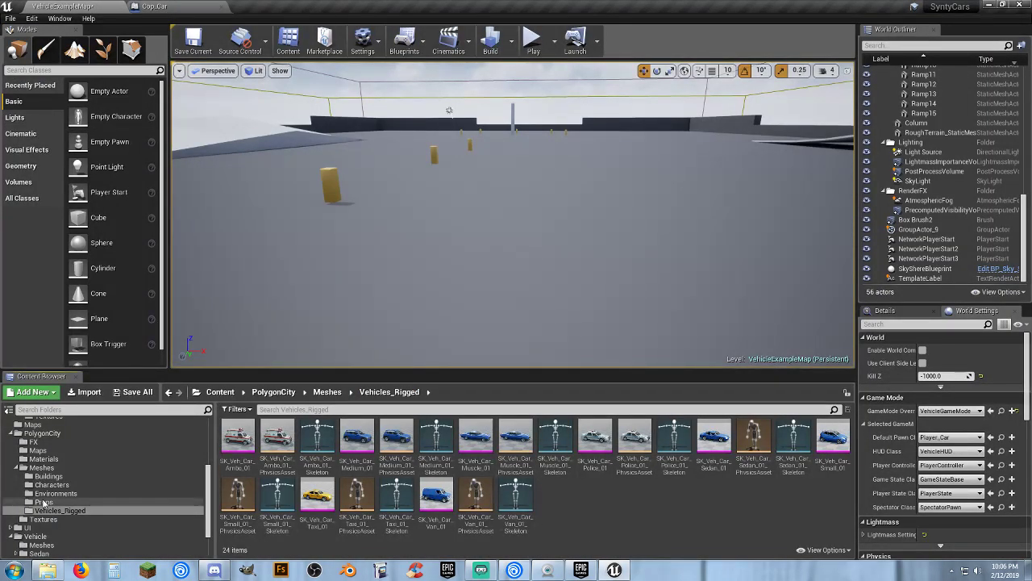
pyautogui.scroll(-2, 44, 508)
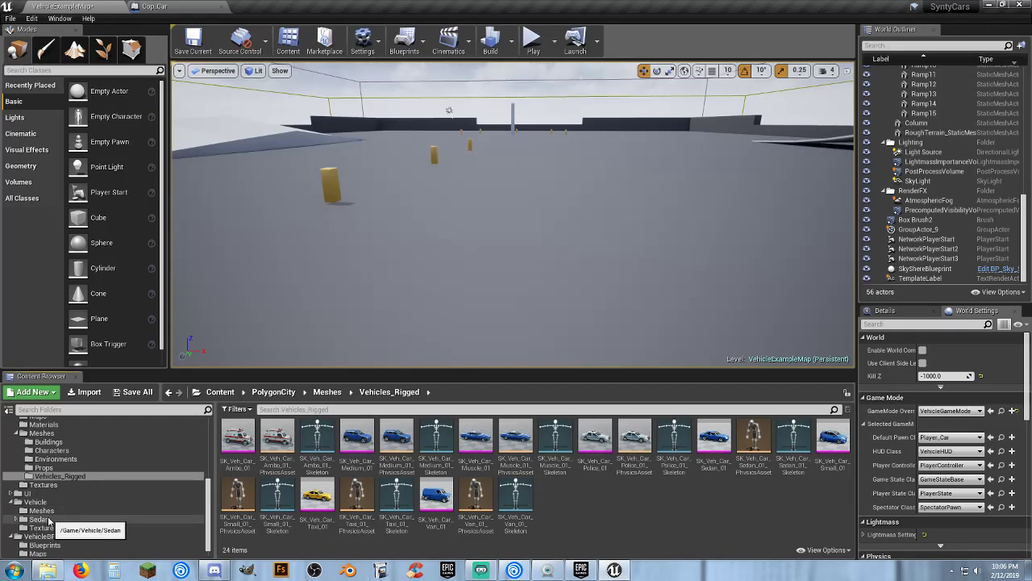
pyautogui.click(40, 519)
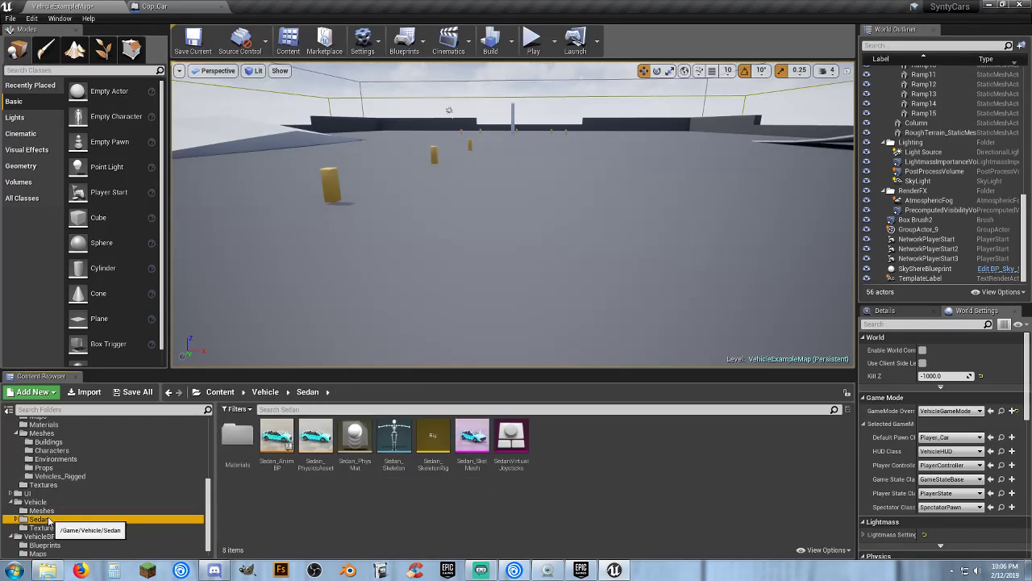
pyautogui.rightClick(277, 468)
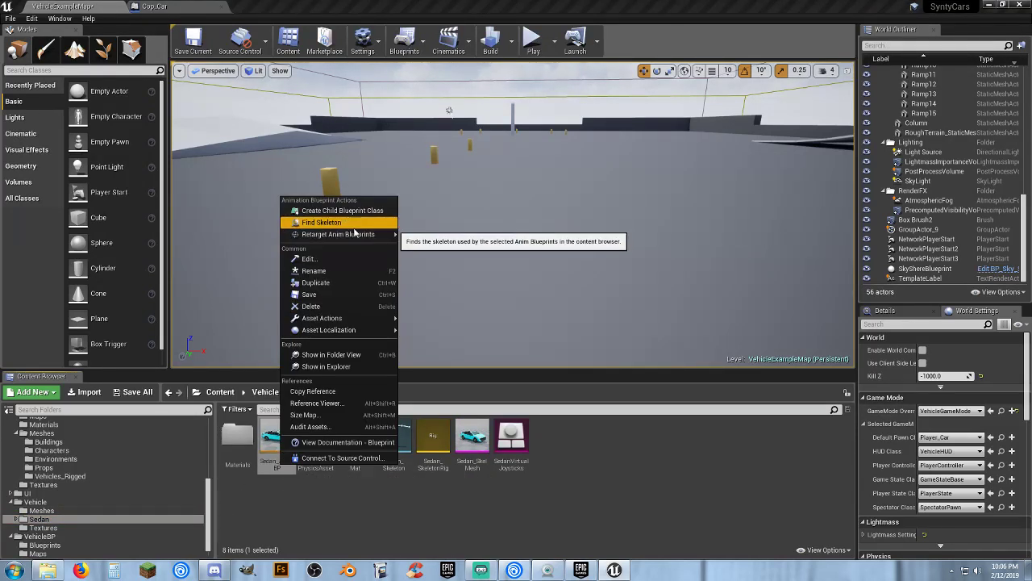
pyautogui.click(449, 235)
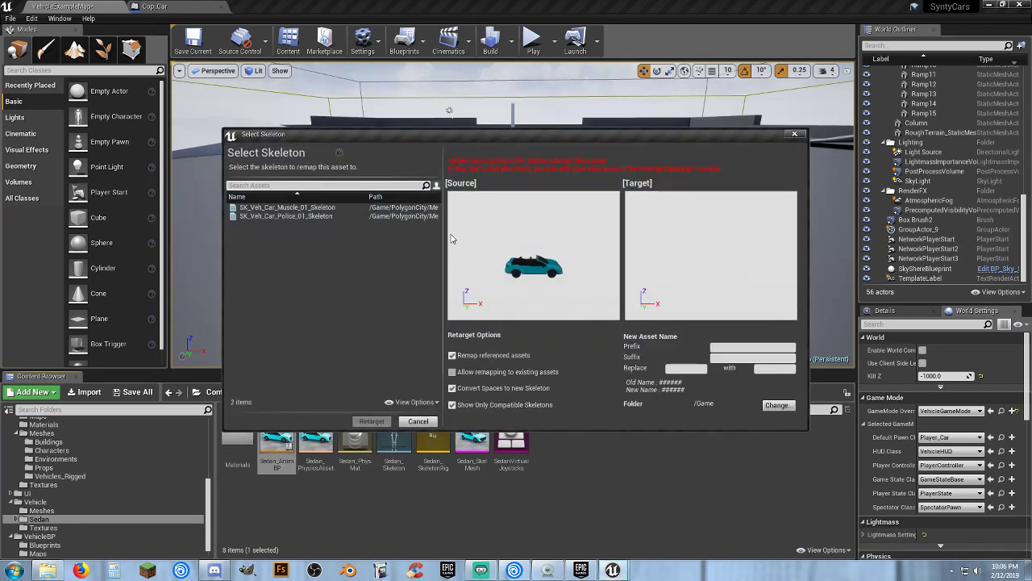
pyautogui.click(284, 216)
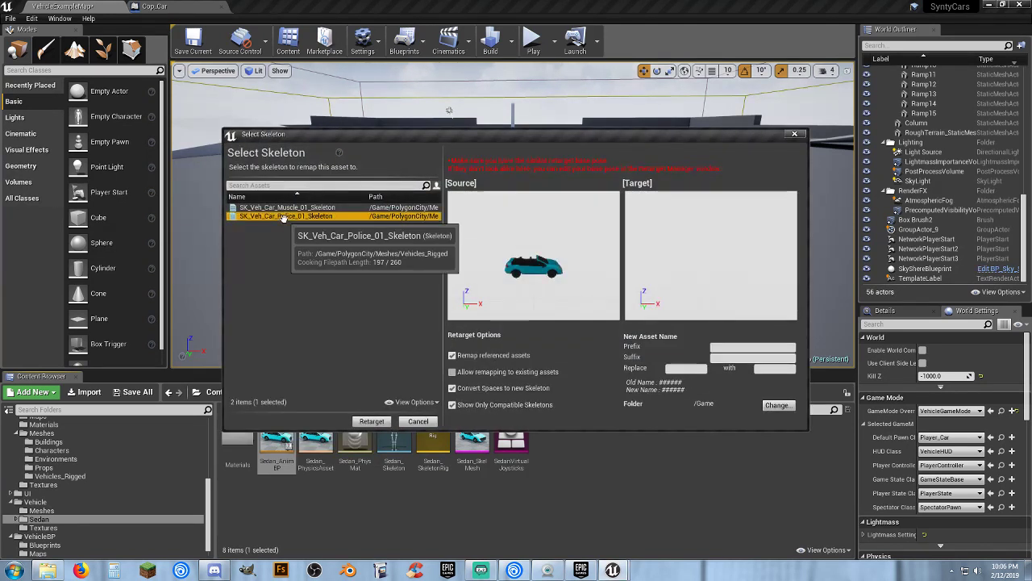
pyautogui.click(419, 421)
# Apply SK_Veh_Car_Police_01 as the preview mesh of SK_Veh_Car_Police_01_Skeleton, close the skeleton editor and return to VehicleExampleMap
pyautogui.scroll(2, 97, 506)
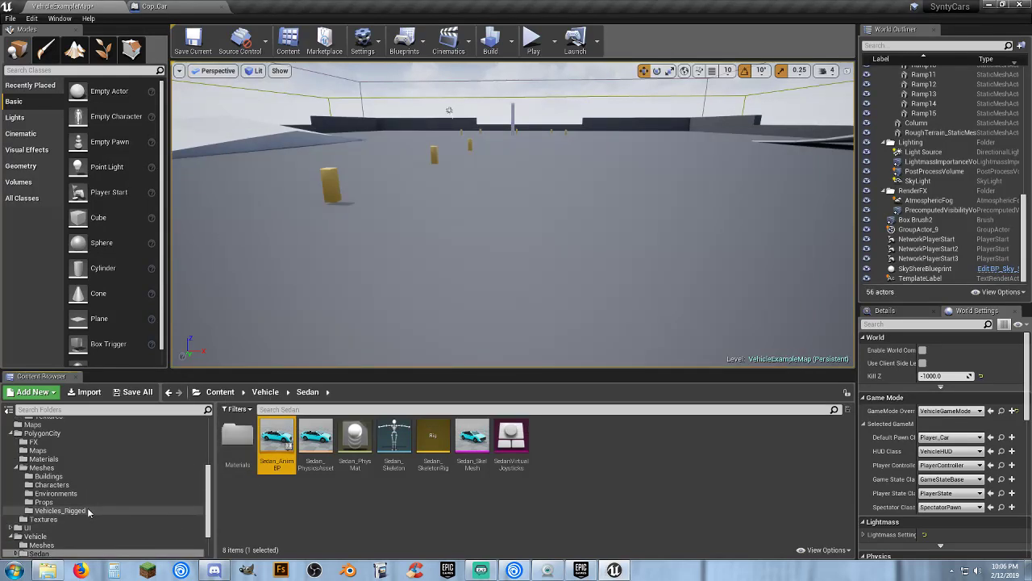
pyautogui.click(69, 510)
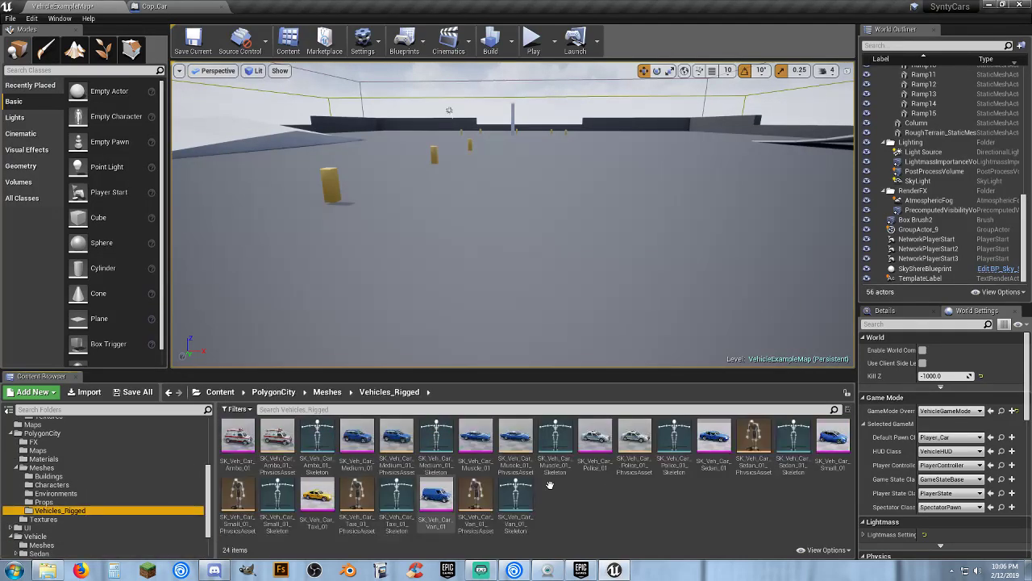
pyautogui.doubleClick(670, 468)
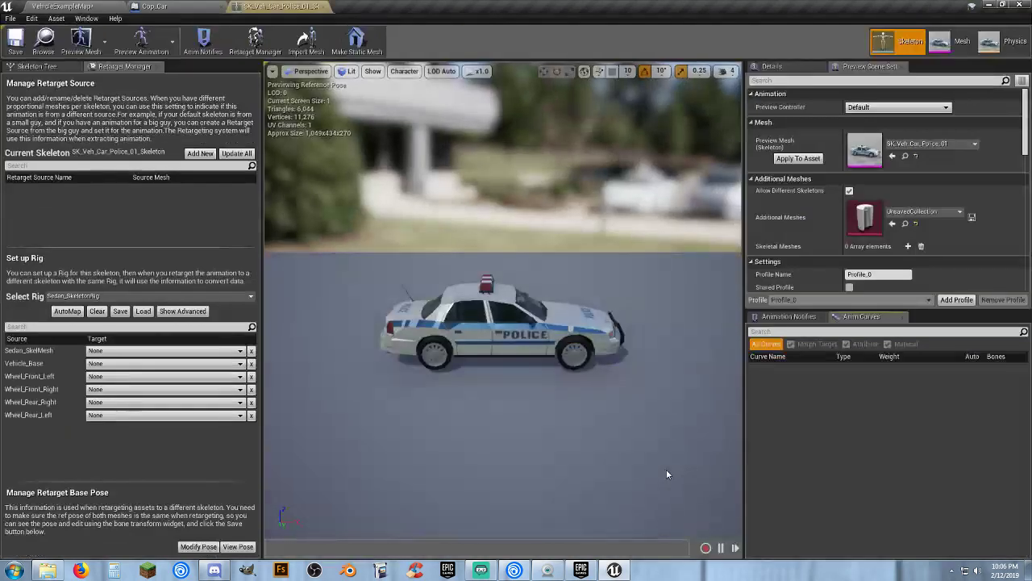
pyautogui.click(798, 158)
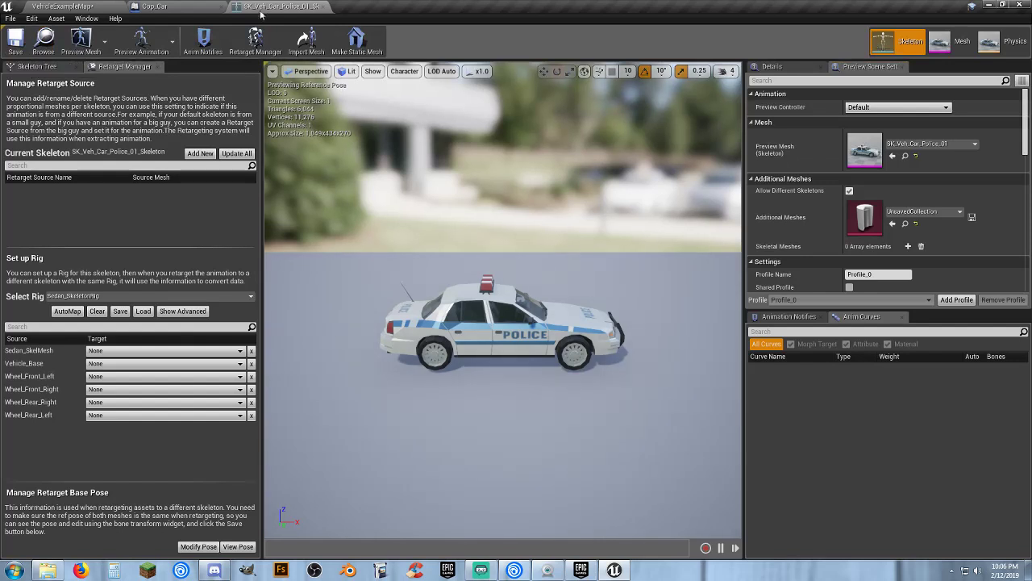
pyautogui.click(322, 7)
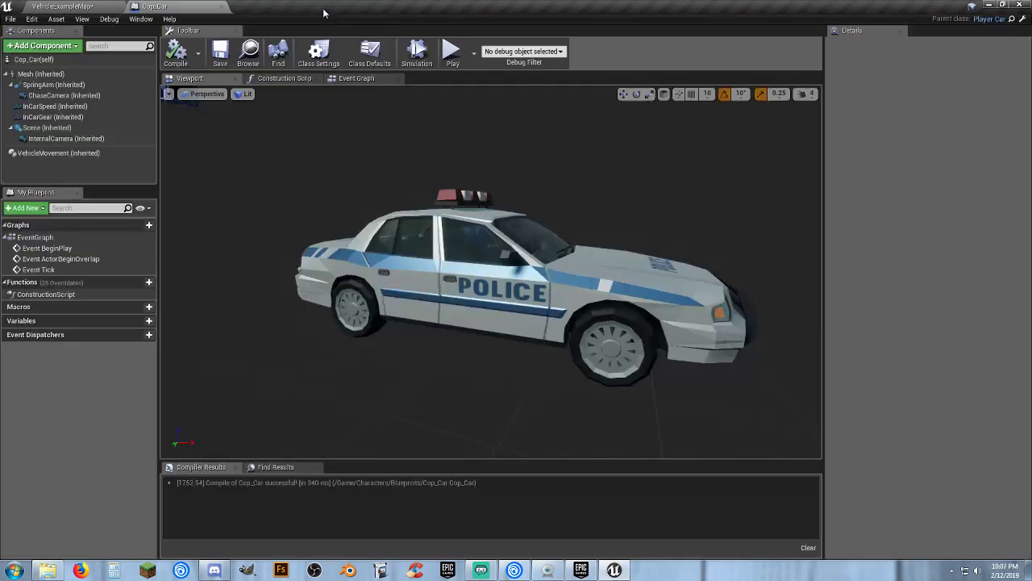
pyautogui.click(75, 5)
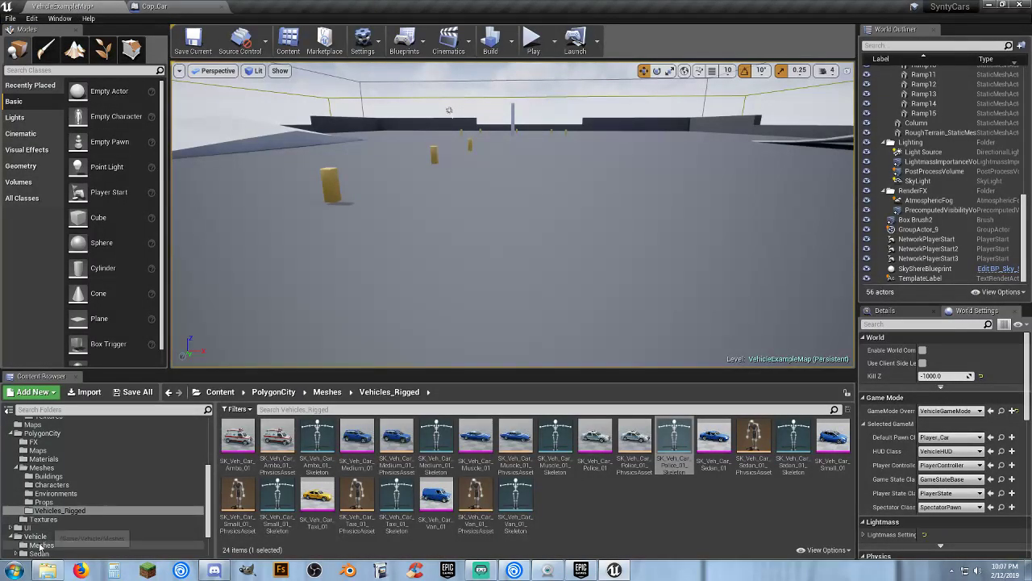
# Set up a duplicate-and-retarget of Sedan_AnimBP to SK_Veh_Car_Police_01_Skeleton, replacing Sedan_AnimBP with CopCar_ABP in the new asset name
pyautogui.click(39, 553)
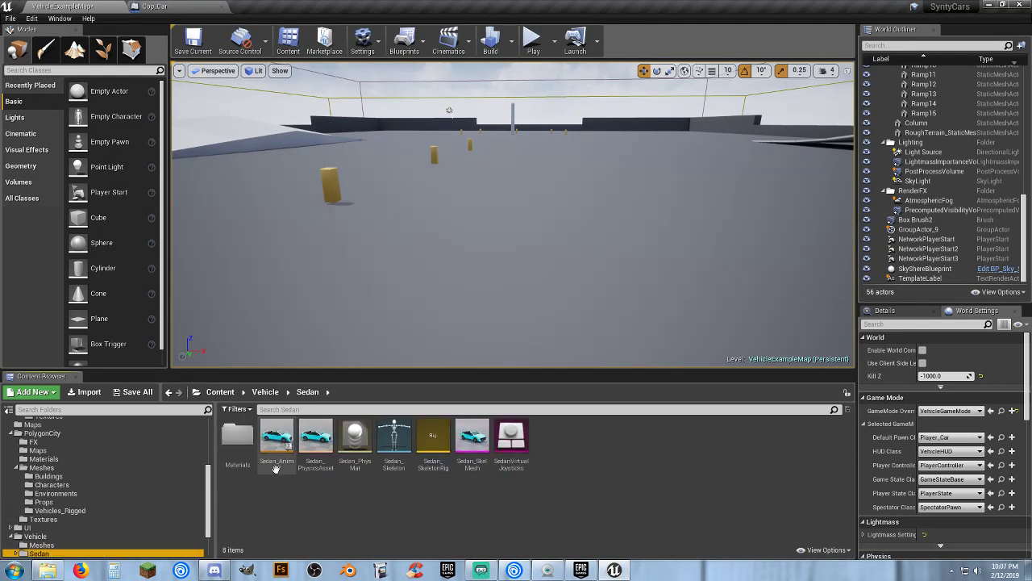
pyautogui.rightClick(275, 468)
pyautogui.moveTo(379, 237)
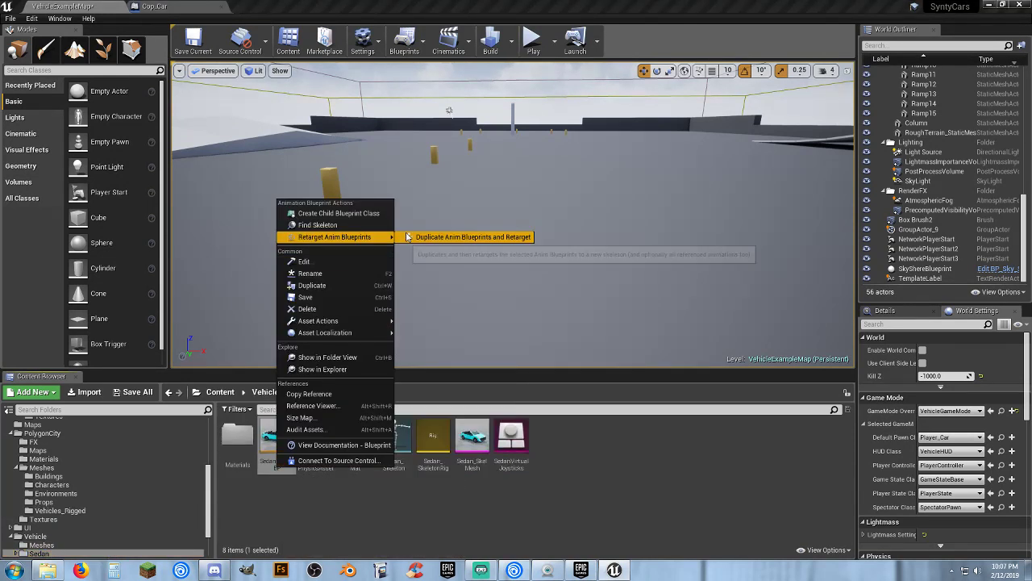
pyautogui.click(412, 236)
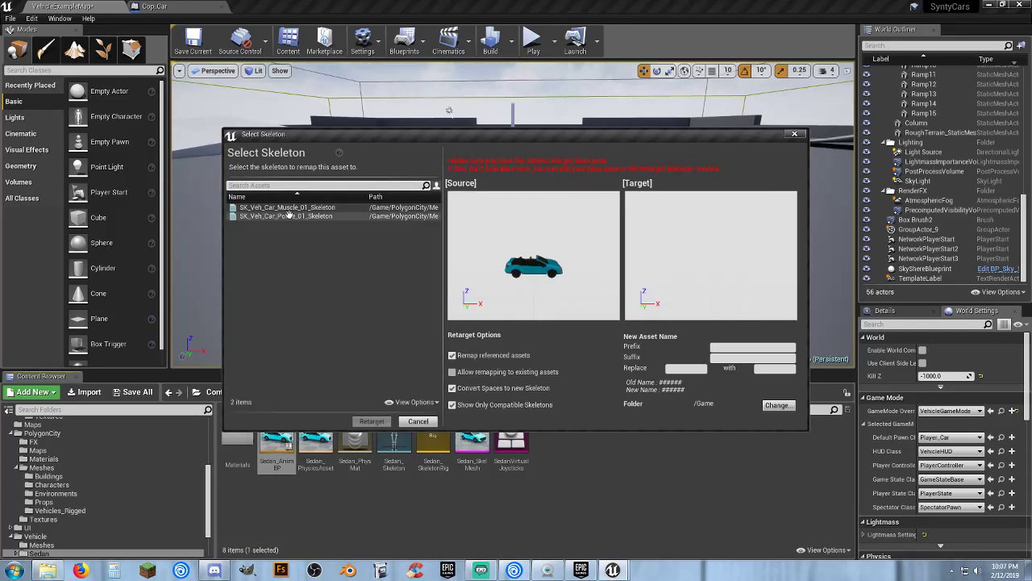
pyautogui.click(288, 216)
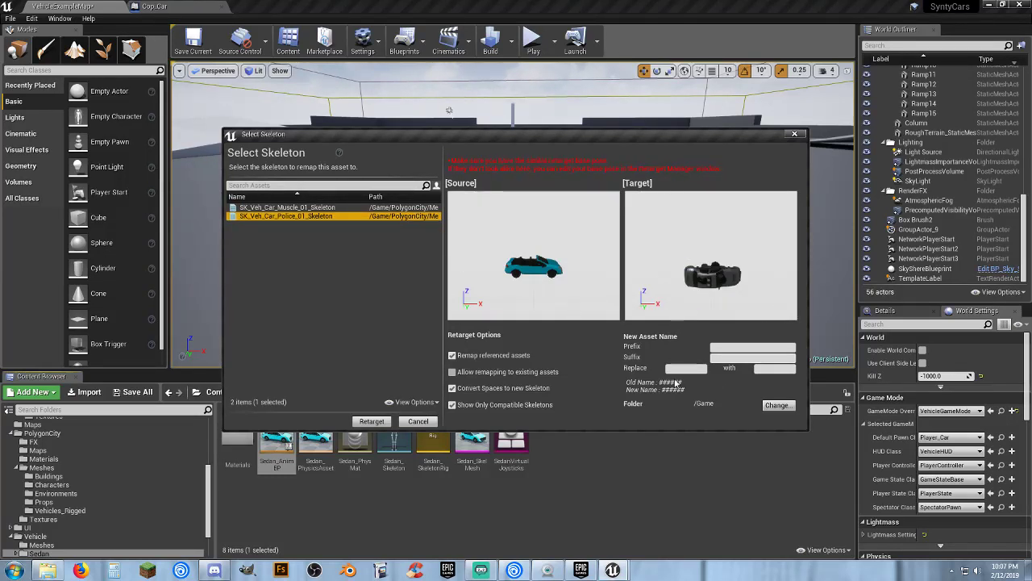
pyautogui.click(274, 470)
pyautogui.click(276, 466)
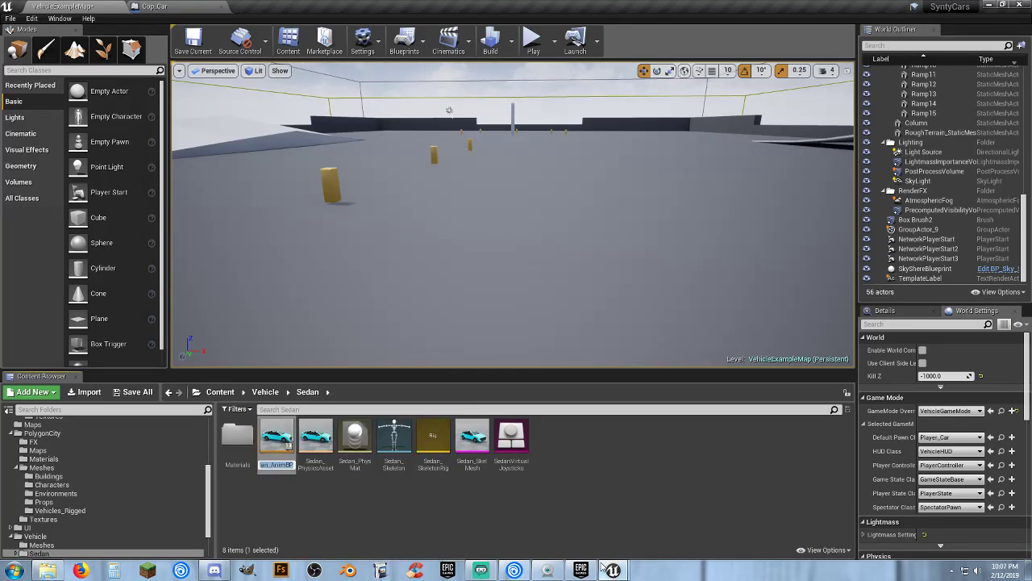
pyautogui.moveTo(611, 569)
pyautogui.click(645, 508)
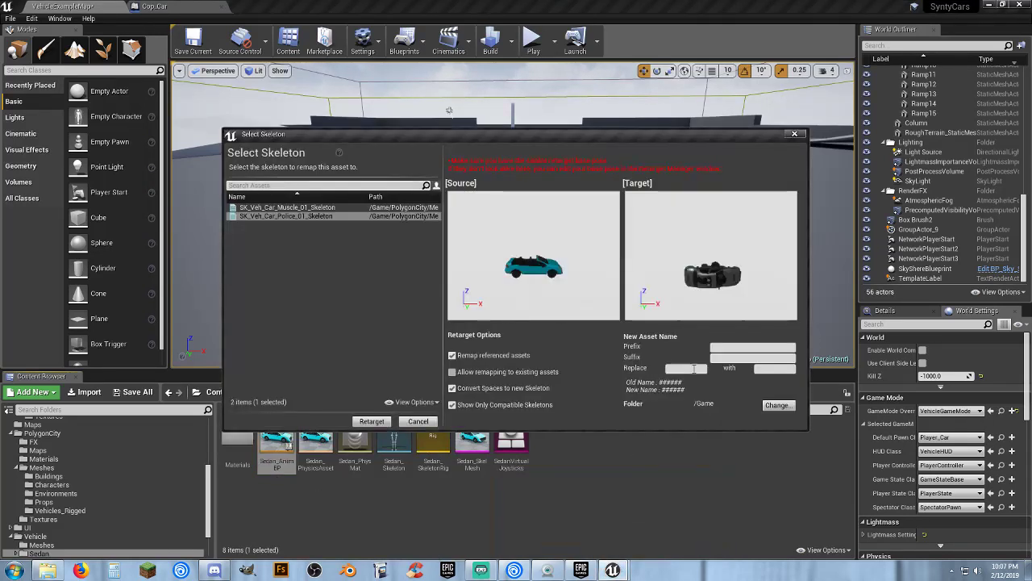
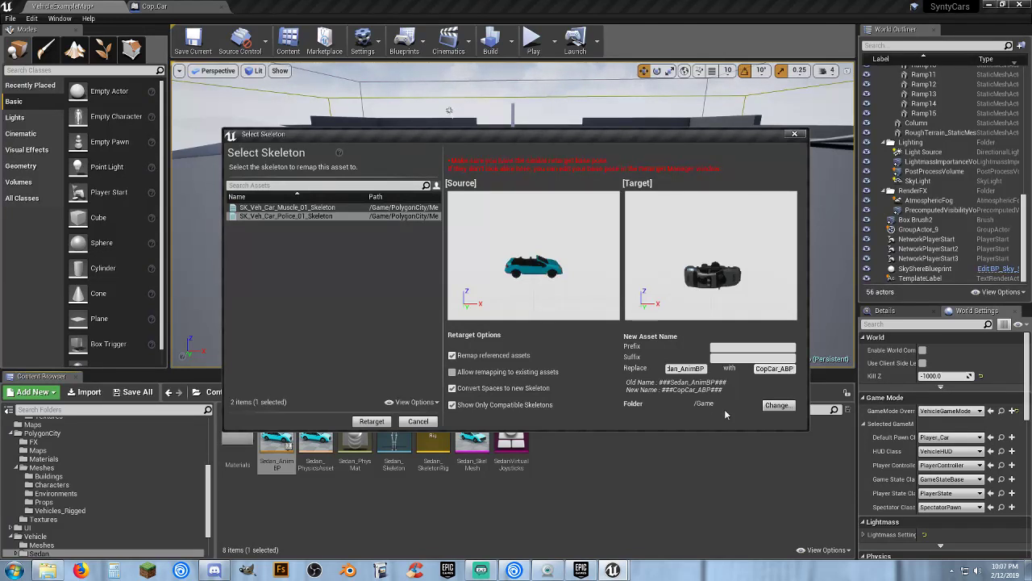
# Retarget the animation blueprint into the Characters/Animations folder and save all modified content
pyautogui.click(776, 405)
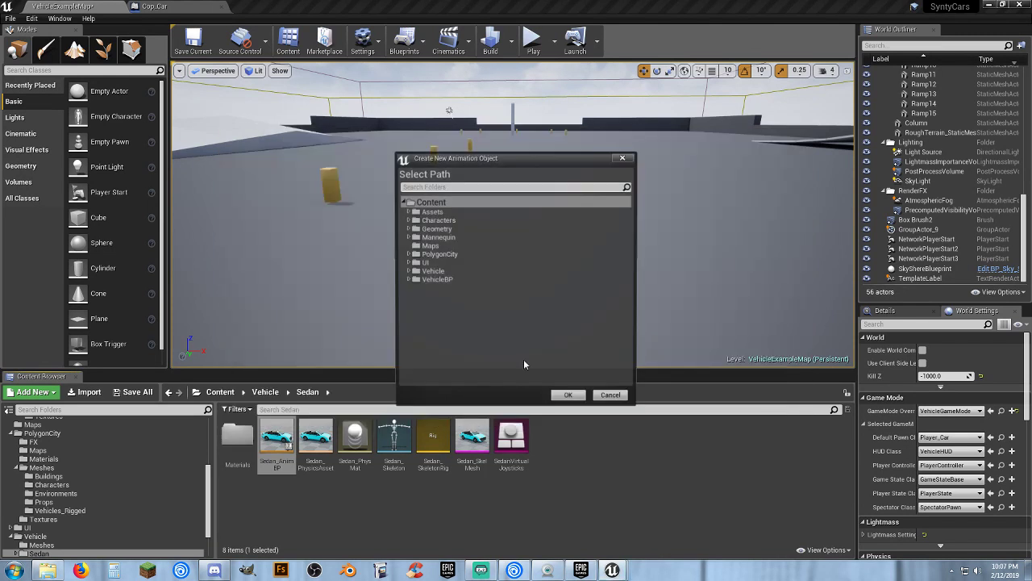
pyautogui.click(407, 220)
pyautogui.click(412, 228)
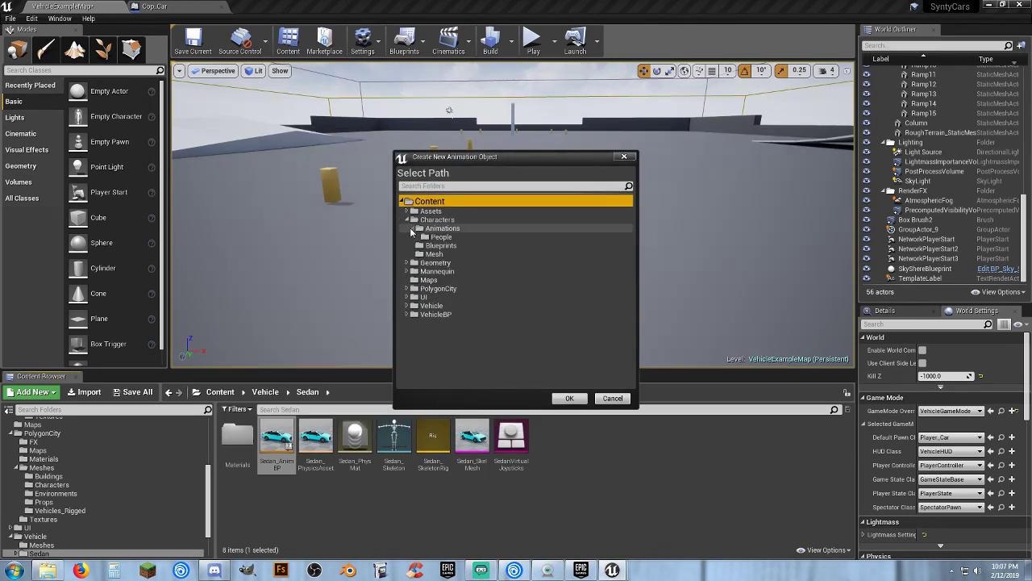
pyautogui.click(436, 231)
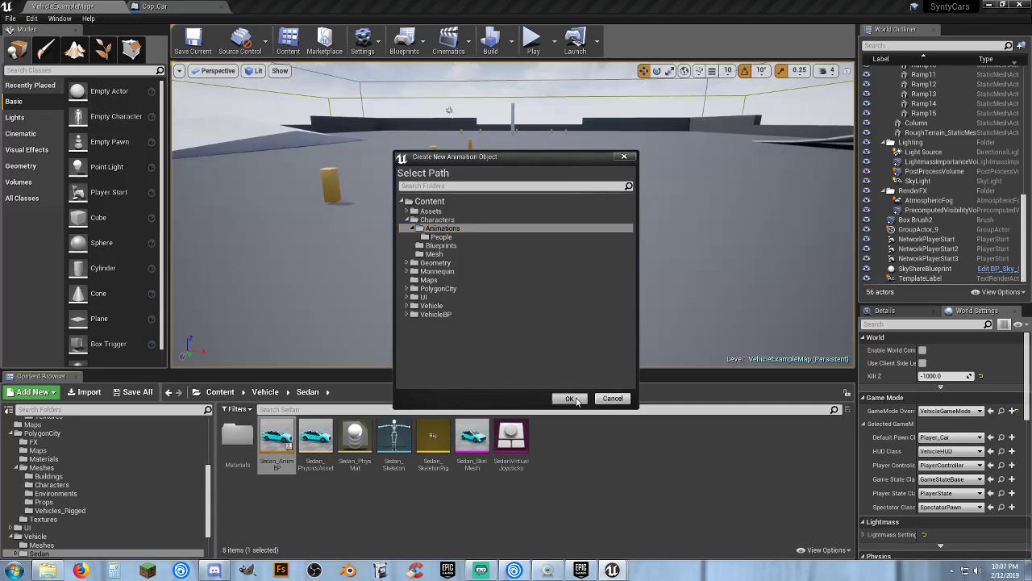
pyautogui.click(570, 399)
pyautogui.click(372, 426)
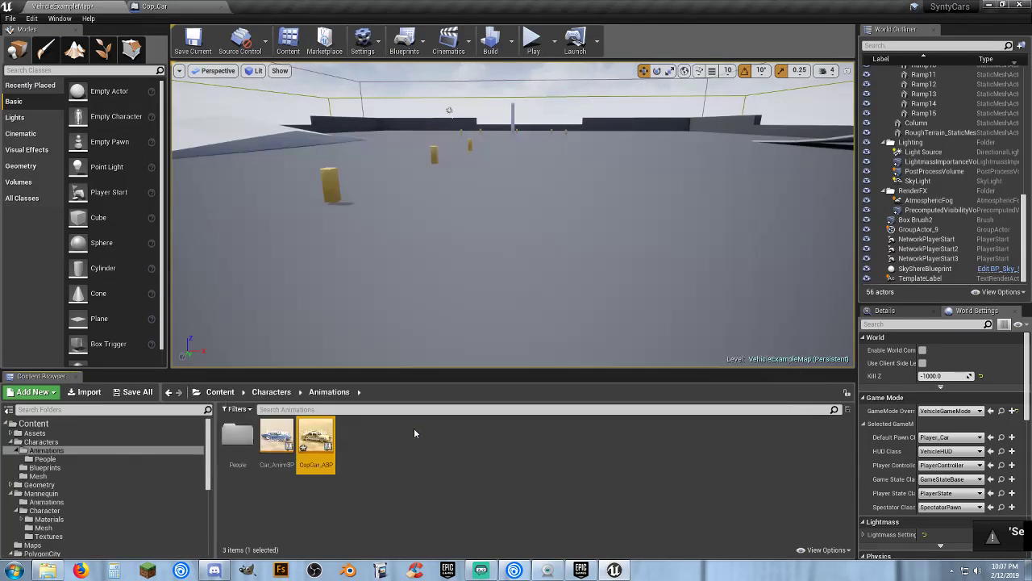
pyautogui.click(133, 392)
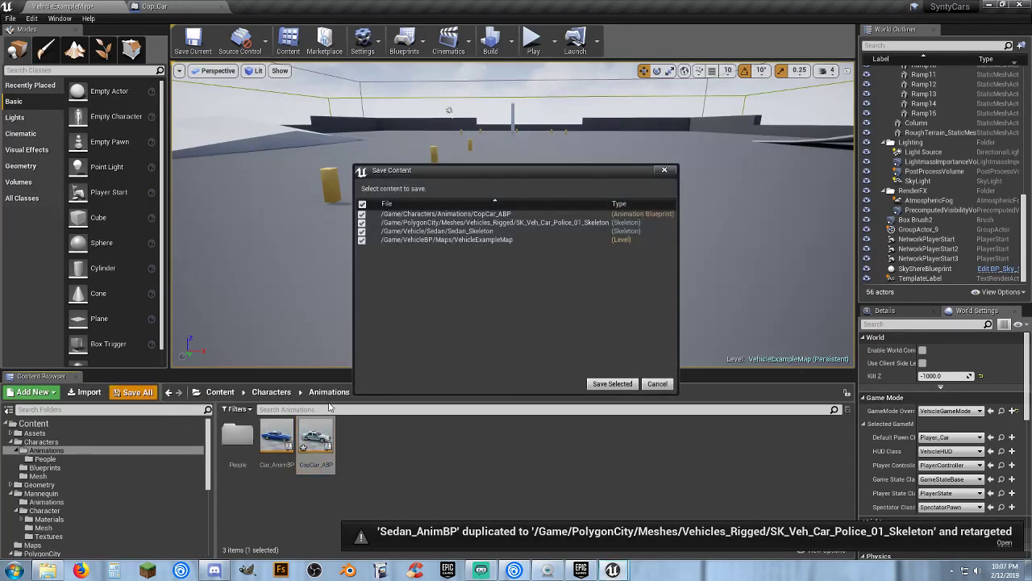
pyautogui.click(612, 384)
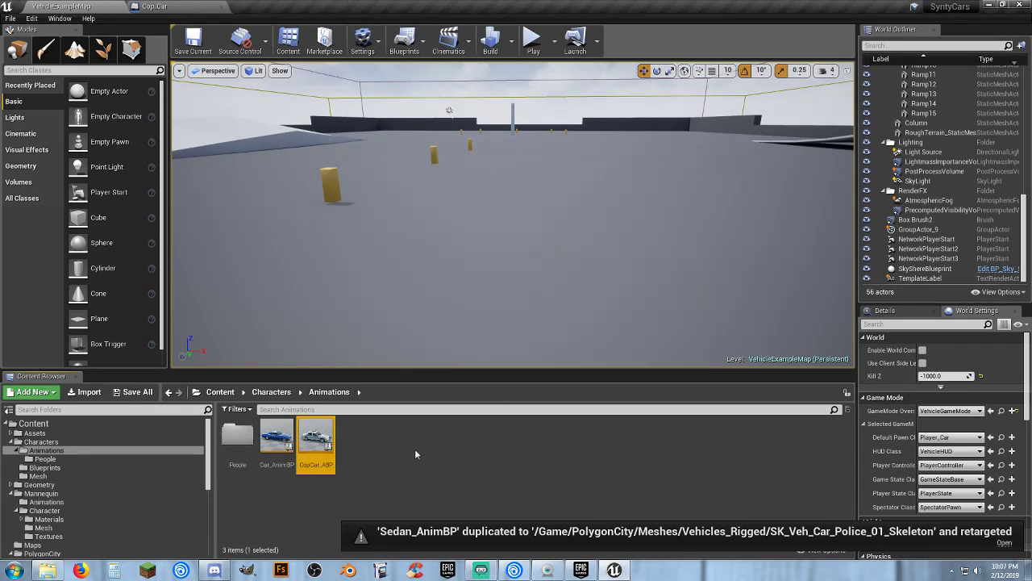
# Set the Anim Class of Cop_Car's inherited mesh to CopCar_ABP_C, compile and save the blueprint
pyautogui.click(185, 7)
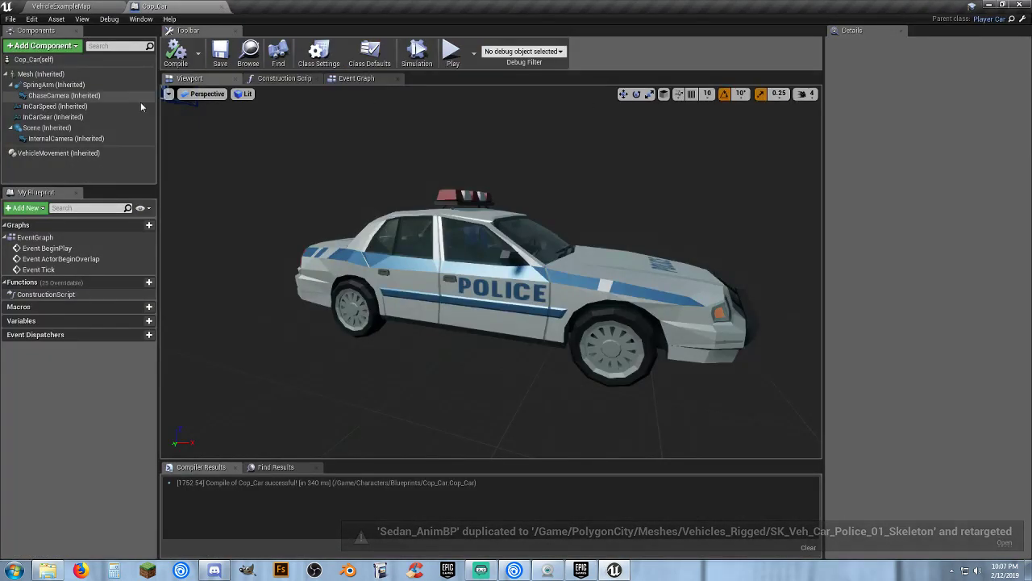
pyautogui.click(40, 73)
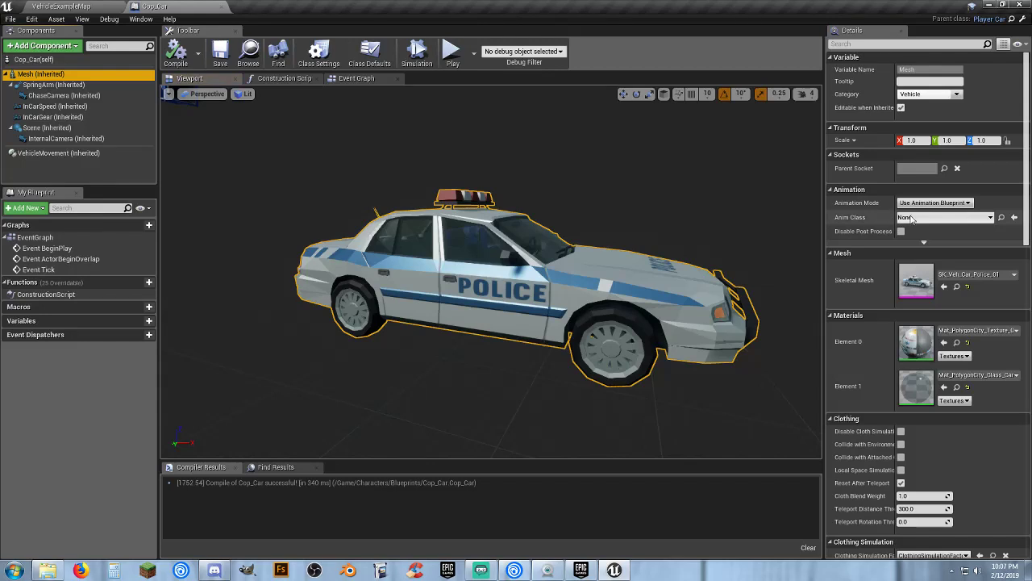
pyautogui.click(911, 218)
pyautogui.click(917, 328)
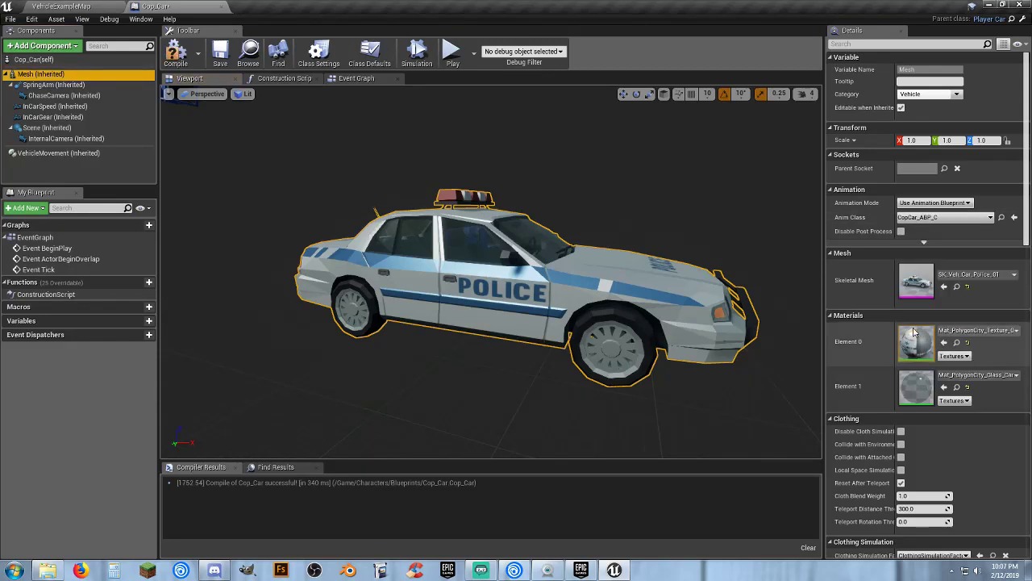
pyautogui.click(182, 63)
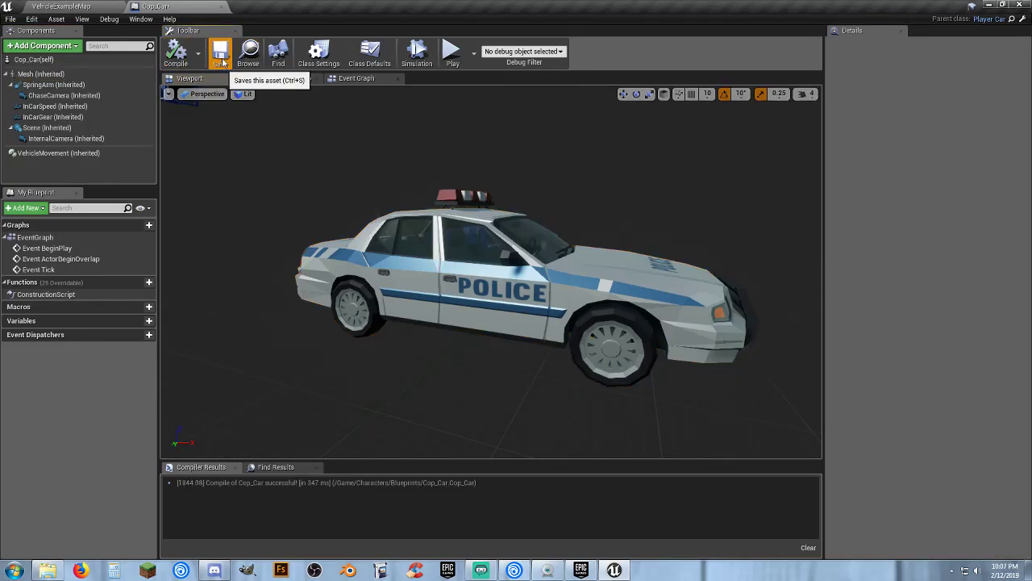
# Set the Default Pawn Class to Cop_Car in the game mode settings of VehicleExampleMap
pyautogui.click(94, 5)
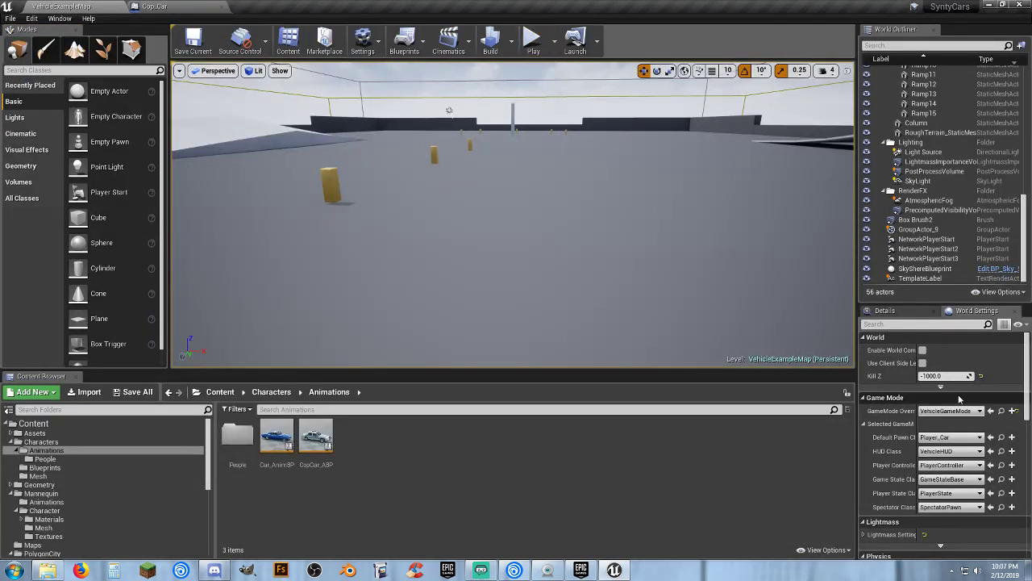
pyautogui.click(949, 437)
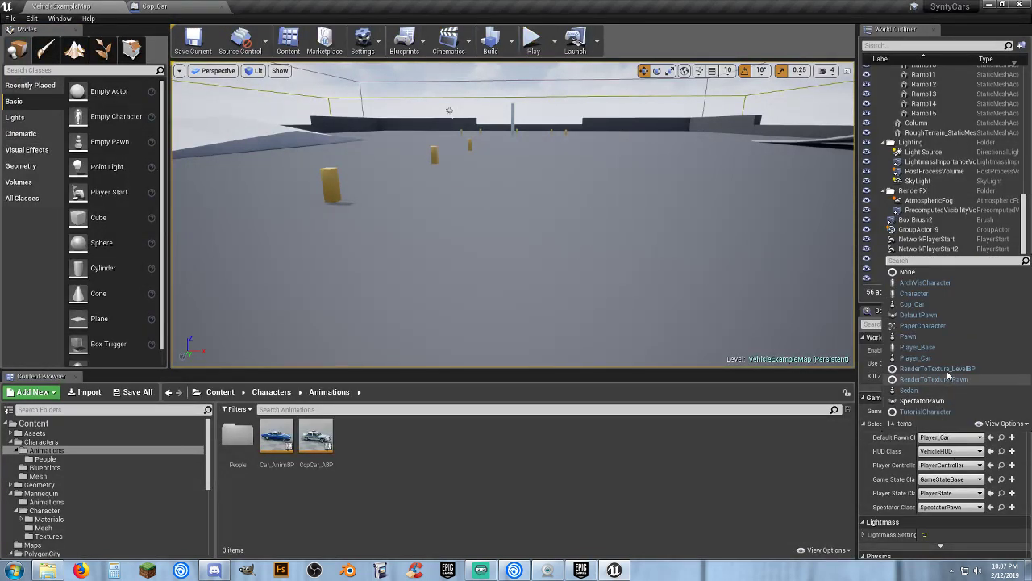
pyautogui.click(927, 303)
# Play the level and drive the police car, switching to the in-car camera and back to the chase camera
pyautogui.hotkey('alt', 'p')
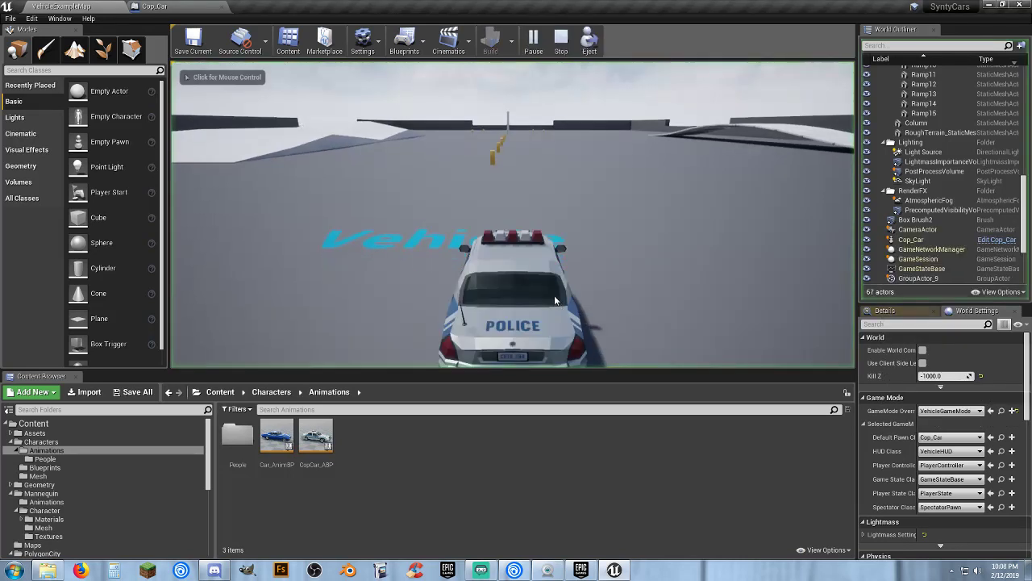
pyautogui.press('w')
pyautogui.press('d')
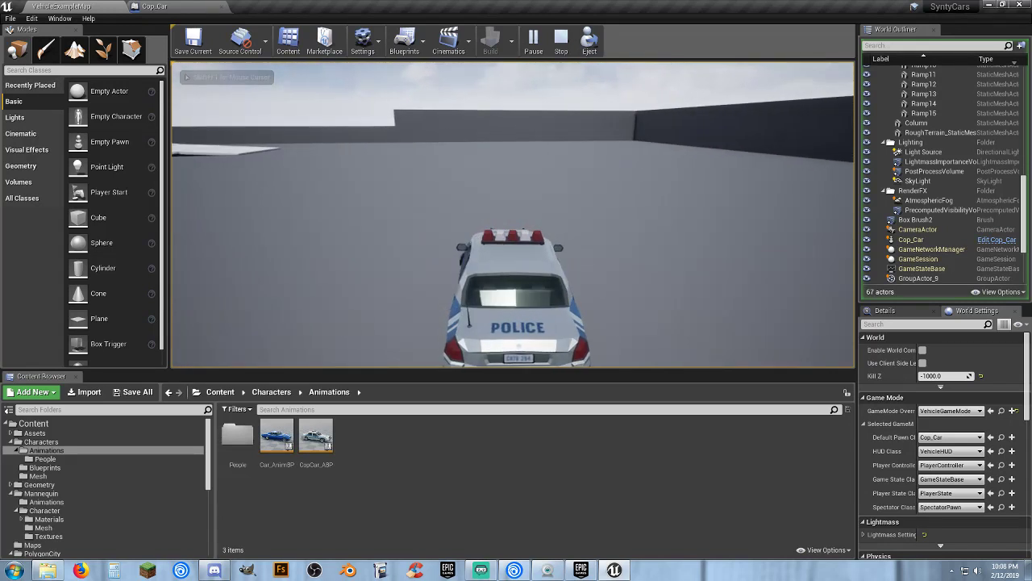
pyautogui.press('a')
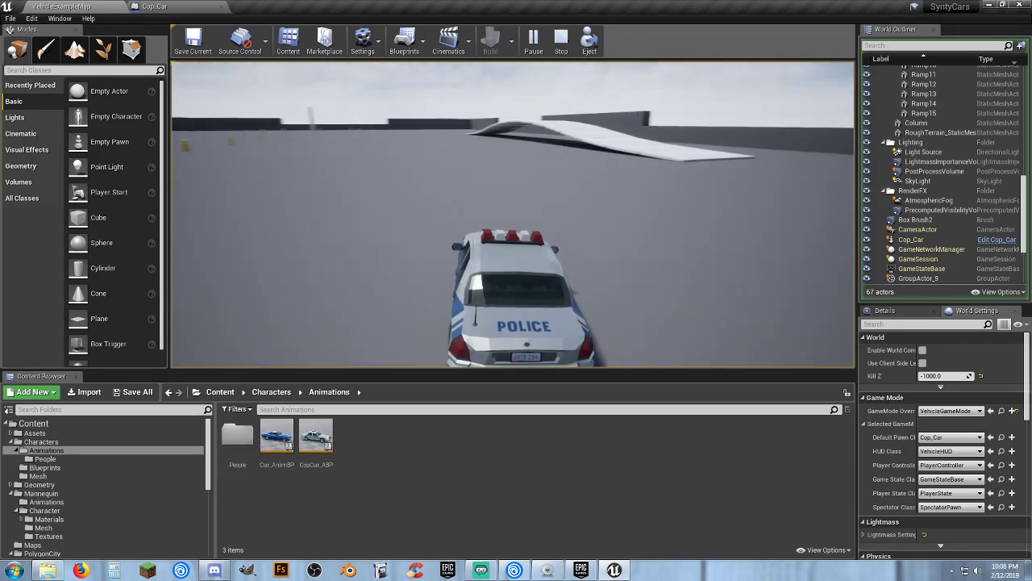
pyautogui.press('Tab')
pyautogui.press('w')
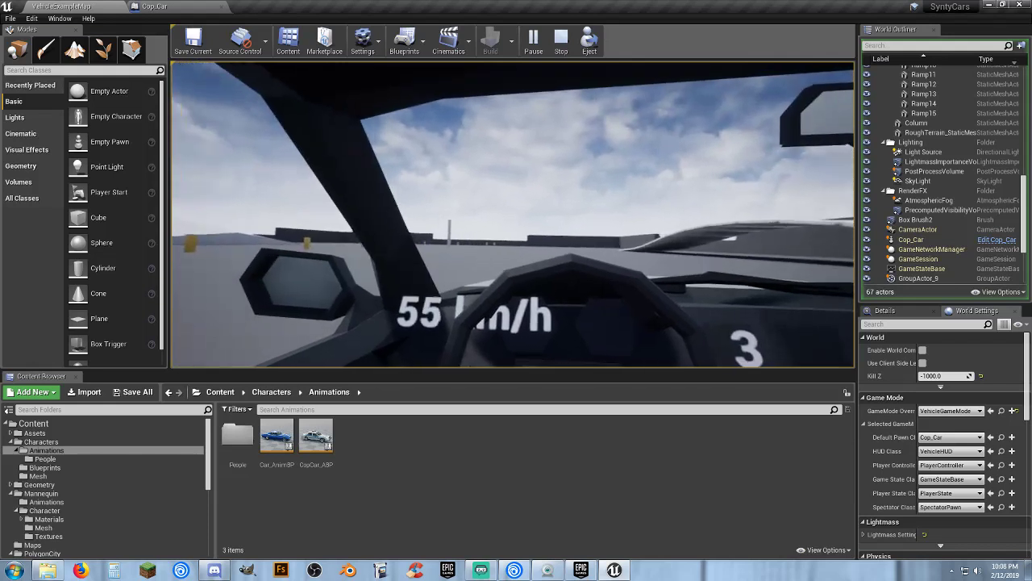
pyautogui.press('w')
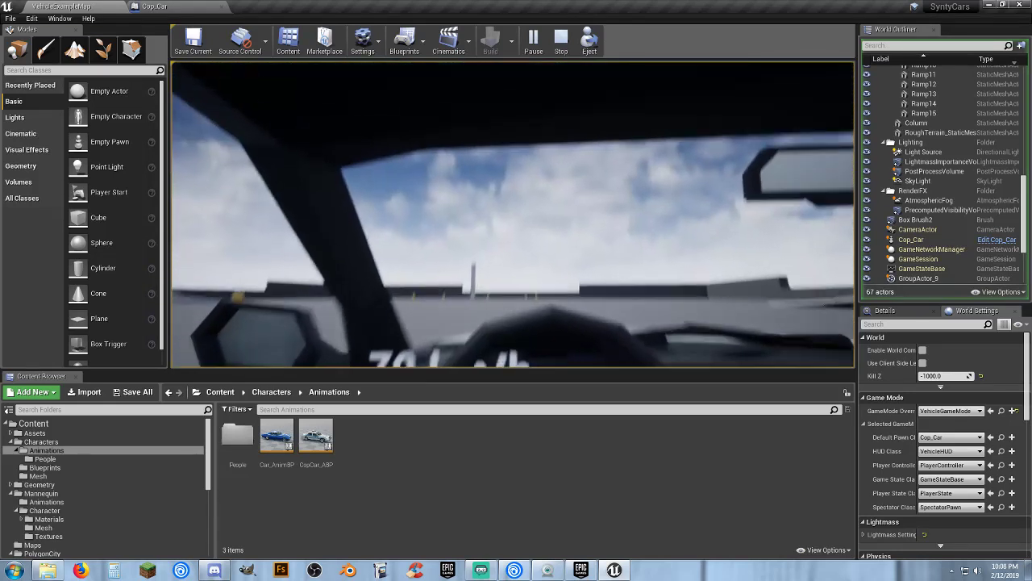
pyautogui.press('Tab')
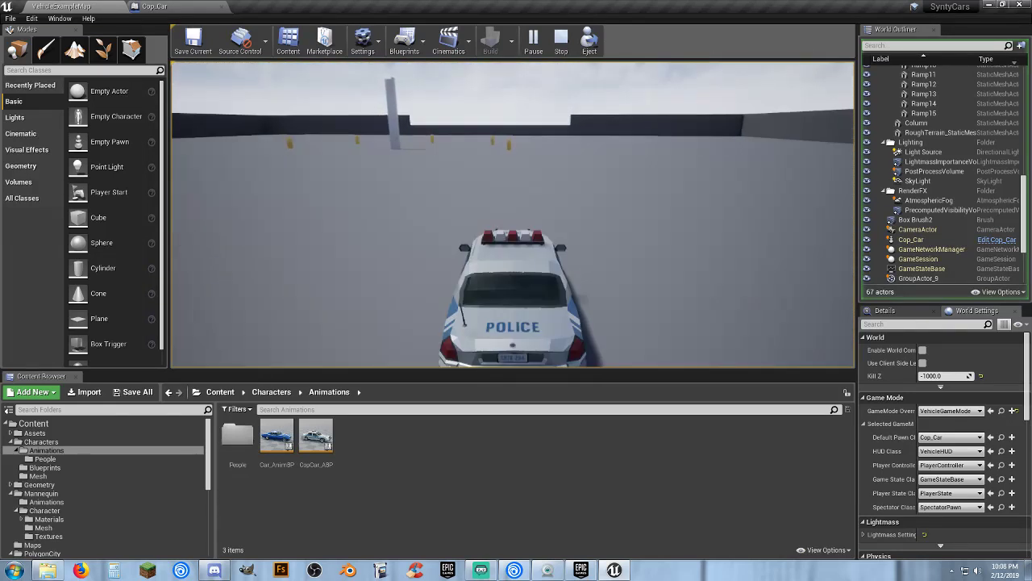
# Test-drive the police car around the yellow posts and over the white ramps, and end the play session
pyautogui.press('w')
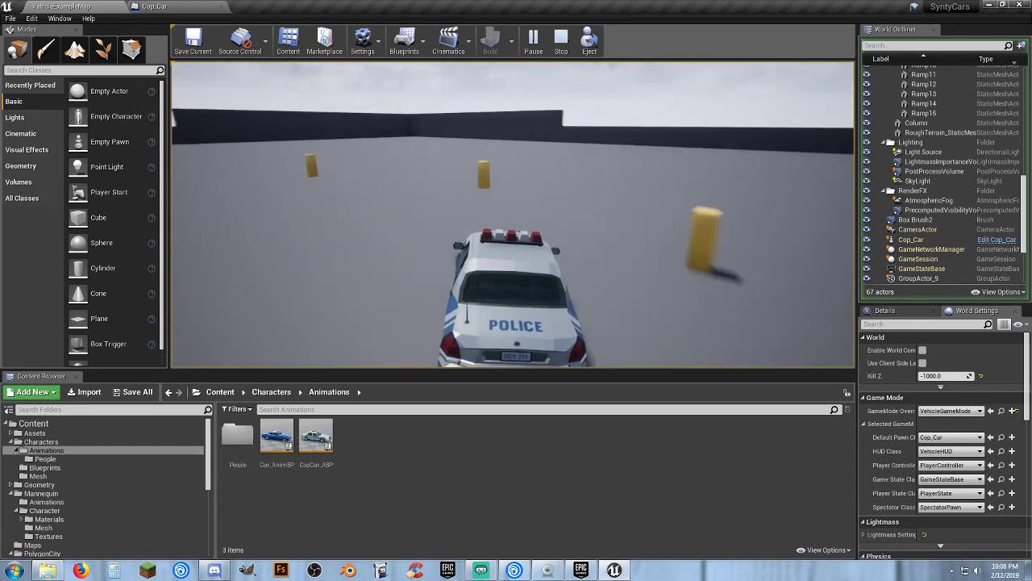
pyautogui.press('w')
pyautogui.press('a')
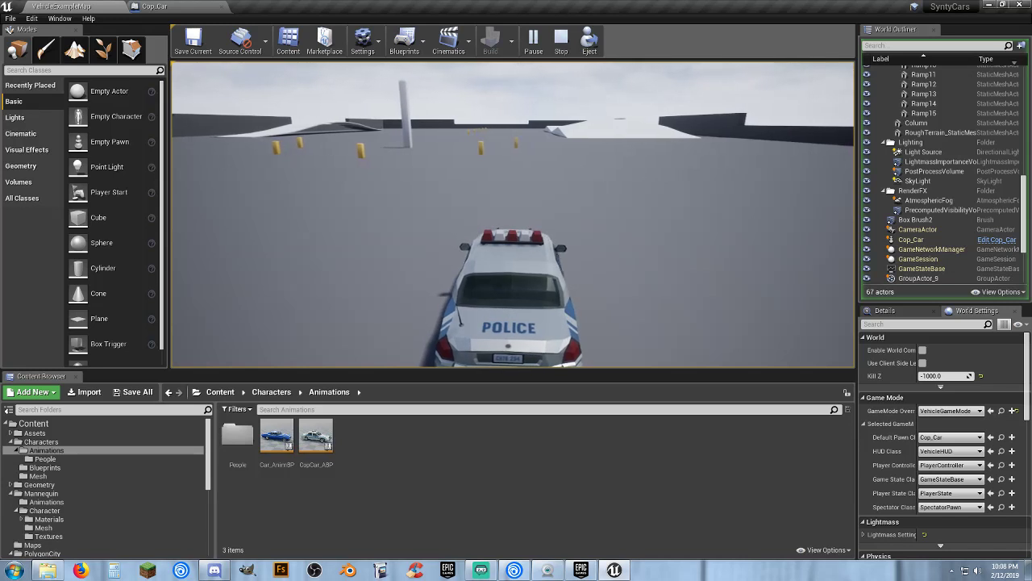
pyautogui.press('d')
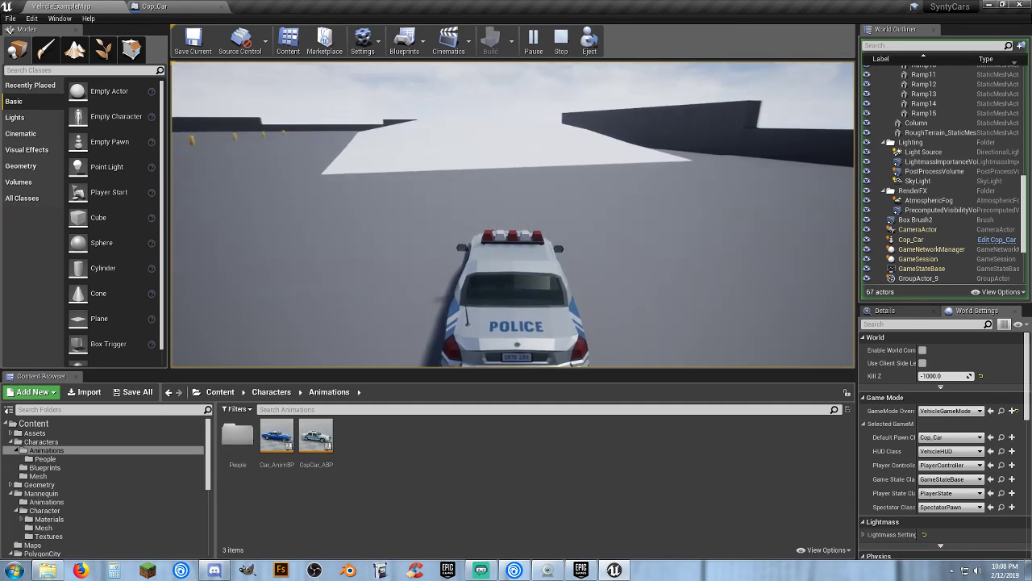
pyautogui.press('w')
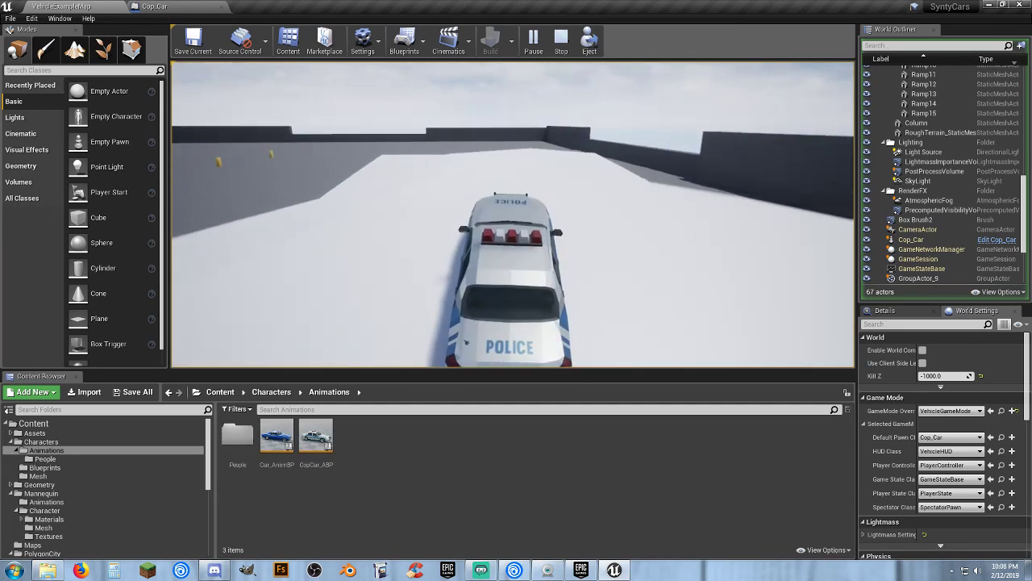
pyautogui.press('a')
pyautogui.press('d')
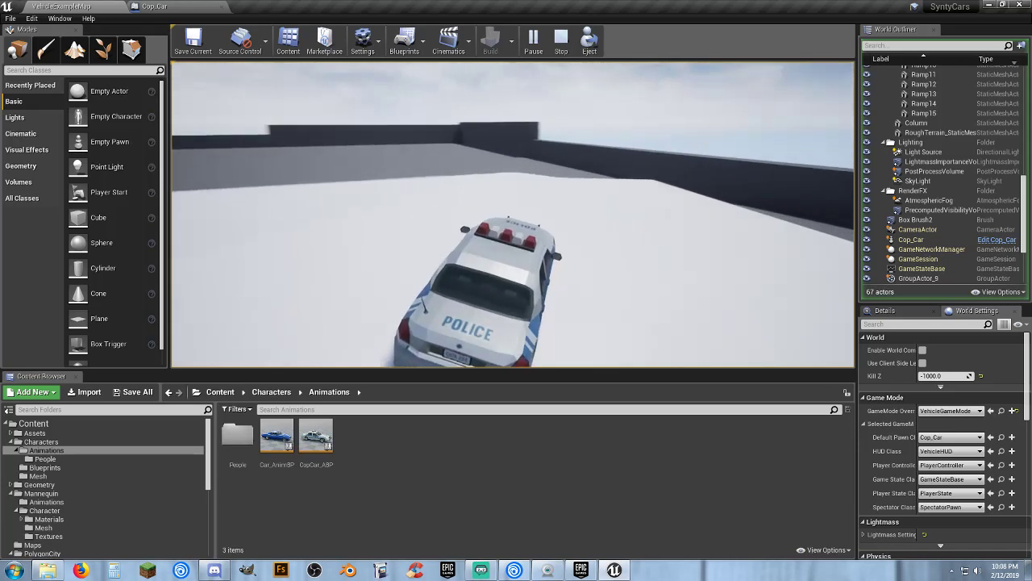
pyautogui.press('w')
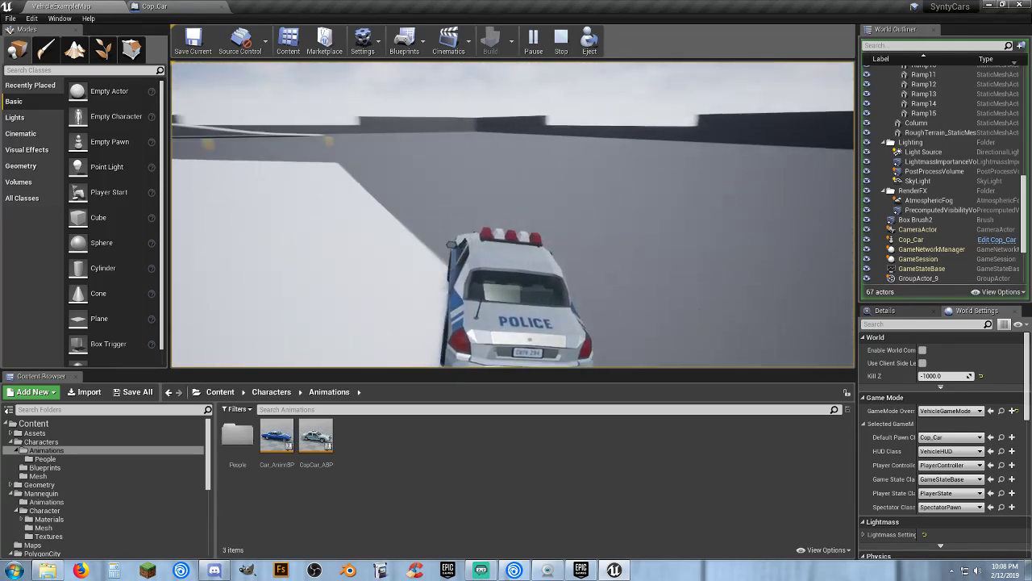
pyautogui.press('a')
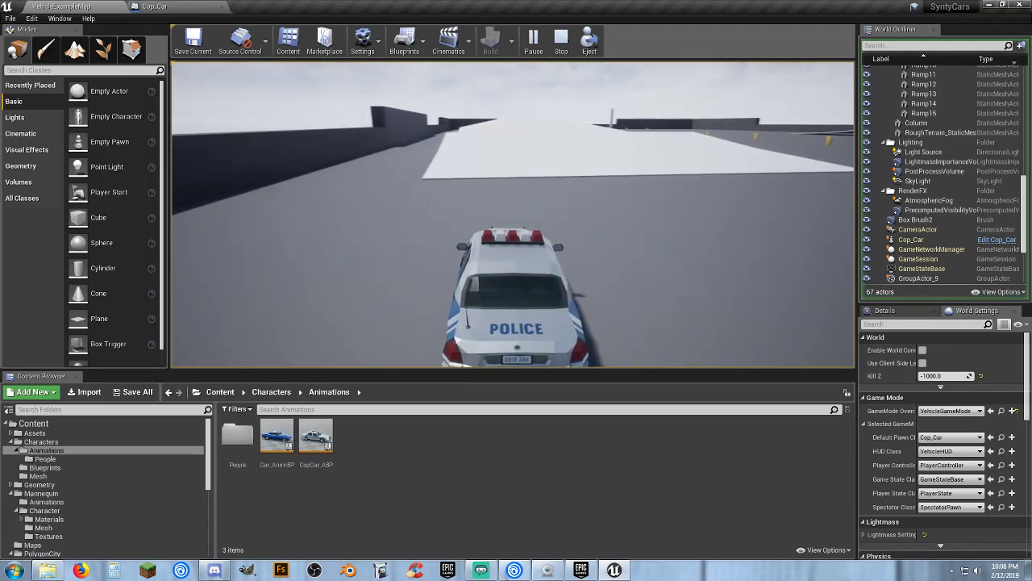
pyautogui.press('d')
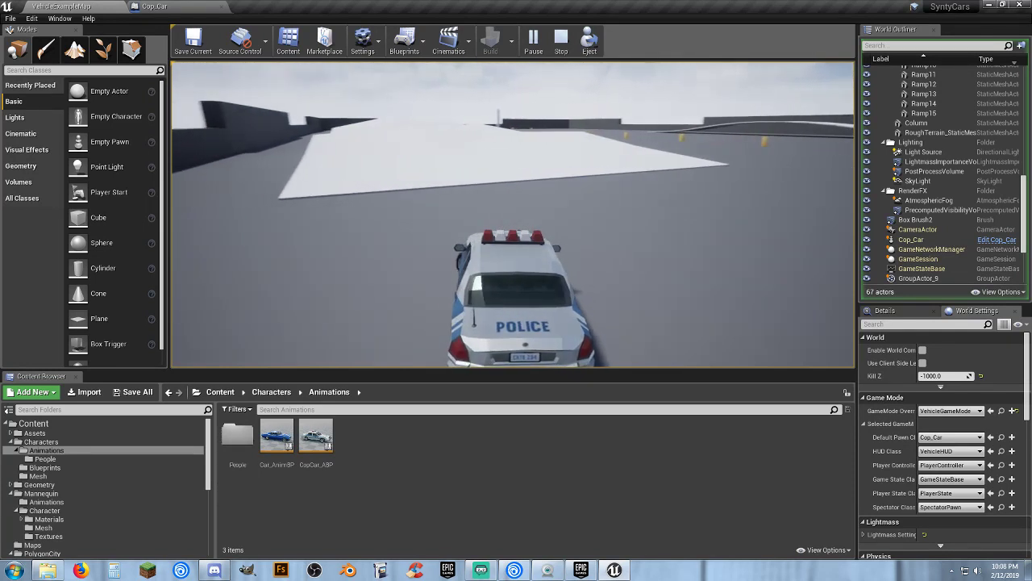
pyautogui.press('w')
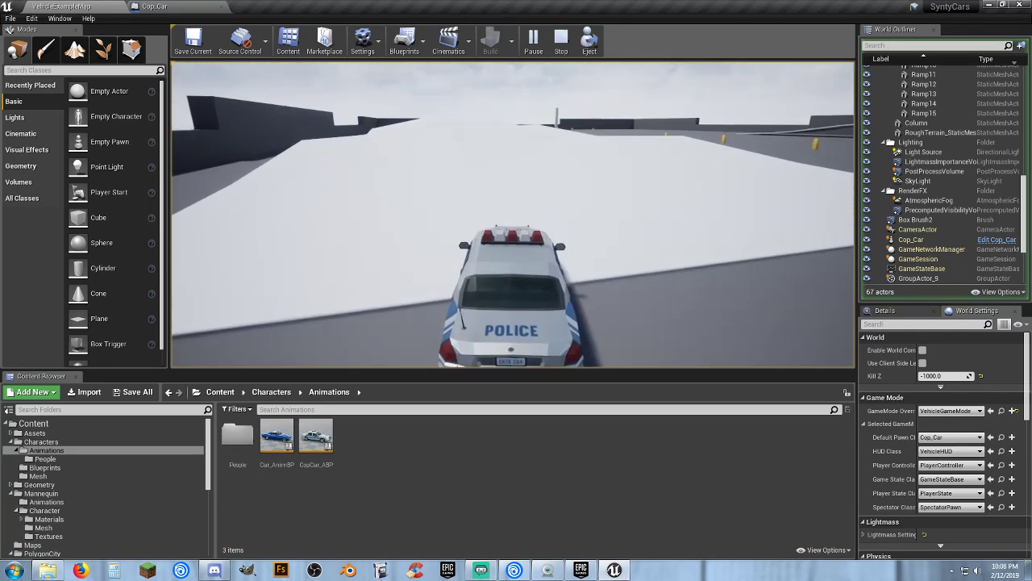
pyautogui.press('w')
pyautogui.press('w')
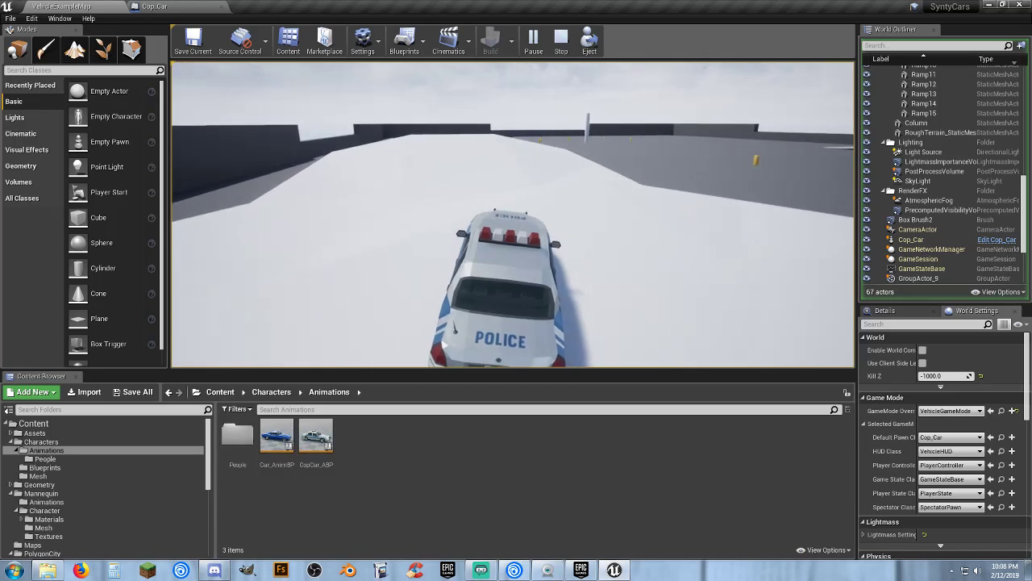
pyautogui.press('a')
pyautogui.press('w')
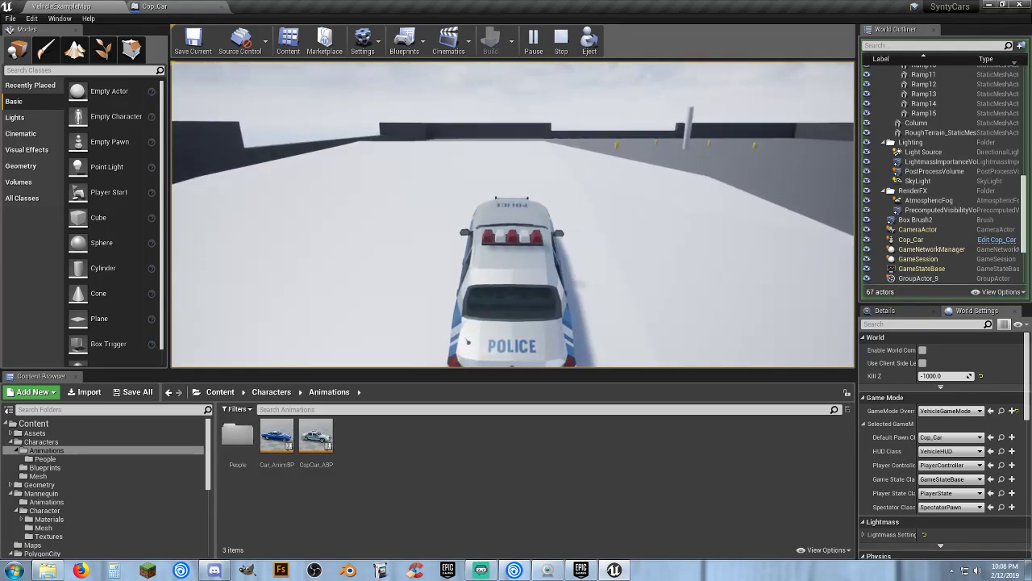
pyautogui.press('w')
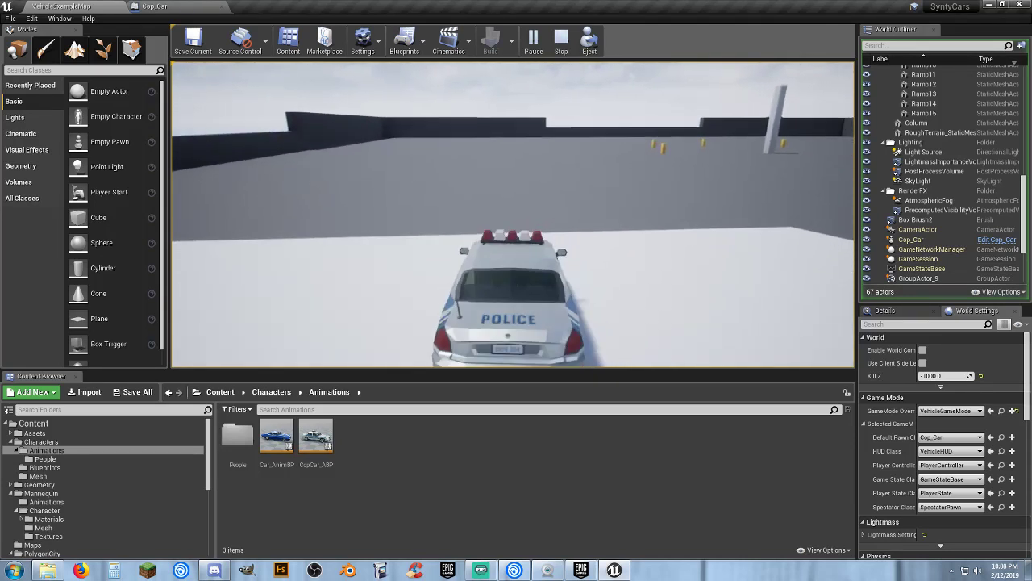
pyautogui.press('d')
pyautogui.press('w')
pyautogui.press('d')
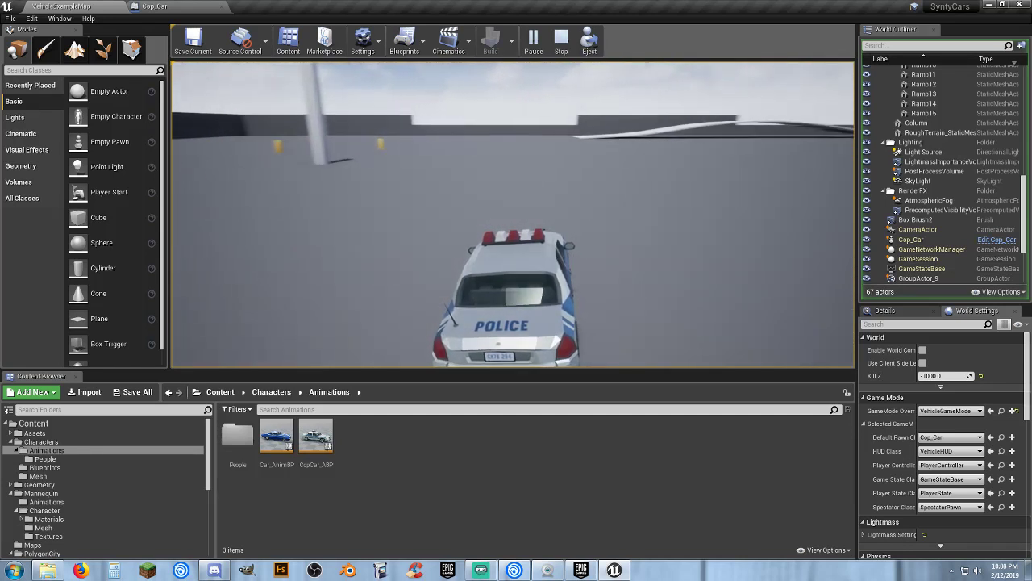
pyautogui.press('w')
pyautogui.press('d')
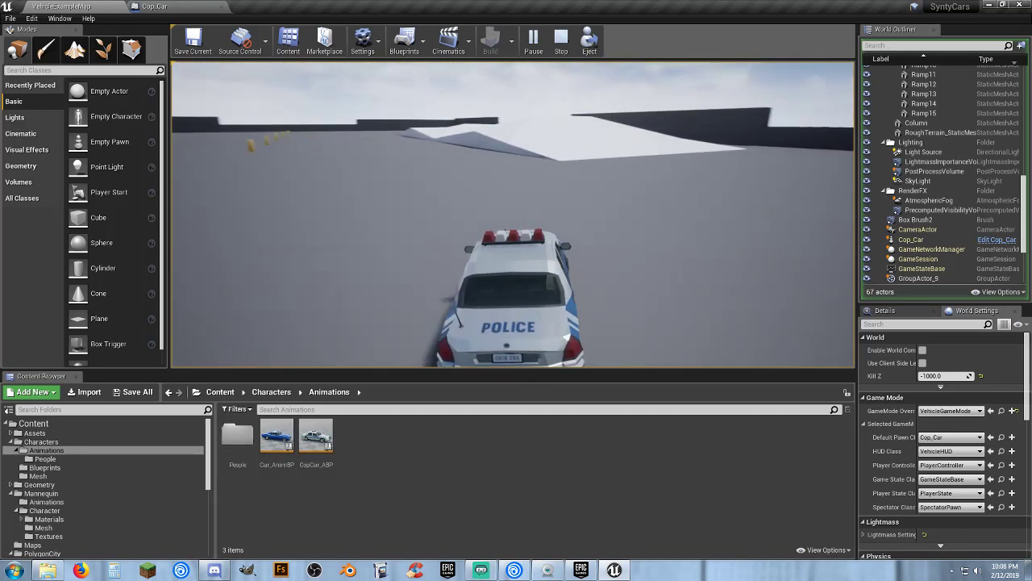
pyautogui.press('a')
pyautogui.press('w')
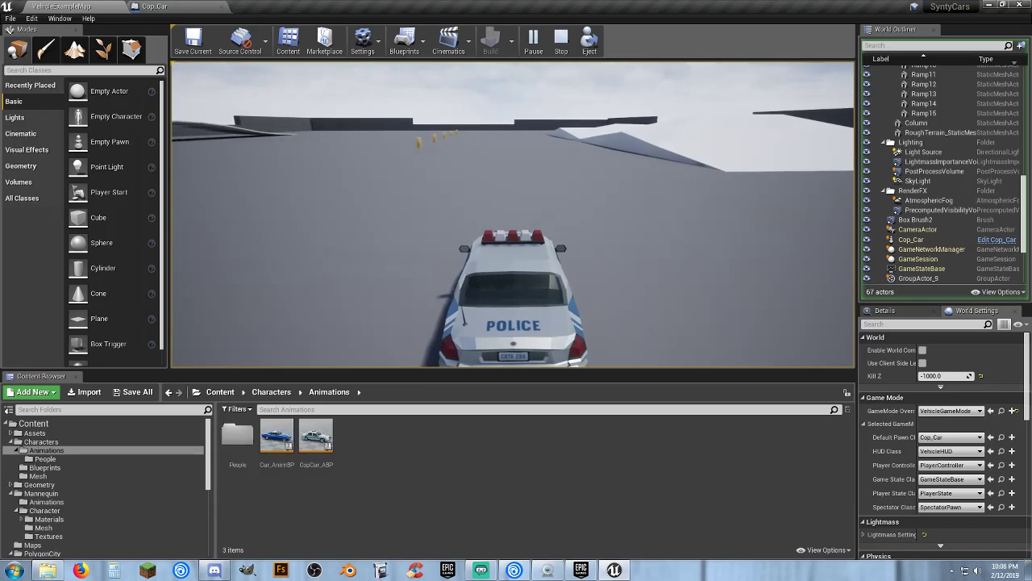
pyautogui.press('Escape')
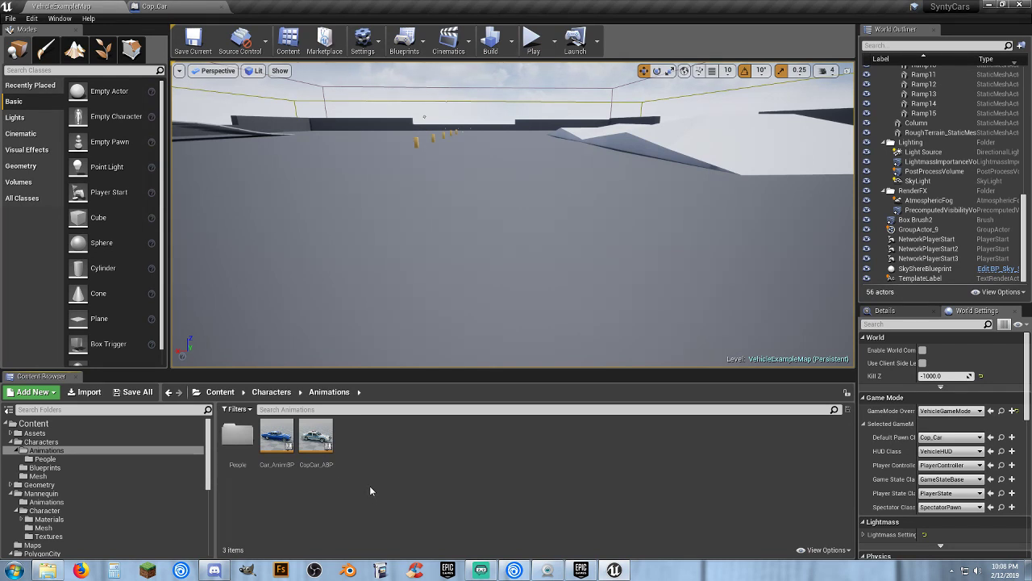
# Look through the VehicleBP/Sedan and Vehicle/Sedan folders, including the Sedan_SkeletonRig asset
pyautogui.scroll(-4, 81, 500)
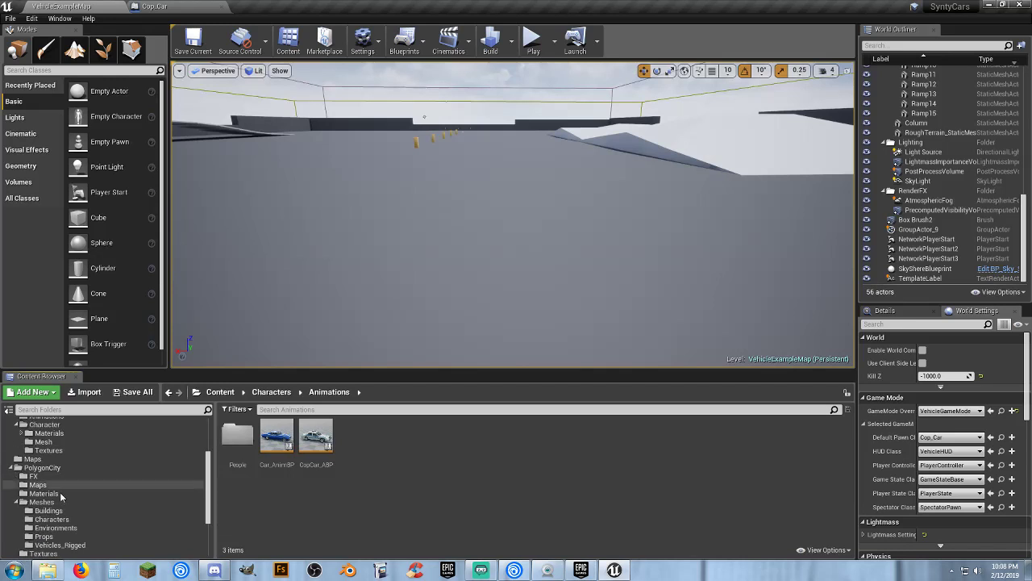
pyautogui.scroll(-3, 61, 548)
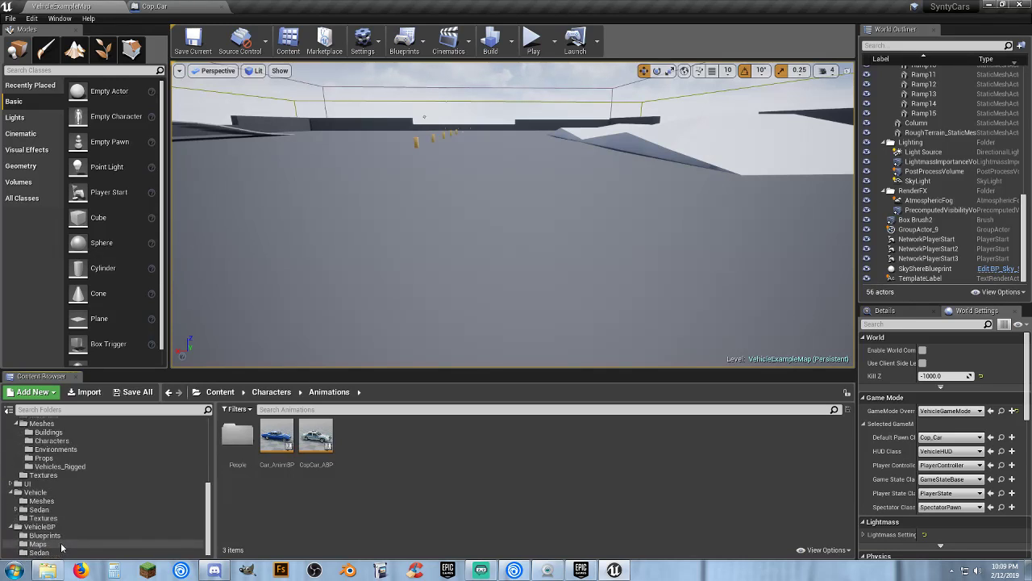
pyautogui.click(53, 553)
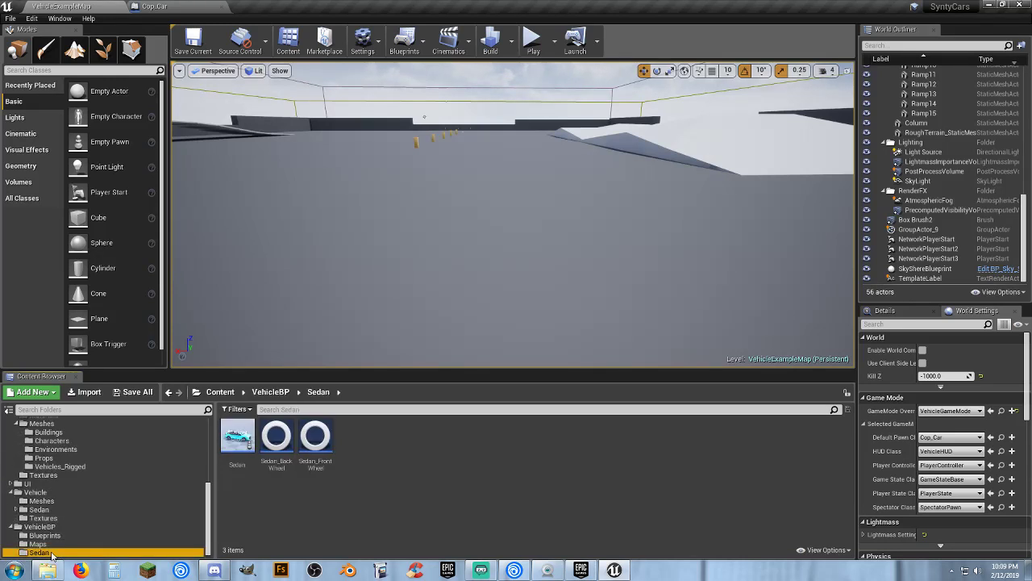
pyautogui.click(48, 510)
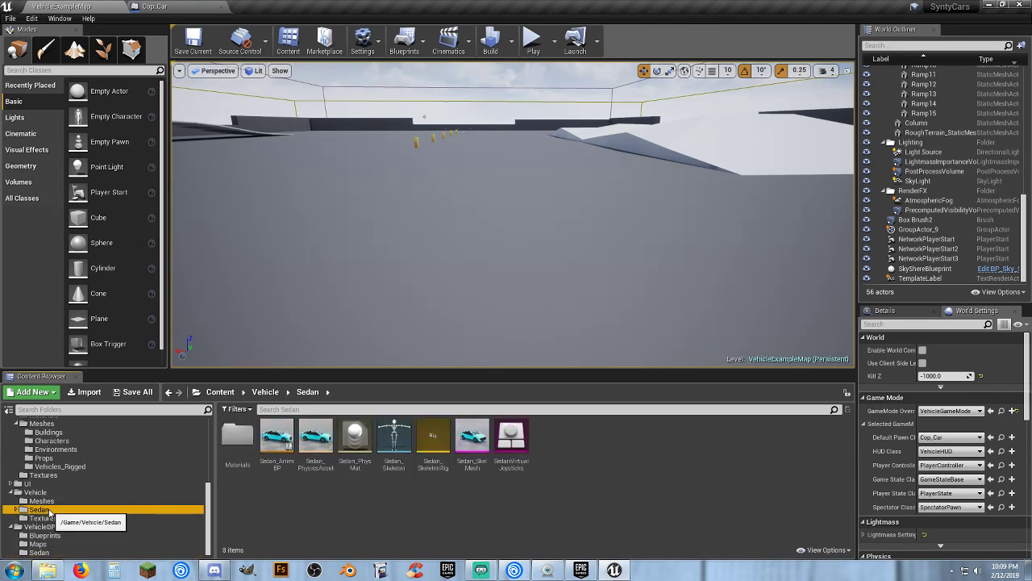
pyautogui.click(433, 452)
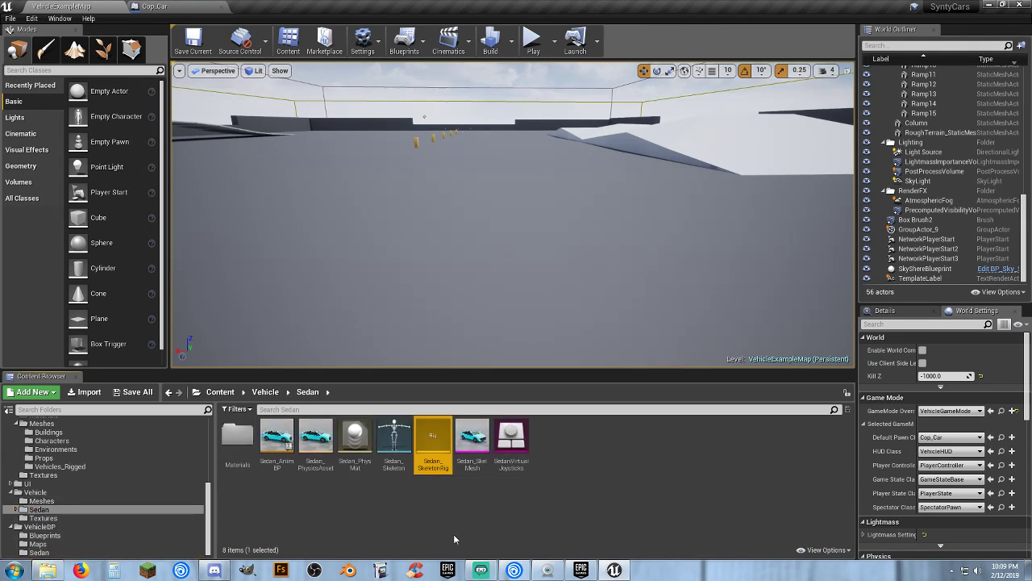
pyautogui.click(615, 494)
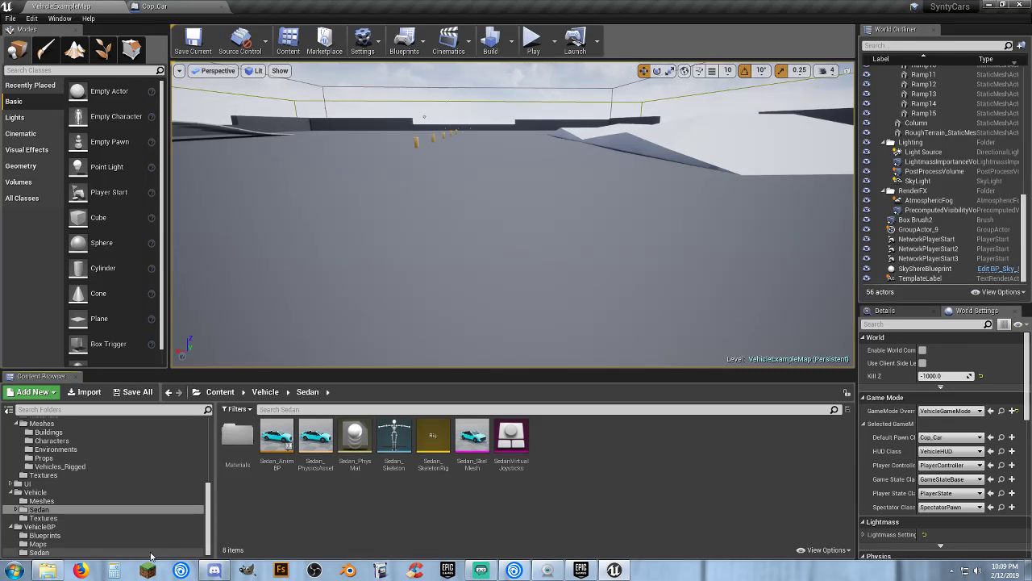
# Collapse the Vehicle and VehicleBP folders, open Characters/Blueprints and close the Cop_Car blueprint editor
pyautogui.click(11, 493)
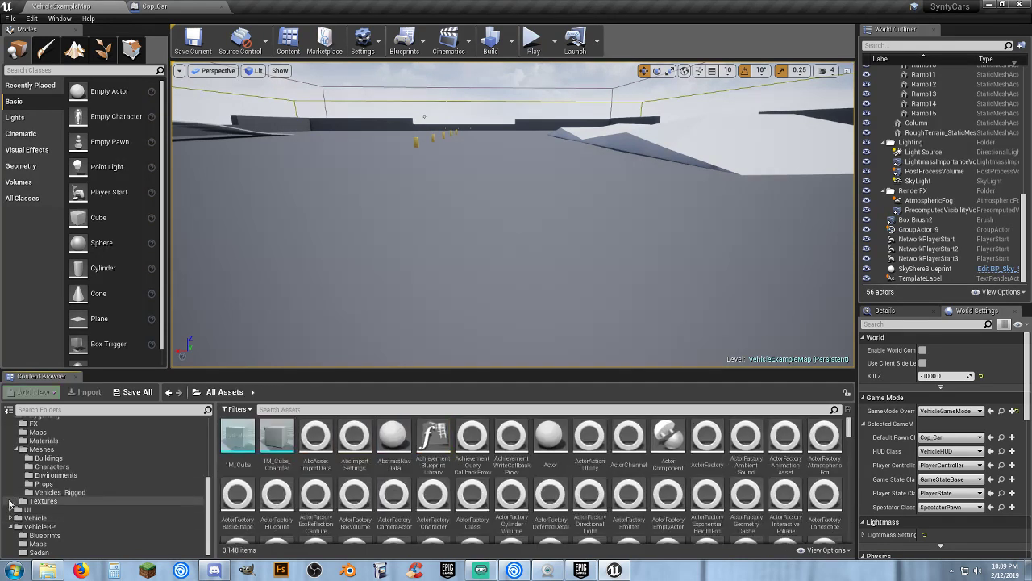
pyautogui.click(11, 527)
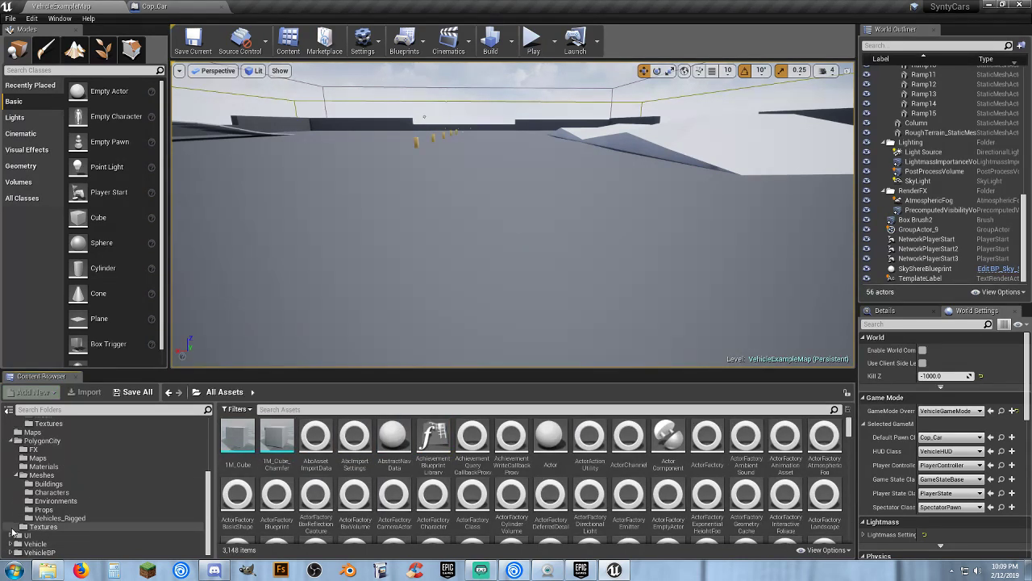
pyautogui.scroll(8, 66, 482)
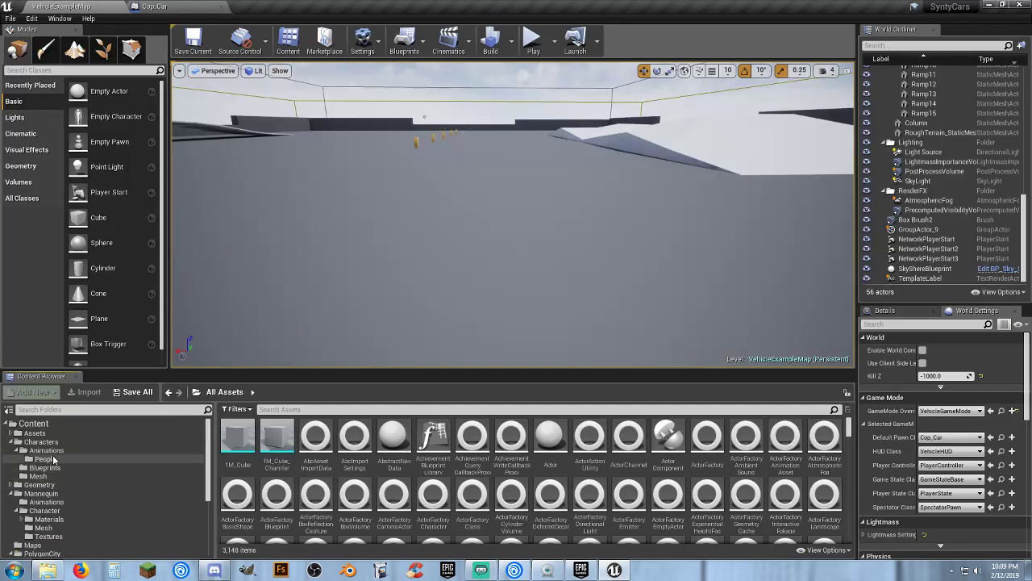
pyautogui.click(43, 469)
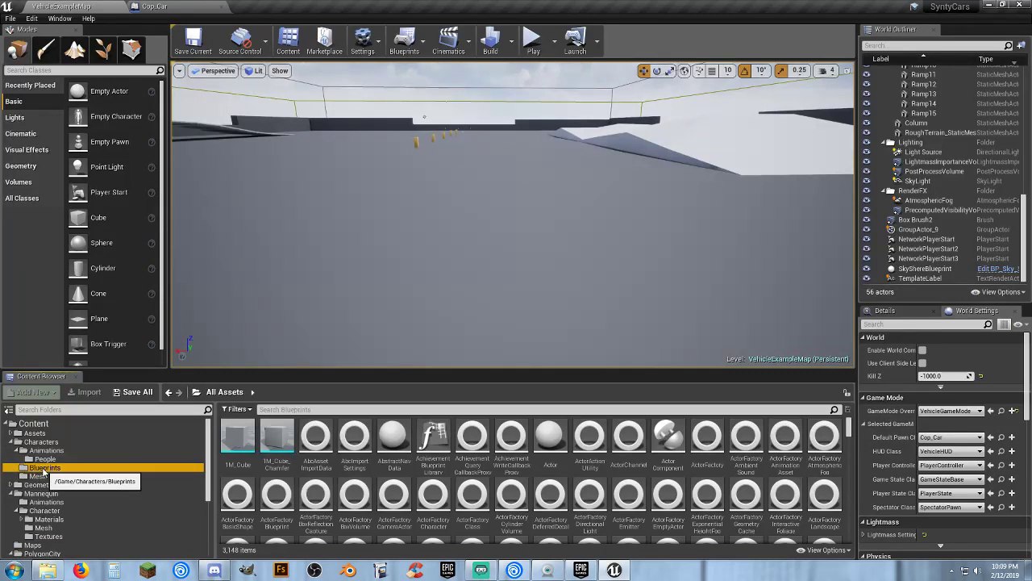
pyautogui.click(221, 6)
# Play the level, drive the police car briefly past the yellow posts towards the white ramps, and end the play session
pyautogui.click(531, 40)
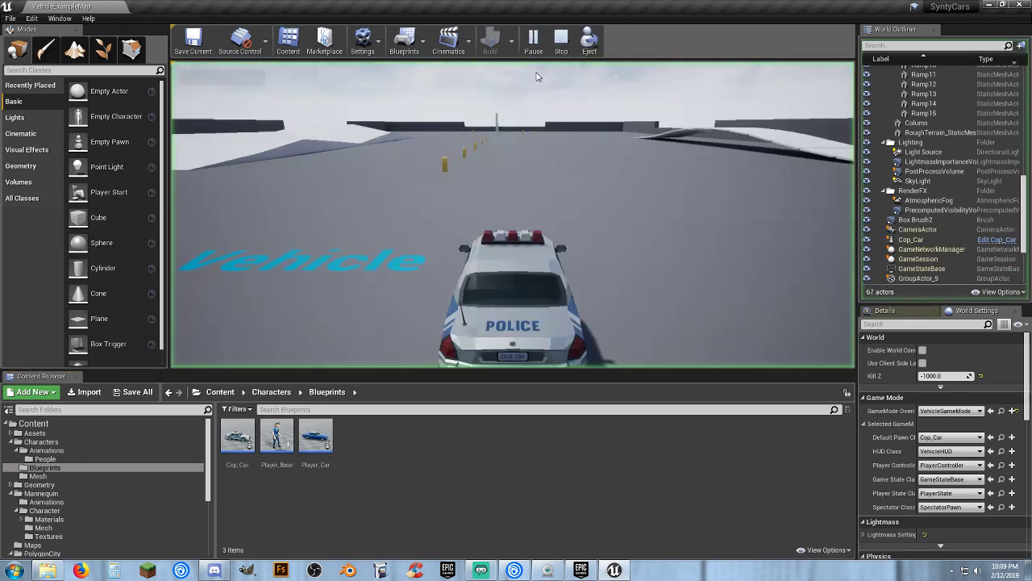
pyautogui.press('w')
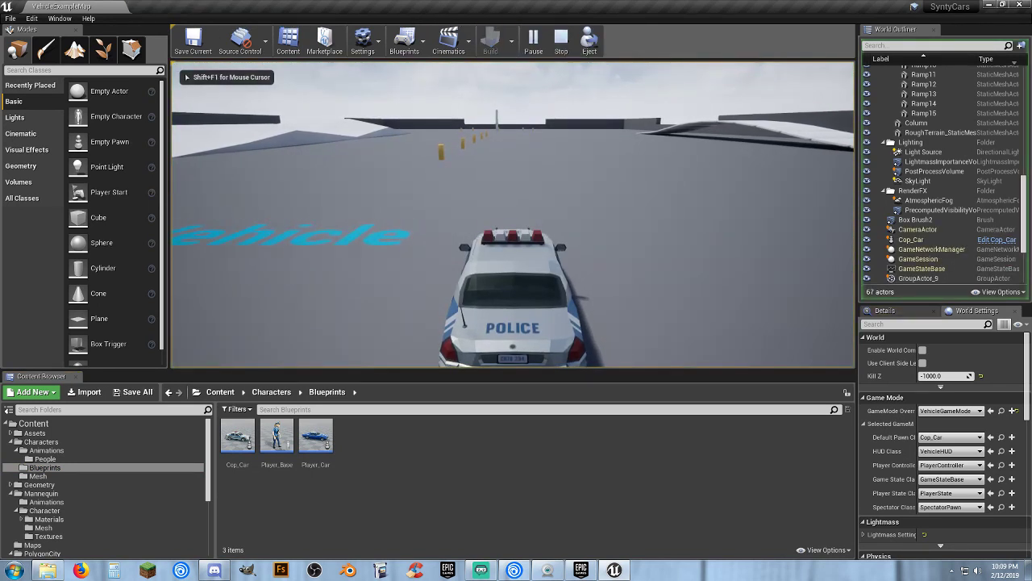
pyautogui.press('a')
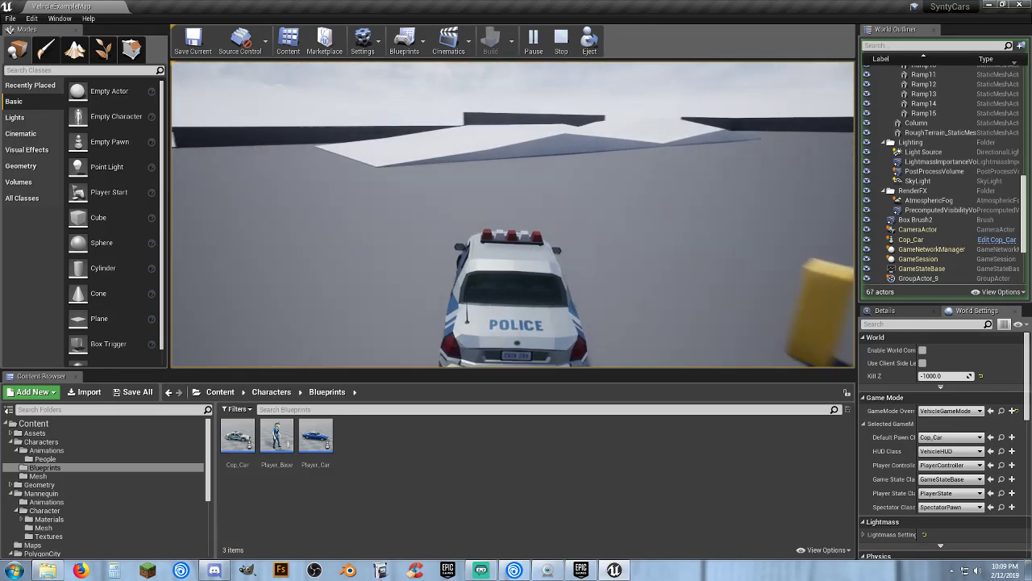
pyautogui.press('Escape')
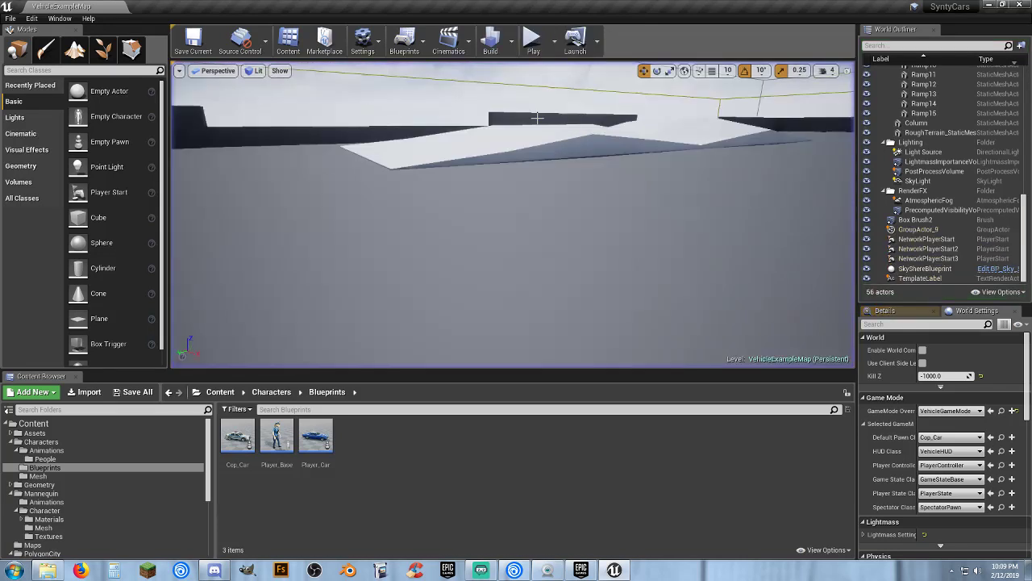
# Add the Vehicle Advanced blueprint feature pack to the project and close the Add Content dialog
pyautogui.click(26, 393)
pyautogui.click(73, 60)
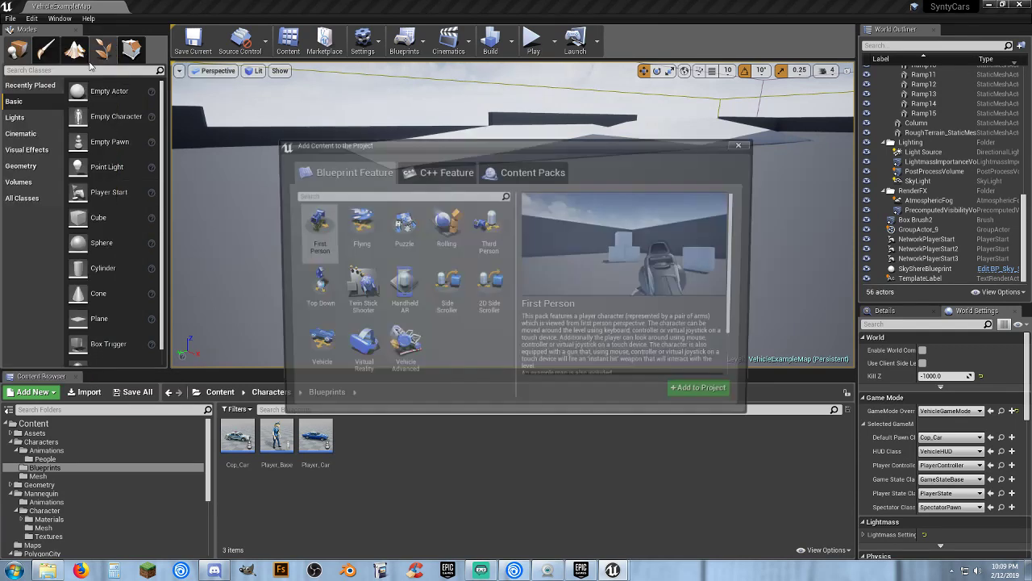
pyautogui.click(403, 359)
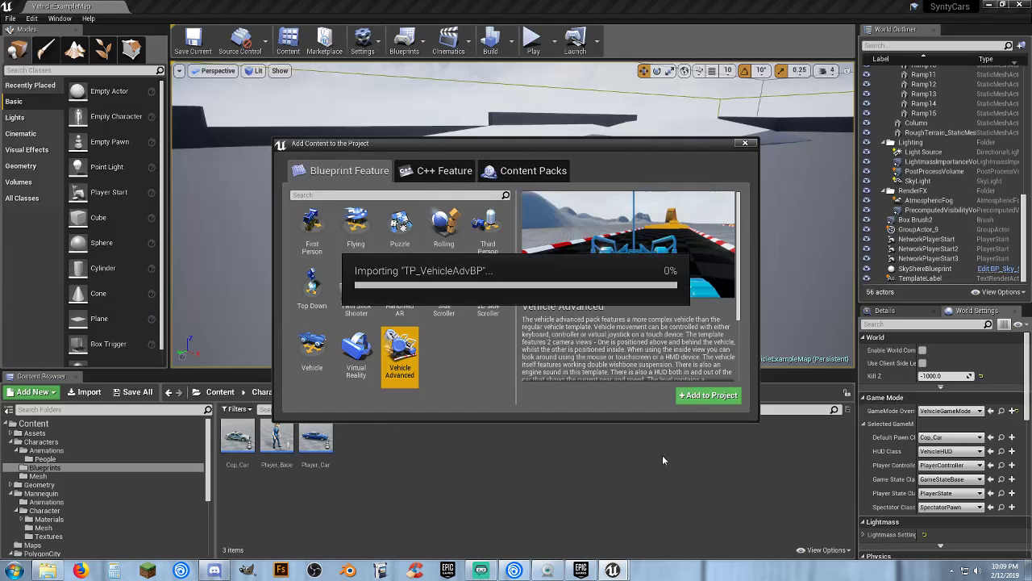
pyautogui.click(745, 144)
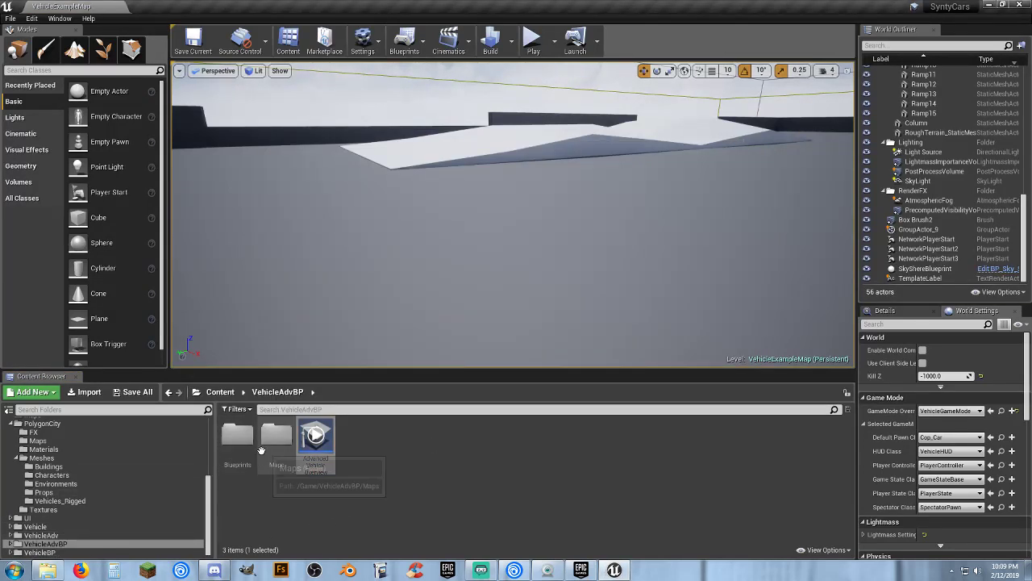
# Open VehicleBlueprint from VehicleAdvBP/Blueprints and inspect its EngineSound component to see which sound asset it uses
pyautogui.doubleClick(237, 437)
pyautogui.doubleClick(351, 466)
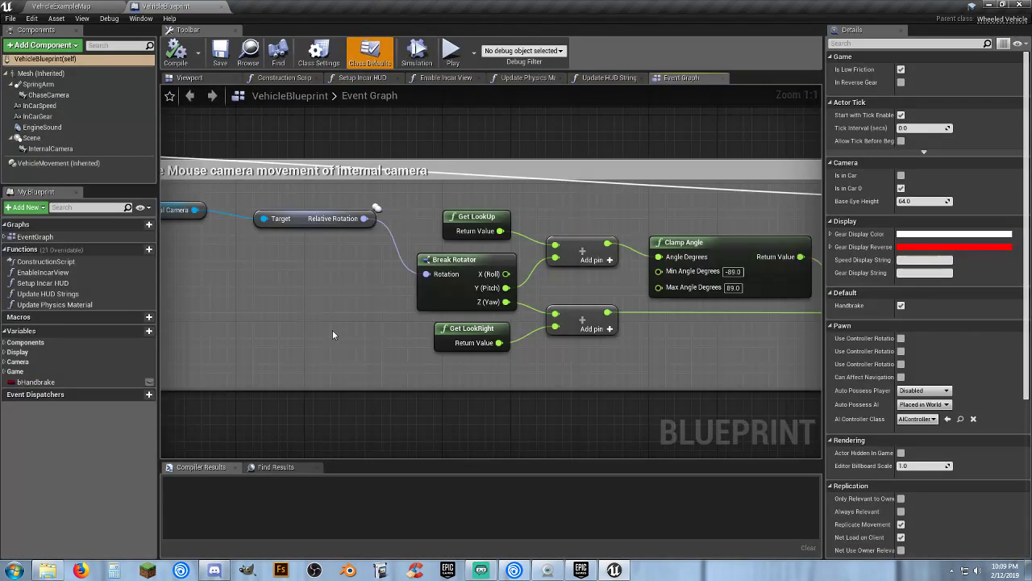
pyautogui.scroll(-2, 332, 330)
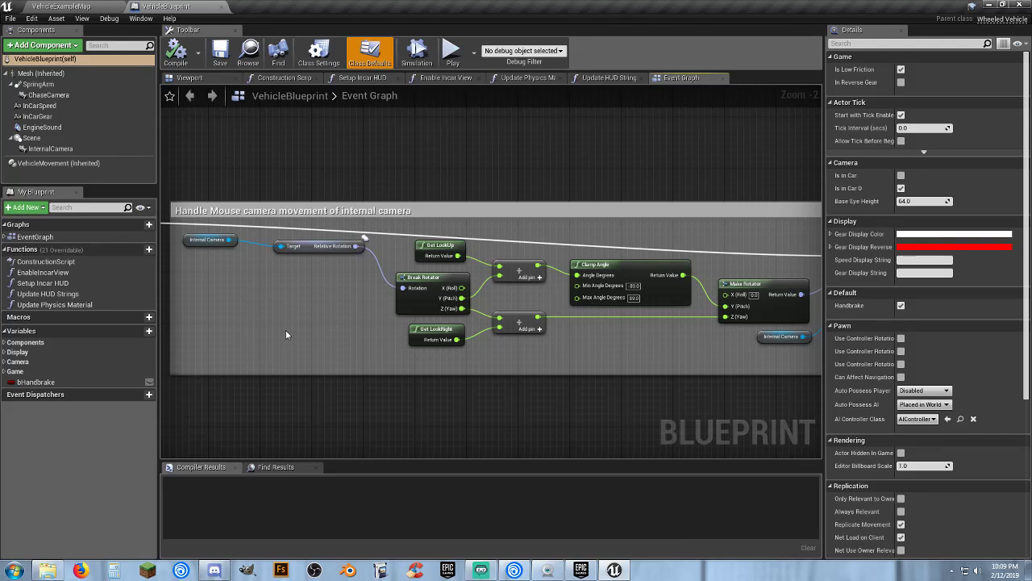
pyautogui.click(40, 128)
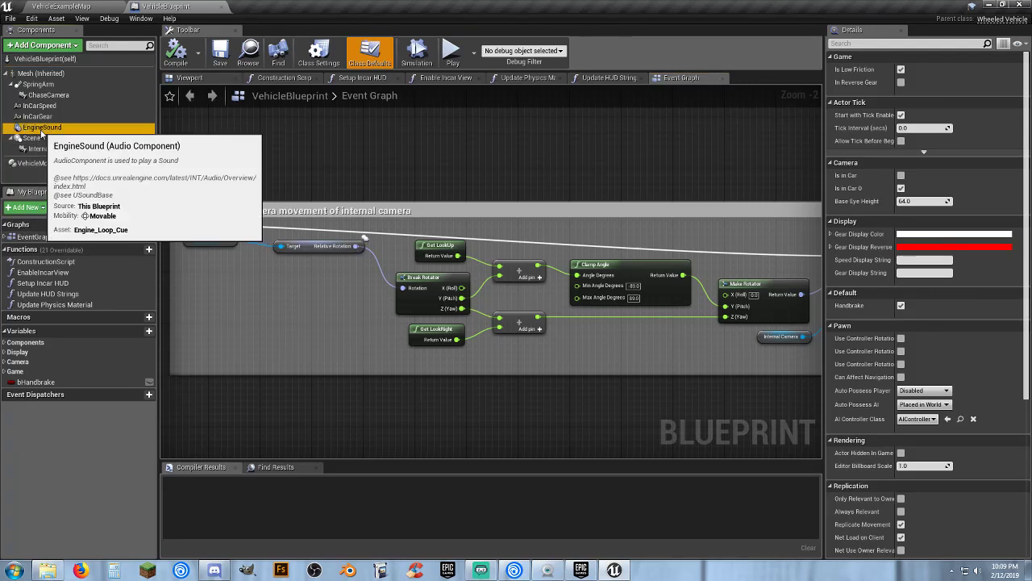
# Return to the VehicleExampleMap level editor and open the Characters/Blueprints folder, checking the Animations and People folders on the way
pyautogui.click(89, 6)
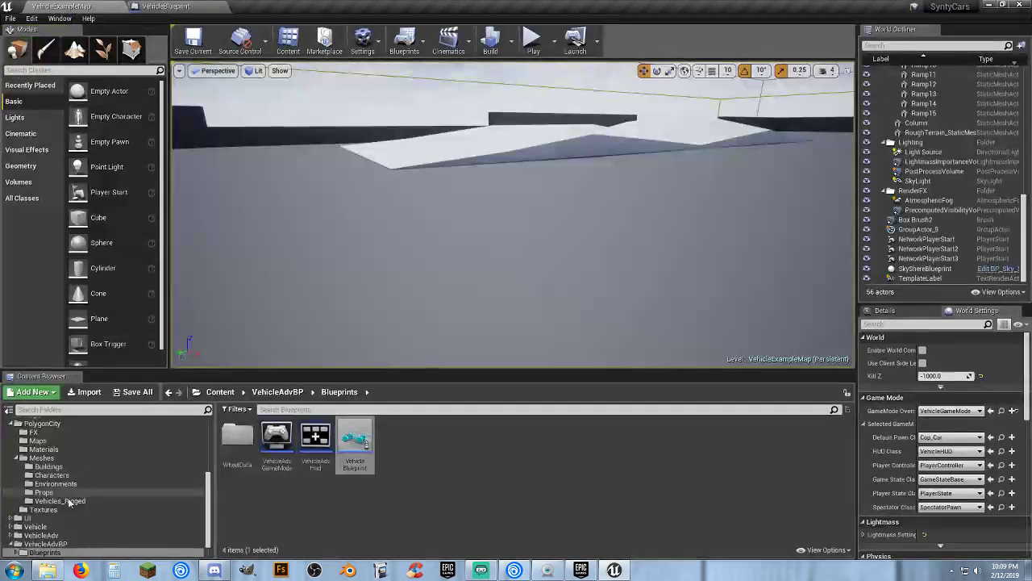
pyautogui.scroll(2, 57, 483)
pyautogui.scroll(5, 53, 476)
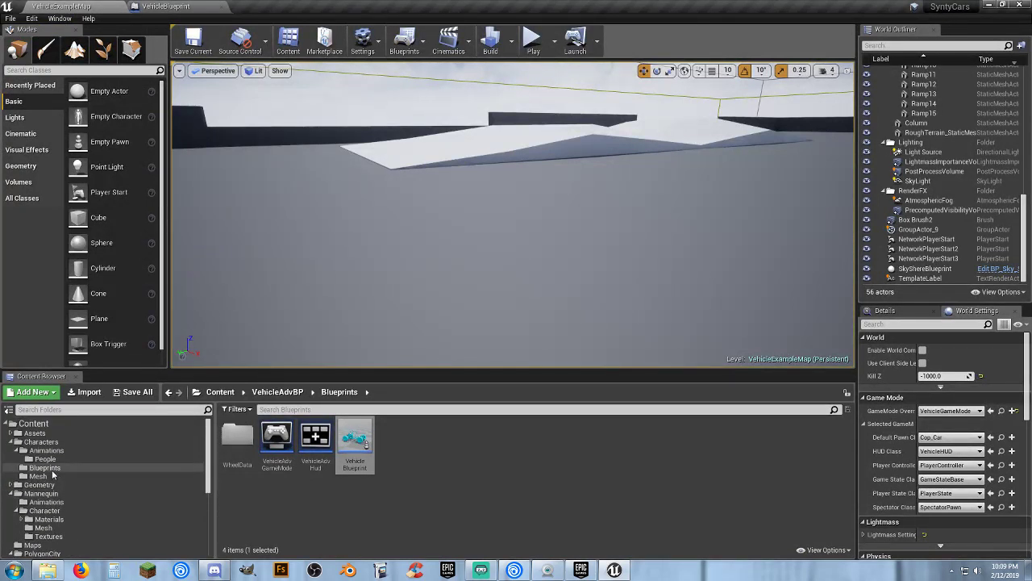
pyautogui.click(51, 459)
pyautogui.click(46, 450)
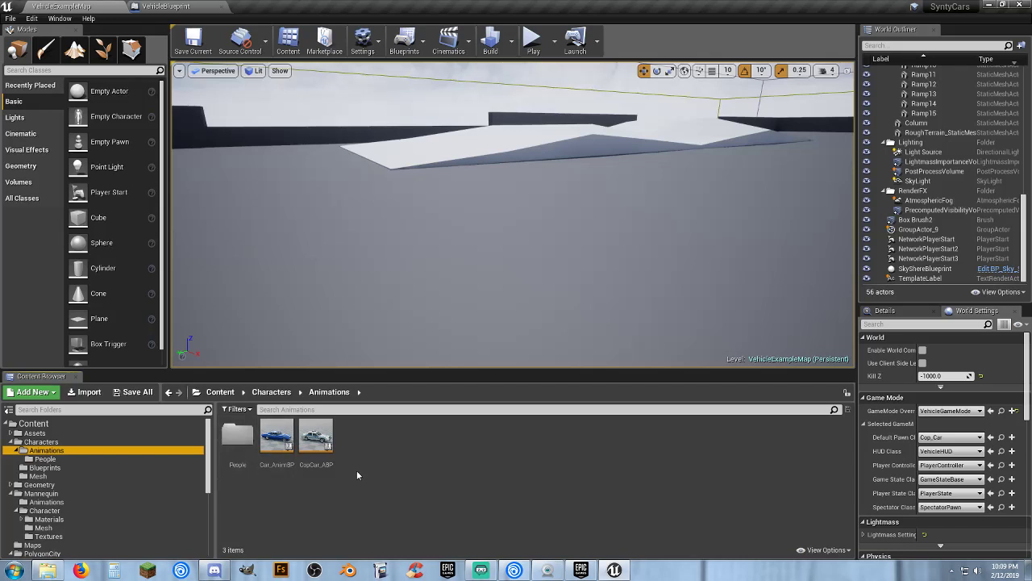
pyautogui.click(46, 459)
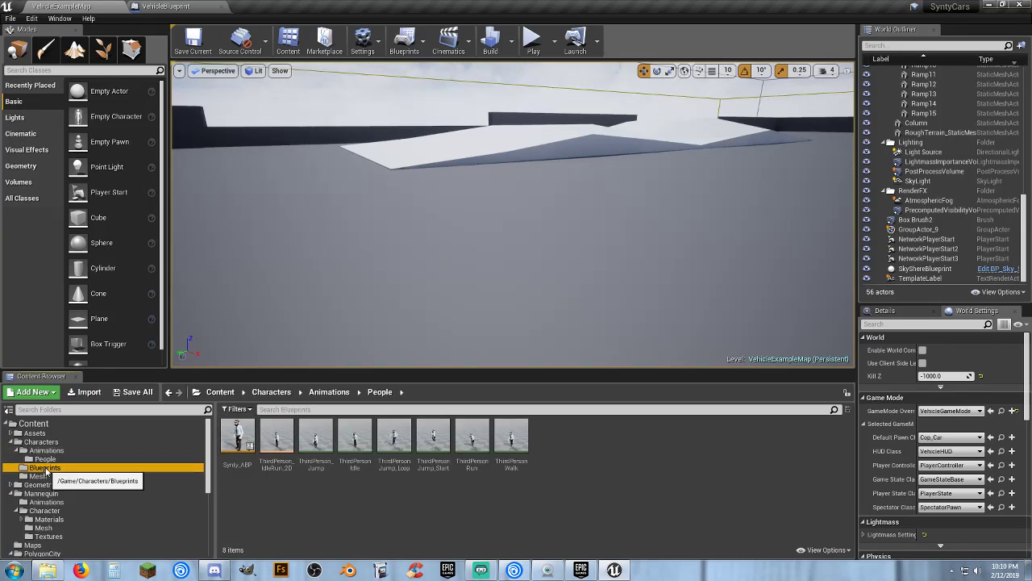
pyautogui.click(45, 467)
# Open the Player_Car blueprint and bring up the list of components that can be added to it
pyautogui.click(251, 466)
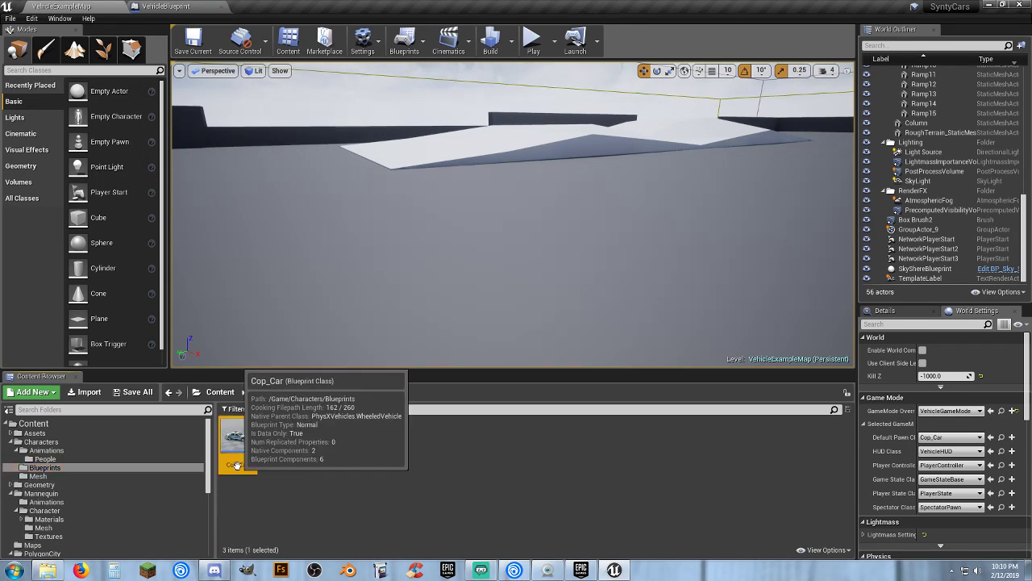
pyautogui.click(319, 473)
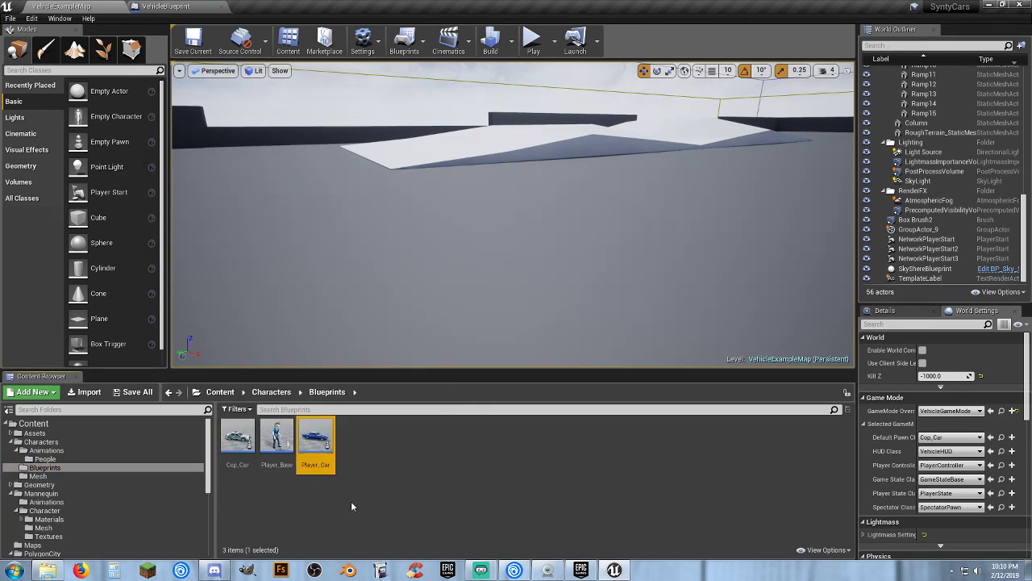
pyautogui.doubleClick(311, 469)
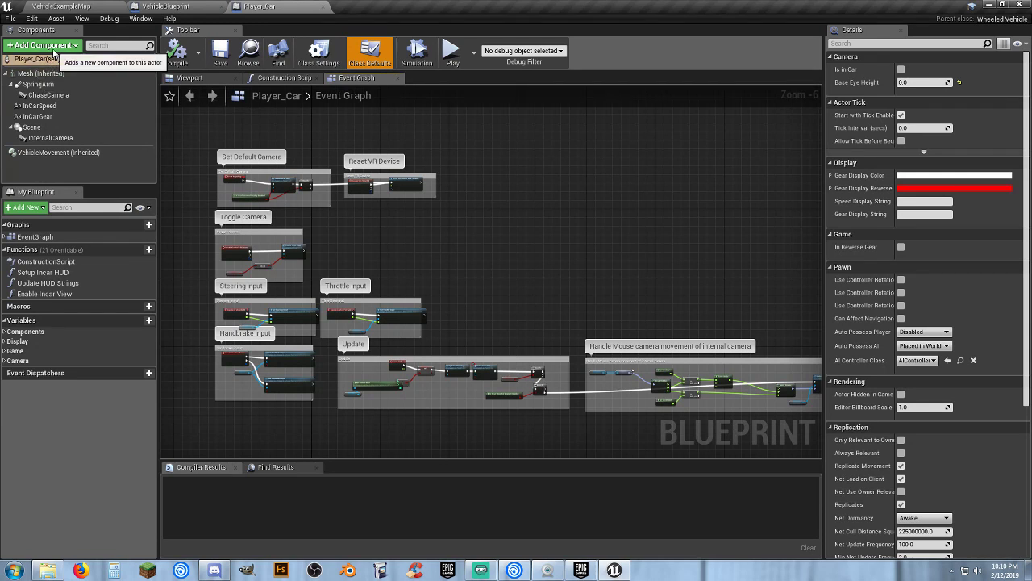
pyautogui.click(54, 48)
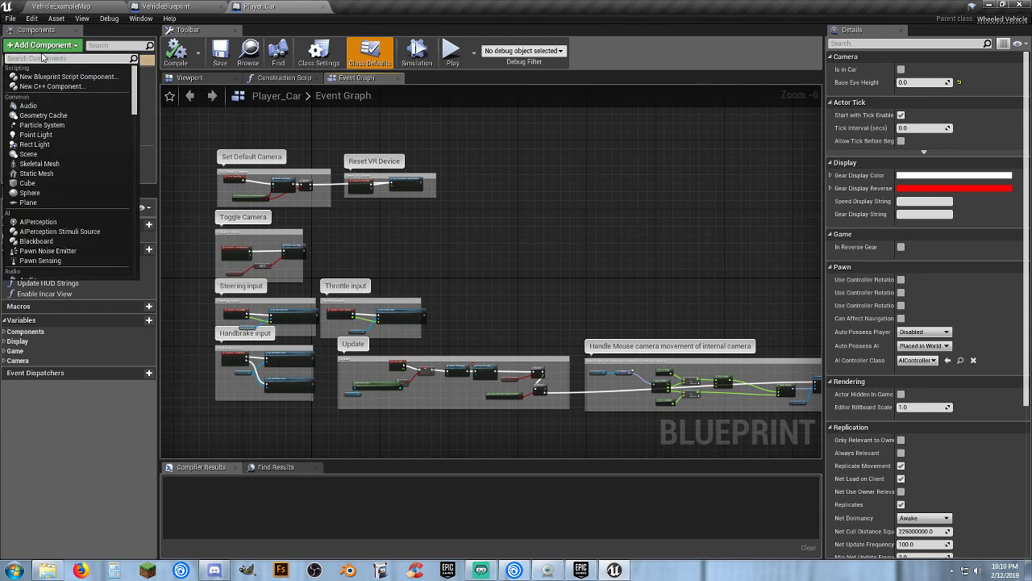
# Add an Audio component named EngineSound to the Player_Car blueprint and compile it
pyautogui.click(41, 105)
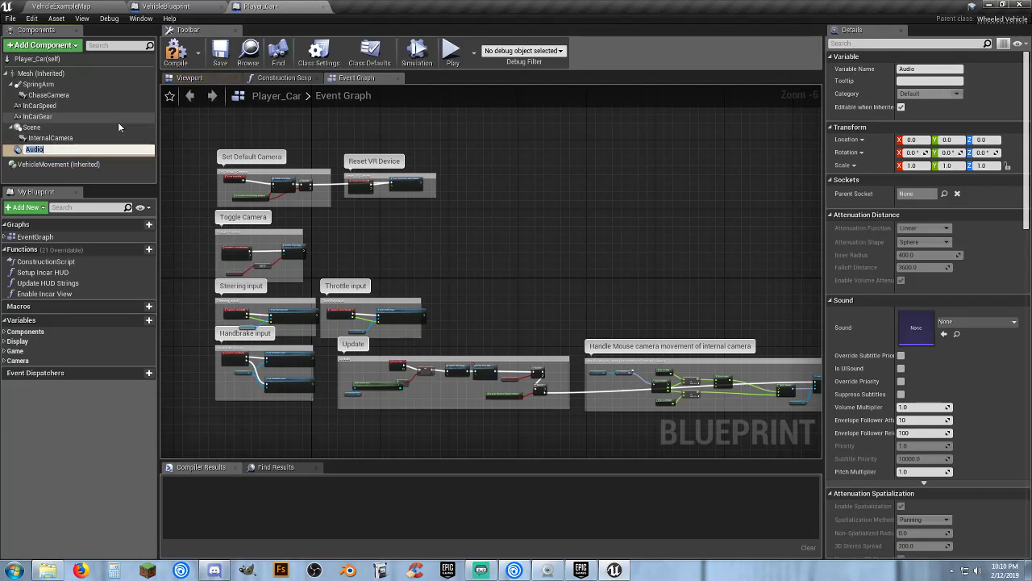
pyautogui.write('Engine')
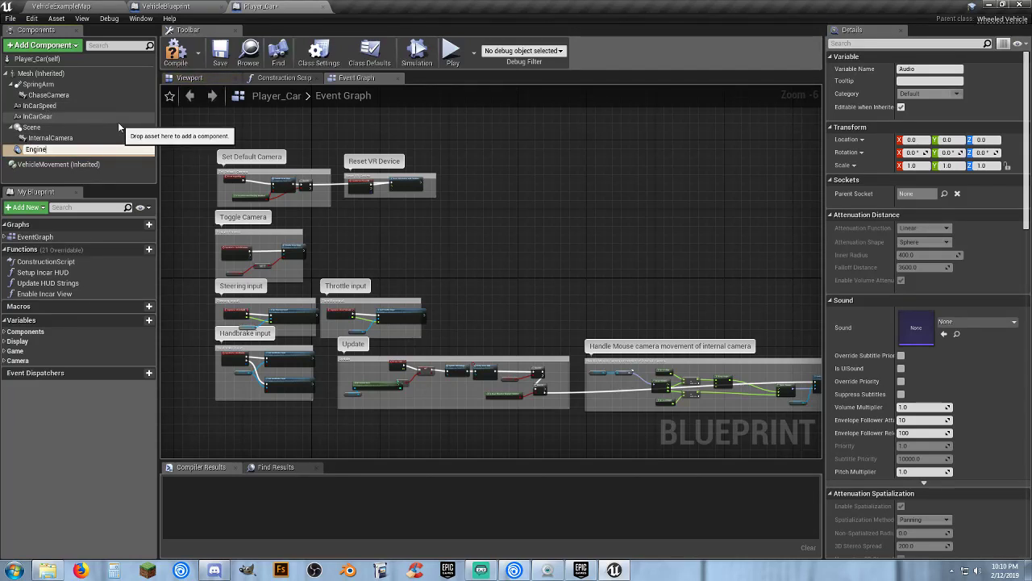
pyautogui.write('Sound')
pyautogui.press('Return')
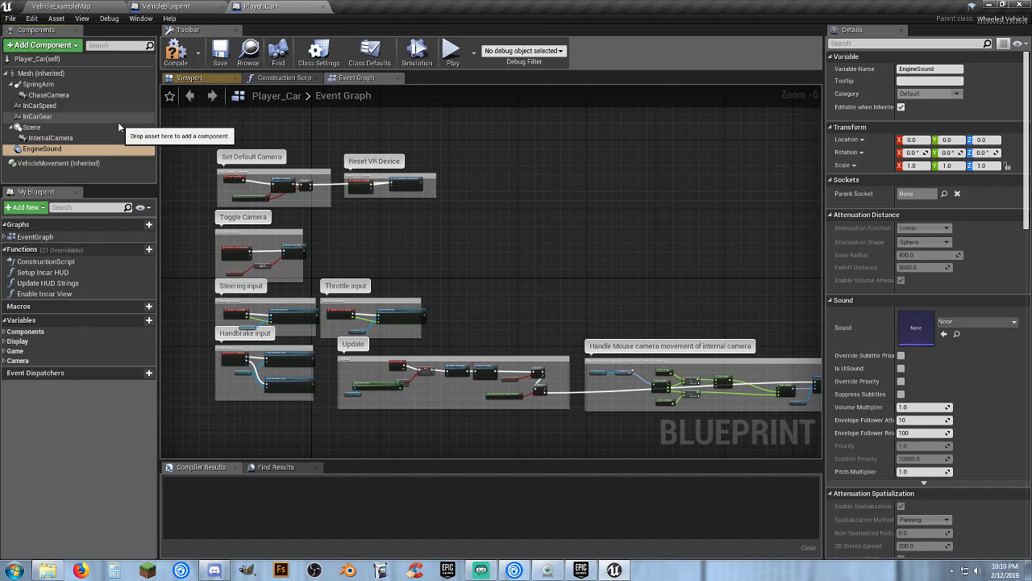
pyautogui.click(176, 52)
# Set the EngineSound component's sound to Engine_Loop_Cue, as in VehicleBlueprint, and compile and save Player_Car
pyautogui.click(166, 7)
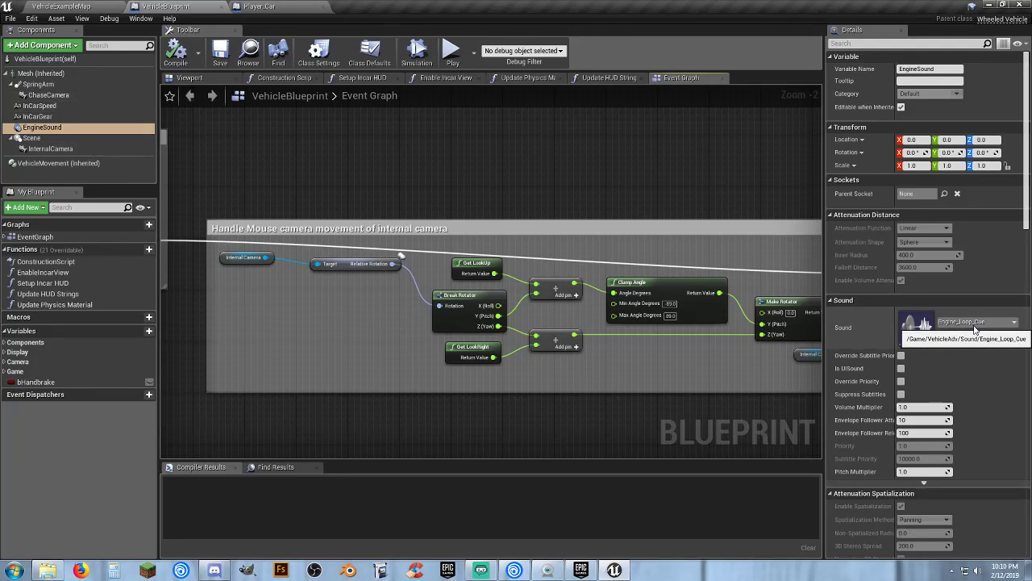
pyautogui.click(257, 6)
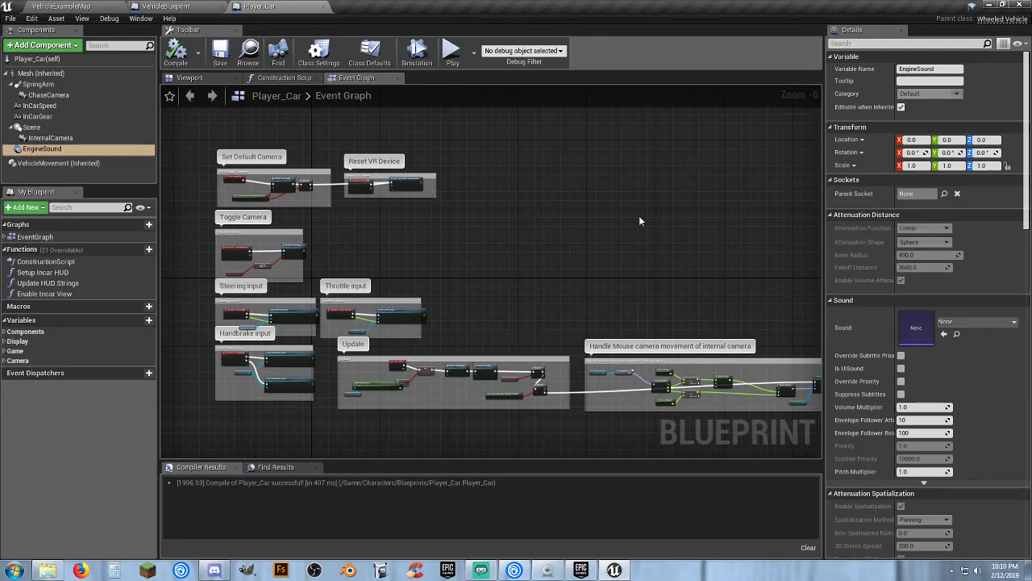
pyautogui.click(975, 321)
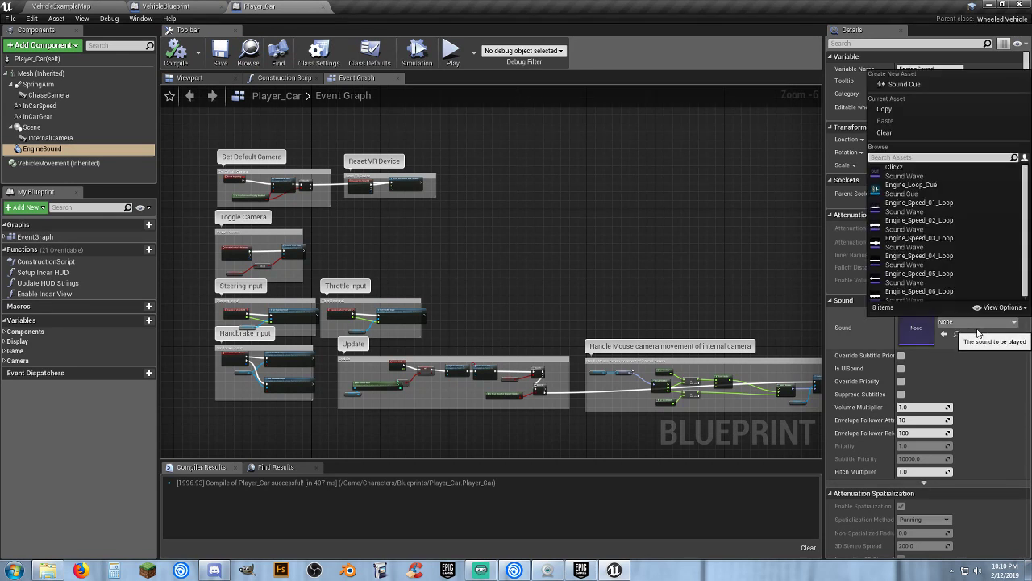
pyautogui.click(949, 190)
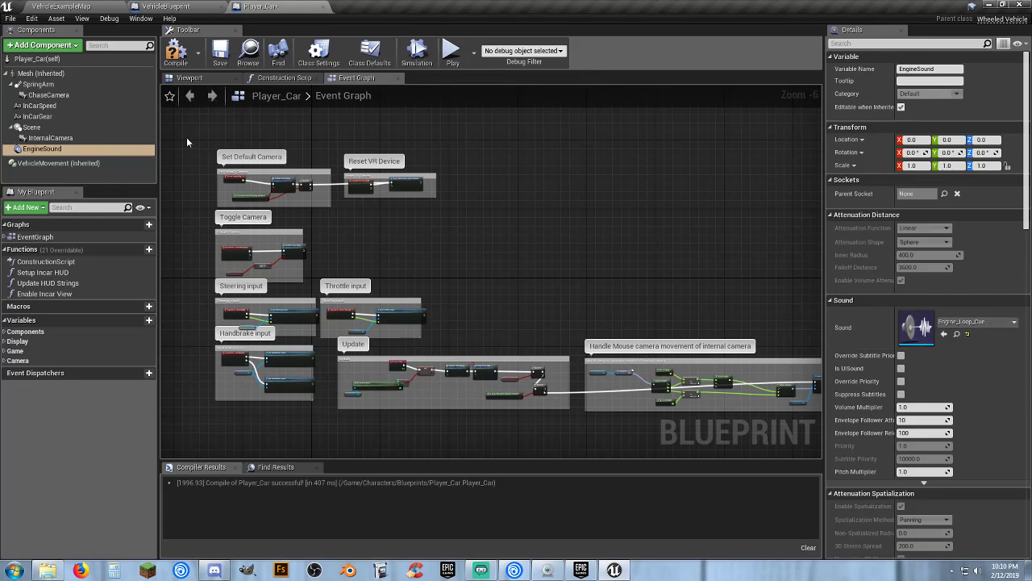
pyautogui.click(176, 54)
pyautogui.click(219, 53)
# Set the attenuation settings of Player_Car's EngineSound component to Engine_att, matching the same component in VehicleBlueprint
pyautogui.scroll(-5, 871, 290)
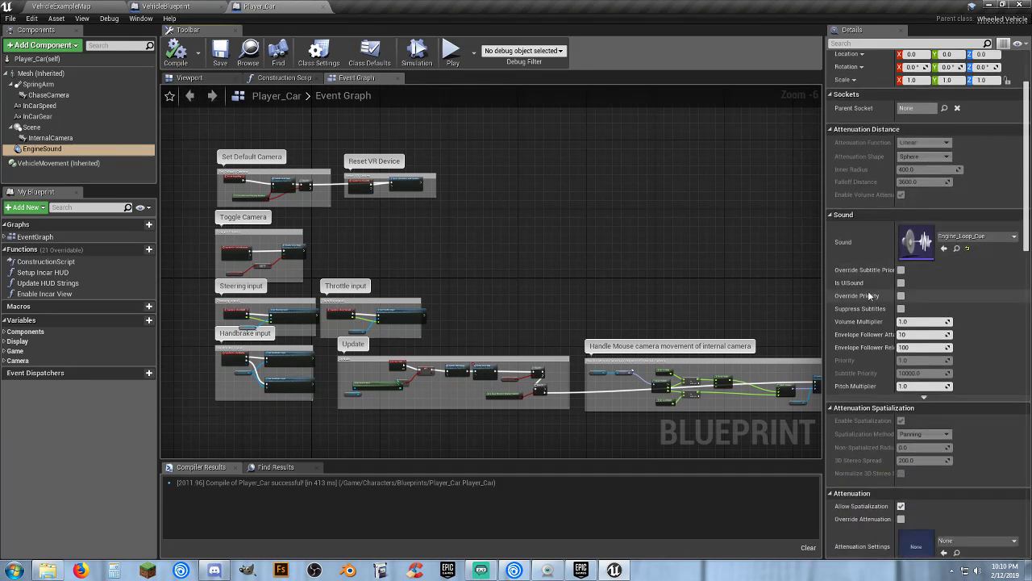
pyautogui.scroll(-1, 867, 299)
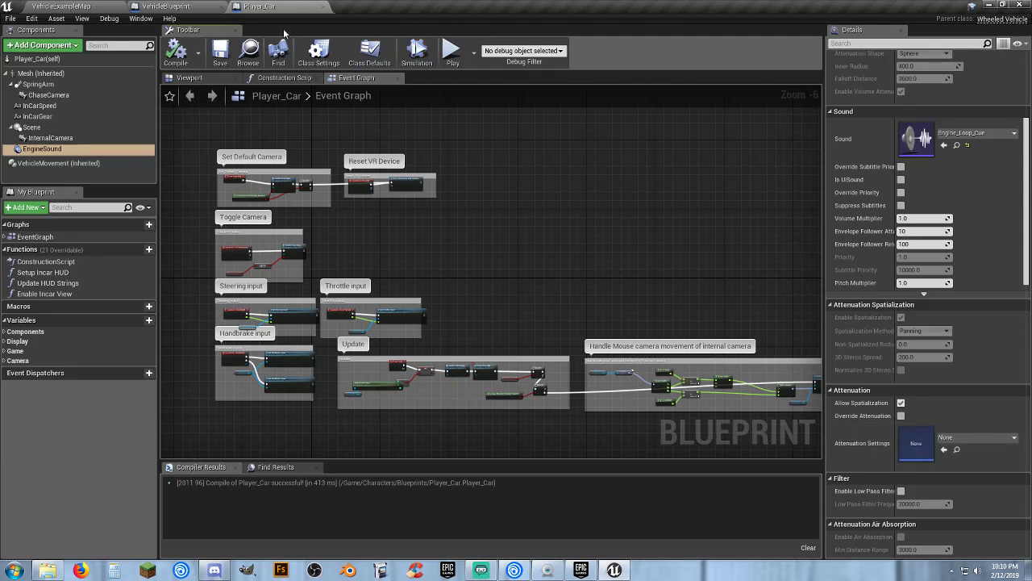
pyautogui.click(166, 6)
pyautogui.scroll(-5, 867, 337)
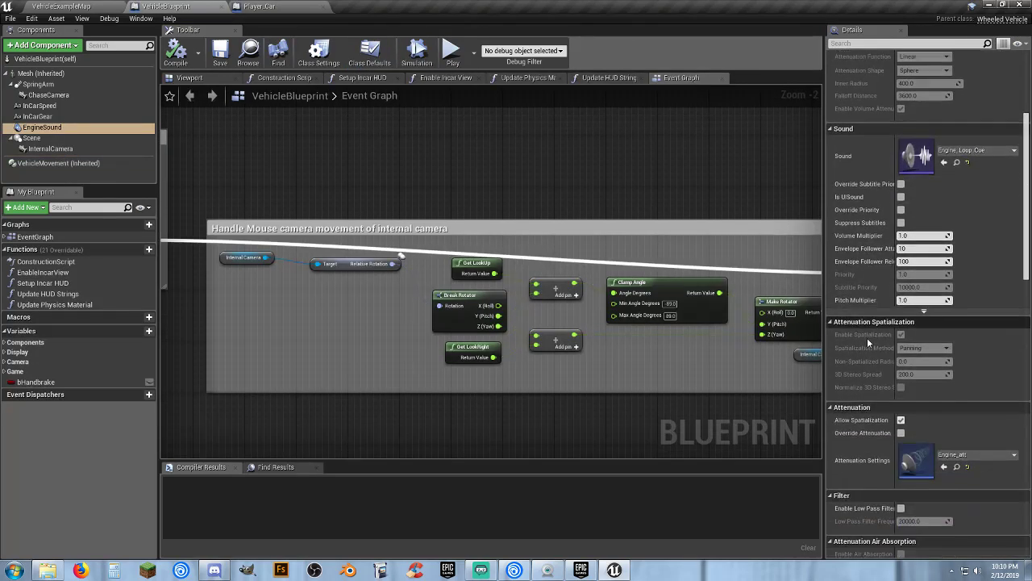
pyautogui.click(284, 7)
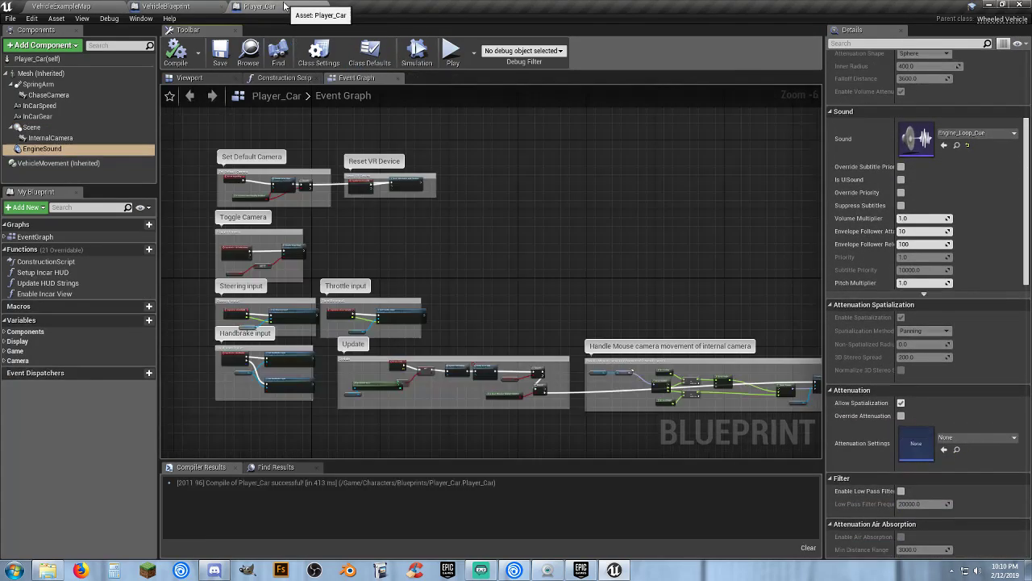
pyautogui.click(979, 438)
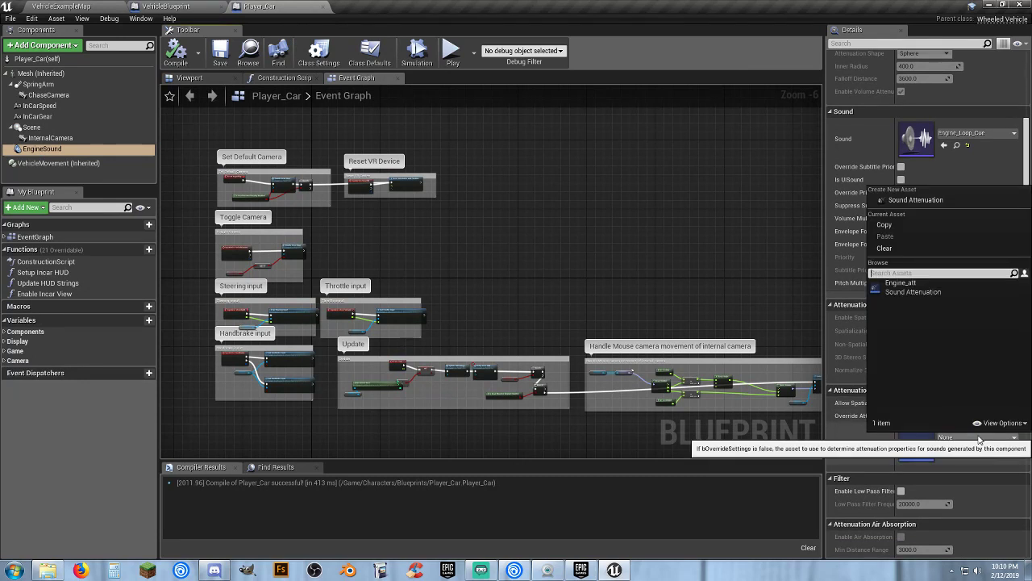
pyautogui.click(911, 288)
pyautogui.scroll(4, 858, 418)
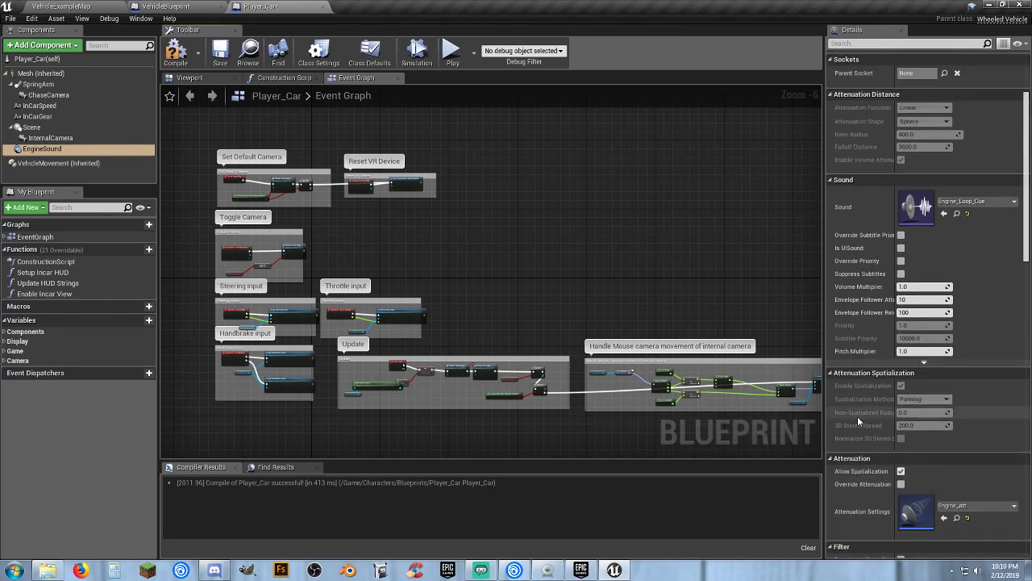
pyautogui.scroll(7, 858, 416)
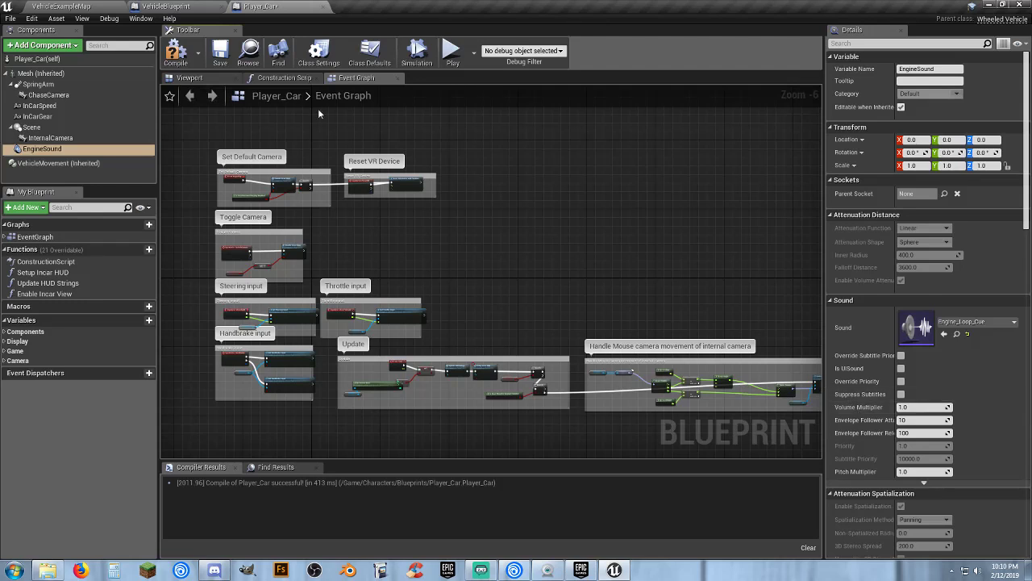
# Copy the Audio comment group with all its nodes from VehicleBlueprint's event graph and check how it connects to Event Tick
pyautogui.click(166, 5)
pyautogui.moveTo(236, 155); pyautogui.dragTo(810, 322, button='right')
pyautogui.moveTo(396, 317); pyautogui.dragTo(679, 32, button='right')
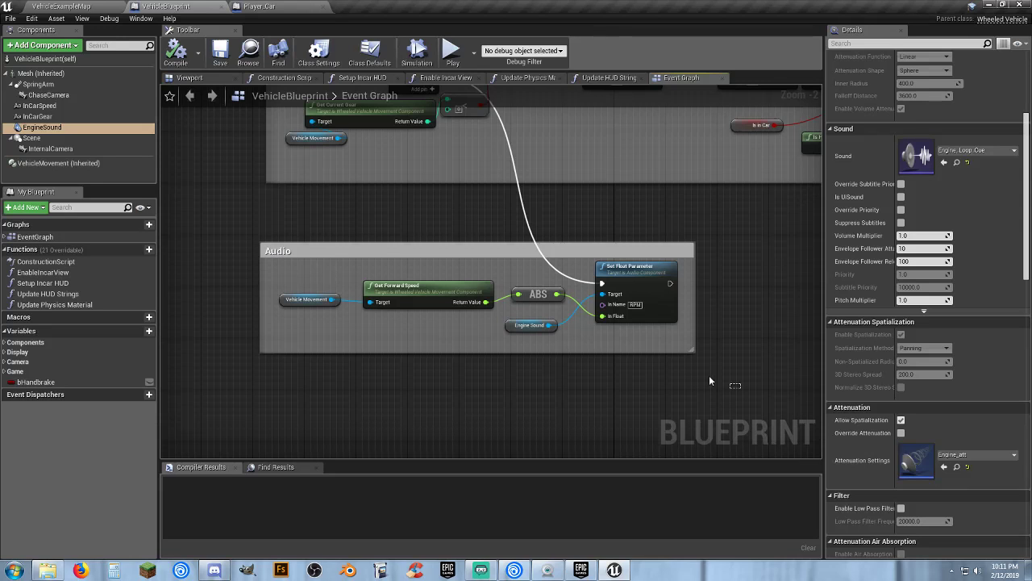
pyautogui.moveTo(710, 381); pyautogui.dragTo(318, 265)
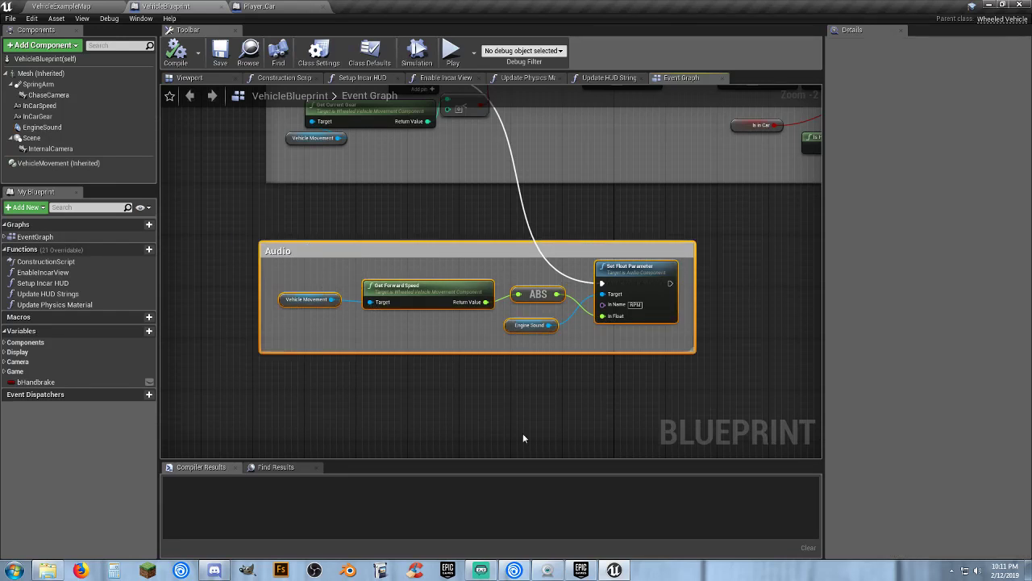
pyautogui.click(743, 246)
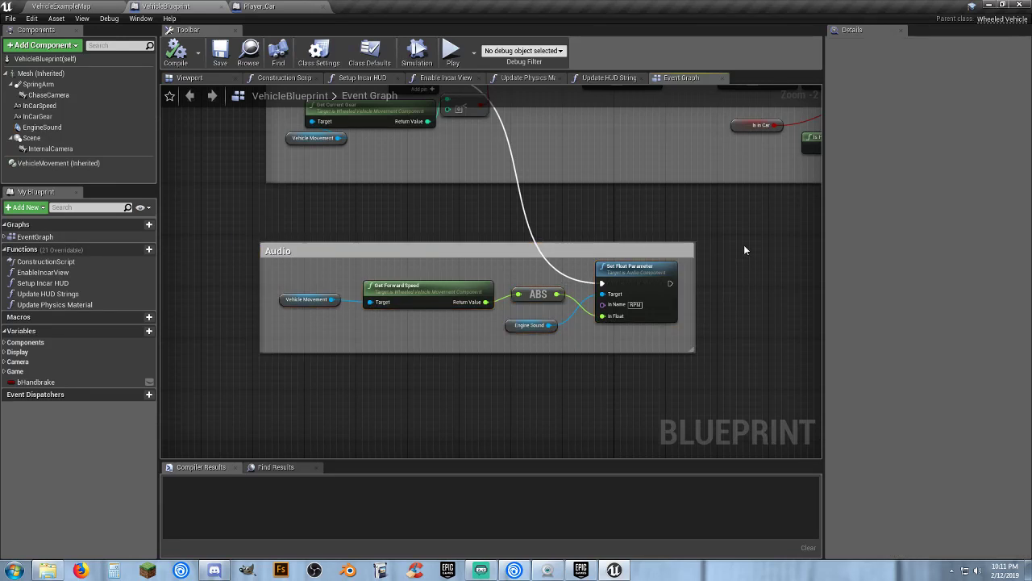
pyautogui.moveTo(744, 246); pyautogui.dragTo(734, 354, button='right')
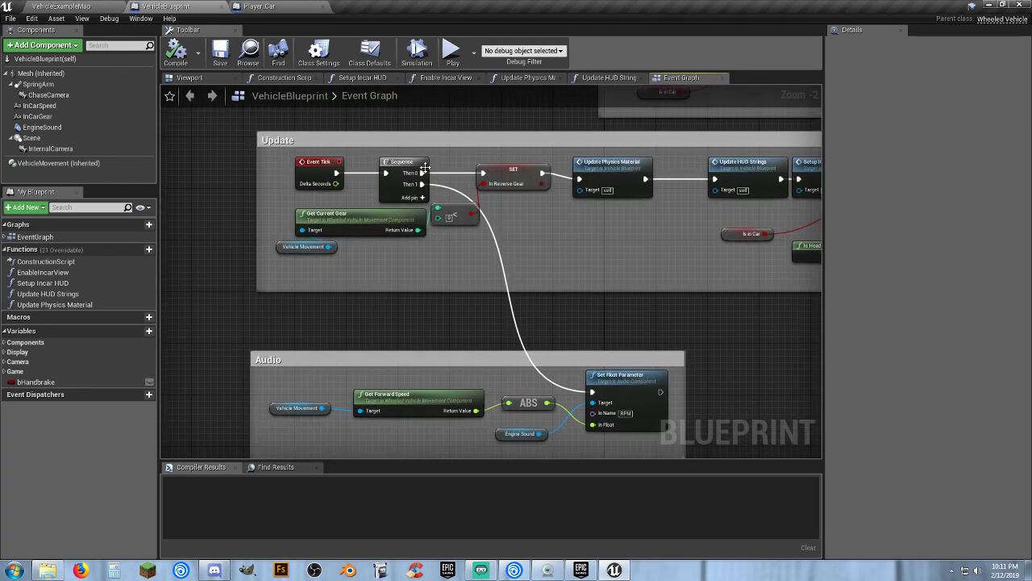
# Paste the copied Audio group into Player_Car's event graph below the Update group
pyautogui.click(289, 7)
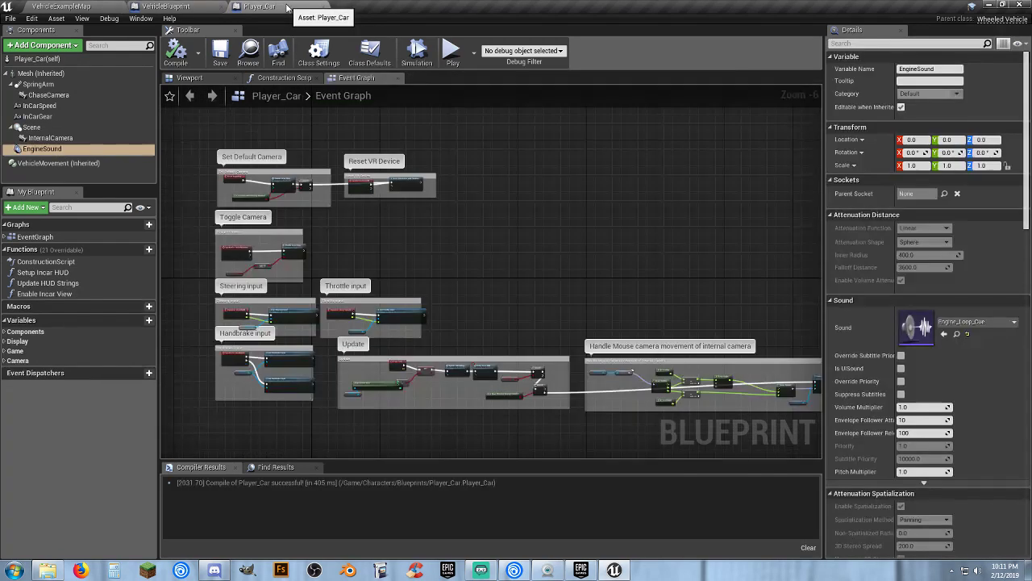
pyautogui.scroll(2, 266, 300)
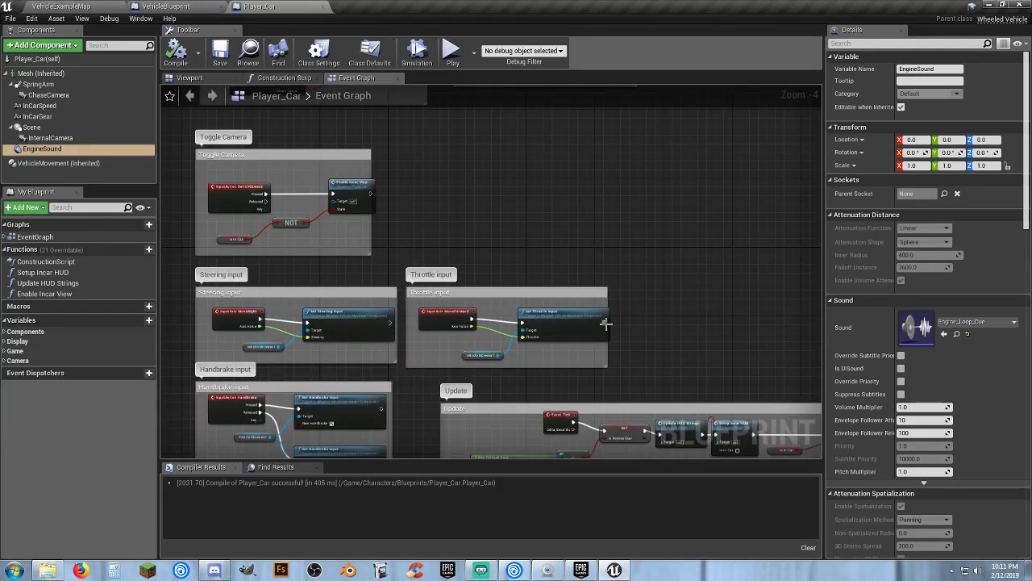
pyautogui.moveTo(605, 323); pyautogui.dragTo(536, 226, button='right')
pyautogui.moveTo(559, 282); pyautogui.dragTo(549, 274, button='right')
pyautogui.hotkey('ctrl', 'v')
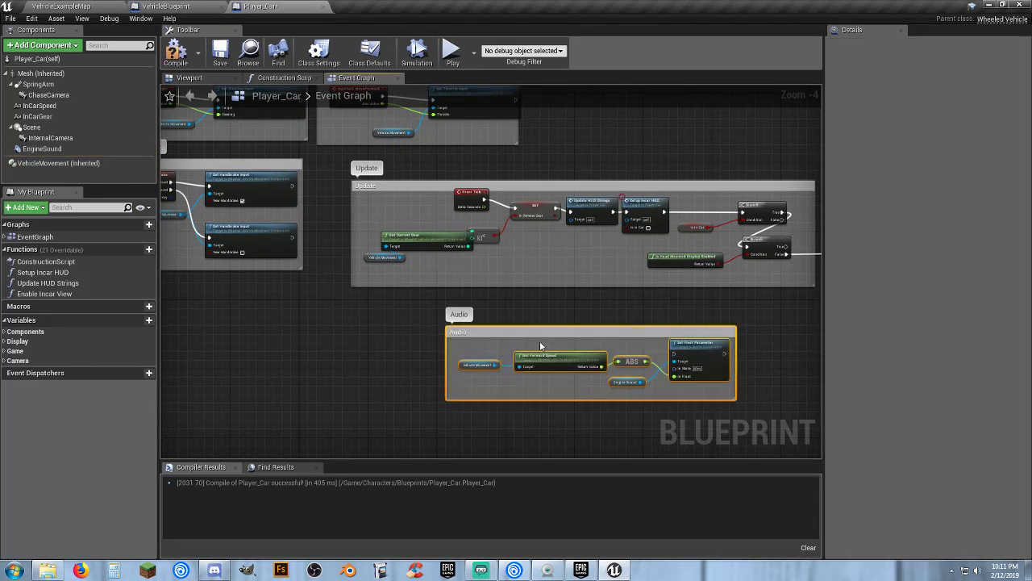
# Move Event Tick away from the SET In Reverse Gear node and insert a Sequence node between them
pyautogui.moveTo(473, 191); pyautogui.dragTo(389, 205)
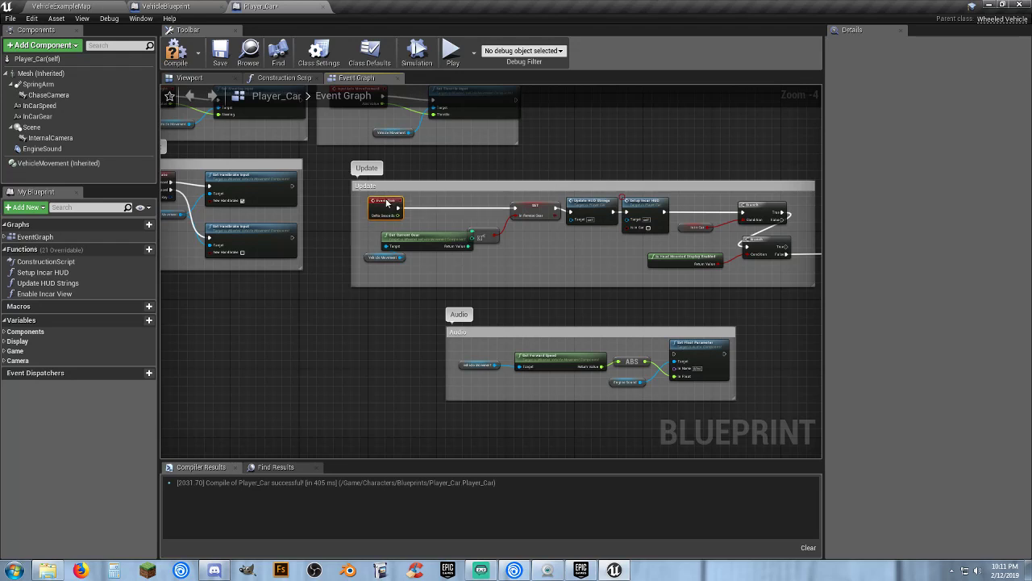
pyautogui.scroll(4, 395, 206)
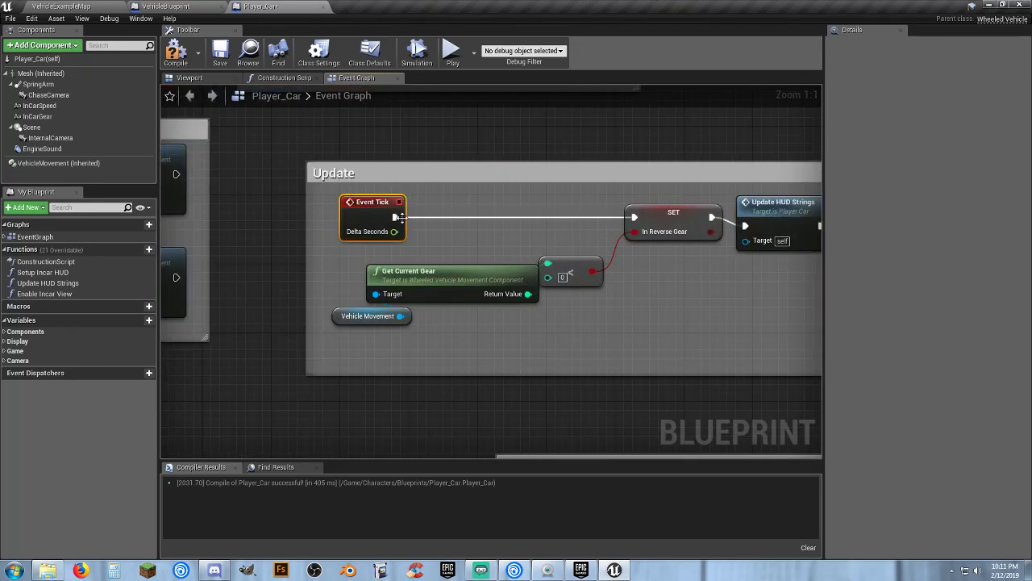
pyautogui.moveTo(483, 218); pyautogui.dragTo(483, 218)
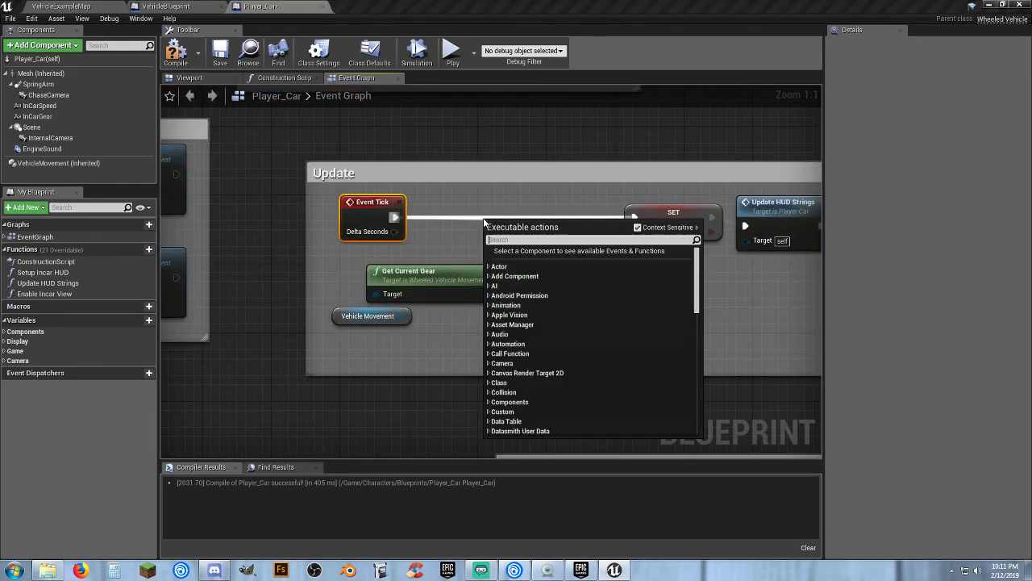
pyautogui.write('sequ')
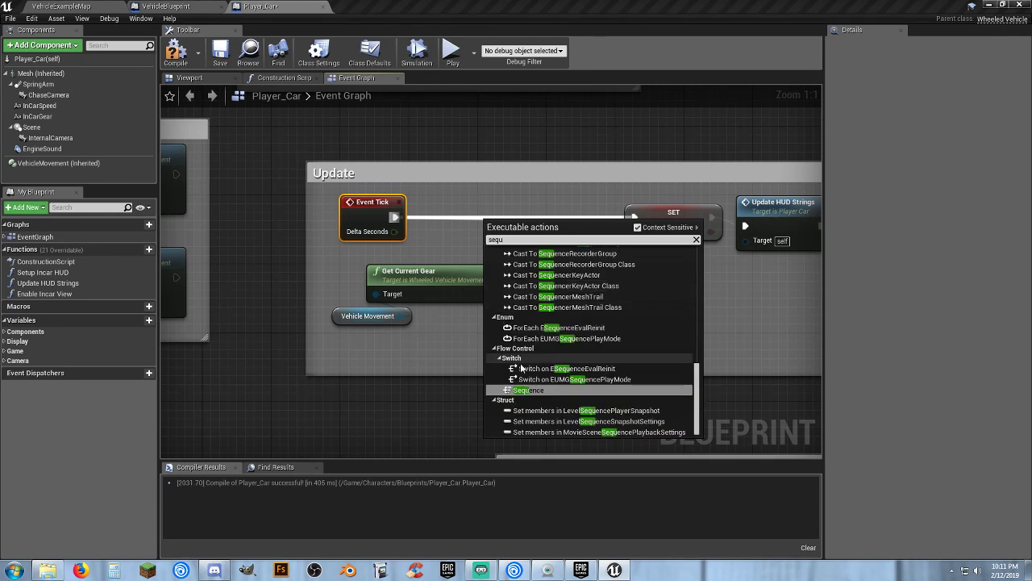
pyautogui.click(528, 389)
pyautogui.moveTo(504, 227); pyautogui.dragTo(497, 202)
# Connect the Sequence node's Then 1 output to the execution input of Set Float Parameter in the Audio group
pyautogui.moveTo(656, 286); pyautogui.dragTo(592, 257, button='right')
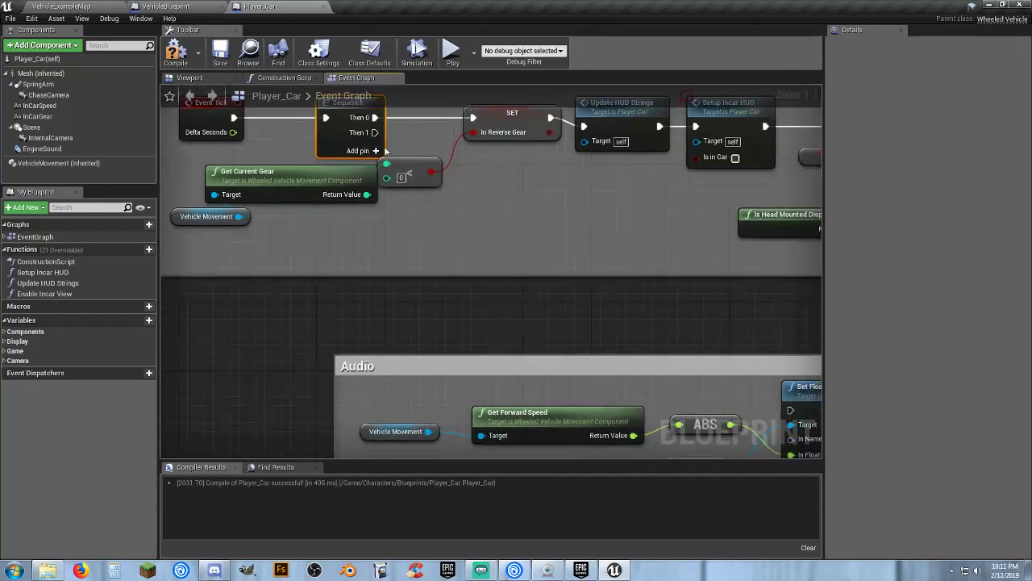
pyautogui.moveTo(378, 136); pyautogui.dragTo(791, 412)
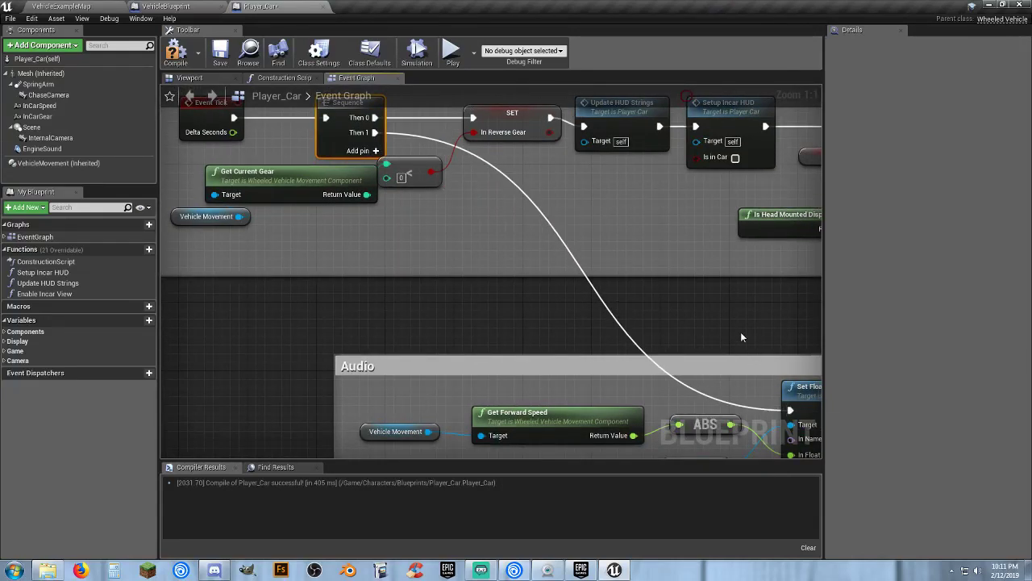
pyautogui.moveTo(740, 332); pyautogui.dragTo(615, 243, button='right')
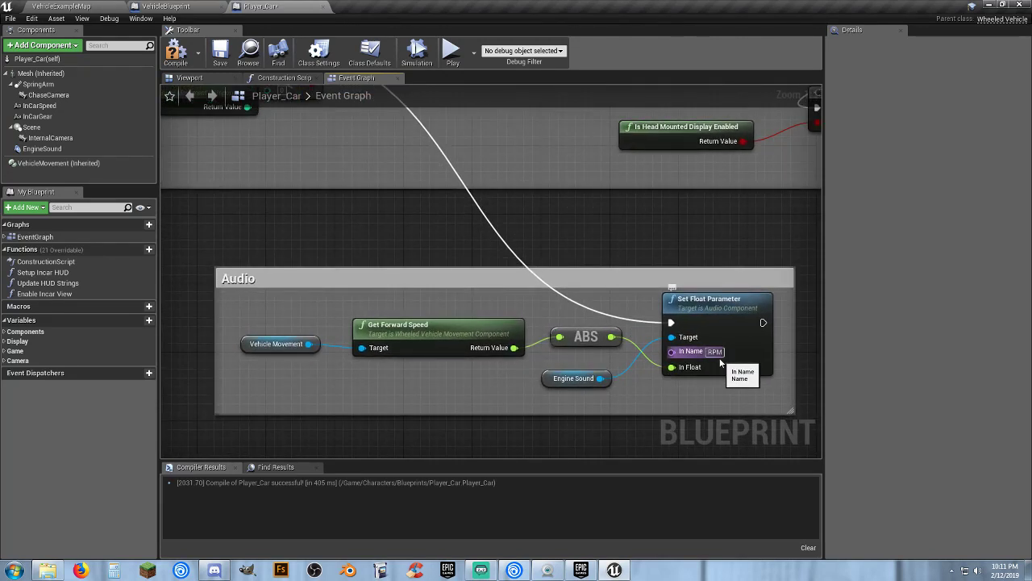
pyautogui.moveTo(376, 239); pyautogui.dragTo(406, 241, button='right')
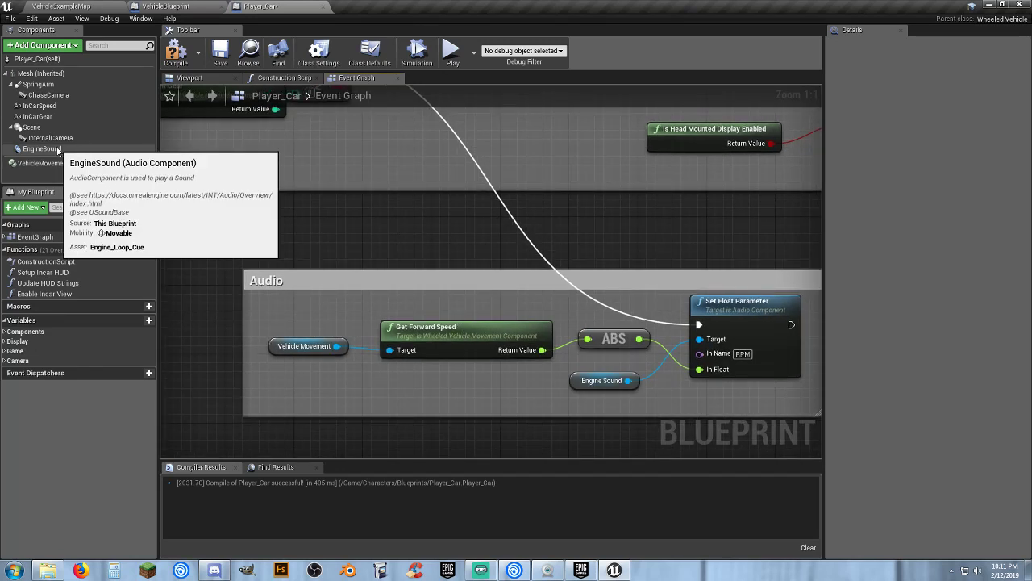
pyautogui.moveTo(58, 150); pyautogui.dragTo(518, 407)
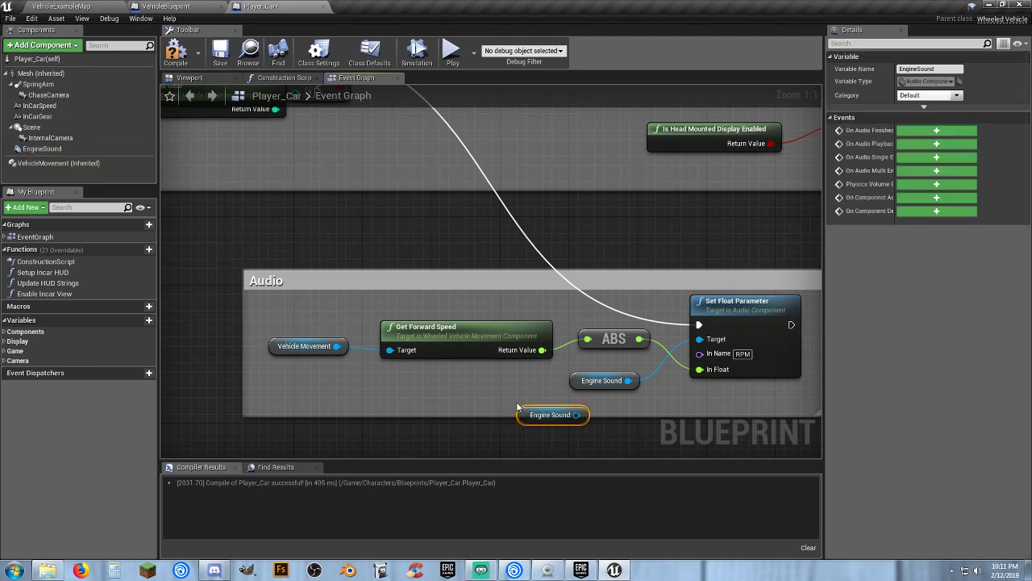
pyautogui.click(574, 384)
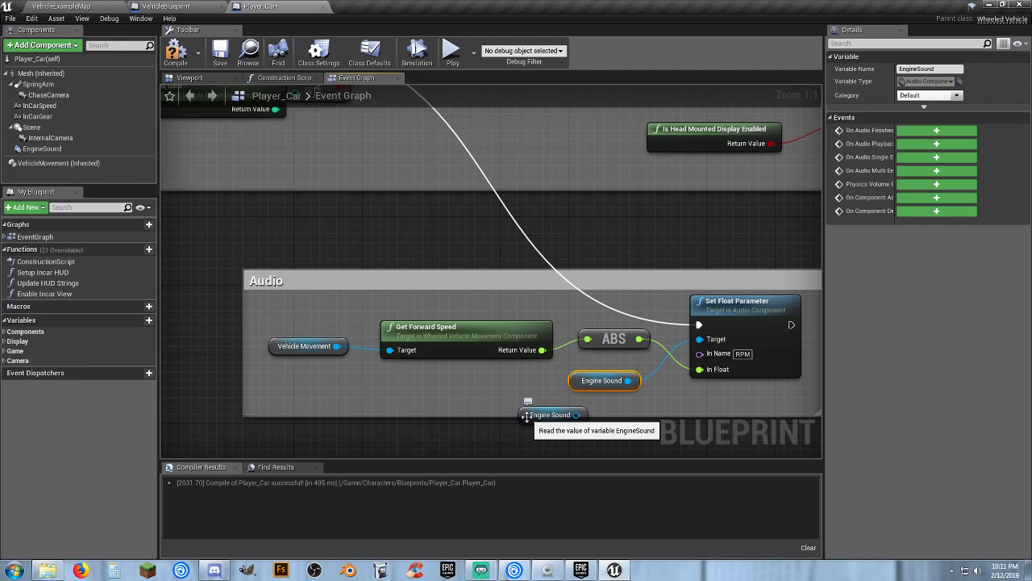
pyautogui.click(526, 417)
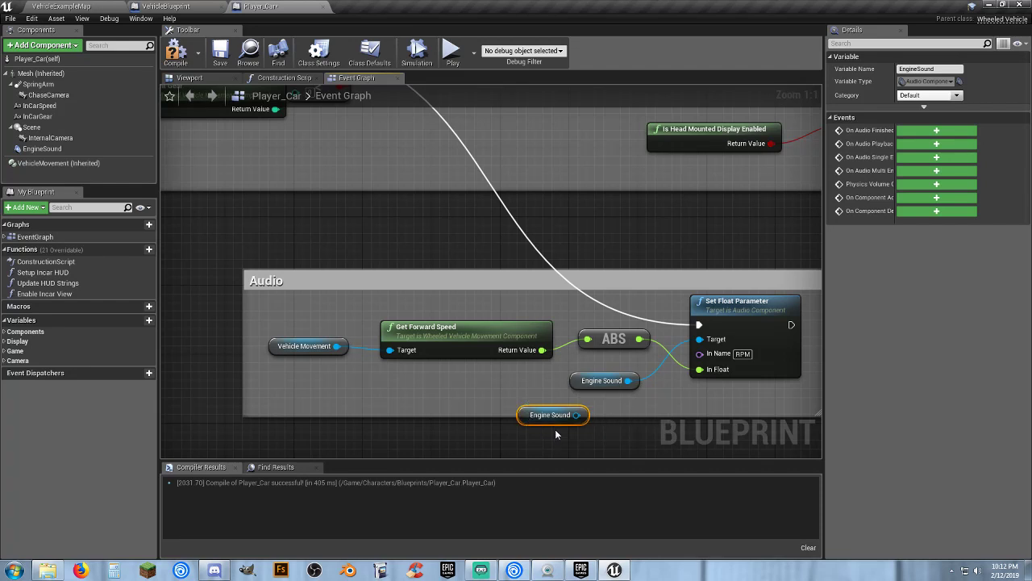
pyautogui.press('Delete')
pyautogui.click(596, 382)
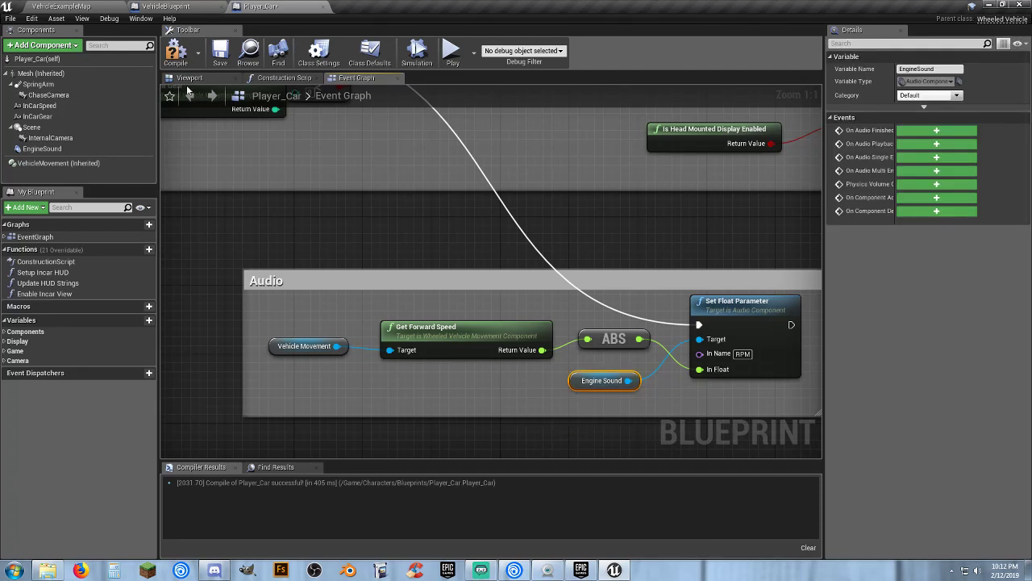
# Compile and save the Player_Car blueprint, and return to the VehicleExampleMap level
pyautogui.click(175, 50)
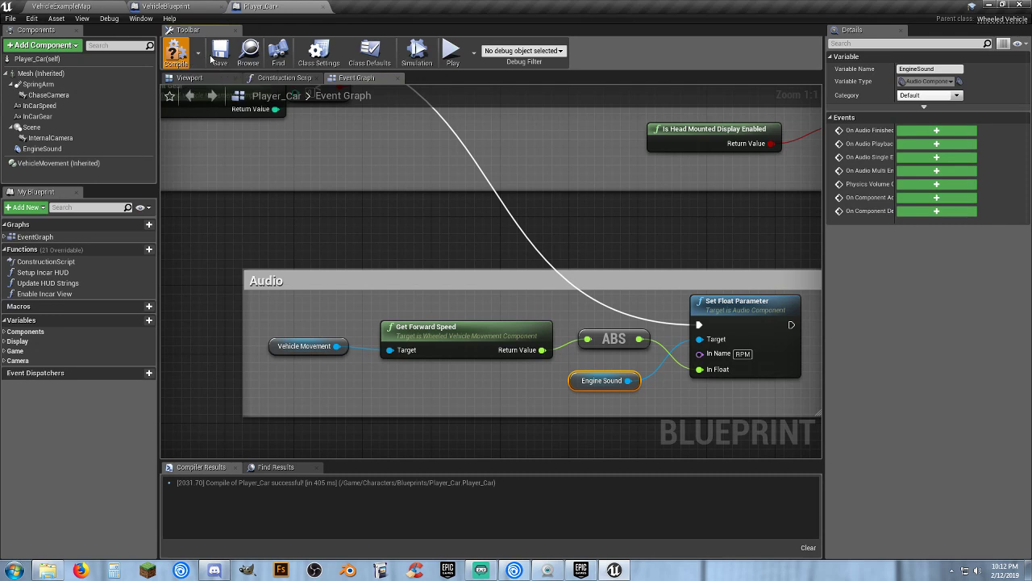
pyautogui.click(64, 7)
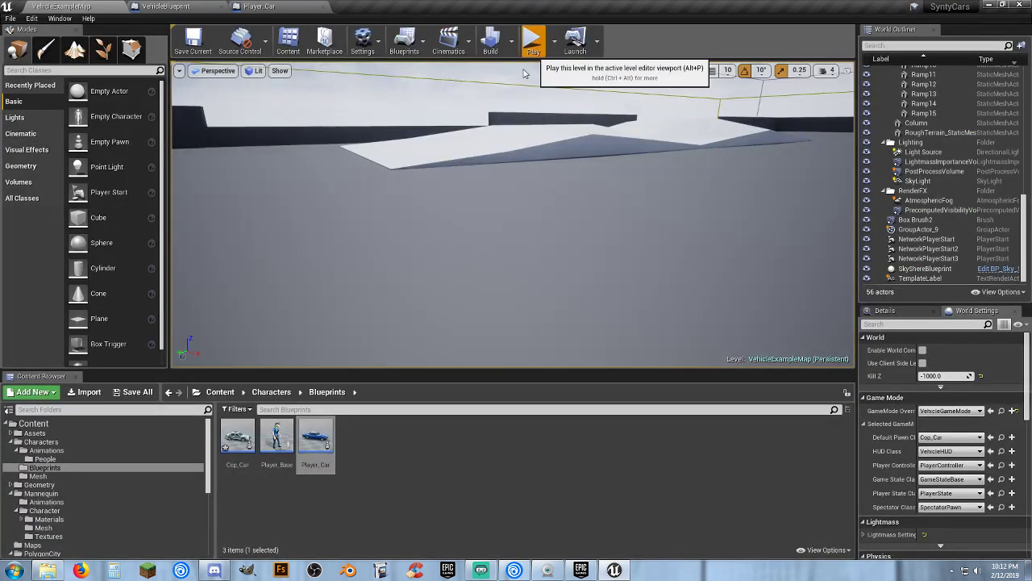
# Play the level and test-drive the police car over the ramp and around the column to hear the engine sound, and stop the session
pyautogui.click(532, 41)
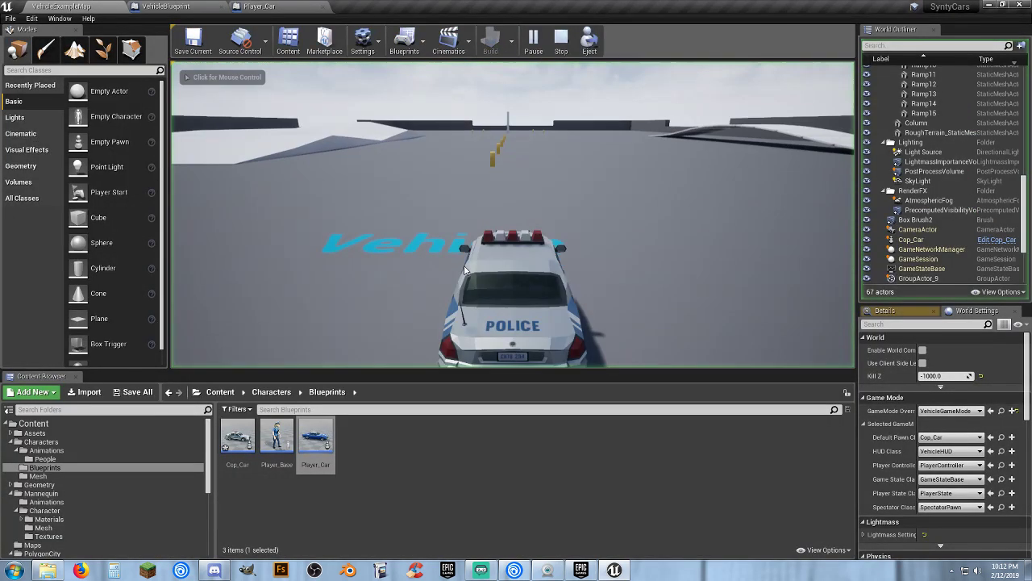
pyautogui.click(603, 304)
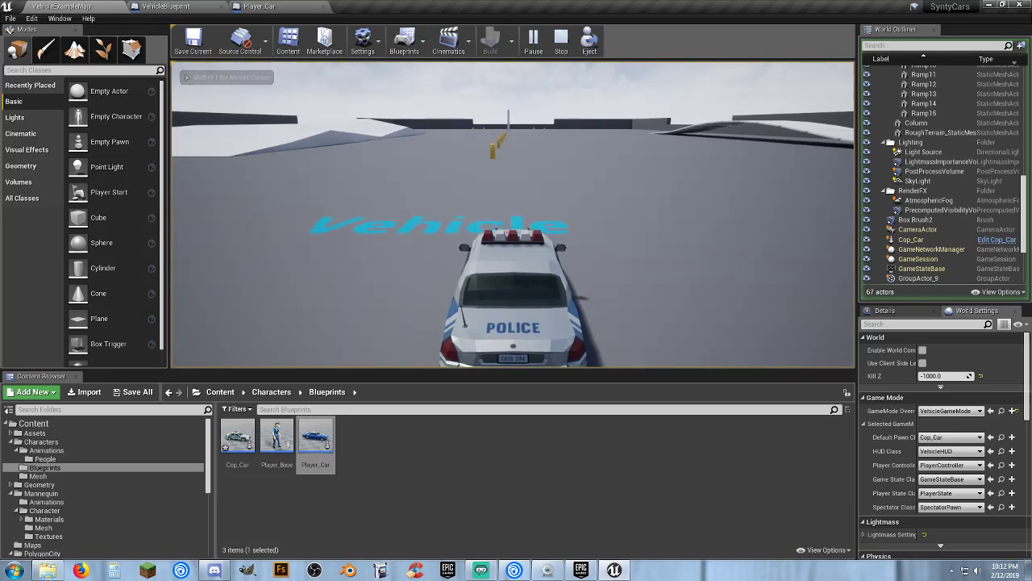
pyautogui.press('w')
pyautogui.press('a')
pyautogui.press('a')
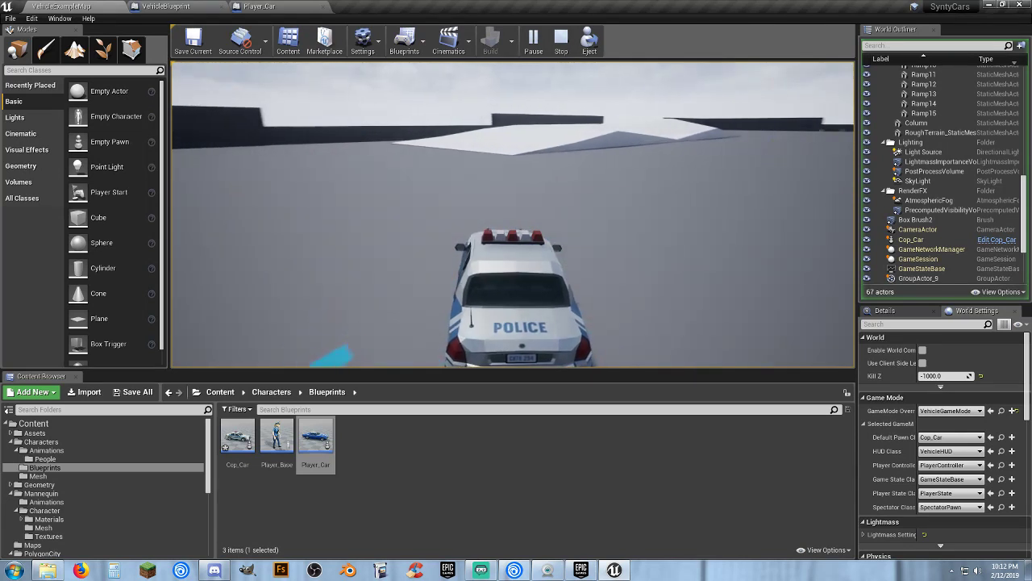
pyautogui.press('w')
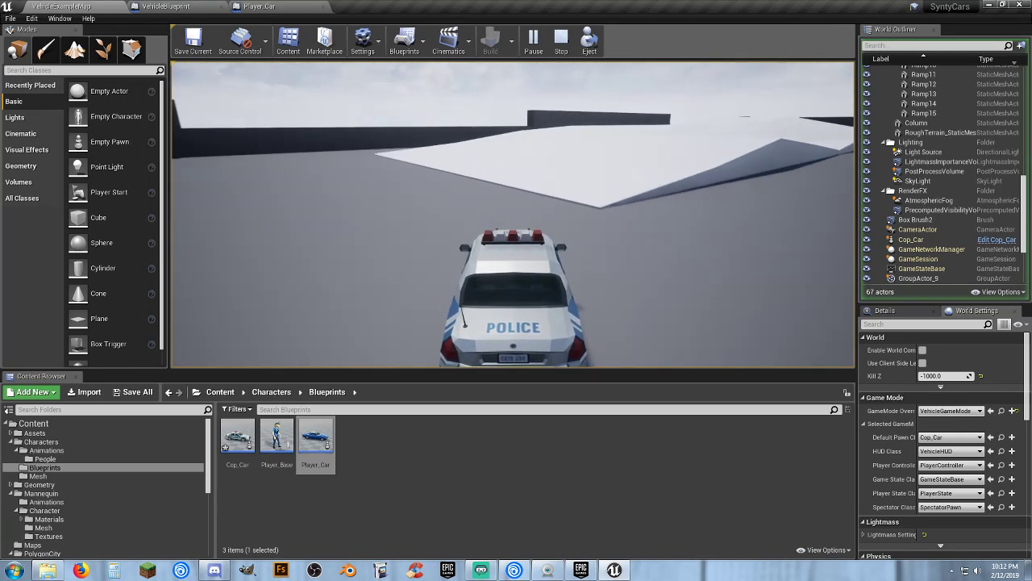
pyautogui.press('w')
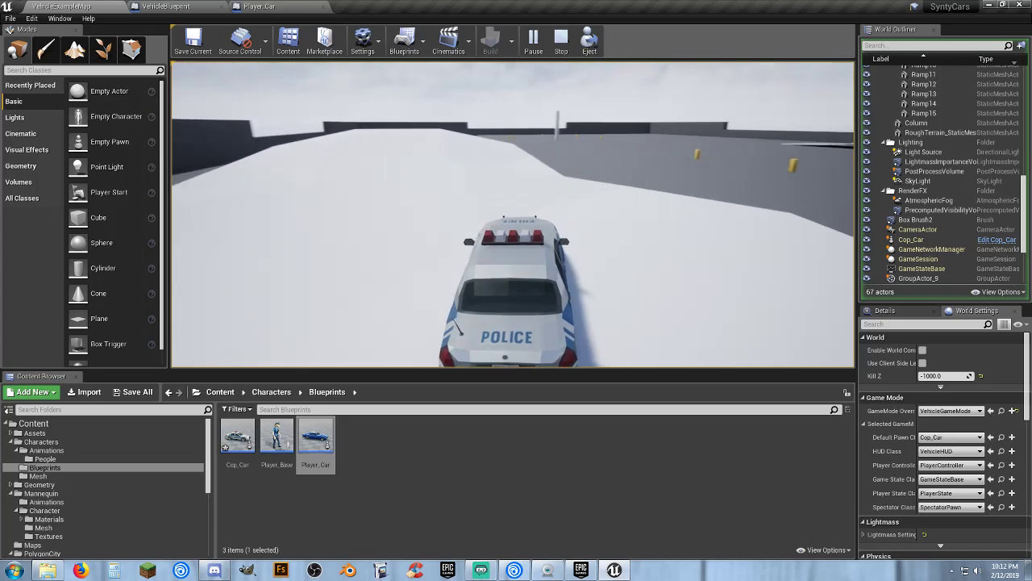
pyautogui.press('w')
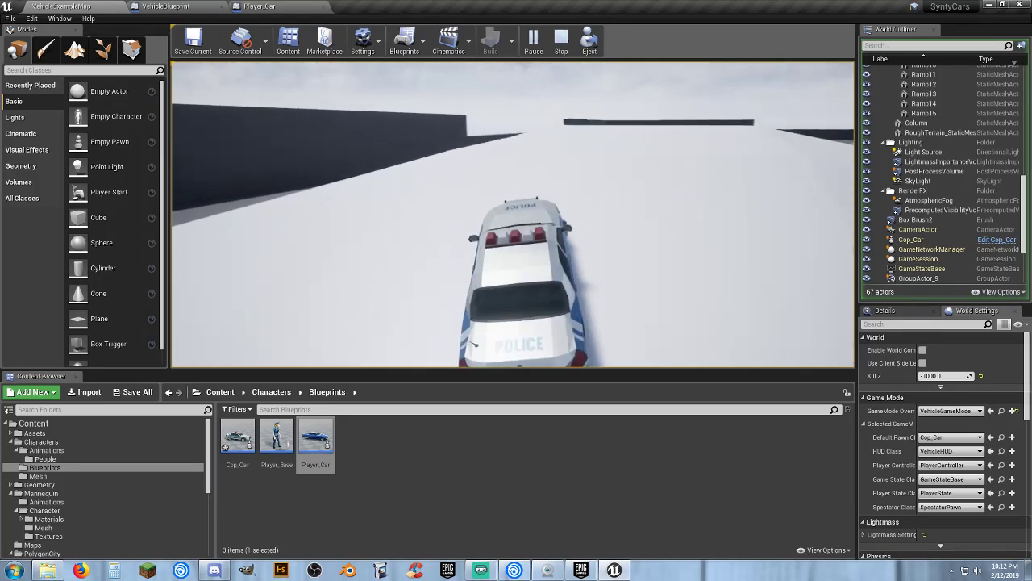
pyautogui.press('w')
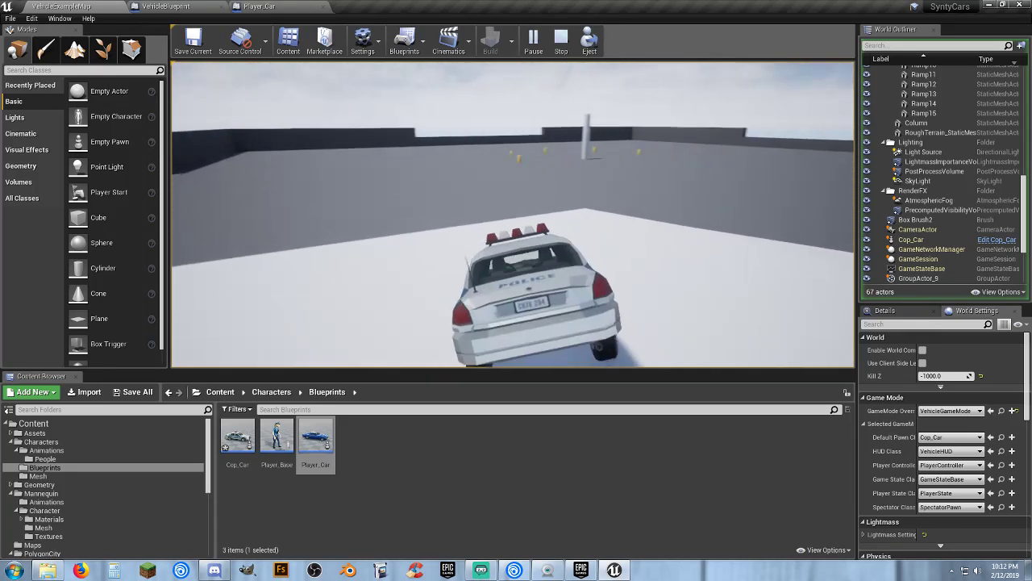
pyautogui.press('w')
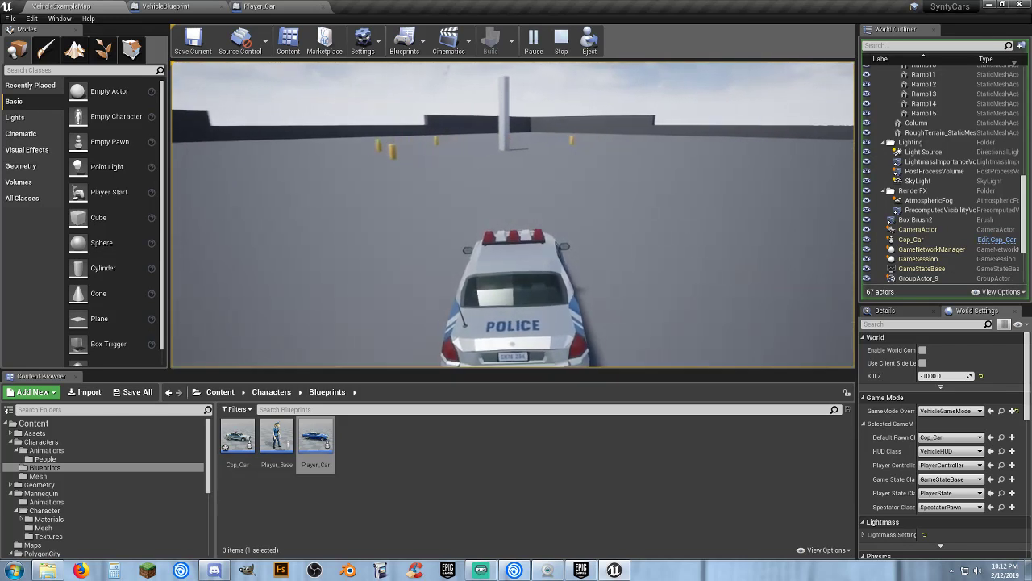
pyautogui.press('w')
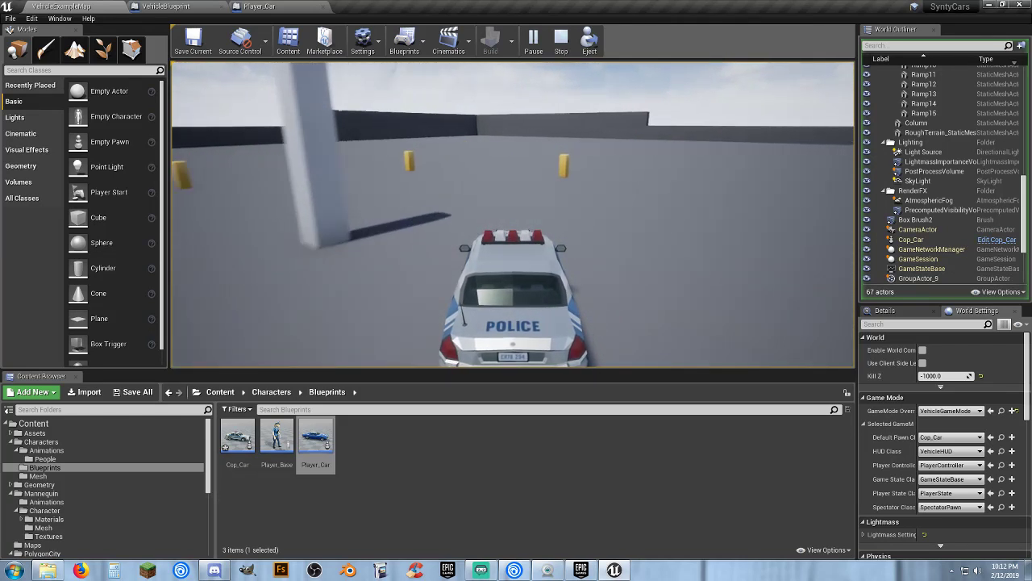
pyautogui.press('w')
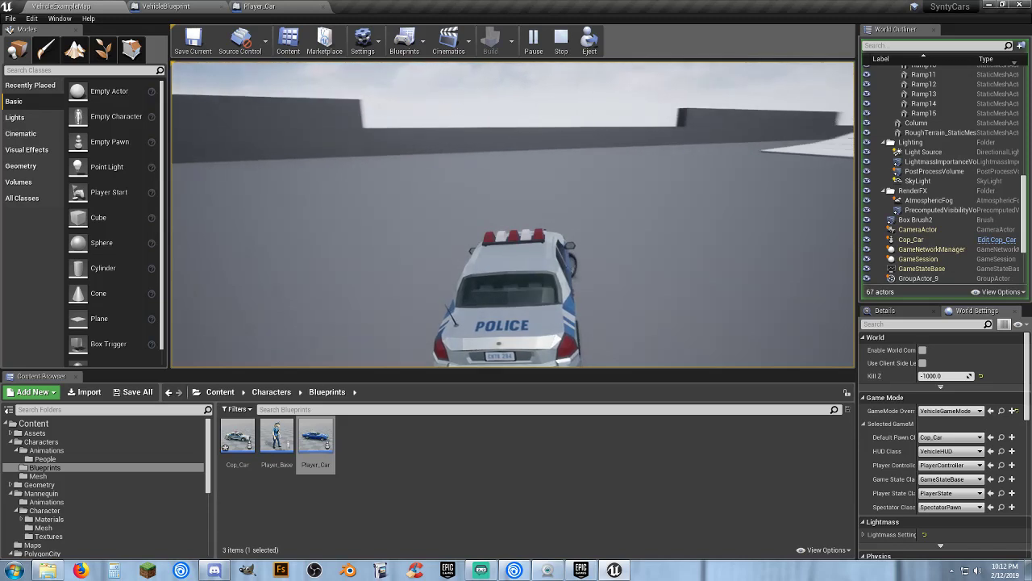
pyautogui.press('w')
pyautogui.press('d')
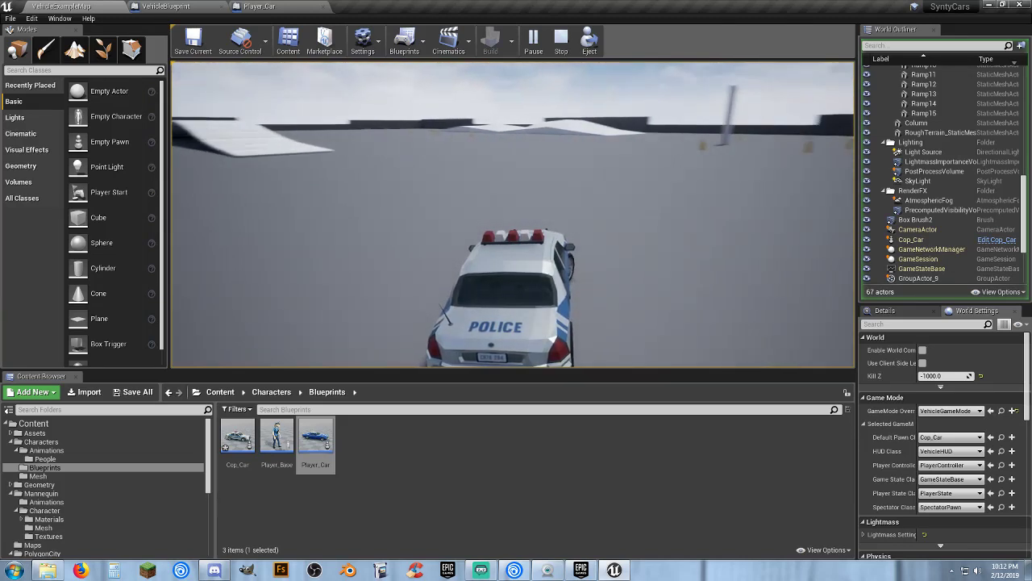
pyautogui.press('Escape')
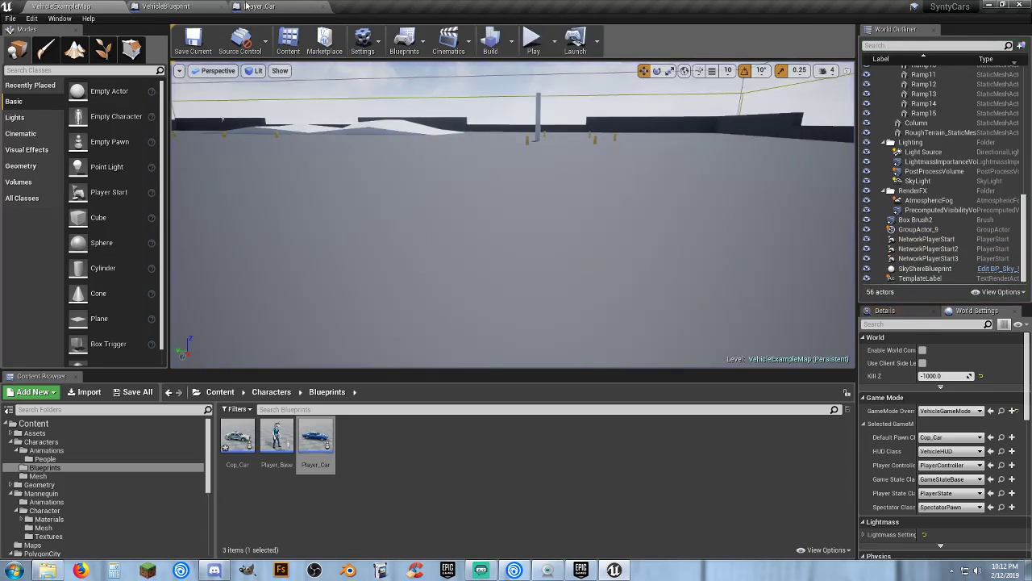
# Examine the Audio group's nodes in Player_Car's event graph and the Sequence connection that drives Set Float Parameter
pyautogui.click(247, 5)
pyautogui.scroll(-1, 412, 210)
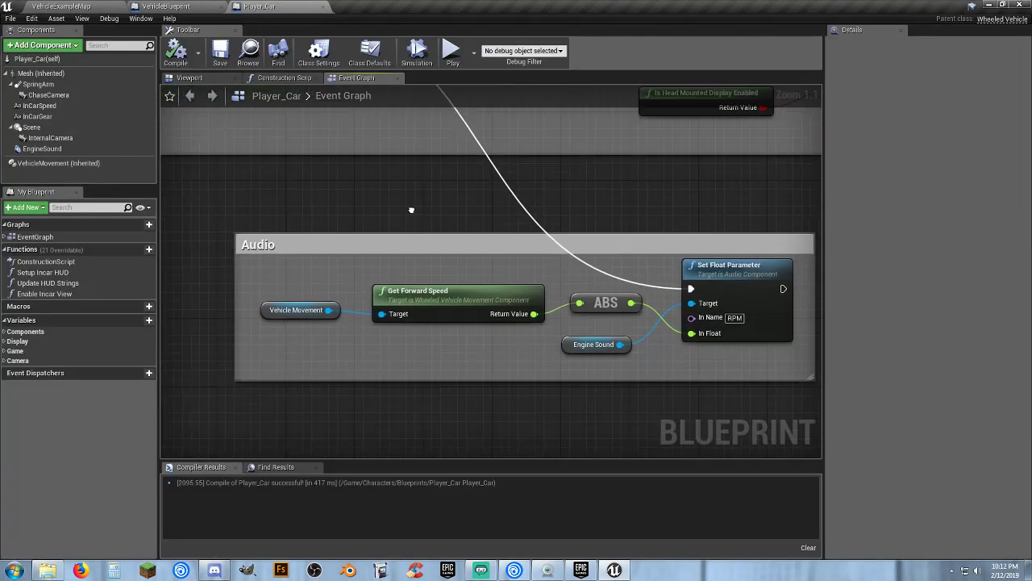
pyautogui.moveTo(411, 210); pyautogui.dragTo(404, 179, button='right')
pyautogui.click(259, 281)
pyautogui.moveTo(397, 327); pyautogui.dragTo(358, 308, button='right')
pyautogui.click(387, 246)
pyautogui.moveTo(430, 298); pyautogui.dragTo(395, 285, button='right')
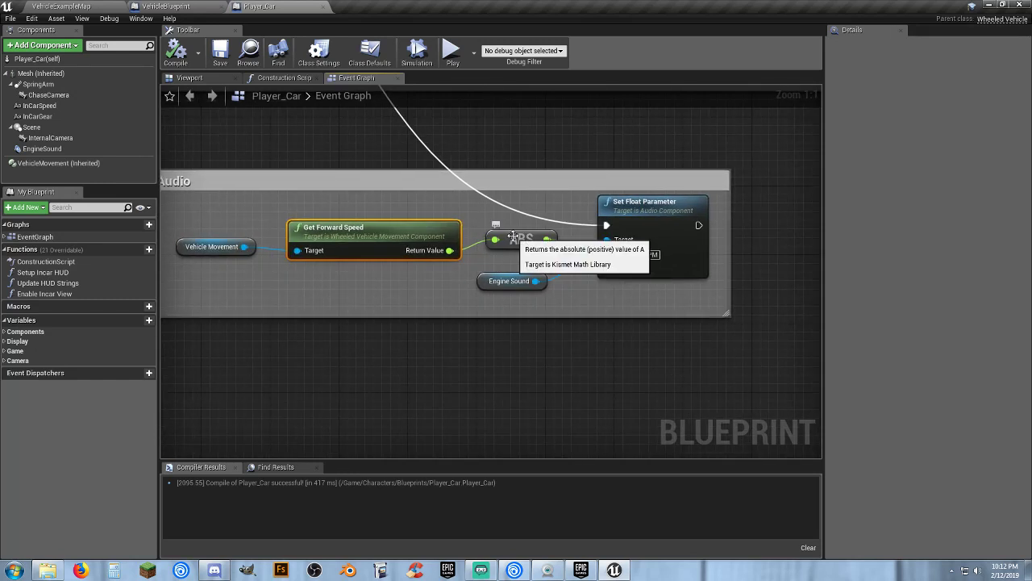
pyautogui.click(513, 236)
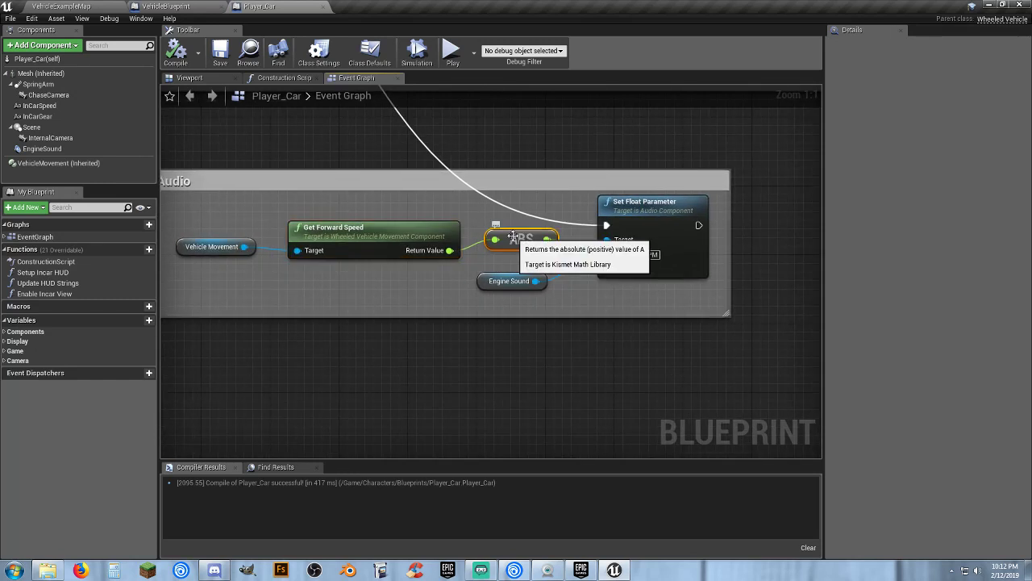
pyautogui.click(495, 282)
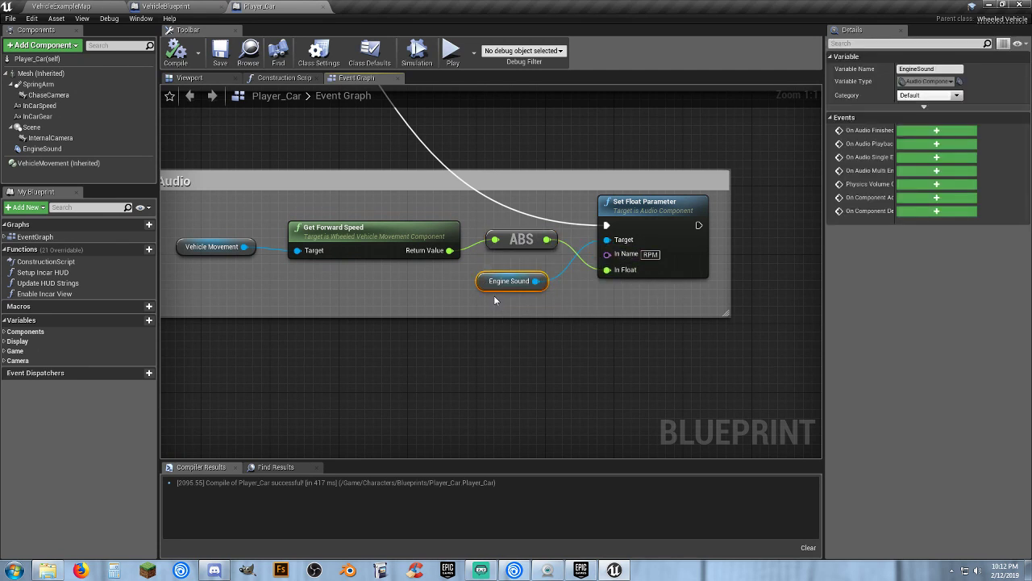
pyautogui.click(618, 241)
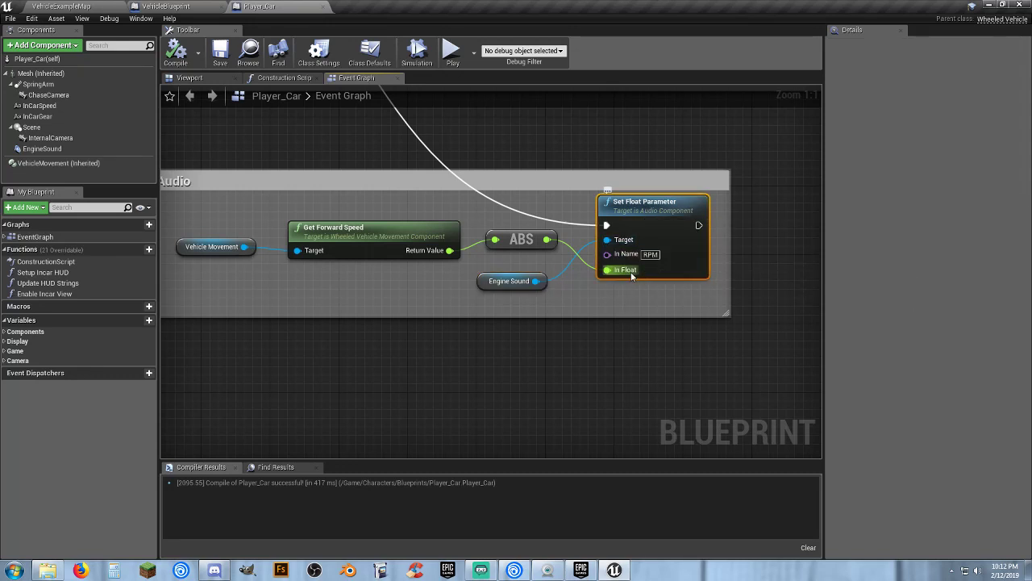
pyautogui.moveTo(514, 146); pyautogui.dragTo(689, 368, button='right')
pyautogui.click(496, 199)
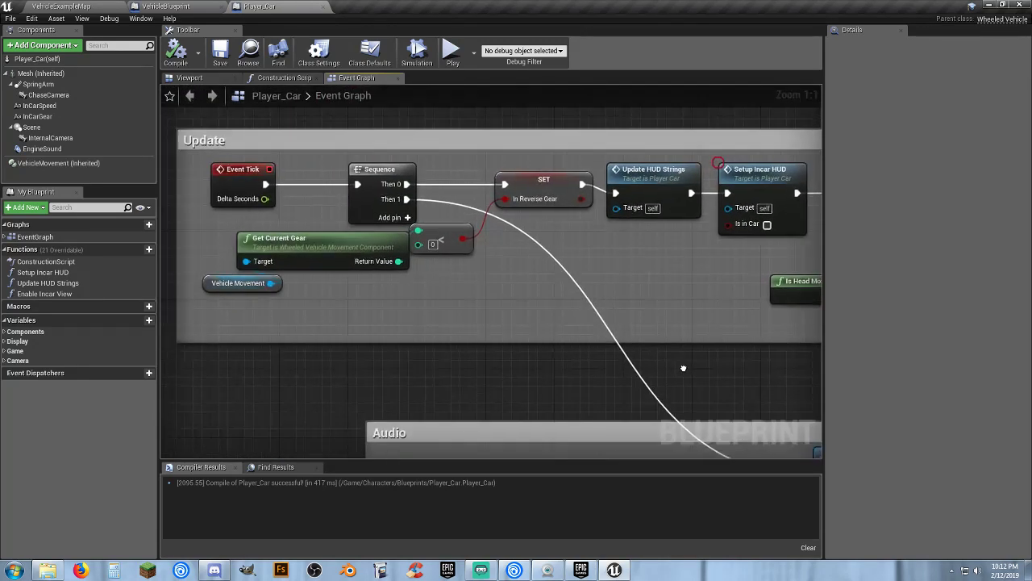
pyautogui.moveTo(527, 377); pyautogui.dragTo(490, 280, button='right')
pyautogui.scroll(-1, 490, 281)
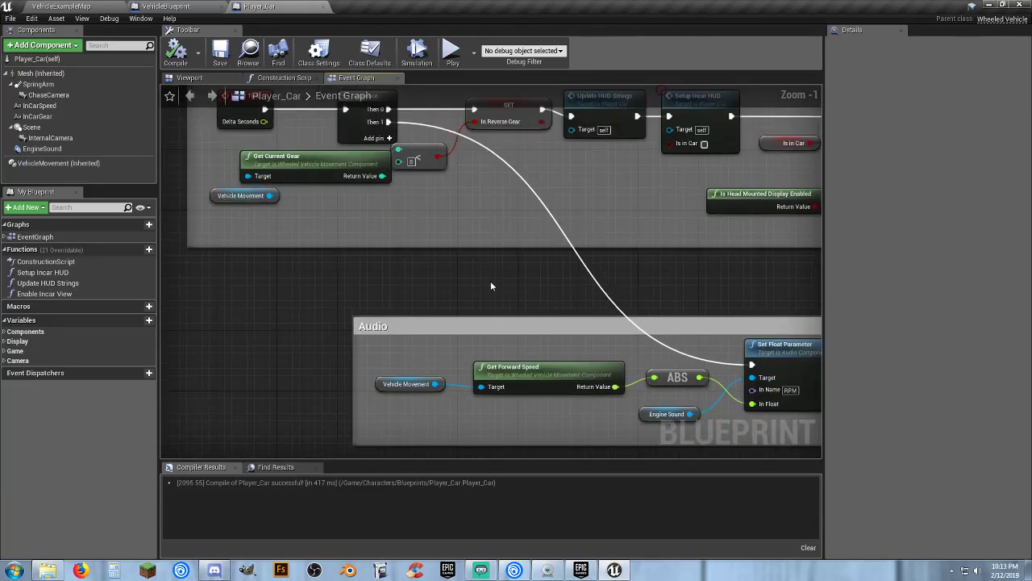
pyautogui.moveTo(447, 229); pyautogui.dragTo(440, 290, button='right')
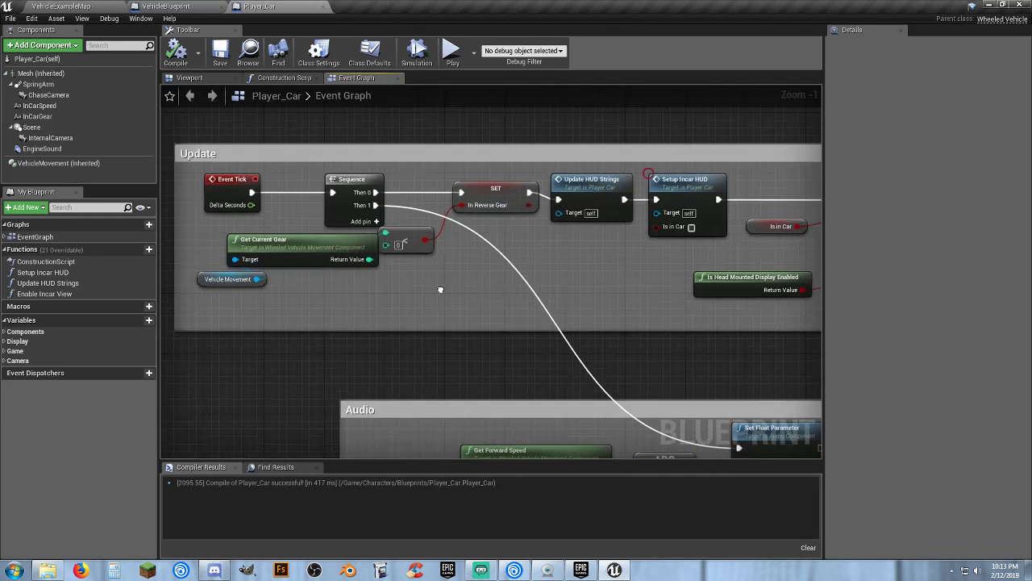
# Set the VehicleMovement component's Max RPM to 7000 in its engine setup
pyautogui.click(54, 163)
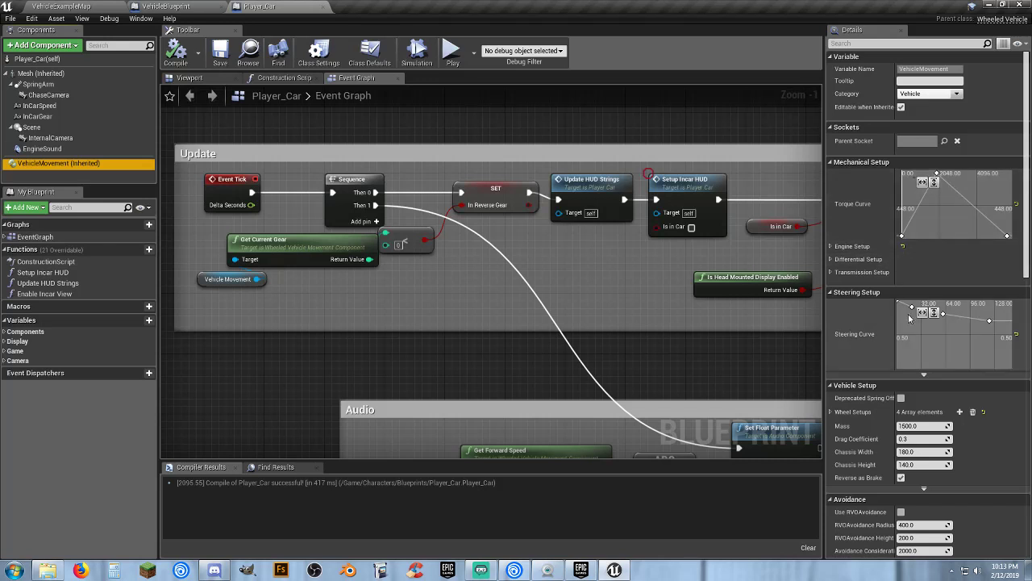
pyautogui.click(831, 246)
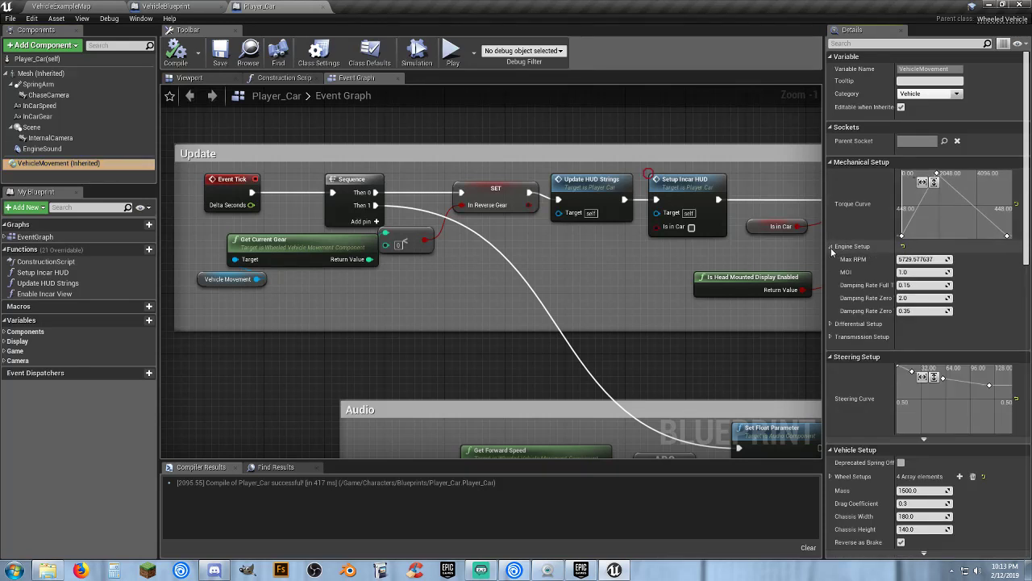
pyautogui.click(928, 259)
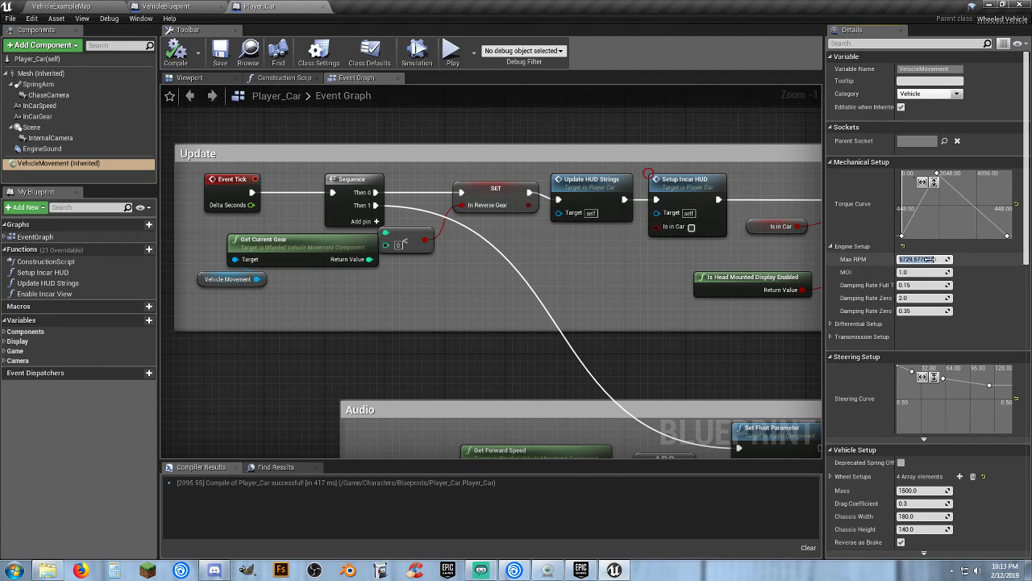
pyautogui.write('7000')
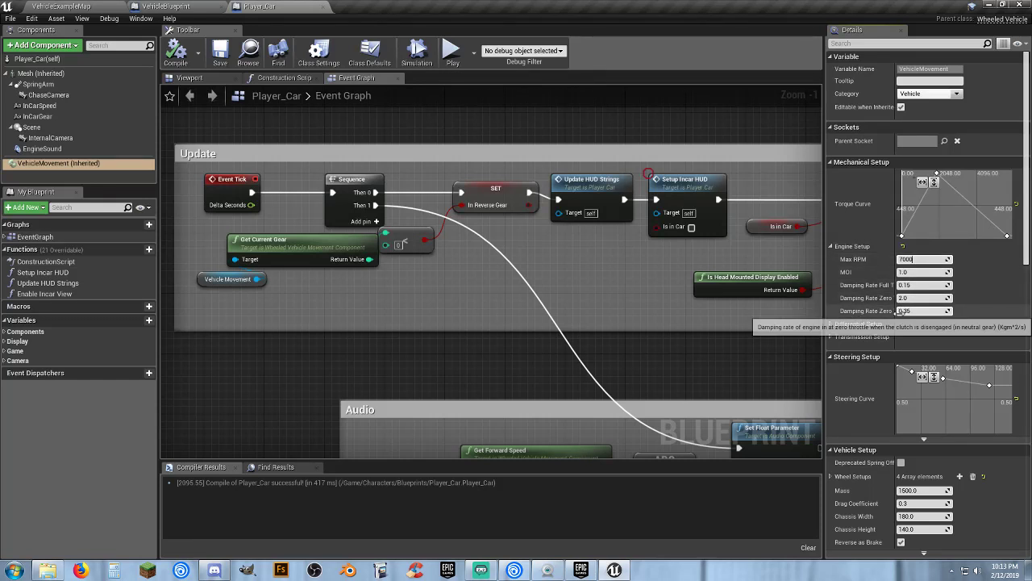
# Review the Differential Type options in the VehicleMovement component's differential setup, and compile the Player_Car blueprint
pyautogui.click(831, 323)
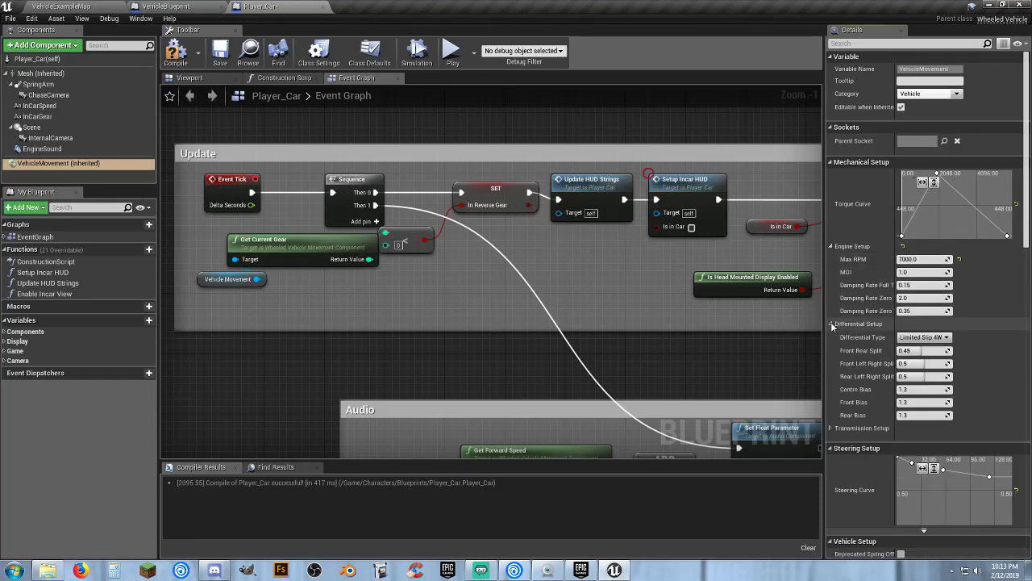
pyautogui.click(935, 339)
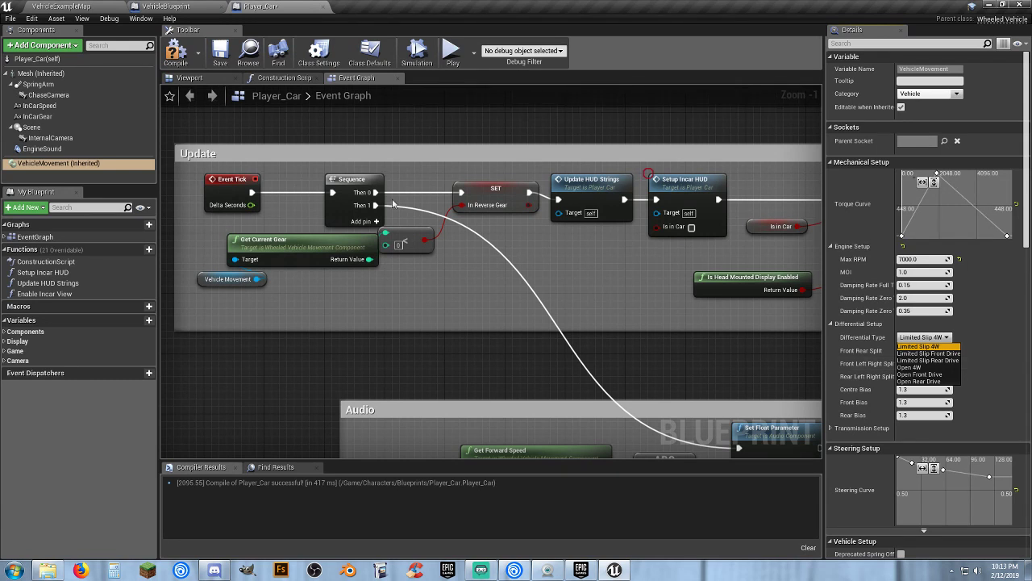
pyautogui.click(175, 58)
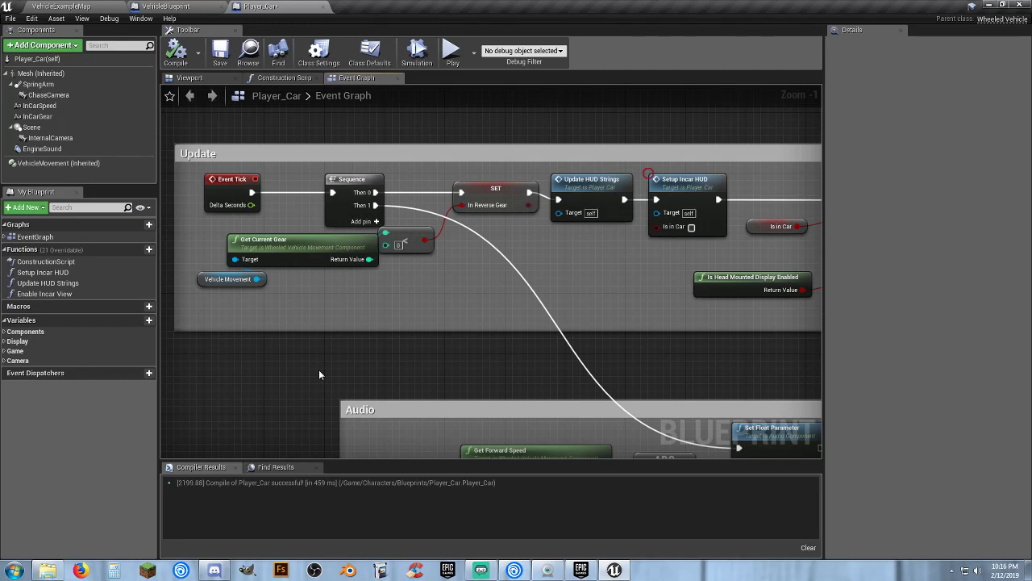
# Look over the event graph's groups and the VehicleMovement component's mechanical, steering and vehicle settings
pyautogui.scroll(-4, 318, 375)
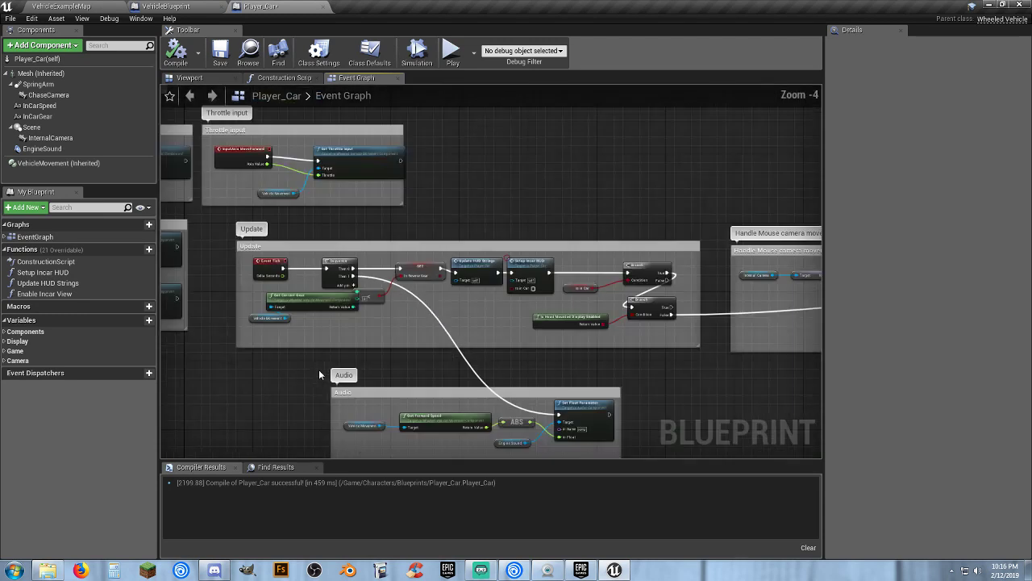
pyautogui.moveTo(318, 375); pyautogui.dragTo(342, 370, button='right')
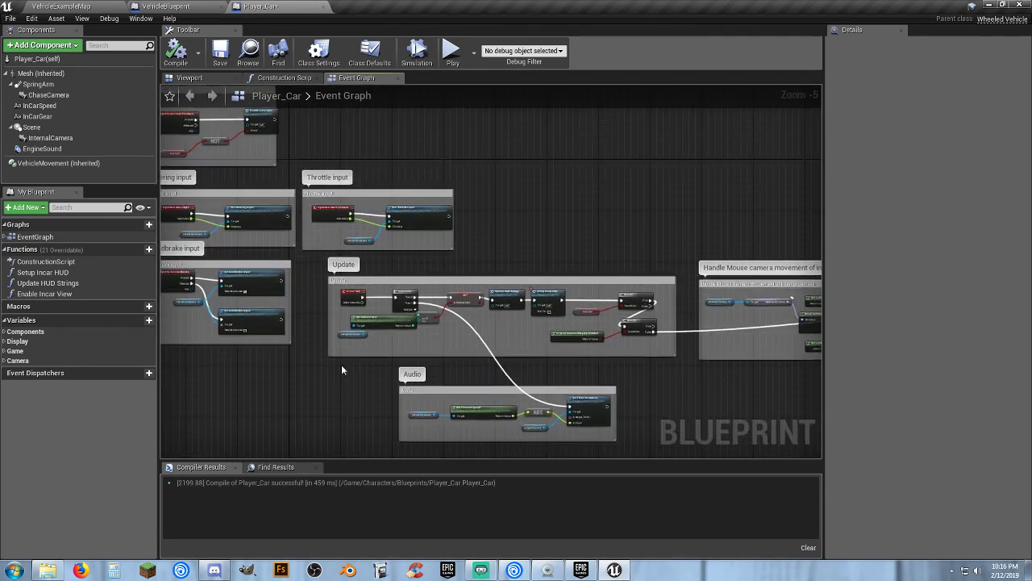
pyautogui.click(56, 163)
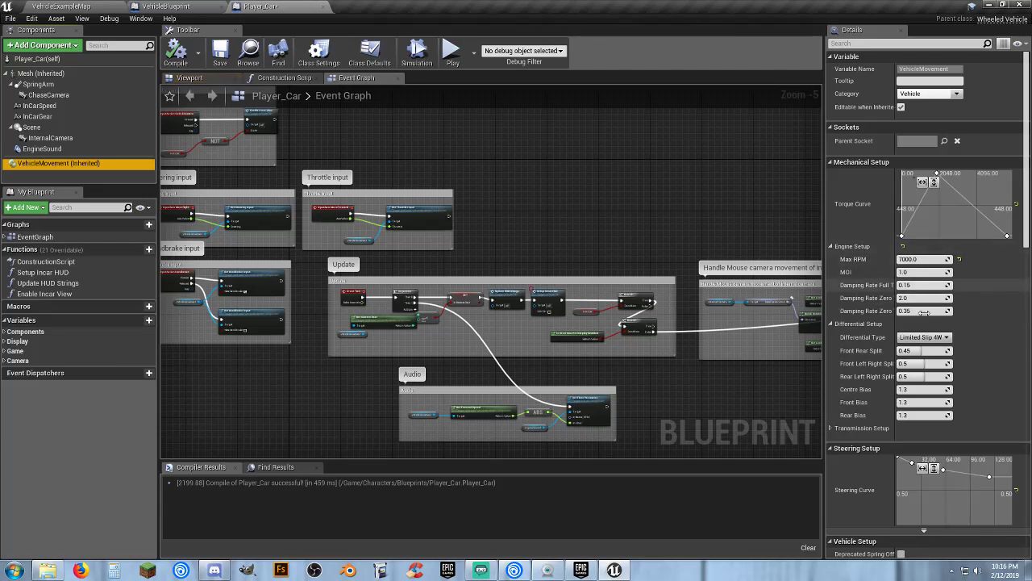
pyautogui.scroll(-3, 844, 390)
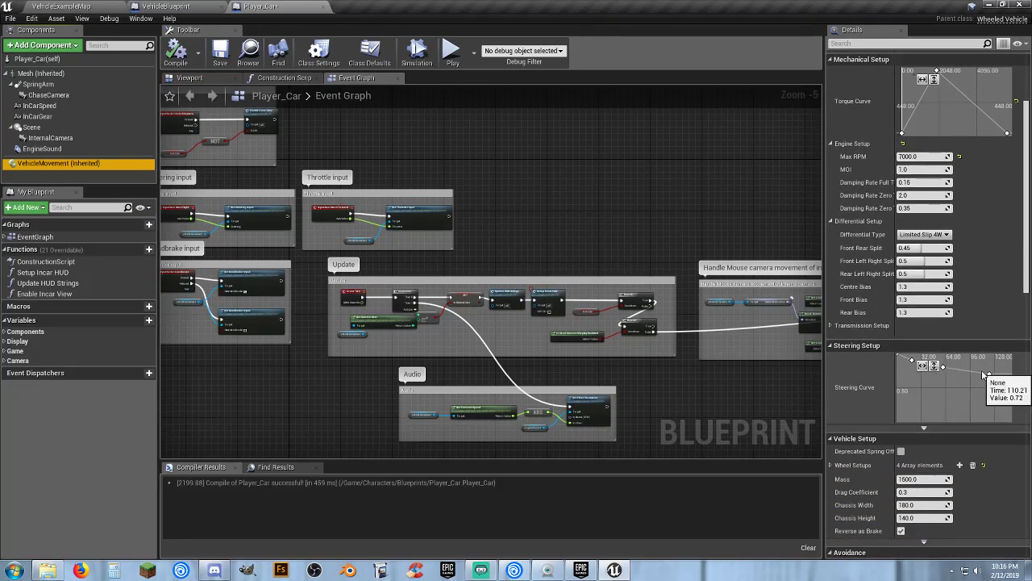
pyautogui.scroll(3, 940, 361)
pyautogui.scroll(2, 880, 323)
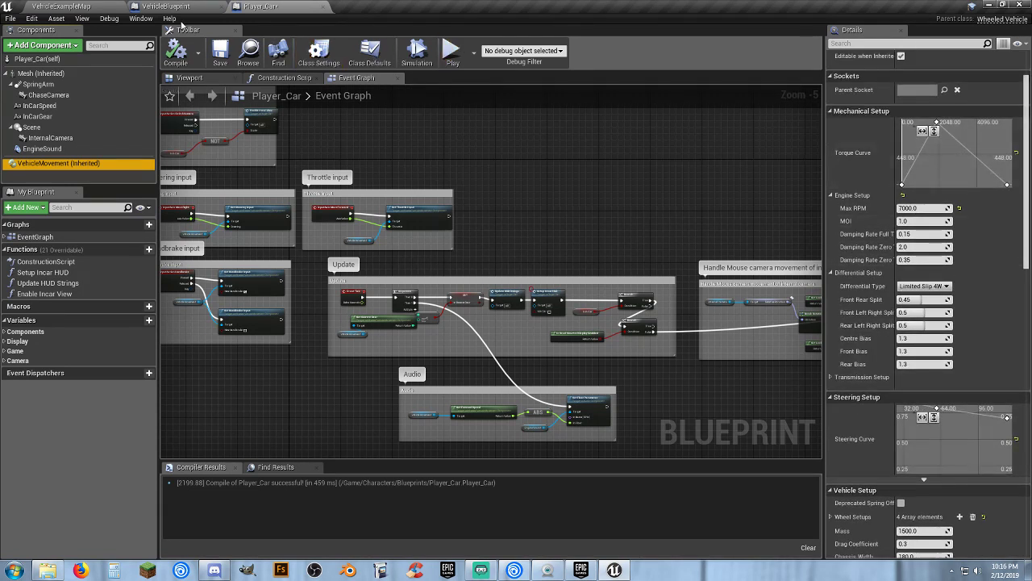
# Close the VehicleBlueprint and Player_Car editors and save the modified Cop_Car, Player_Car and VehicleGameMode blueprints
pyautogui.click(221, 8)
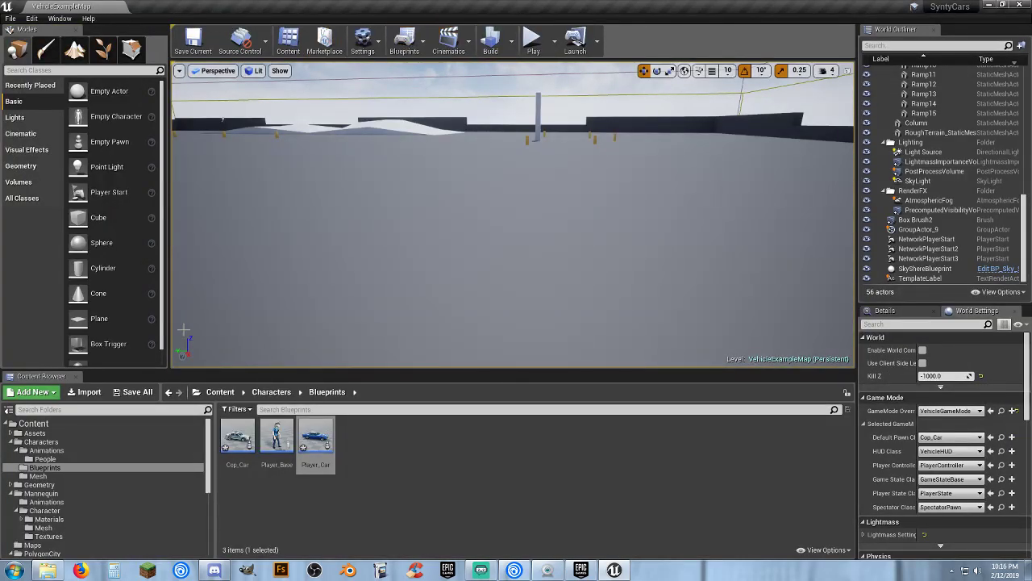
pyautogui.click(134, 392)
pyautogui.click(597, 383)
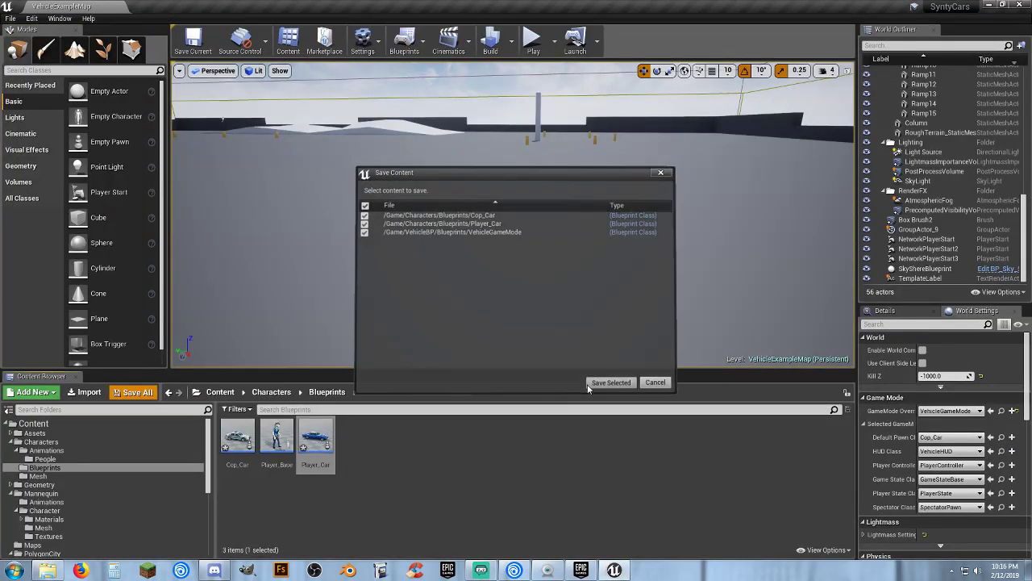
# Play-test the police car in VehicleExampleMap, driving it forward and steering around the map, and end the session
pyautogui.click(531, 42)
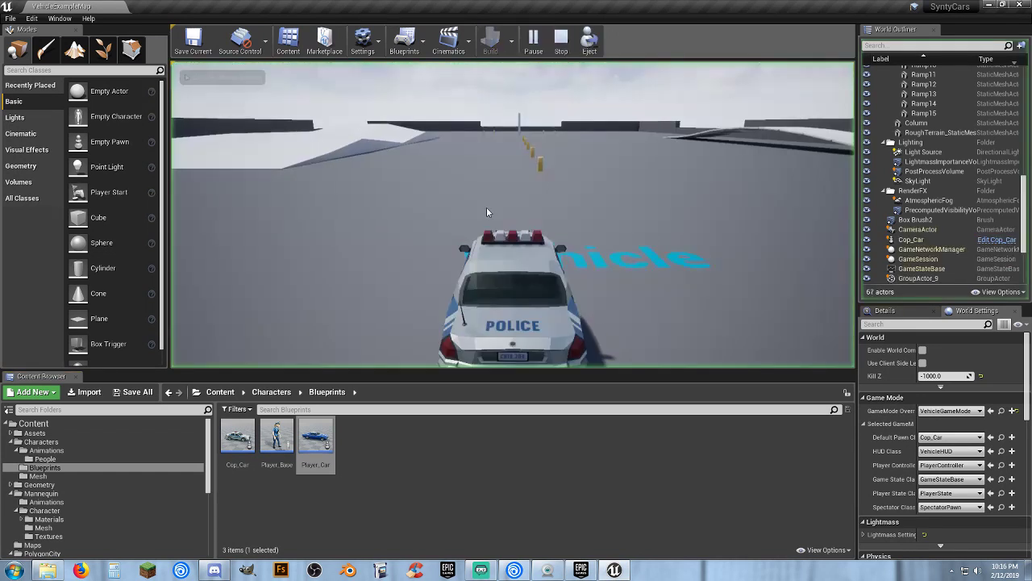
pyautogui.press('w')
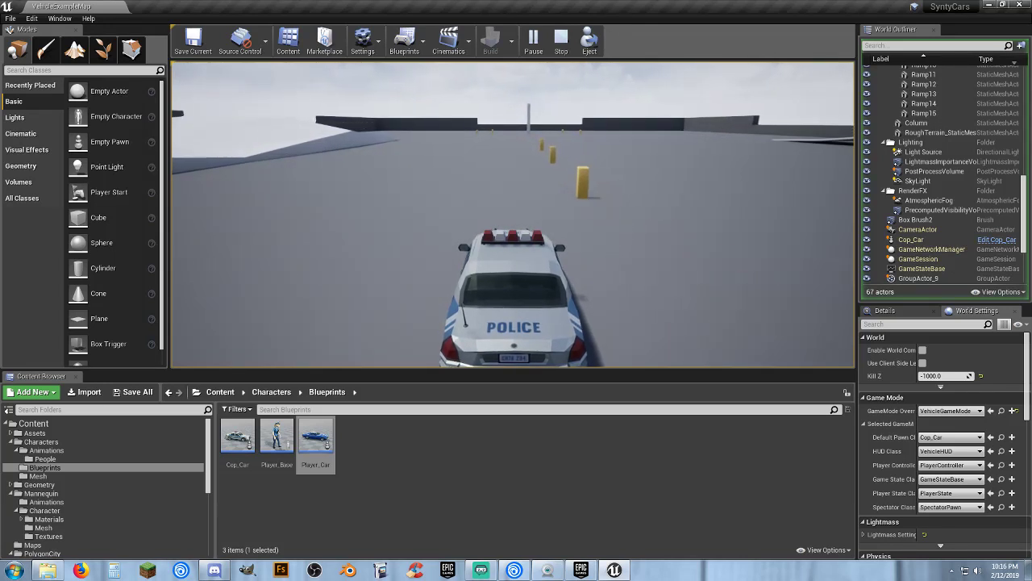
pyautogui.press('a')
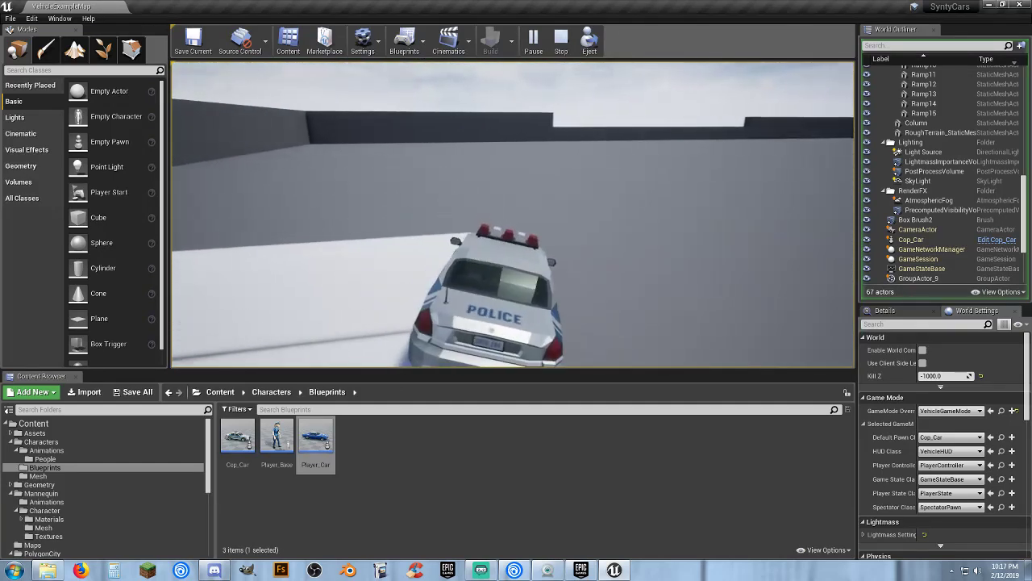
pyautogui.press('w')
pyautogui.press('a')
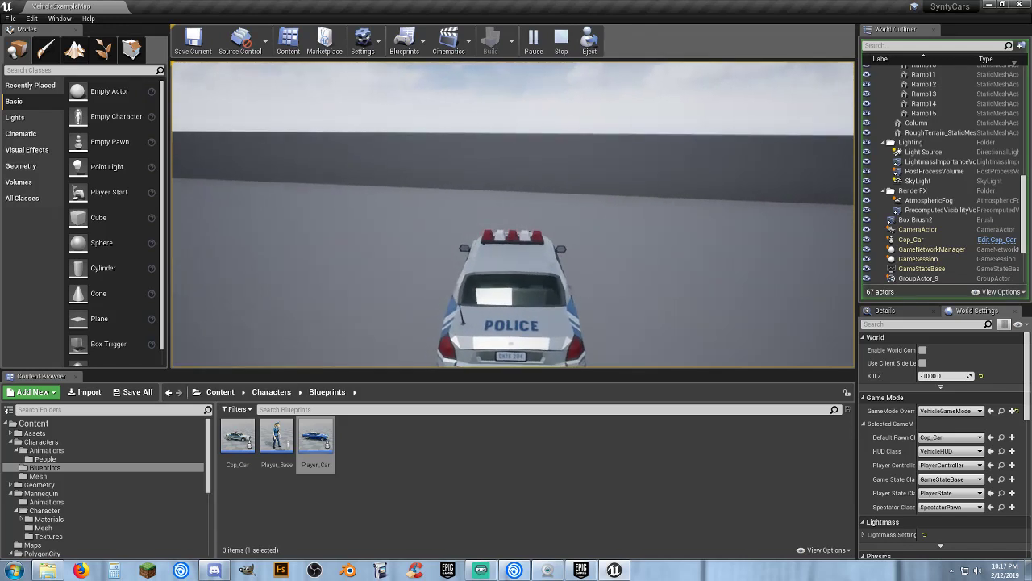
pyautogui.press('Escape')
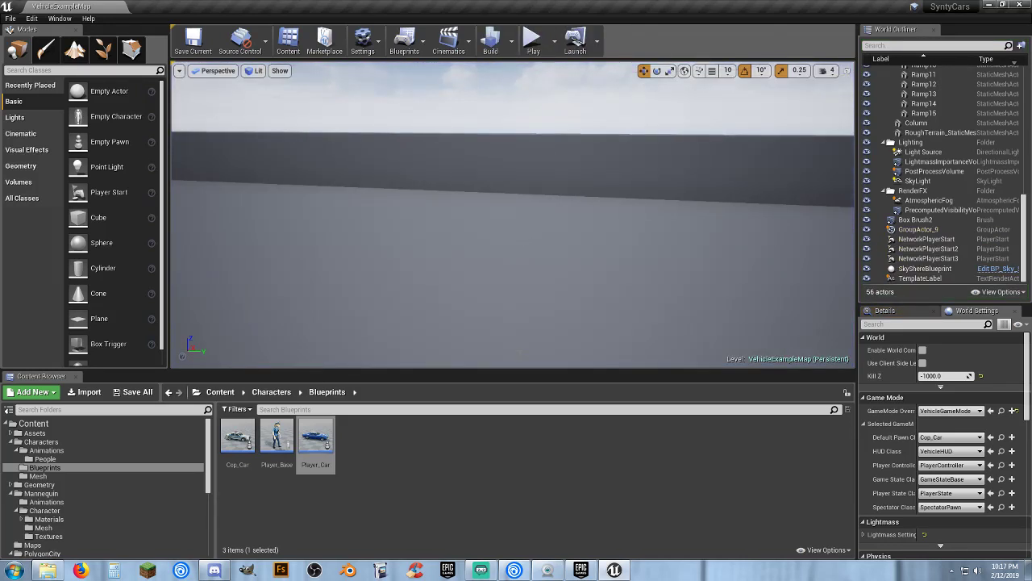
# Select the NetworkPlayerStart beside the Vehicle text and review its transform, rendering, input and actor details
pyautogui.click(395, 486)
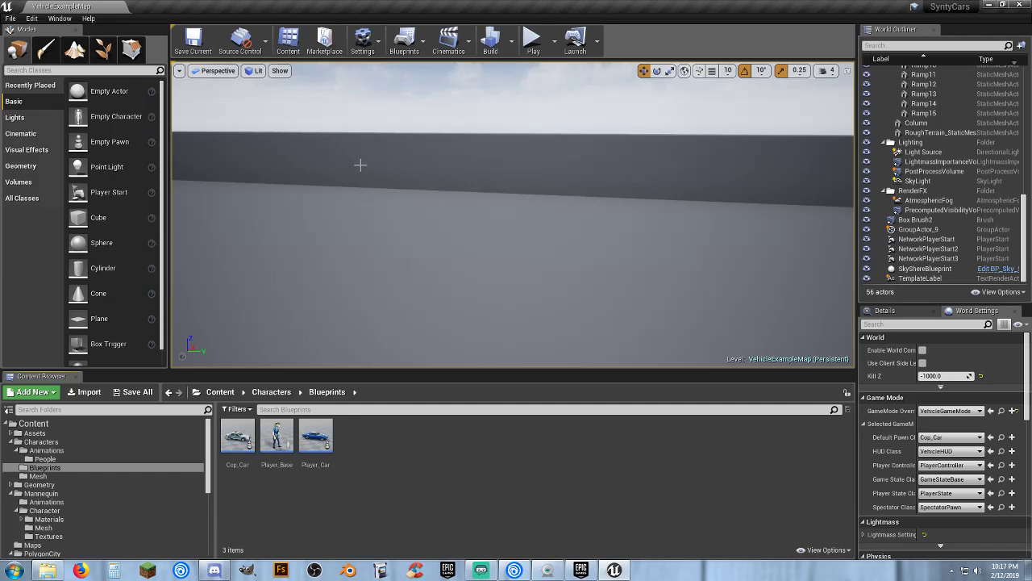
pyautogui.moveTo(377, 184)
pyautogui.mouseDown(button='right')
pyautogui.moveTo(242, 184)
pyautogui.moveTo(374, 179)
pyautogui.mouseUp(button='right')
pyautogui.moveTo(519, 151); pyautogui.dragTo(519, 151, button='right')
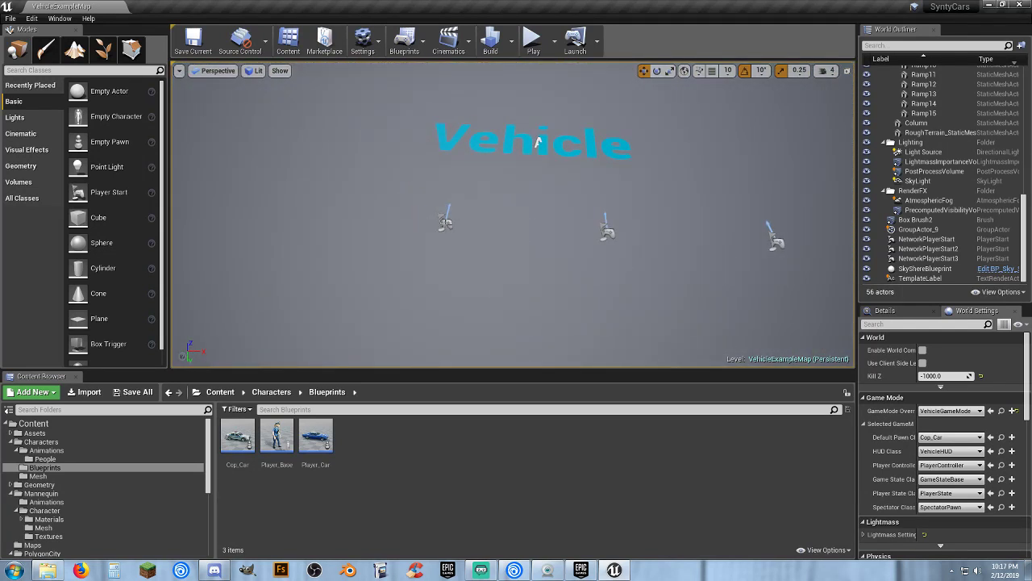
pyautogui.click(444, 222)
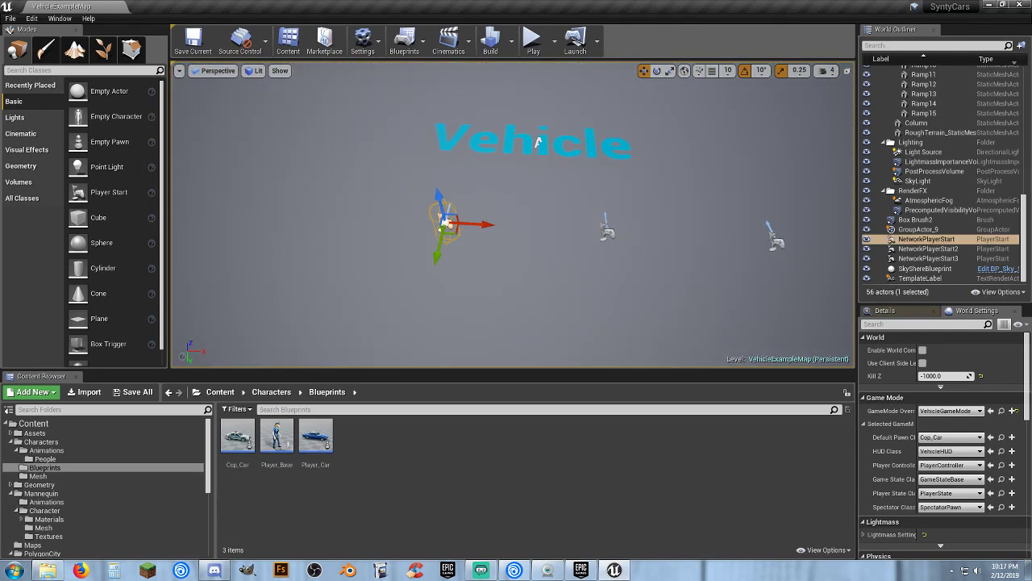
pyautogui.click(892, 310)
pyautogui.scroll(-3, 889, 436)
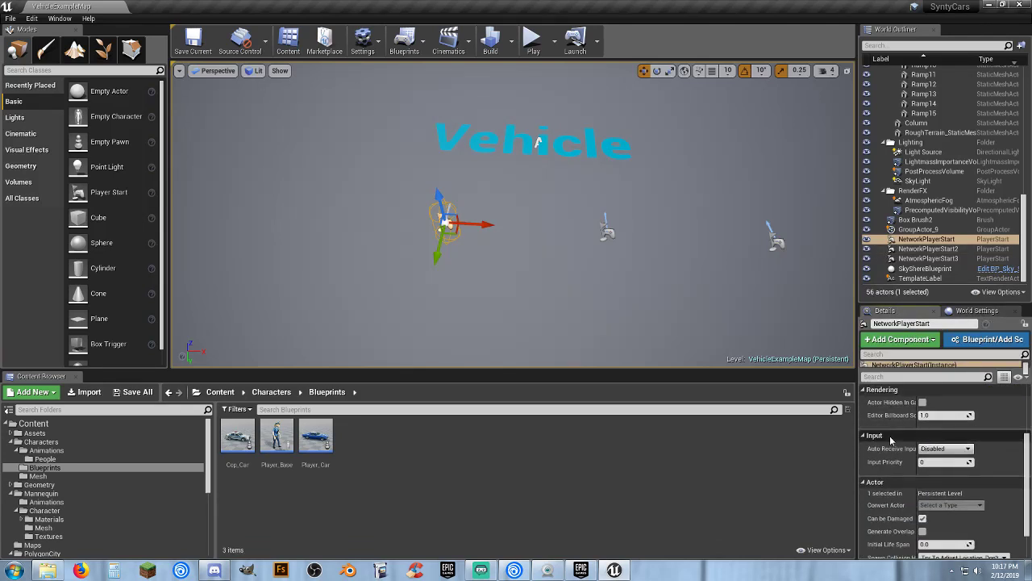
pyautogui.scroll(3, 889, 436)
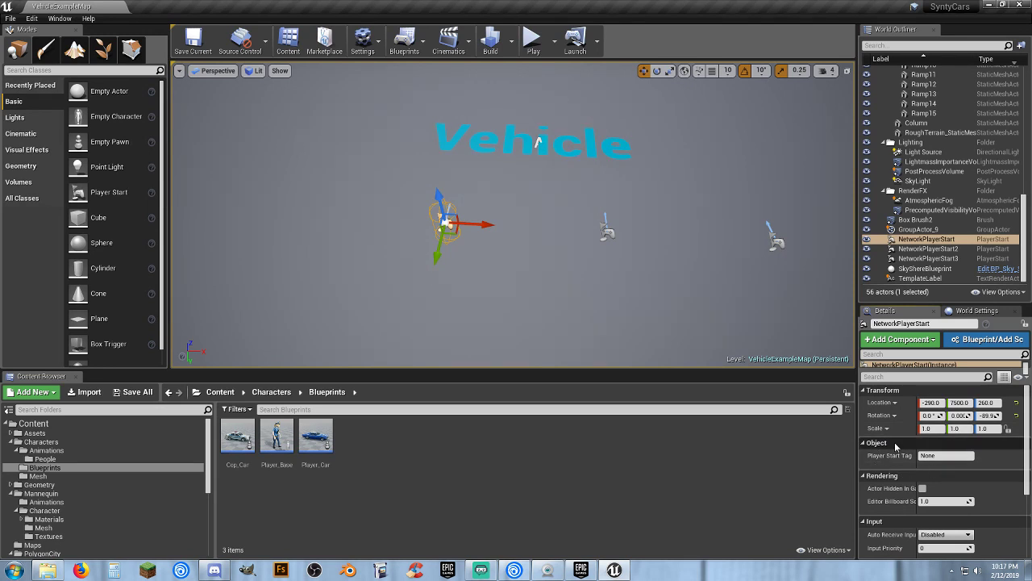
# Delete the Vehicle text label from the ground near the player starts
pyautogui.press('w')
pyautogui.moveTo(514, 215); pyautogui.dragTo(565, 210, button='right')
pyautogui.press('s')
pyautogui.moveTo(517, 251); pyautogui.dragTo(510, 251, button='right')
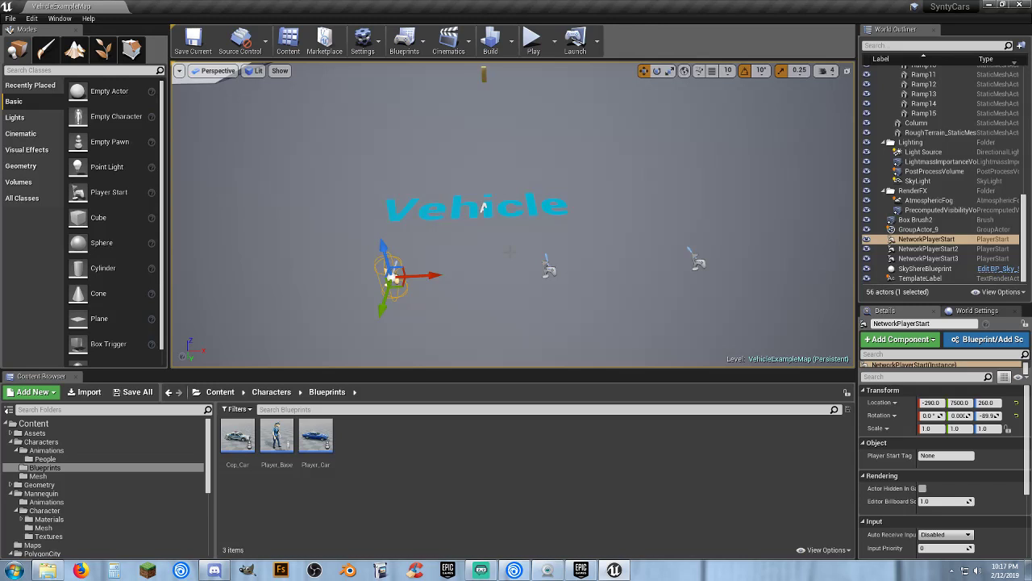
pyautogui.click(482, 206)
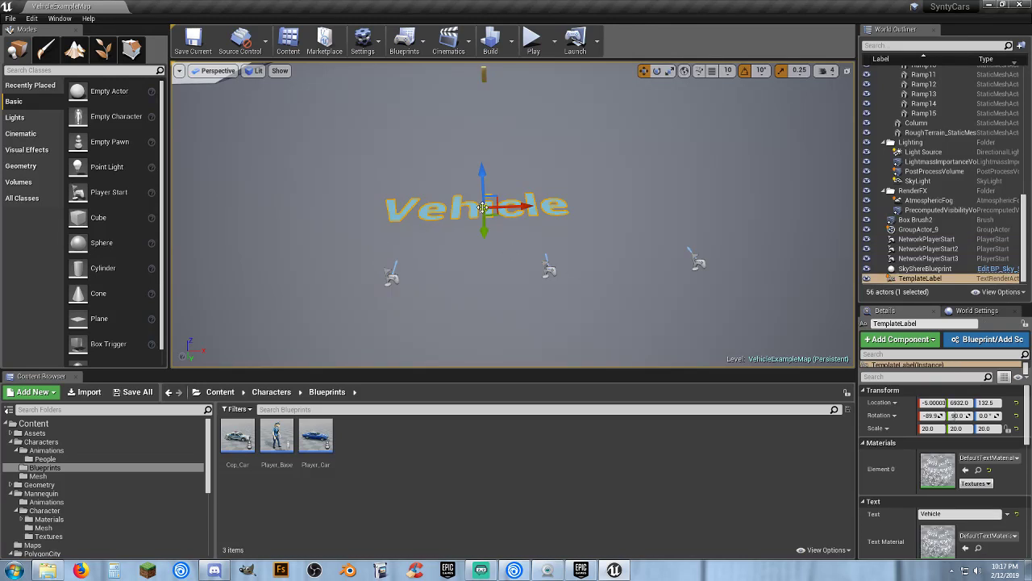
pyautogui.press('Delete')
pyautogui.moveTo(482, 207); pyautogui.dragTo(483, 166, button='right')
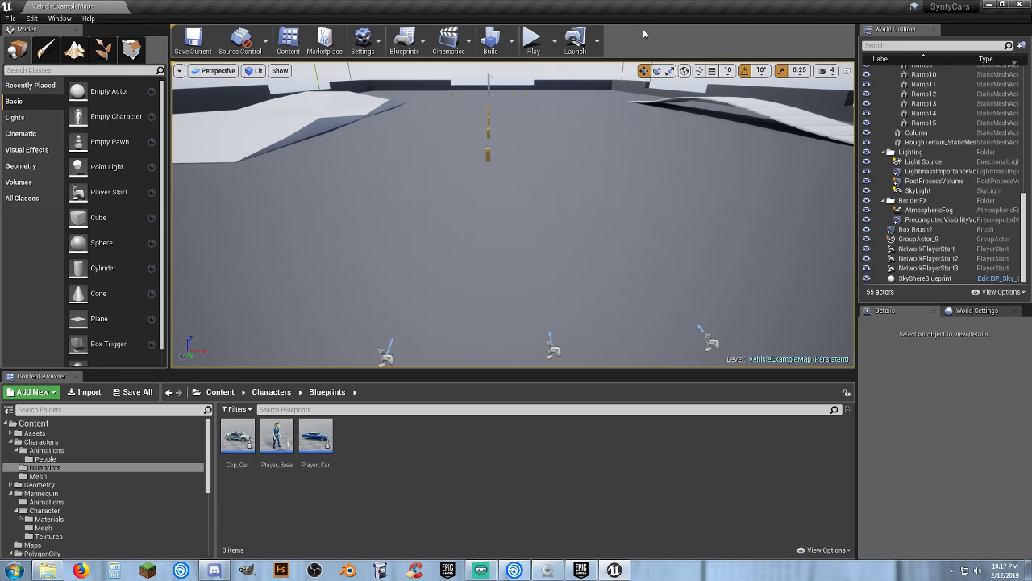
# Collapse the expanded Mannequin, PolygonCity and Characters content folders and open the Maps folder of VehicleAdvBP
pyautogui.click(16, 493)
pyautogui.click(10, 492)
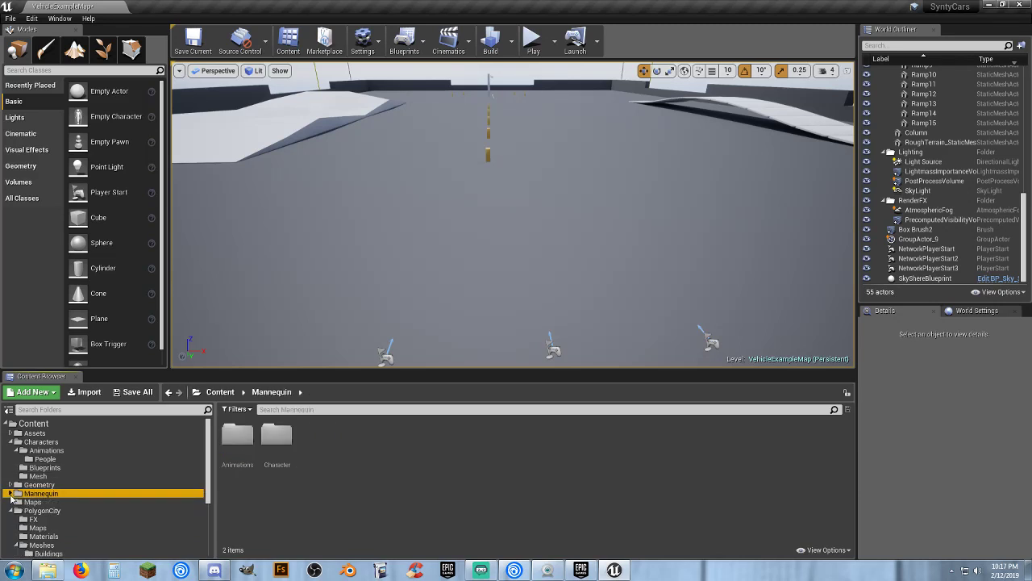
pyautogui.click(10, 510)
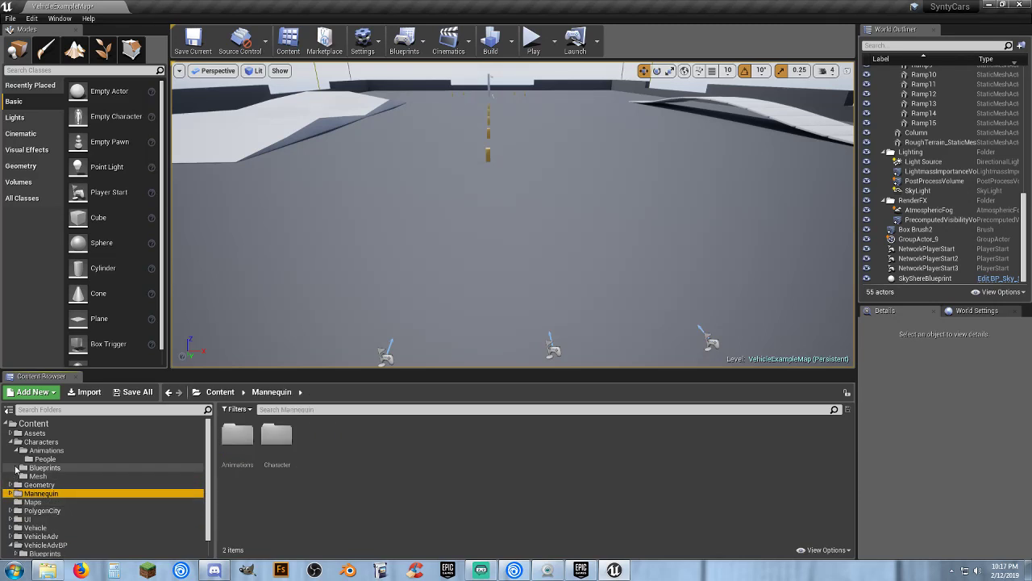
pyautogui.click(15, 451)
pyautogui.click(10, 442)
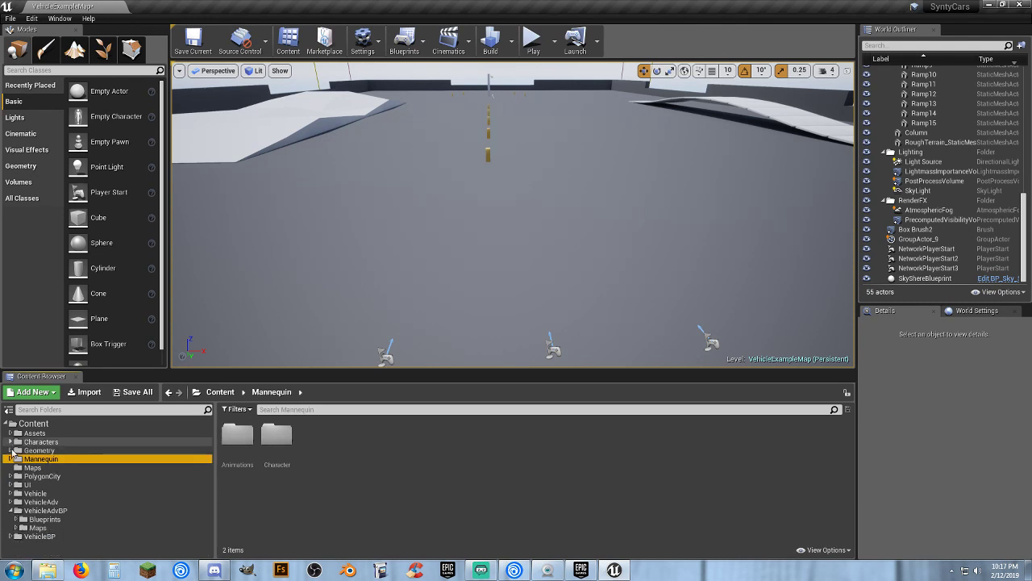
pyautogui.click(35, 536)
pyautogui.click(38, 527)
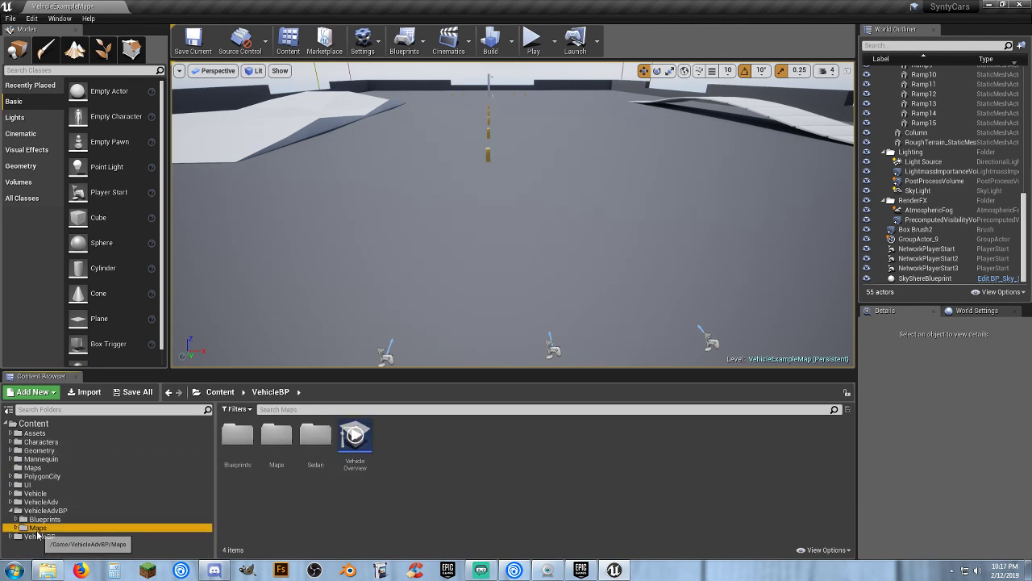
# Save the modified VehicleExampleMap and open VehicleAdvExampleMap
pyautogui.click(133, 392)
pyautogui.click(611, 384)
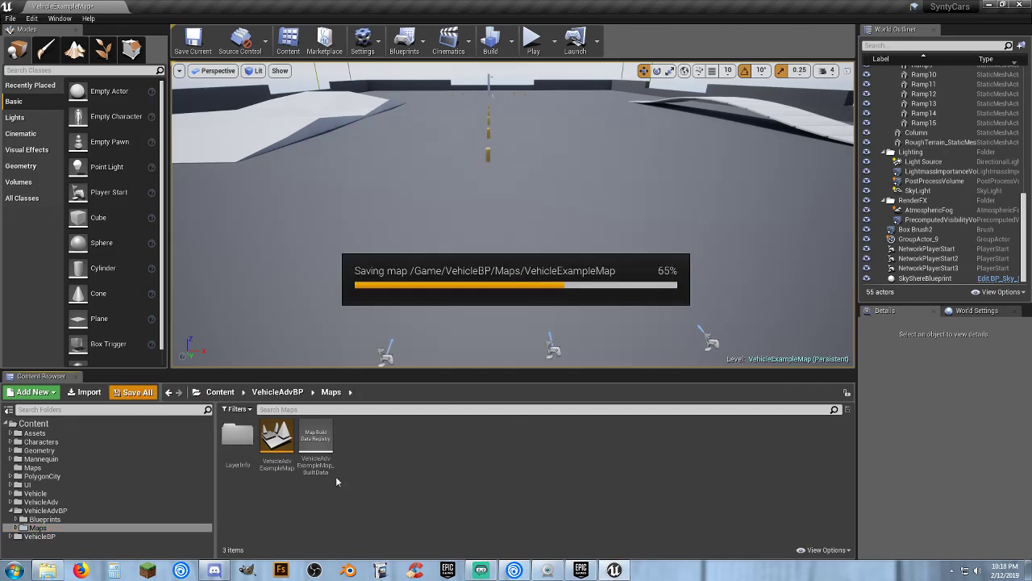
pyautogui.doubleClick(272, 468)
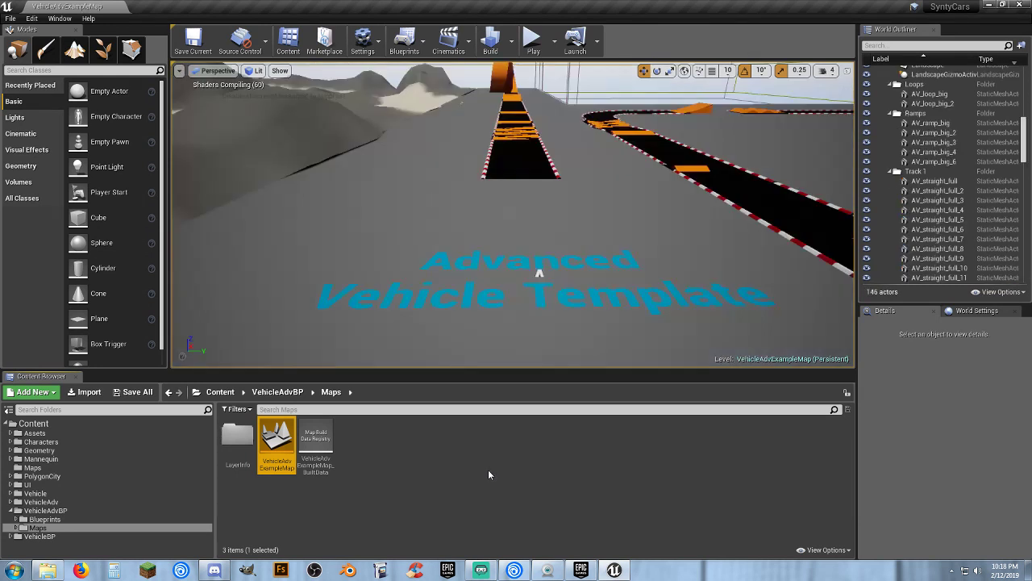
# Set the level's GameMode Override to VehicleGameMode and its Default Pawn Class to Player_Car
pyautogui.moveTo(531, 260); pyautogui.dragTo(637, 347, button='right')
pyautogui.moveTo(525, 99); pyautogui.dragTo(528, 100, button='right')
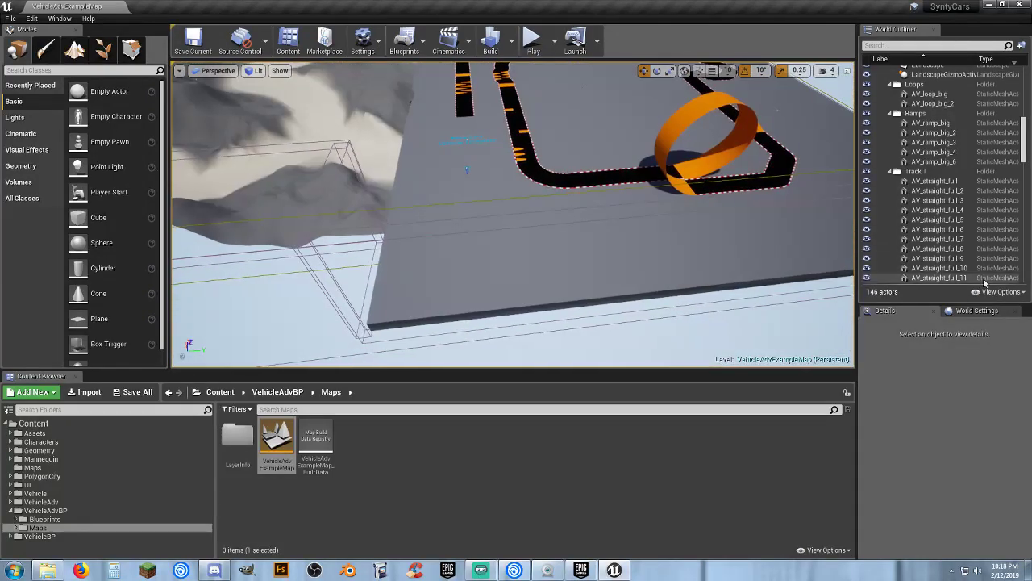
pyautogui.click(972, 310)
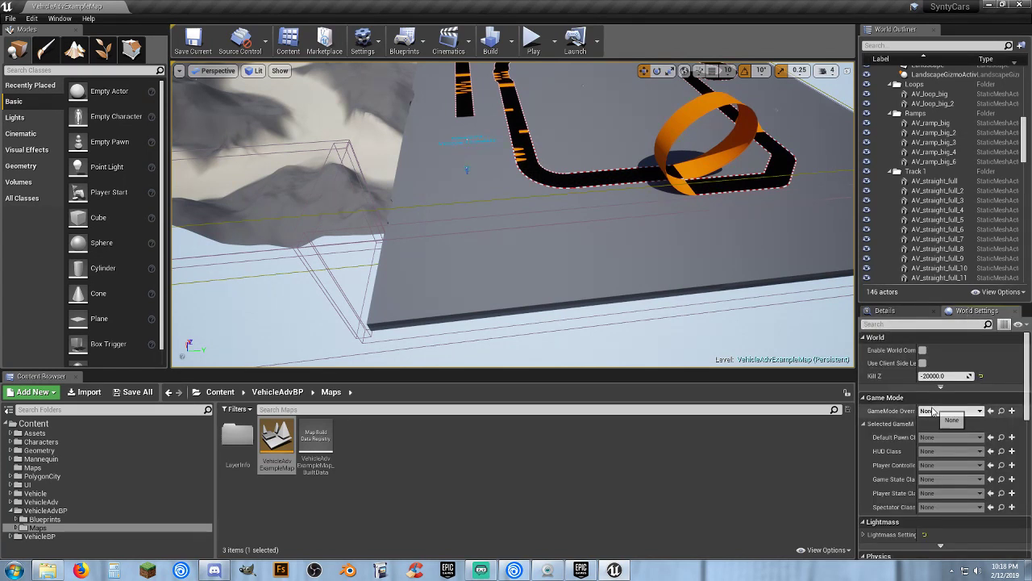
pyautogui.click(952, 411)
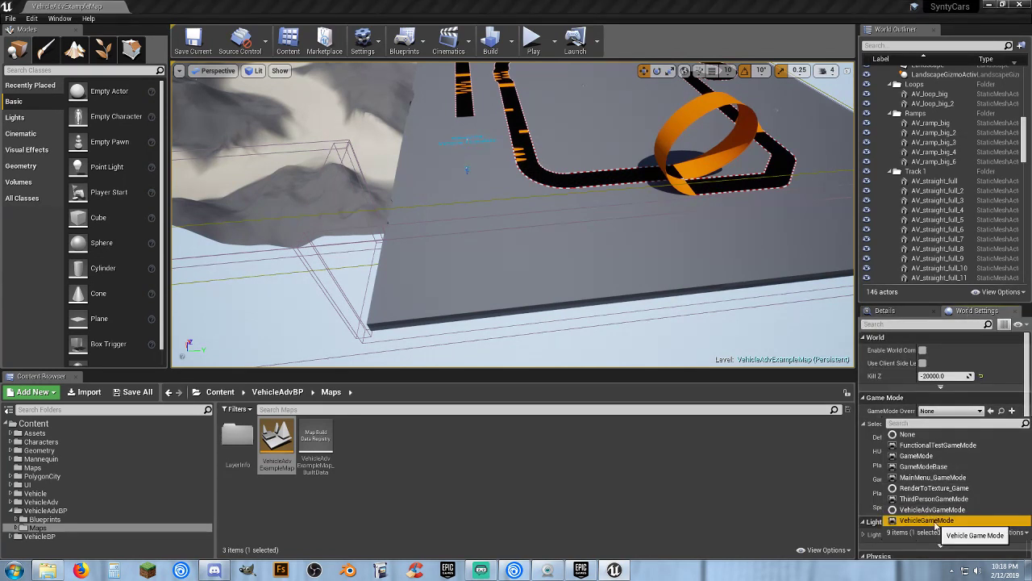
pyautogui.click(927, 520)
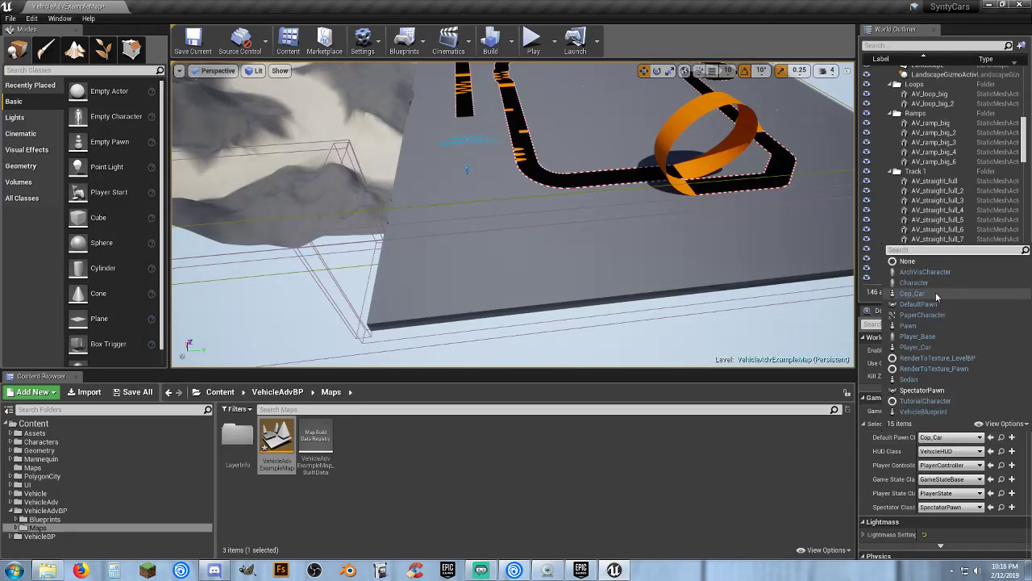
pyautogui.click(916, 347)
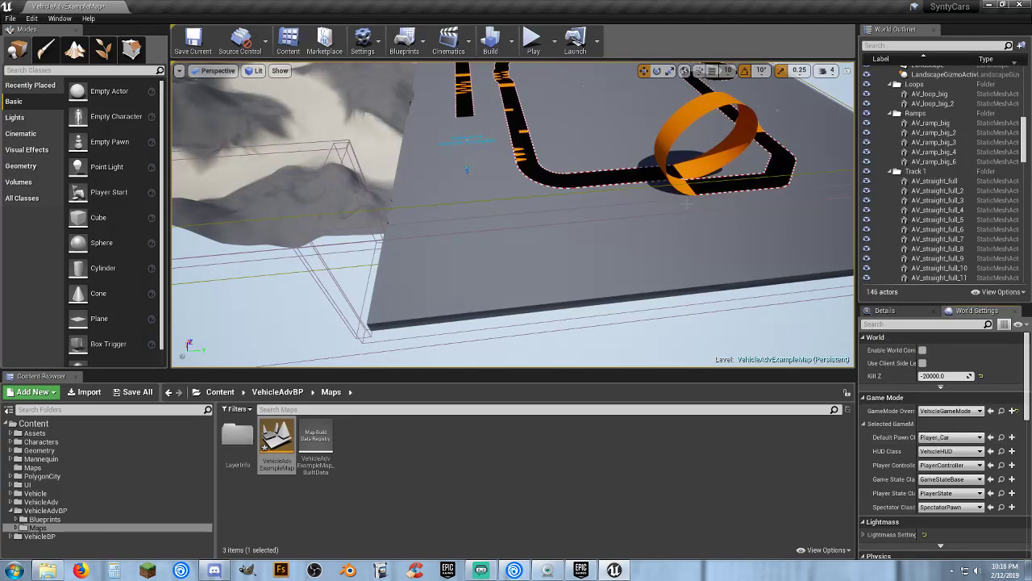
# Delete the VehicleBlueprint actor placed near the template text in VehicleAdvExampleMap
pyautogui.moveTo(572, 179); pyautogui.dragTo(502, 187, button='right')
pyautogui.click(510, 187)
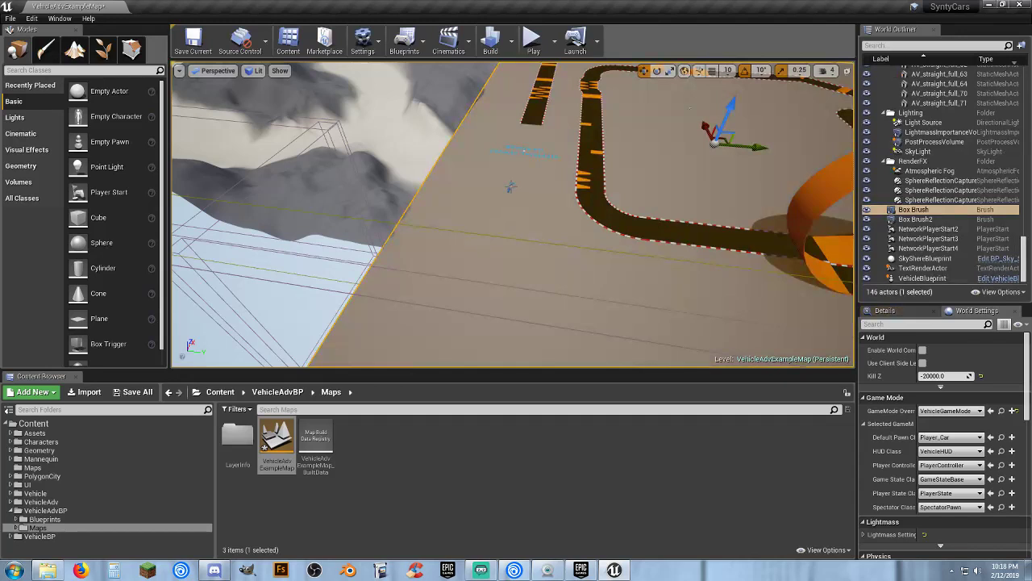
pyautogui.click(510, 187)
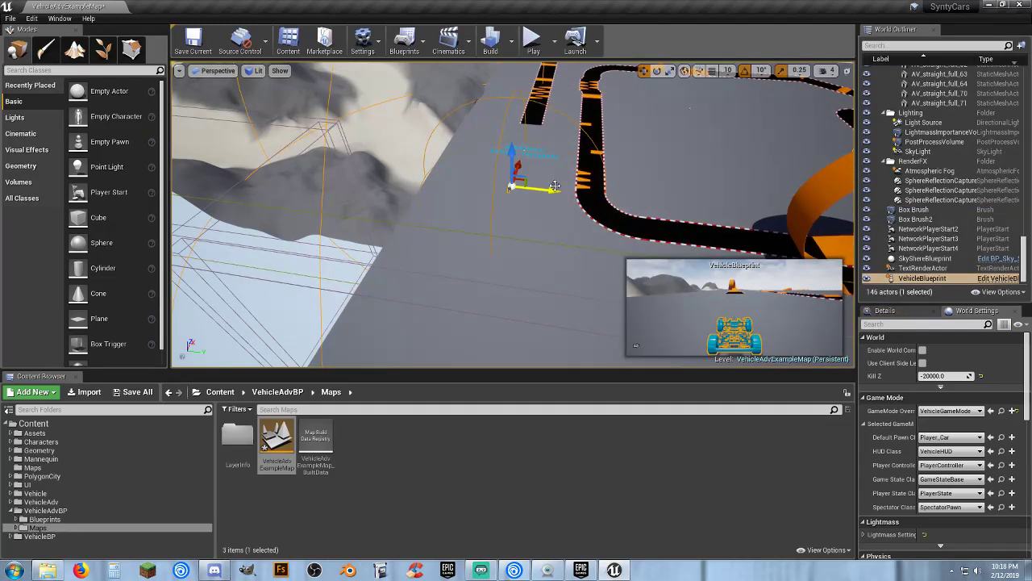
pyautogui.press('Delete')
pyautogui.moveTo(555, 186); pyautogui.dragTo(590, 179, button='right')
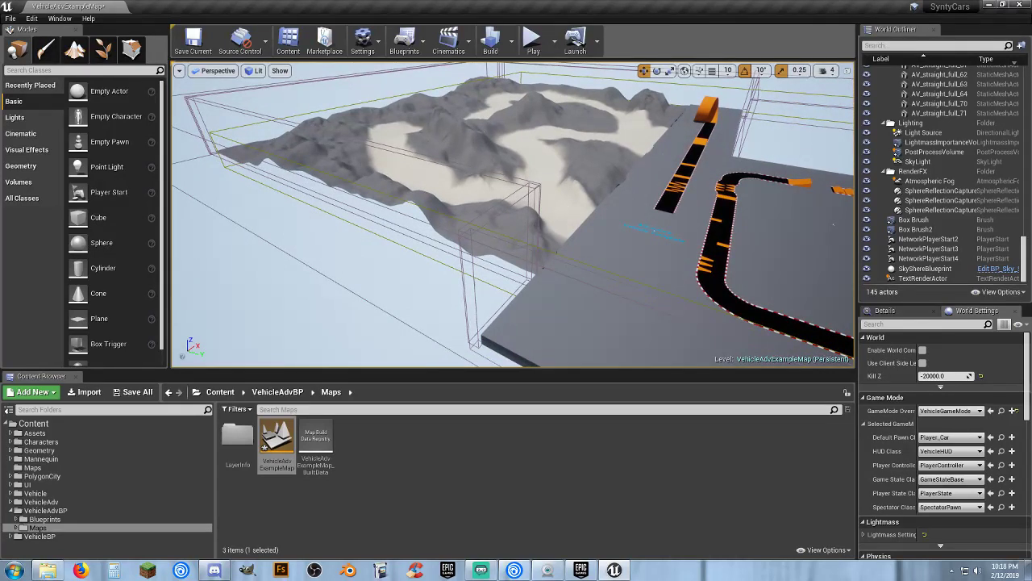
# Play VehicleAdvExampleMap and test-drive the car beside the race track, through the sandy hills and back to the ramp straight
pyautogui.click(533, 40)
pyautogui.click(617, 223)
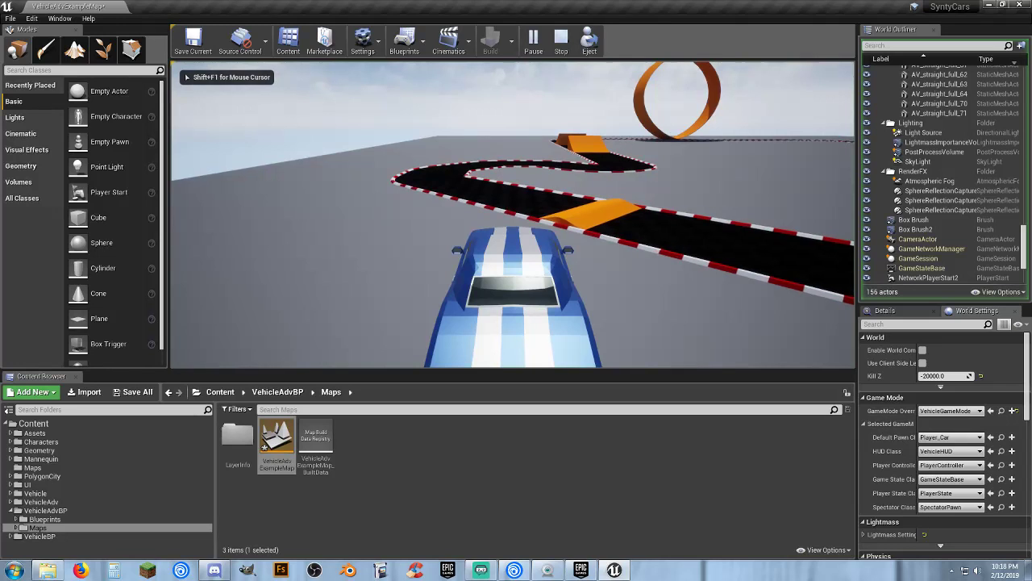
pyautogui.press('w')
pyautogui.press('a')
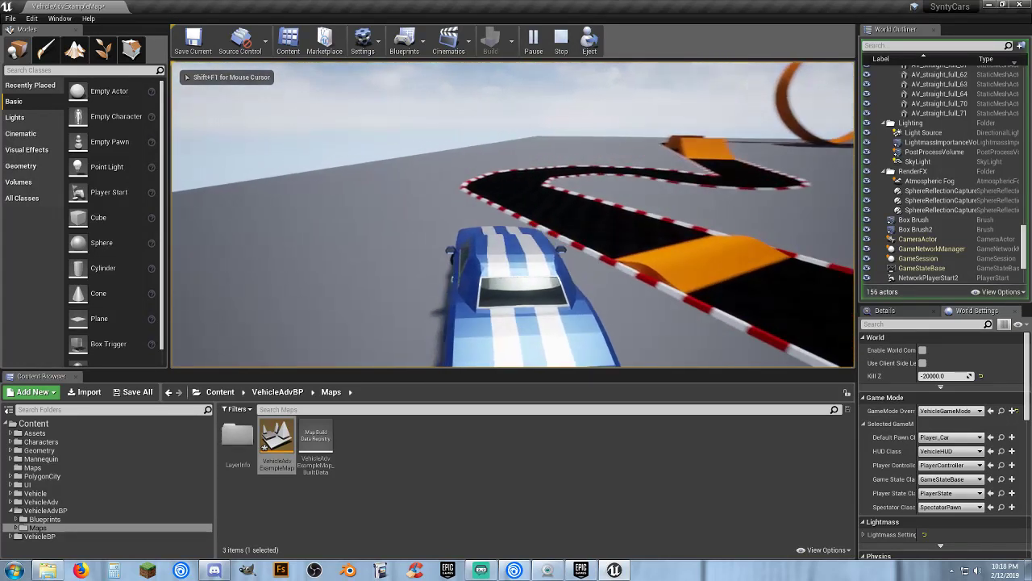
pyautogui.press('w')
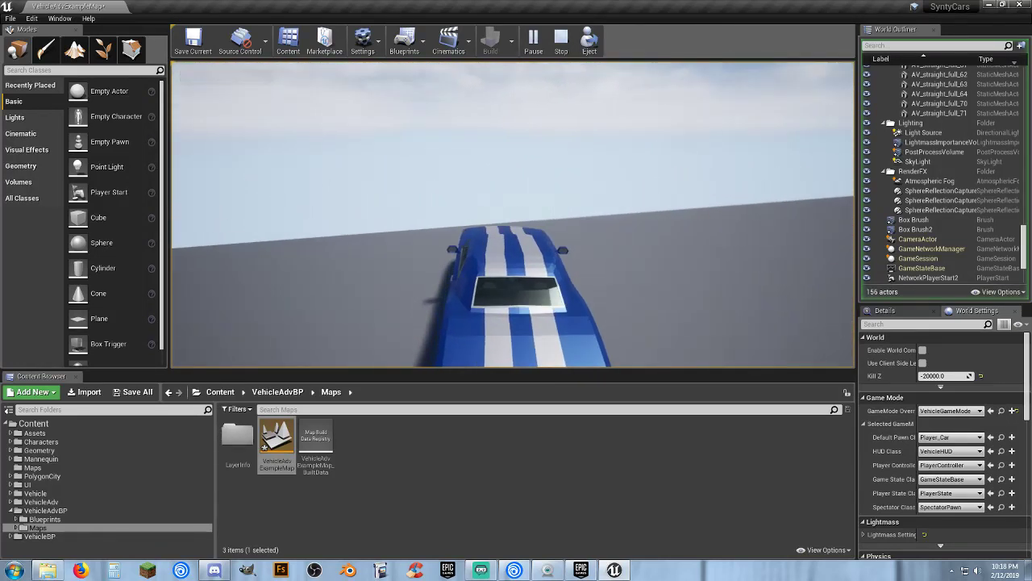
pyautogui.press('d')
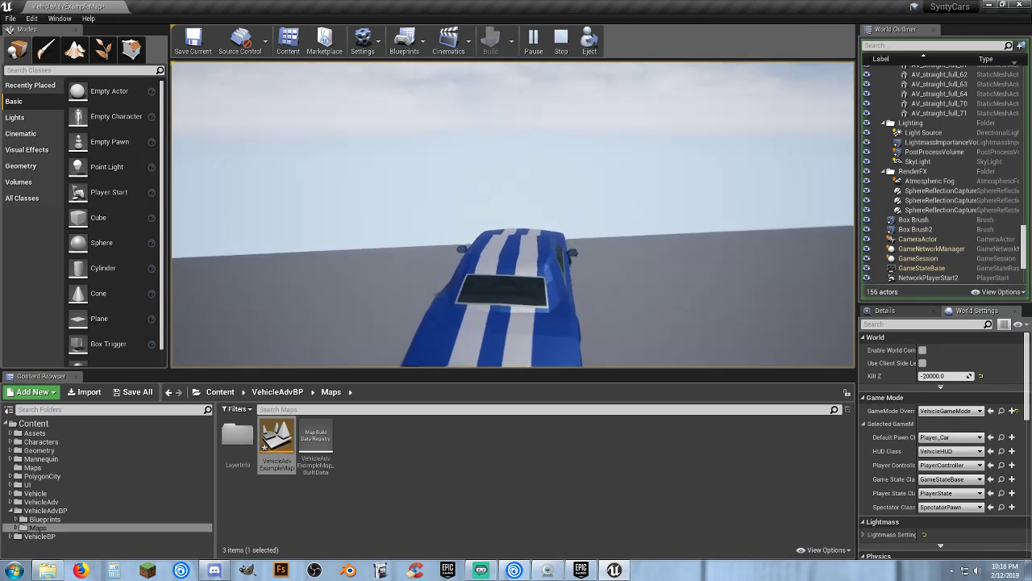
pyautogui.press('d')
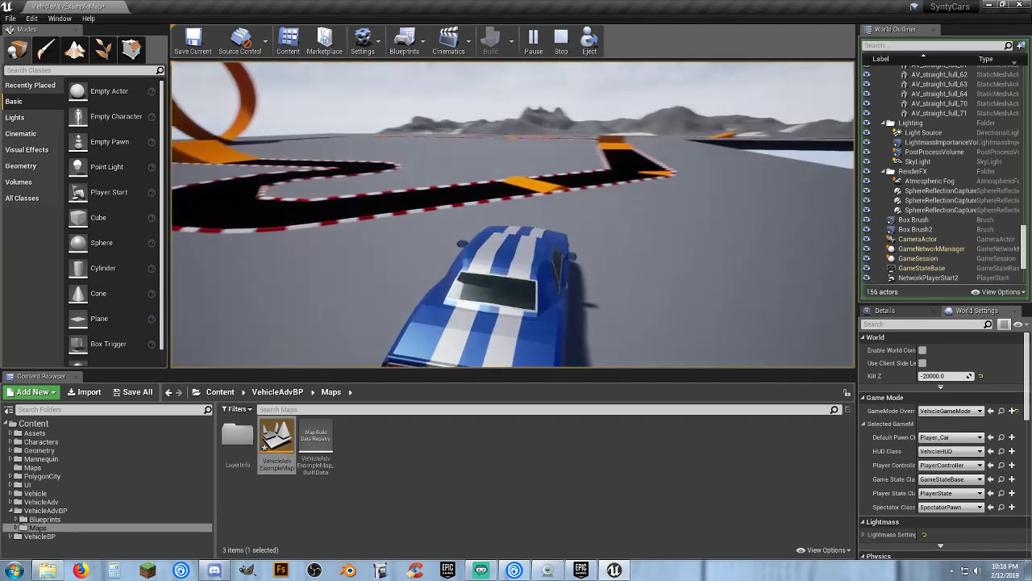
pyautogui.press('d')
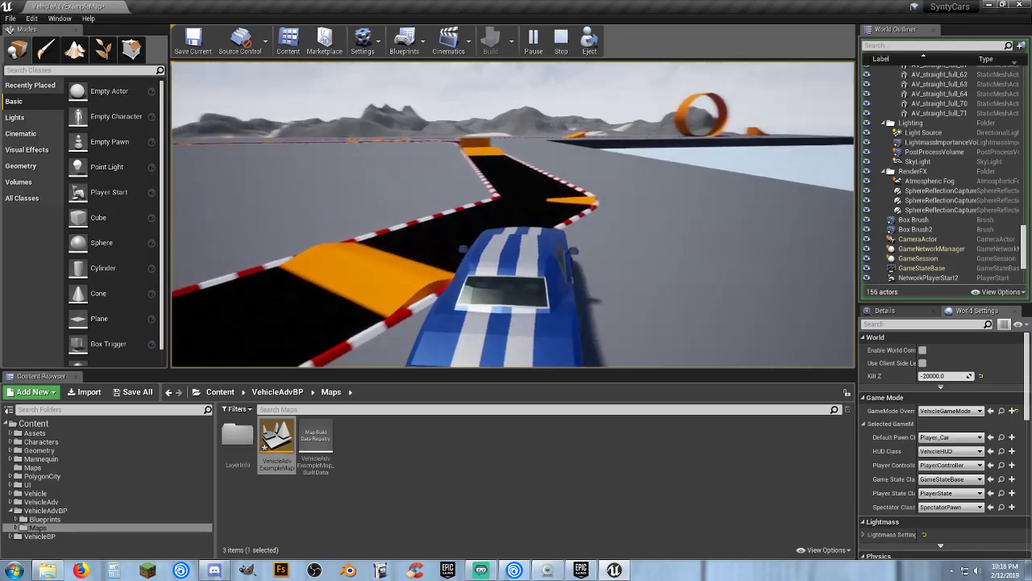
pyautogui.press('a')
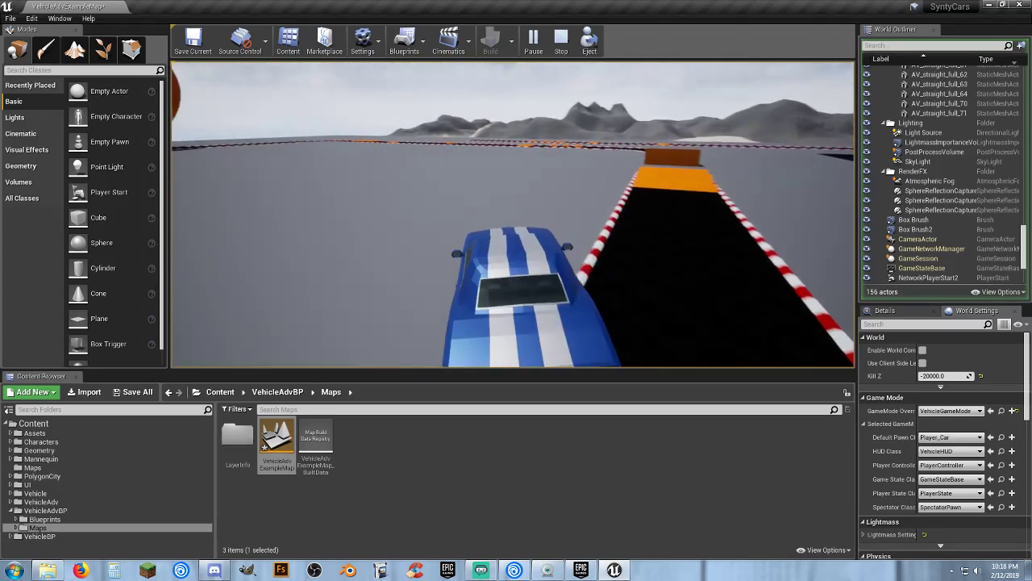
pyautogui.press('a')
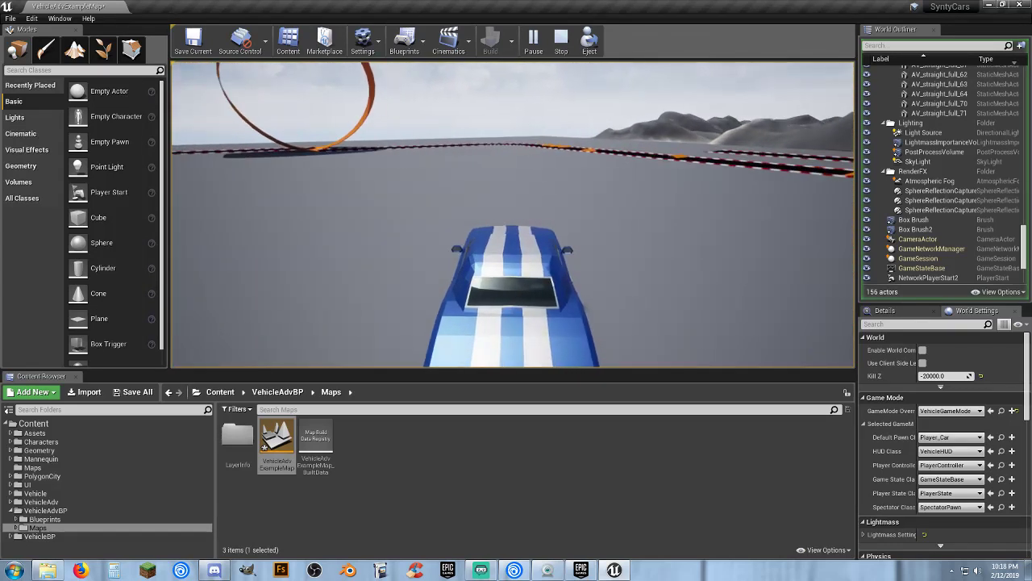
pyautogui.press('d')
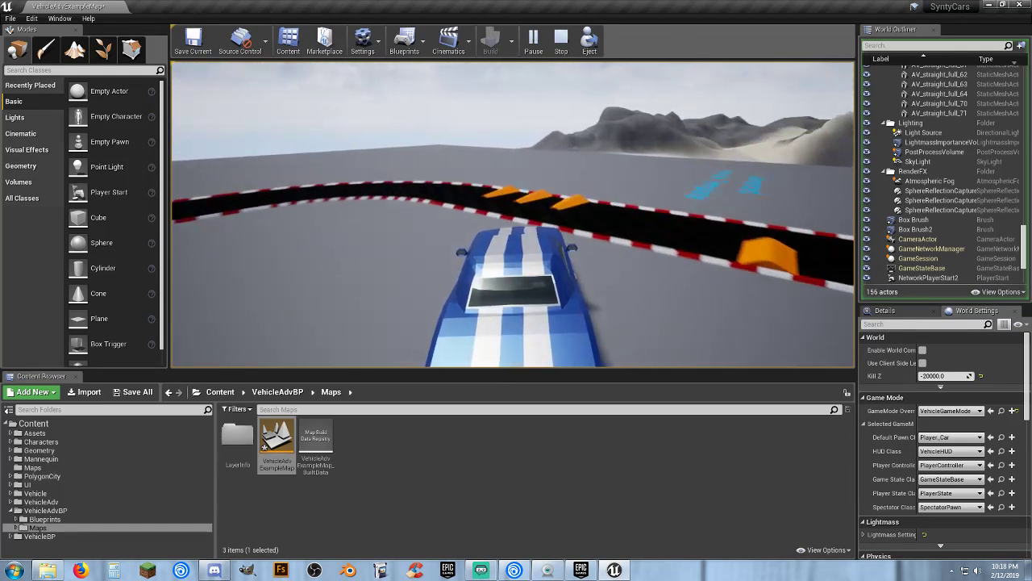
pyautogui.press('d')
pyautogui.press('d')
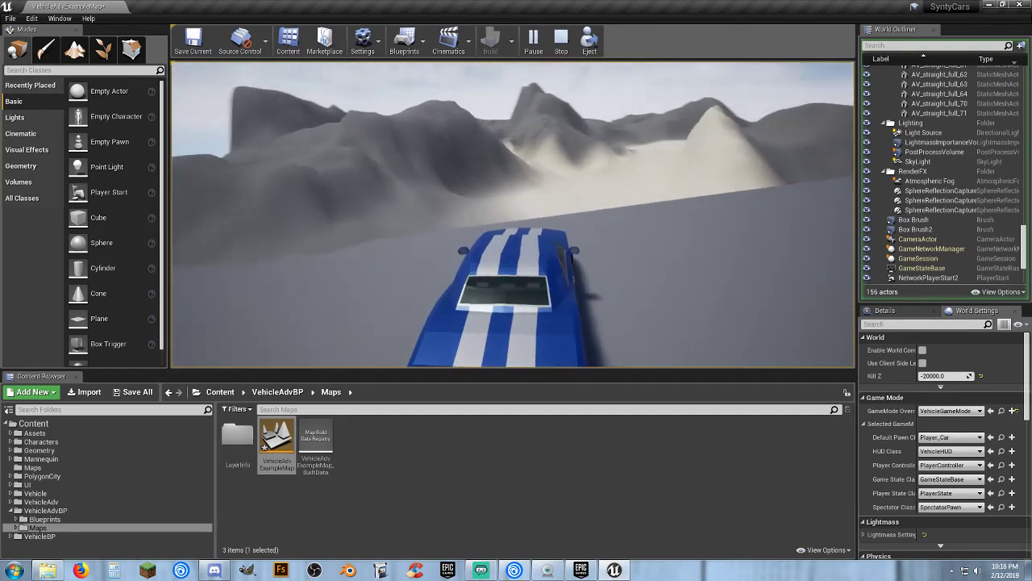
pyautogui.press('d')
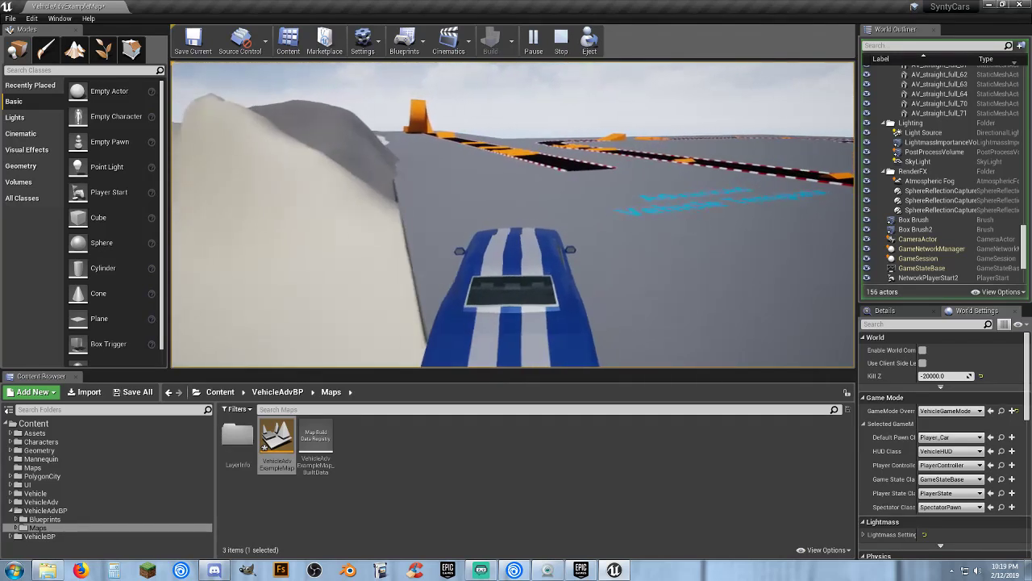
pyautogui.press('d')
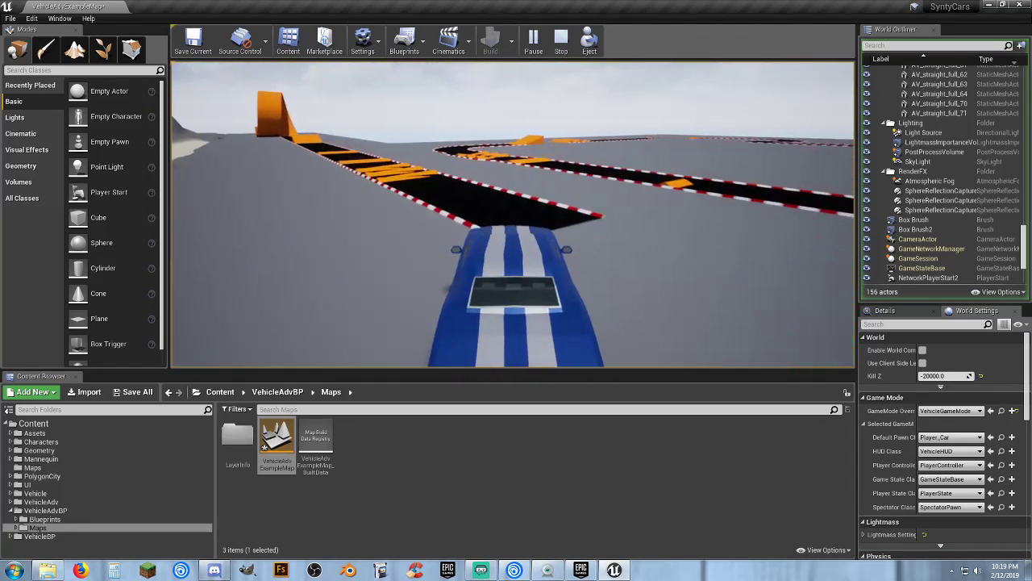
# Drive the car along the orange-ramp straight into the loop and end the play session
pyautogui.press('a')
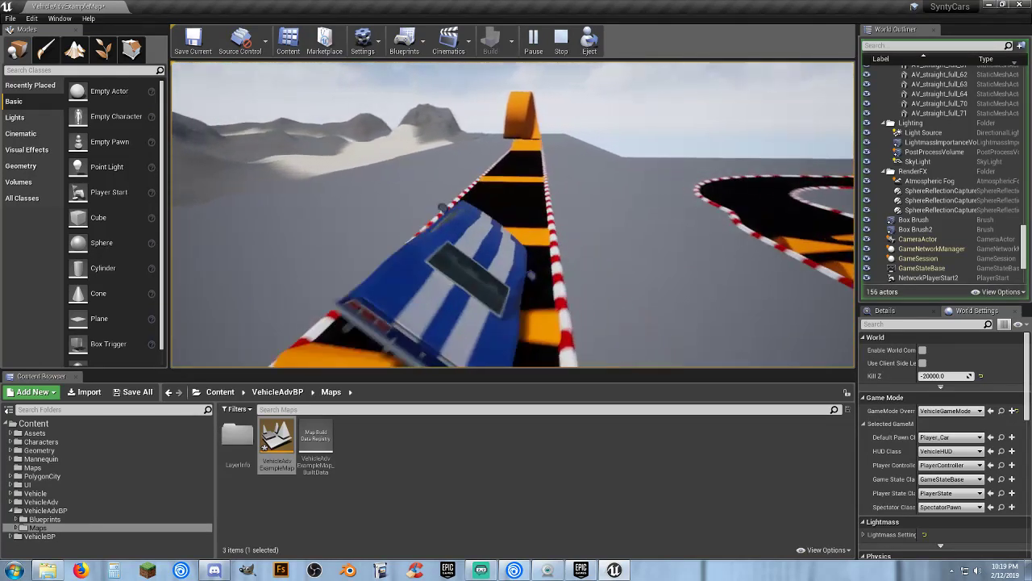
pyautogui.press('a')
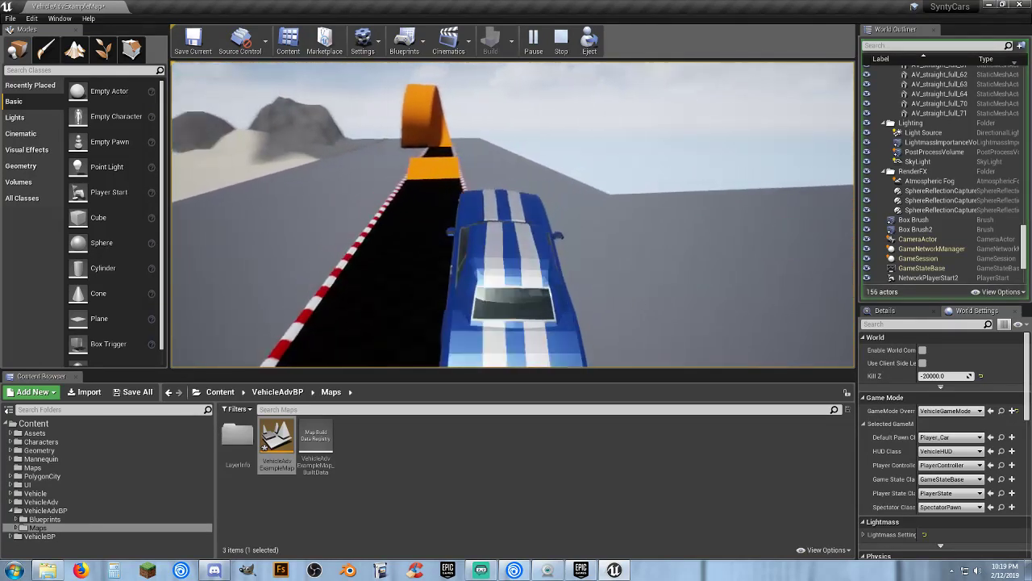
pyautogui.press('a')
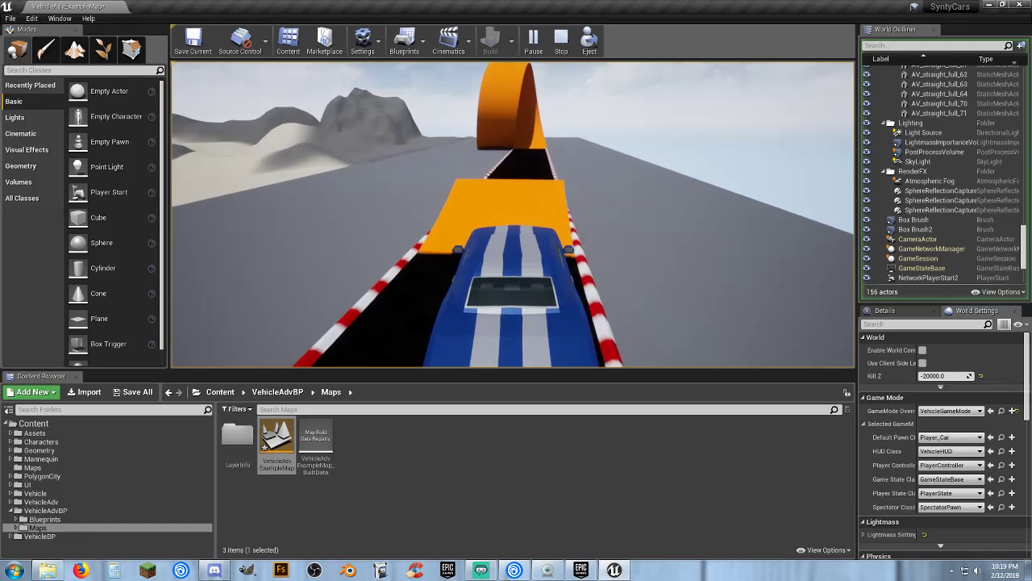
pyautogui.press('w')
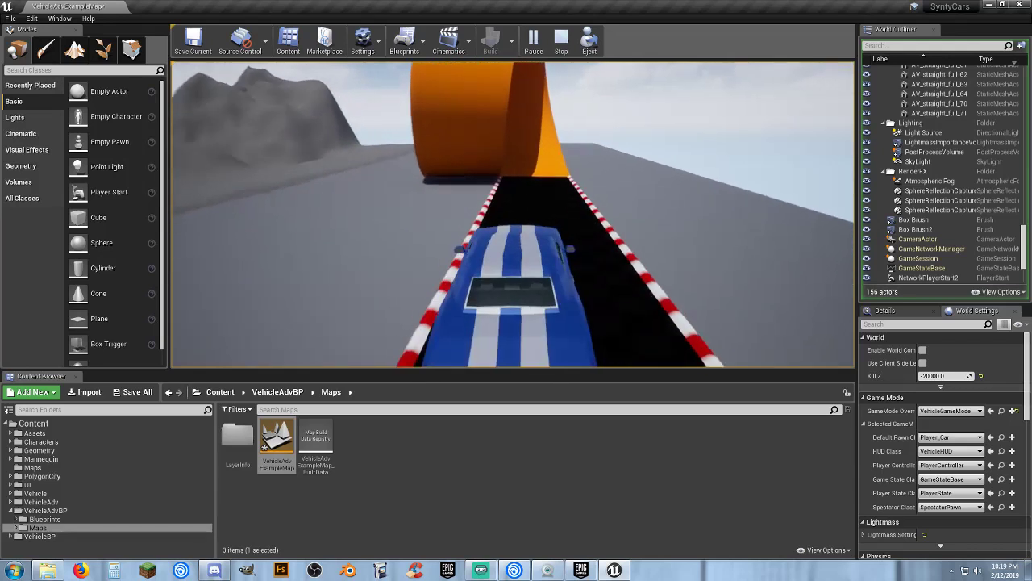
pyautogui.press('w')
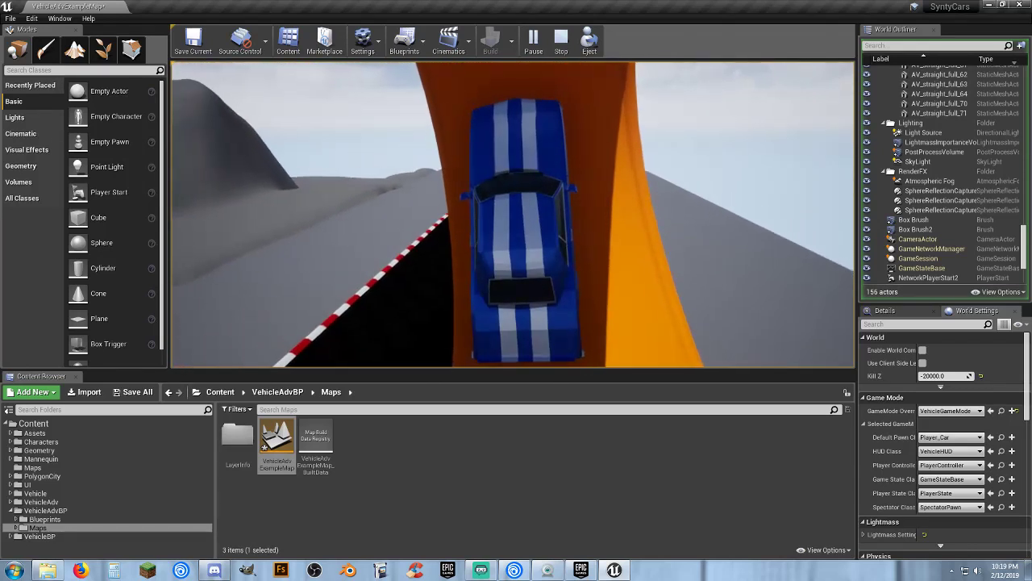
pyautogui.press('w')
pyautogui.press('Escape')
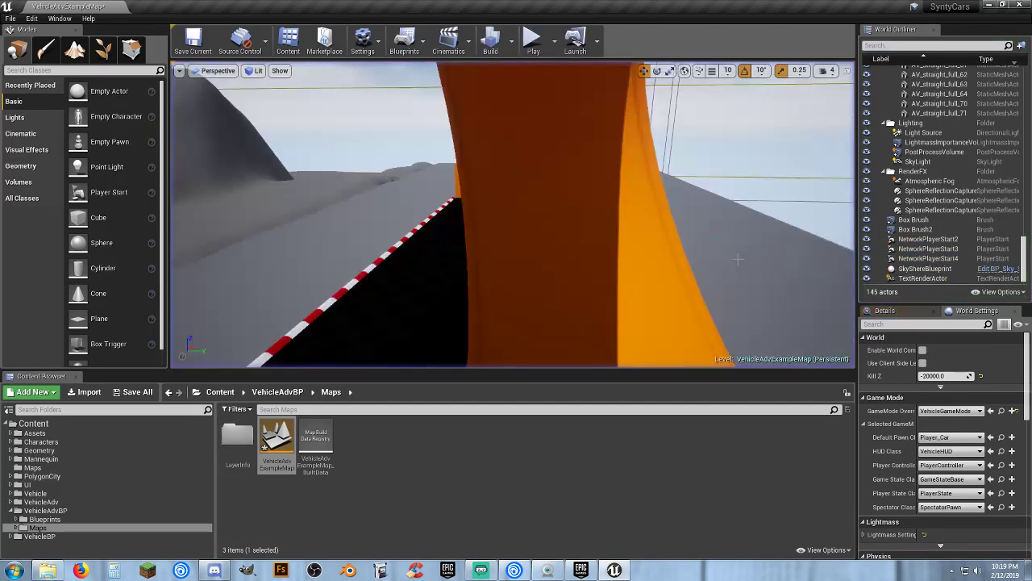
# Save the modified VehicleAdvExampleMap and copy its asset name
pyautogui.click(134, 392)
pyautogui.click(612, 384)
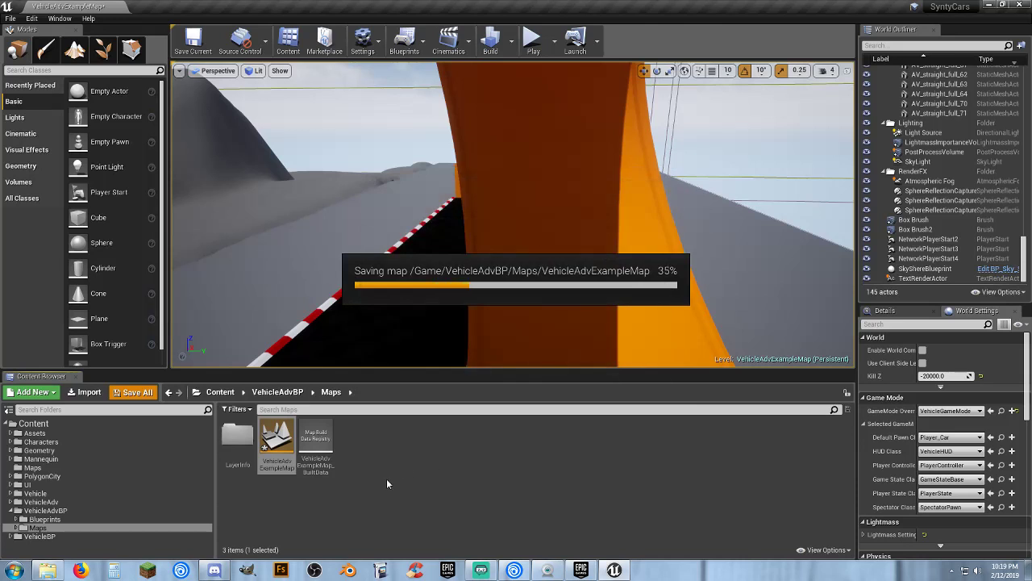
pyautogui.click(279, 466)
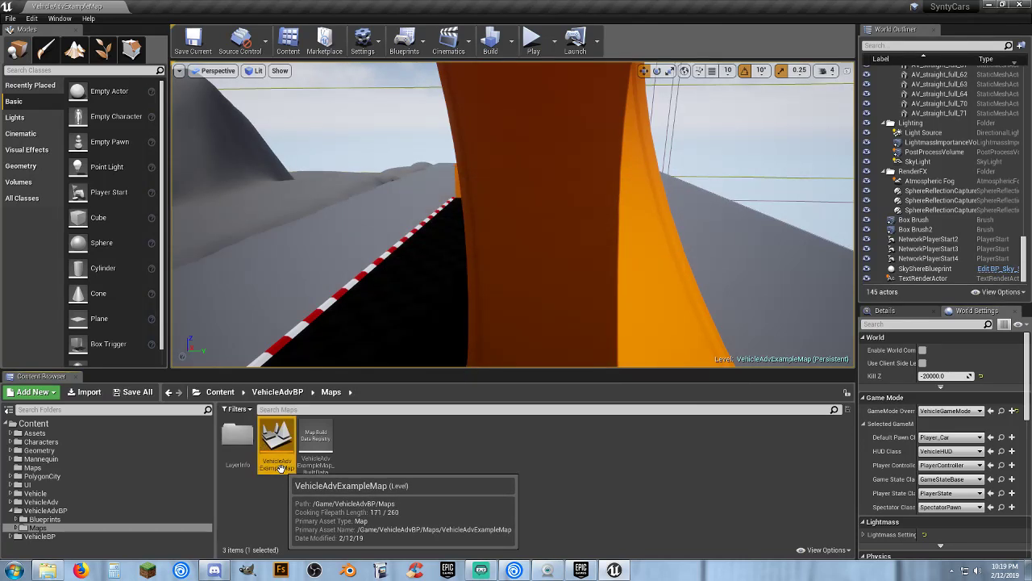
pyautogui.click(279, 467)
pyautogui.hotkey('ctrl', 'c')
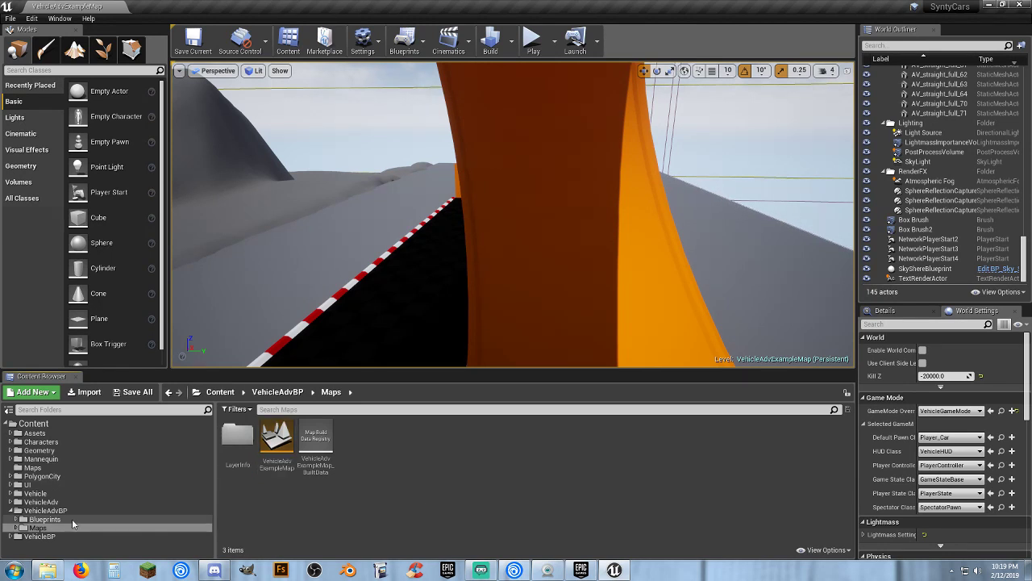
# Collapse the VehicleAdvBP folder, open the MainMenu_W widget from UI/Widgets and display its Event Graph
pyautogui.click(12, 510)
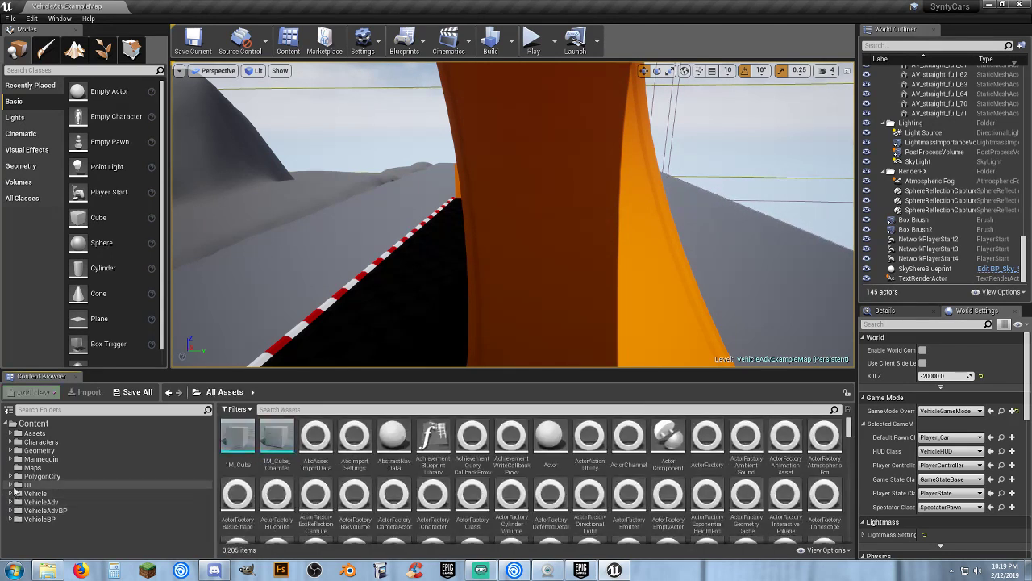
pyautogui.click(11, 484)
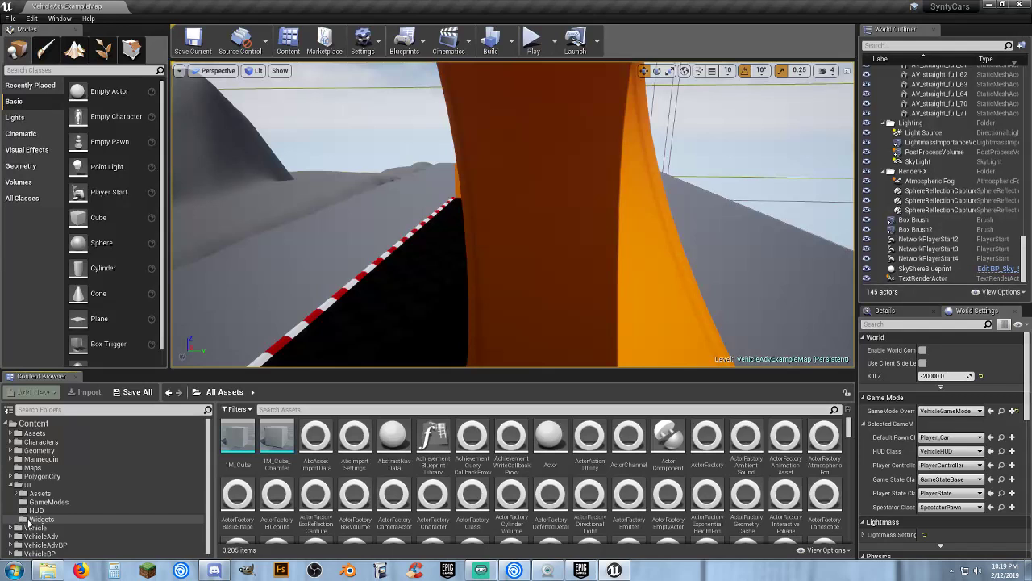
pyautogui.click(39, 520)
pyautogui.doubleClick(274, 467)
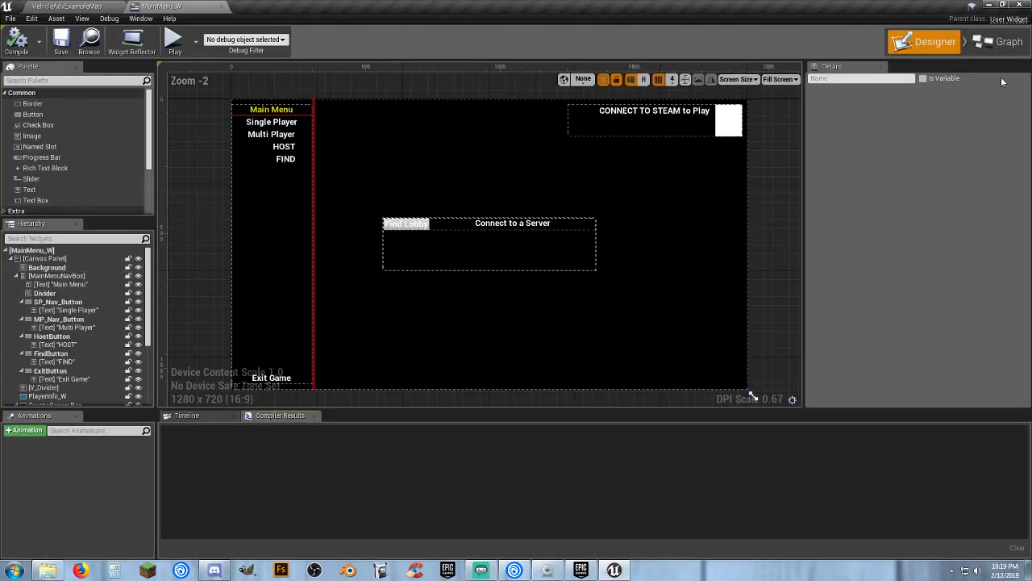
pyautogui.click(1000, 41)
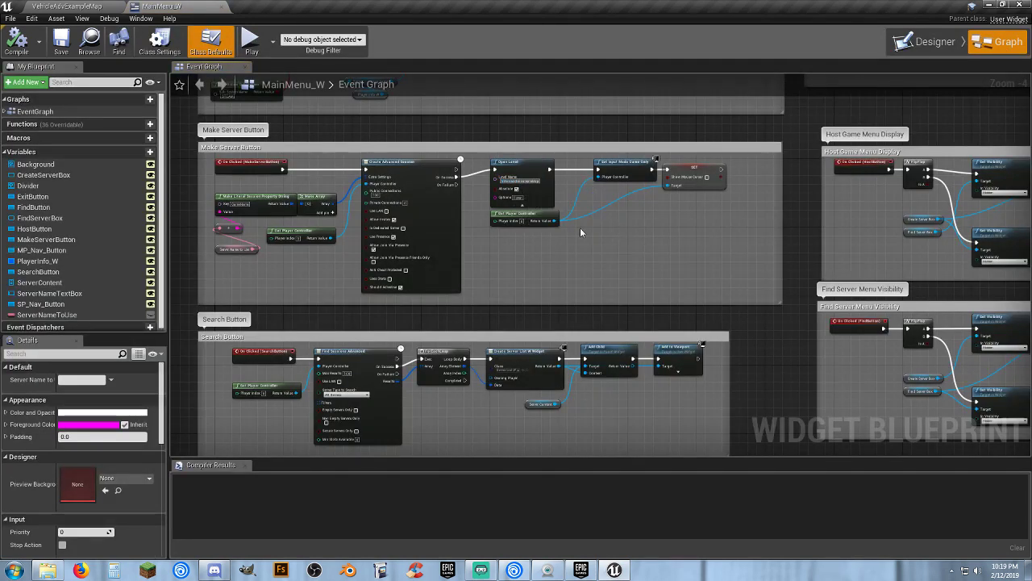
# Set the Open Level name to VehicleAdvExampleMap in the Make Server Button and Single Player Button groups; compile, save and close MainMenu_W
pyautogui.scroll(4, 528, 180)
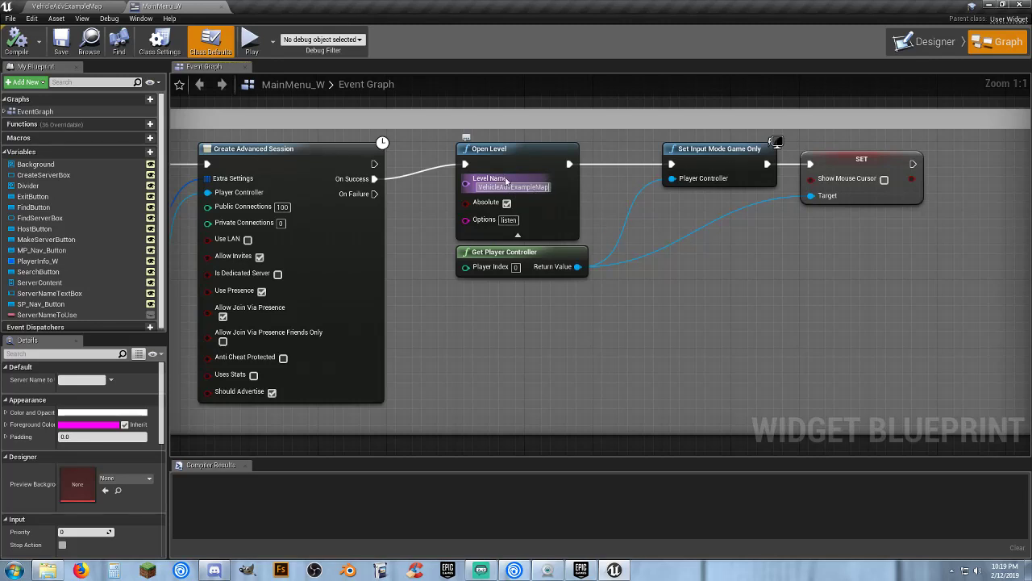
pyautogui.scroll(-7, 849, 311)
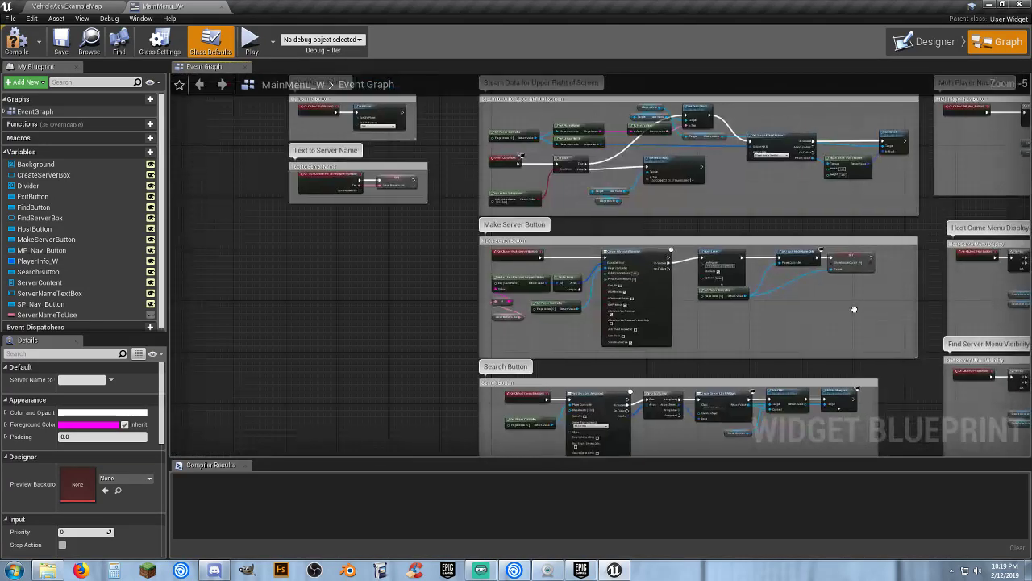
pyautogui.moveTo(852, 309); pyautogui.dragTo(216, 371, button='right')
pyautogui.scroll(5, 542, 182)
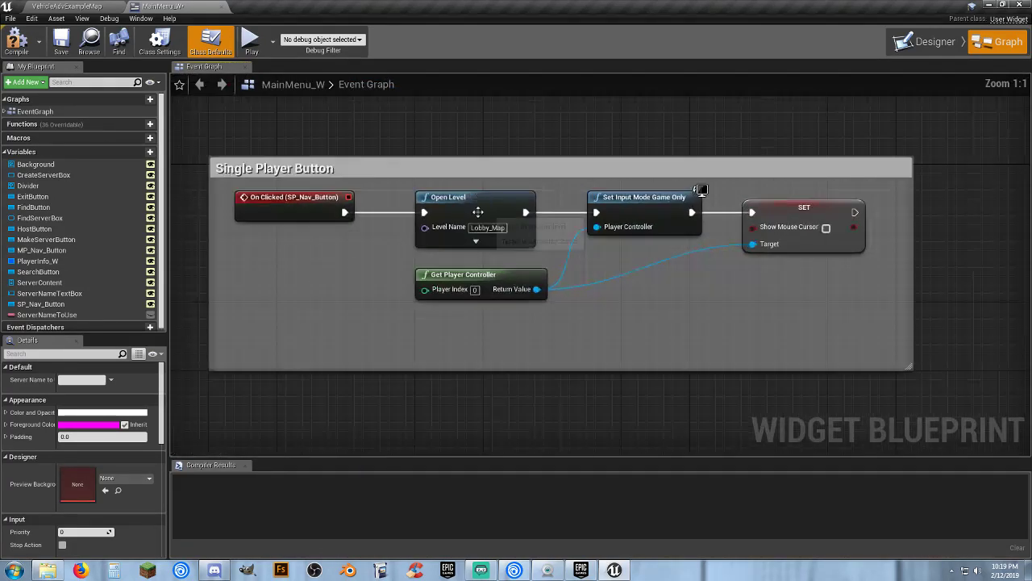
pyautogui.hotkey('ctrl', 'v')
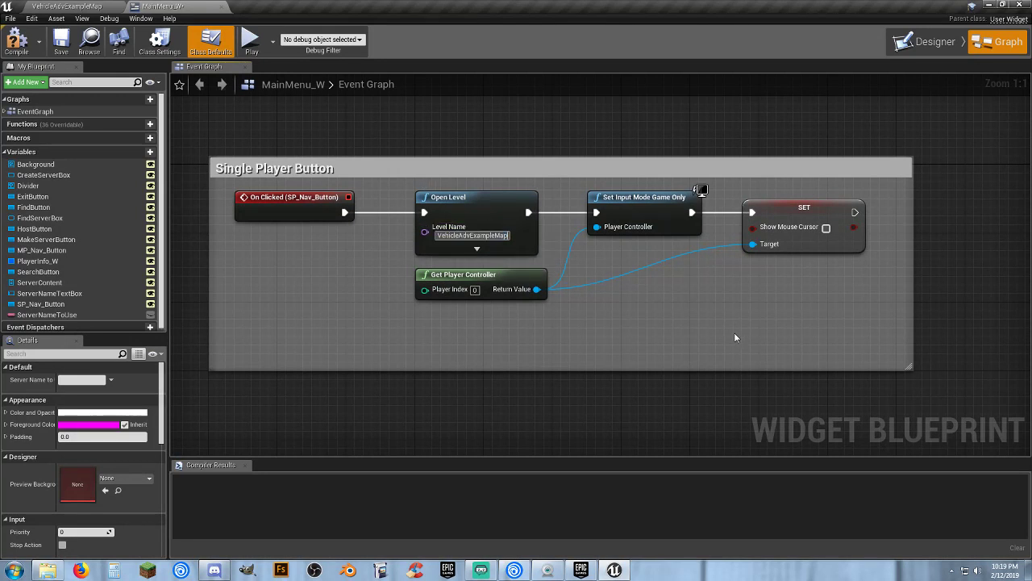
pyautogui.click(16, 39)
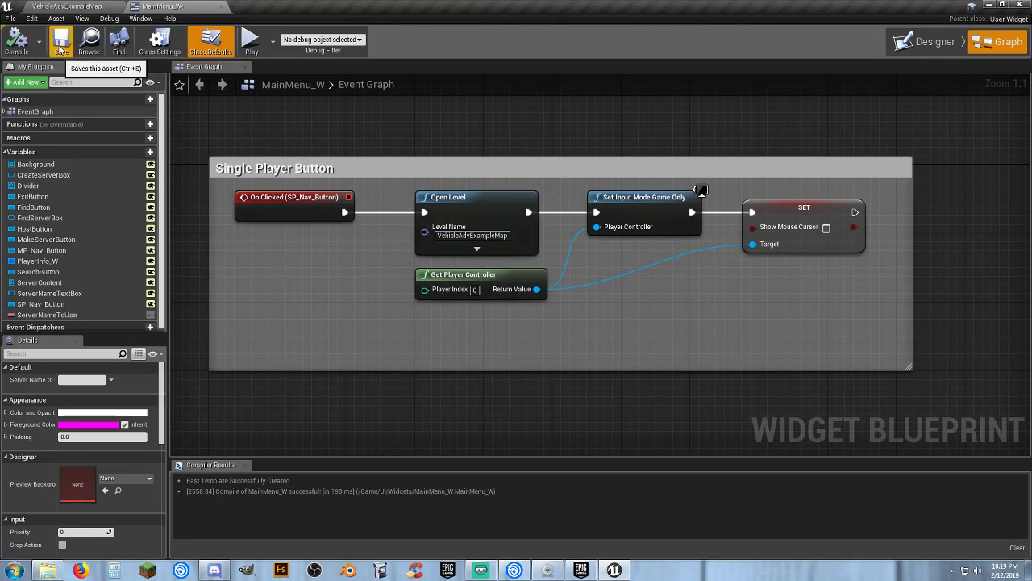
pyautogui.moveTo(211, 144); pyautogui.dragTo(1013, 387)
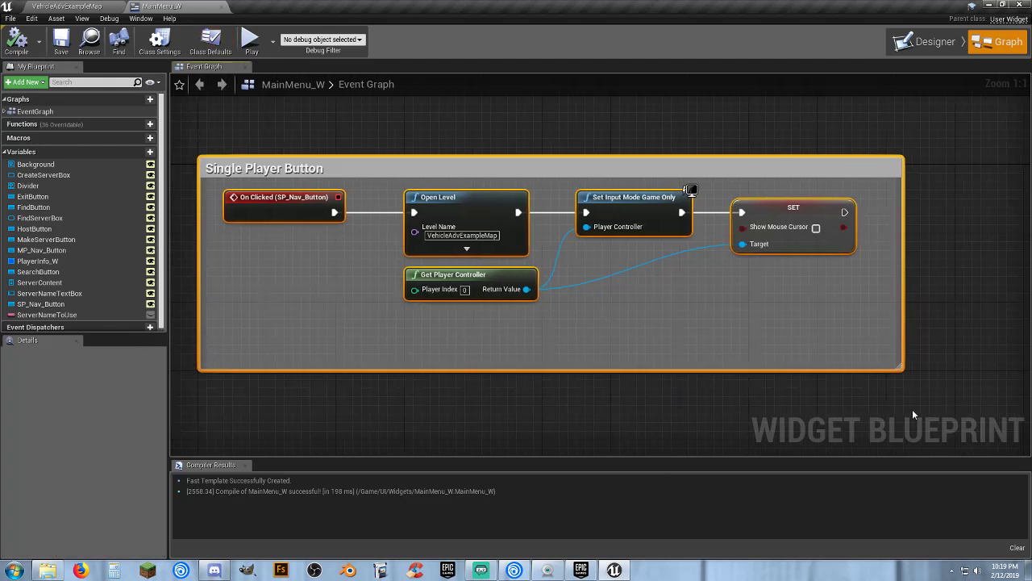
pyautogui.click(609, 360)
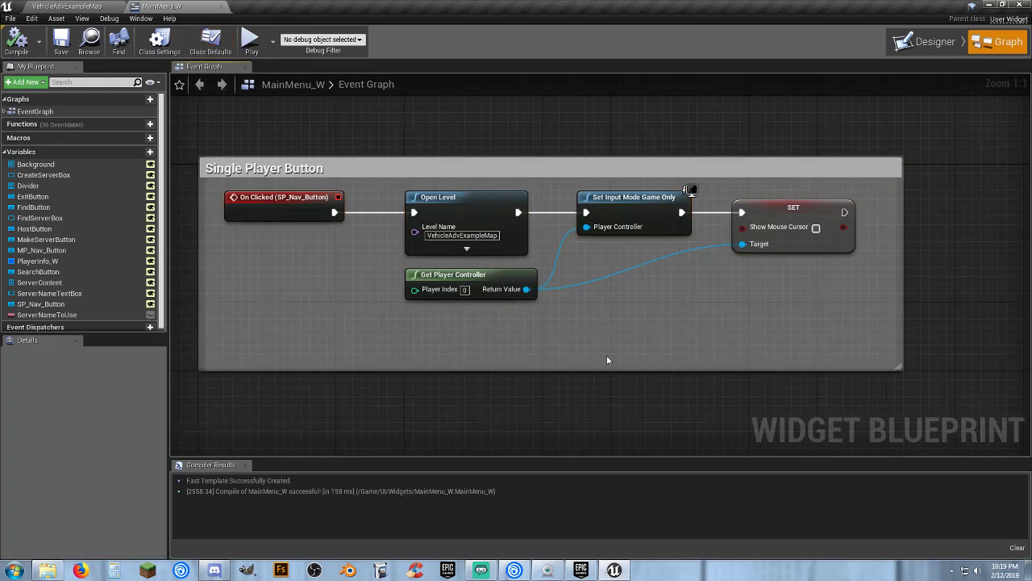
pyautogui.click(221, 8)
# Collapse the UI content folder and open the VehicleAdvBP folder
pyautogui.click(567, 426)
pyautogui.moveTo(584, 280); pyautogui.dragTo(451, 295, button='right')
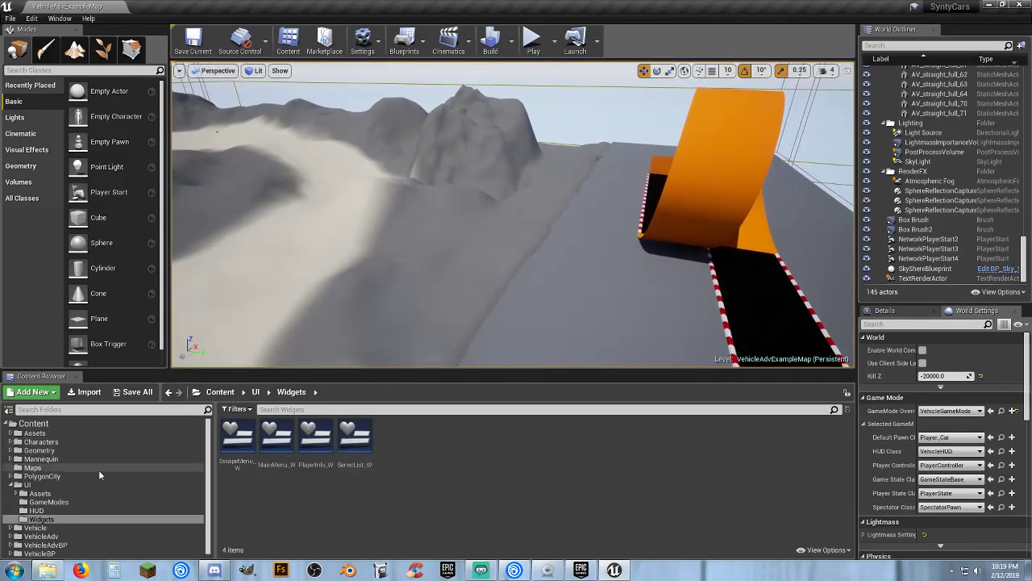
pyautogui.click(11, 484)
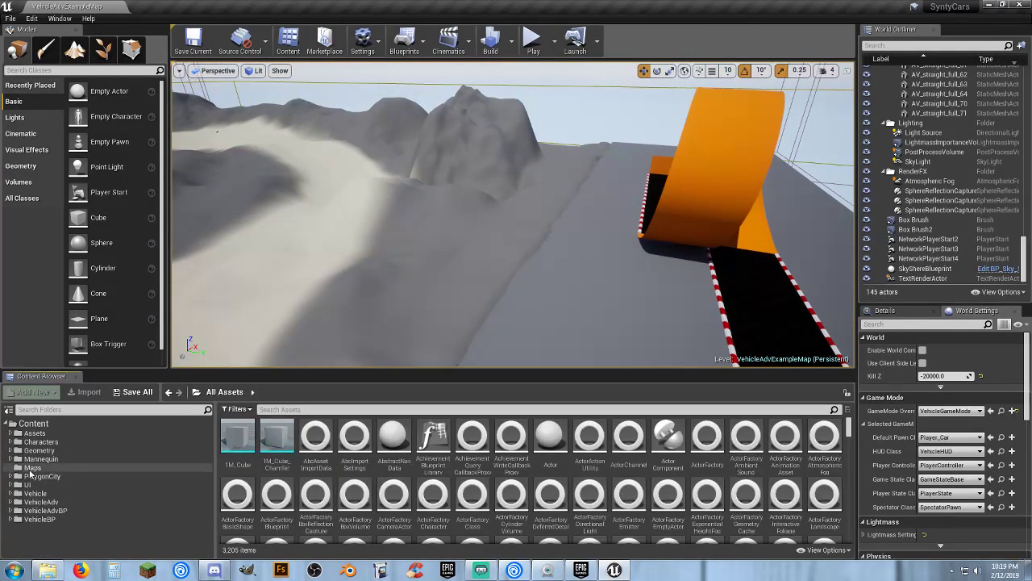
pyautogui.click(46, 510)
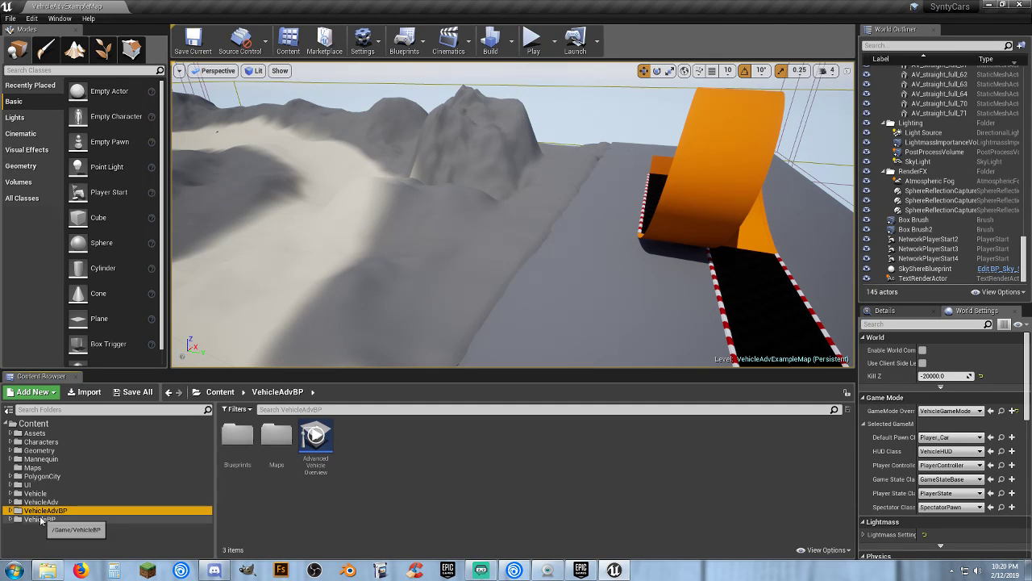
# Open the Maps folder inside VehicleAdvBP and look over the race track and landscape of the current level
pyautogui.doubleClick(276, 436)
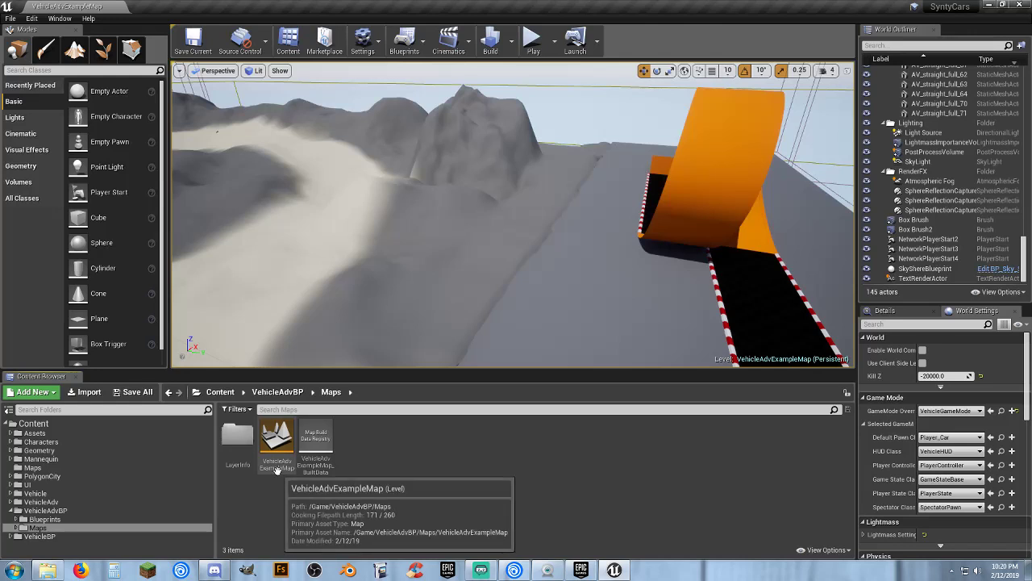
pyautogui.moveTo(513, 214); pyautogui.dragTo(742, 190, button='right')
pyautogui.moveTo(704, 232); pyautogui.dragTo(574, 233, button='right')
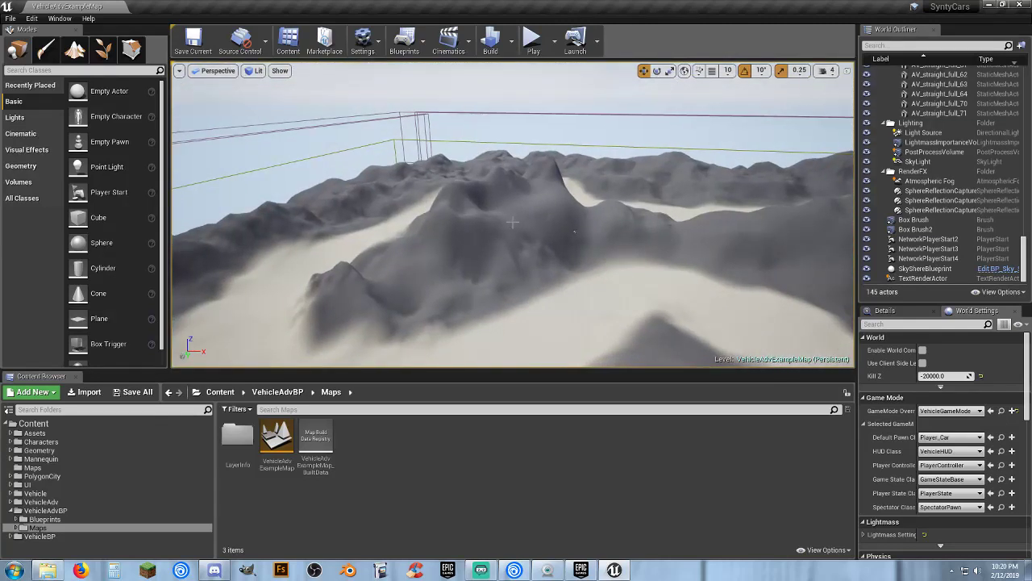
pyautogui.moveTo(513, 222); pyautogui.dragTo(742, 234, button='right')
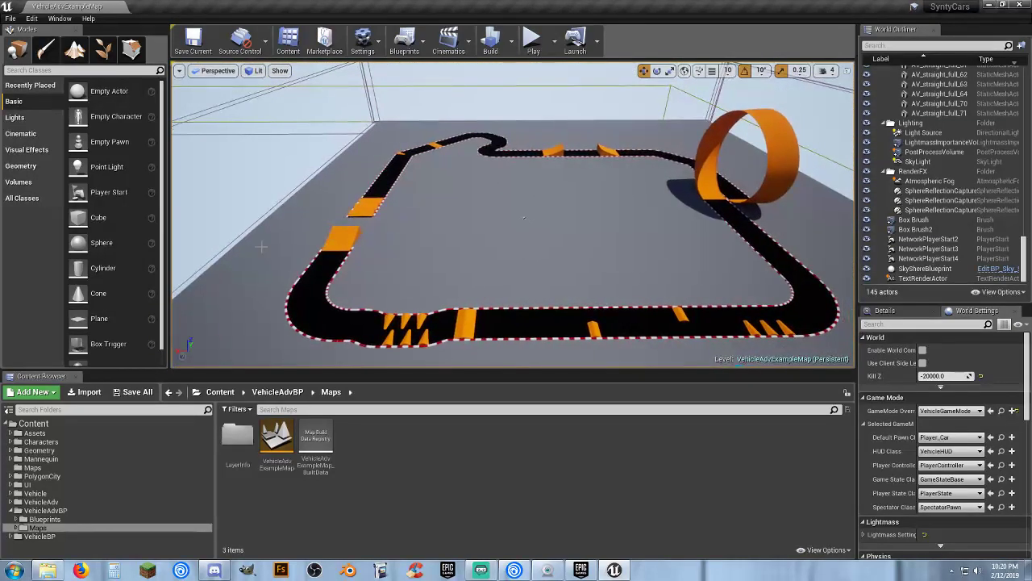
pyautogui.click(12, 18)
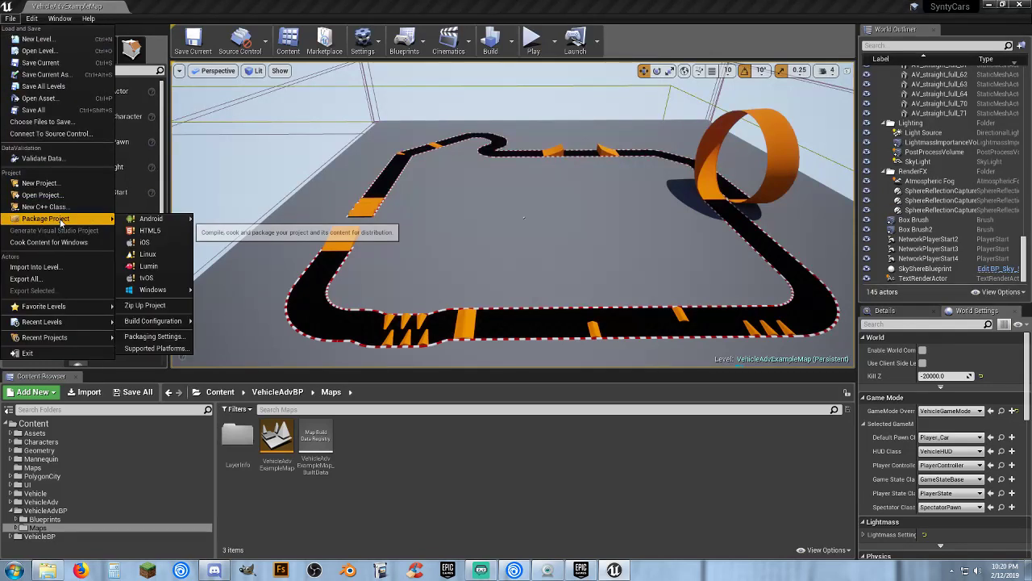
pyautogui.moveTo(81, 219)
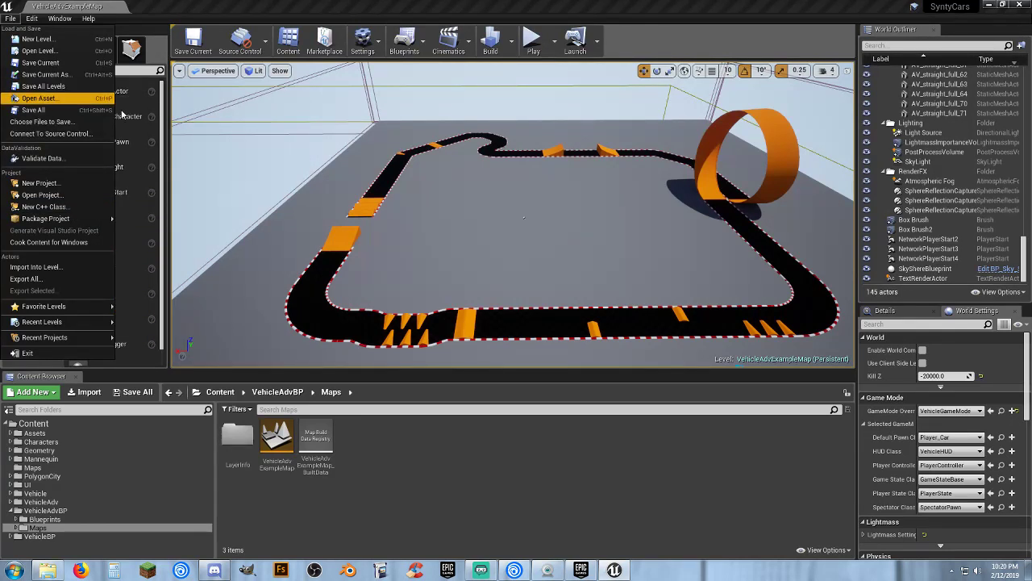
pyautogui.moveTo(507, 200); pyautogui.dragTo(505, 140, button='right')
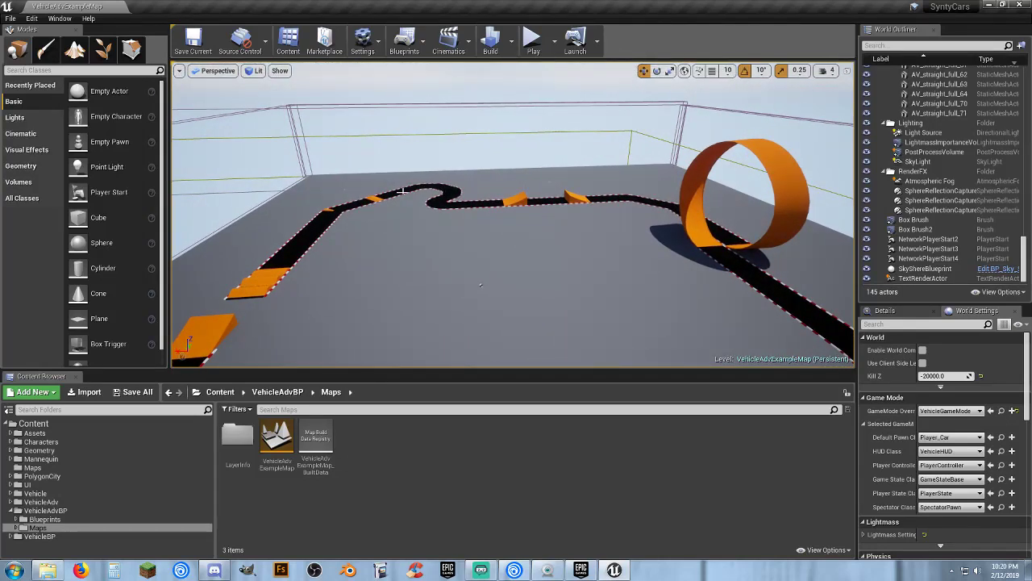
pyautogui.moveTo(810, 271); pyautogui.dragTo(729, 271, button='right')
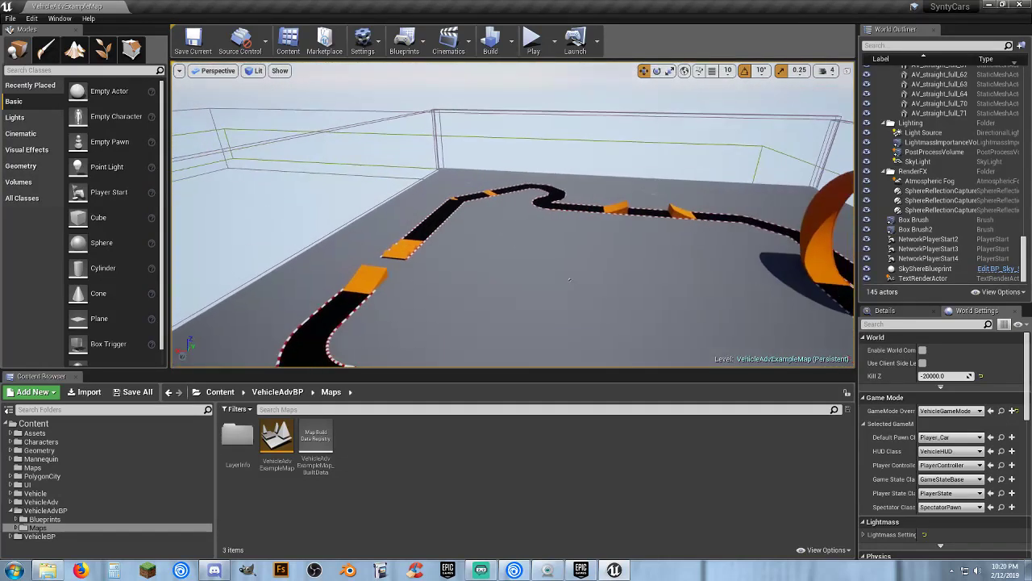
# Save the current level as Track_01 in the main Maps content folder and show it in that folder
pyautogui.click(10, 18)
pyautogui.click(50, 73)
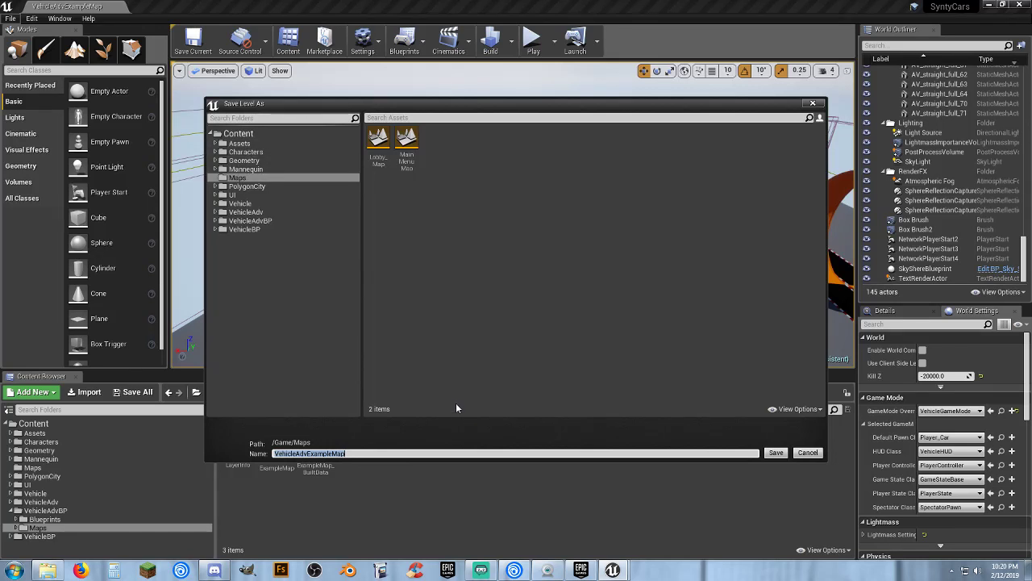
pyautogui.write('Track_01')
pyautogui.press('Return')
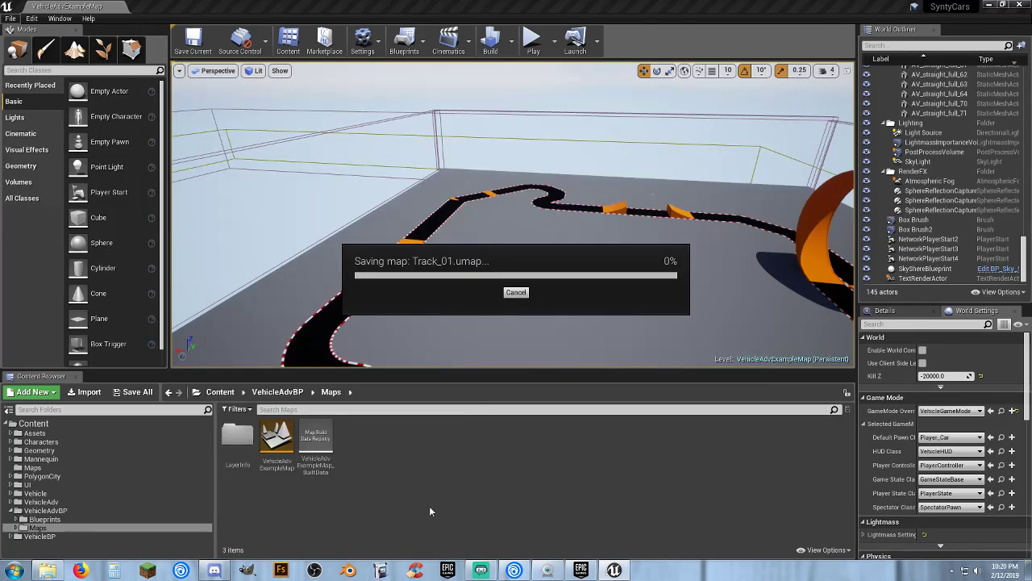
pyautogui.click(33, 468)
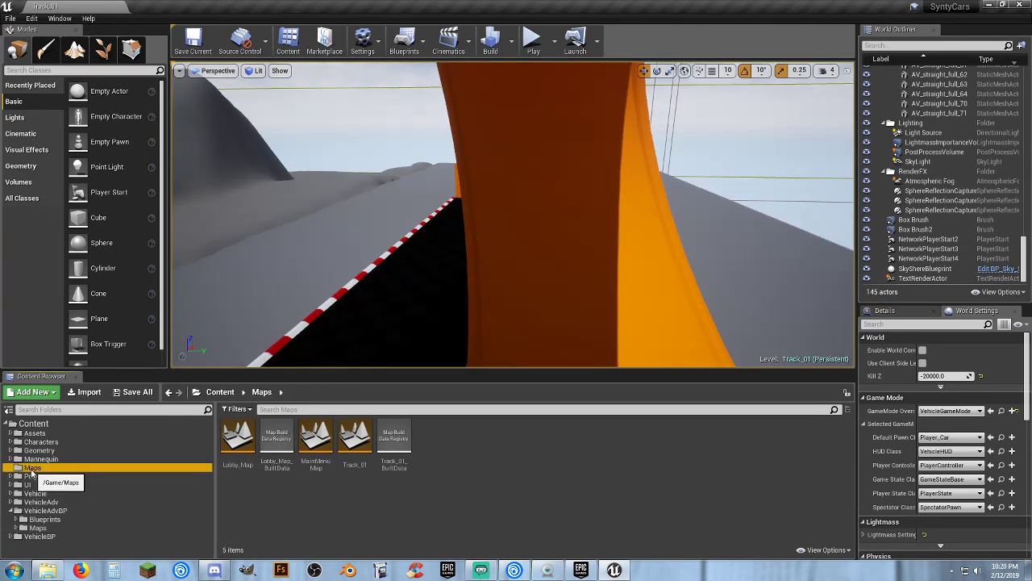
pyautogui.click(353, 465)
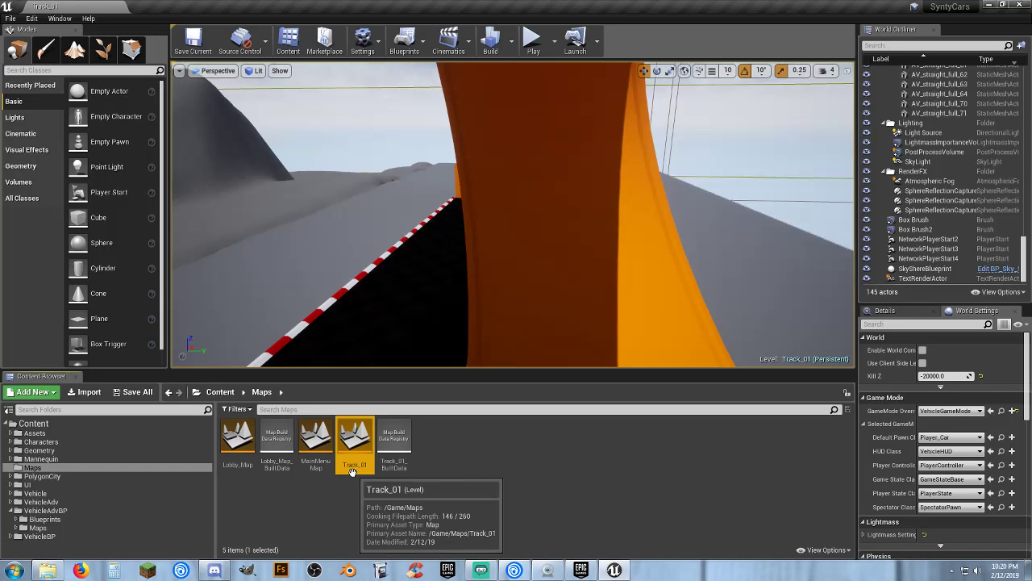
pyautogui.click(484, 465)
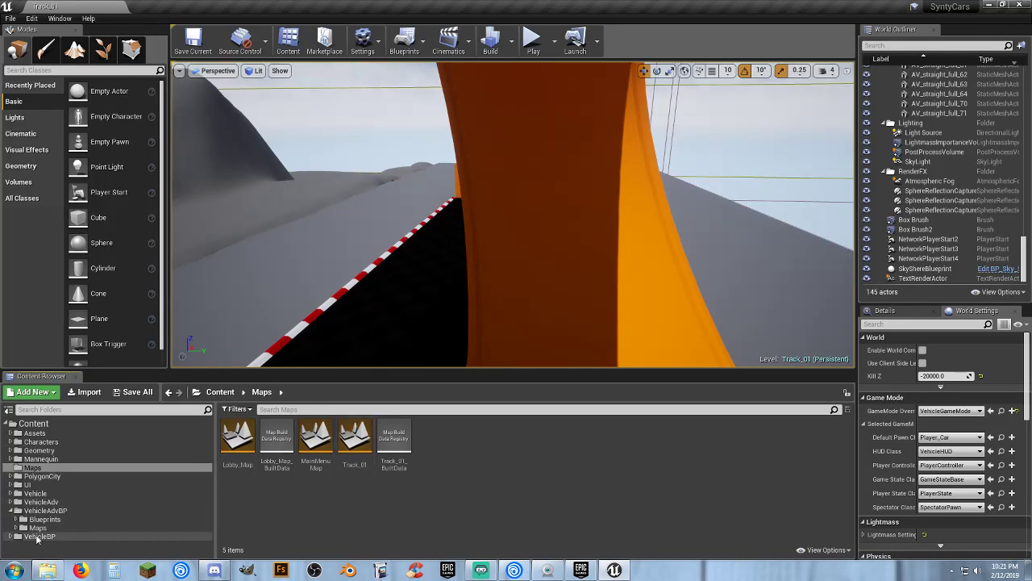
# Collapse the VehicleAdvBP folder and open the MainMenu_W widget from UI/Widgets
pyautogui.click(10, 512)
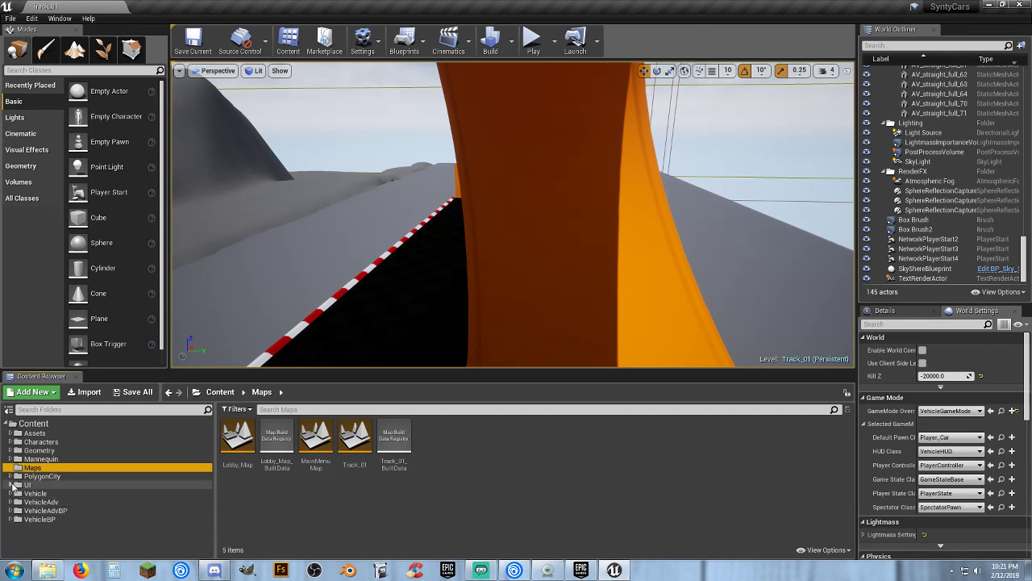
pyautogui.click(10, 485)
pyautogui.click(42, 519)
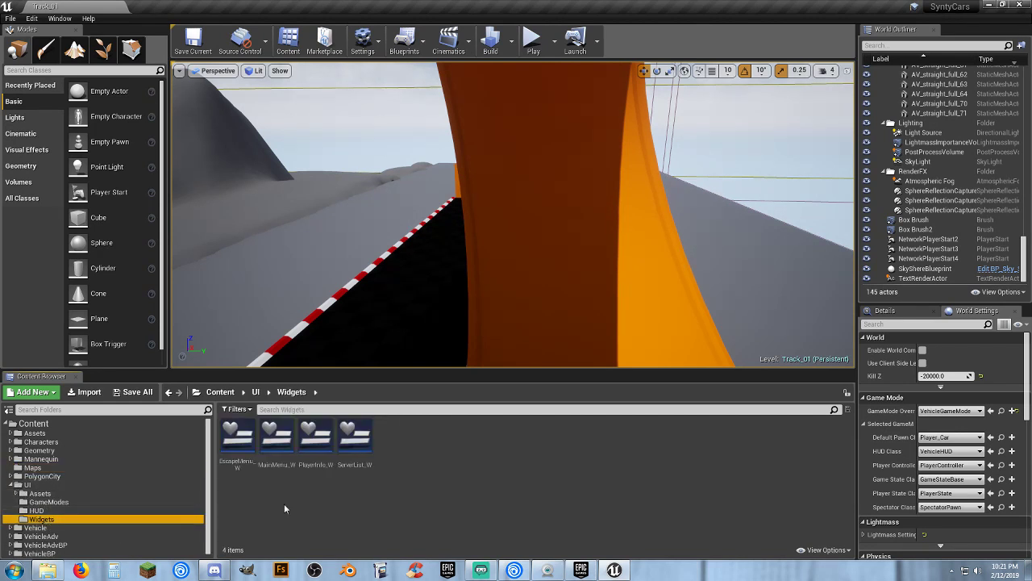
pyautogui.doubleClick(276, 442)
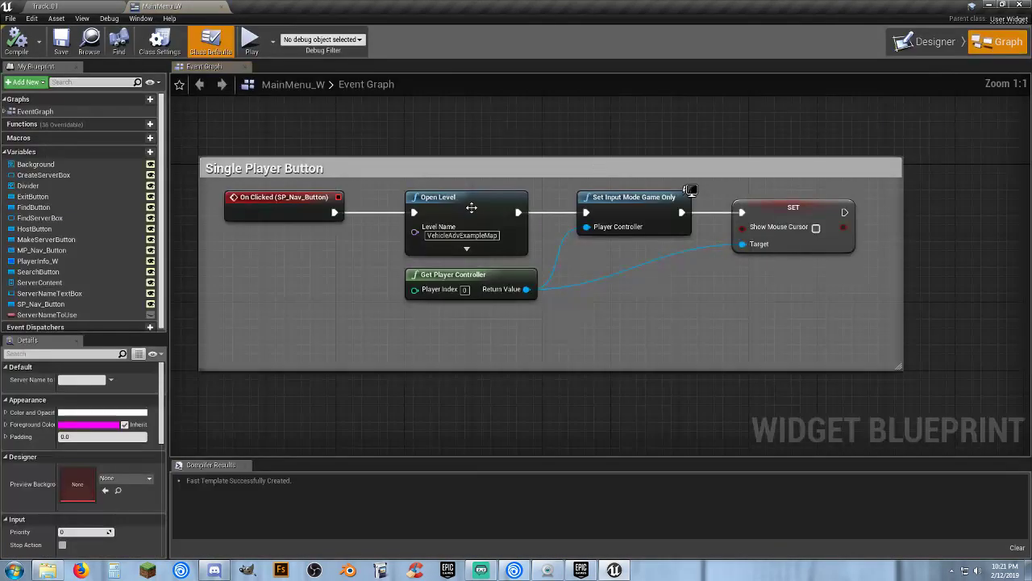
# Set the Open Level name to Track_01 in the Single Player Button group, check the Make Server Button group, and compile, save and close MainMenu_W
pyautogui.moveTo(427, 235); pyautogui.dragTo(484, 236)
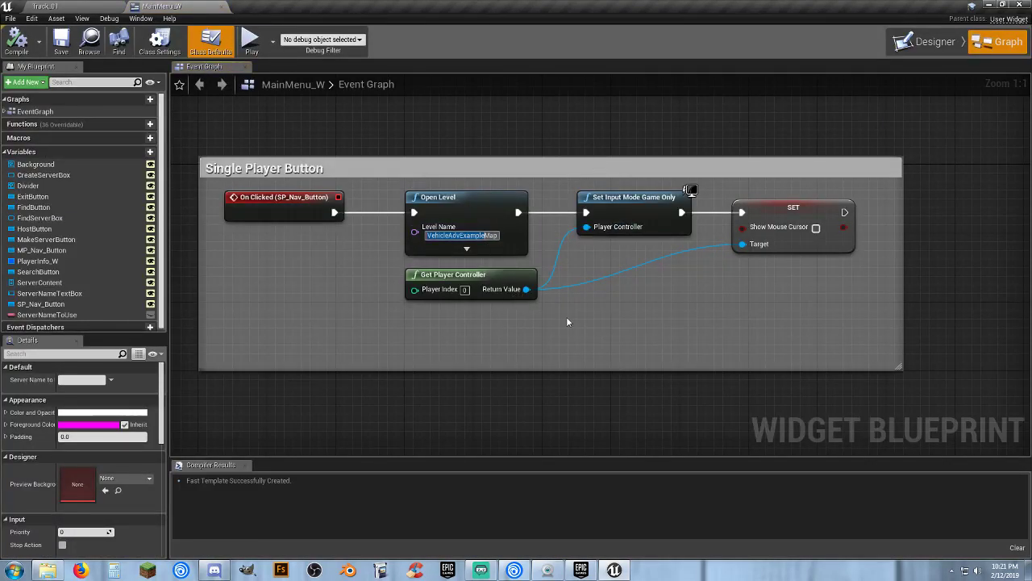
pyautogui.click(485, 236)
pyautogui.write('Track_01')
pyautogui.scroll(-7, 446, 356)
pyautogui.moveTo(315, 355); pyautogui.dragTo(767, 173, button='right')
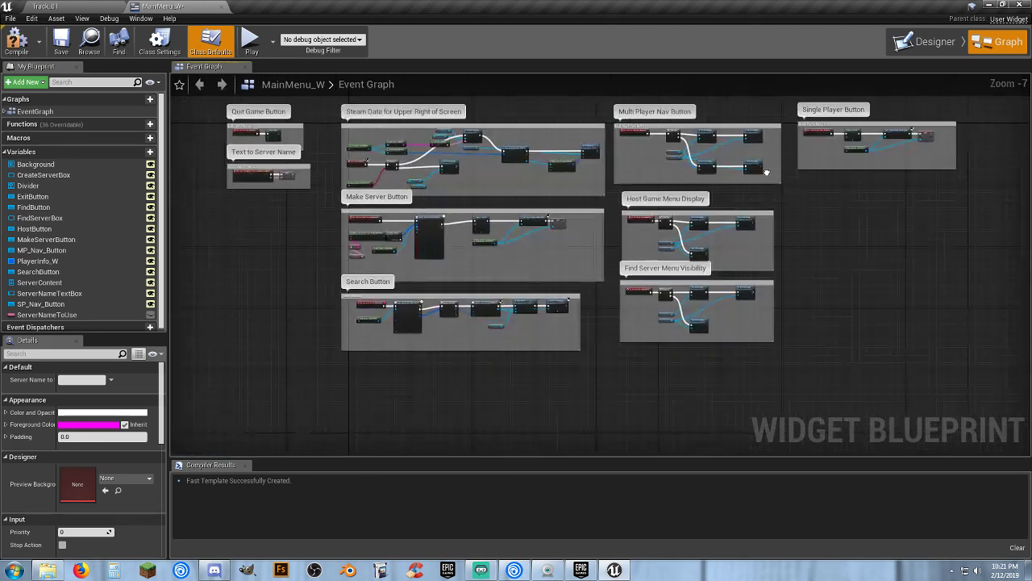
pyautogui.scroll(3, 481, 224)
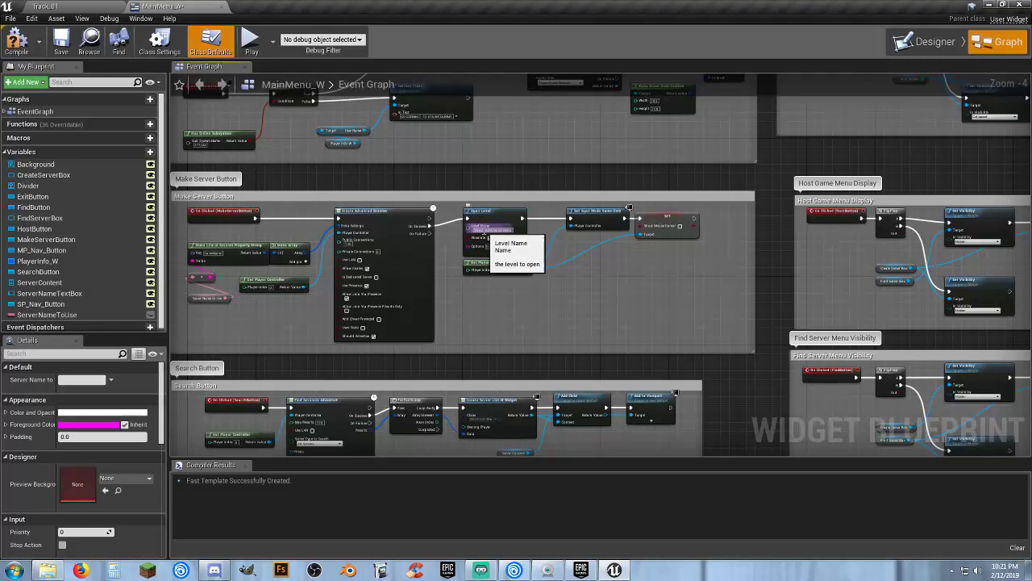
pyautogui.scroll(-7, 591, 294)
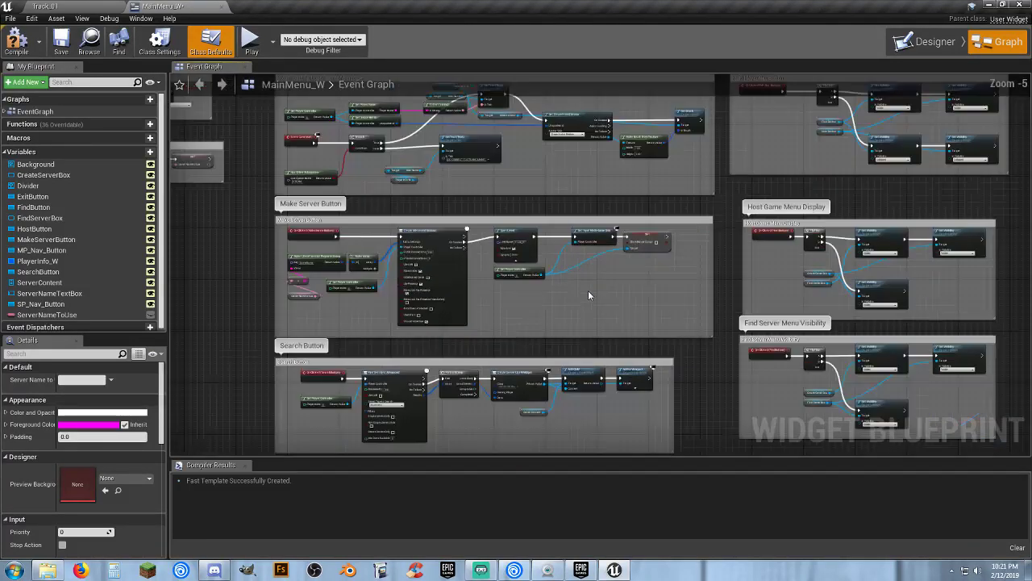
pyautogui.click(14, 45)
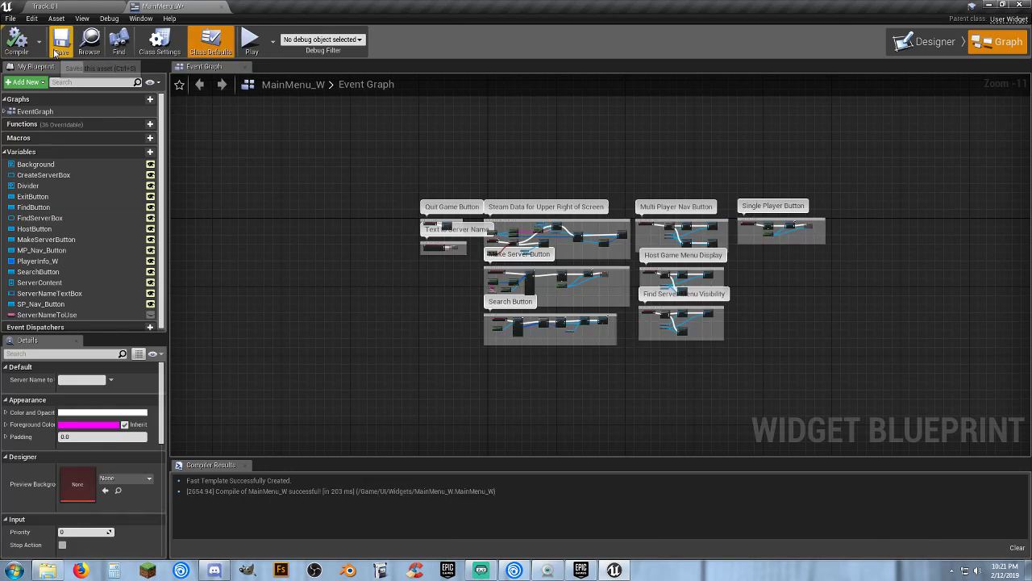
pyautogui.click(217, 6)
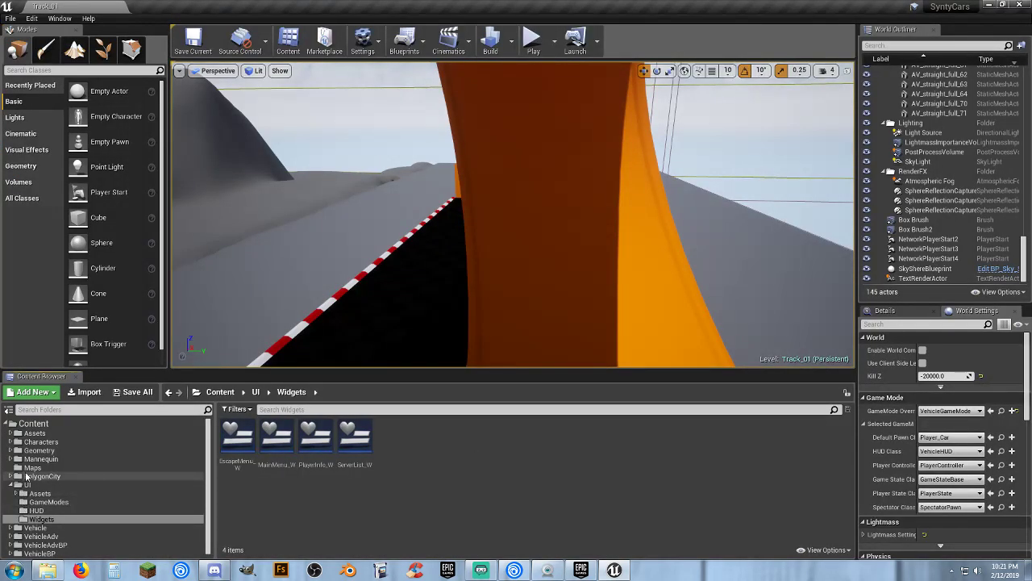
# Open the MainMenuMap level from the Maps folder and check the default maps in the Maps & Modes project settings
pyautogui.click(32, 468)
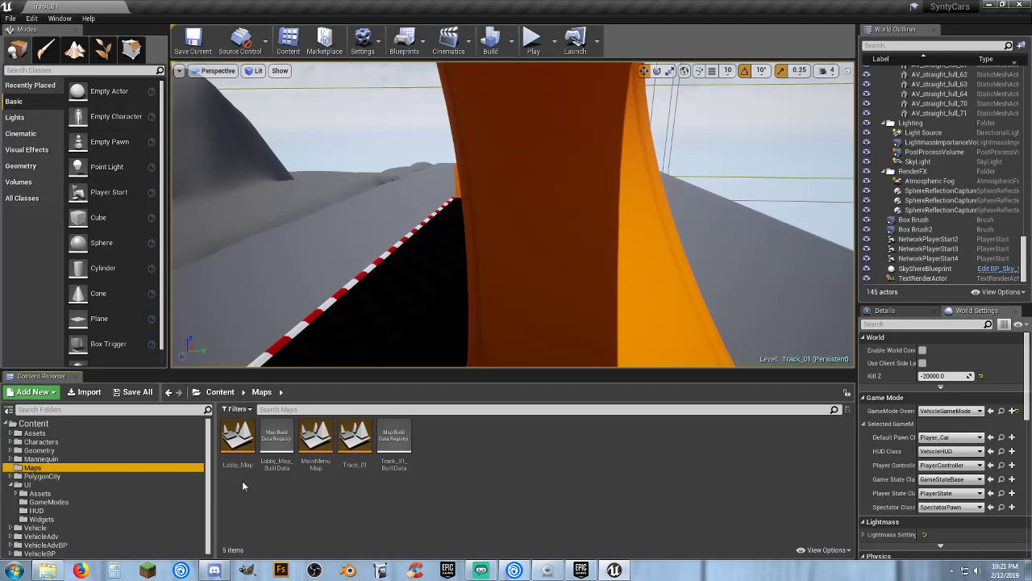
pyautogui.doubleClick(316, 448)
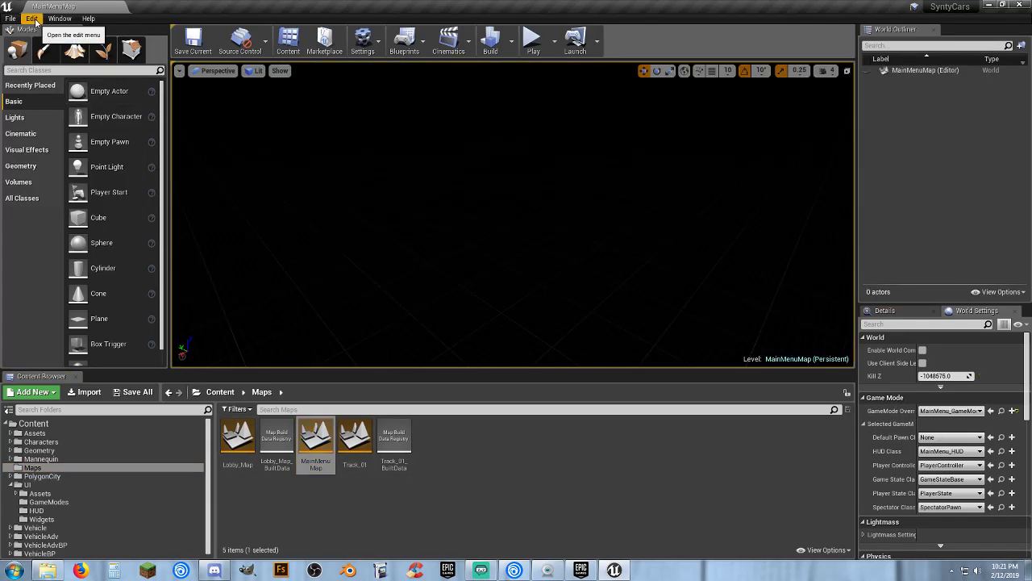
pyautogui.click(32, 19)
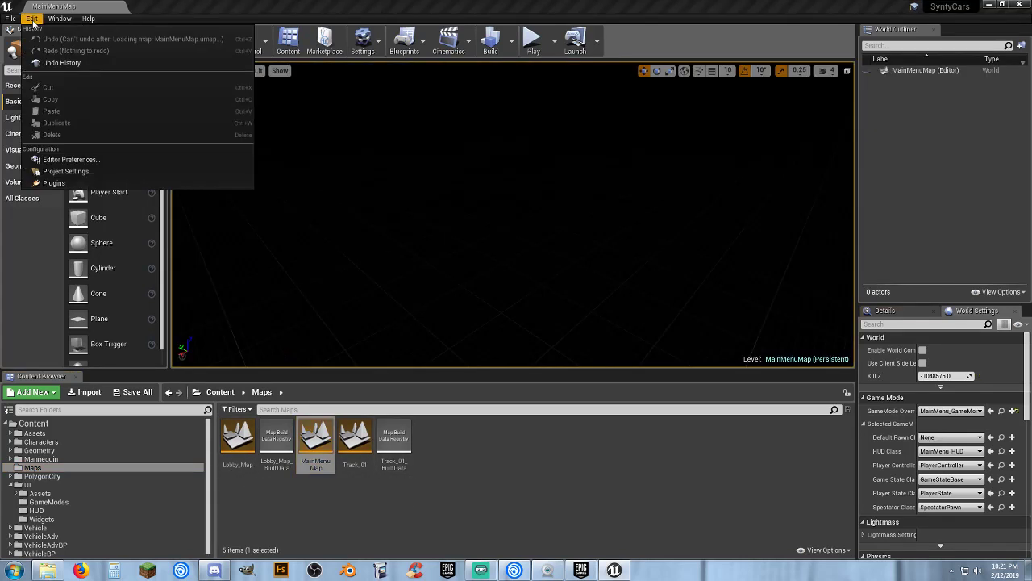
pyautogui.click(67, 172)
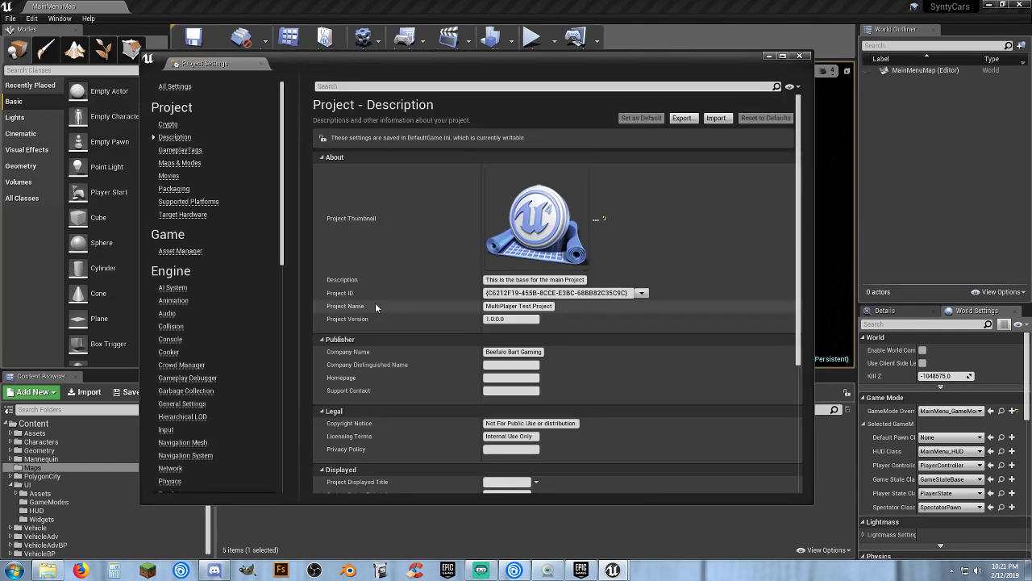
pyautogui.click(180, 163)
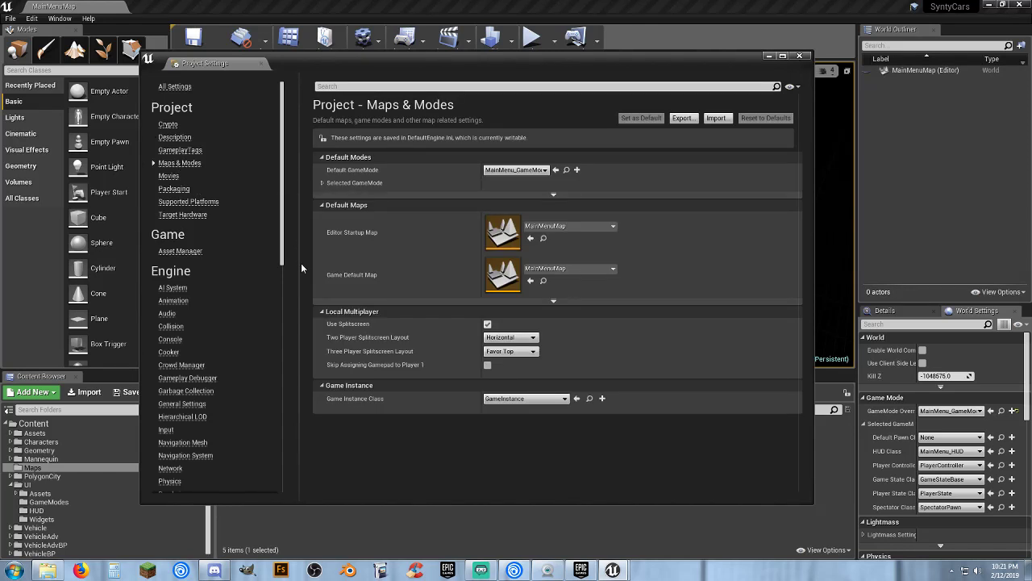
# In the Packaging project settings, replace Lobby_Map with Track_01.umap in the list of maps to include in a packaged build; close the settings
pyautogui.click(176, 189)
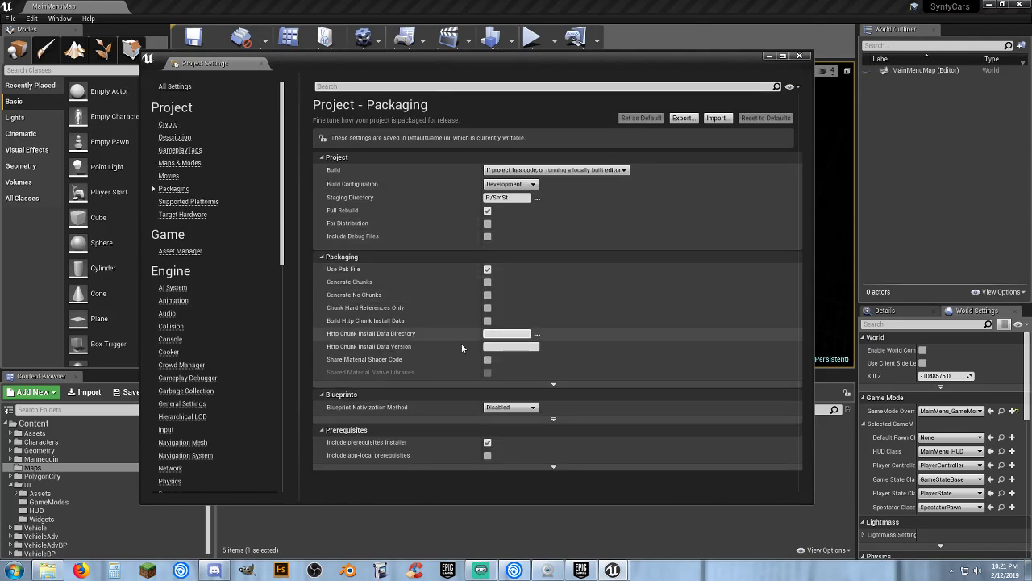
pyautogui.click(553, 385)
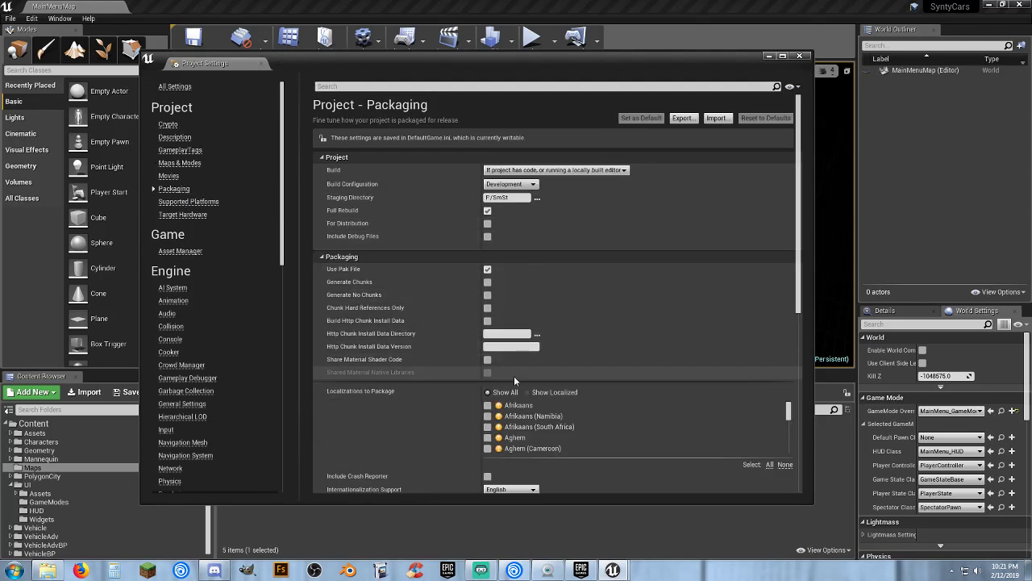
pyautogui.scroll(-6, 383, 338)
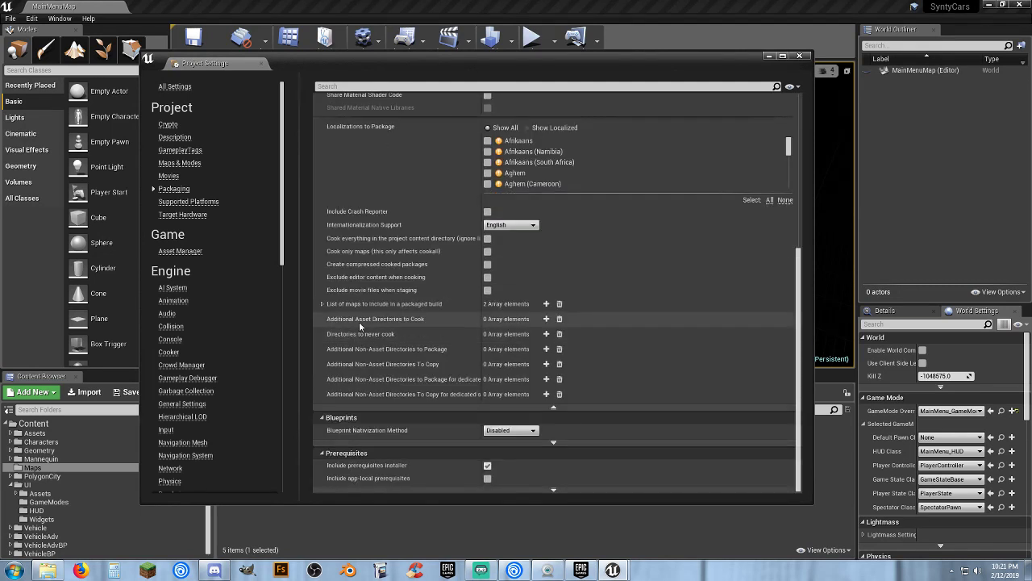
pyautogui.click(323, 303)
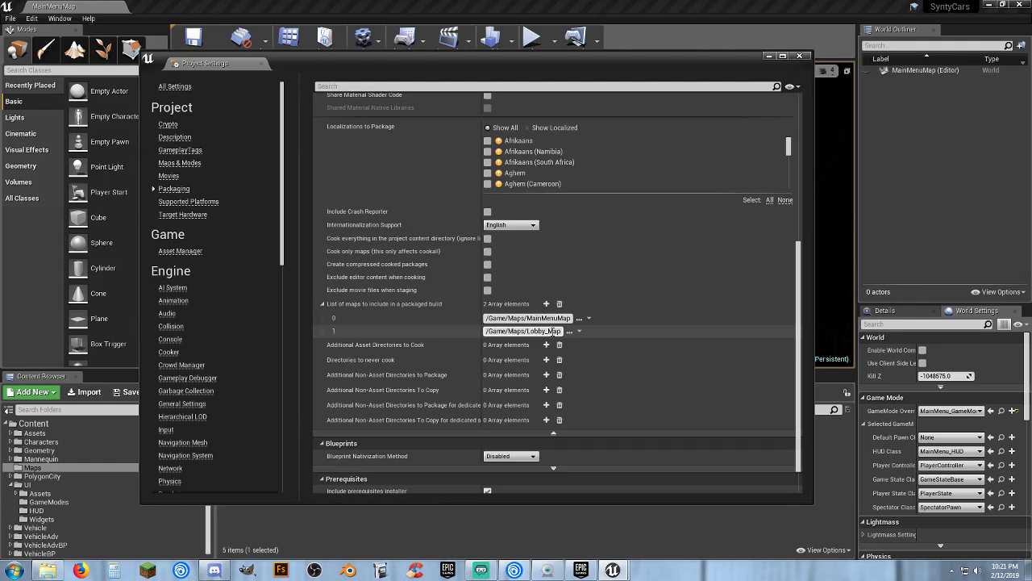
pyautogui.click(569, 331)
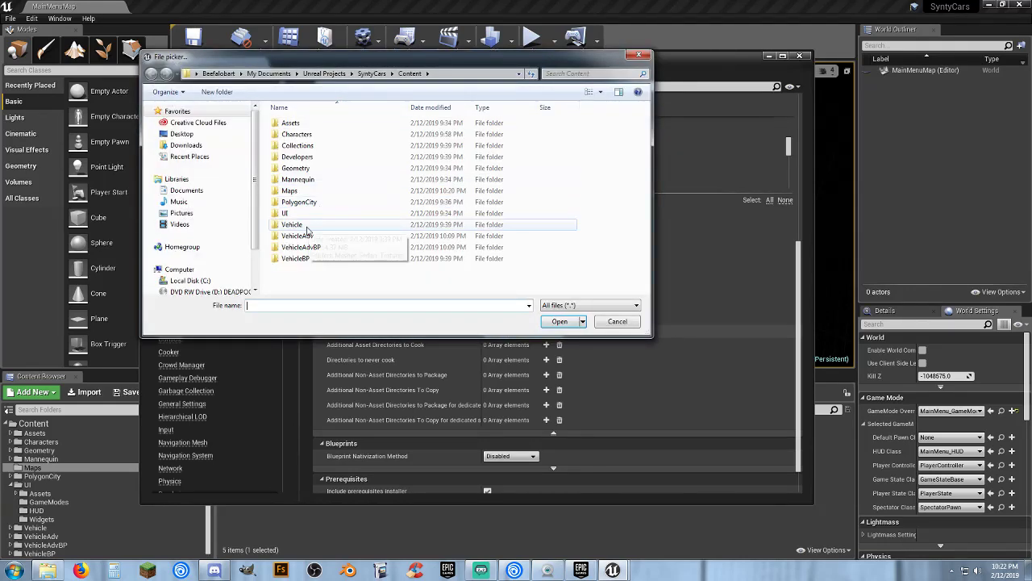
pyautogui.doubleClick(291, 192)
pyautogui.click(304, 158)
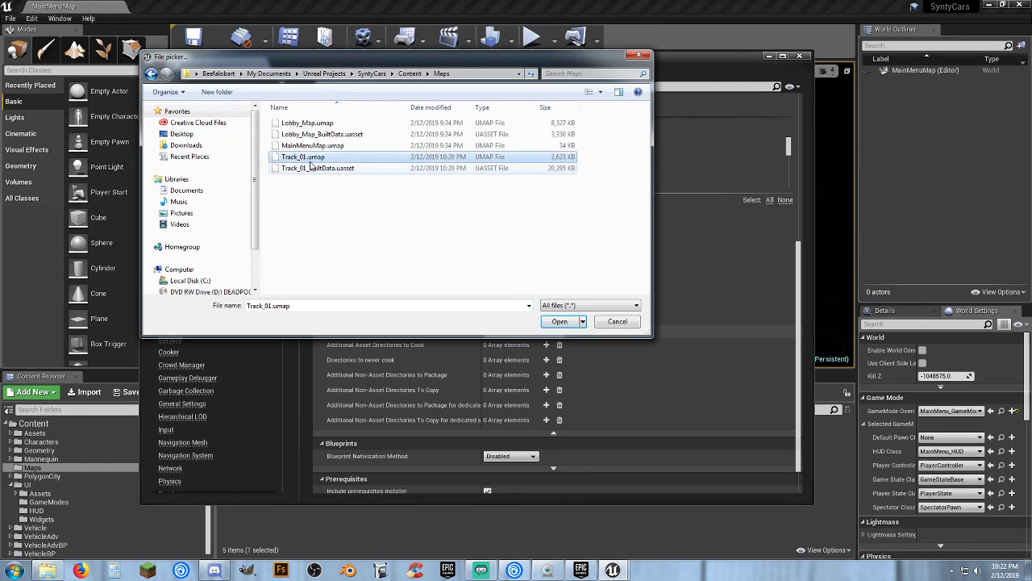
pyautogui.click(551, 321)
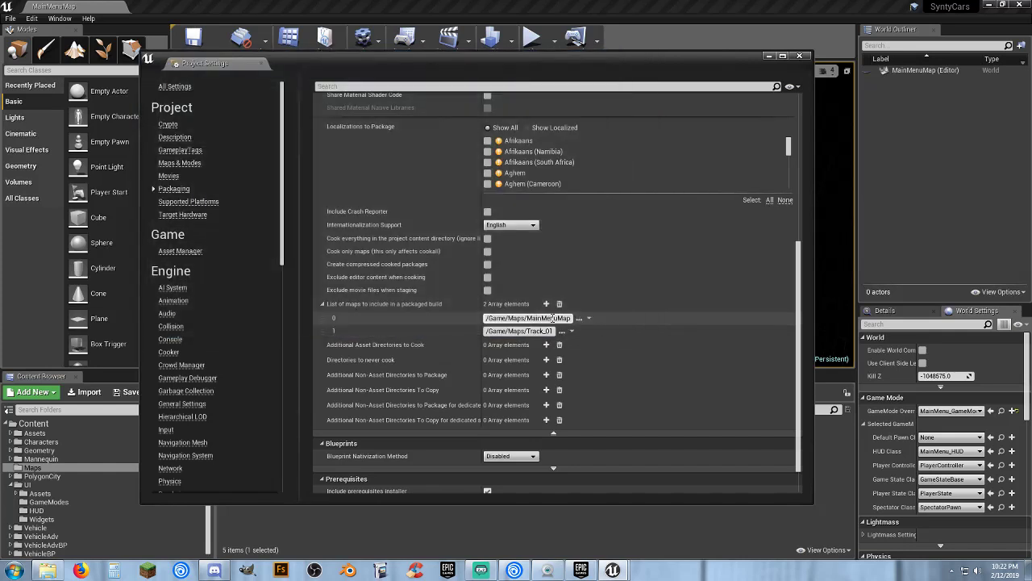
pyautogui.click(799, 55)
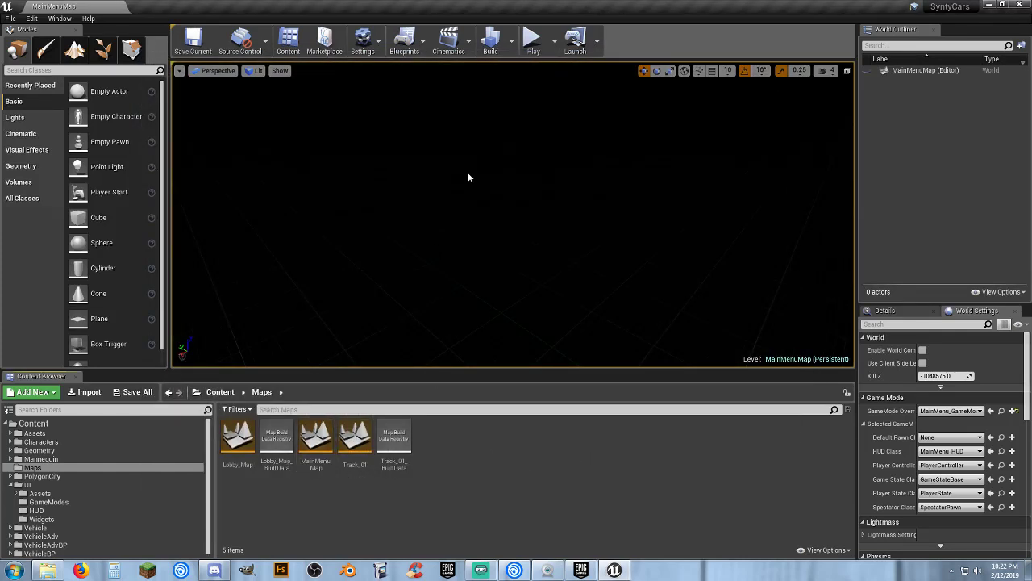
# Run MainMenuMap as a standalone game and check the HOST and FIND pages of the Multi Player menu
pyautogui.click(556, 42)
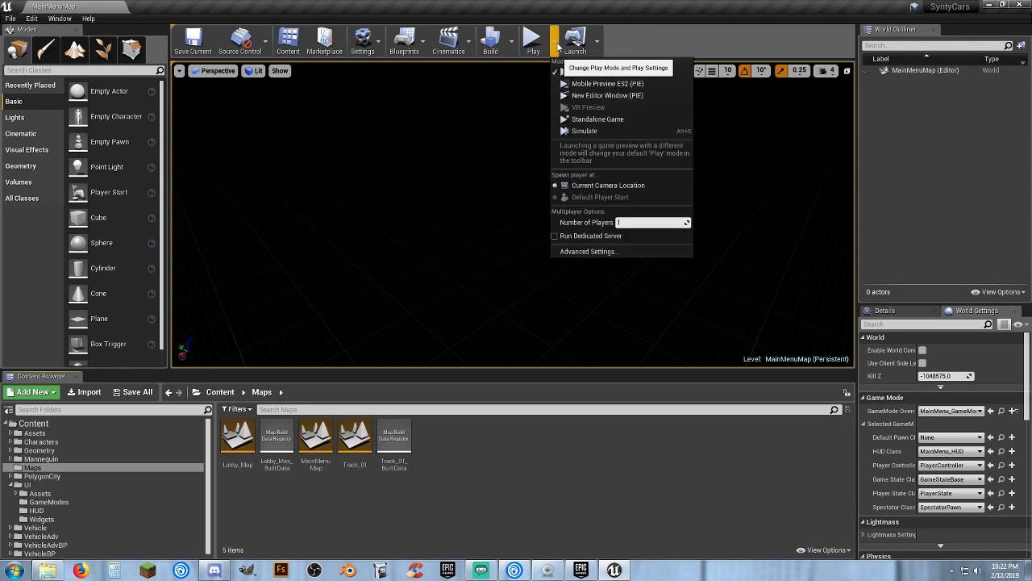
pyautogui.click(606, 121)
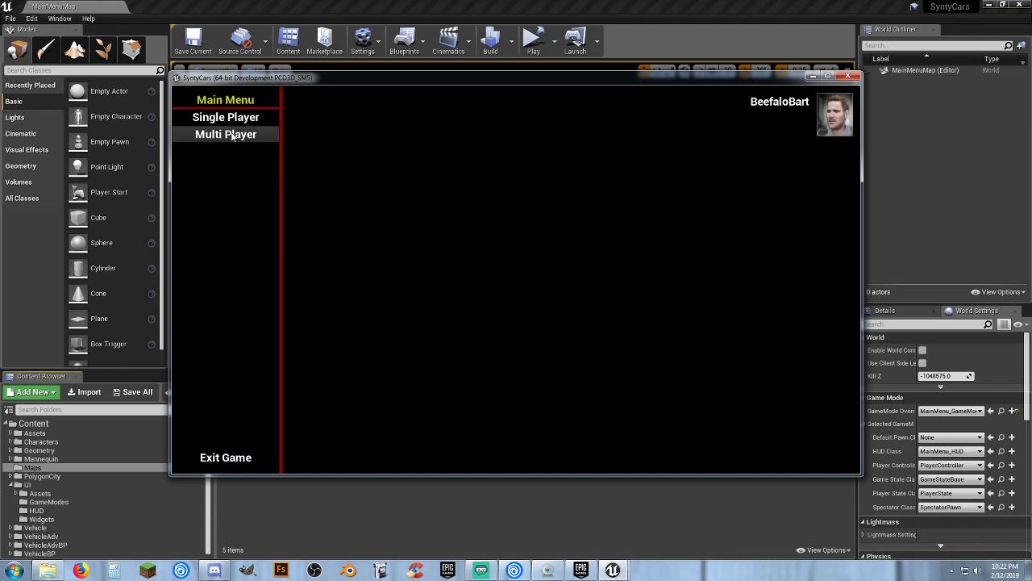
pyautogui.click(234, 136)
pyautogui.click(242, 152)
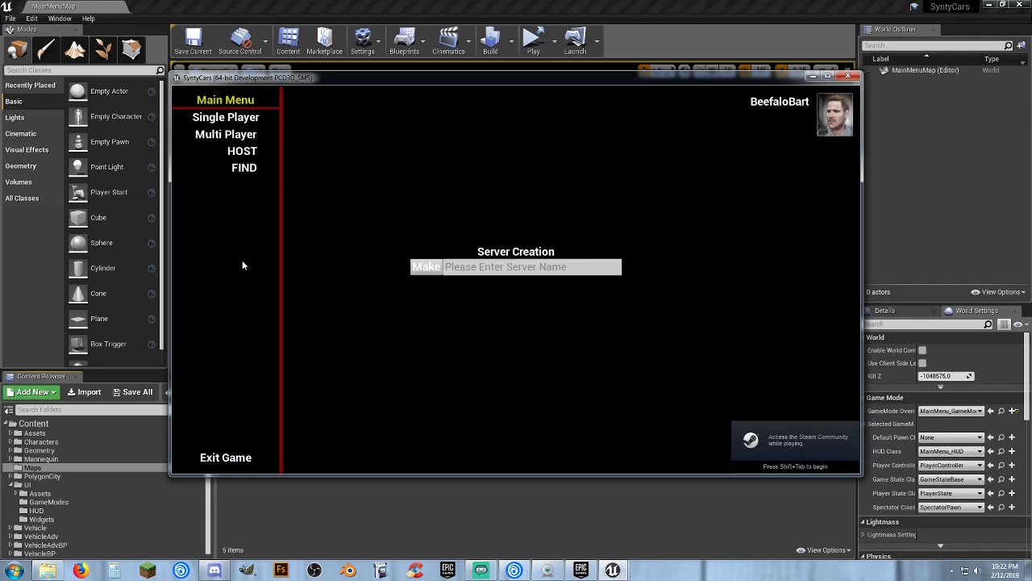
pyautogui.click(252, 169)
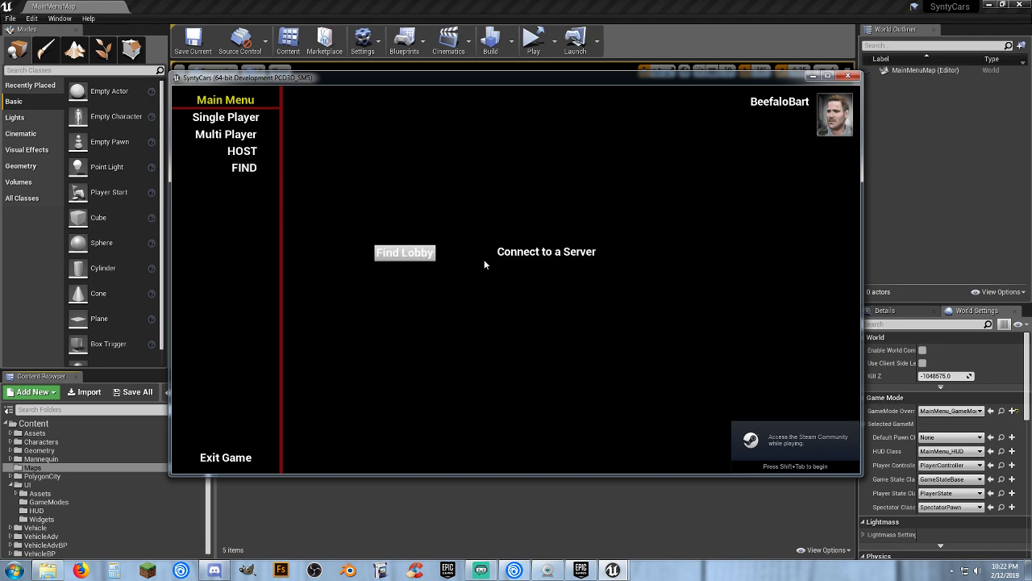
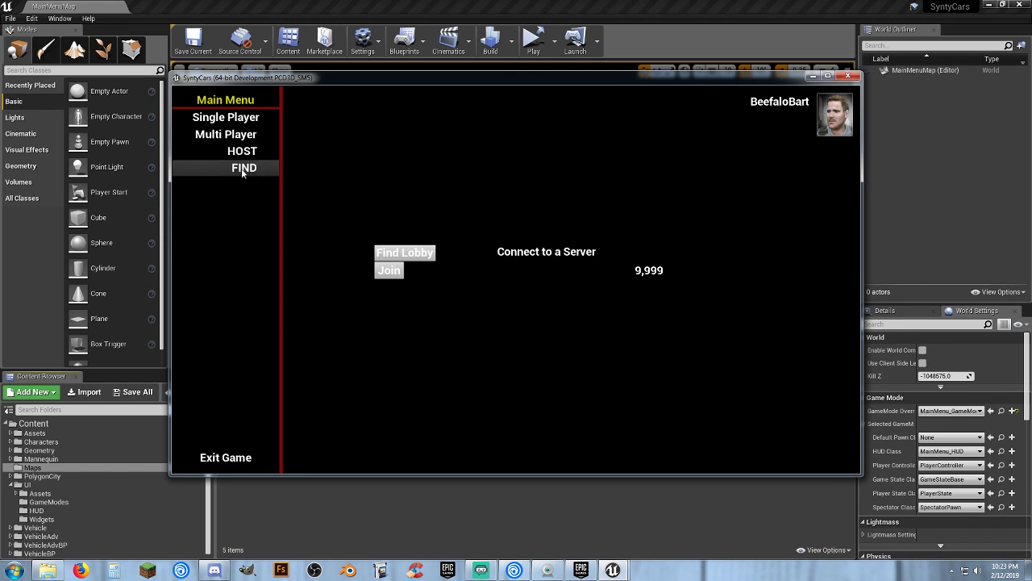
# Host a multiplayer server from the HOST page, named with the player's handle followed by "Damn Car Game"
pyautogui.click(242, 151)
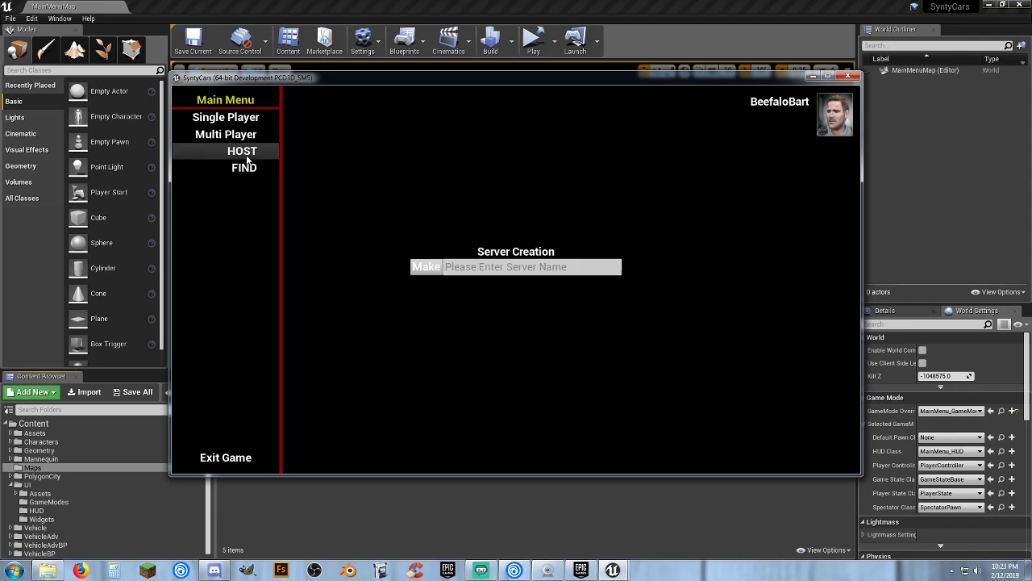
pyautogui.click(474, 267)
pyautogui.write('Beefalo ')
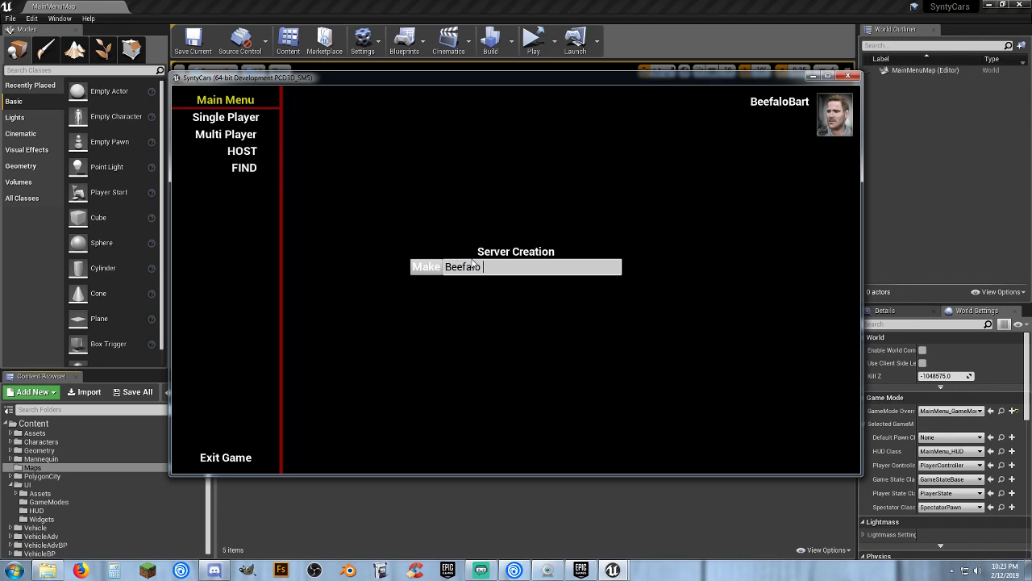
pyautogui.write("Bart's Damn Car Game")
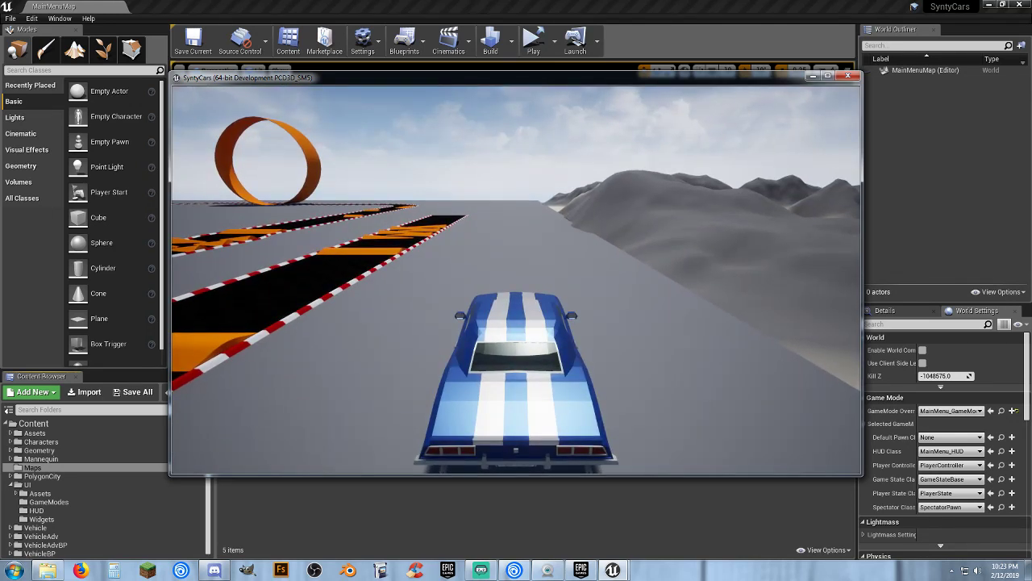
# Test-drive the car across the hosted level, past the ramps and loop and out towards the mountains, and close the game window
pyautogui.press('w')
pyautogui.press('a')
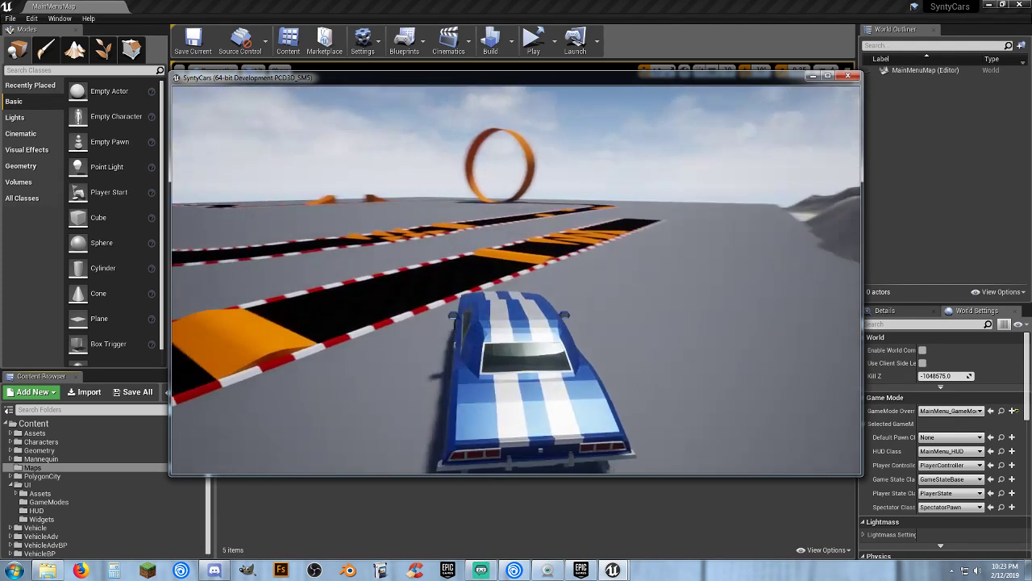
pyautogui.press('a')
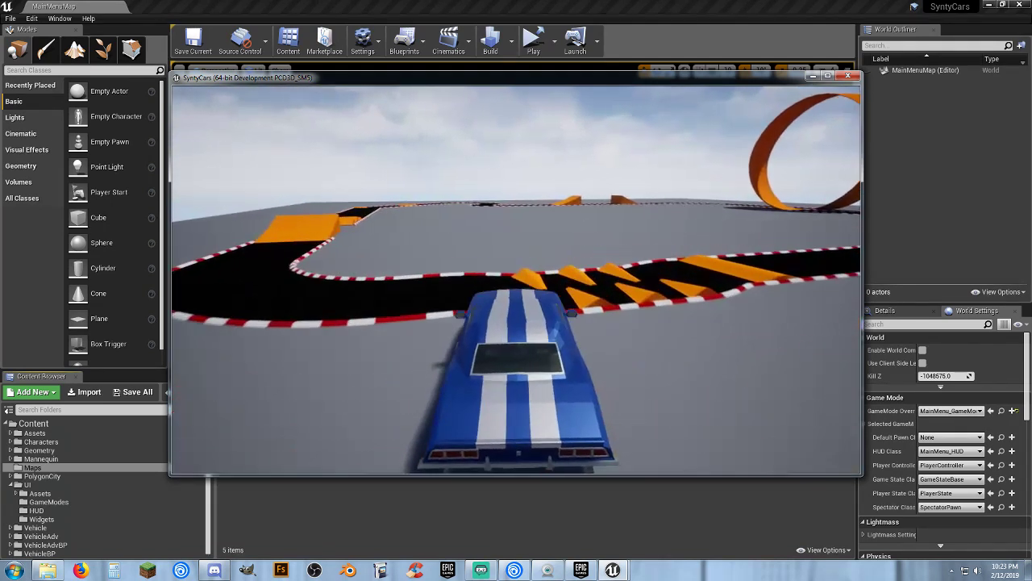
pyautogui.press('a')
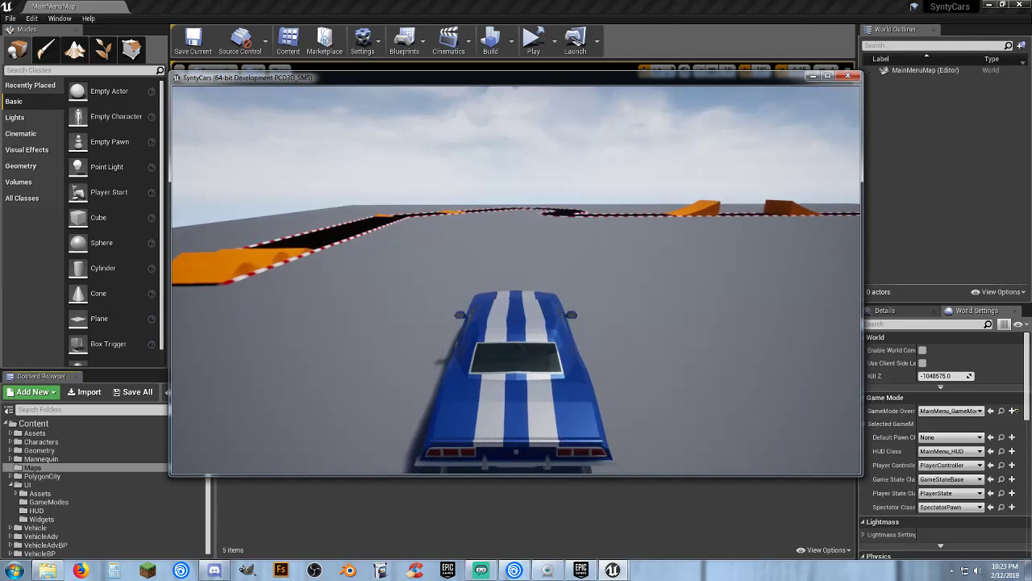
pyautogui.press('w')
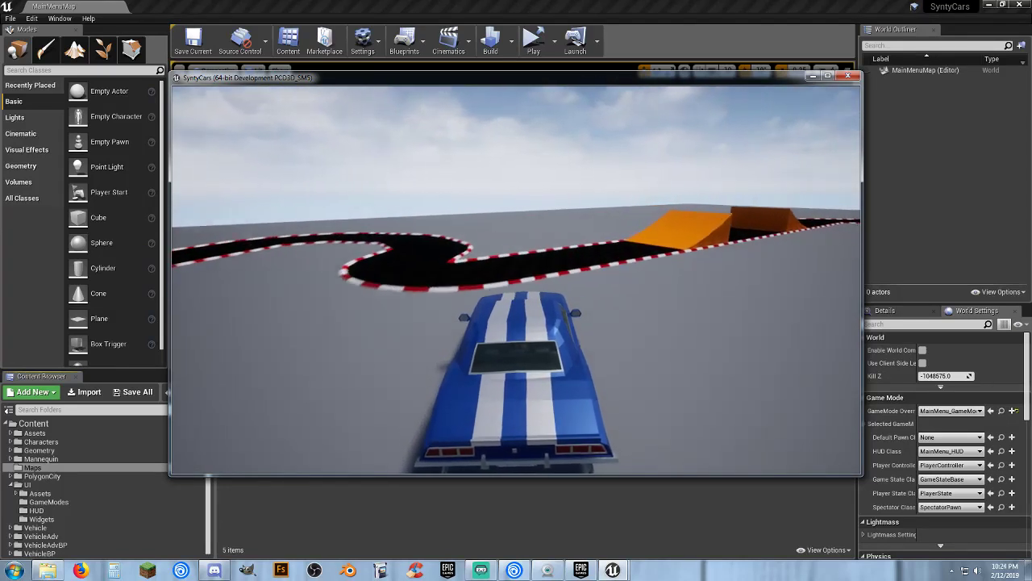
pyautogui.press('w')
pyautogui.press('d')
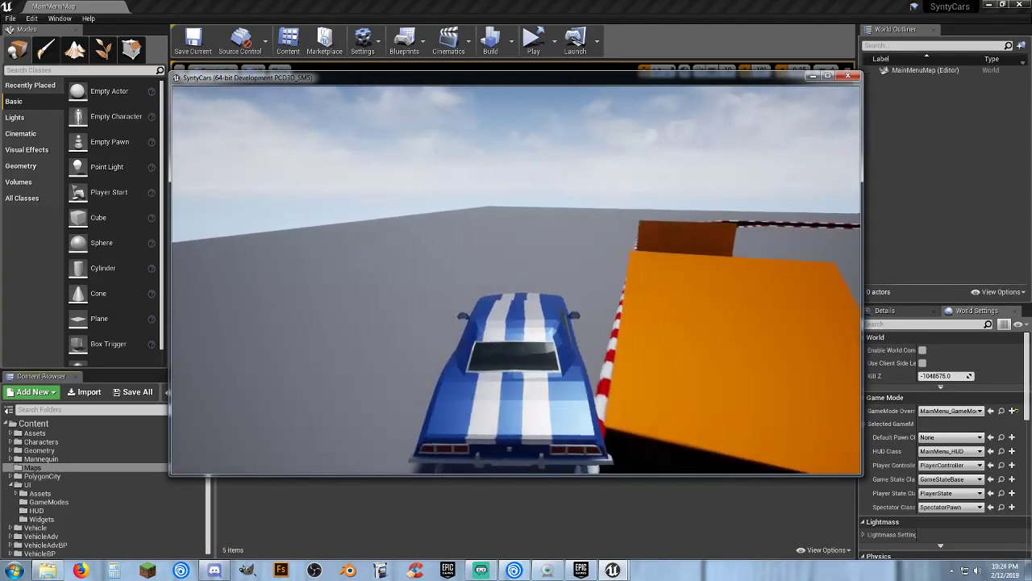
pyautogui.press('w')
pyautogui.press('d')
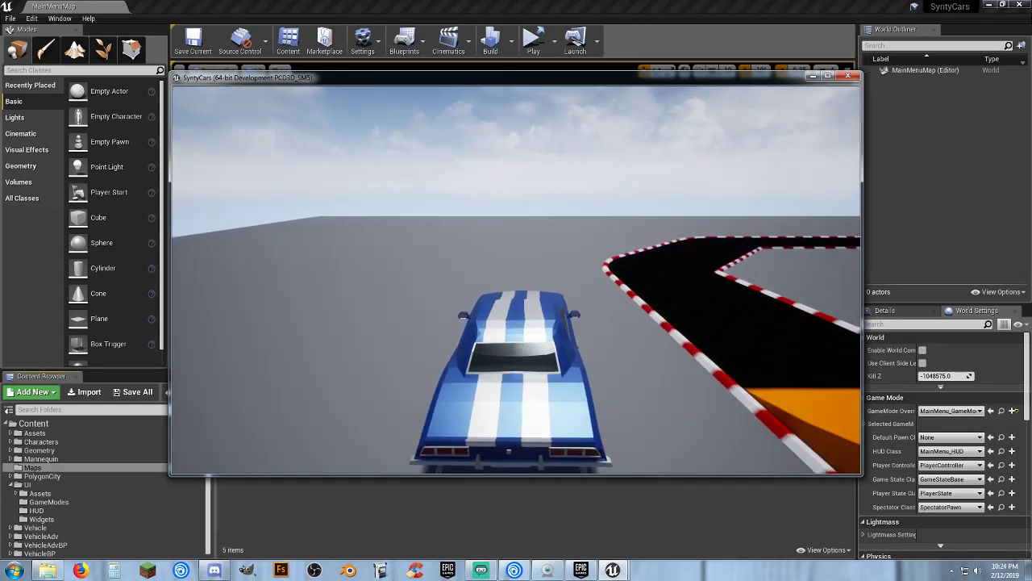
pyautogui.press('w')
pyautogui.press('d')
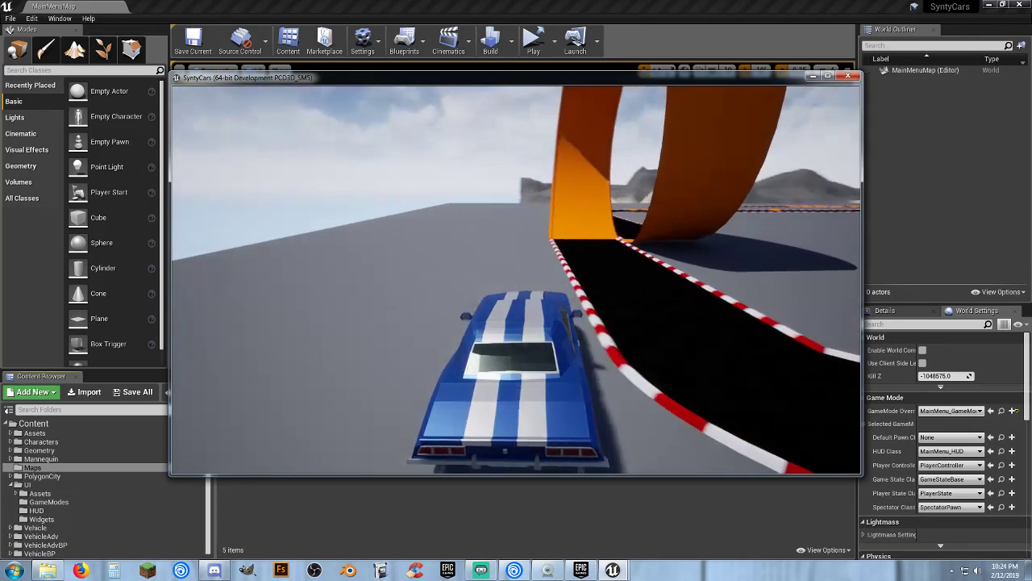
pyautogui.press('a')
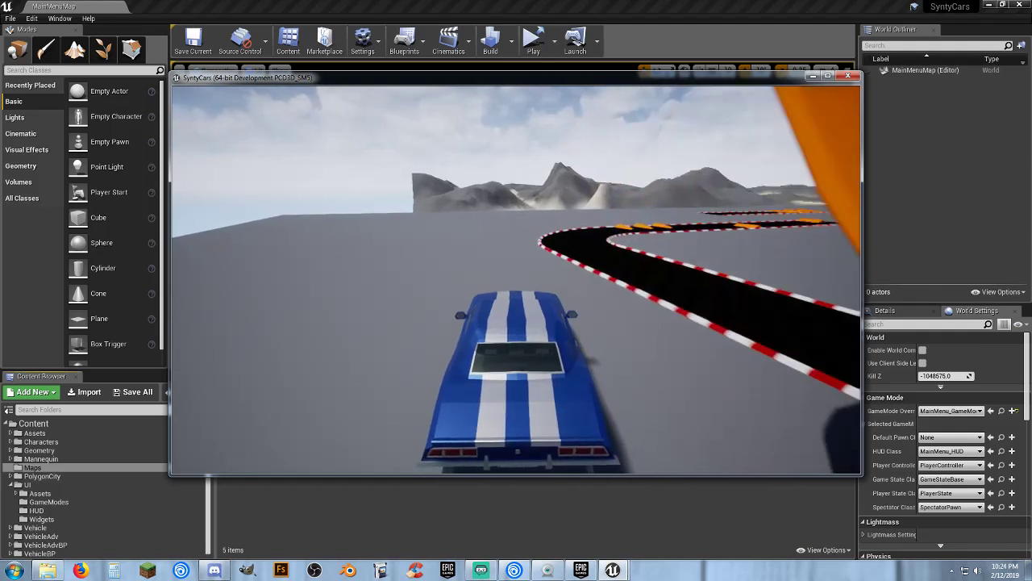
pyautogui.press('a')
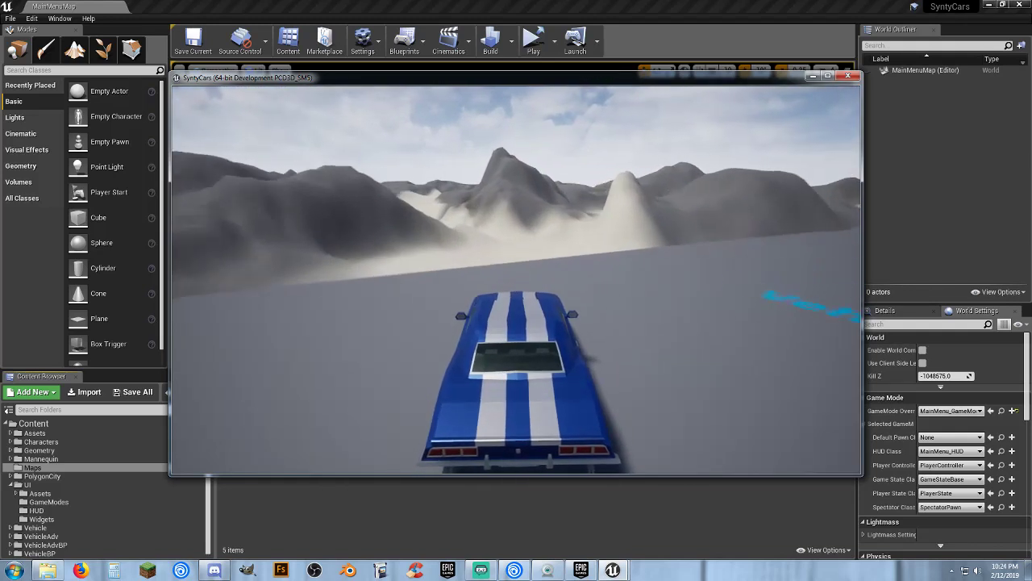
pyautogui.press('d')
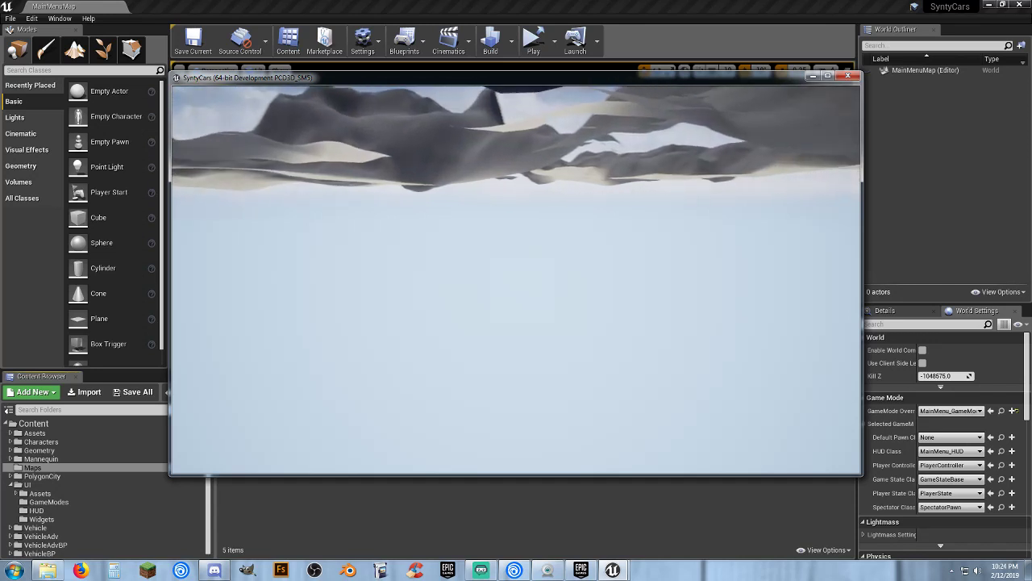
pyautogui.hotkey('alt', 'Tab')
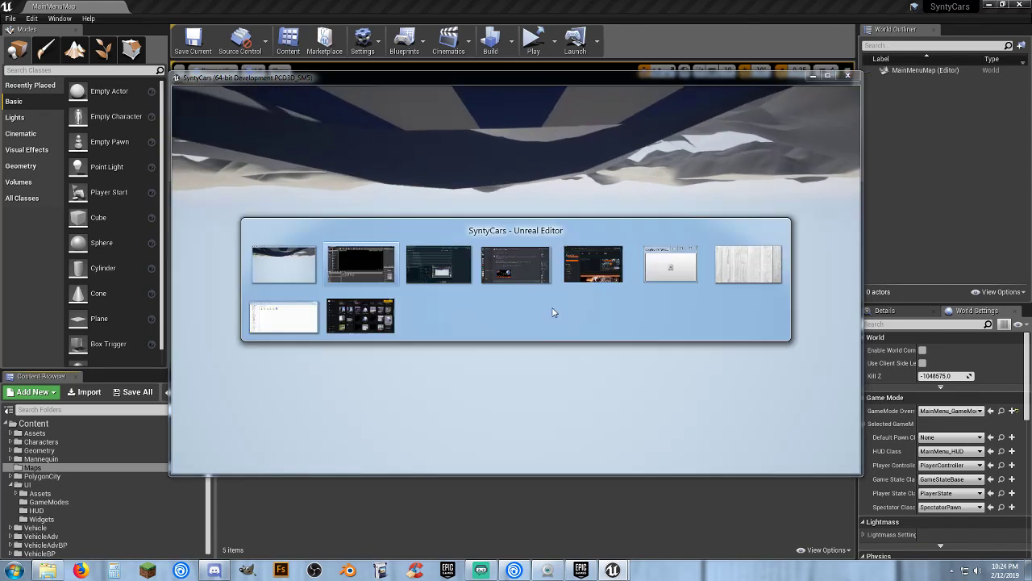
pyautogui.moveTo(613, 570)
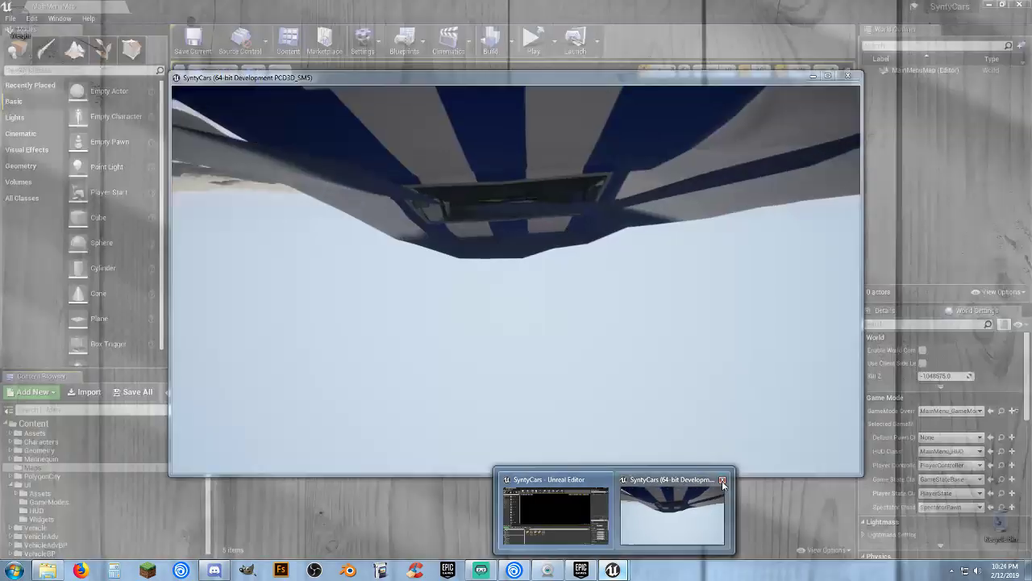
pyautogui.click(722, 481)
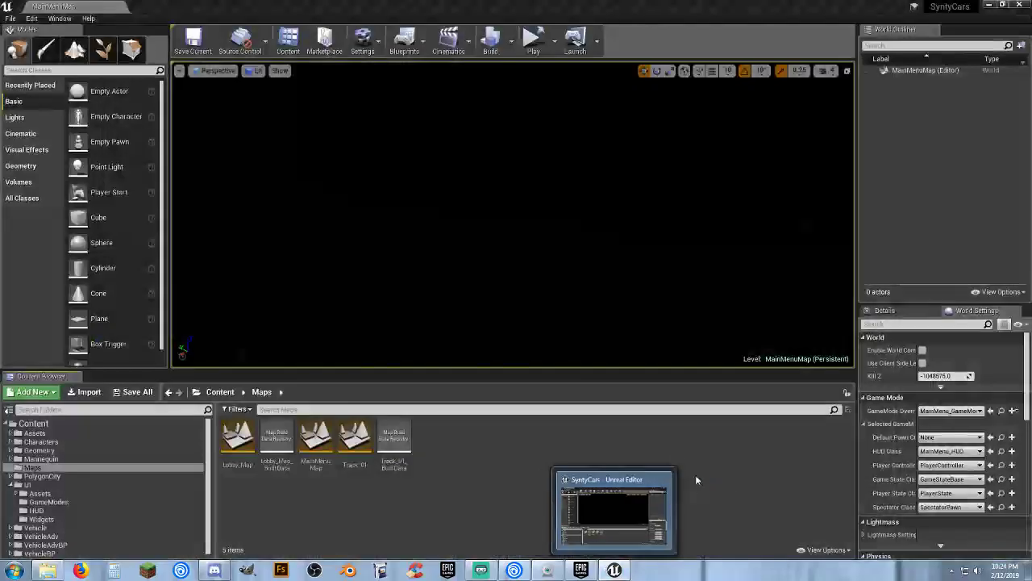
# Open the Player_Base blueprint from the Characters/Blueprints folder
pyautogui.click(11, 442)
pyautogui.click(39, 460)
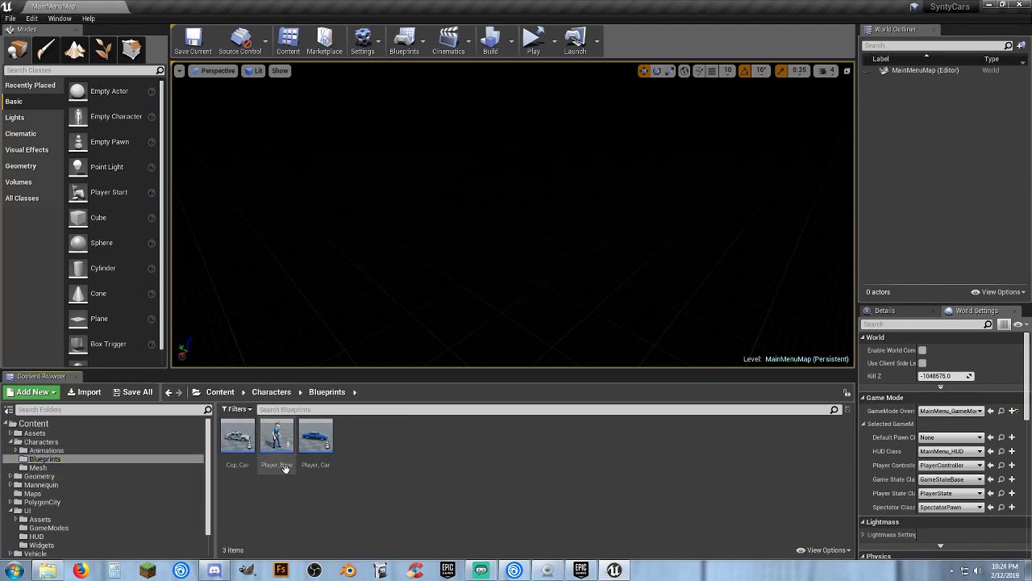
pyautogui.doubleClick(277, 440)
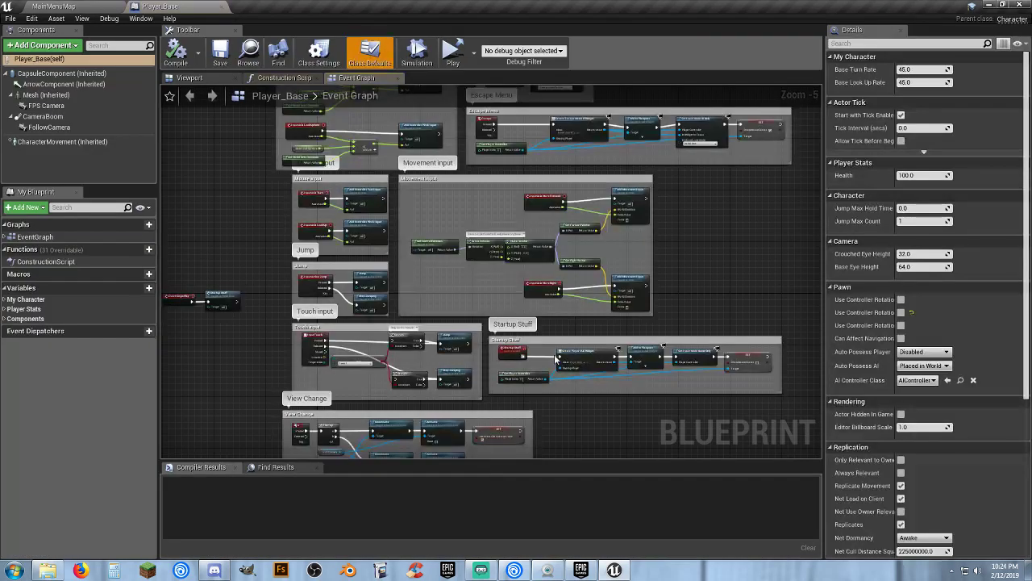
# Select and copy the whole Escape Menu comment group with its nodes in Player_Base's event graph, and check the chain
pyautogui.moveTo(765, 214); pyautogui.dragTo(660, 316, button='right')
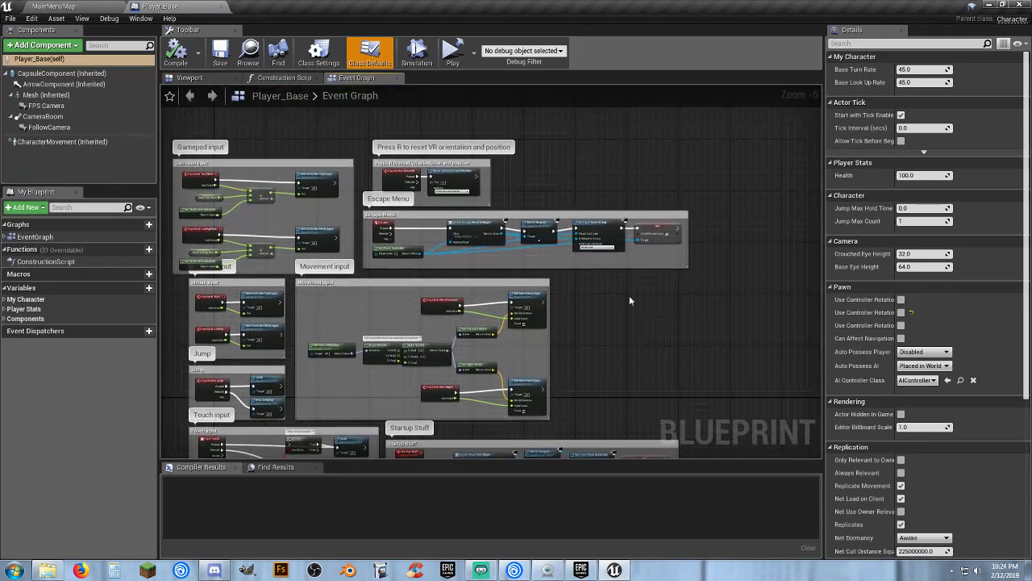
pyautogui.scroll(3, 404, 265)
pyautogui.scroll(1, 397, 255)
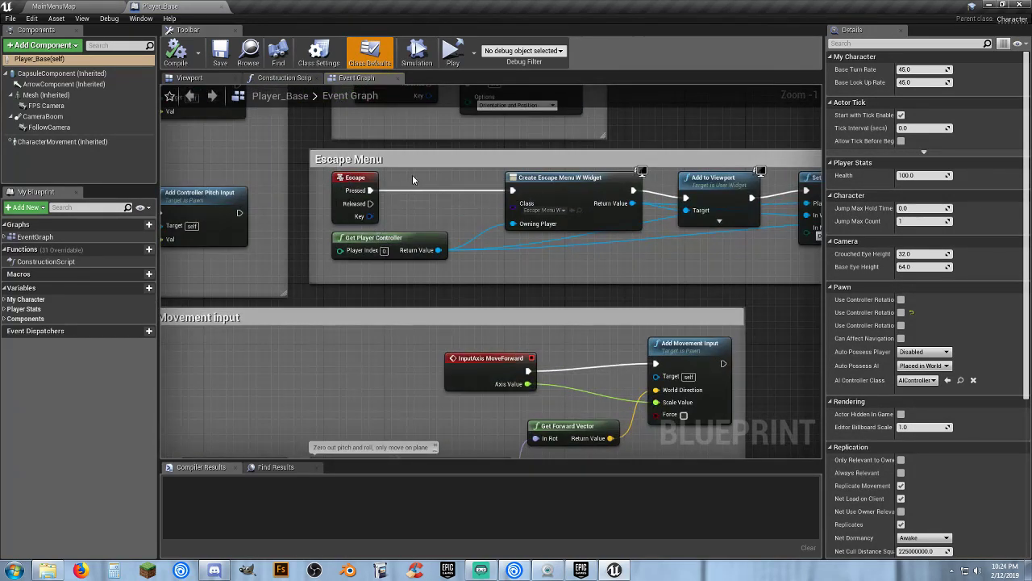
pyautogui.moveTo(563, 266); pyautogui.dragTo(441, 274, button='right')
pyautogui.scroll(-2, 442, 274)
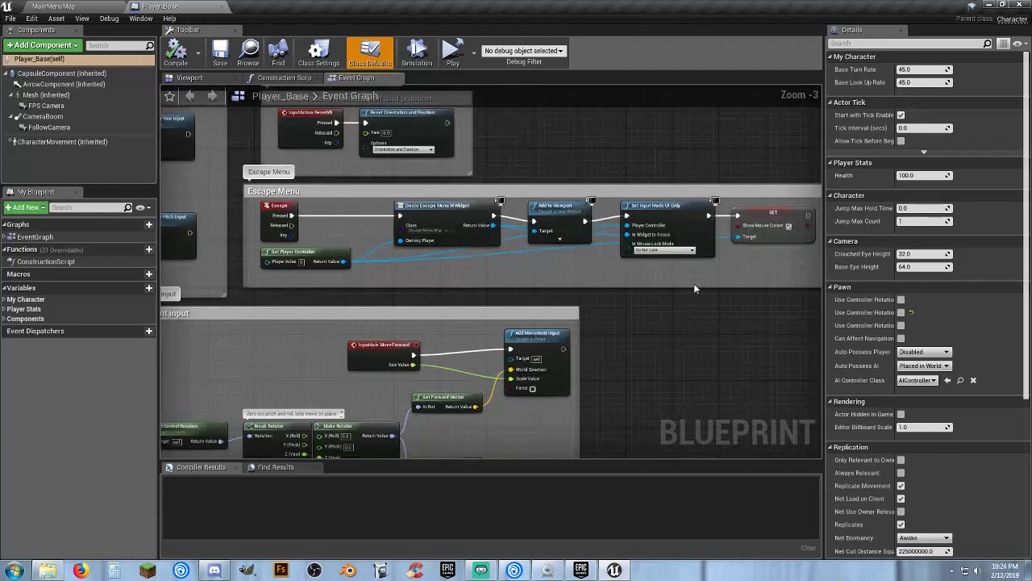
pyautogui.scroll(-1, 617, 292)
pyautogui.moveTo(792, 294); pyautogui.dragTo(338, 213)
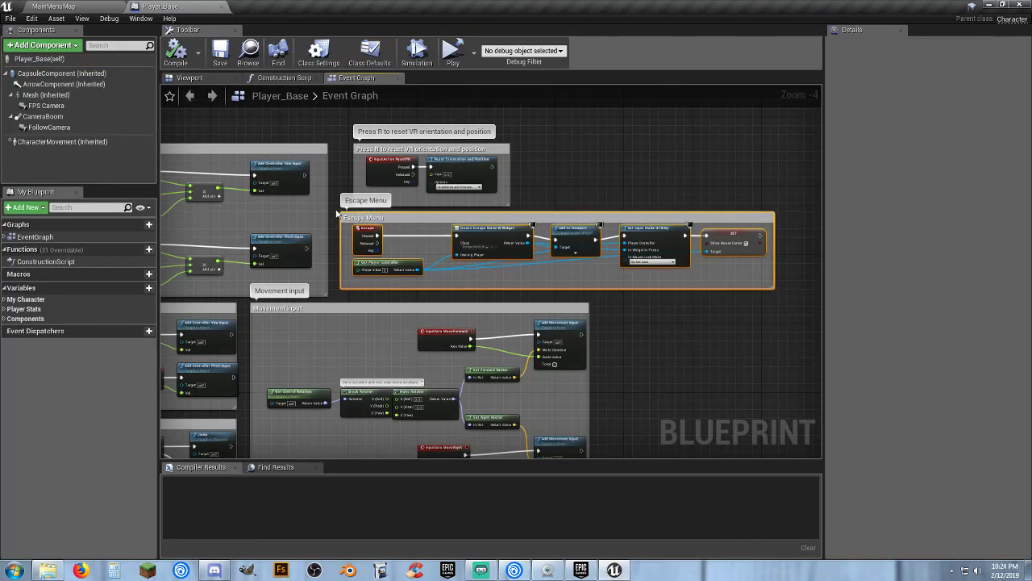
pyautogui.scroll(4, 396, 242)
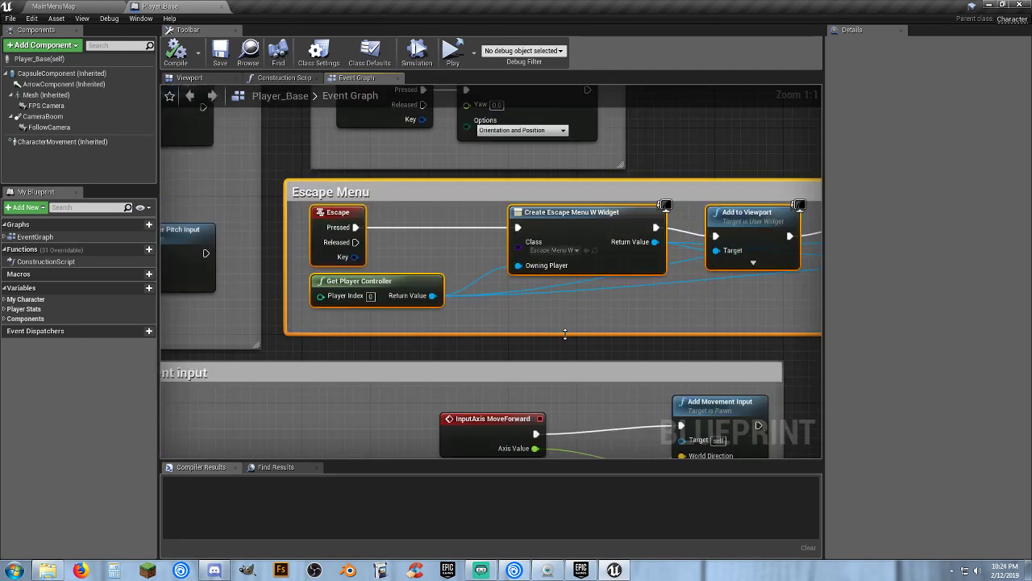
pyautogui.moveTo(592, 352); pyautogui.dragTo(497, 360, button='right')
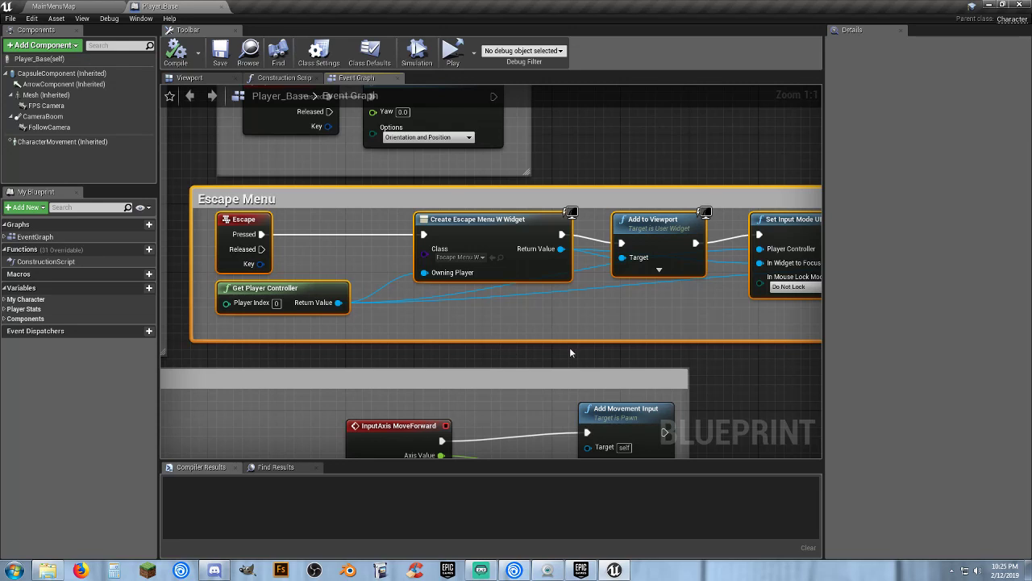
pyautogui.moveTo(570, 349); pyautogui.dragTo(551, 352, button='right')
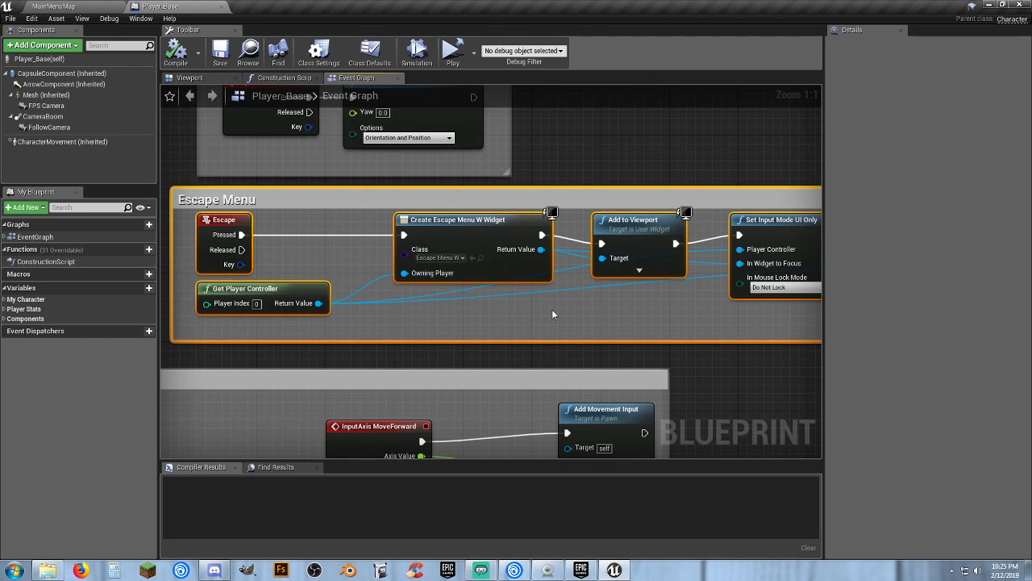
pyautogui.moveTo(690, 359); pyautogui.dragTo(571, 342, button='right')
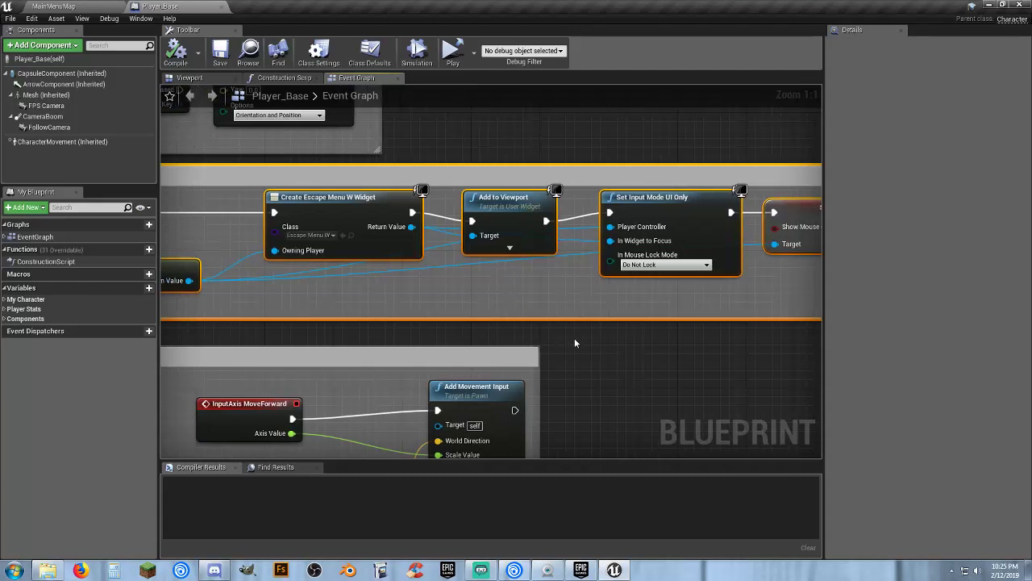
# Open the Player_Car blueprint and paste the Escape Menu group into its event graph, placed beside Toggle Camera and above Throttle input
pyautogui.click(71, 7)
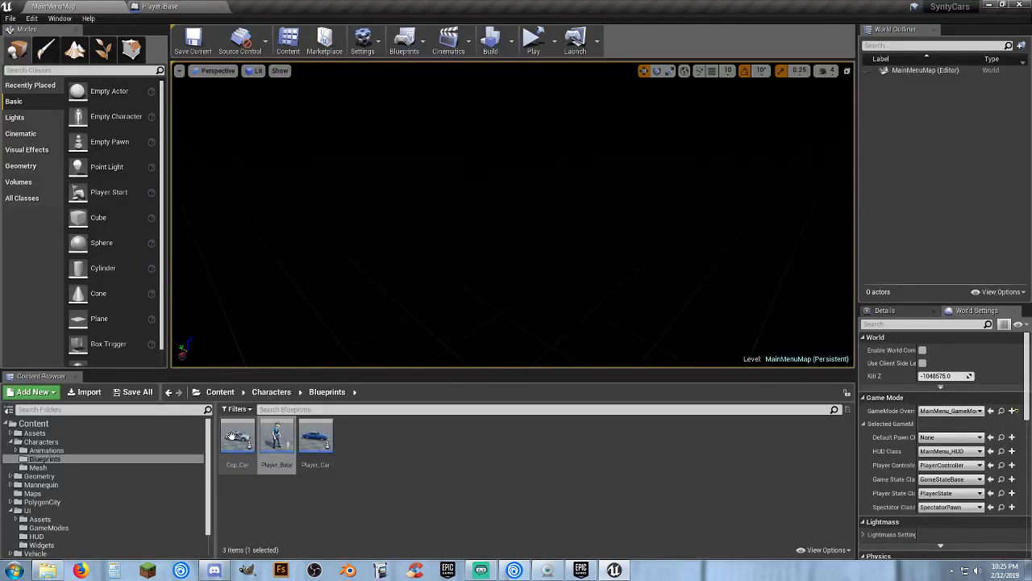
pyautogui.doubleClick(315, 440)
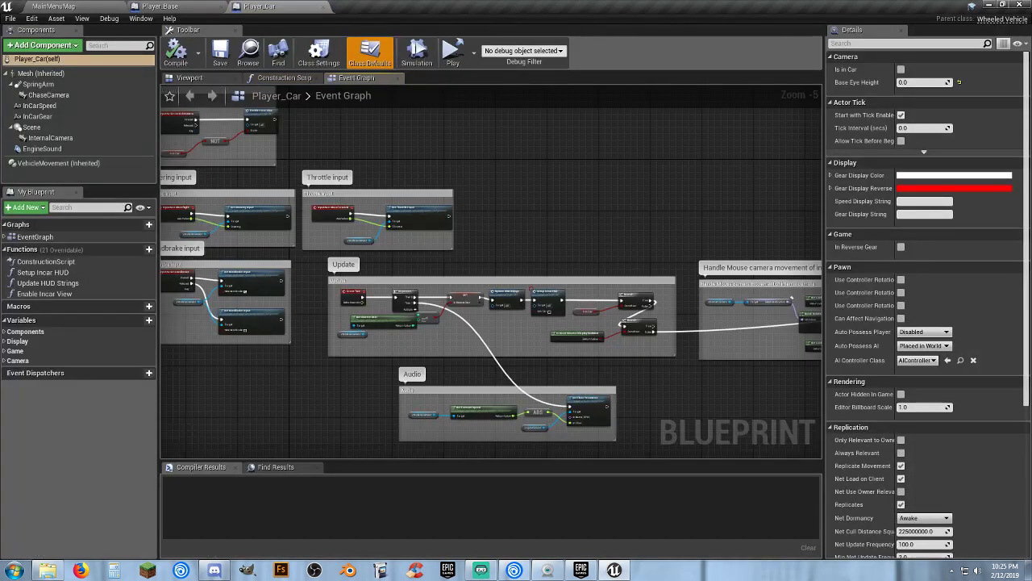
pyautogui.moveTo(526, 196); pyautogui.dragTo(561, 317, button='right')
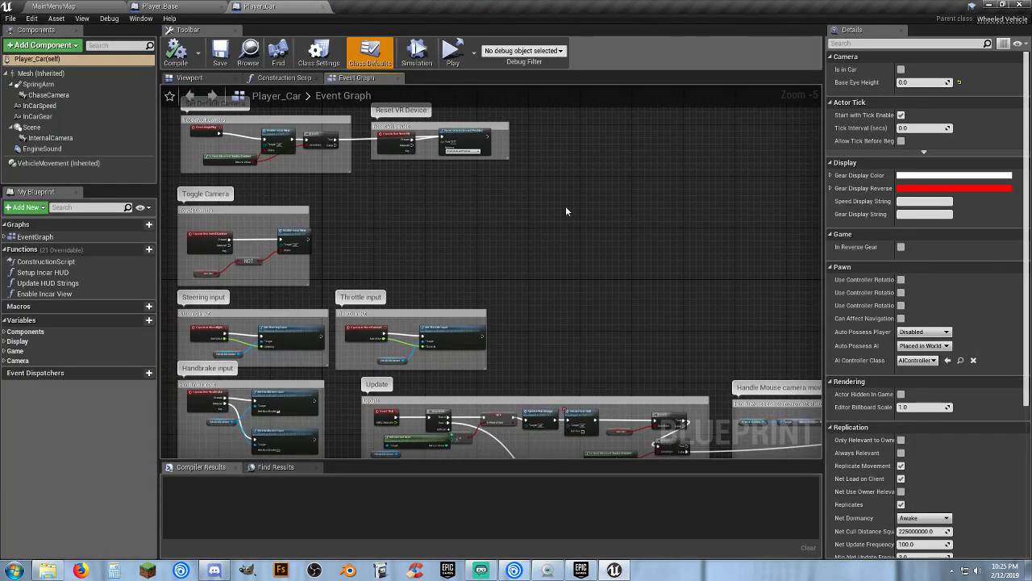
pyautogui.hotkey('ctrl', 'v')
pyautogui.moveTo(531, 218); pyautogui.dragTo(433, 218)
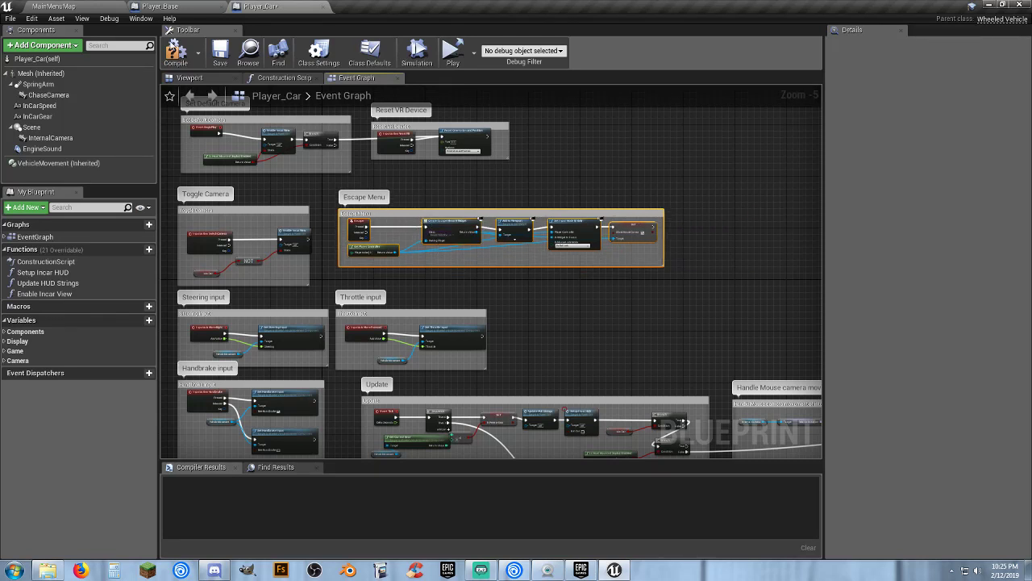
# Compile and save the Player_Car blueprint, and close the Player_Car and Player_Base editors
pyautogui.click(176, 53)
pyautogui.click(219, 52)
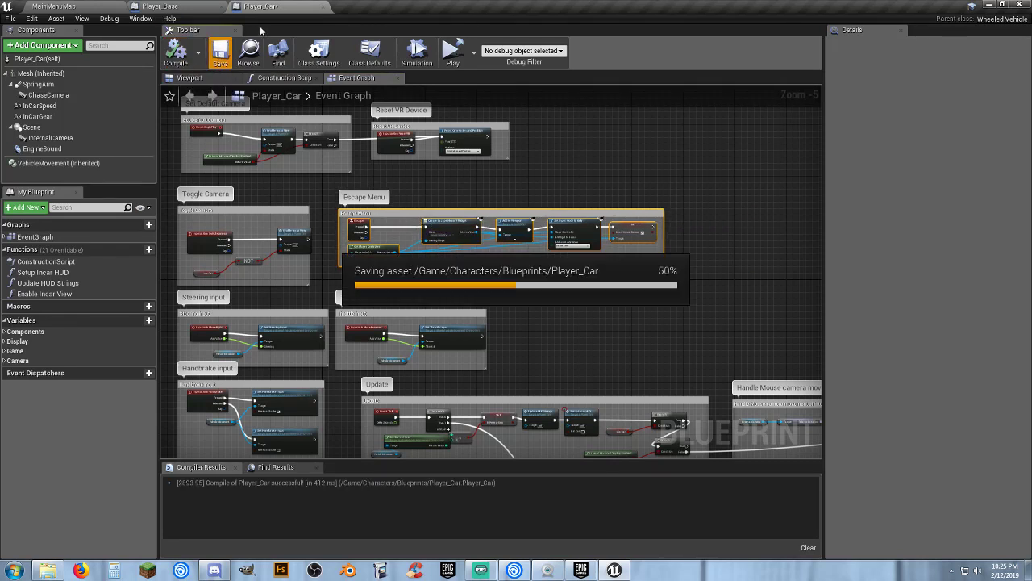
pyautogui.click(323, 7)
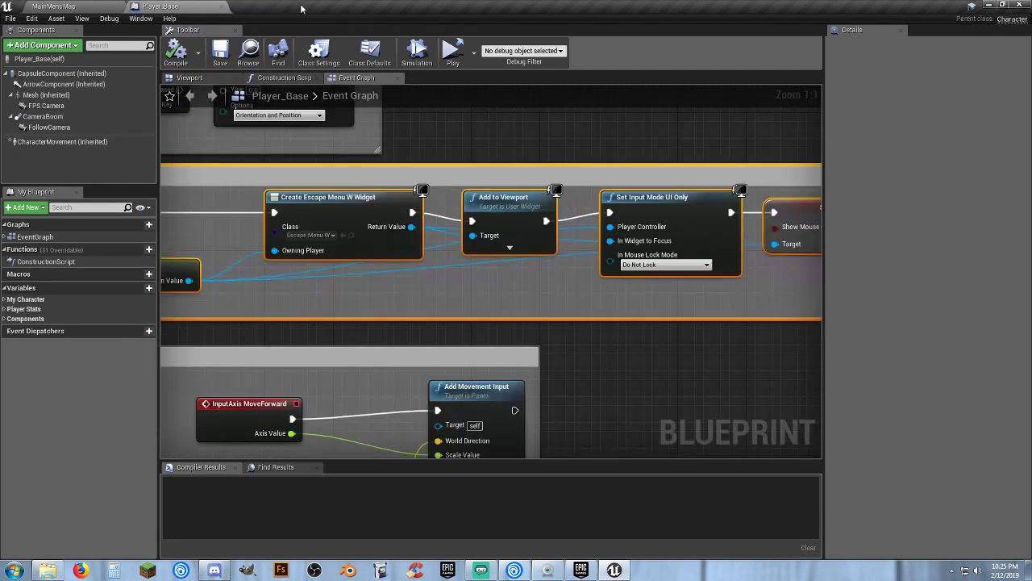
pyautogui.click(221, 7)
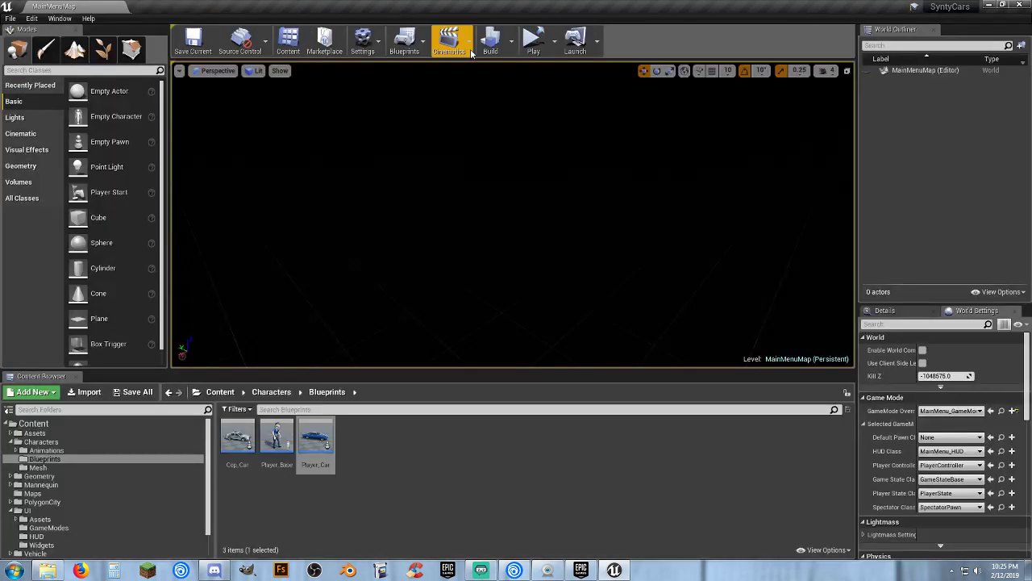
# Launch the game from MainMenuMap, look at the multiplayer host option and start a Single Player session
pyautogui.click(528, 38)
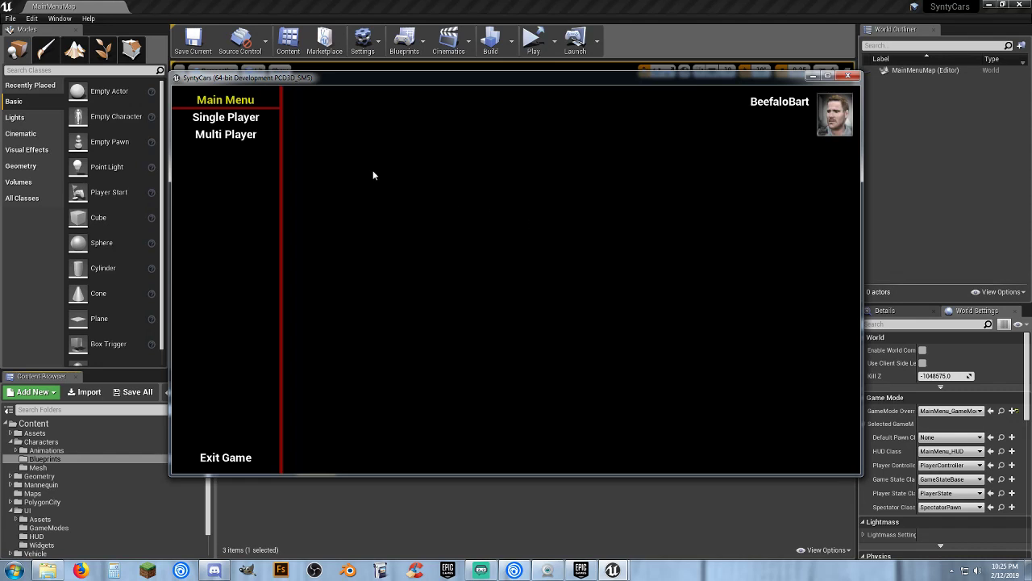
pyautogui.click(243, 136)
pyautogui.click(242, 152)
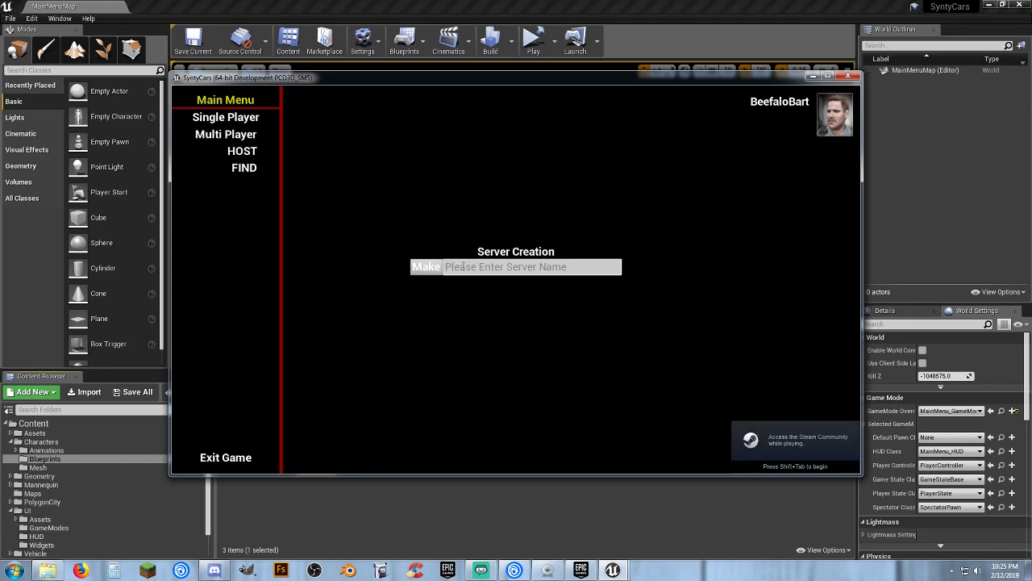
pyautogui.click(228, 124)
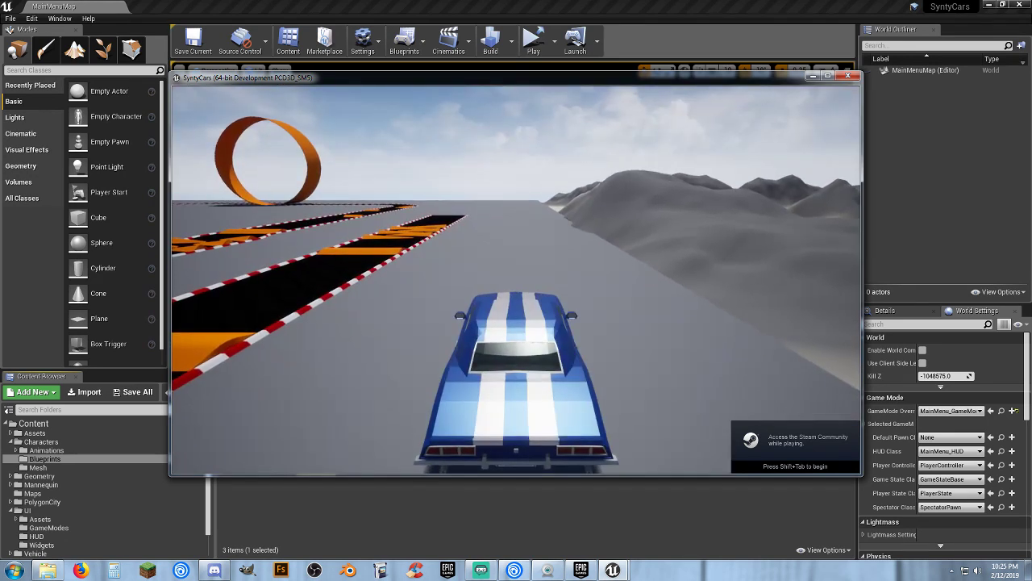
# Test-drive the car forward across the track strips, steering around past the loop and ramps
pyautogui.press('w')
pyautogui.press('a')
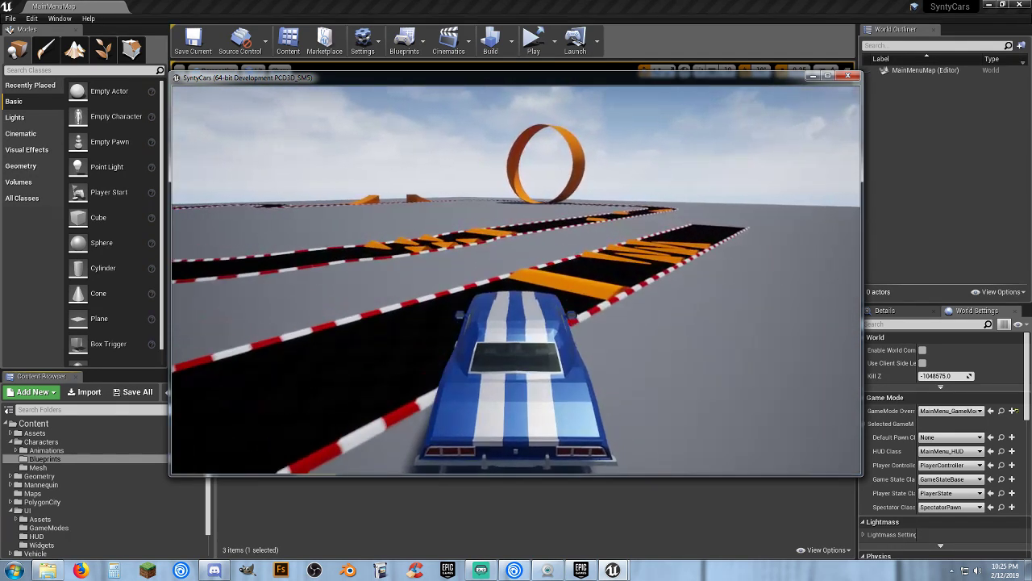
pyautogui.press('w')
pyautogui.press('a')
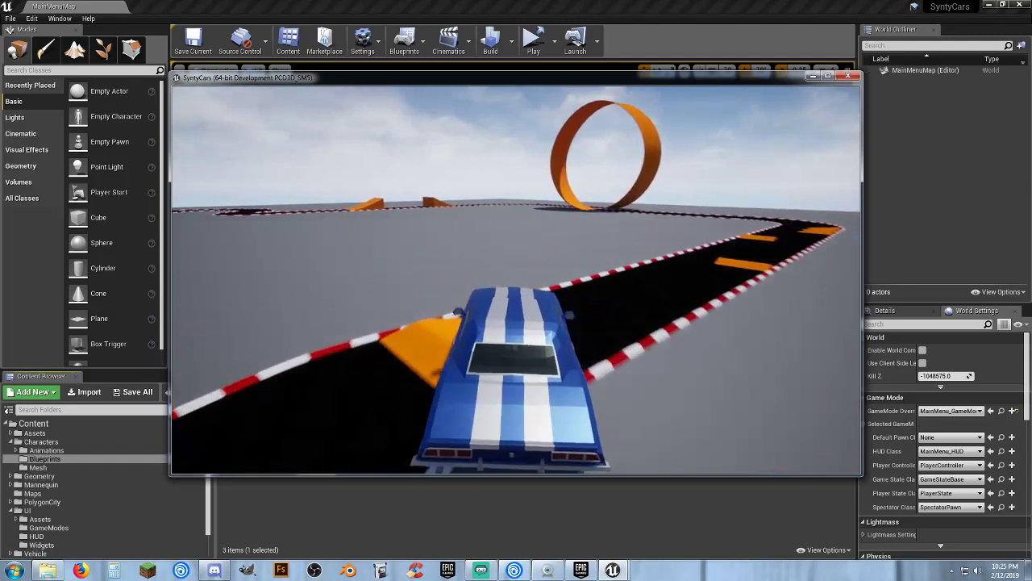
pyautogui.press('a')
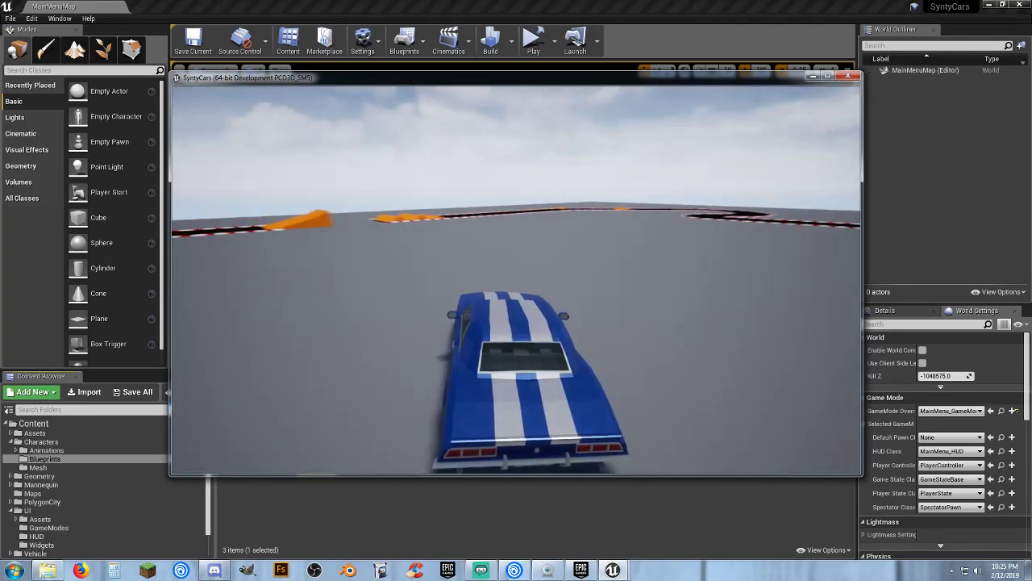
pyautogui.press('a')
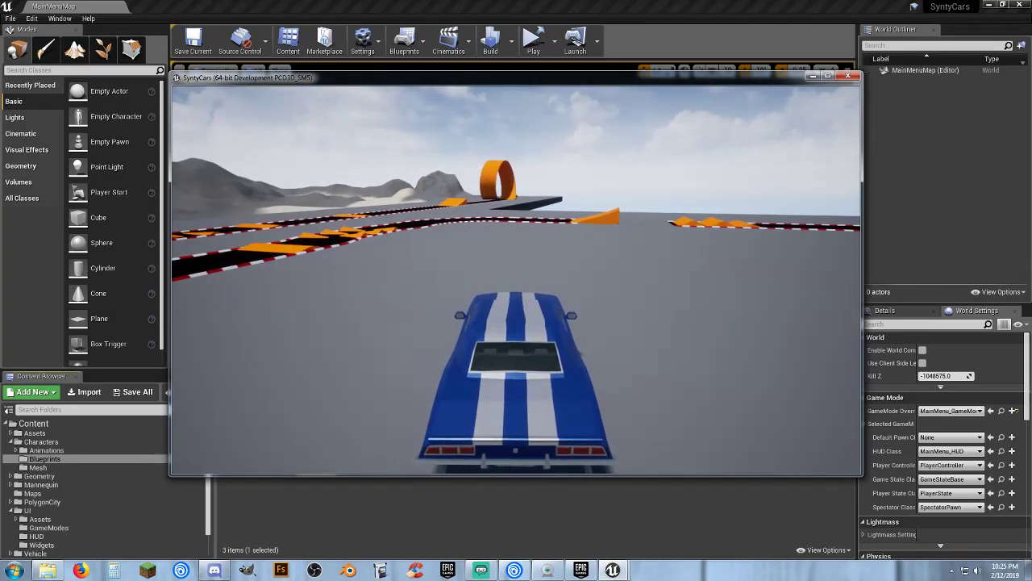
# Test the car's escape menu by resuming the game and returning to the Main Menu, and exit the game
pyautogui.press('Escape')
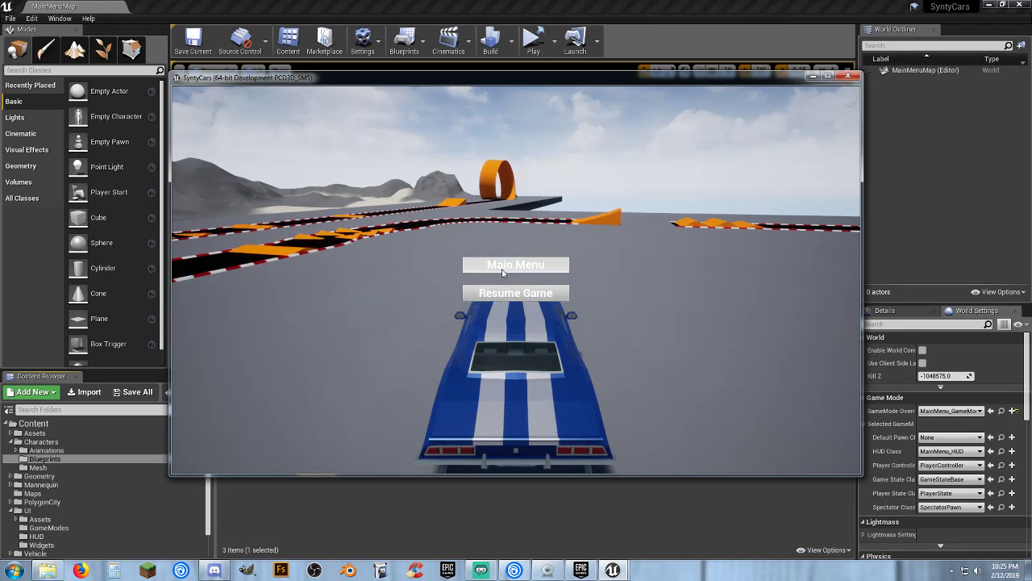
pyautogui.click(475, 292)
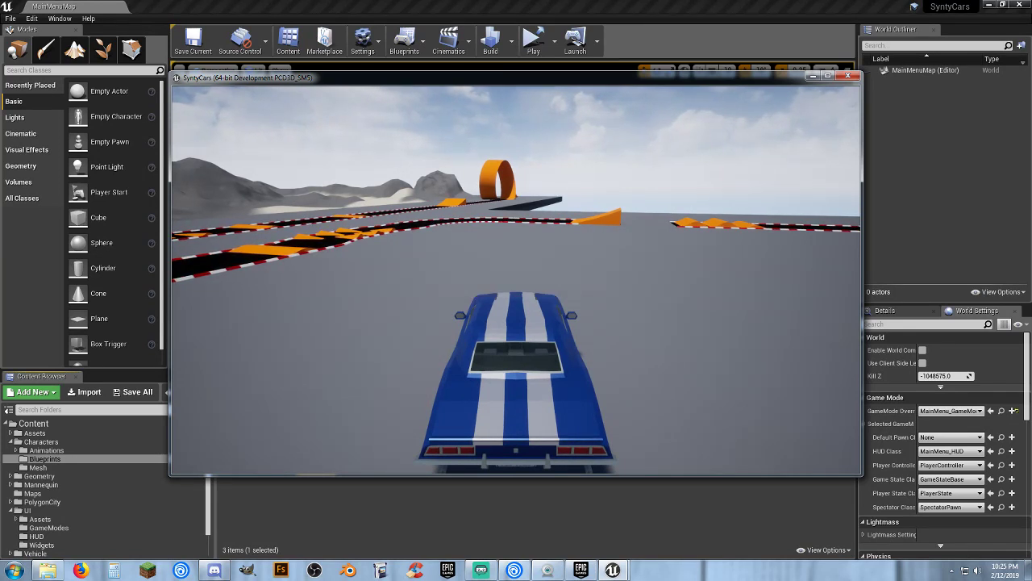
pyautogui.press('d')
pyautogui.press('Escape')
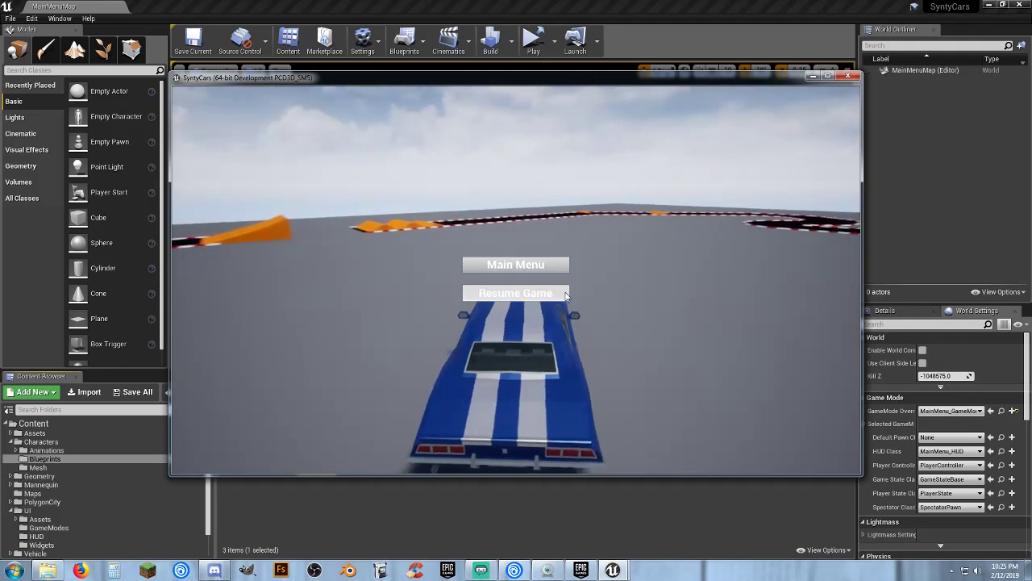
pyautogui.click(528, 266)
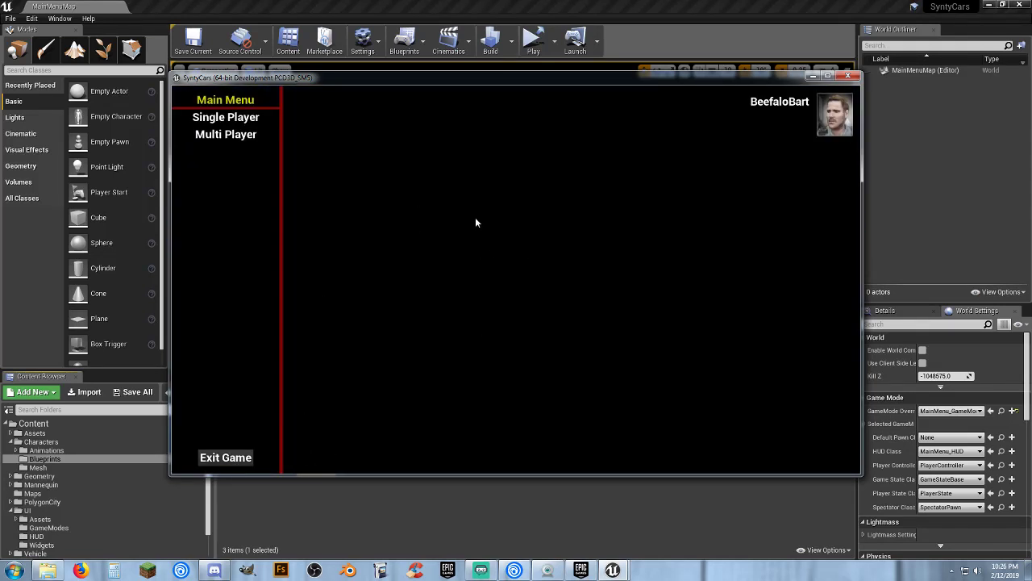
pyautogui.press('Escape')
pyautogui.click(462, 482)
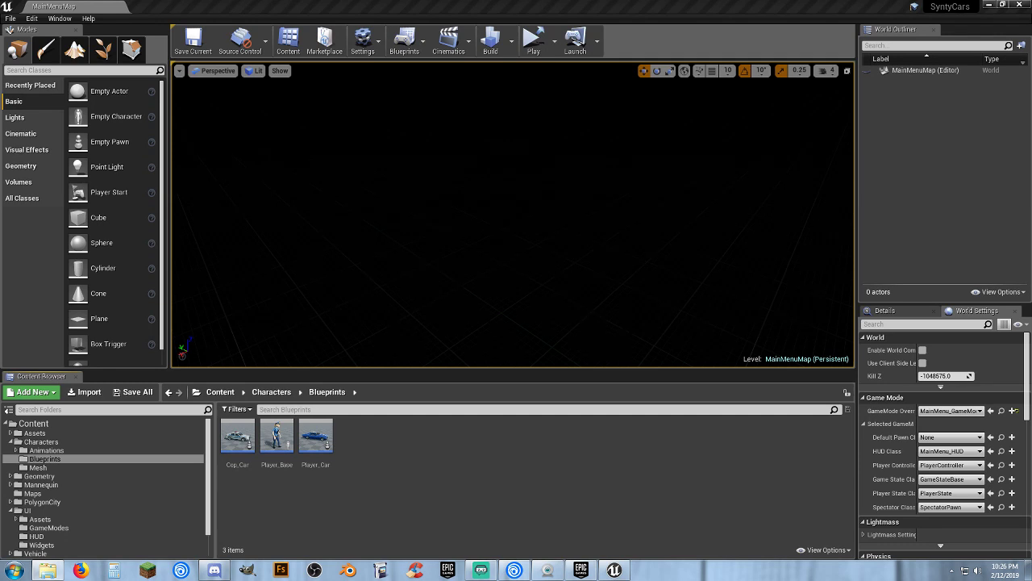
# Create a folder named CarThing on Storage Drive (F:), open it to check it, and move the file window away
pyautogui.moveTo(2, 150); pyautogui.dragTo(569, 113)
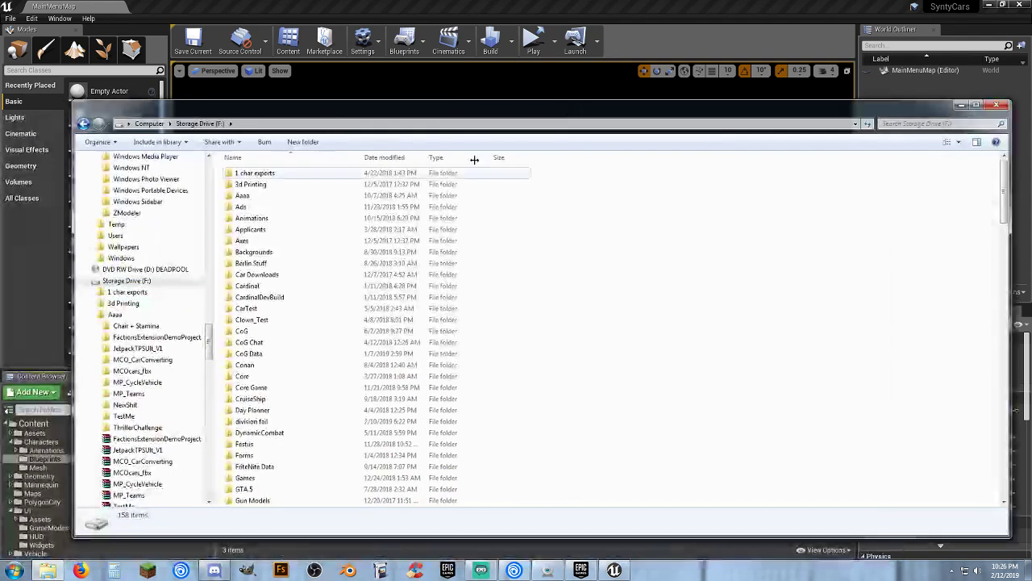
pyautogui.rightClick(146, 282)
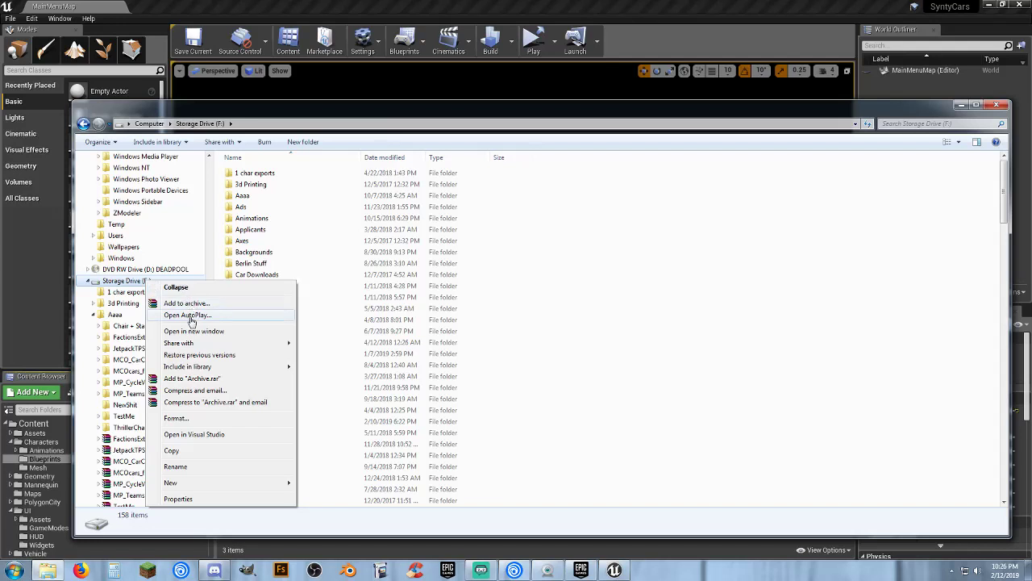
pyautogui.moveTo(176, 484)
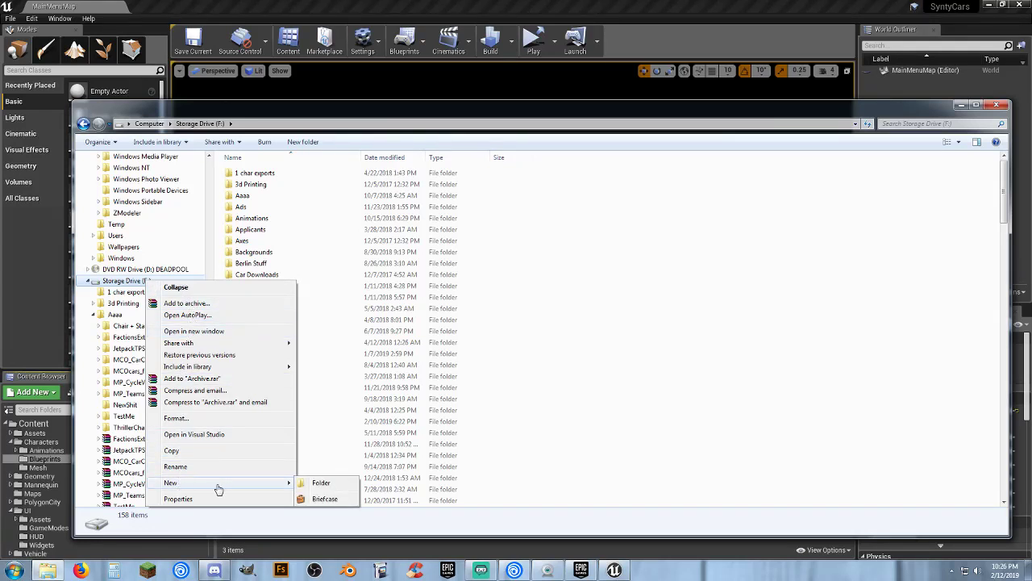
pyautogui.click(310, 484)
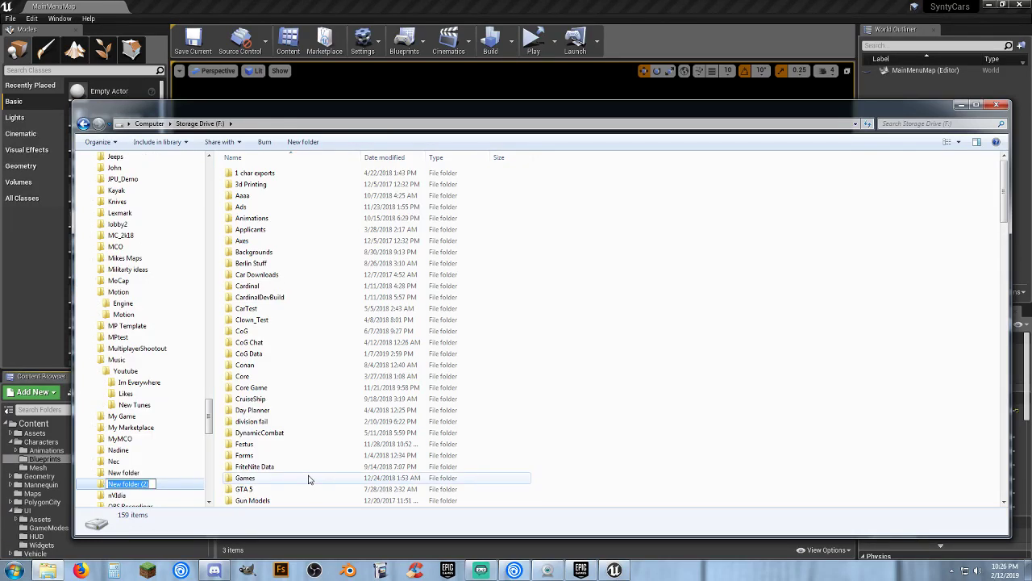
pyautogui.write('CarThing')
pyautogui.press('Return')
pyautogui.scroll(-5, 129, 432)
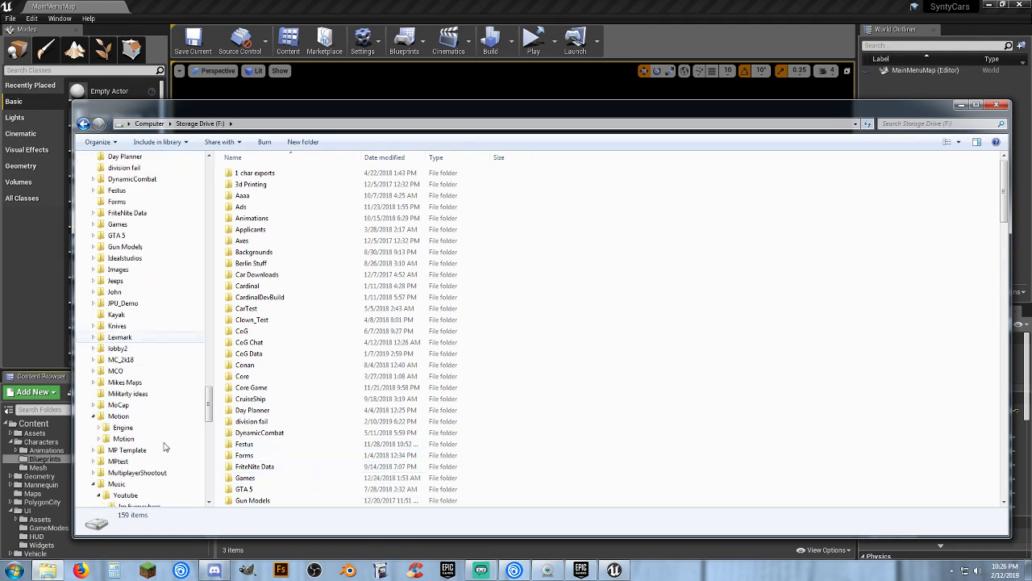
pyautogui.scroll(10, 150, 388)
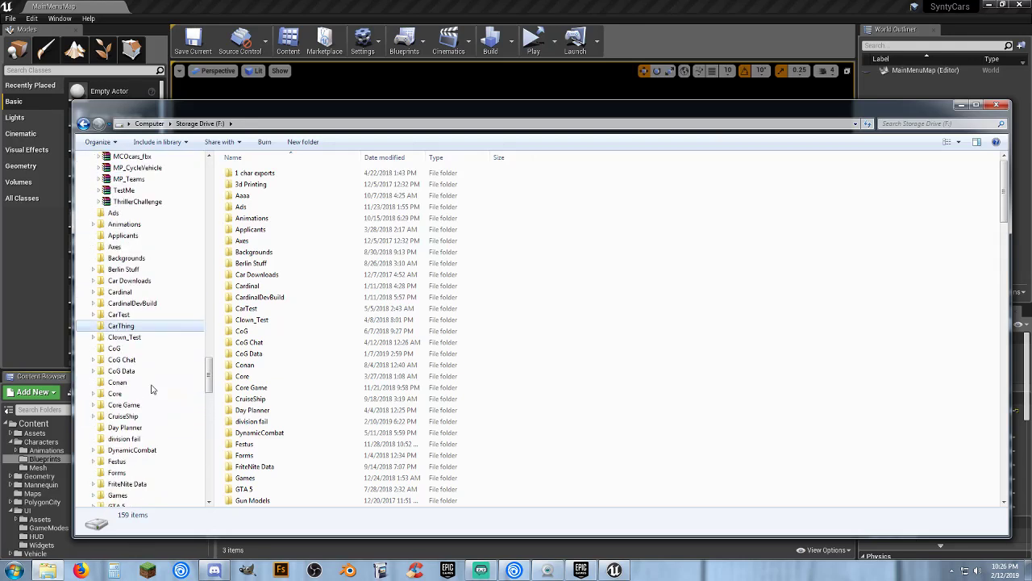
pyautogui.click(115, 327)
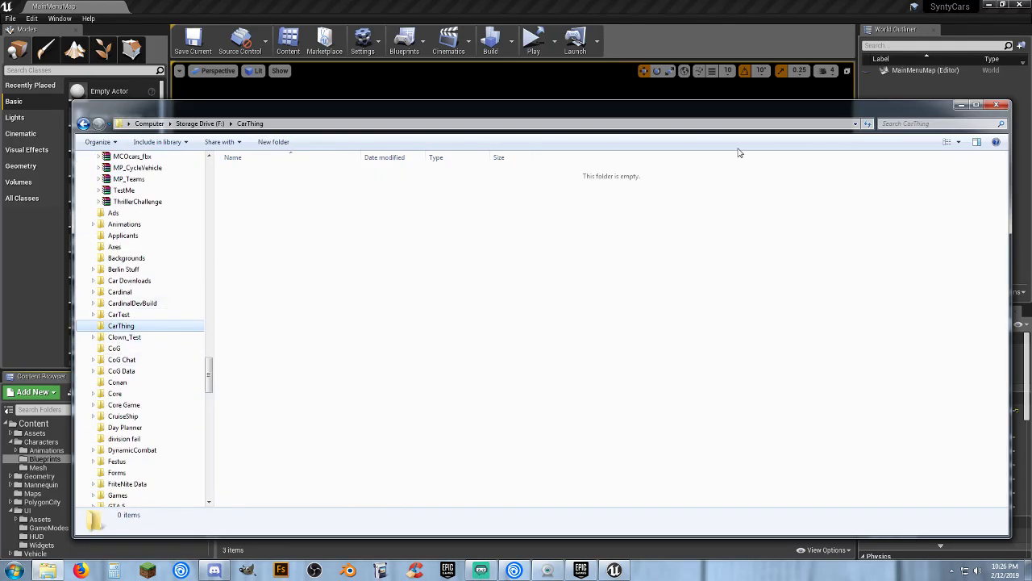
pyautogui.moveTo(865, 110); pyautogui.dragTo(698, 135)
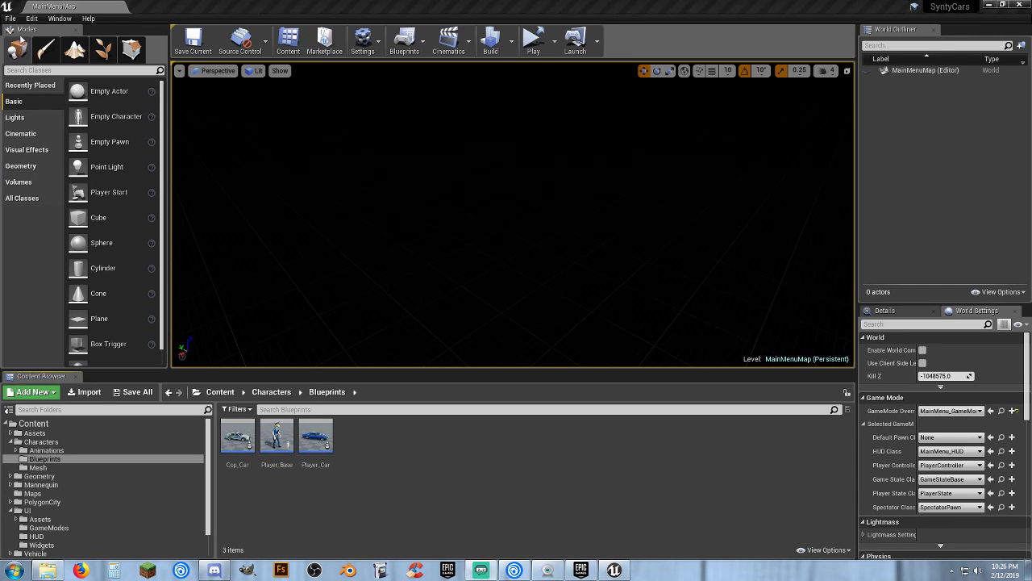
# Package the project for Windows (64-bit) into the CarThing folder on Storage Drive (F:), and check the output log
pyautogui.click(11, 18)
pyautogui.moveTo(110, 216)
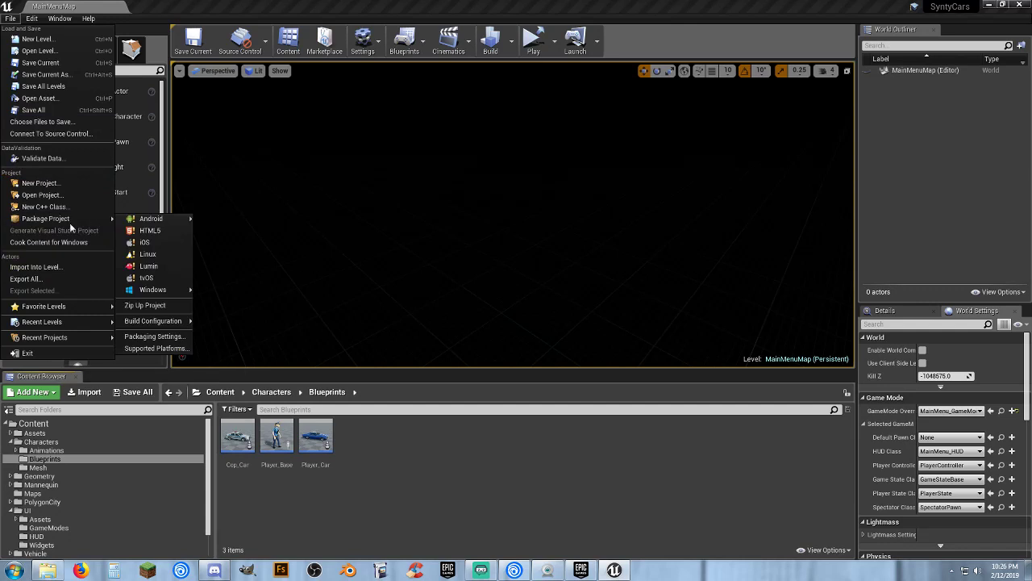
pyautogui.moveTo(169, 290)
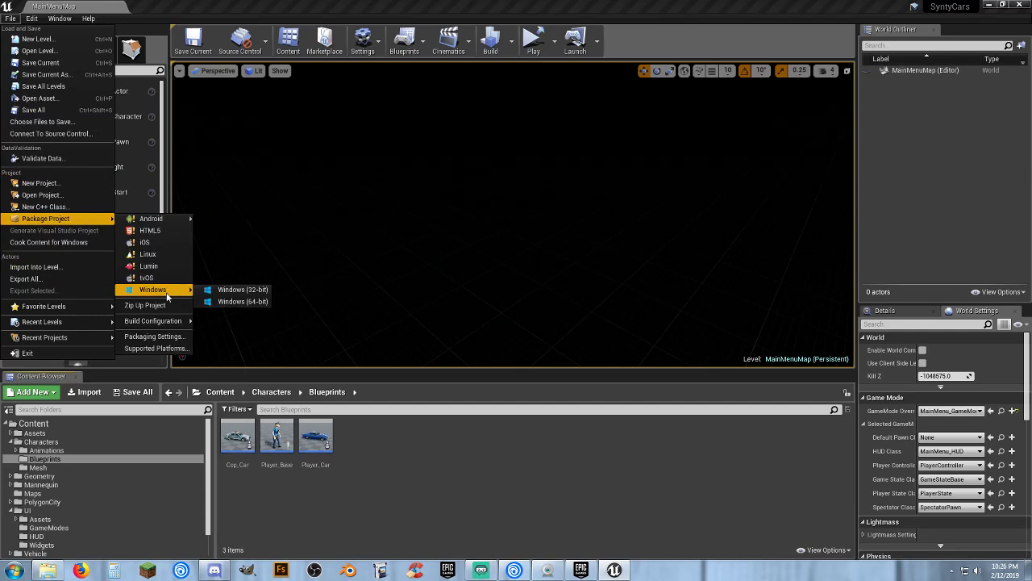
pyautogui.click(233, 302)
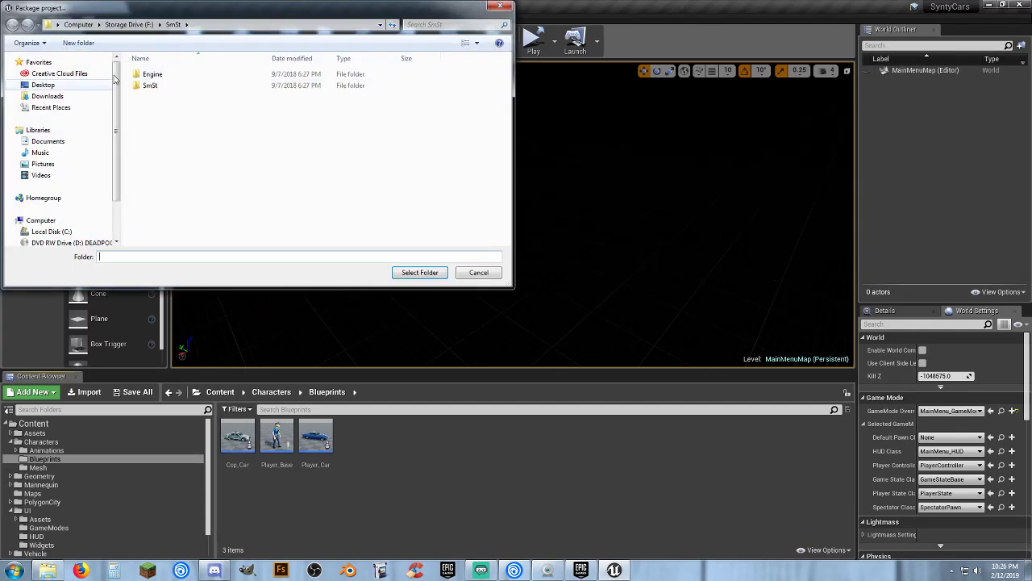
pyautogui.scroll(-3, 64, 145)
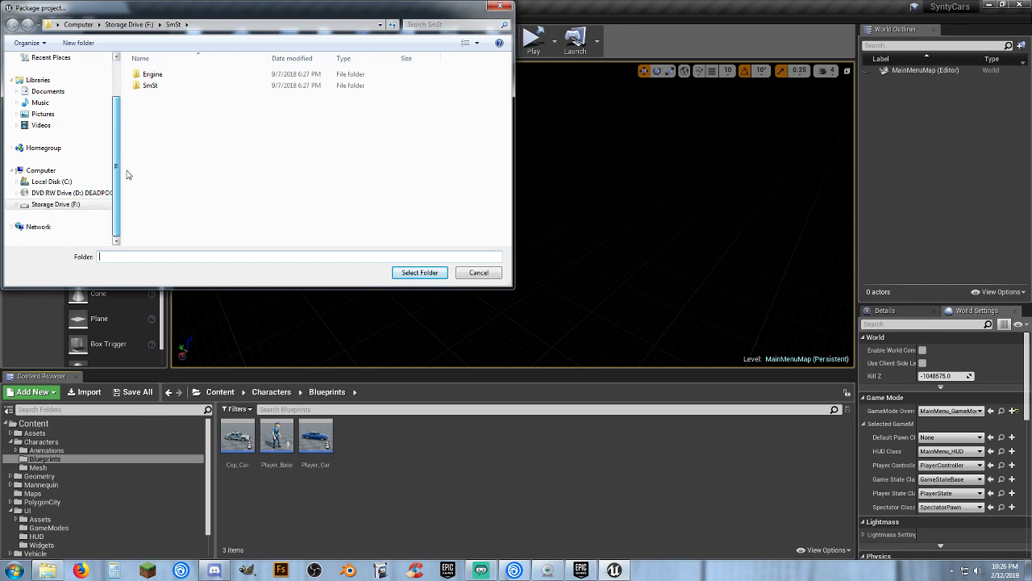
pyautogui.click(16, 206)
pyautogui.moveTo(118, 166); pyautogui.dragTo(127, 118)
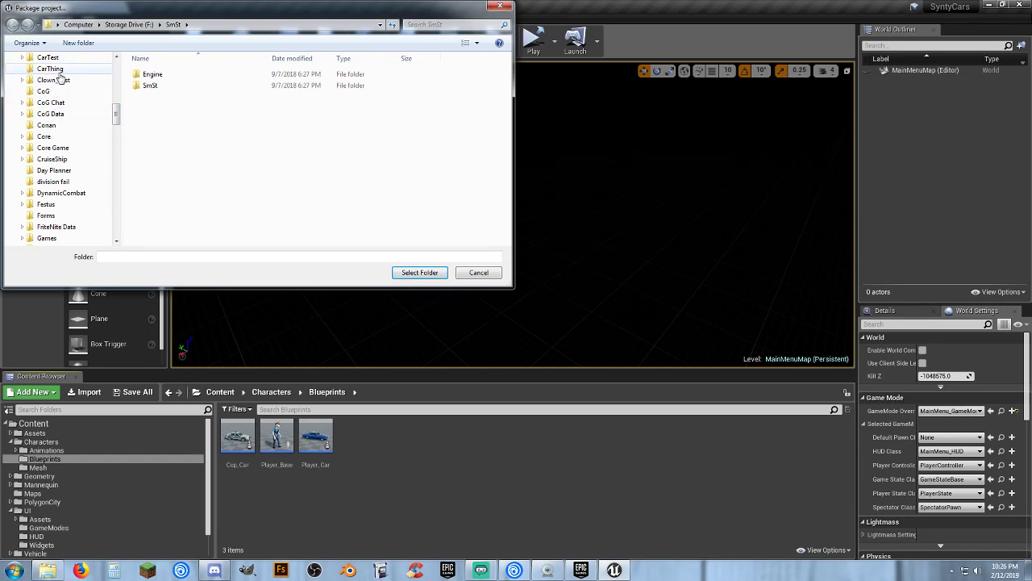
pyautogui.moveTo(117, 123); pyautogui.dragTo(117, 117)
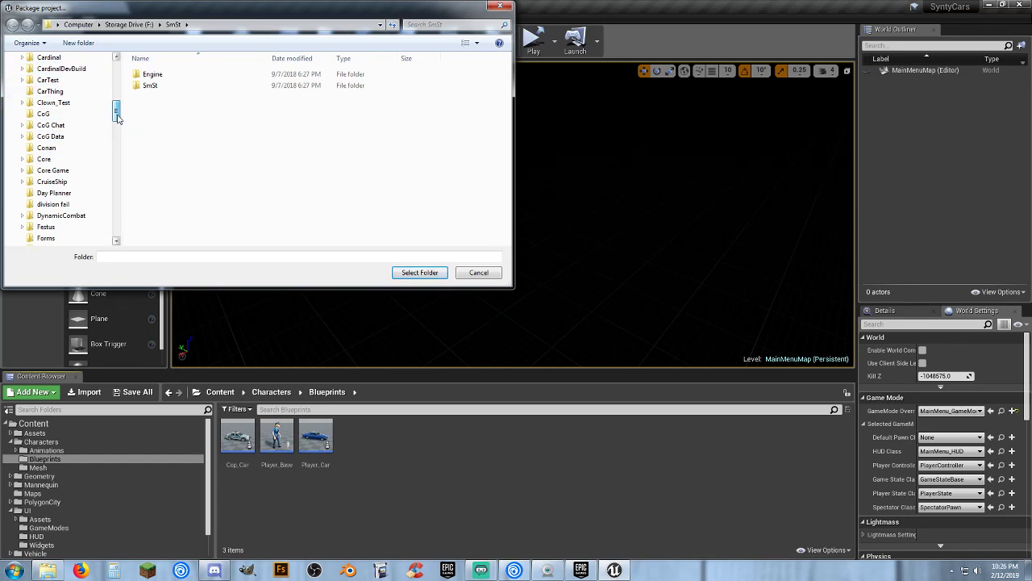
pyautogui.click(71, 94)
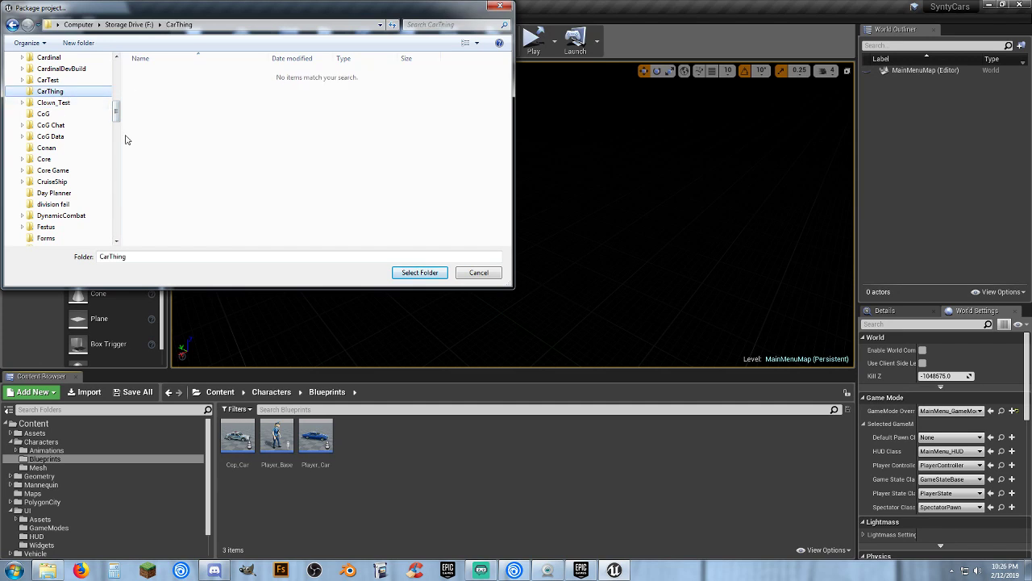
pyautogui.click(409, 275)
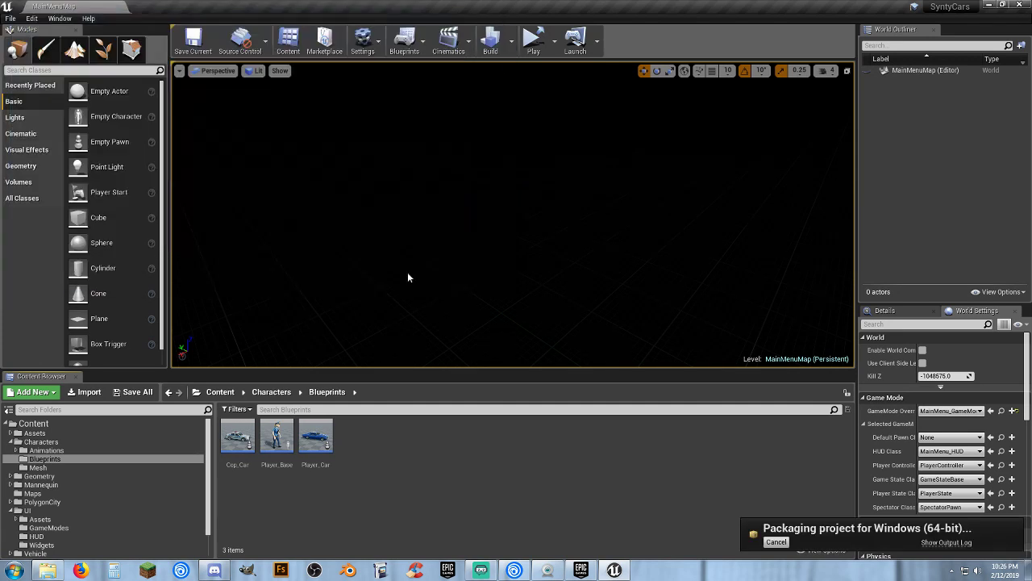
pyautogui.click(944, 543)
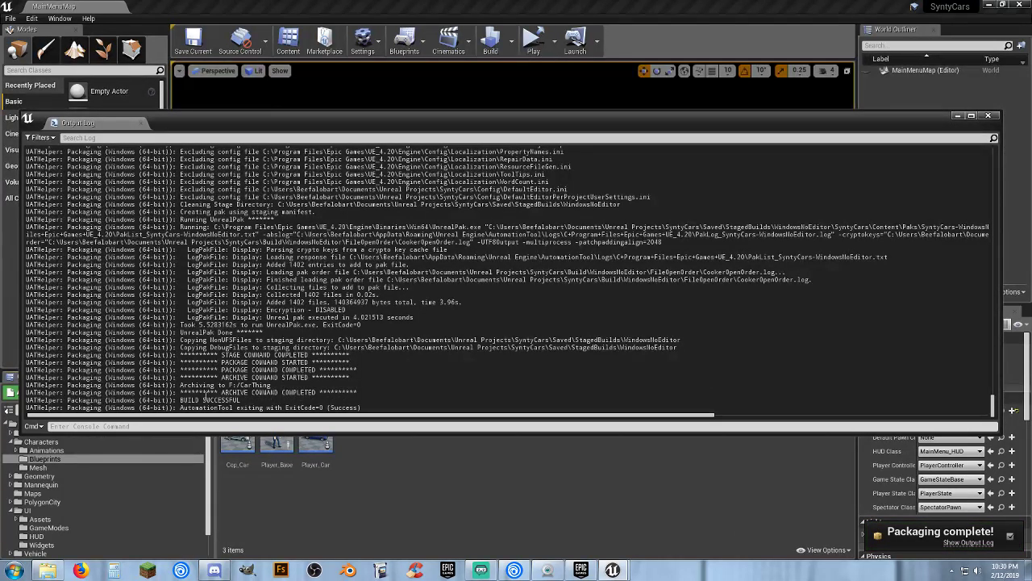
pyautogui.click(991, 116)
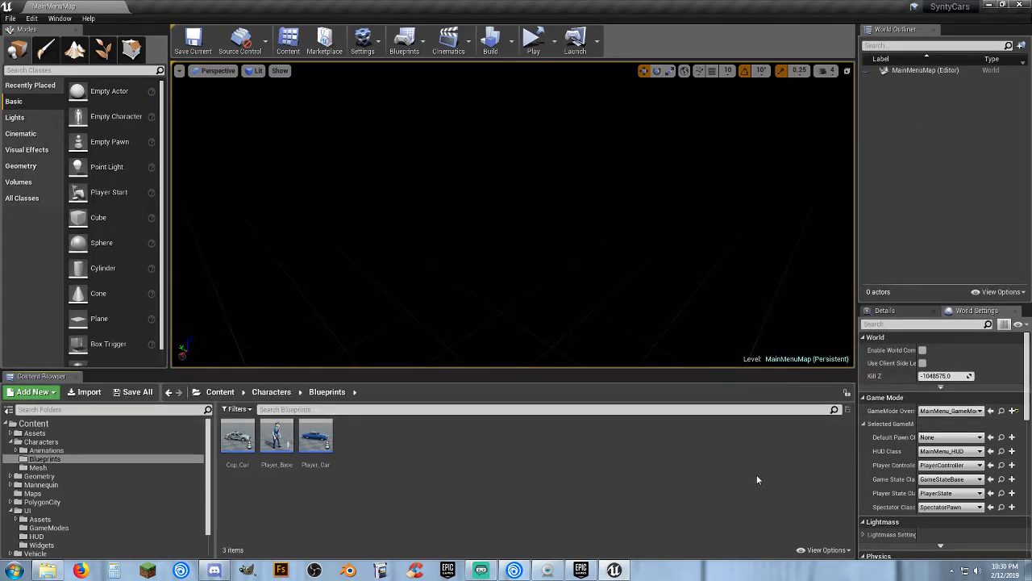
# Switch to Steam, open its library, examine the Download Region options in the download settings, cancel the settings, and close the window
pyautogui.click(953, 570)
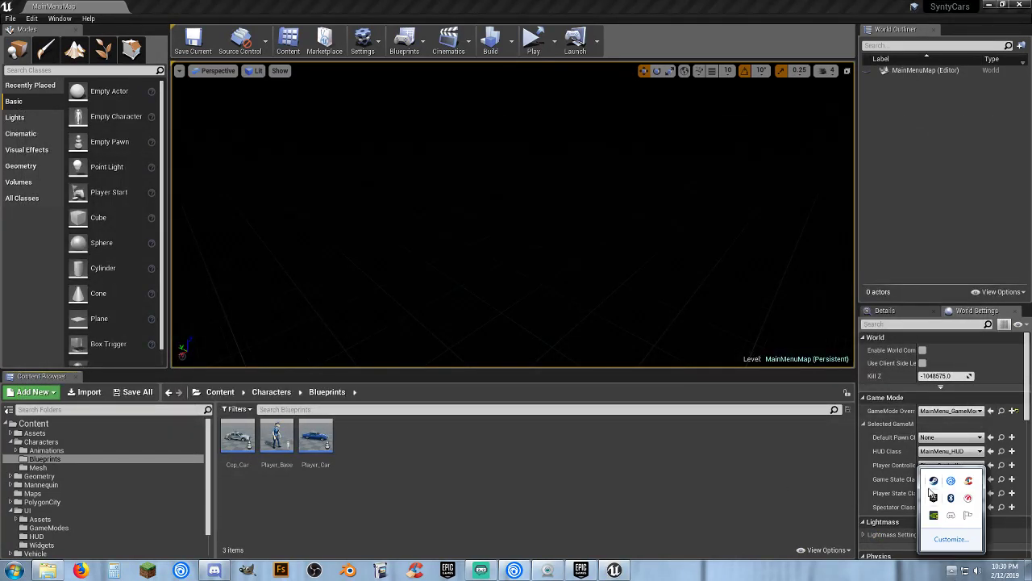
pyautogui.rightClick(933, 481)
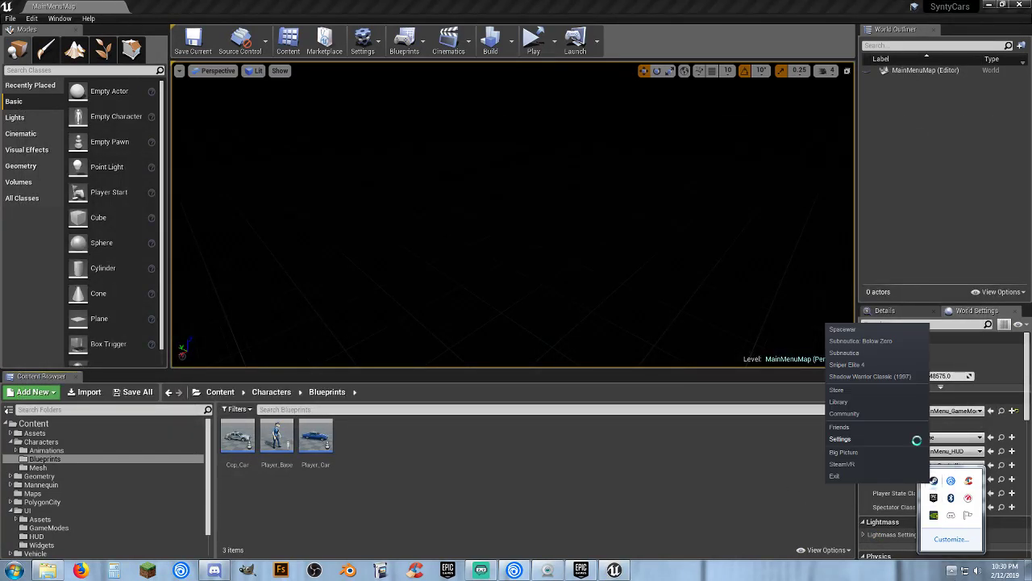
pyautogui.click(840, 402)
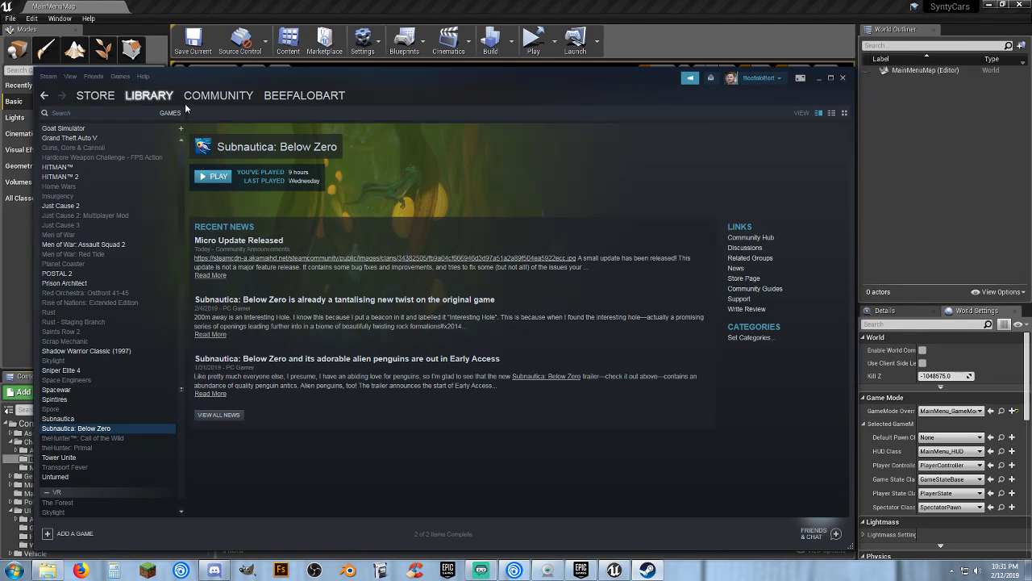
pyautogui.click(47, 76)
pyautogui.click(59, 142)
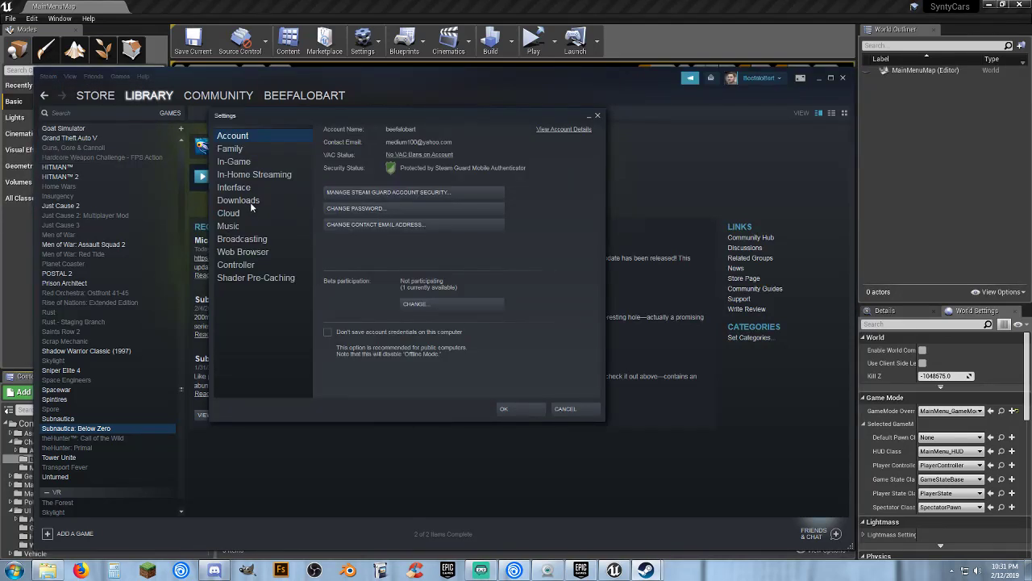
pyautogui.click(250, 201)
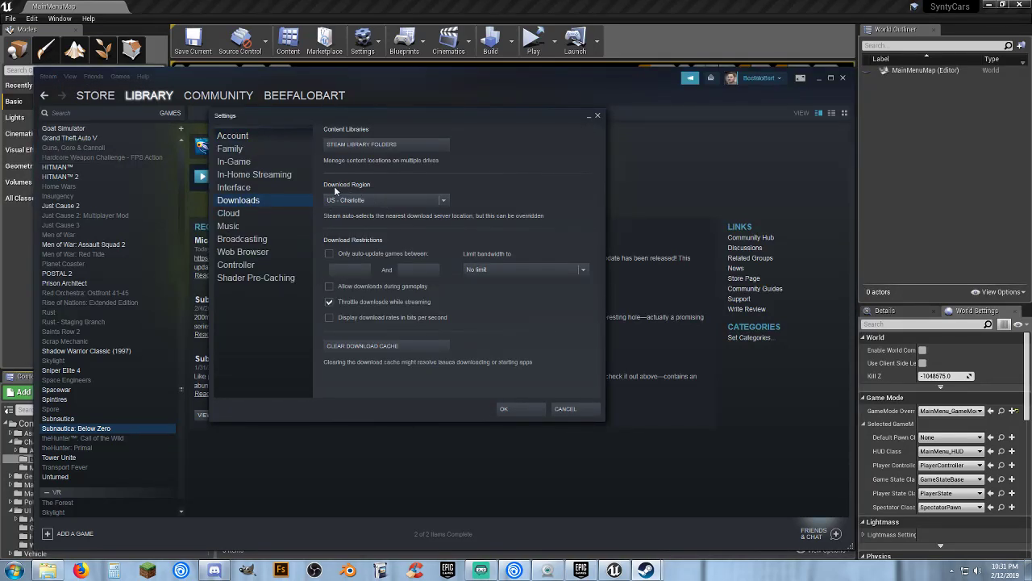
pyautogui.click(399, 204)
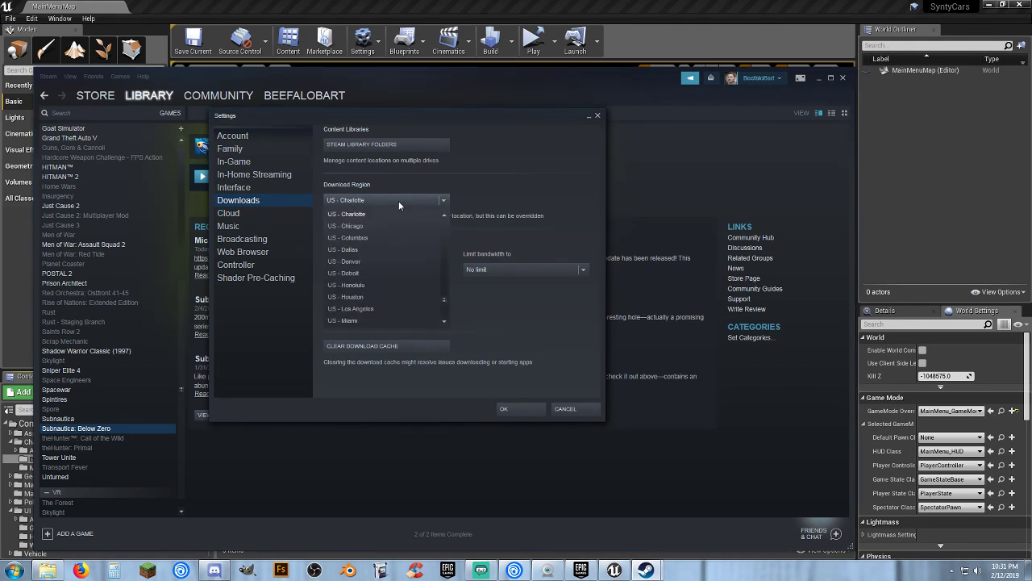
pyautogui.click(540, 186)
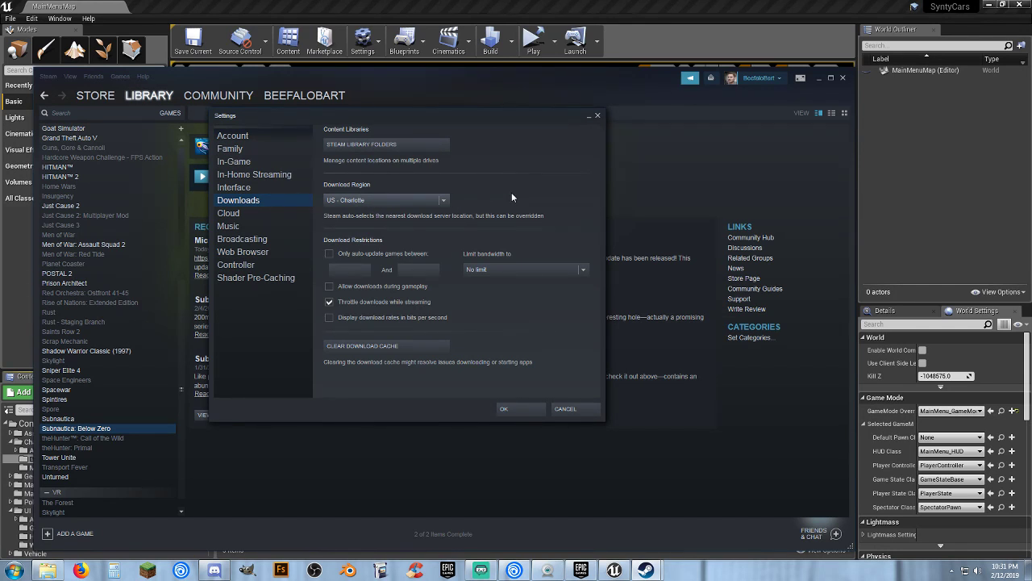
pyautogui.click(564, 408)
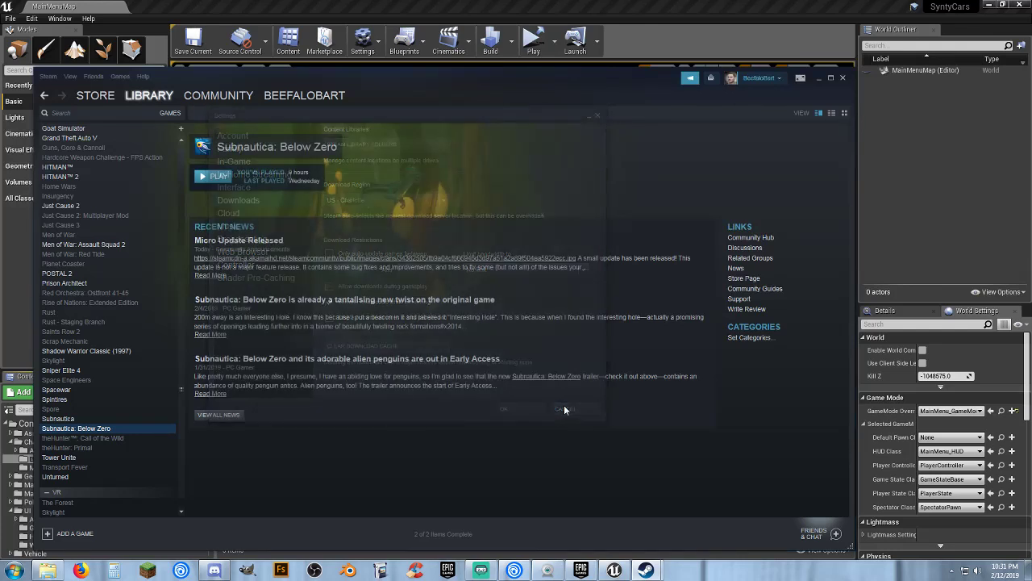
pyautogui.click(844, 79)
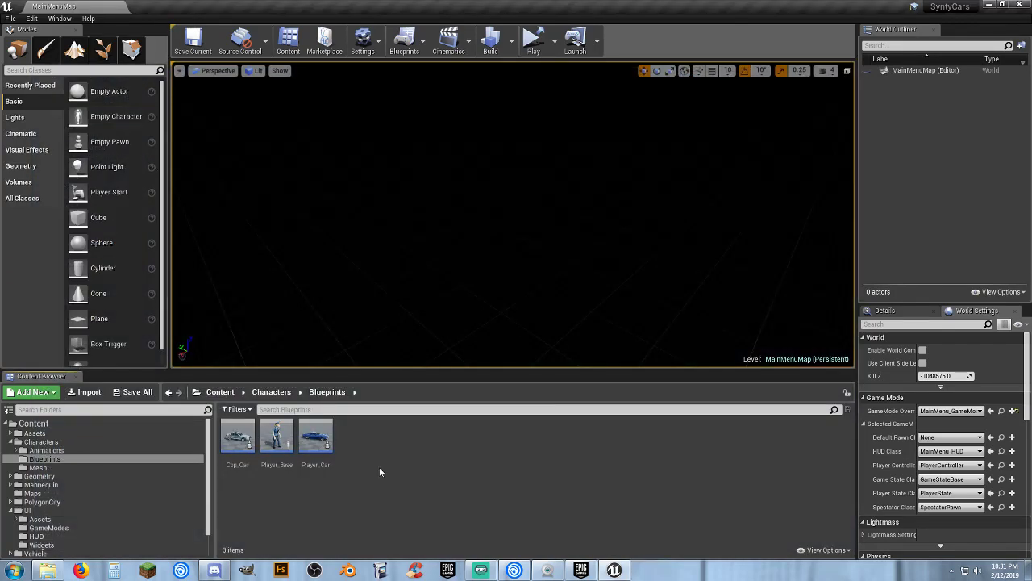
# Close the SyntyCars editor project, and bring up the Epic Games Launcher to close it as well
pyautogui.click(1019, 5)
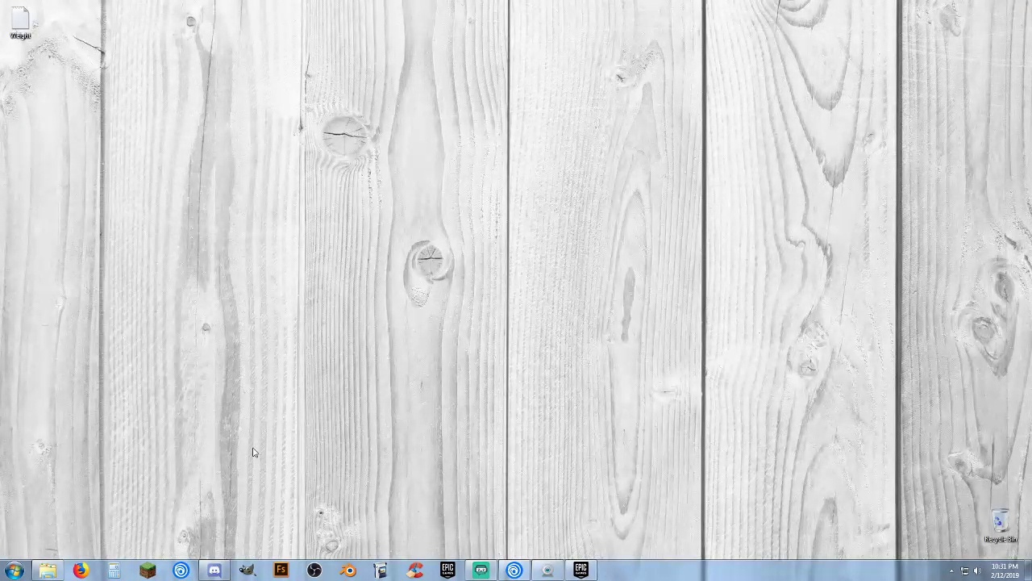
pyautogui.click(581, 570)
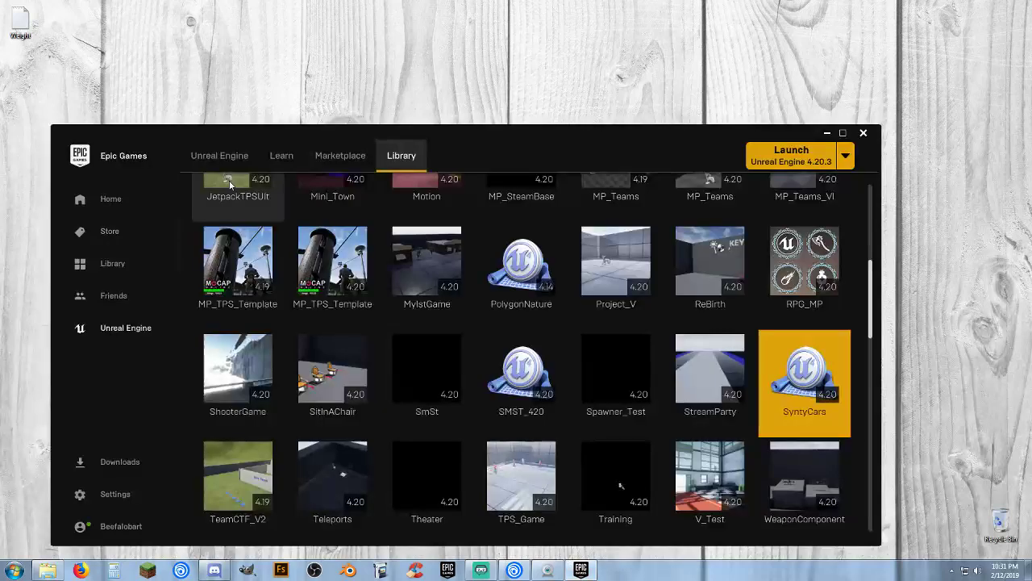
pyautogui.click(864, 134)
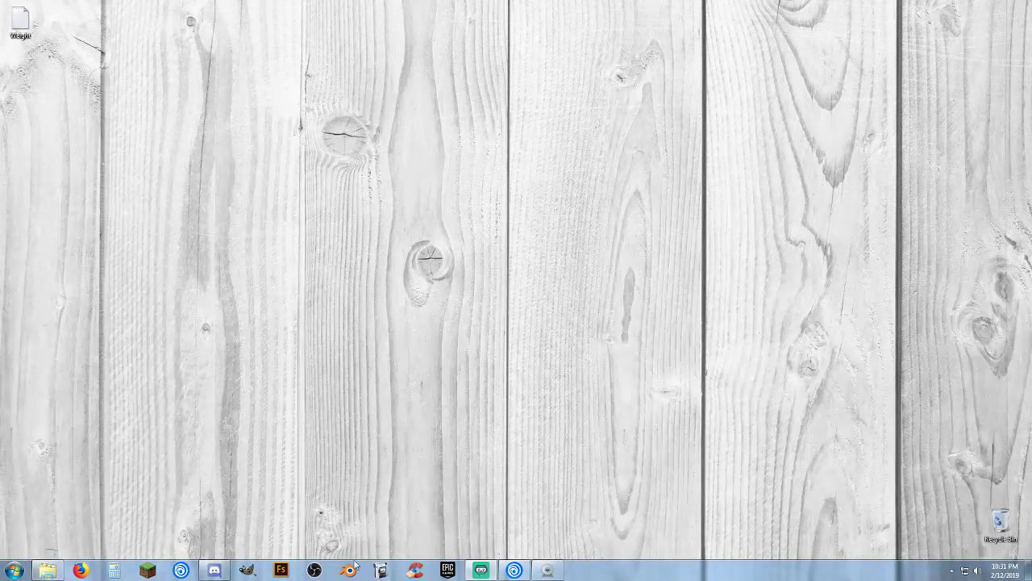
# In the CarThing folder on Storage Drive (F:), move all contents of WindowsNoEditor up into CarThing and view the result
pyautogui.click(47, 571)
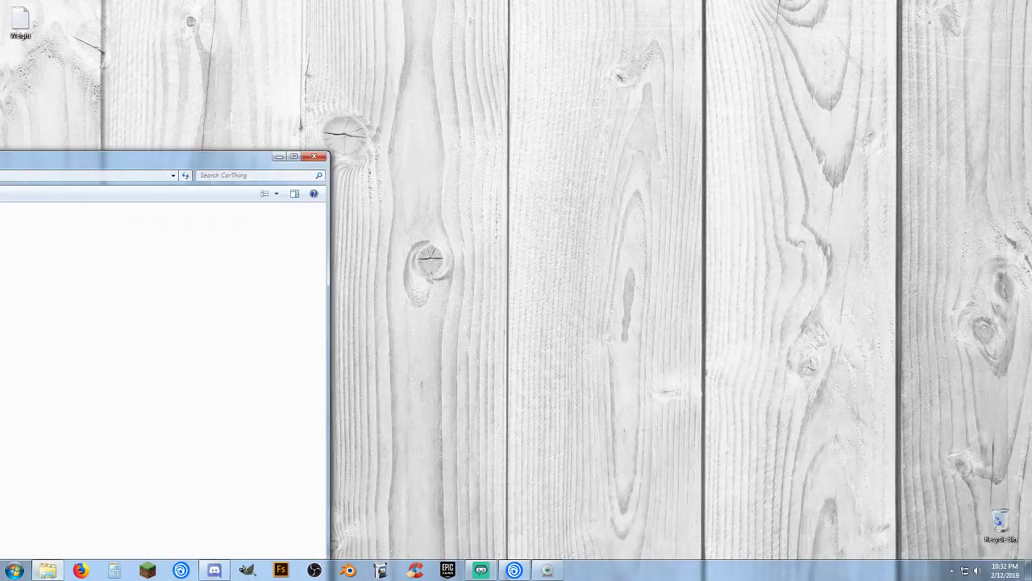
pyautogui.moveTo(460, 100); pyautogui.dragTo(392, 80)
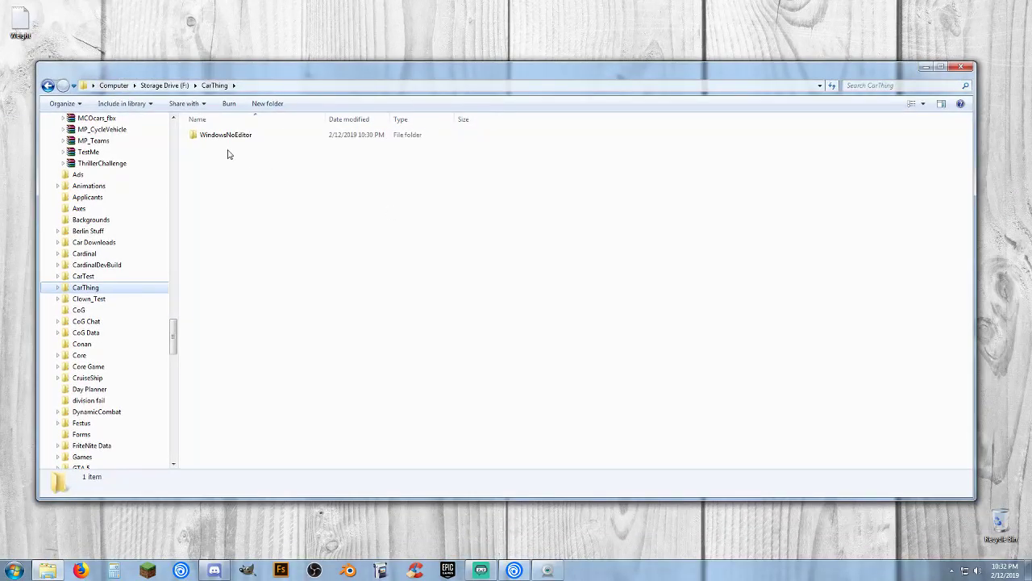
pyautogui.click(208, 135)
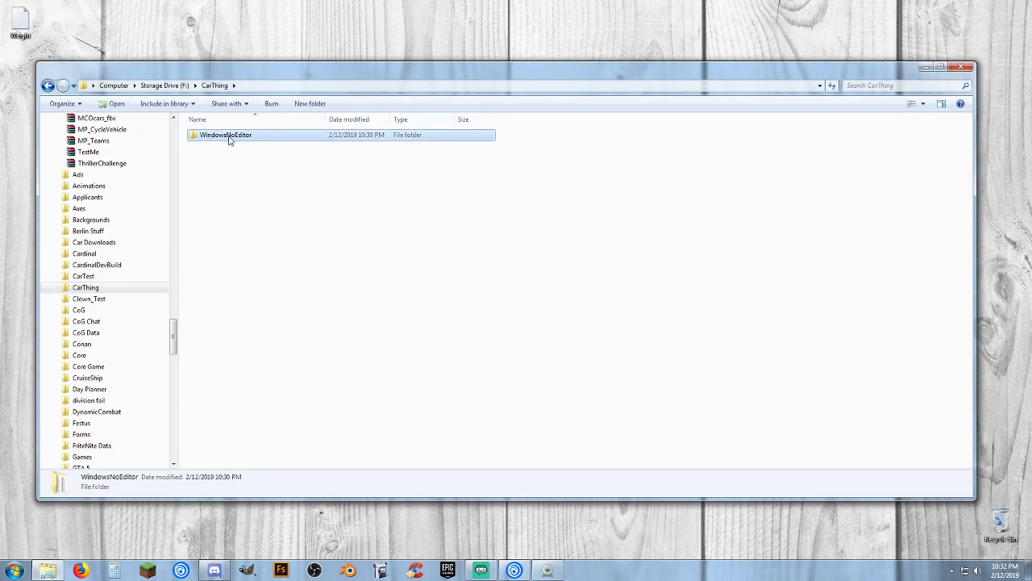
pyautogui.click(57, 289)
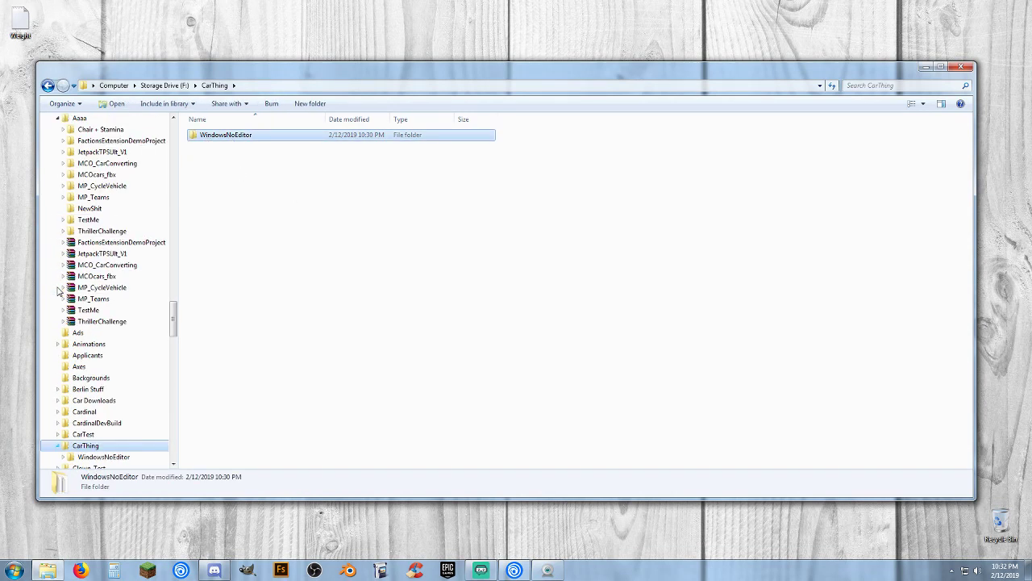
pyautogui.scroll(-4, 104, 376)
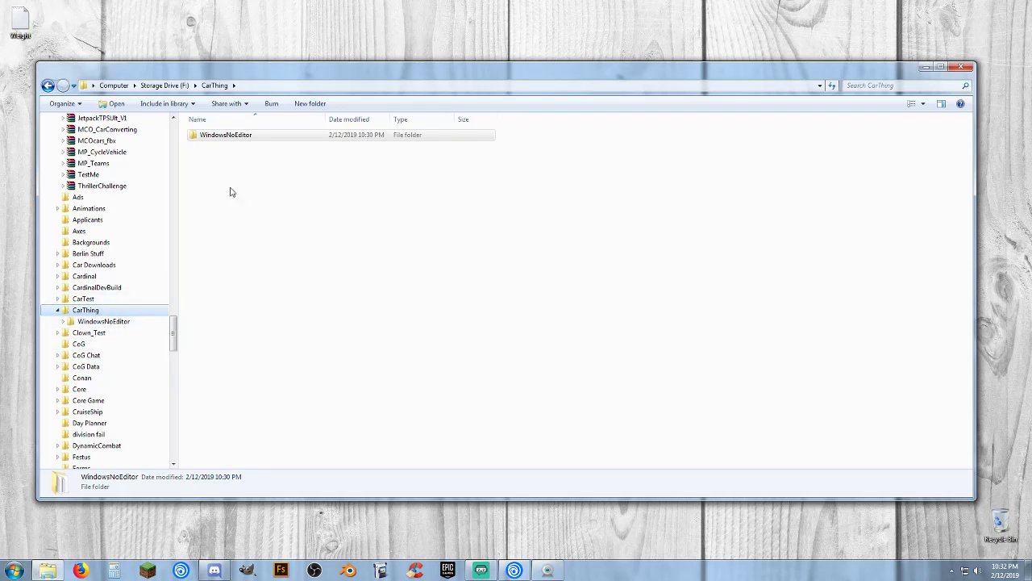
pyautogui.doubleClick(245, 139)
pyautogui.moveTo(352, 208); pyautogui.dragTo(129, 319)
pyautogui.click(107, 313)
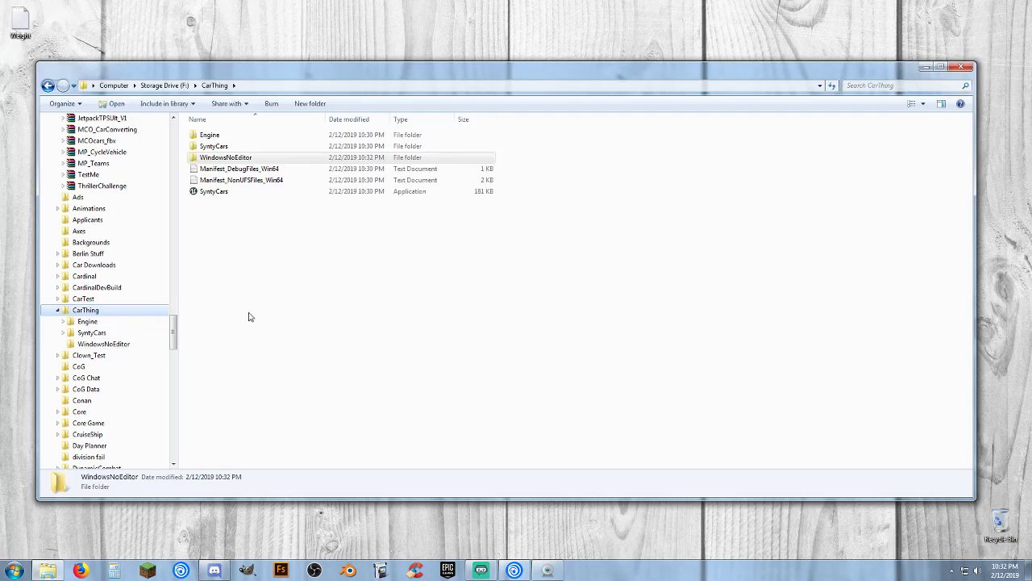
# Delete the emptied WindowsNoEditor folder from CarThing to the Recycle Bin
pyautogui.click(242, 237)
pyautogui.click(250, 159)
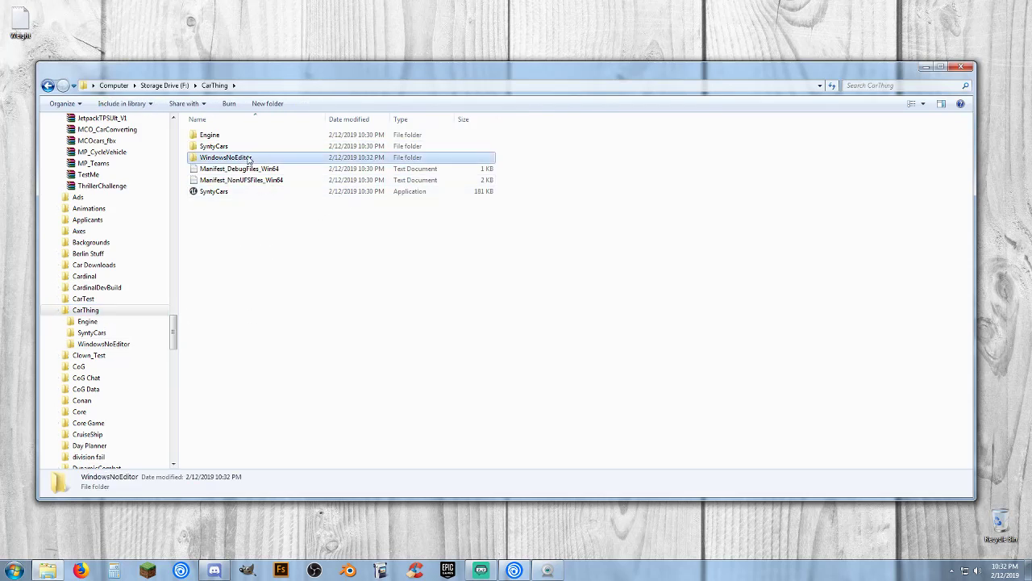
pyautogui.press('Delete')
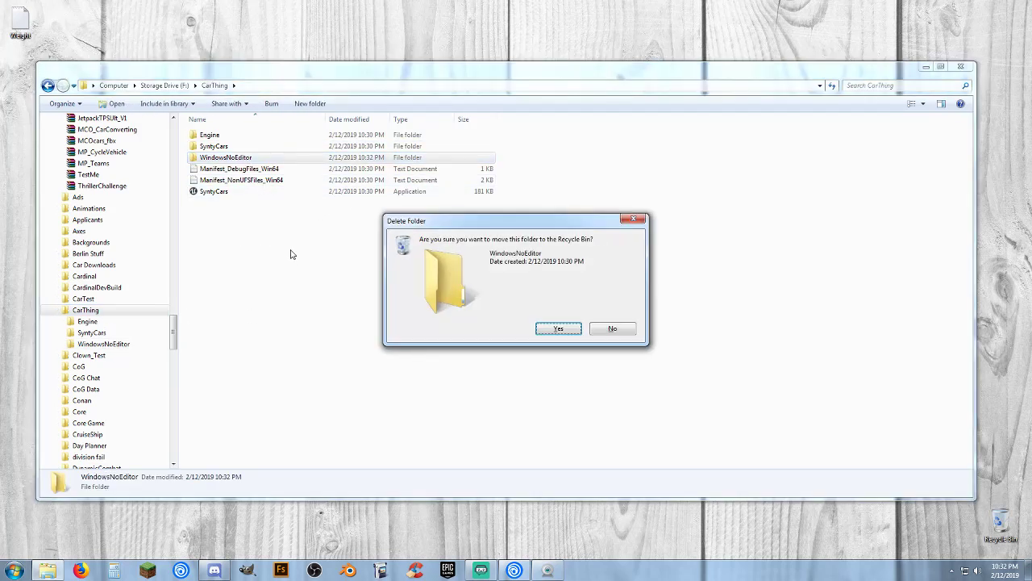
pyautogui.click(556, 329)
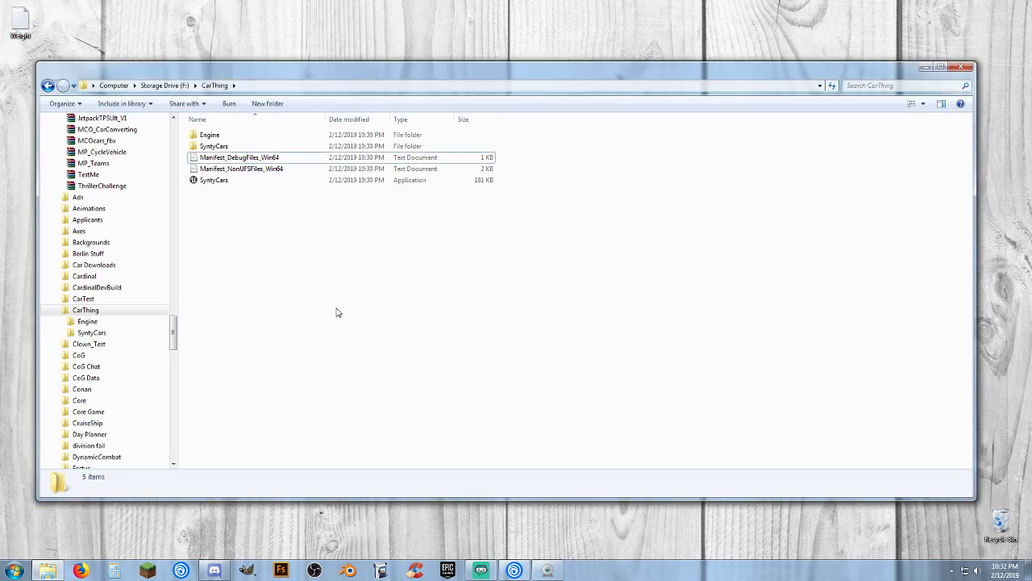
# Compress the CarThing folder into CarThing.rar
pyautogui.rightClick(125, 311)
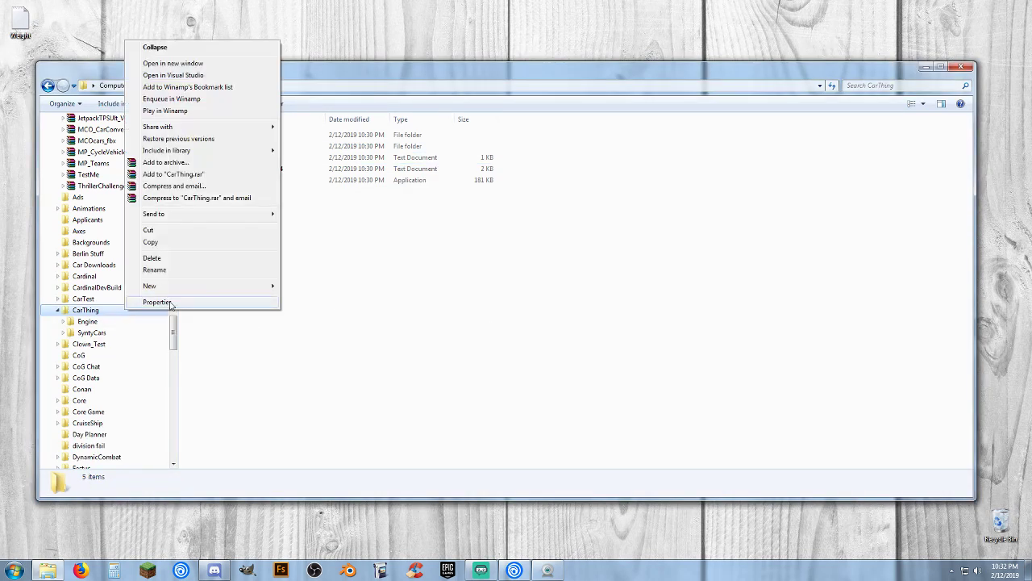
pyautogui.click(223, 176)
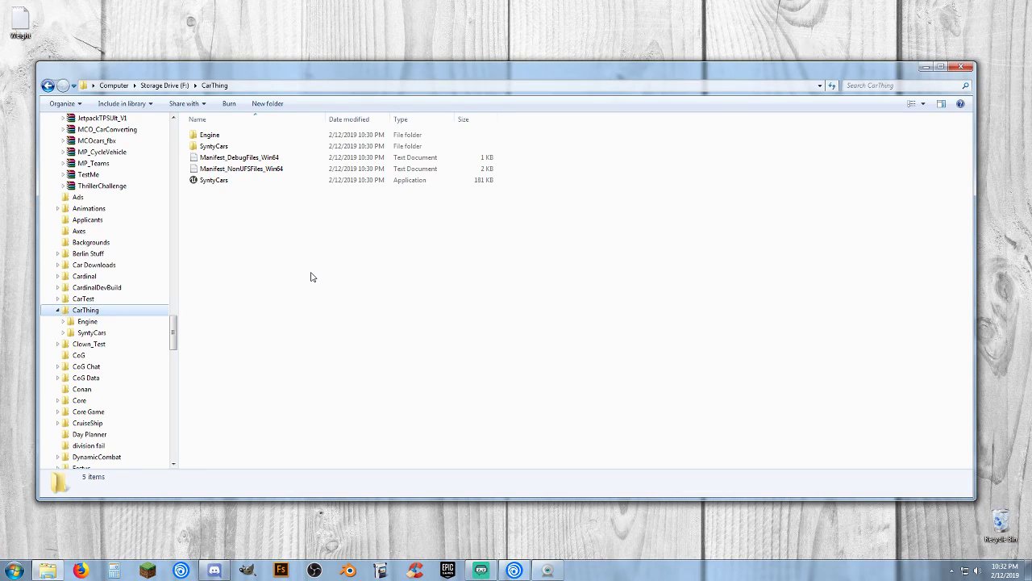
pyautogui.click(300, 272)
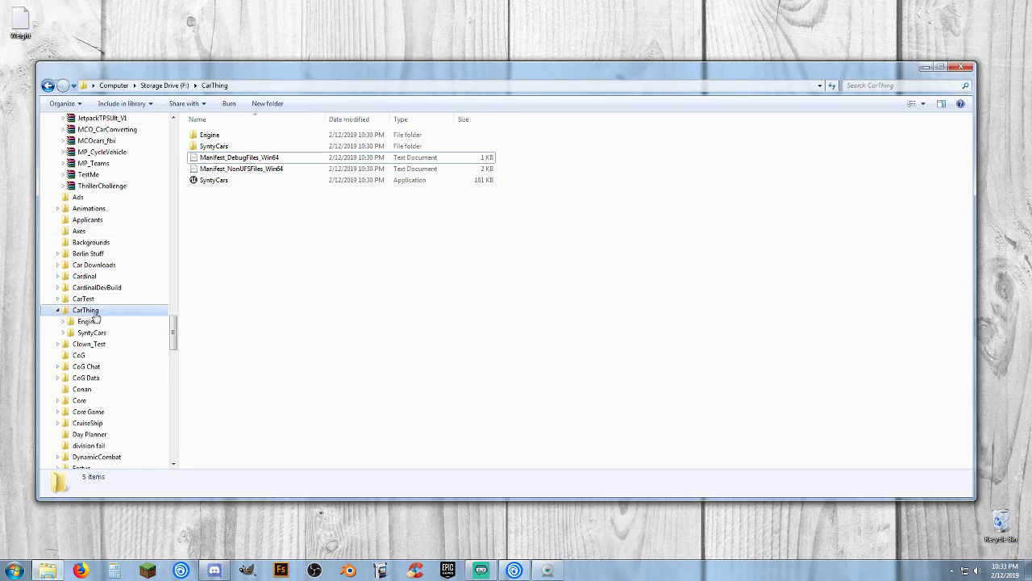
# Launch the packaged SyntyCars application, allow it through Windows Firewall on private networks, and start a Single Player game
pyautogui.doubleClick(218, 181)
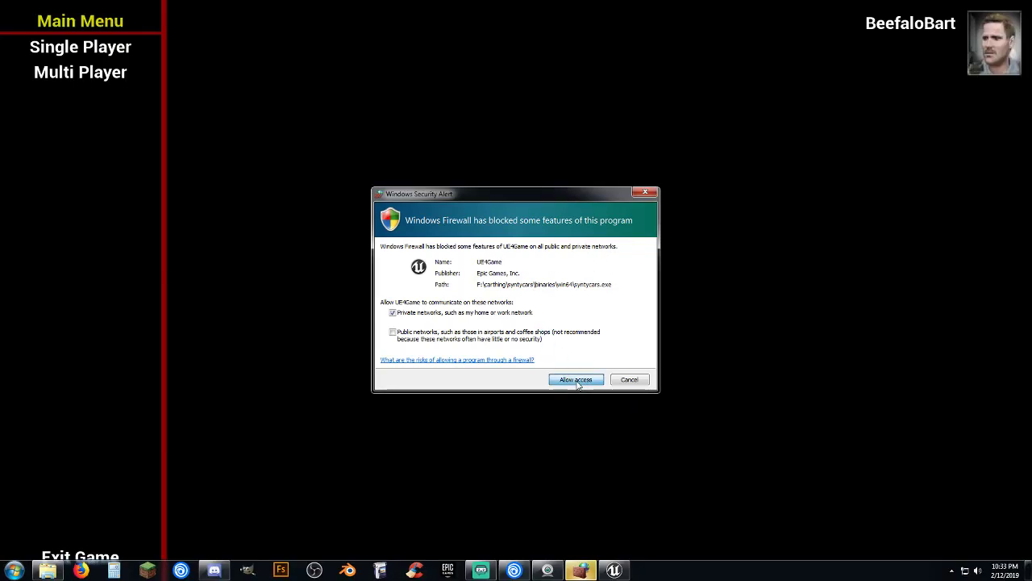
pyautogui.click(576, 380)
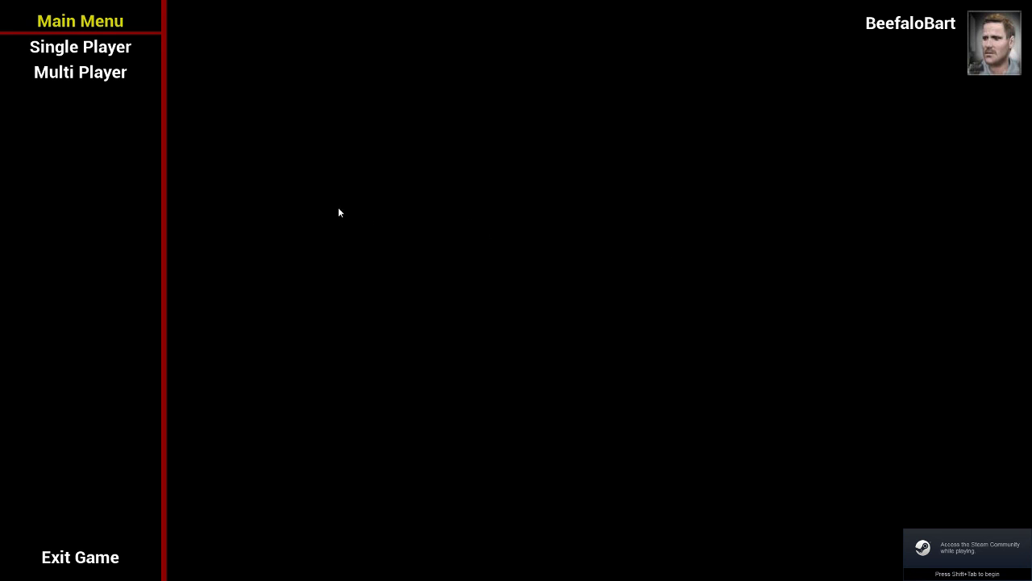
pyautogui.click(127, 47)
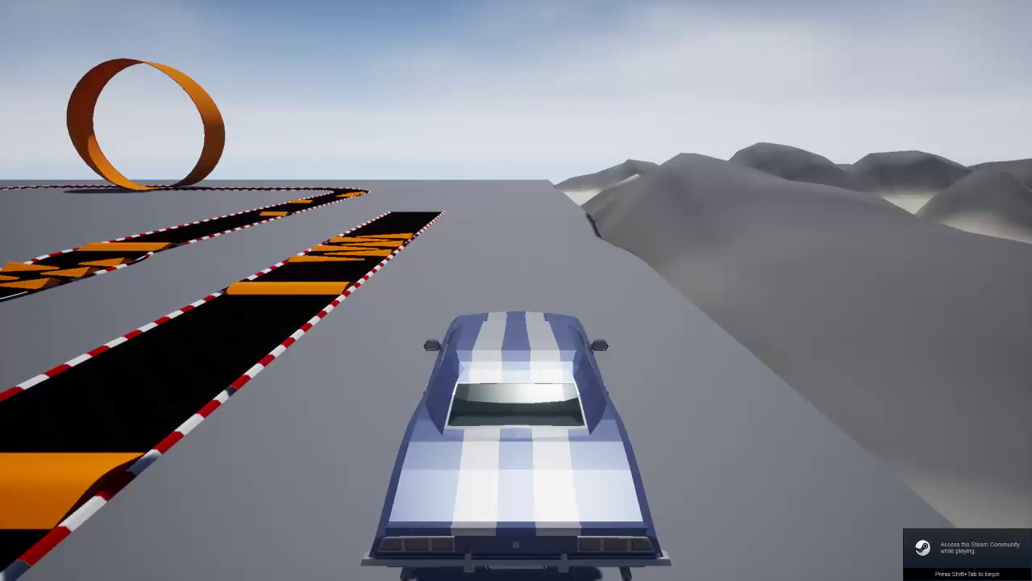
# Test-drive the car across the track strips toward the loop, and return to the Main Menu through the escape menu
pyautogui.press('w')
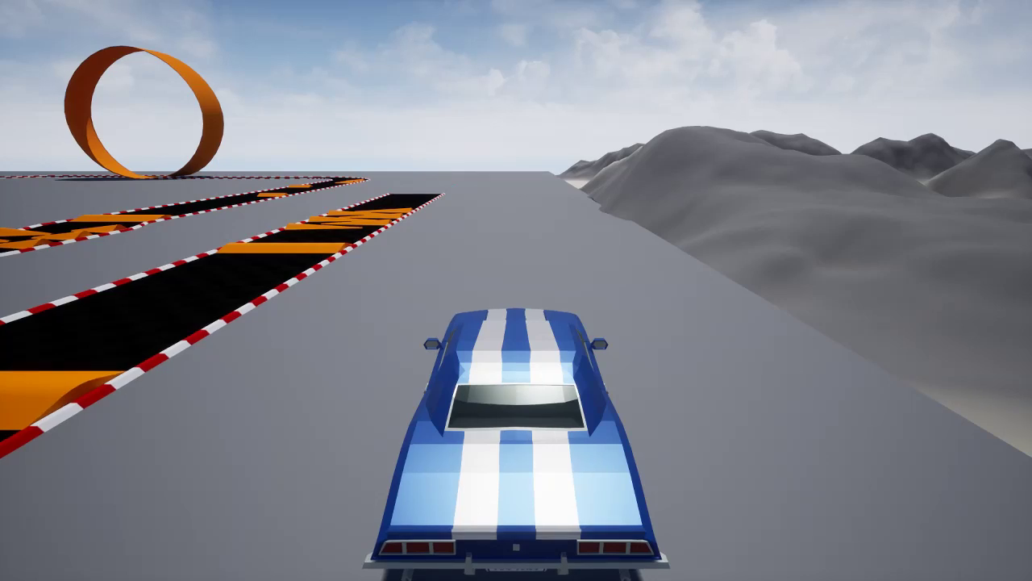
pyautogui.press('a')
pyautogui.press('w')
pyautogui.press('a')
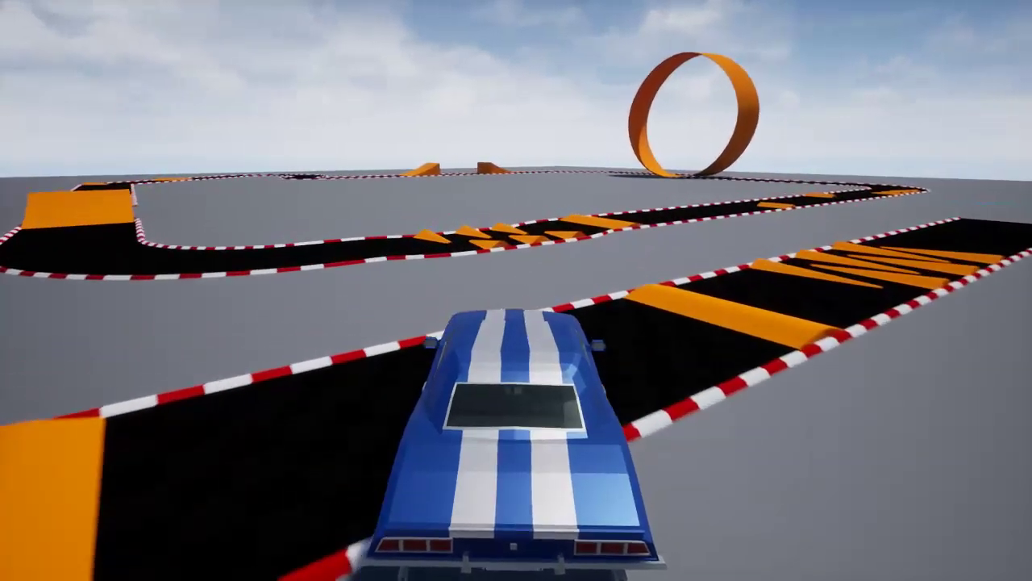
pyautogui.press('w')
pyautogui.press('d')
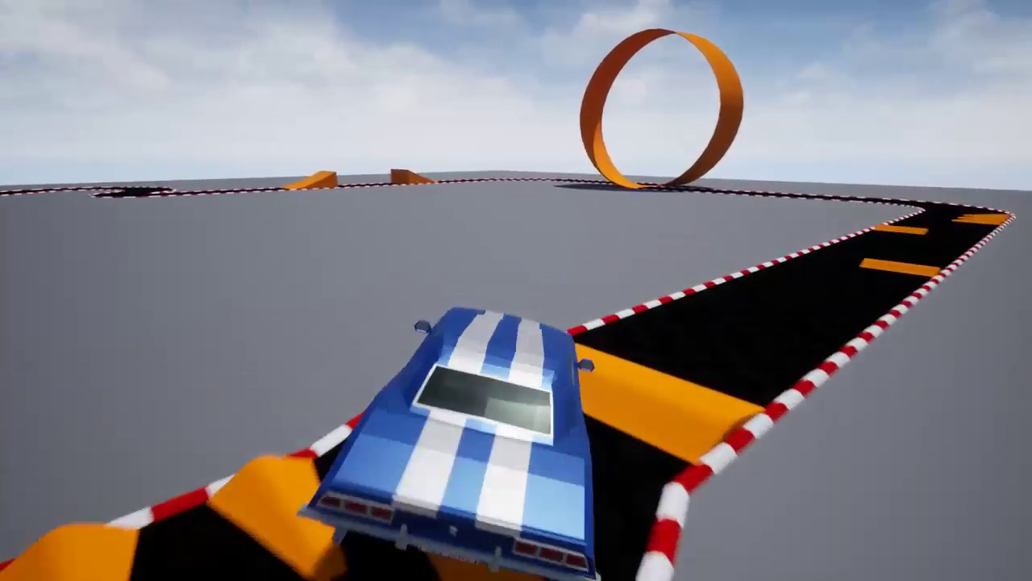
pyautogui.press('a')
pyautogui.press('w')
pyautogui.press('d')
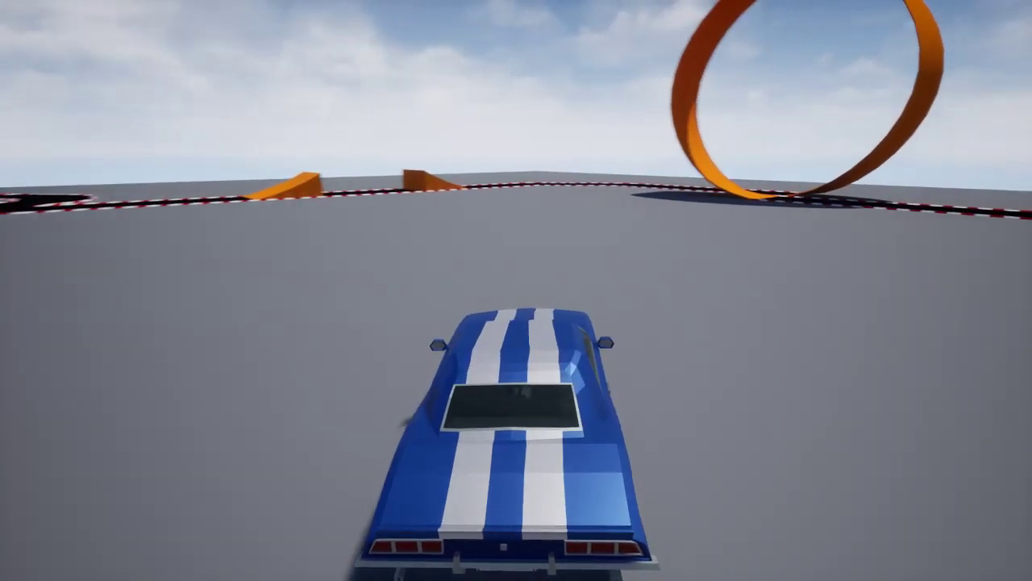
pyautogui.press('Escape')
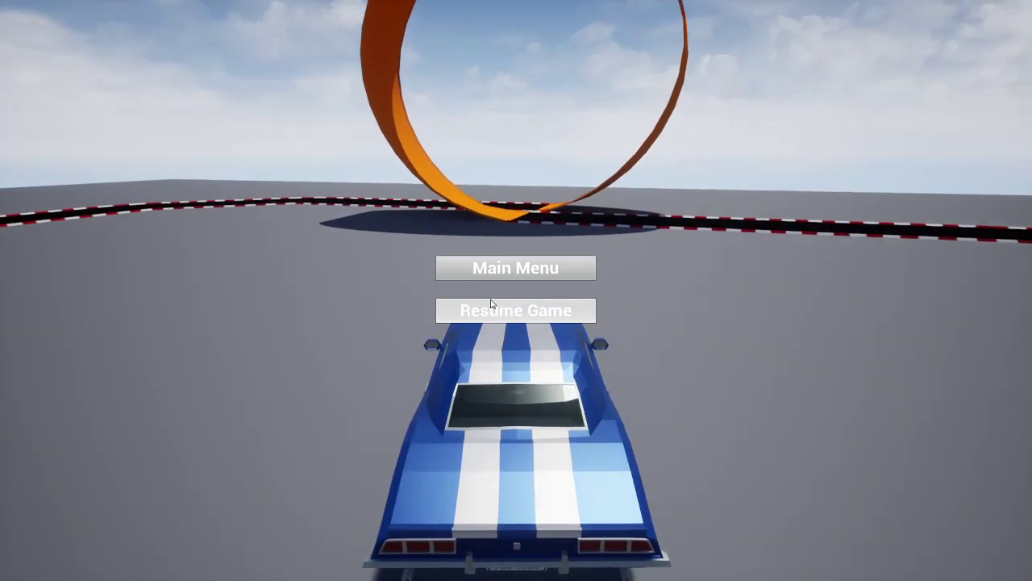
pyautogui.click(501, 279)
# Host a multiplayer game on a new server named "my damn car game"
pyautogui.click(74, 74)
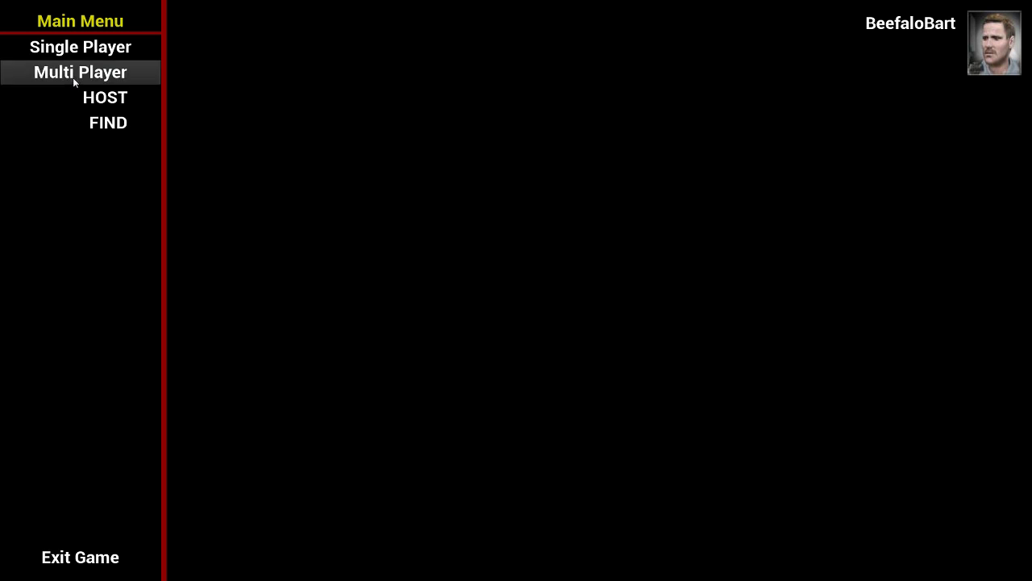
pyautogui.click(112, 99)
pyautogui.click(462, 266)
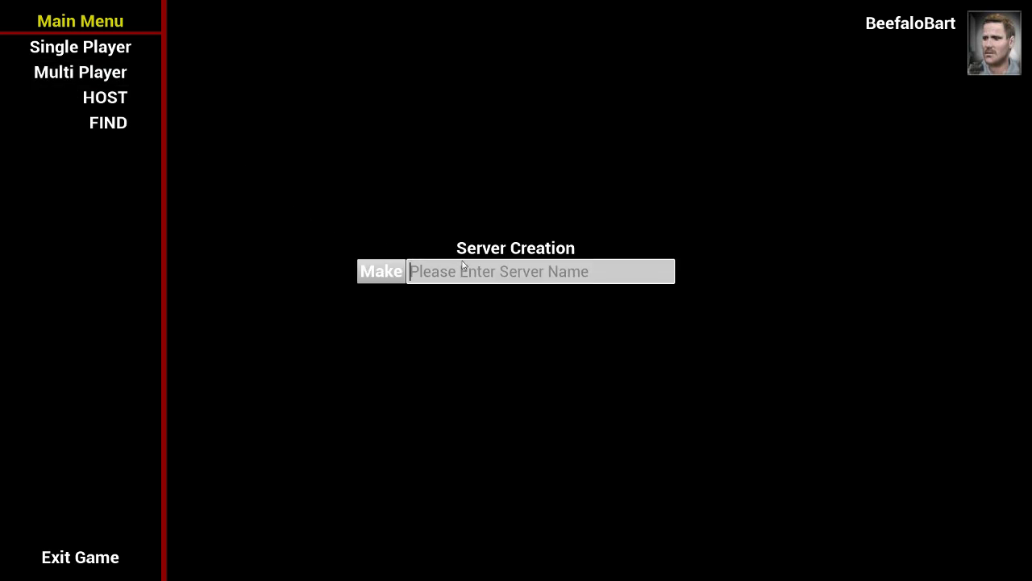
pyautogui.write('my damn')
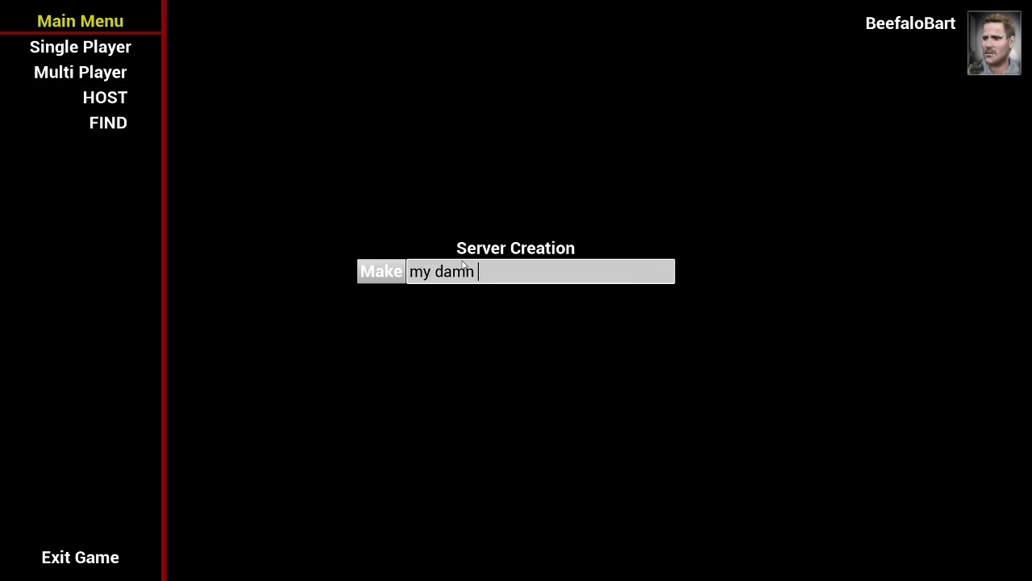
pyautogui.write(' car gam e')
pyautogui.press('BackSpace')
pyautogui.press('BackSpace')
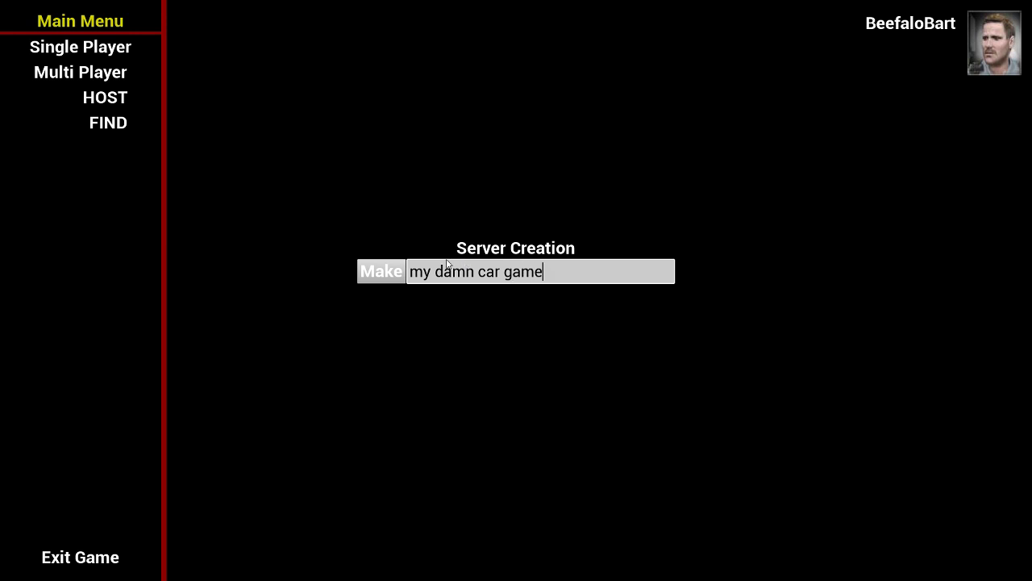
pyautogui.click(365, 271)
# Test-drive the car in the hosted session across the track and around the loop, return to the Main Menu, and exit the game
pyautogui.press('w')
pyautogui.press('a')
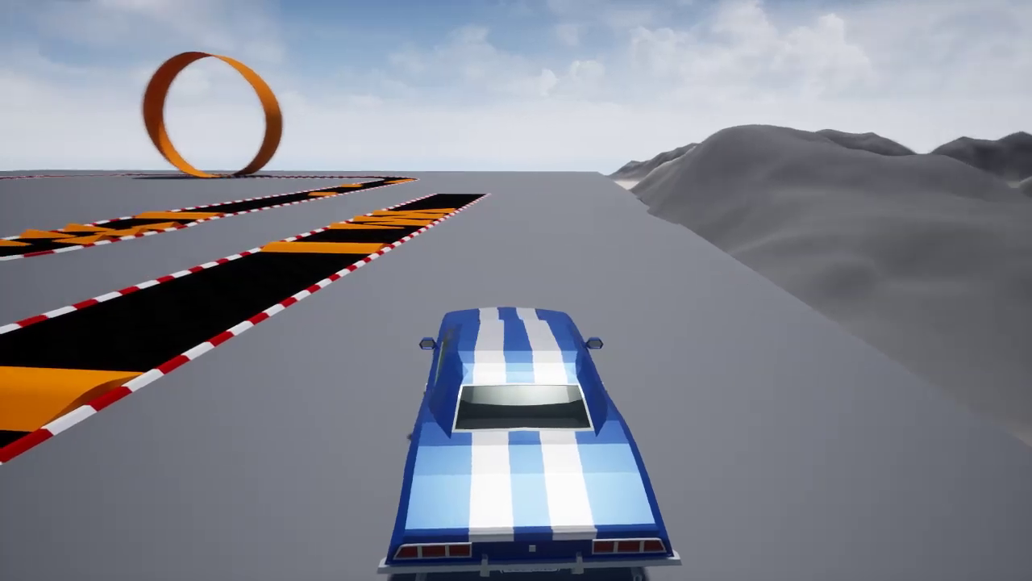
pyautogui.press('w')
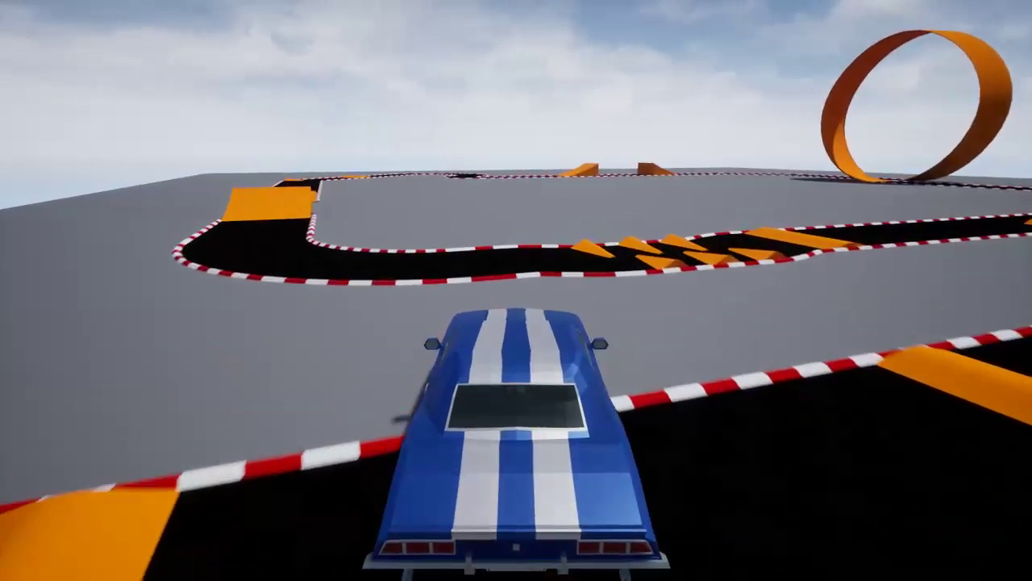
pyautogui.press('a')
pyautogui.press('w')
pyautogui.press('d')
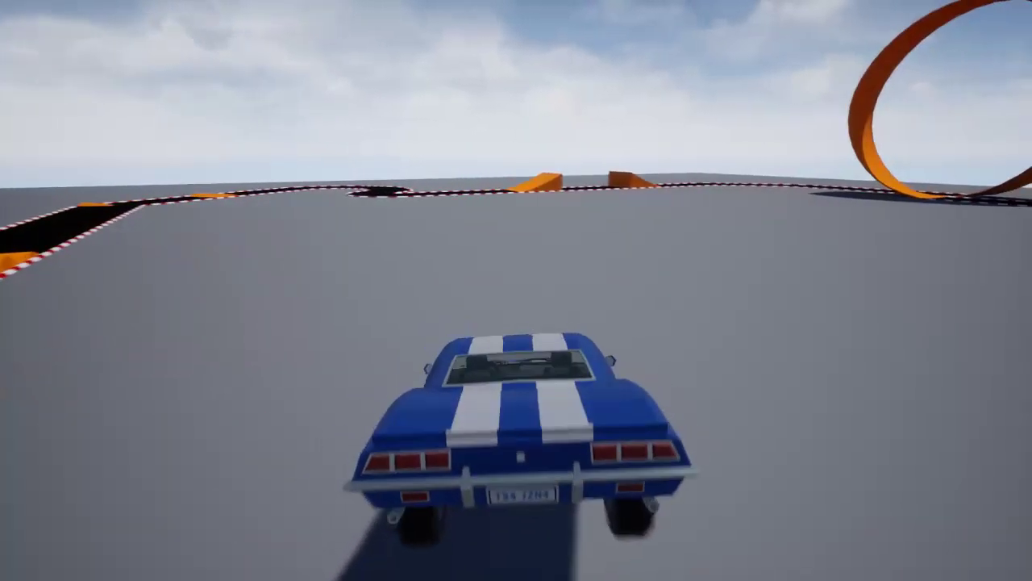
pyautogui.press('a')
pyautogui.press('w')
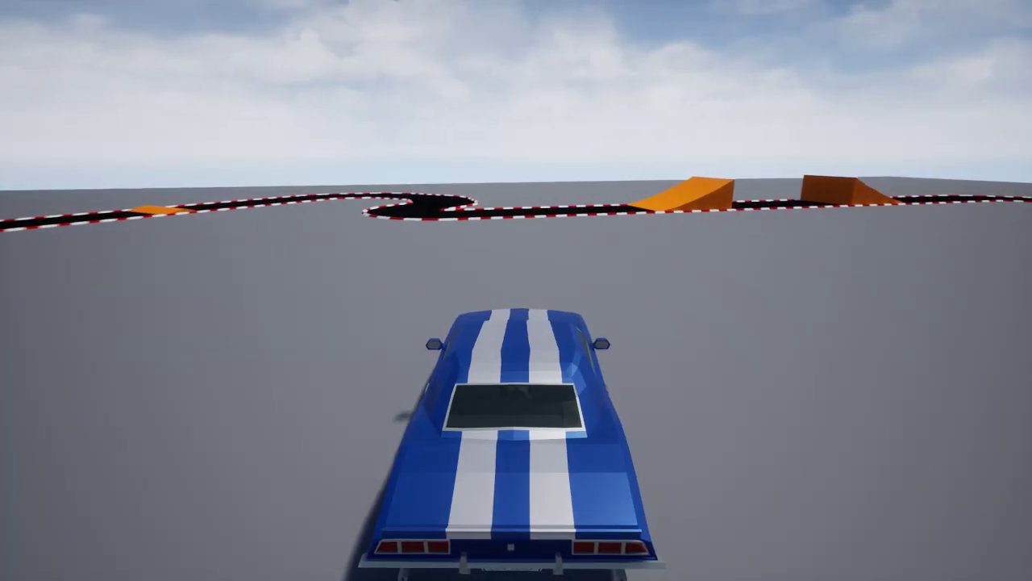
pyautogui.press('w')
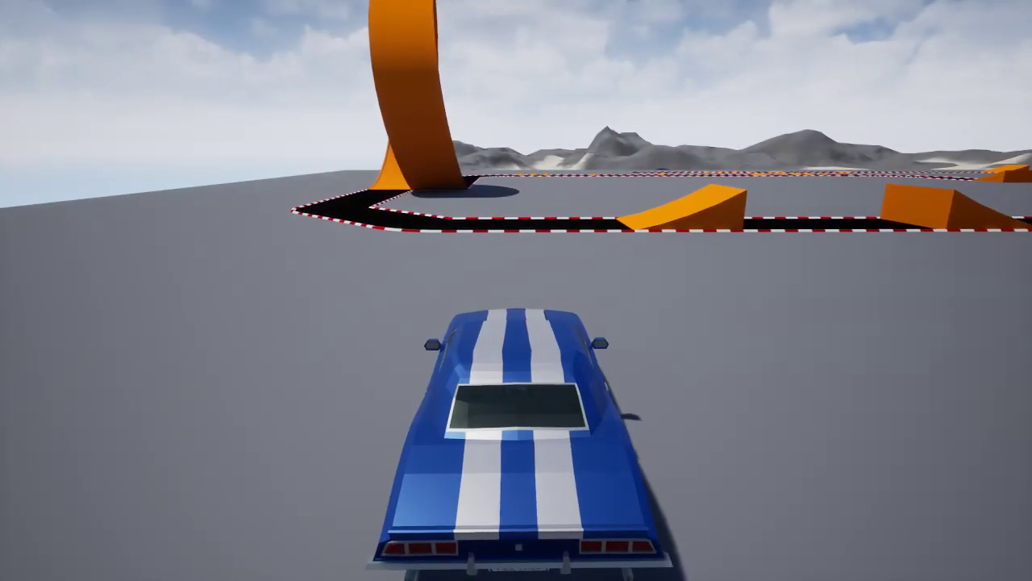
pyautogui.press('w')
pyautogui.press('w')
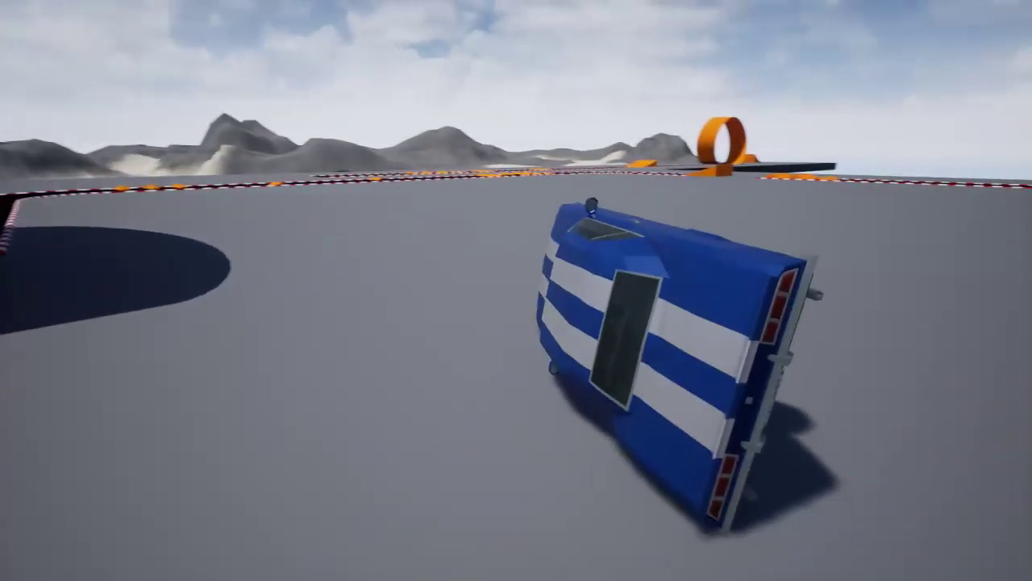
pyautogui.press('Escape')
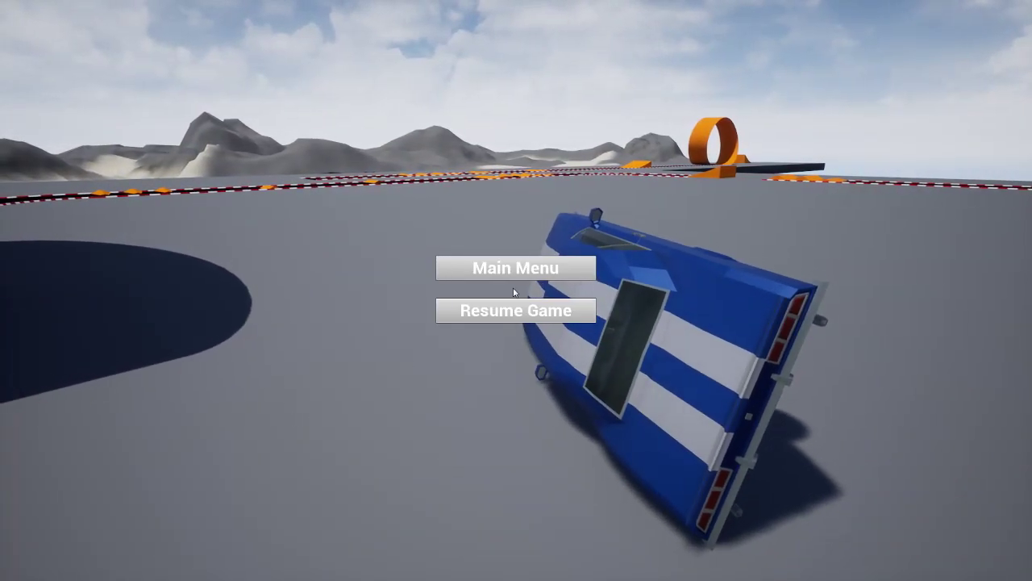
pyautogui.click(520, 274)
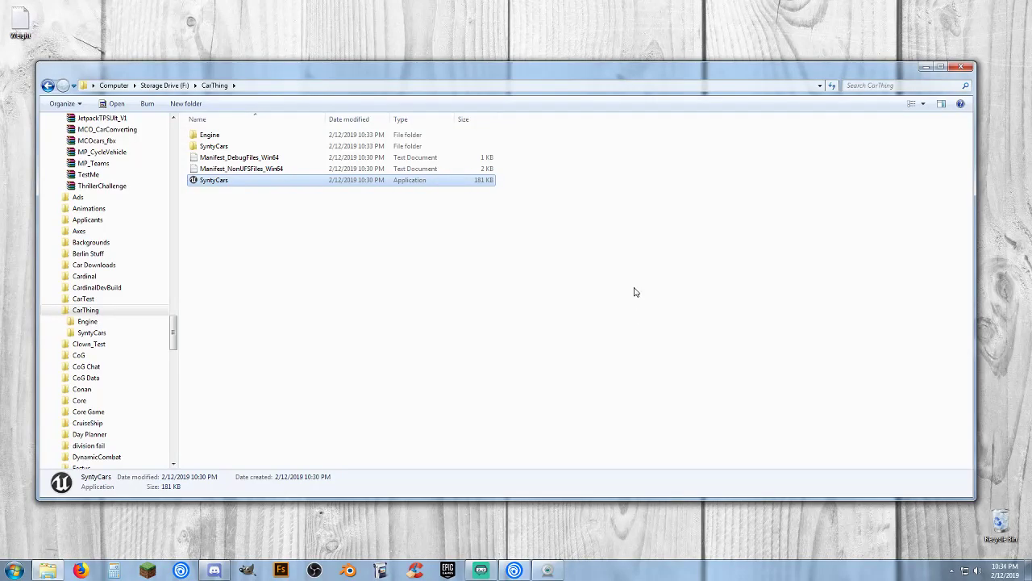
# Locate the CarThing archive in the root of Storage Drive (F:), check its file size, and minimize the folder window
pyautogui.click(634, 292)
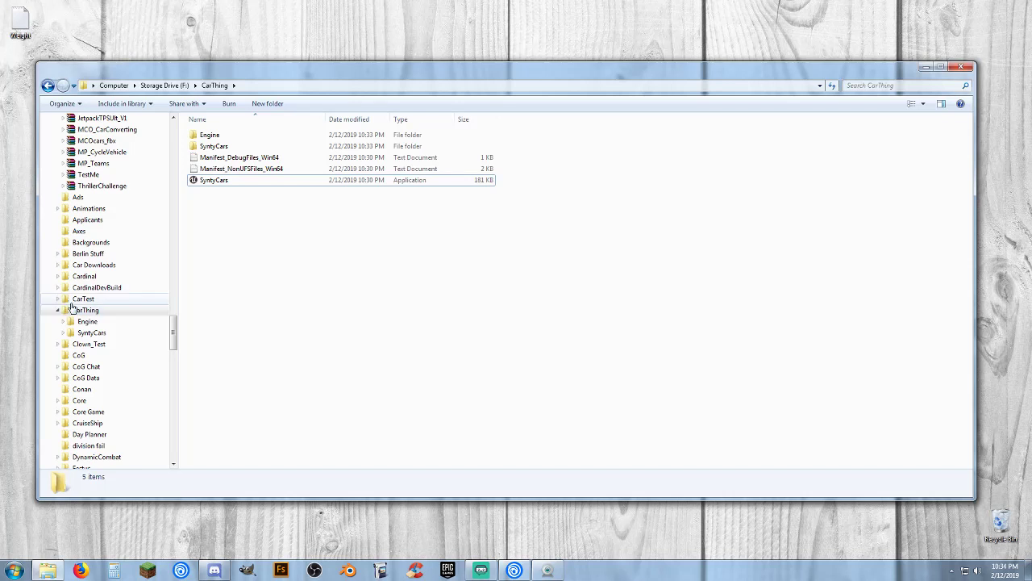
pyautogui.moveTo(173, 331); pyautogui.dragTo(172, 289)
pyautogui.click(125, 333)
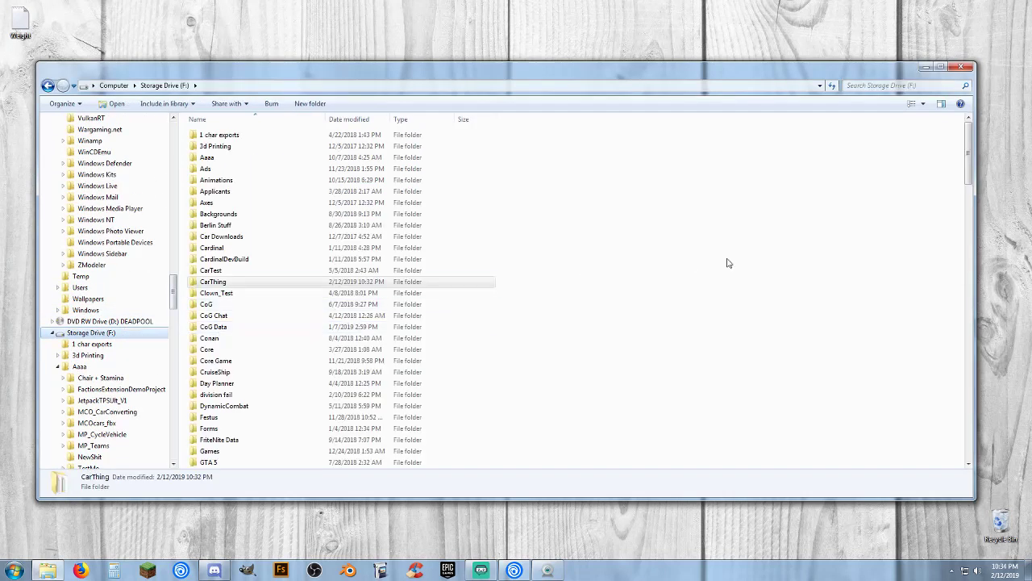
pyautogui.scroll(-15, 645, 272)
pyautogui.scroll(-20, 568, 276)
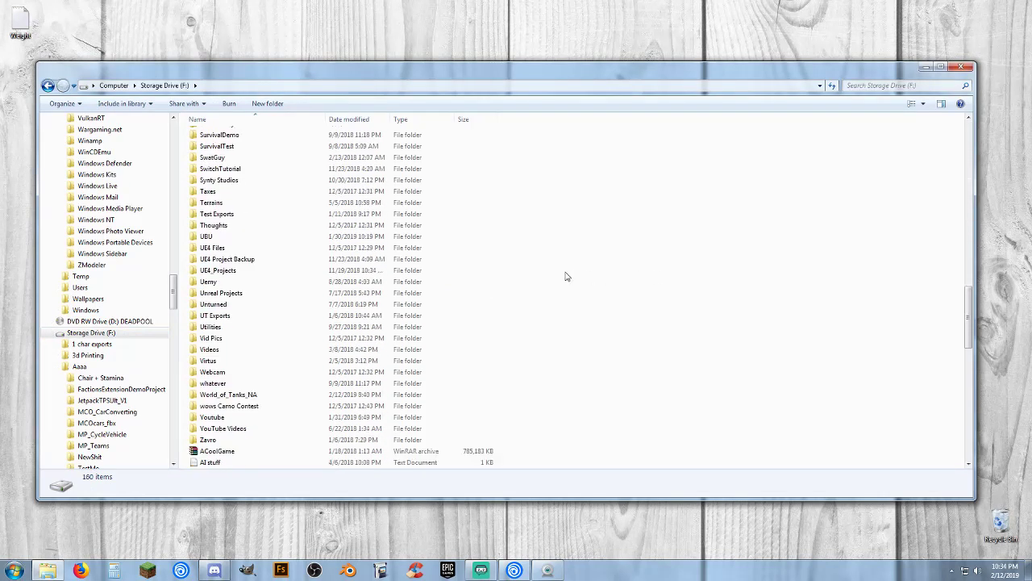
pyautogui.scroll(-2, 556, 274)
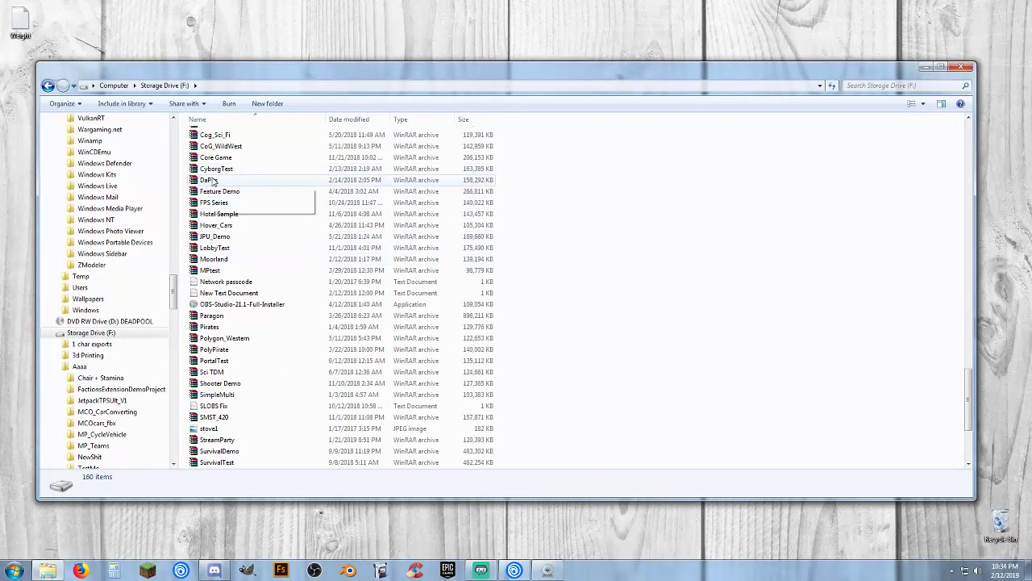
pyautogui.scroll(2, 231, 238)
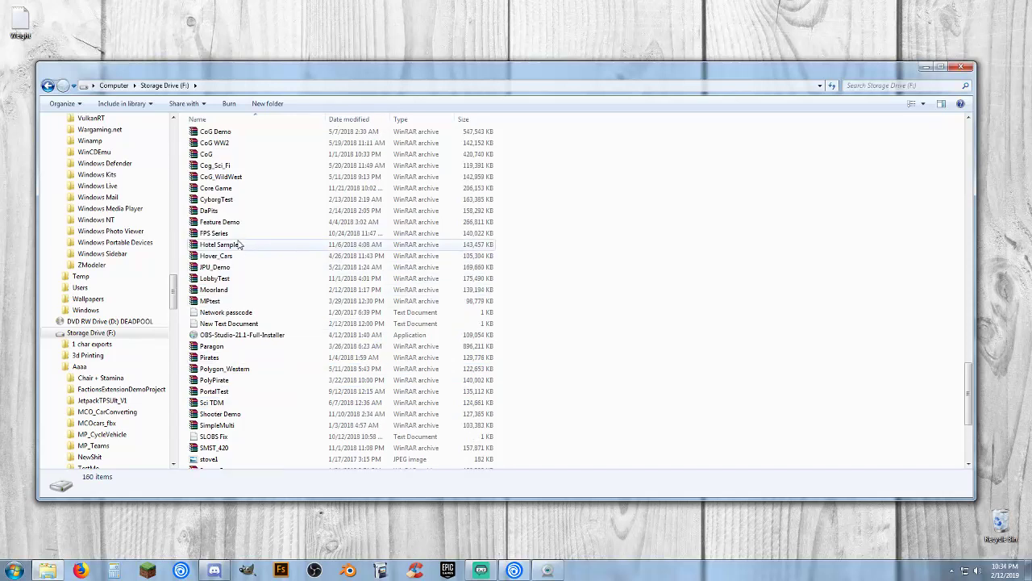
pyautogui.scroll(2, 229, 237)
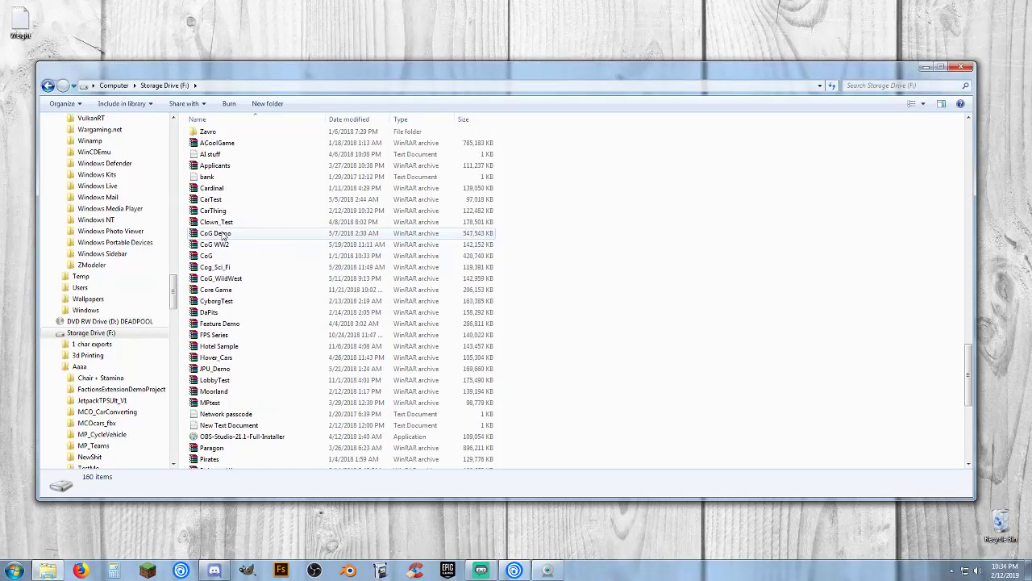
pyautogui.click(228, 214)
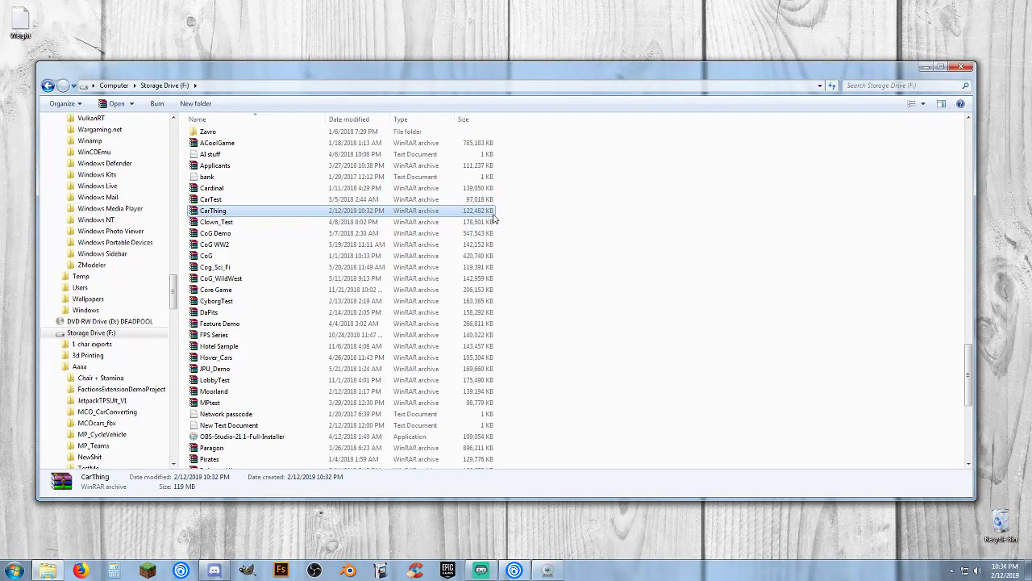
pyautogui.click(678, 223)
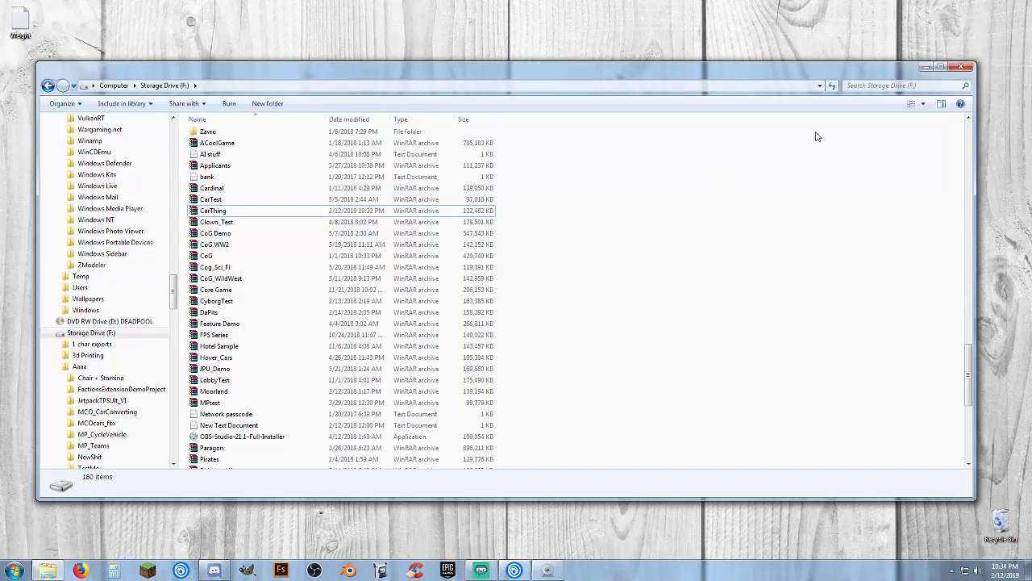
pyautogui.click(926, 67)
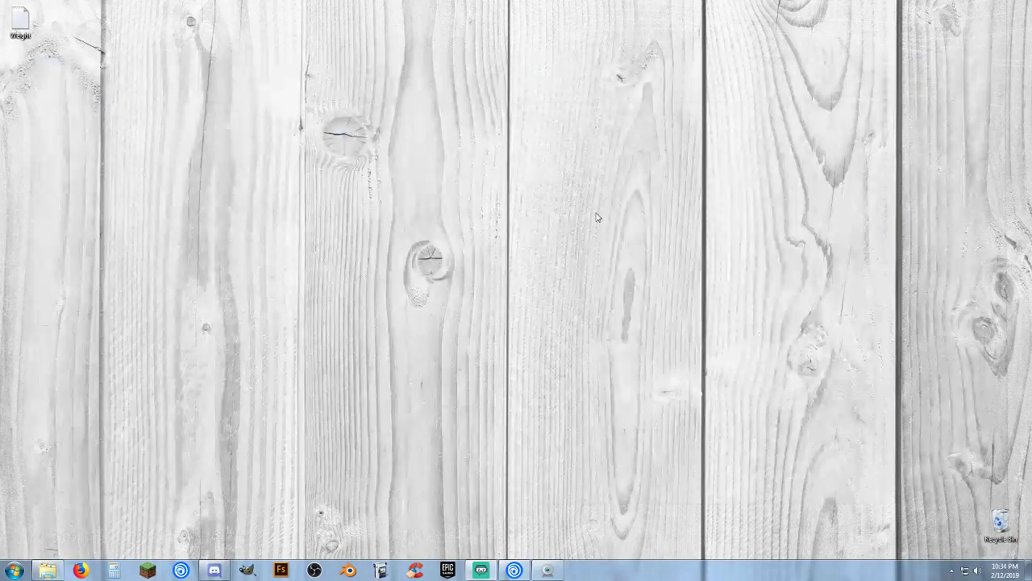